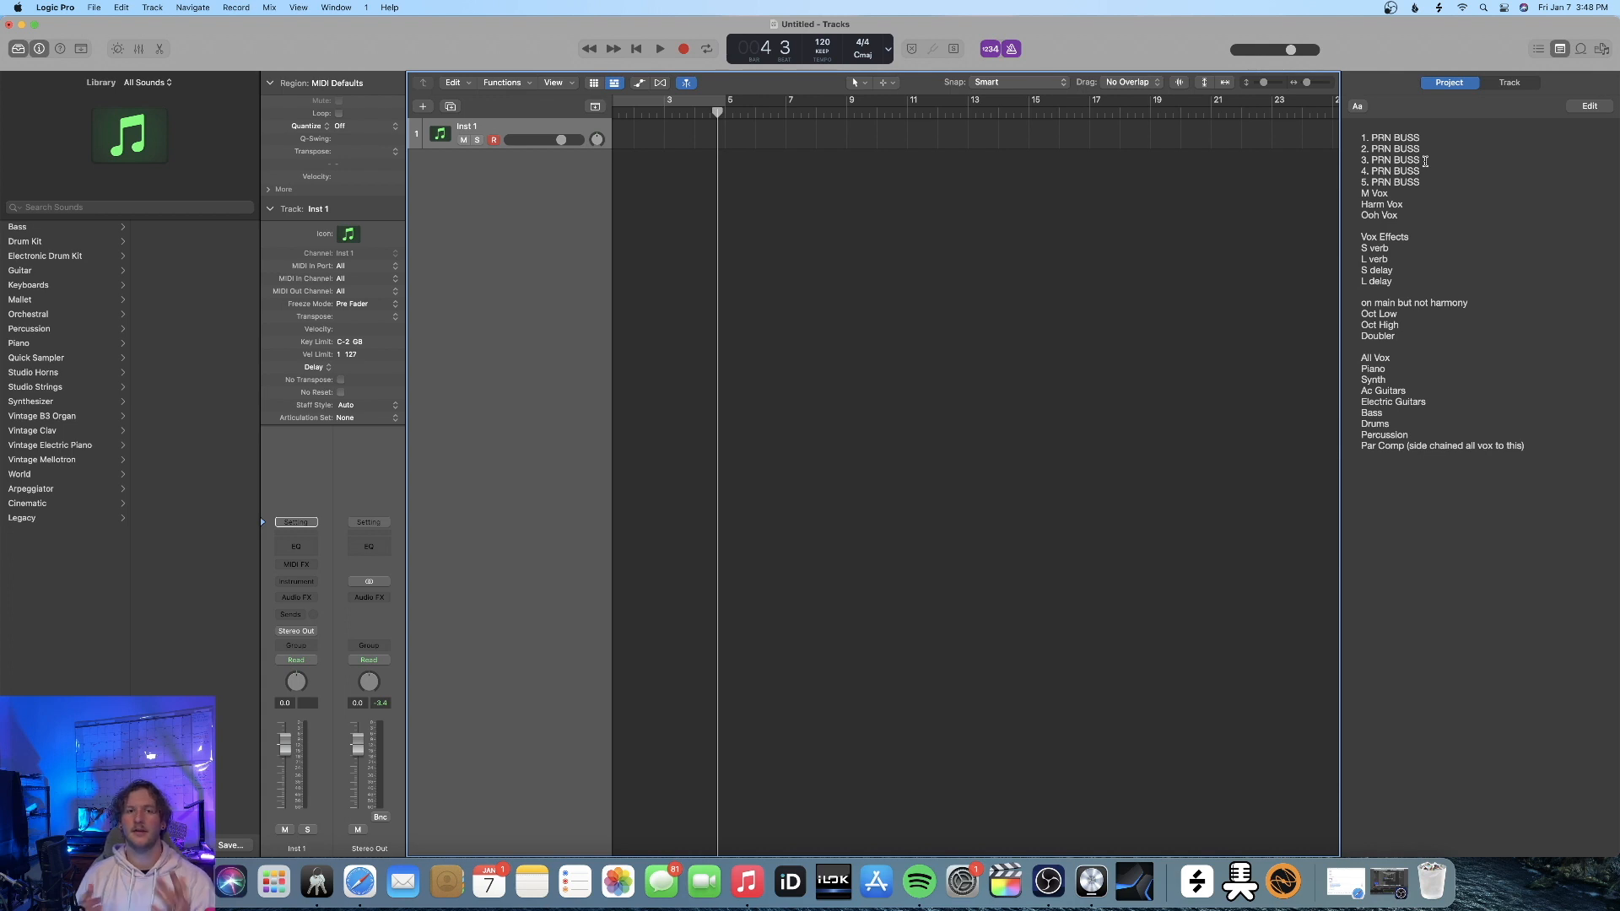
# Return the playhead to the project start and set the control bar display mode to Custom
pyautogui.press('Return')
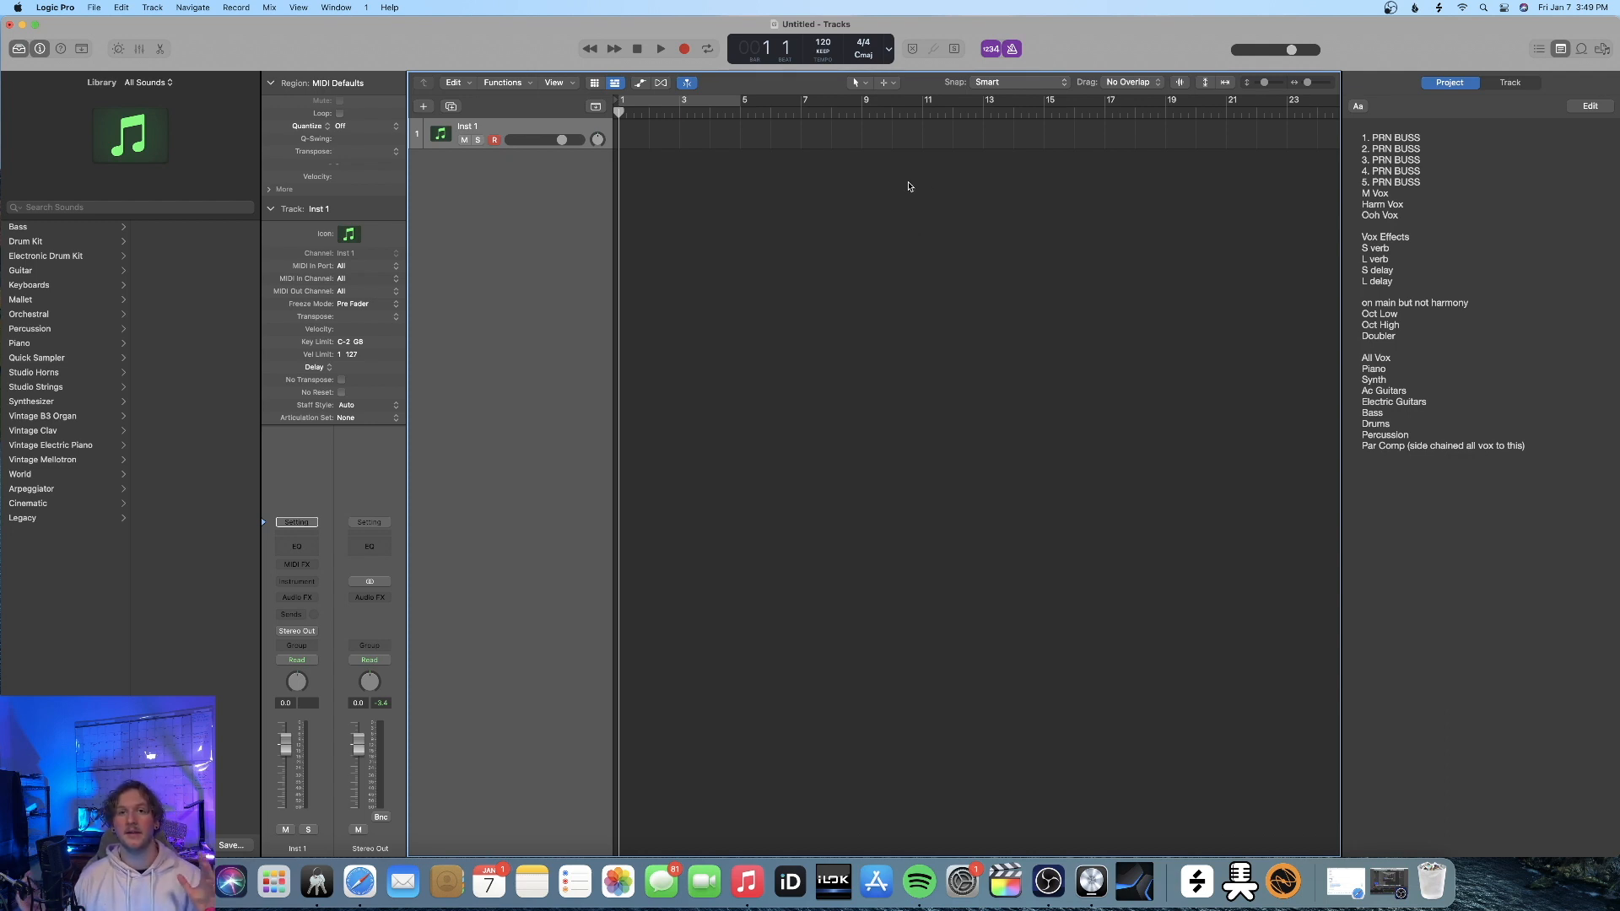
pyautogui.click(890, 53)
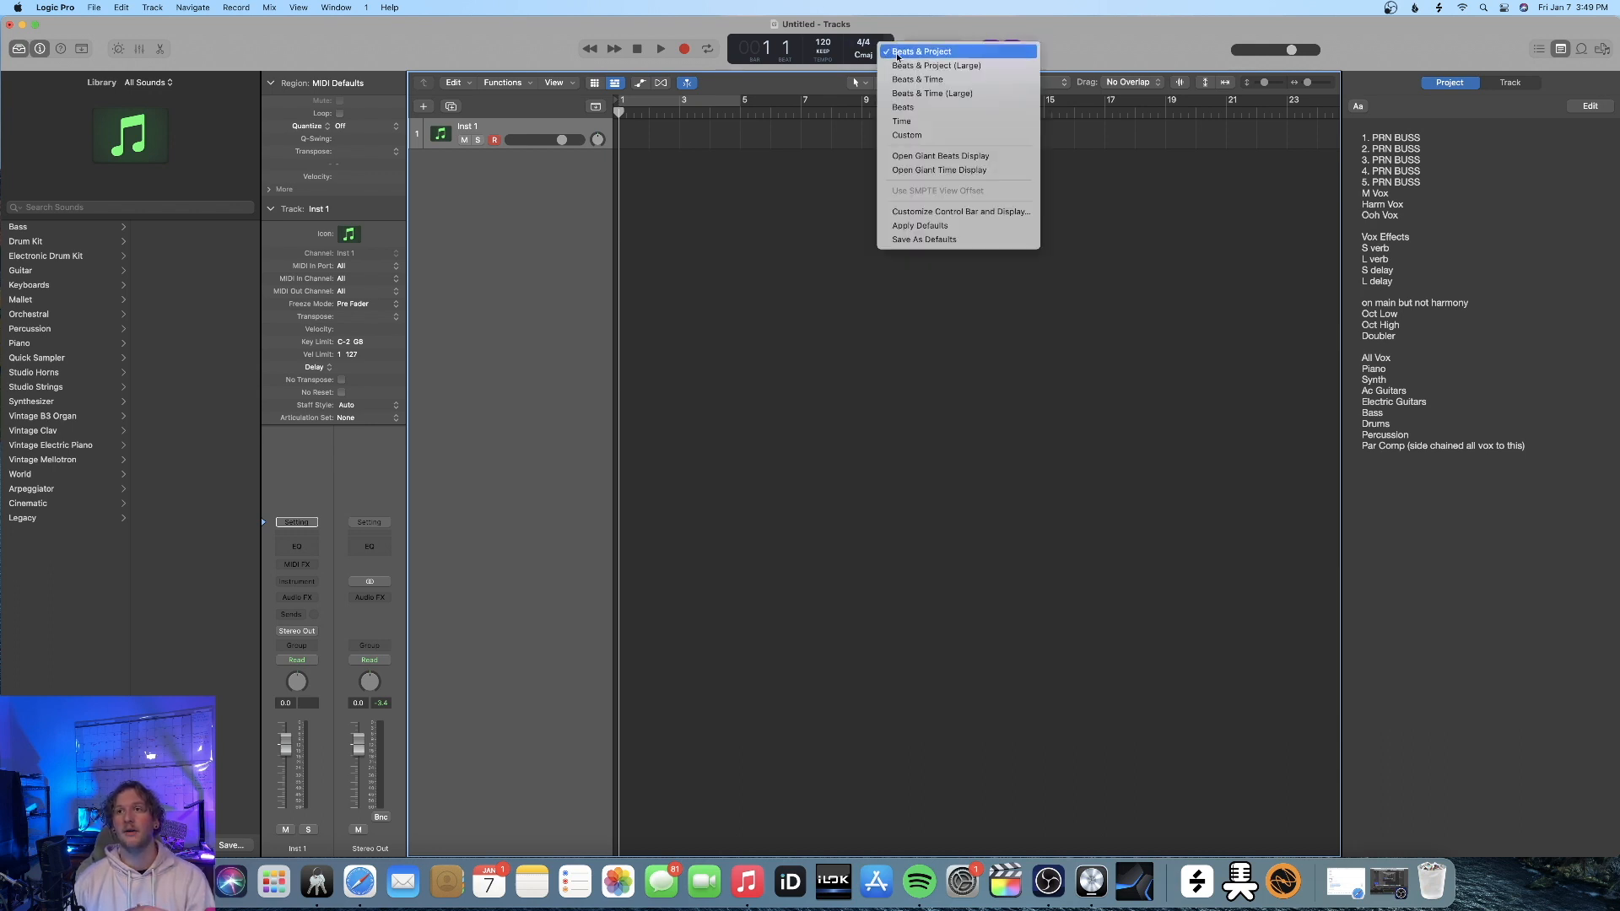
pyautogui.click(894, 135)
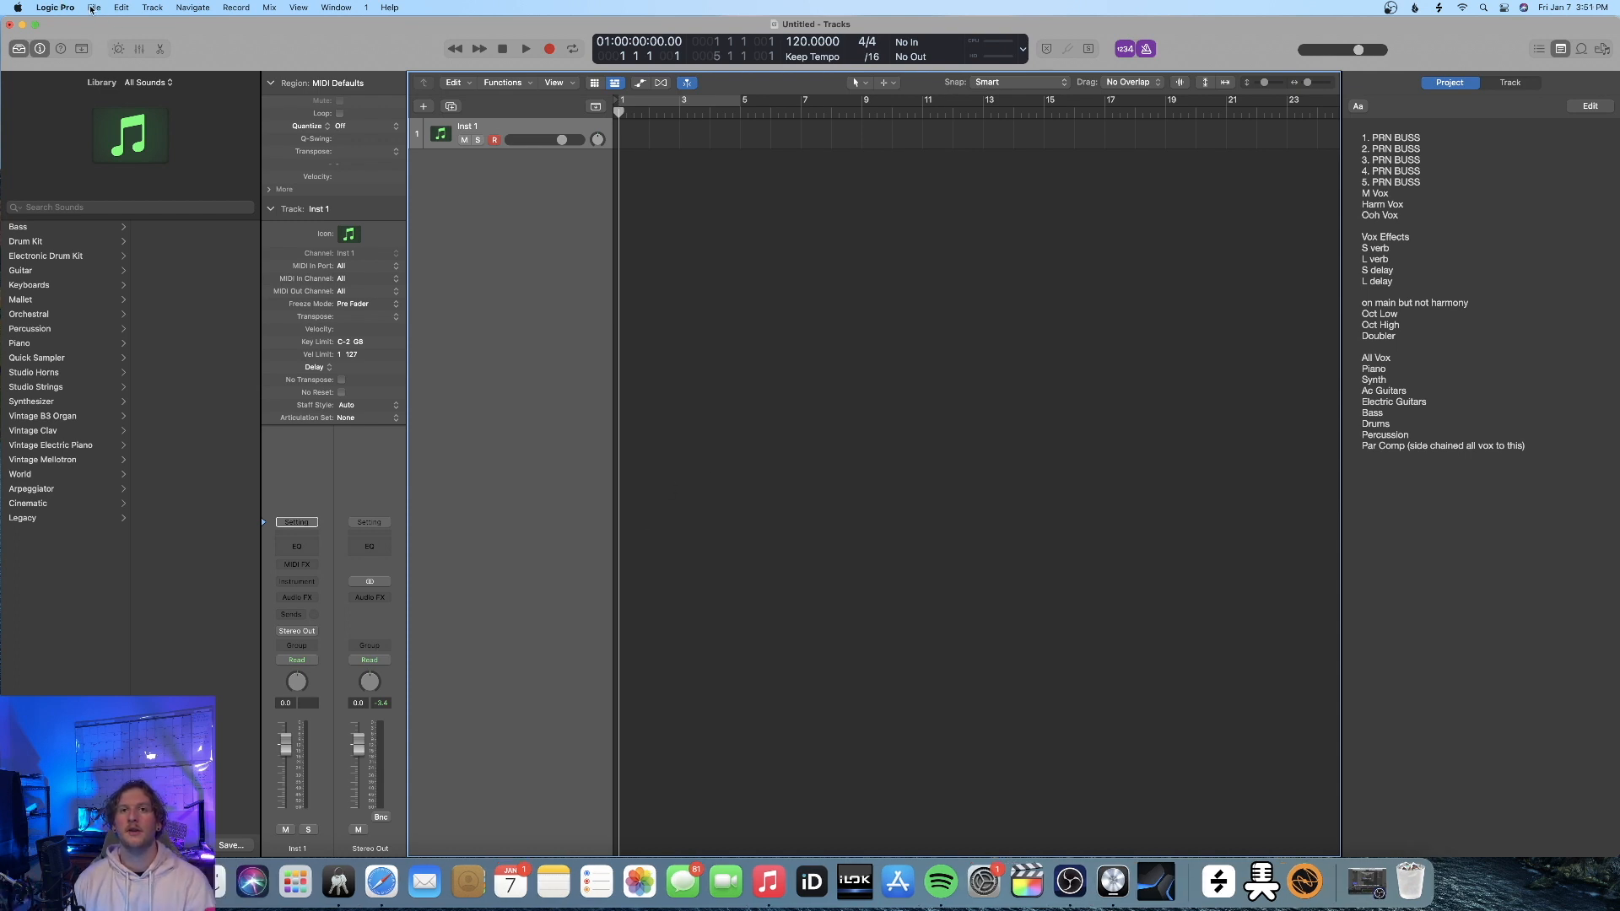
# Check that Notes is enabled in the project's MIDI Chase settings and close the settings
pyautogui.click(91, 8)
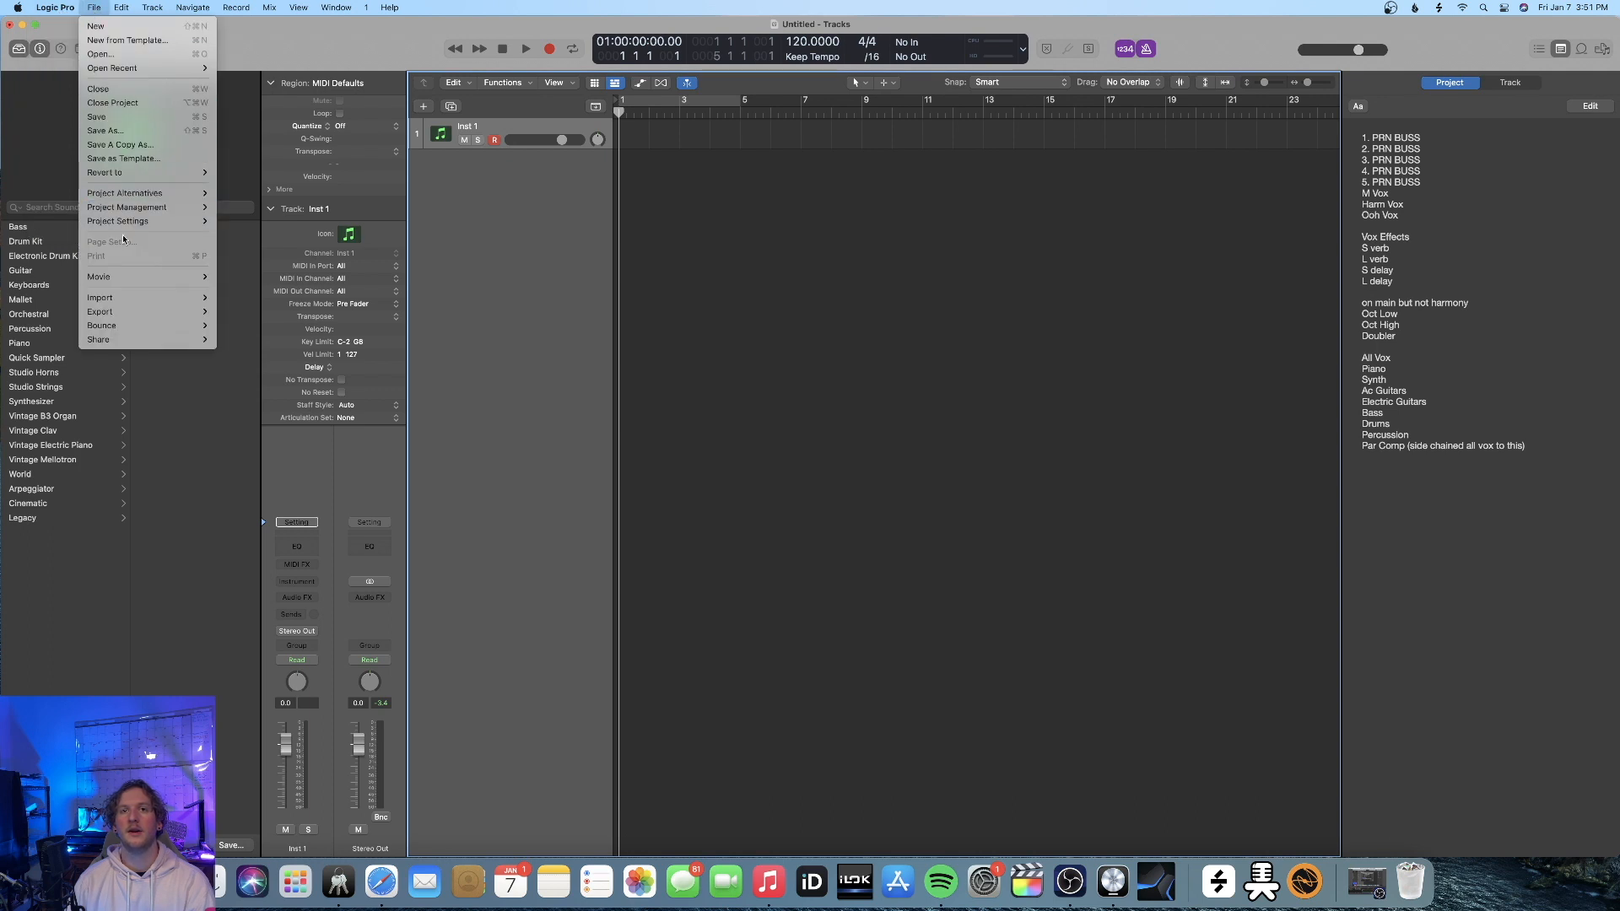
pyautogui.moveTo(126, 221)
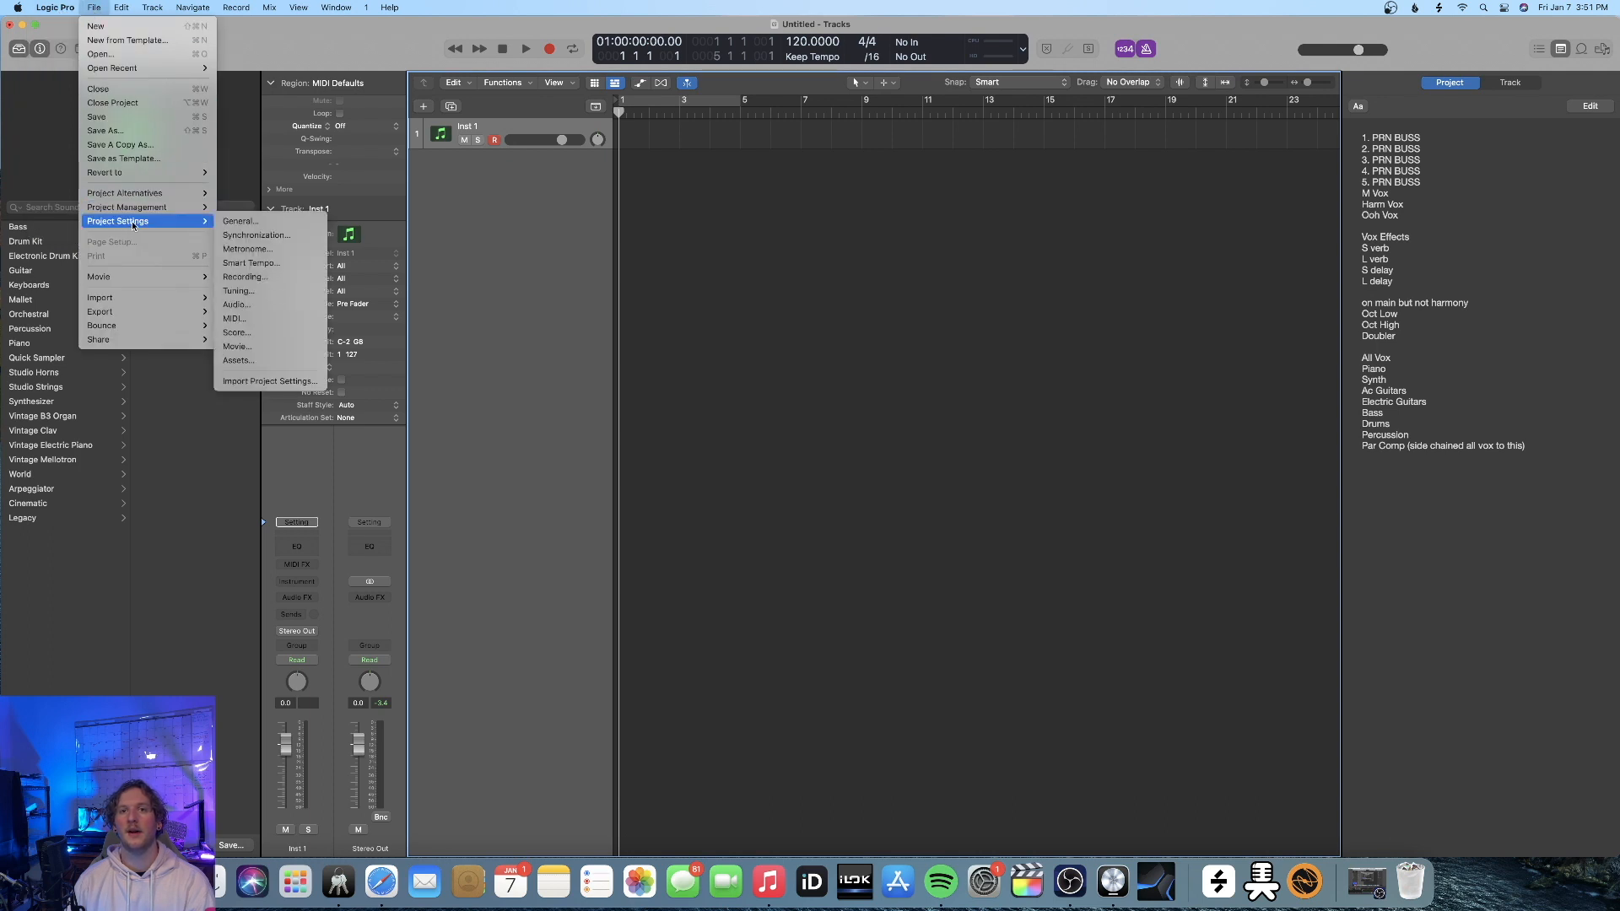
pyautogui.click(234, 319)
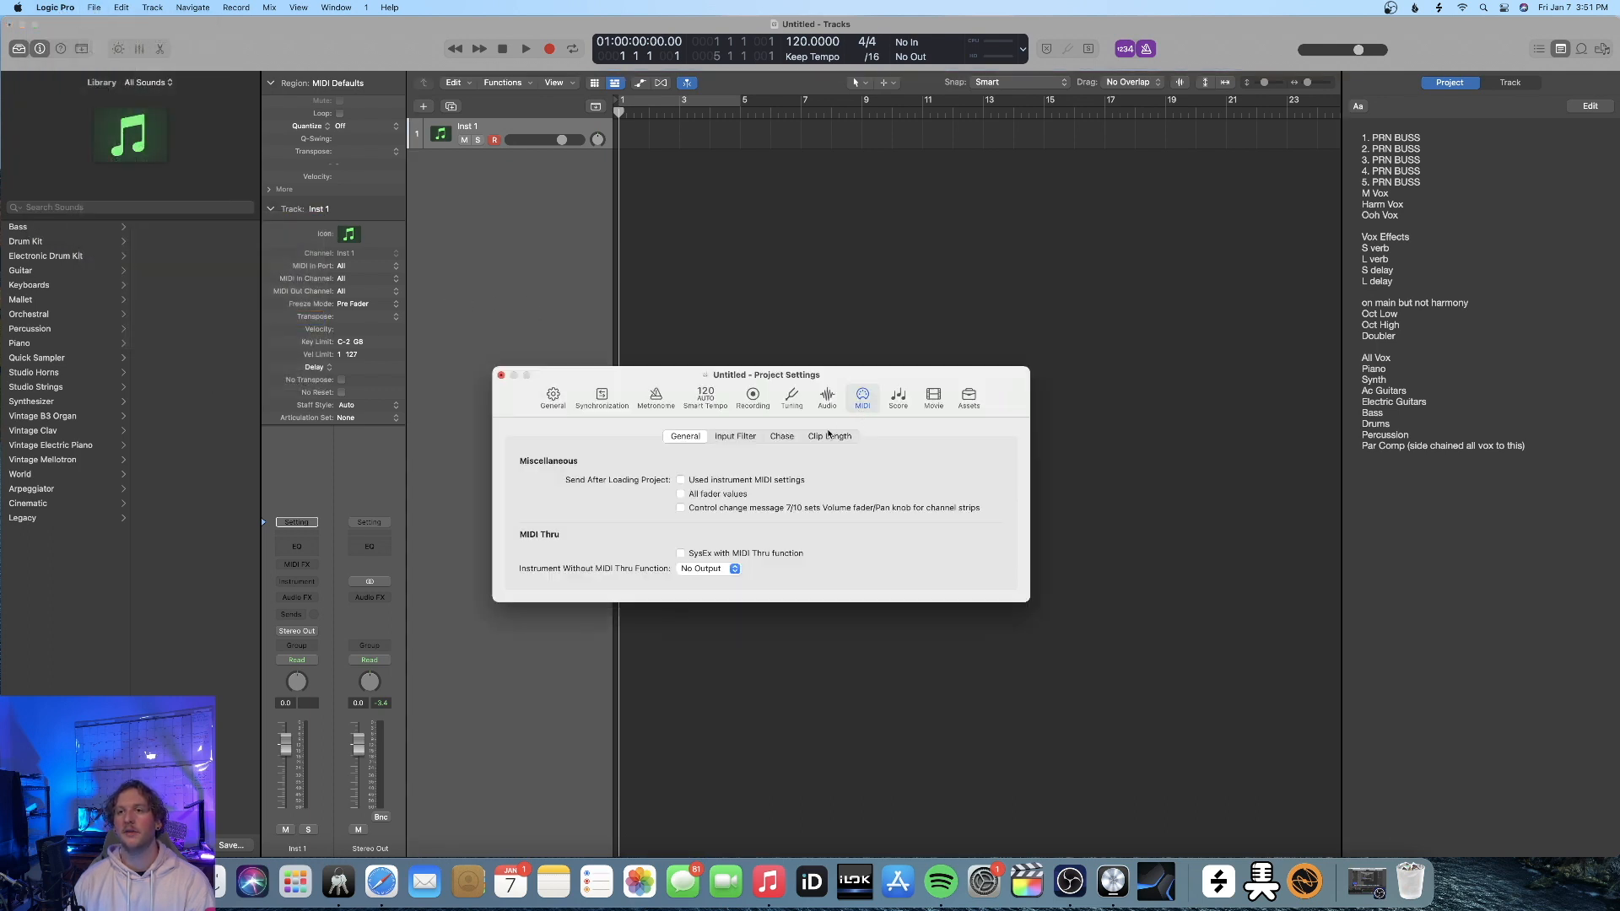
pyautogui.click(782, 436)
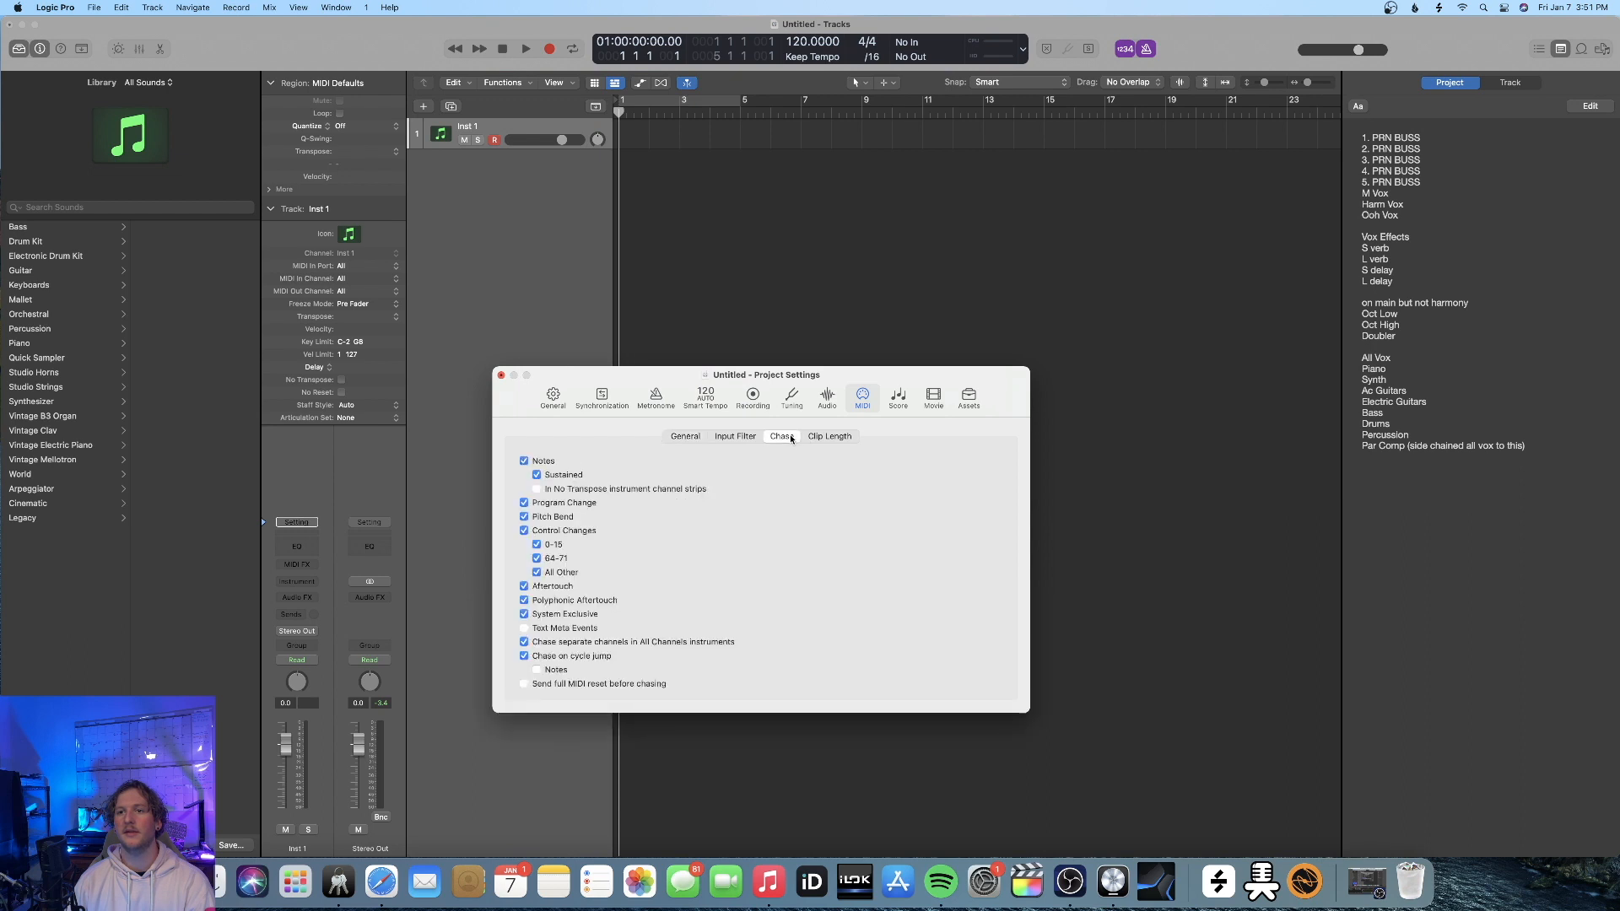
pyautogui.click(524, 461)
pyautogui.click(524, 461)
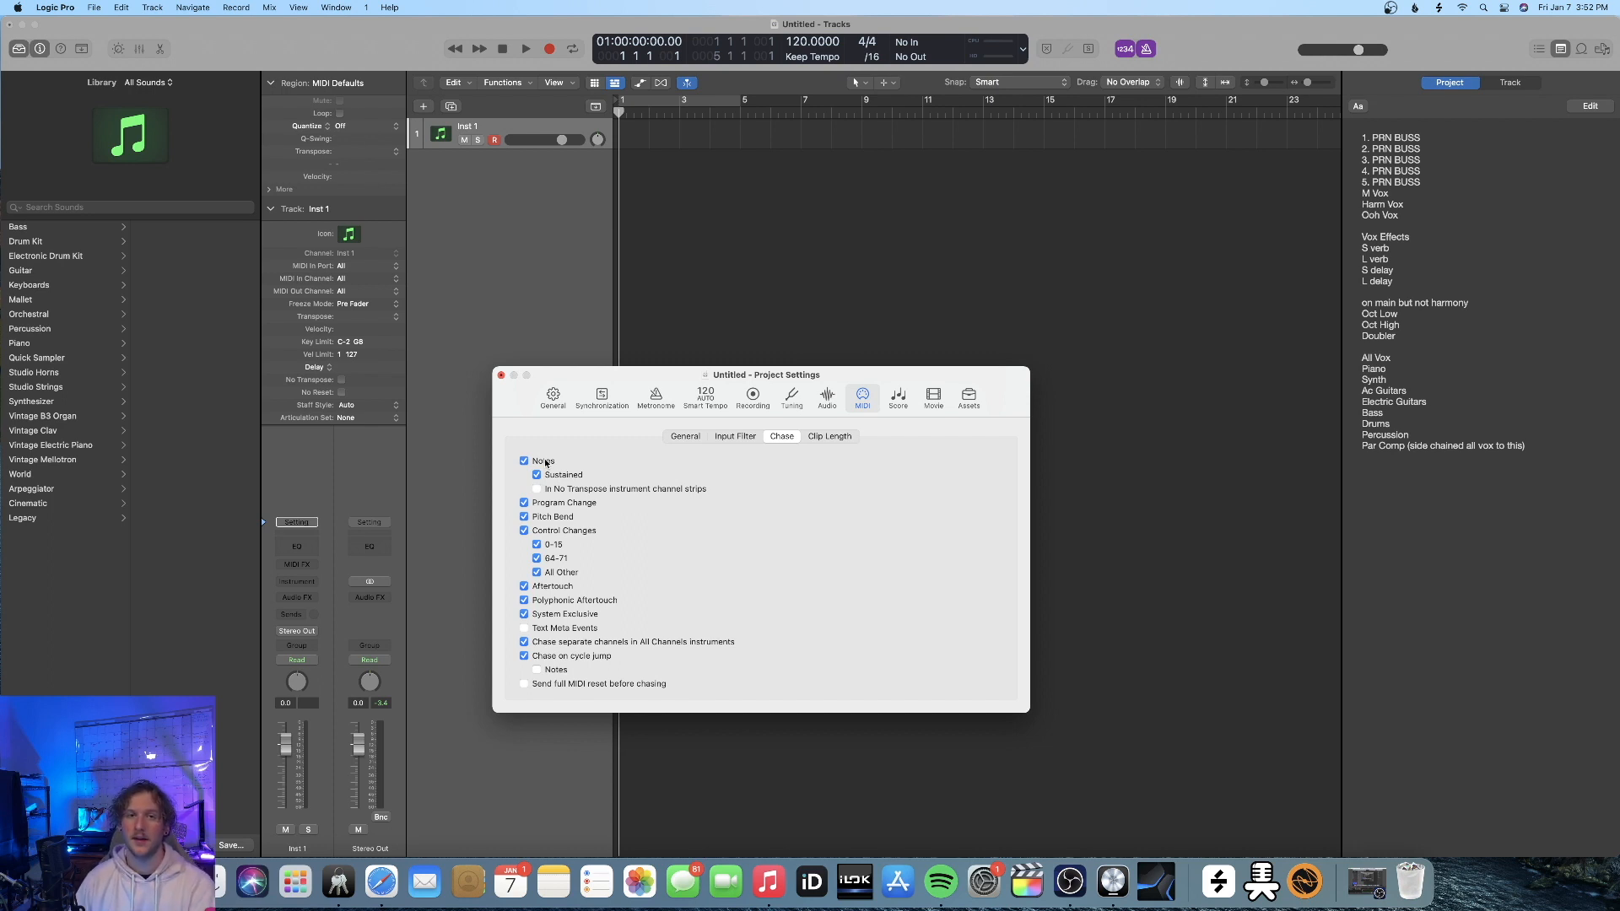
pyautogui.click(502, 375)
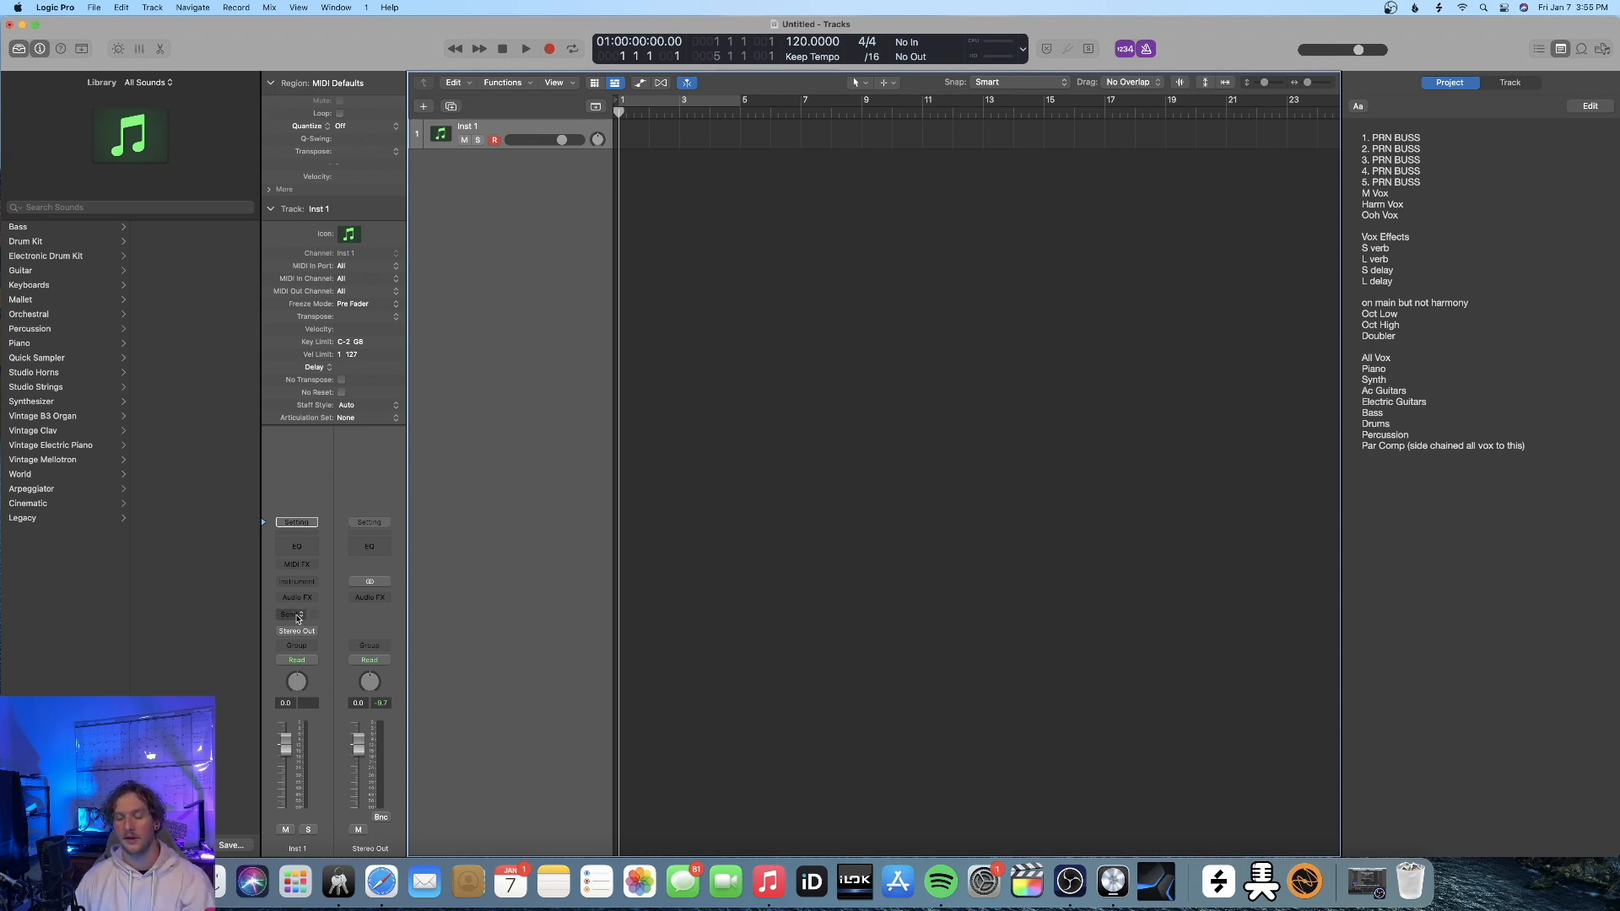
# Show the mixer and add sends to Bus 1 through Bus 5 on the Inst 1 channel strip
pyautogui.press('x')
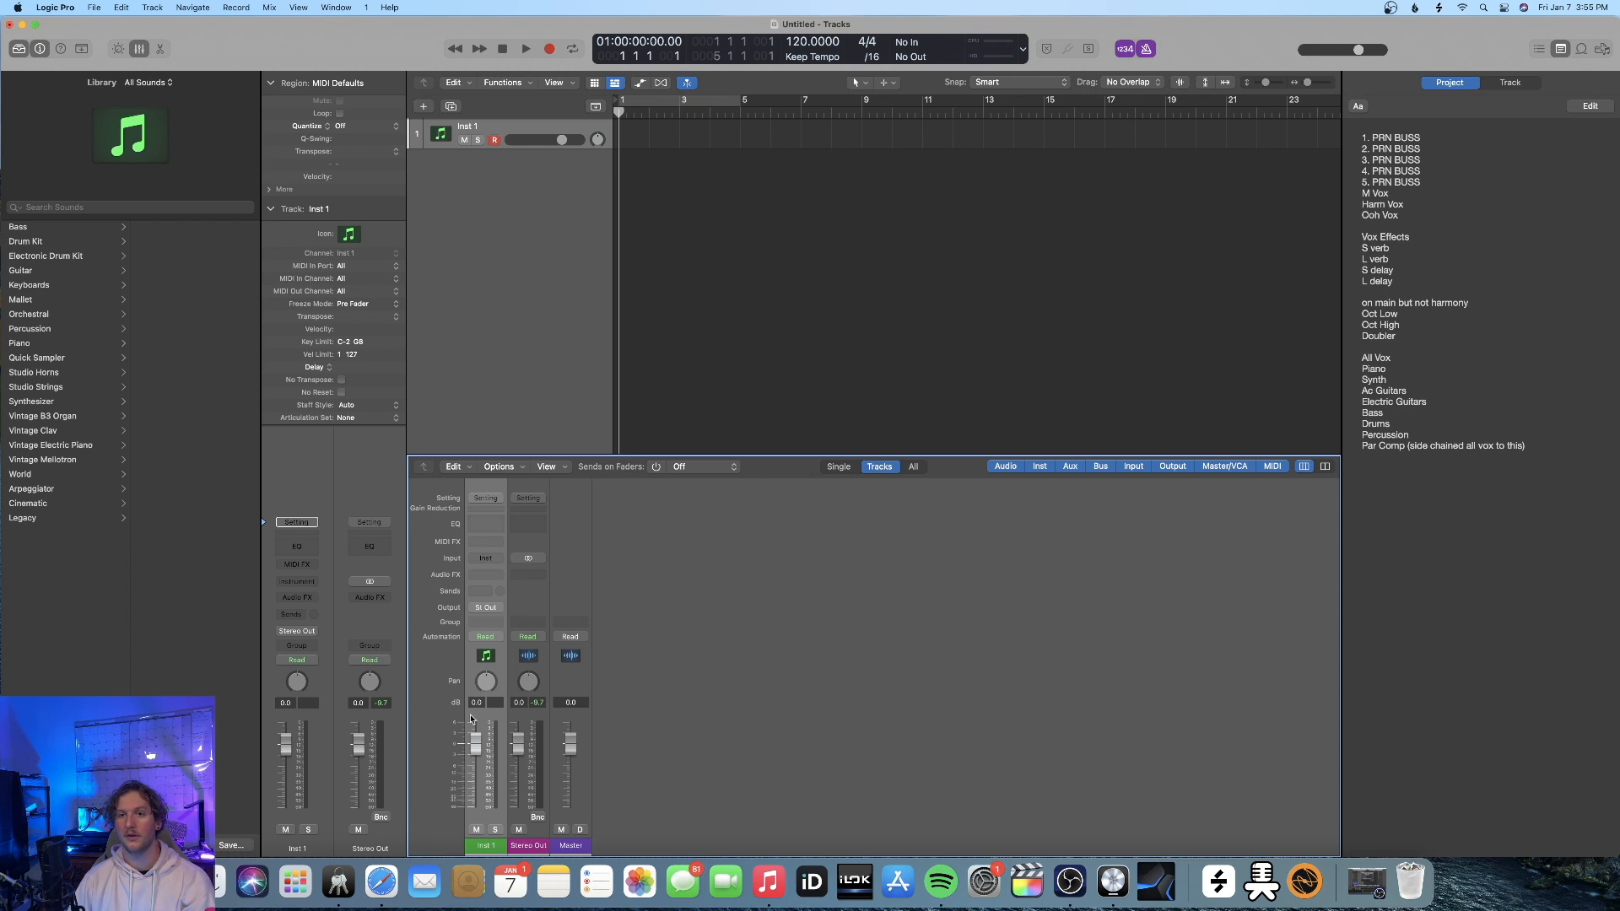
pyautogui.click(480, 591)
pyautogui.moveTo(506, 611)
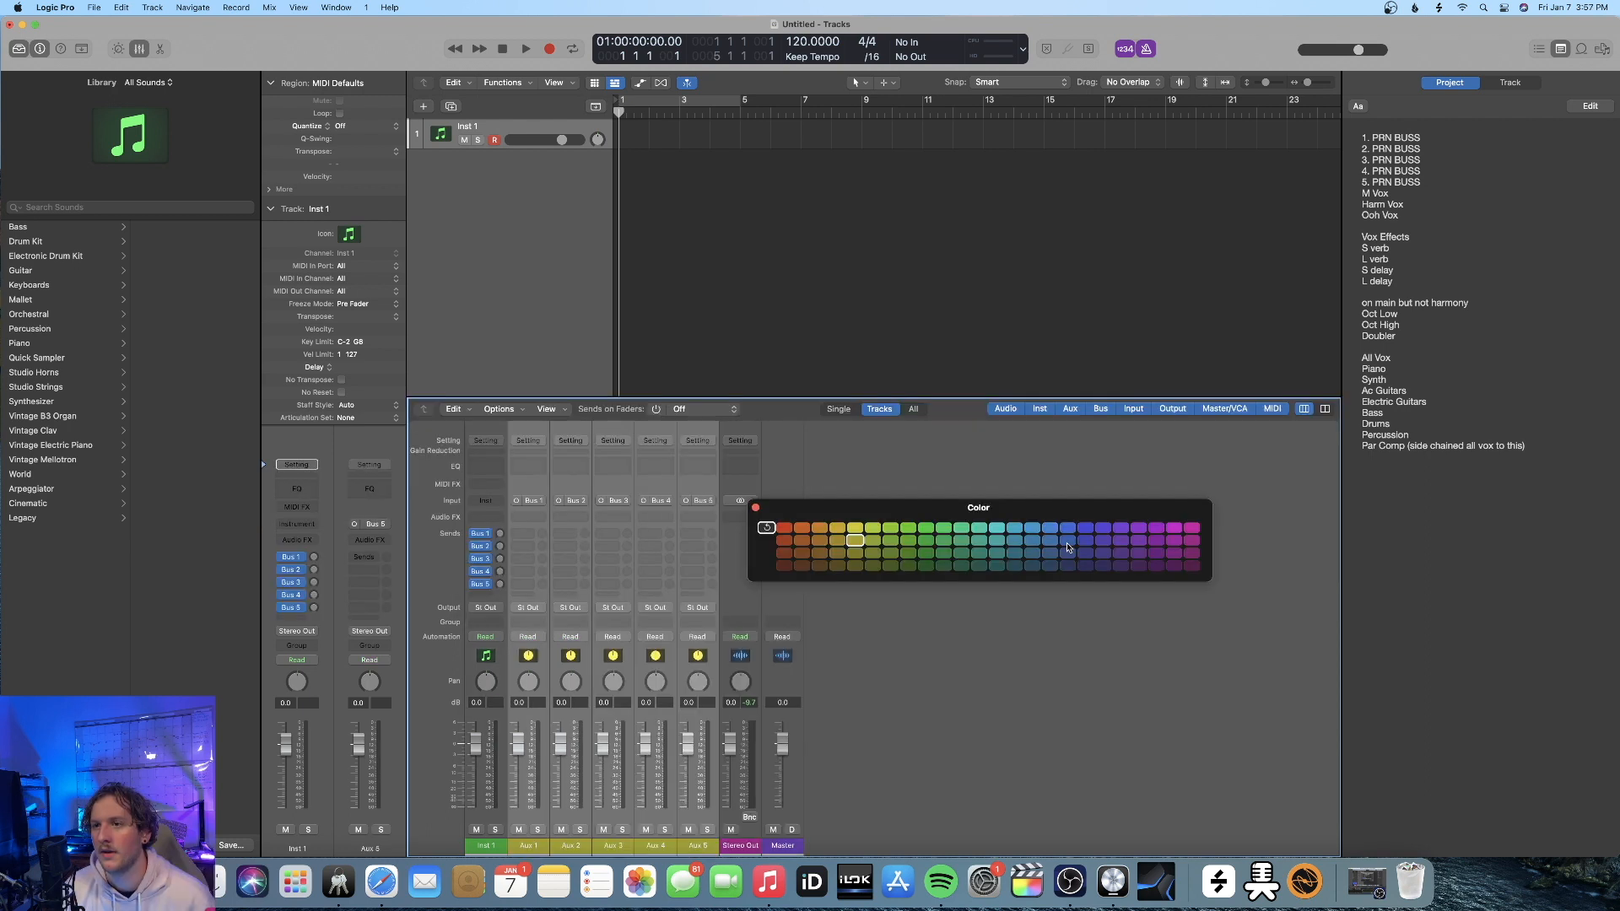
# Color the five aux channel strips magenta and name them PRN 1, PRN 2, PRN 3, PRN 4 and PRN 5
pyautogui.click(1193, 540)
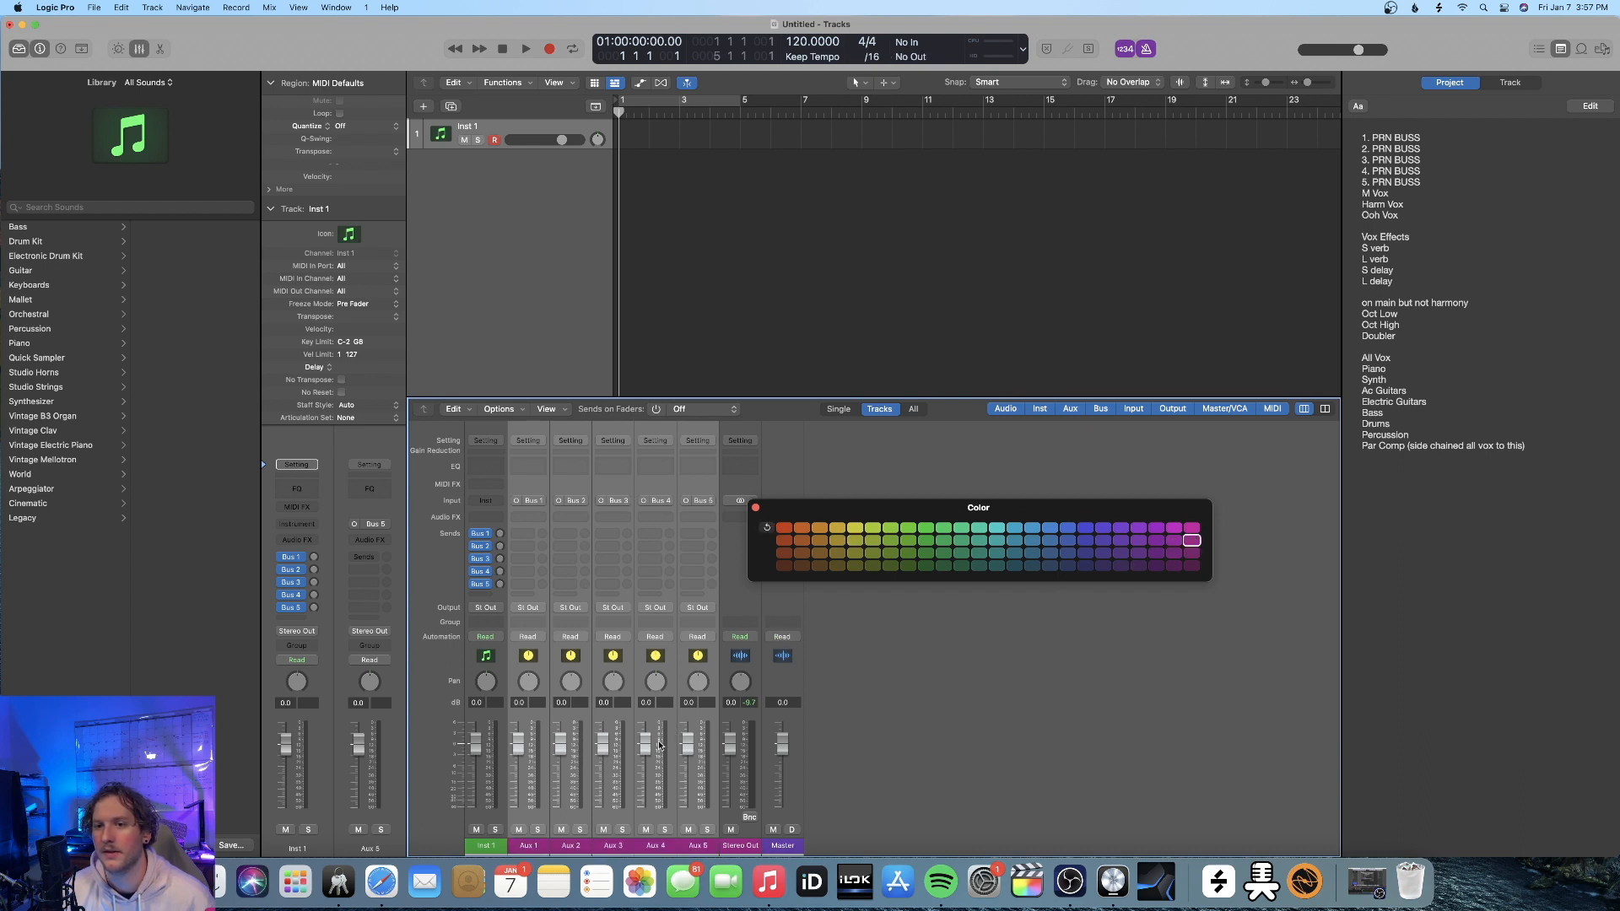
pyautogui.doubleClick(531, 847)
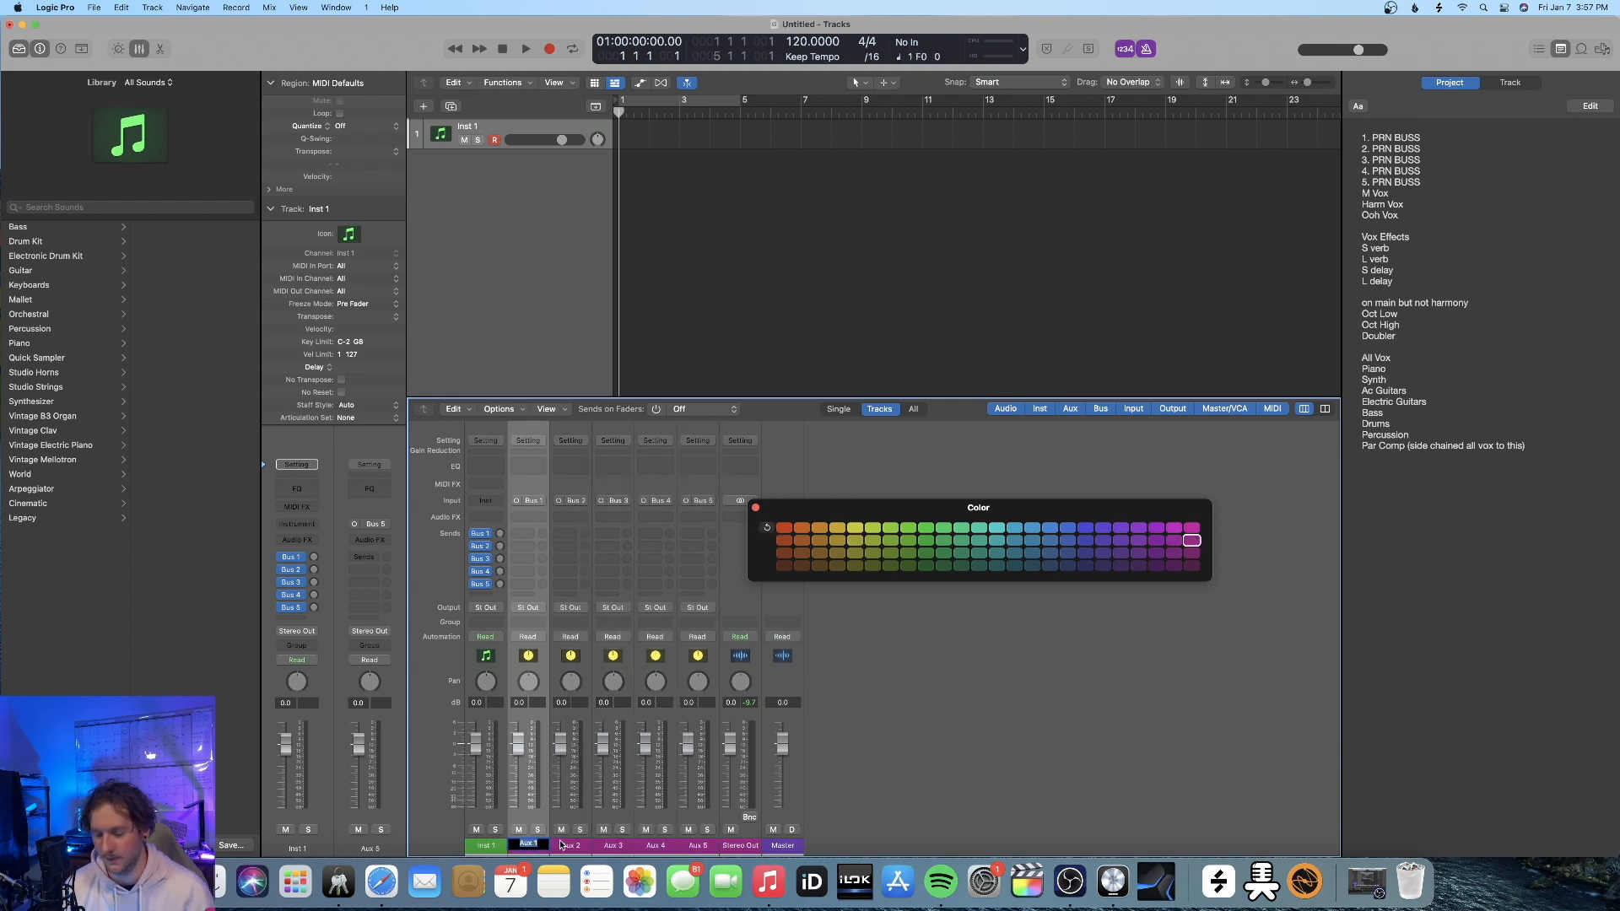
pyautogui.write('PRN 1')
pyautogui.press('Tab')
pyautogui.write('PRN 2')
pyautogui.press('Tab')
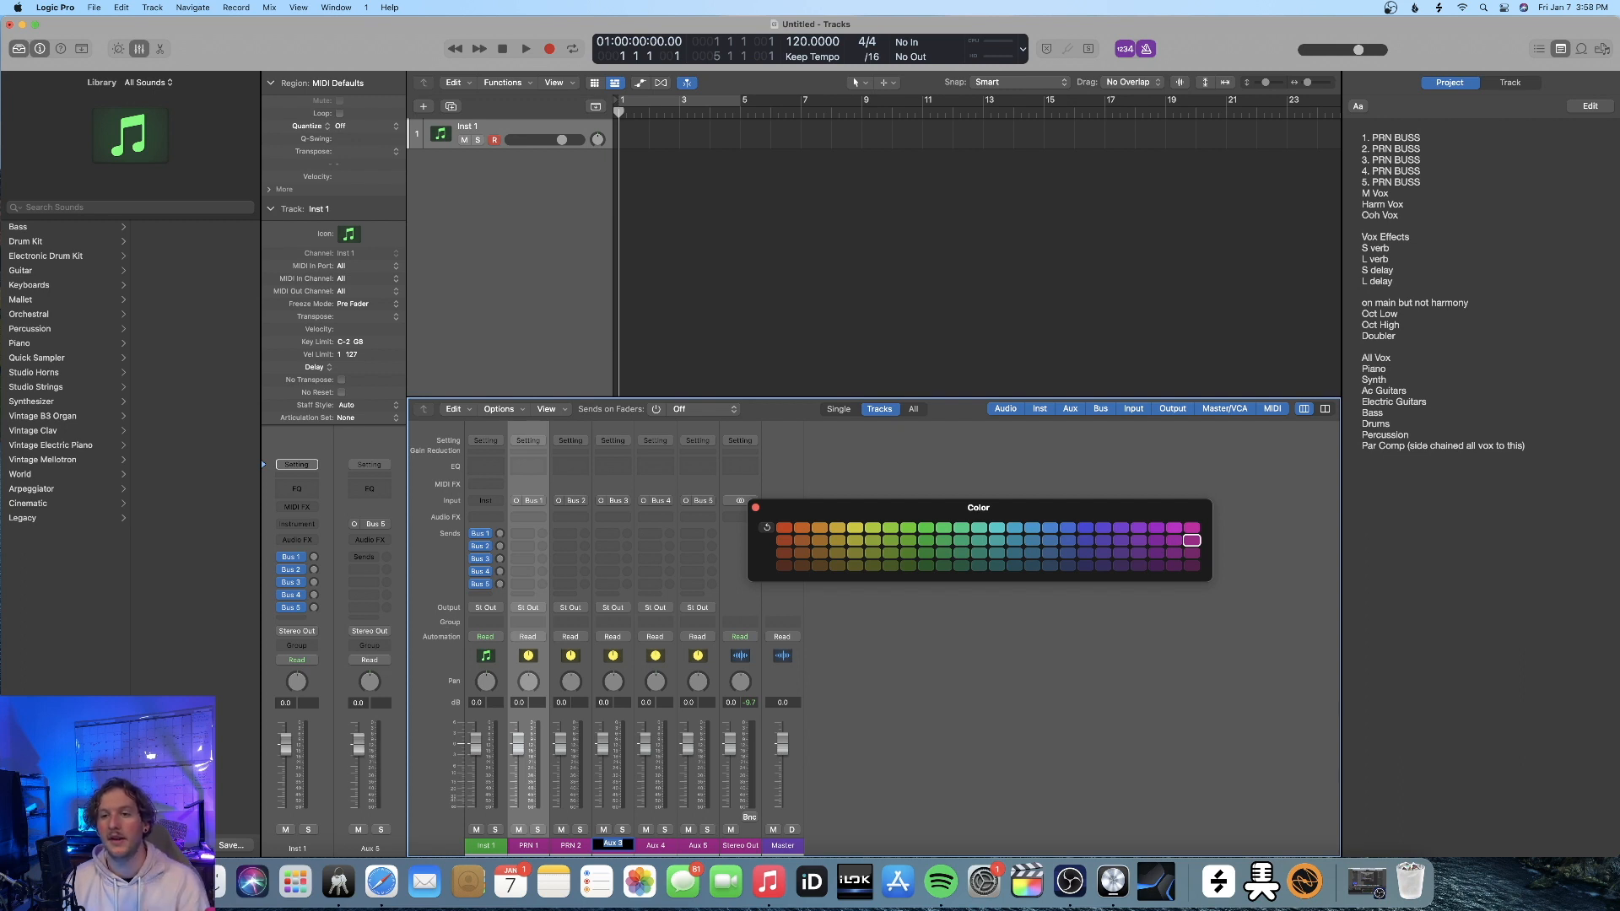
pyautogui.write('PRN3')
pyautogui.press('Tab')
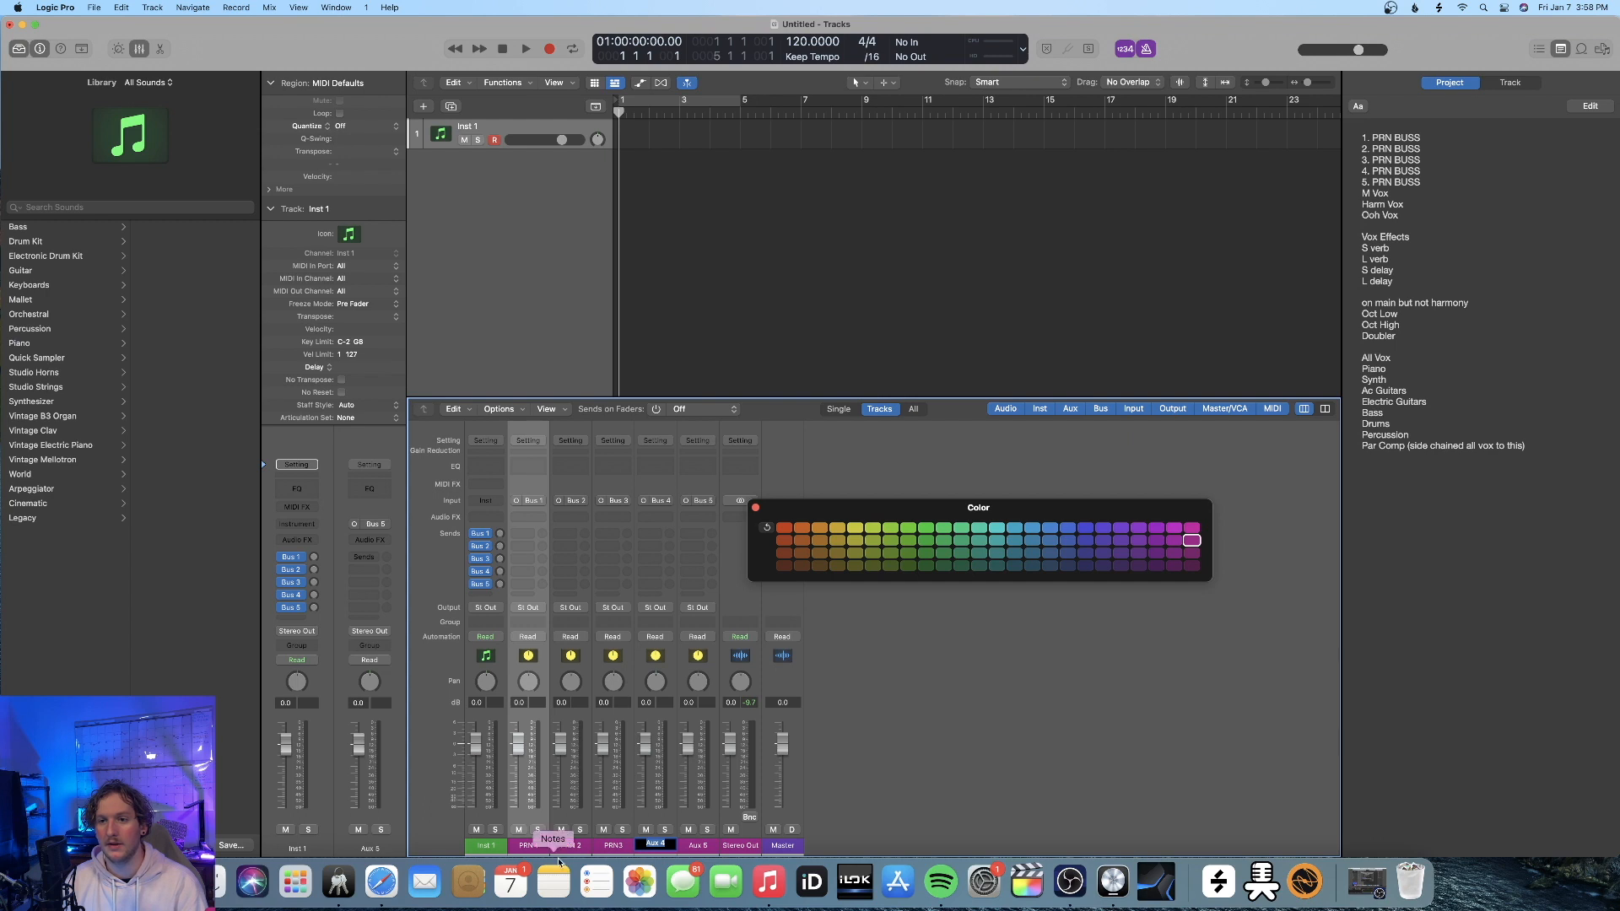
pyautogui.doubleClick(614, 845)
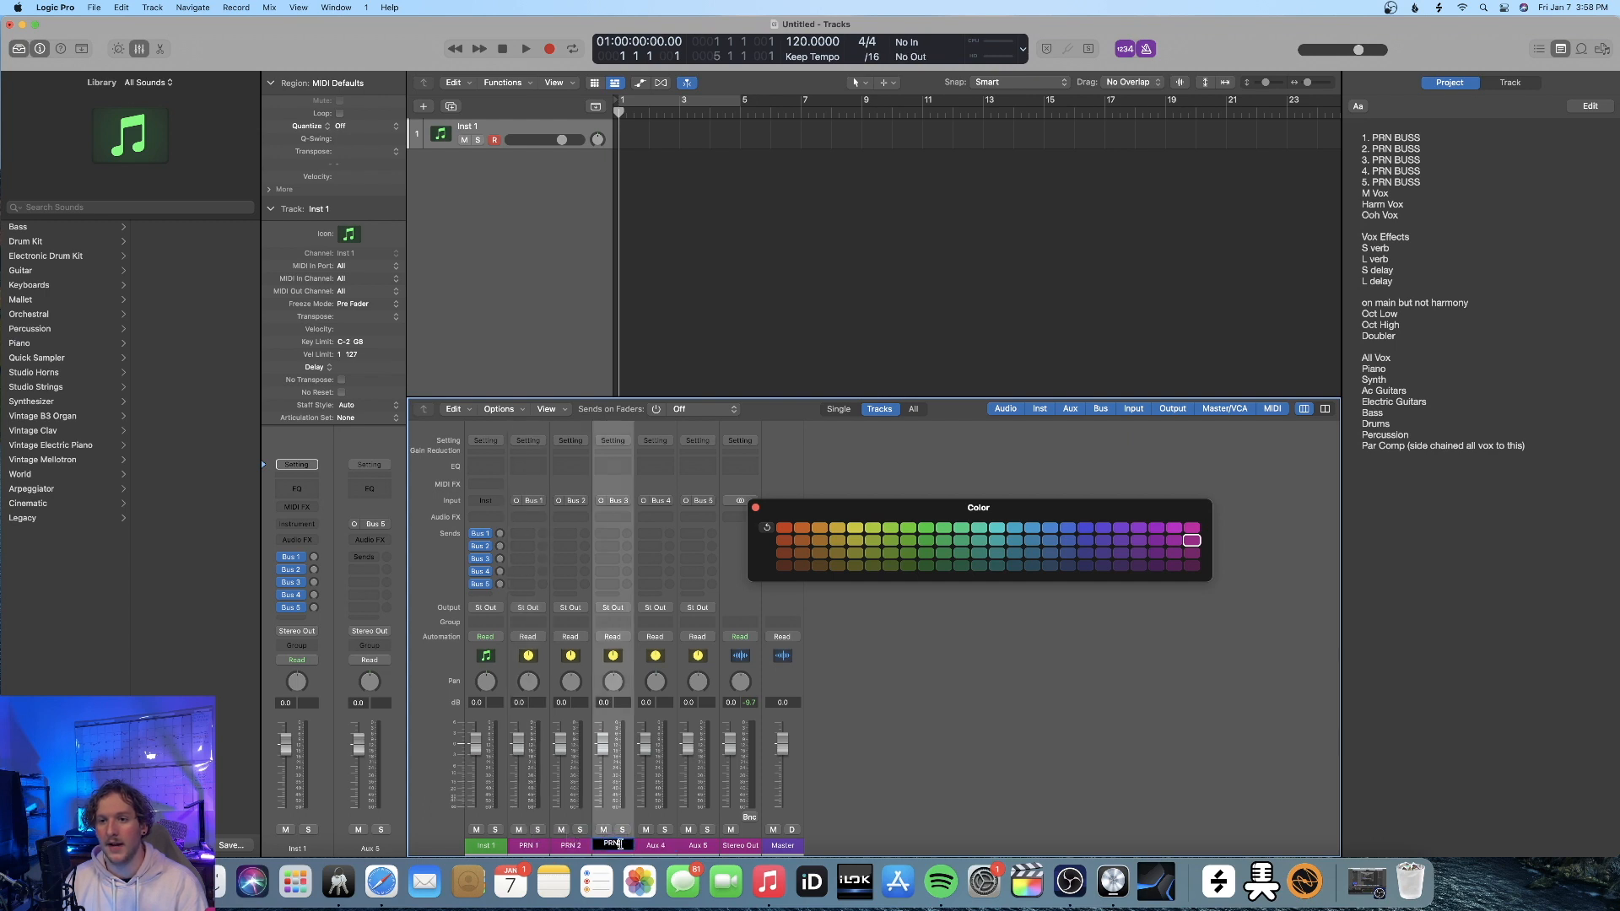
pyautogui.doubleClick(656, 844)
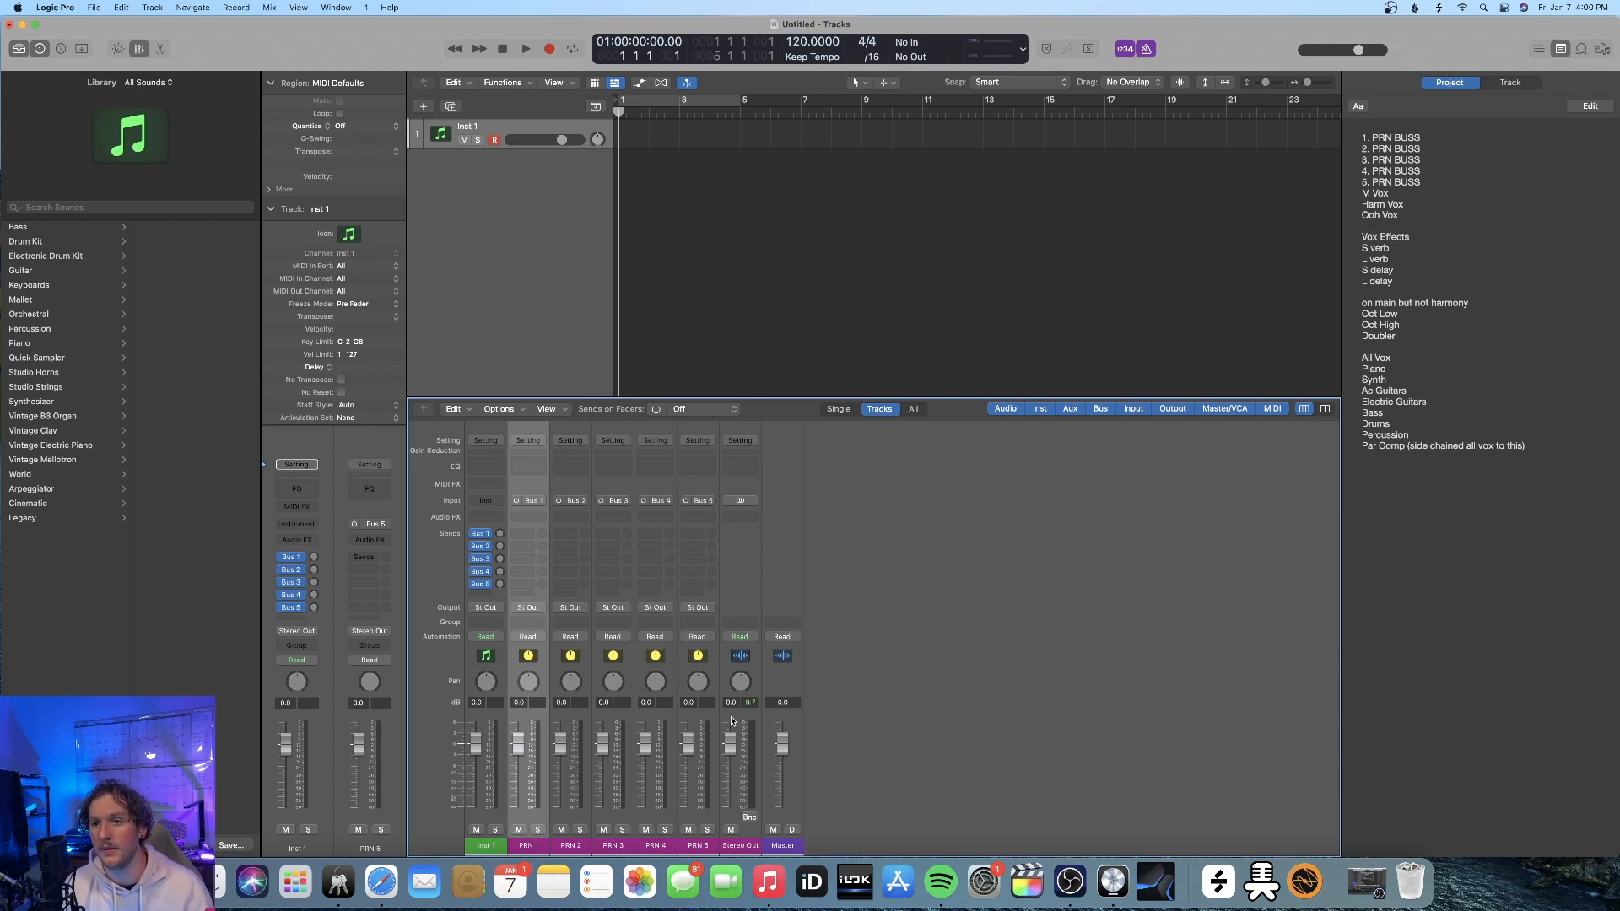
# Create arrangement tracks for the five aux channel strips PRN 1 through PRN 5
pyautogui.keyDown('shift'); pyautogui.click(707, 719); pyautogui.keyUp('shift')
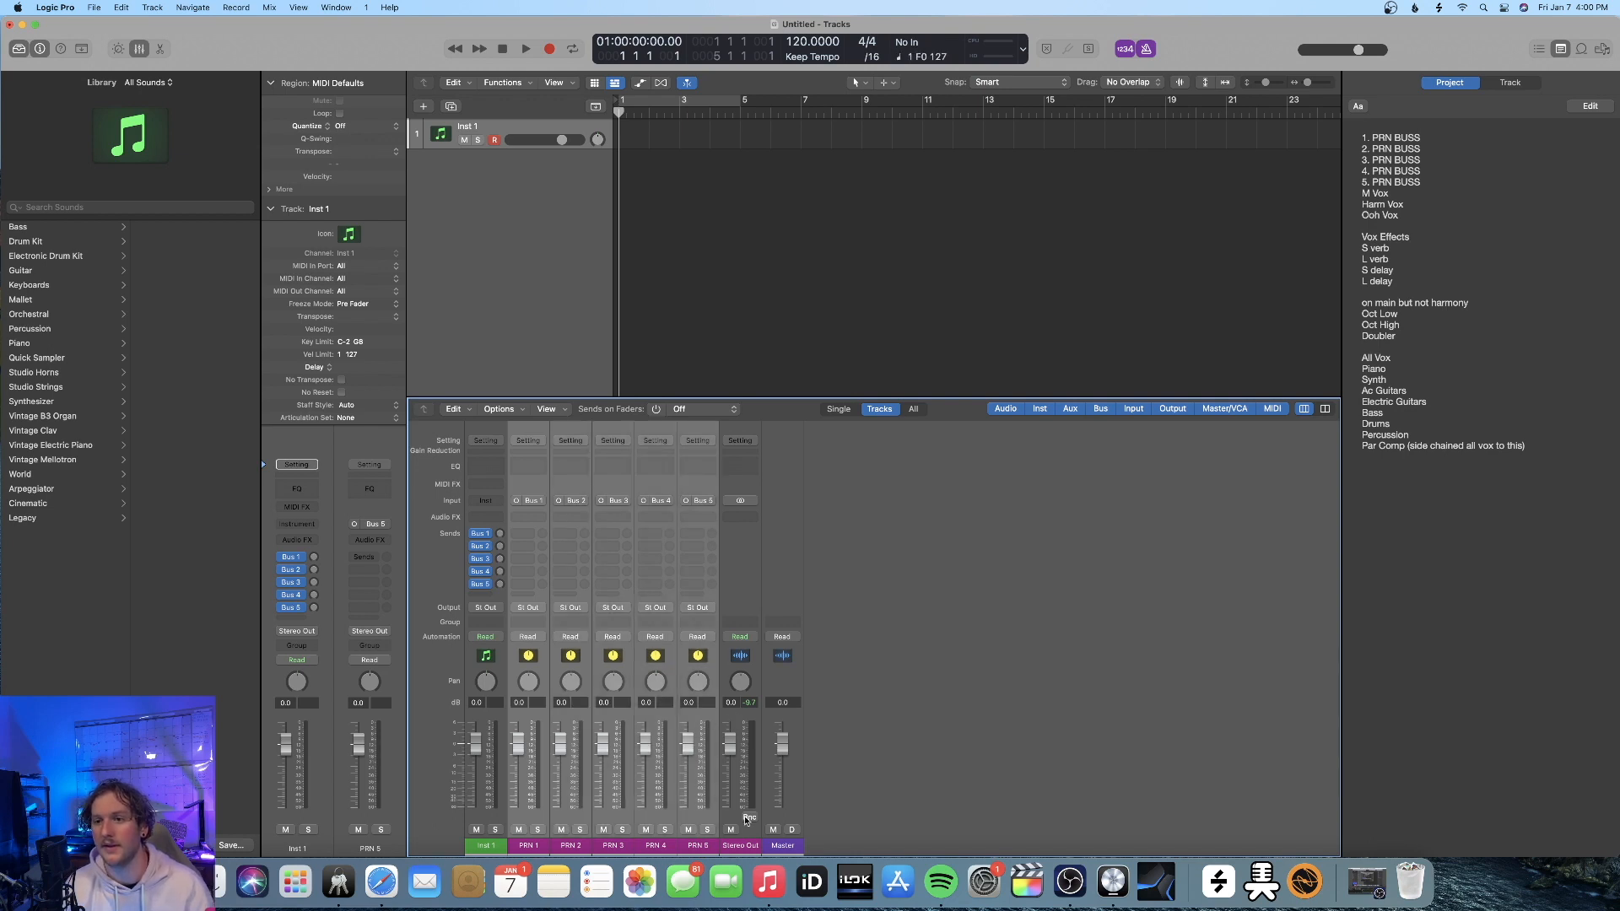
pyautogui.rightClick(692, 716)
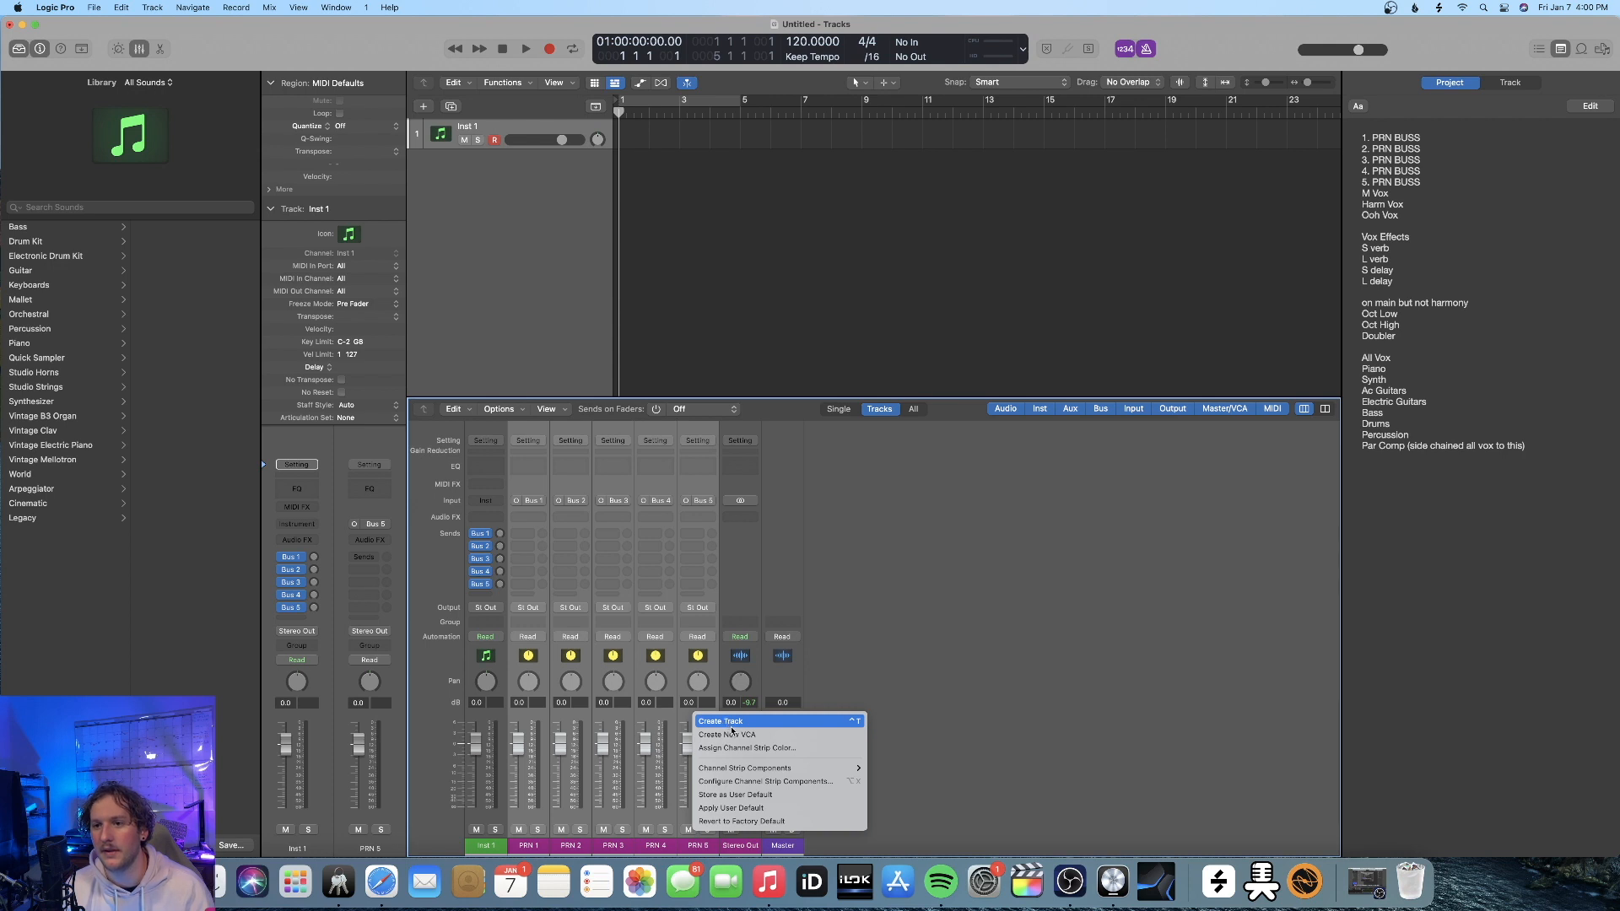
pyautogui.click(726, 723)
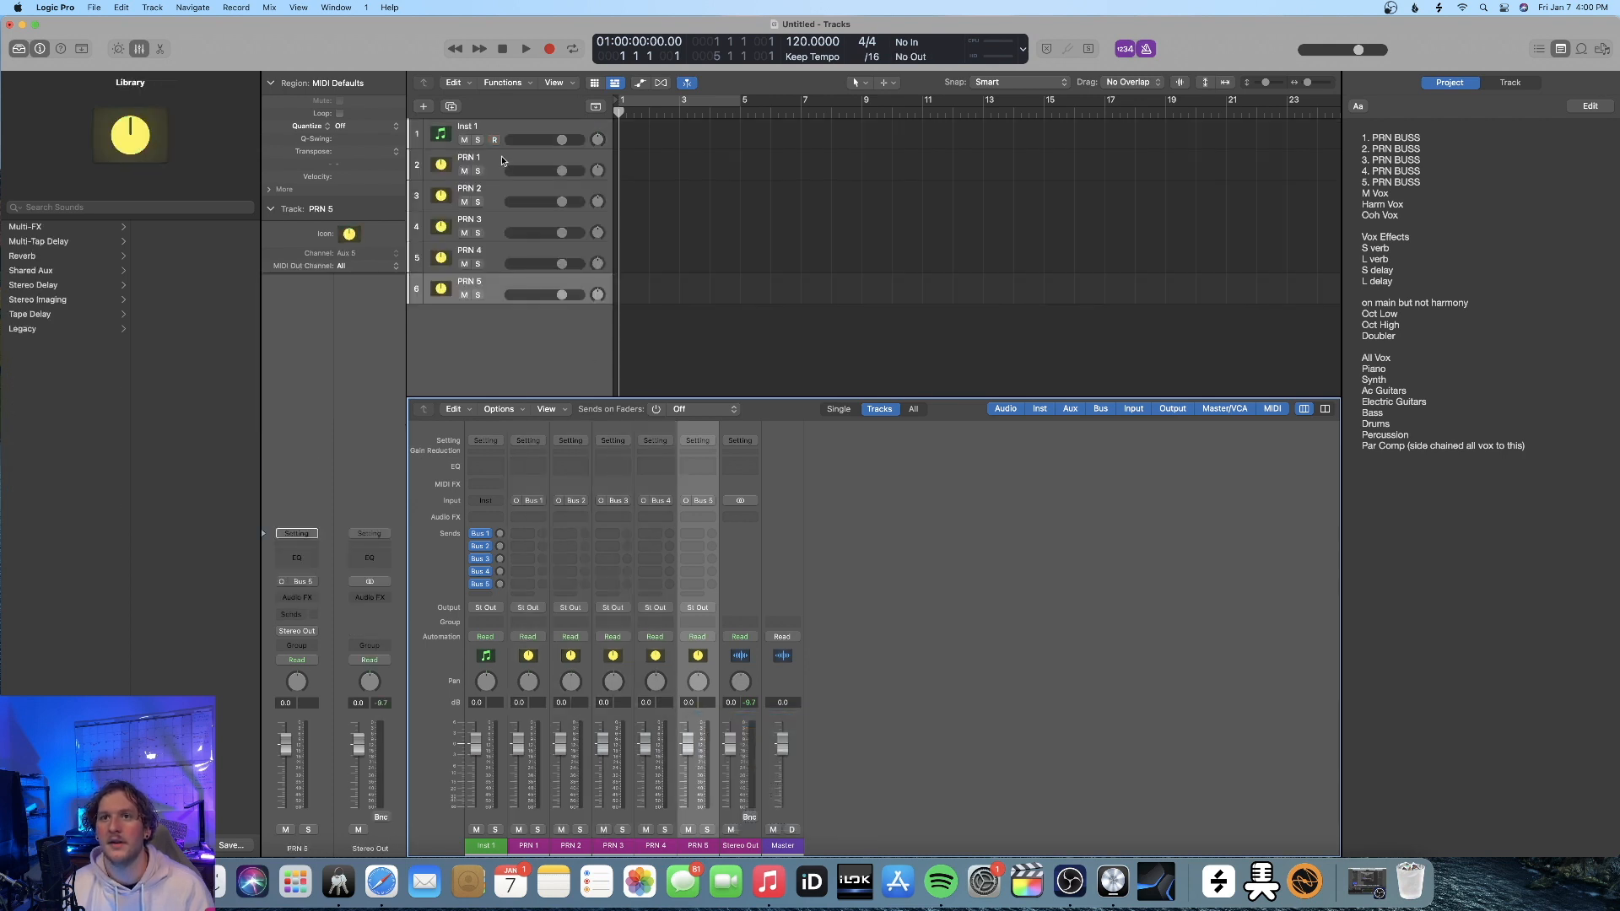
# Group the tracks PRN 1 through PRN 5 into a folder track stack
pyautogui.click(504, 159)
pyautogui.keyDown('shift'); pyautogui.click(499, 283); pyautogui.keyUp('shift')
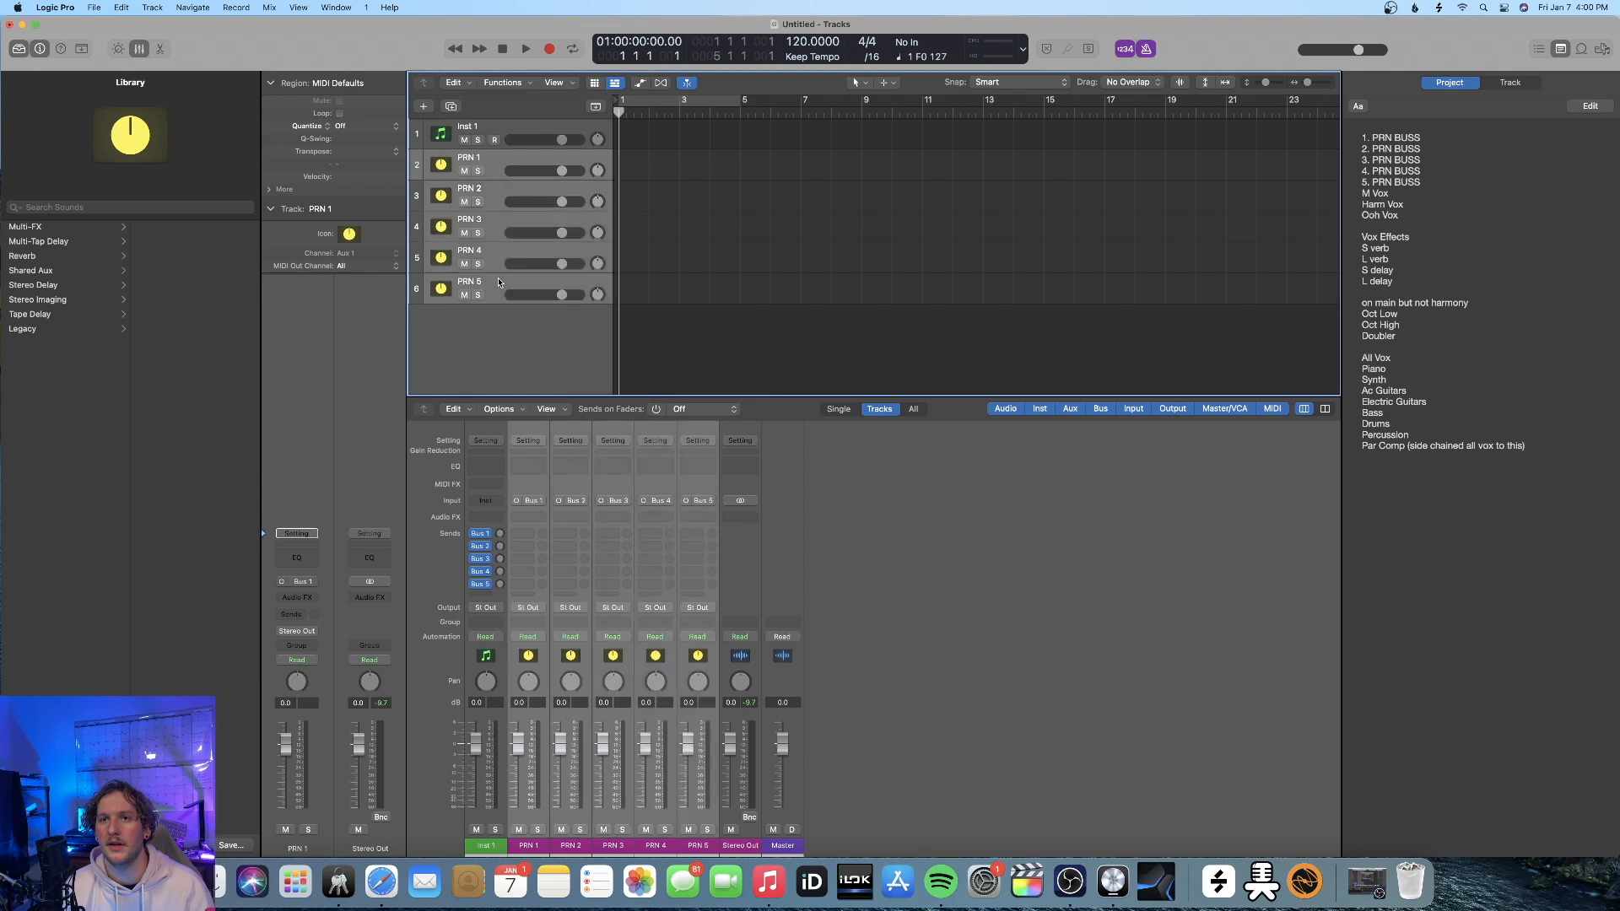
pyautogui.rightClick(564, 159)
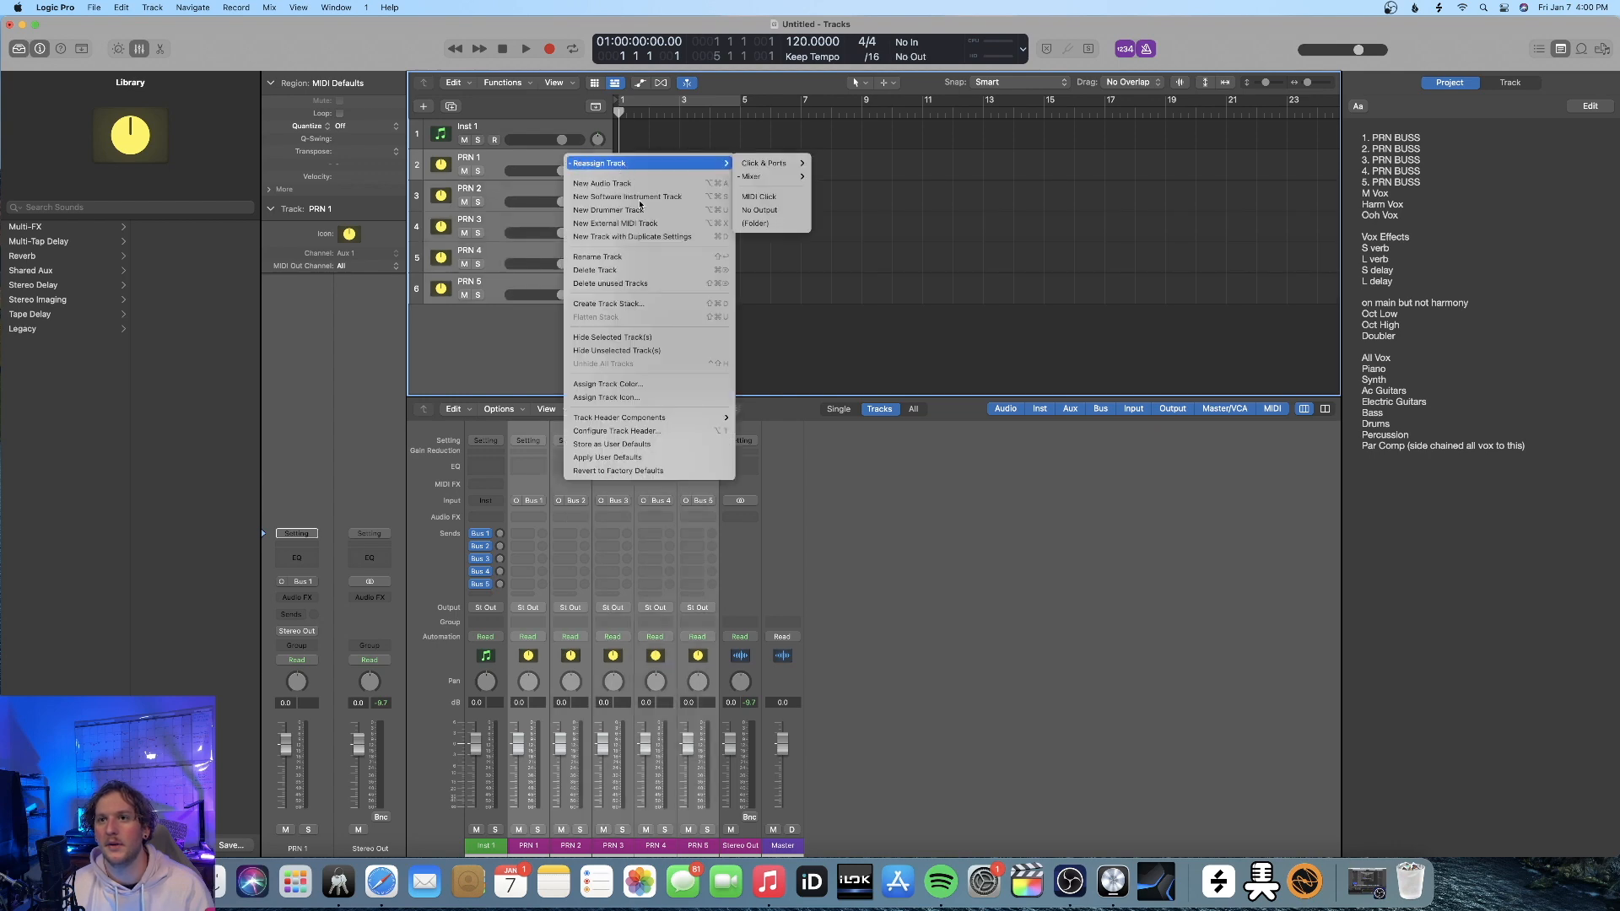
pyautogui.click(658, 303)
pyautogui.click(695, 402)
pyautogui.click(911, 490)
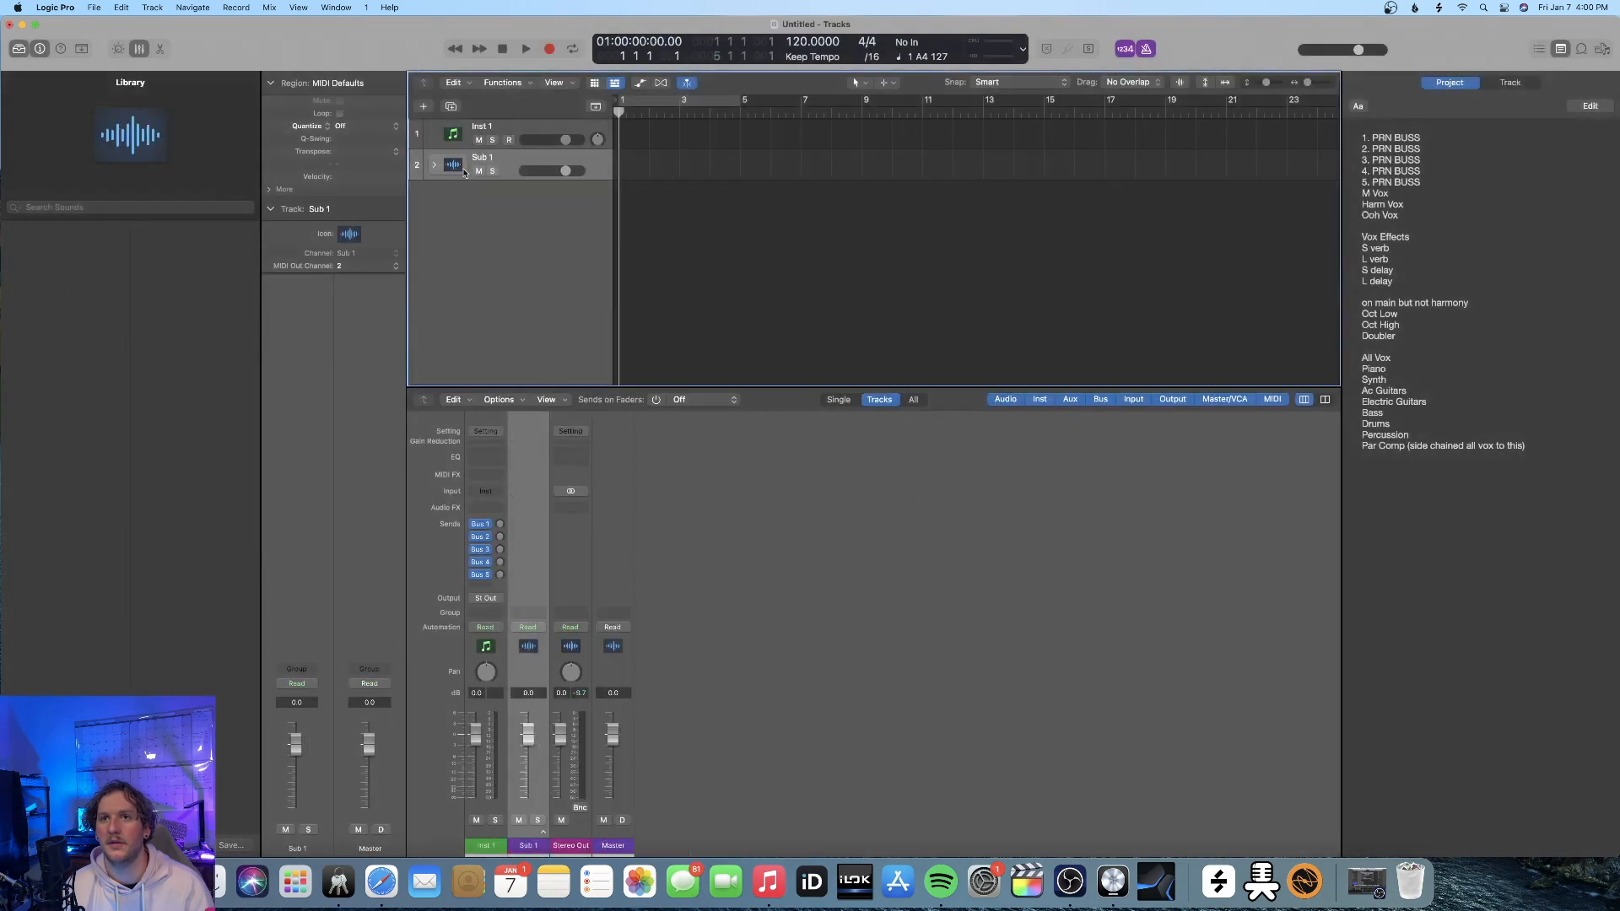
# Rename the new folder stack PRN STACK and expand it to show its five tracks
pyautogui.doubleClick(485, 158)
pyautogui.write('PRN STACK')
pyautogui.press('Return')
pyautogui.click(434, 166)
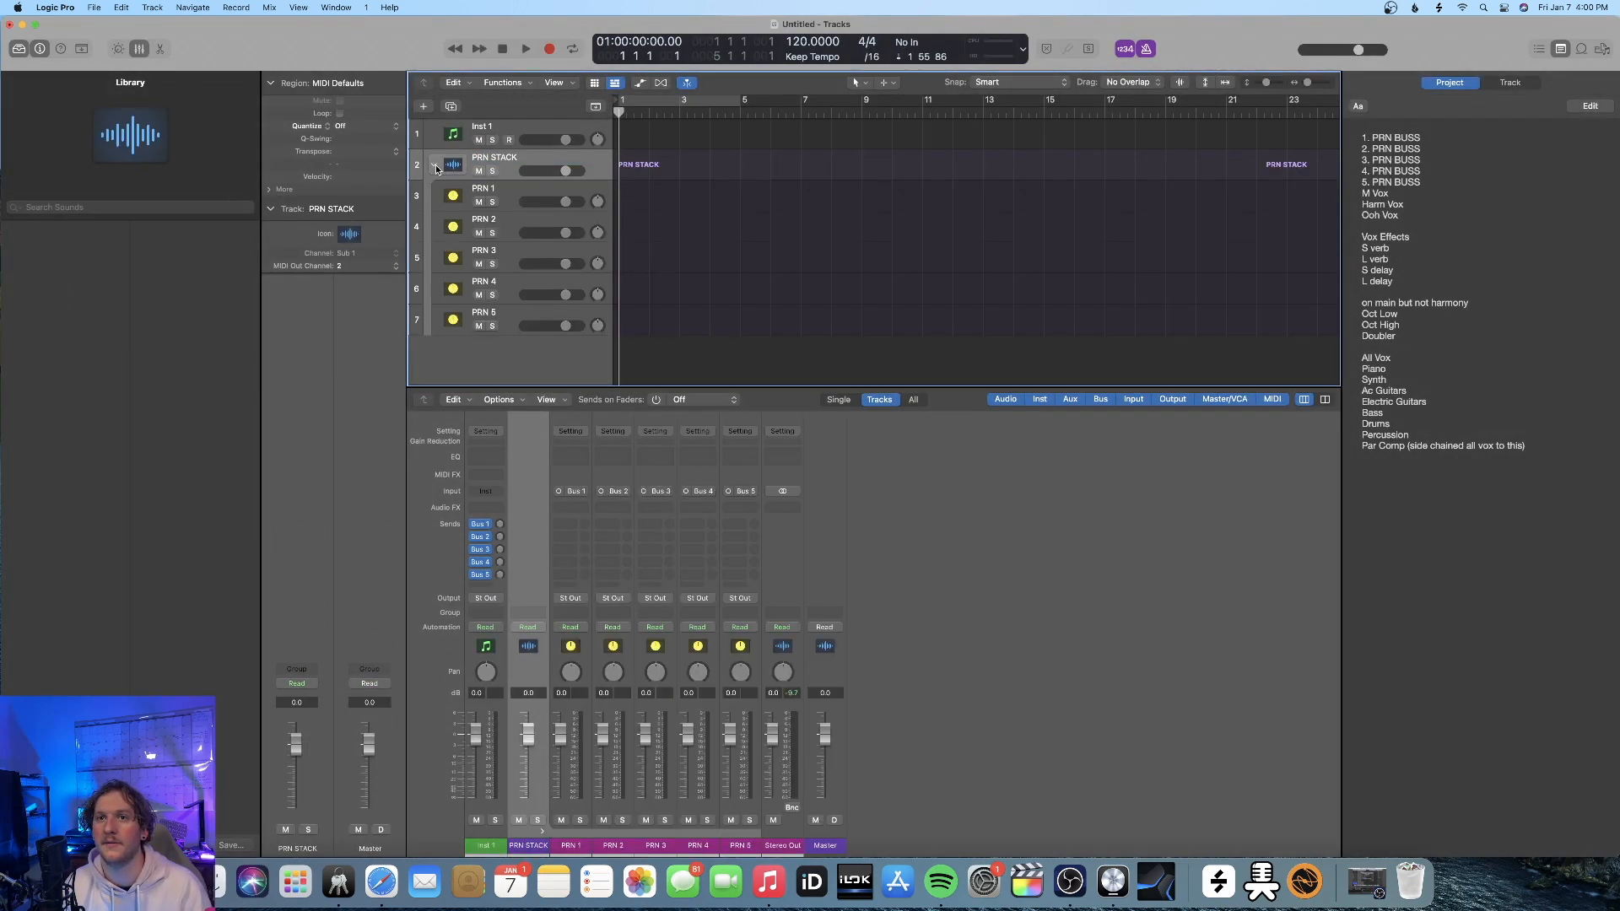
pyautogui.click(435, 166)
pyautogui.click(433, 165)
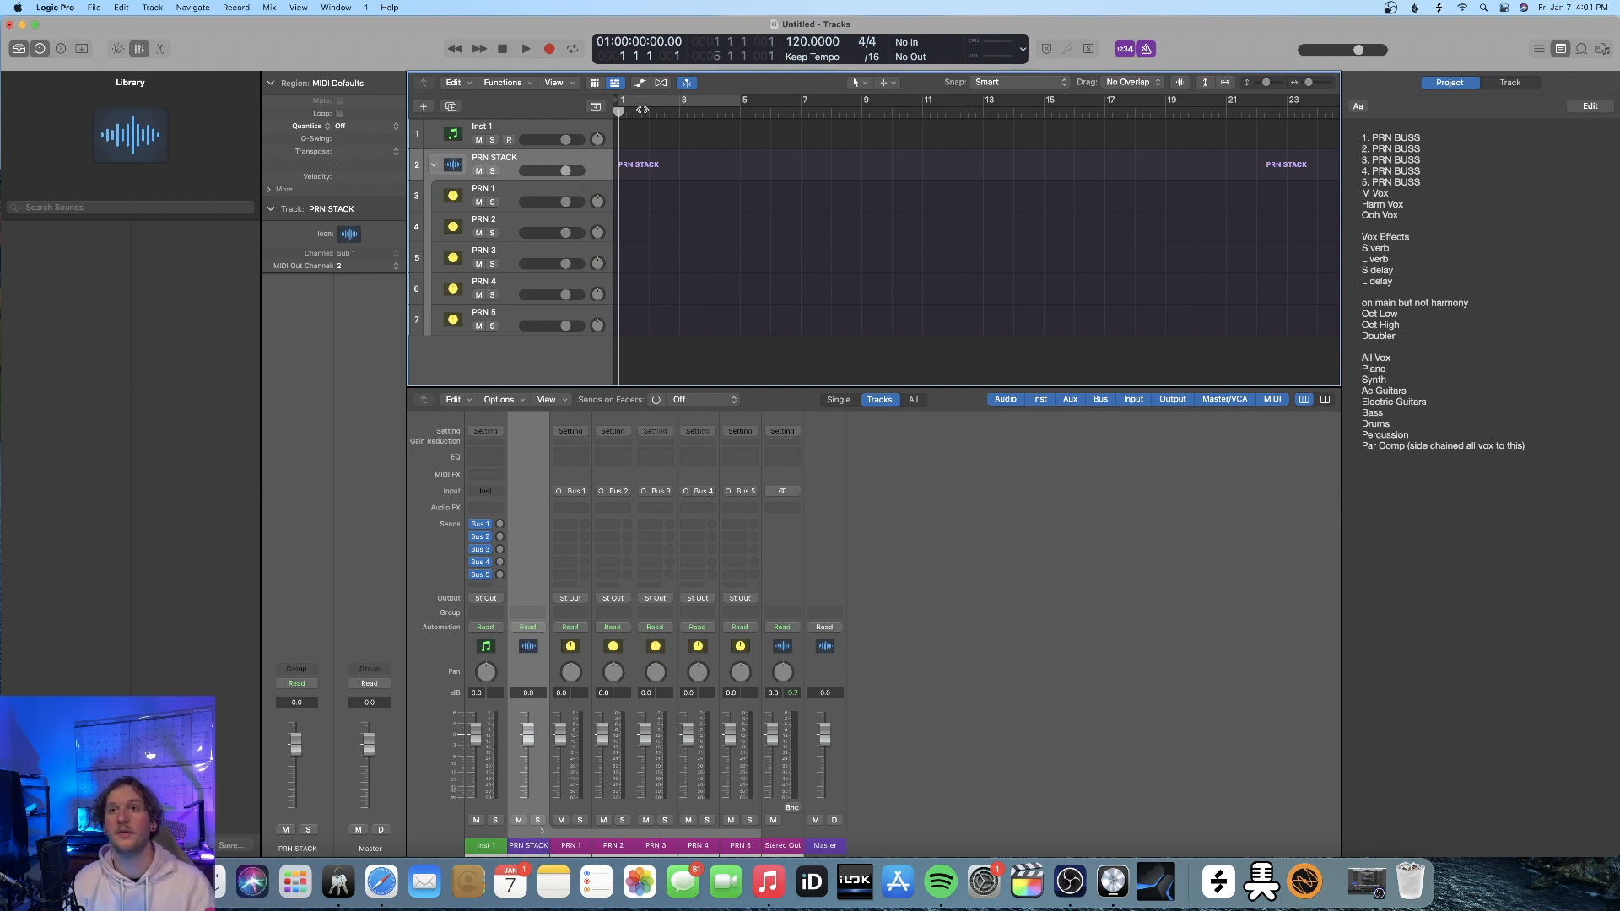
# View the automation lanes of the PRN tracks, hide them again and collapse PRN STACK
pyautogui.click(642, 84)
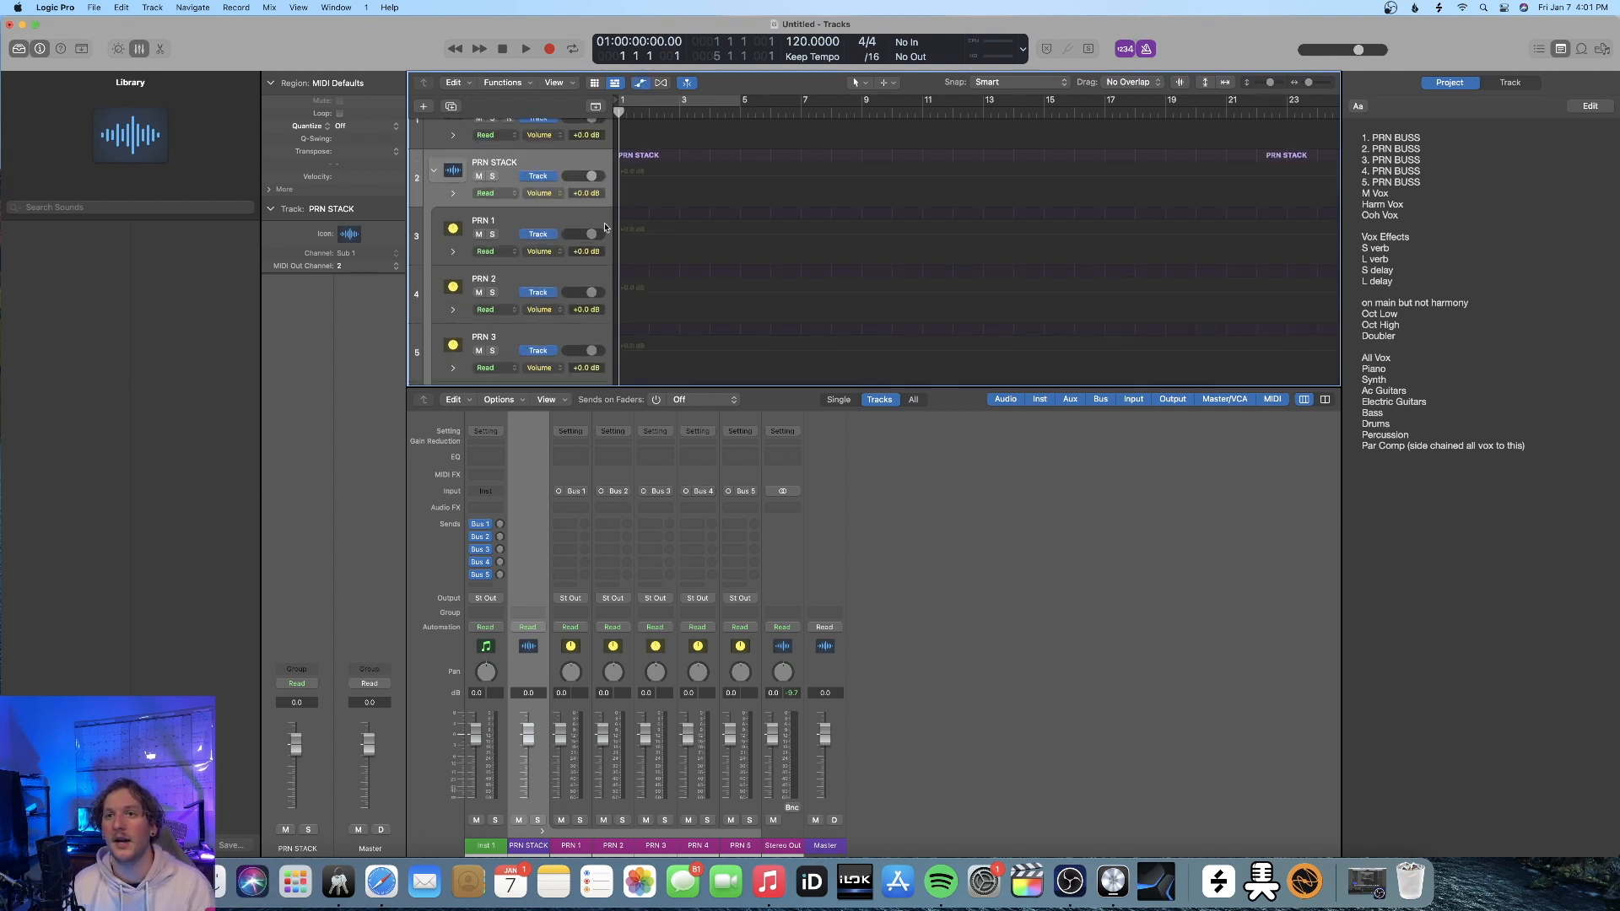
pyautogui.click(641, 83)
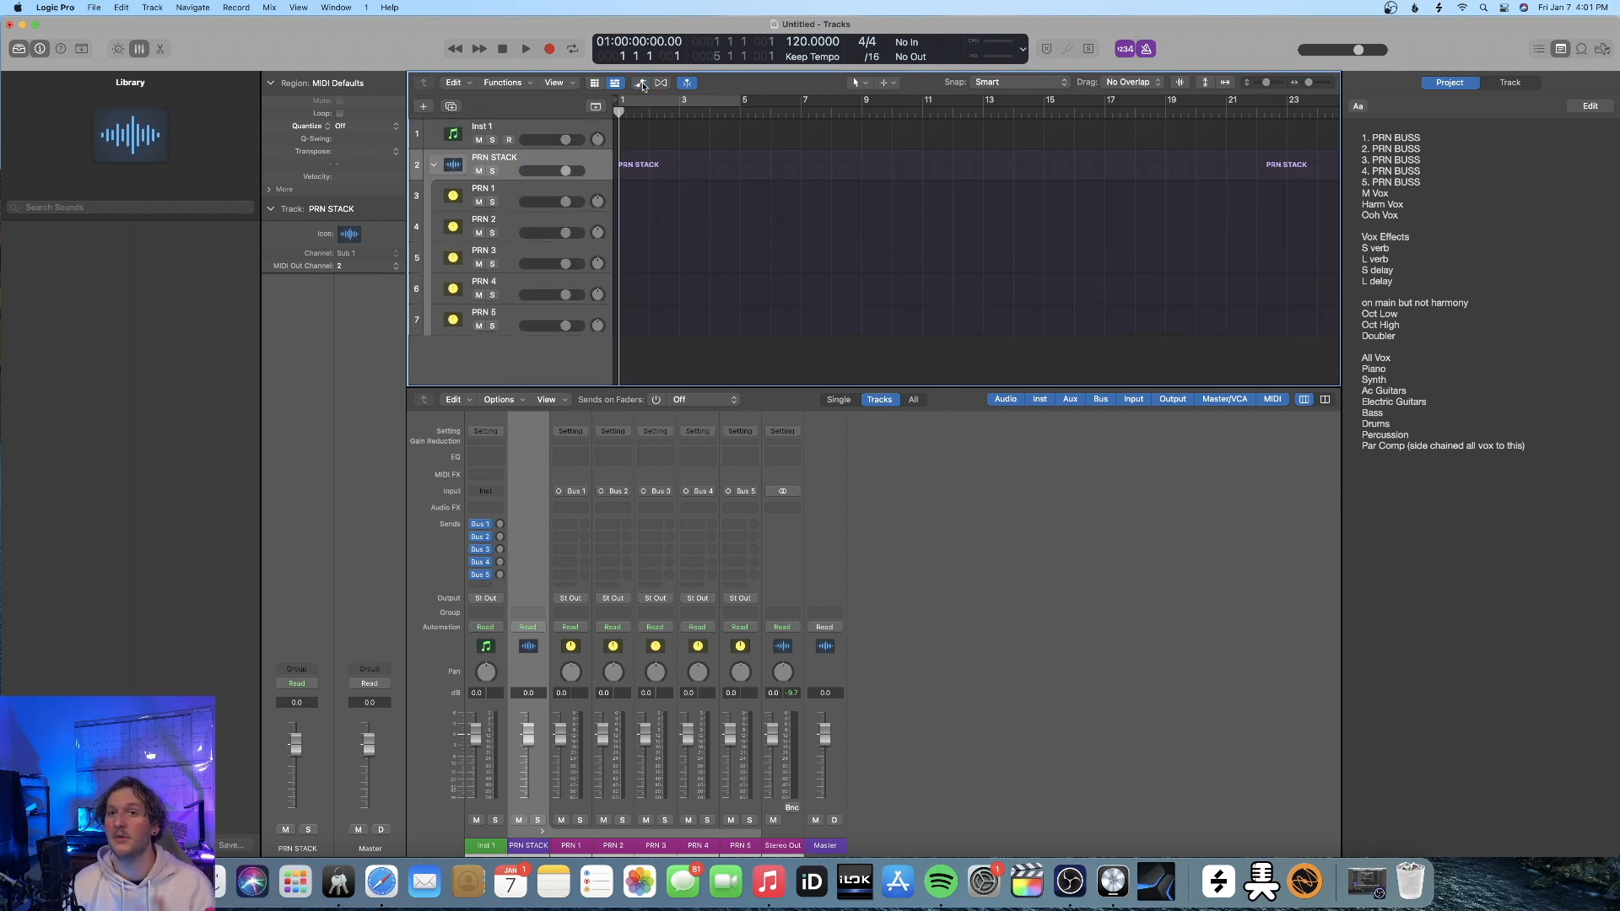
pyautogui.click(435, 167)
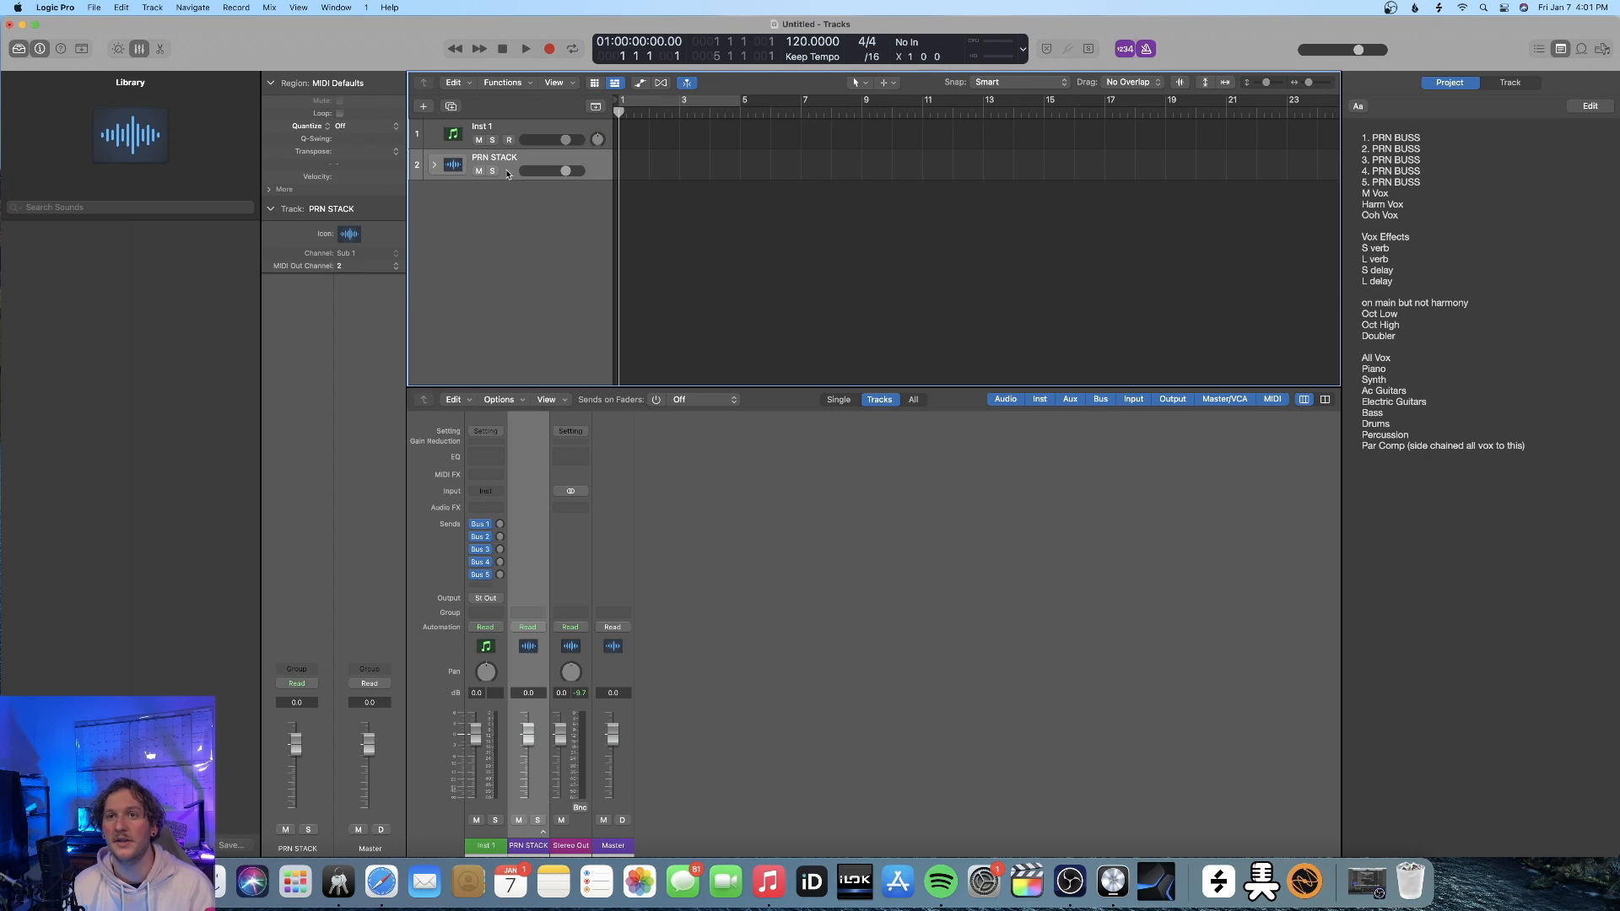
pyautogui.click(435, 166)
pyautogui.click(438, 171)
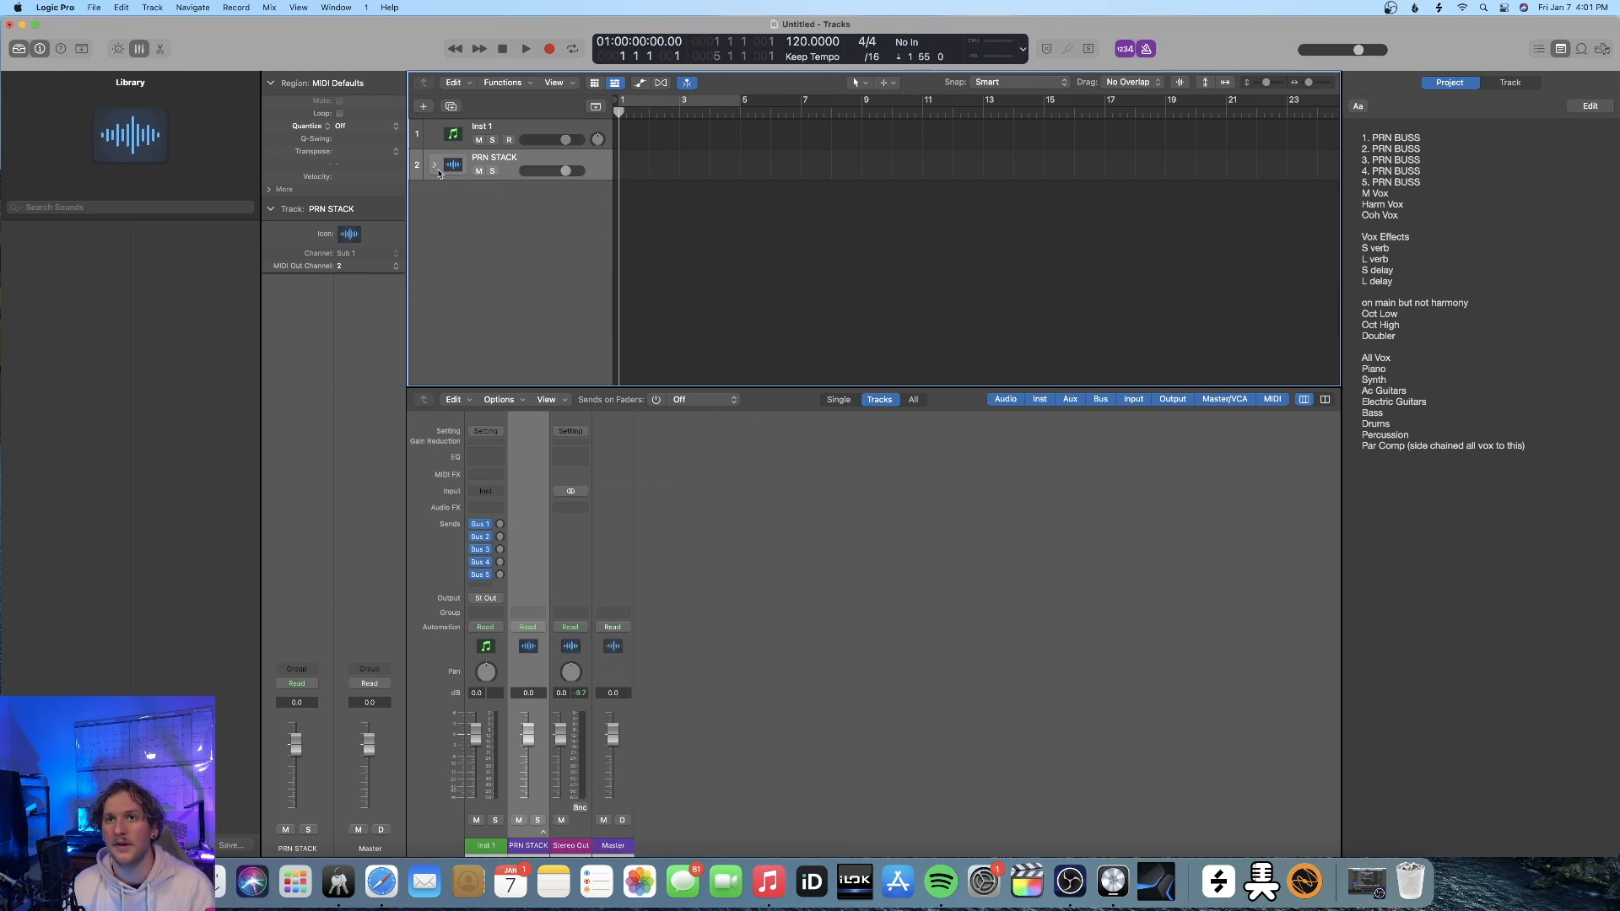
# Create one new audio track and place it between Inst 1 and PRN STACK
pyautogui.doubleClick(537, 226)
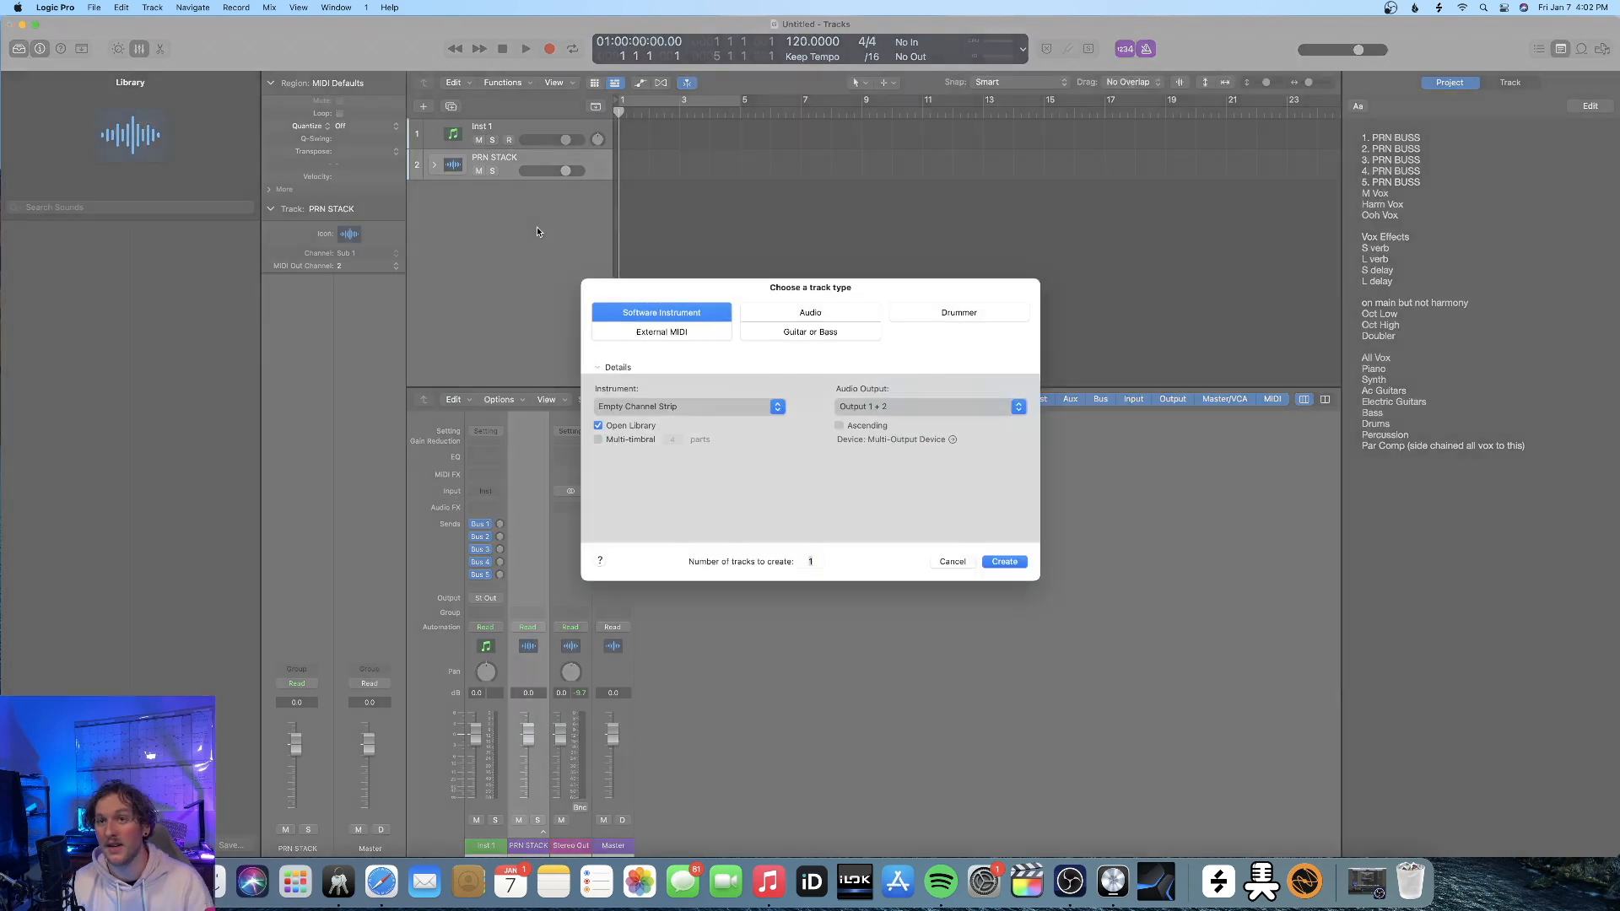
pyautogui.press('super+Right')
pyautogui.press('Return')
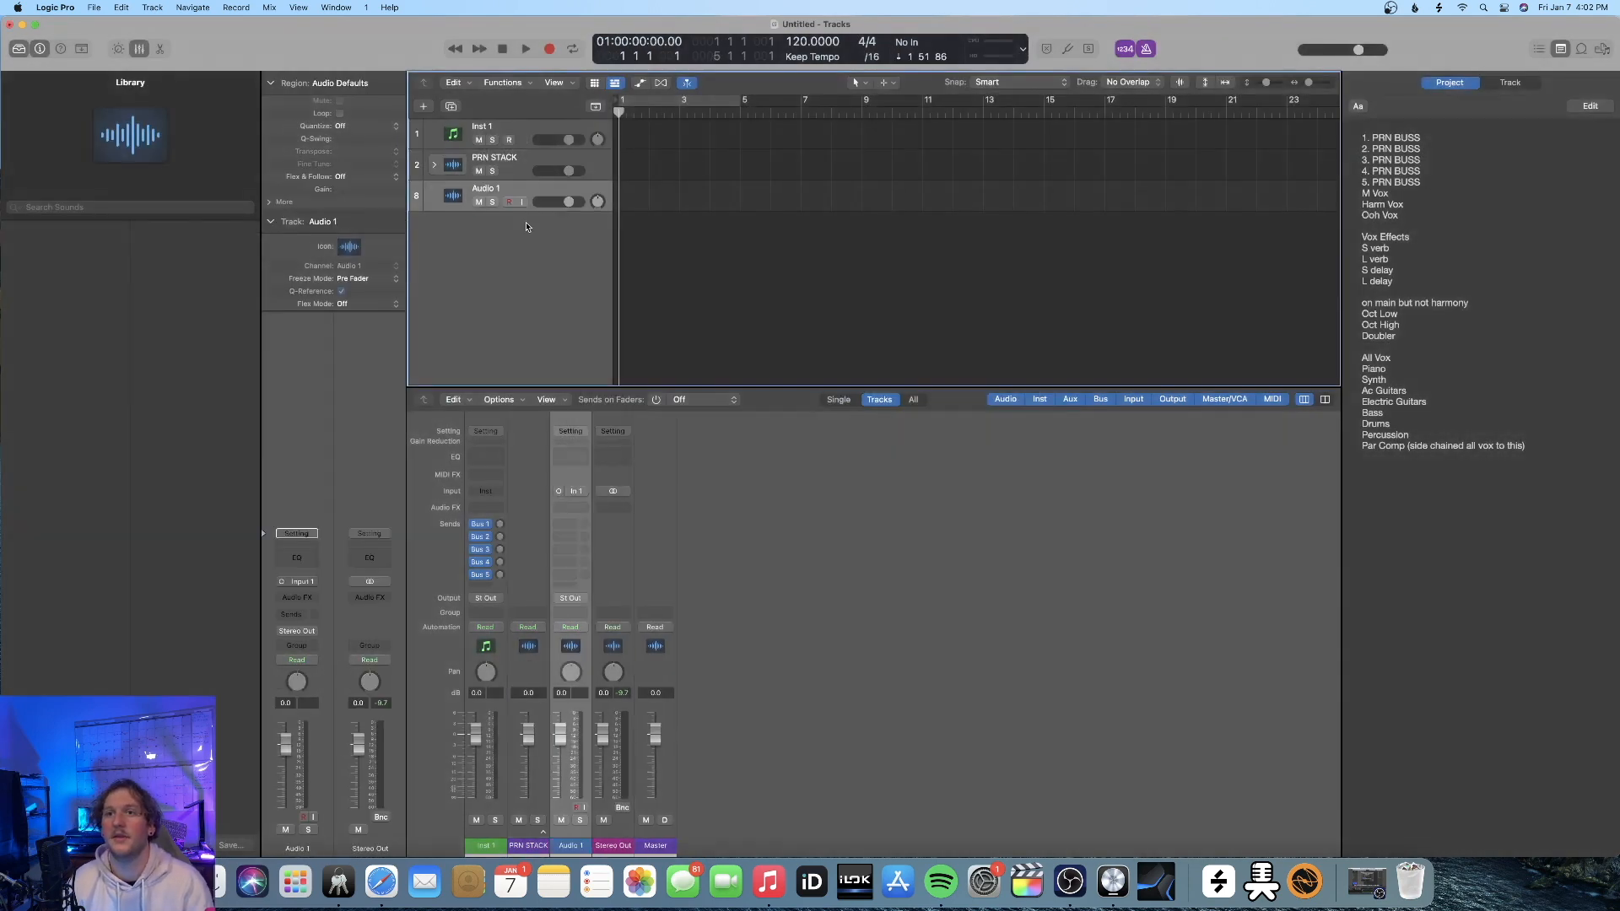
pyautogui.moveTo(527, 193); pyautogui.dragTo(528, 175)
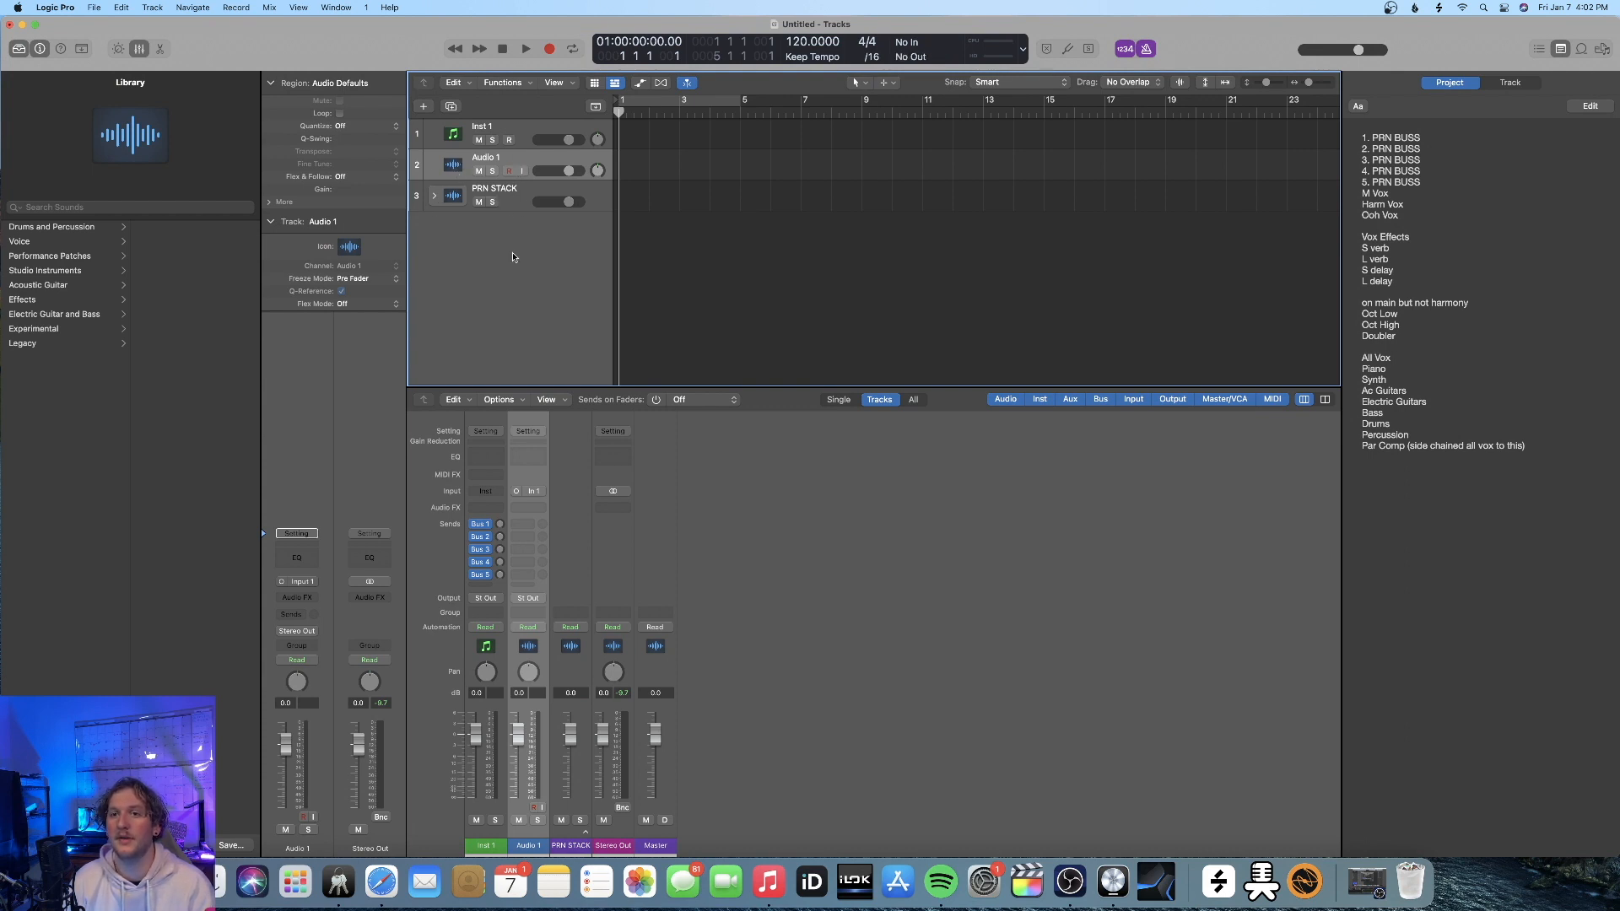
# Add a send to Bus 6 on the Audio 1 channel strip
pyautogui.click(527, 531)
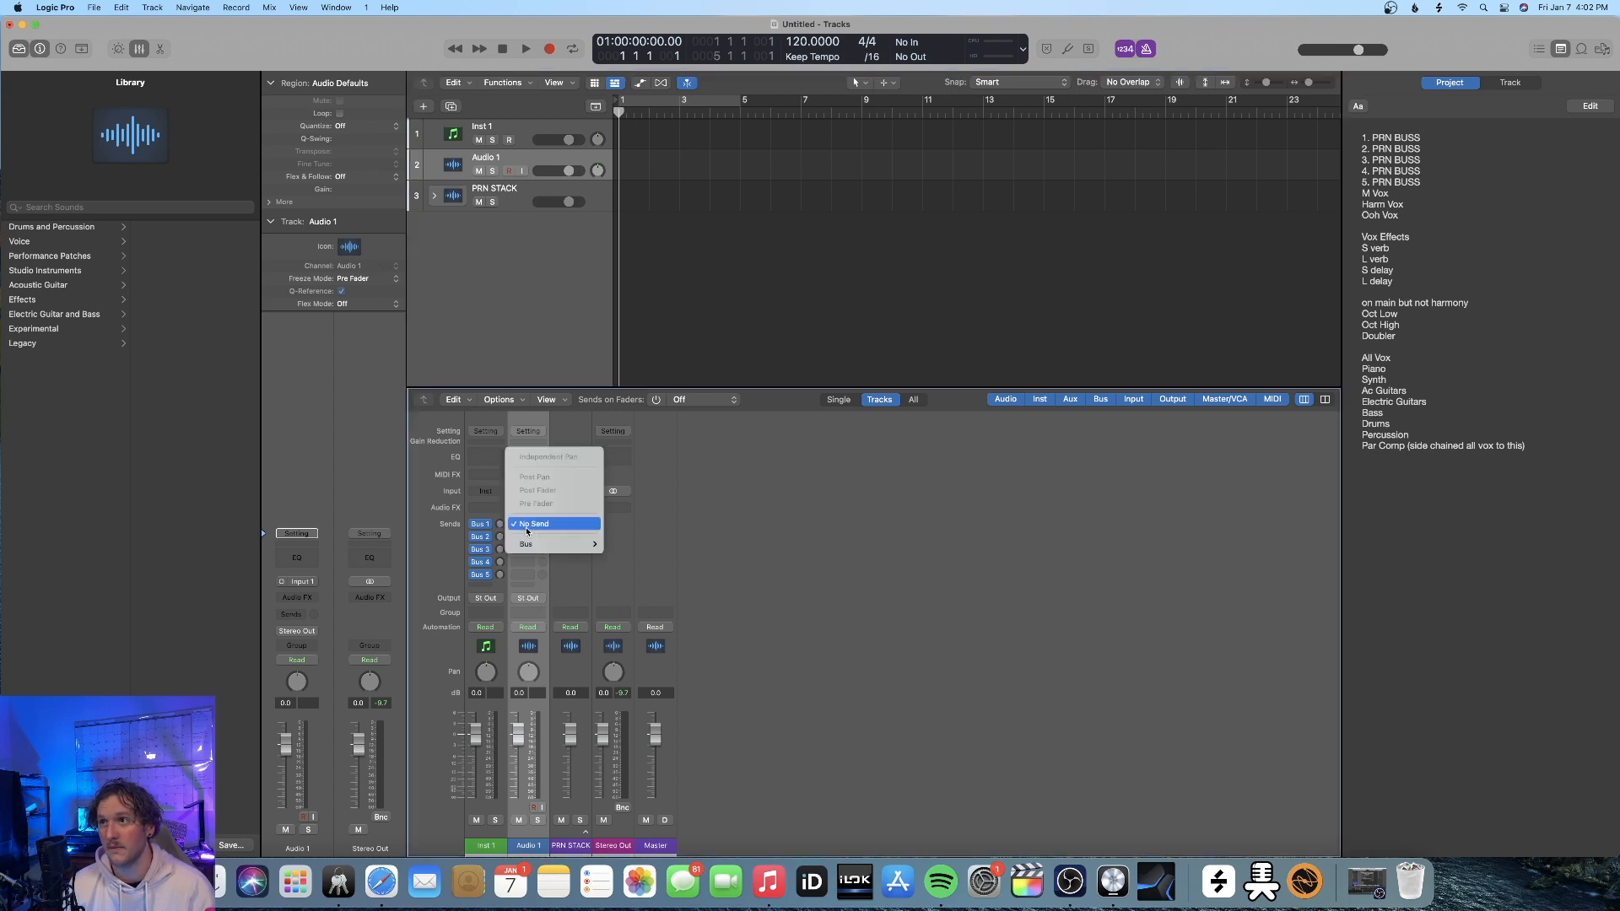
pyautogui.moveTo(536, 544)
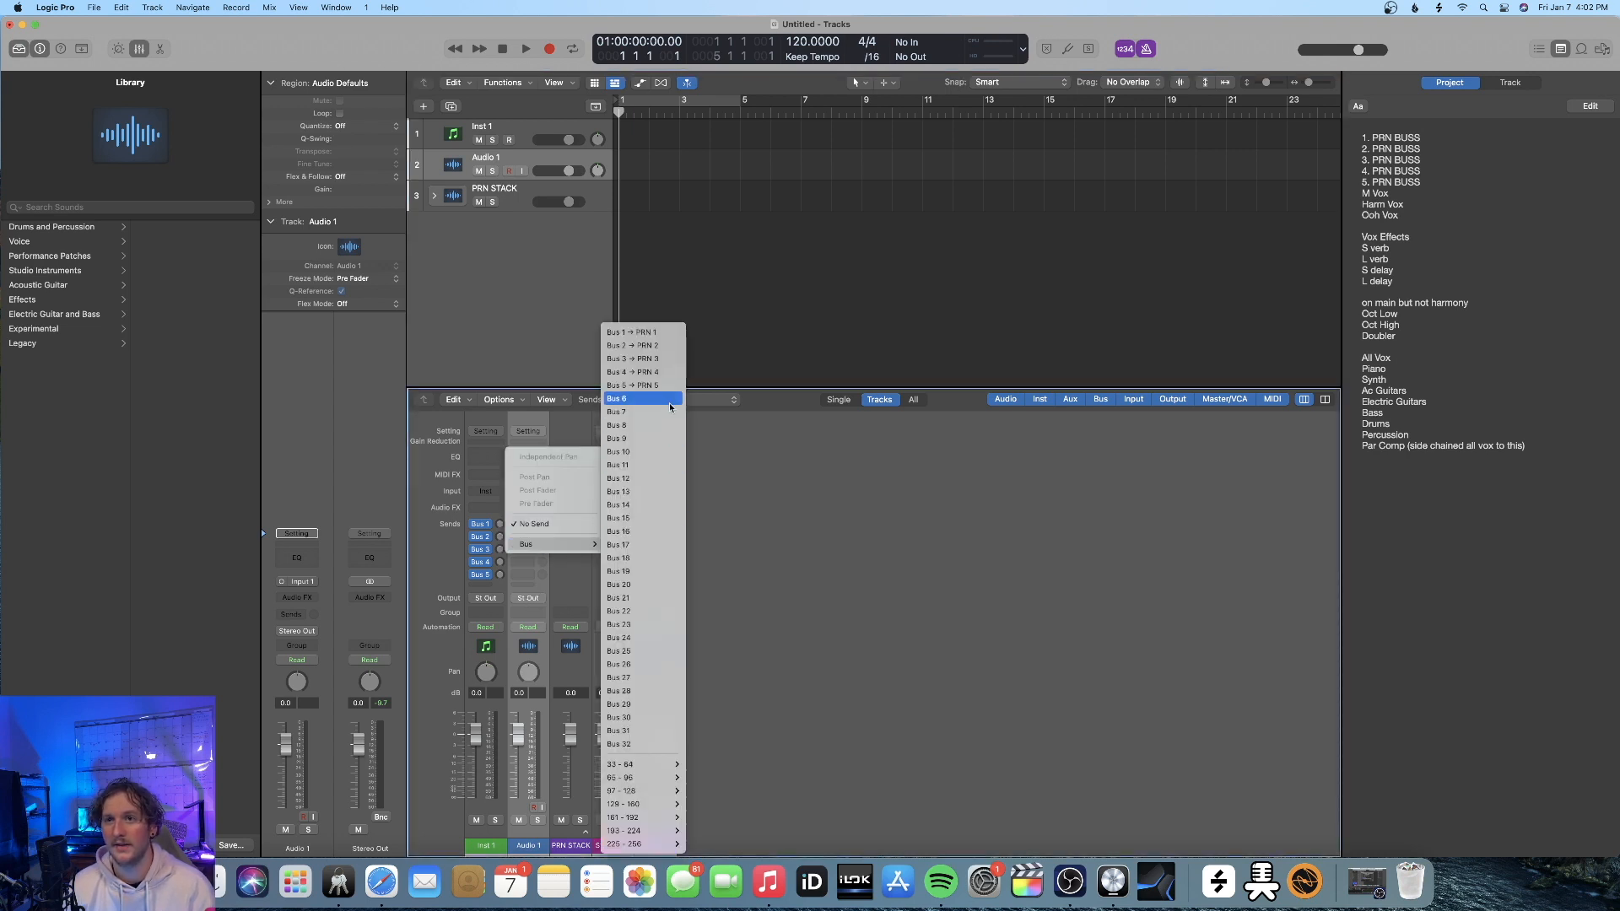
pyautogui.click(618, 399)
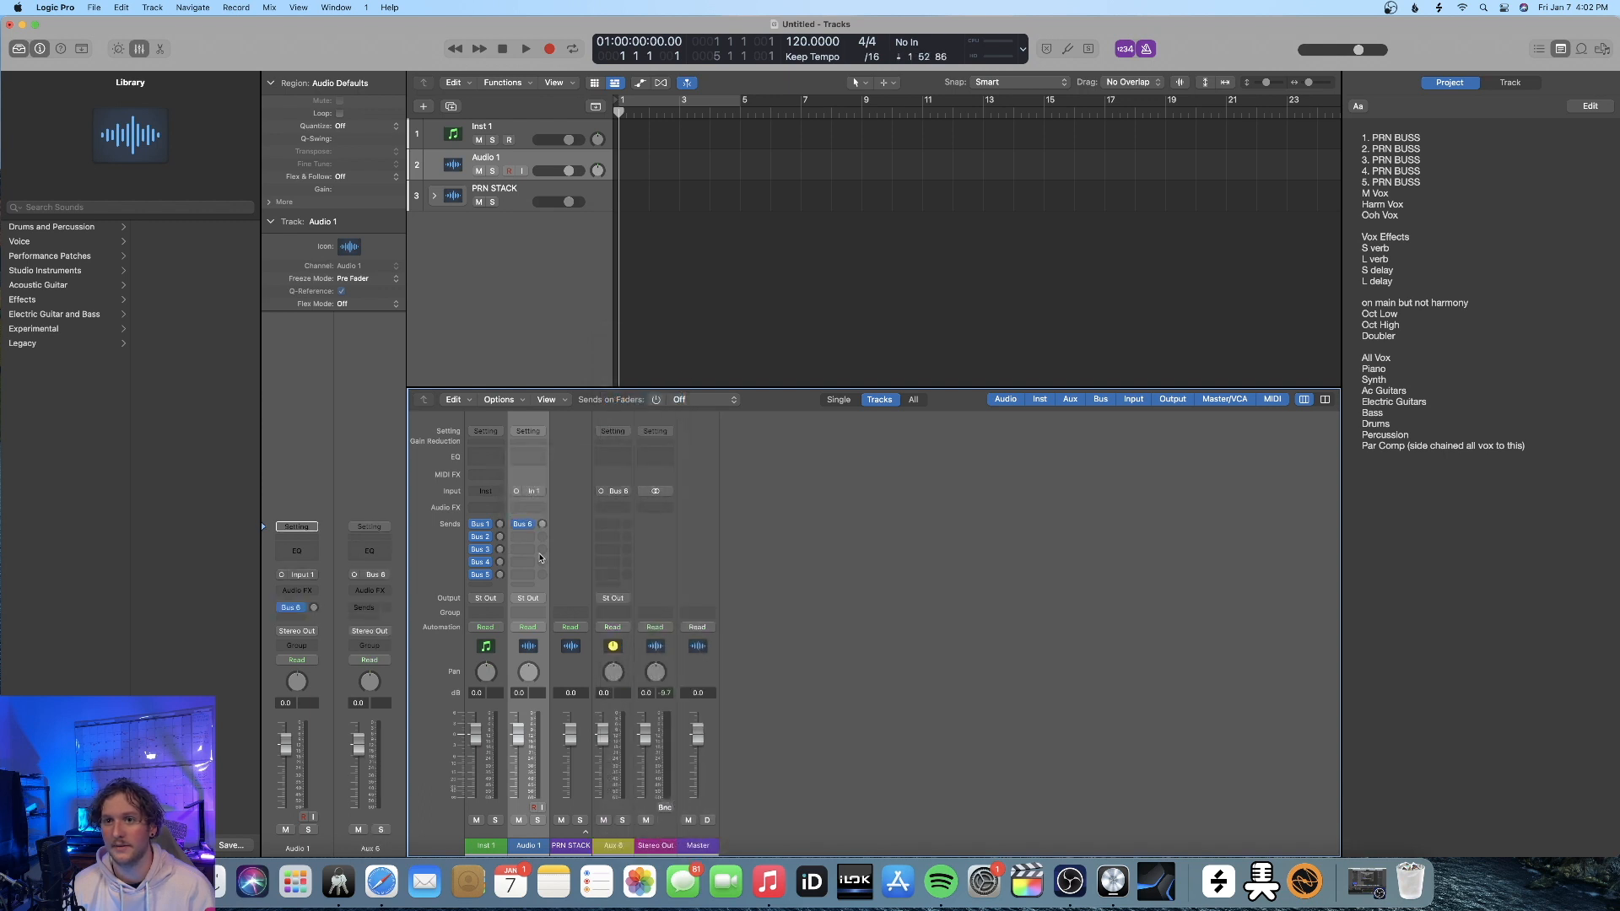
# Add sends to Bus 7 through Bus 16 on the Audio 1 channel strip
pyautogui.click(527, 538)
pyautogui.moveTo(536, 557)
pyautogui.click(620, 411)
pyautogui.click(528, 551)
pyautogui.click(522, 562)
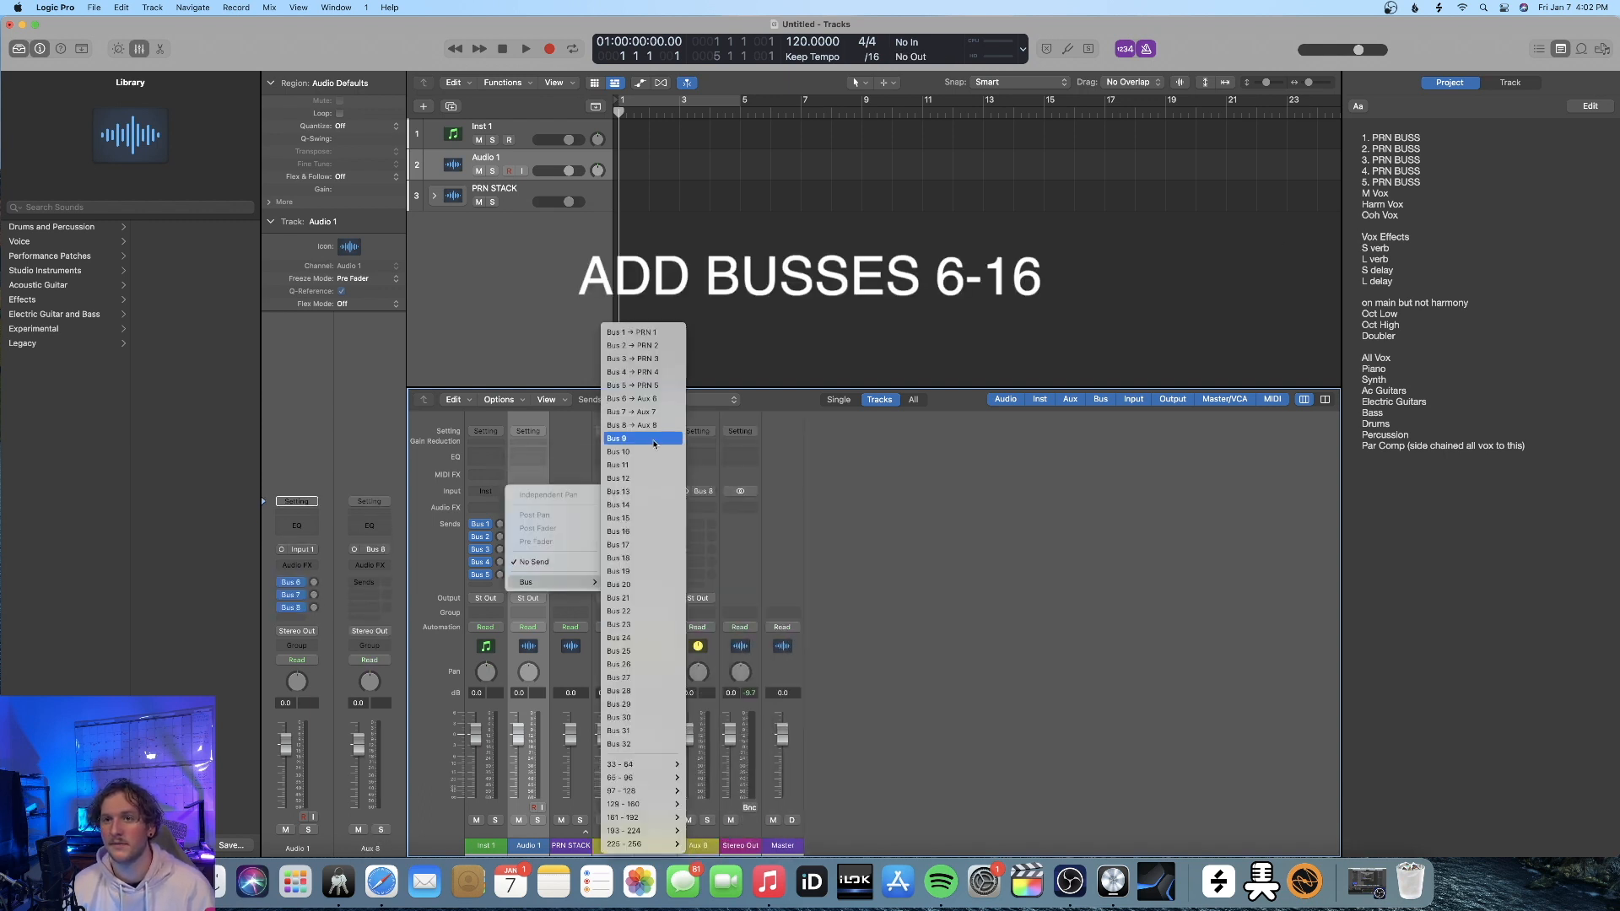
pyautogui.click(641, 439)
pyautogui.click(523, 574)
pyautogui.click(641, 452)
pyautogui.click(524, 586)
pyautogui.click(641, 465)
pyautogui.click(526, 586)
pyautogui.click(646, 478)
pyautogui.click(650, 492)
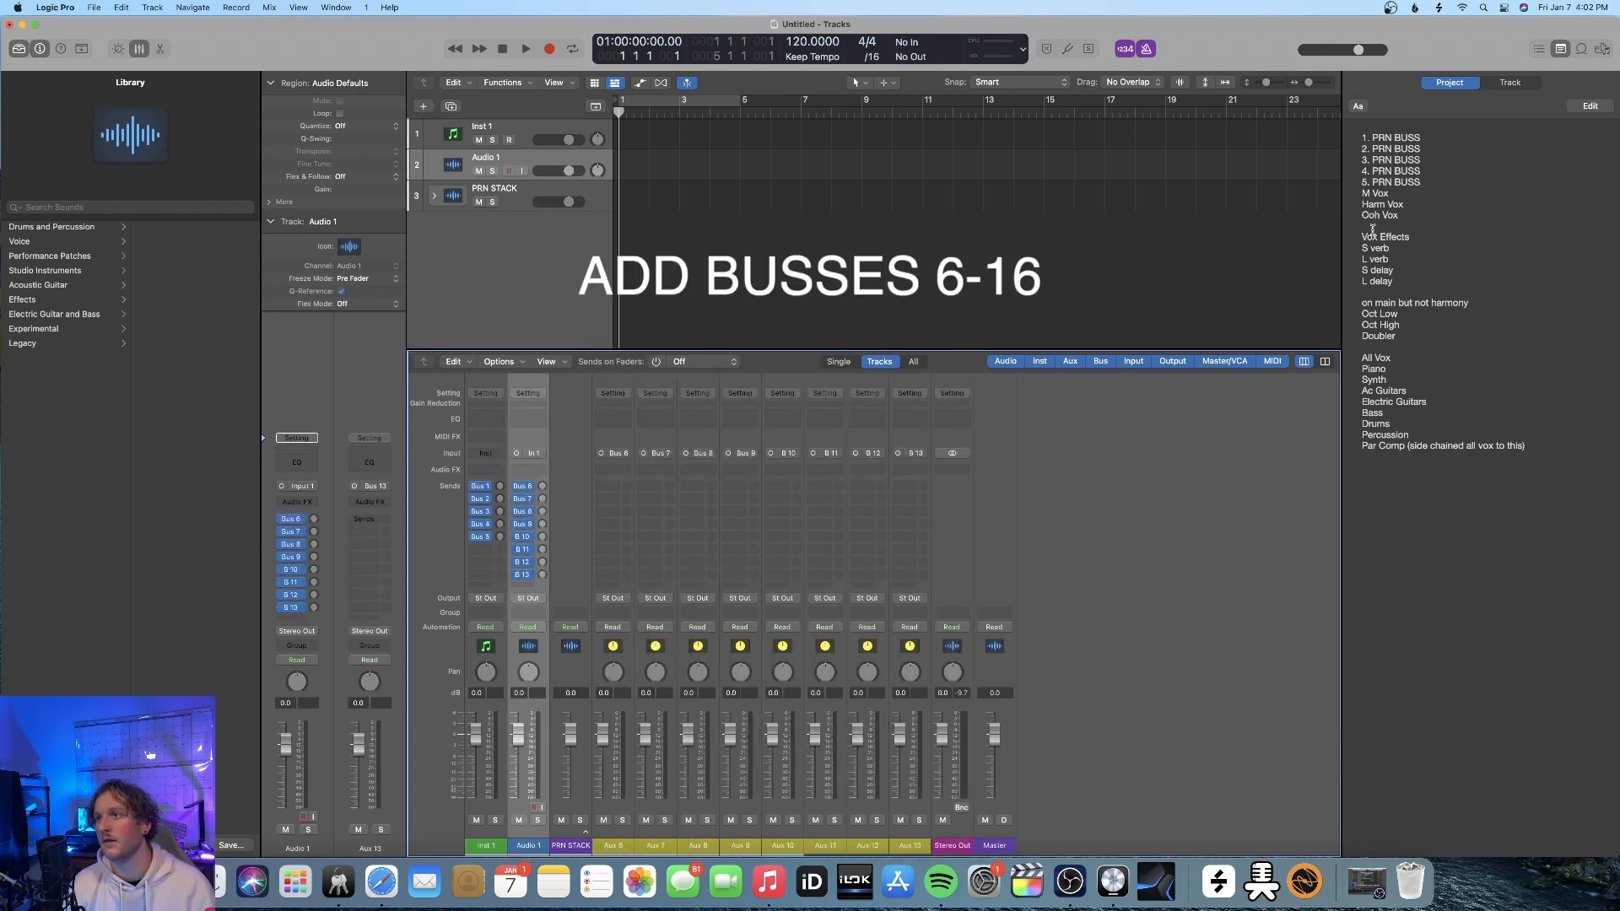
pyautogui.click(523, 584)
pyautogui.click(648, 505)
pyautogui.click(525, 586)
pyautogui.click(648, 518)
pyautogui.click(525, 587)
pyautogui.click(648, 531)
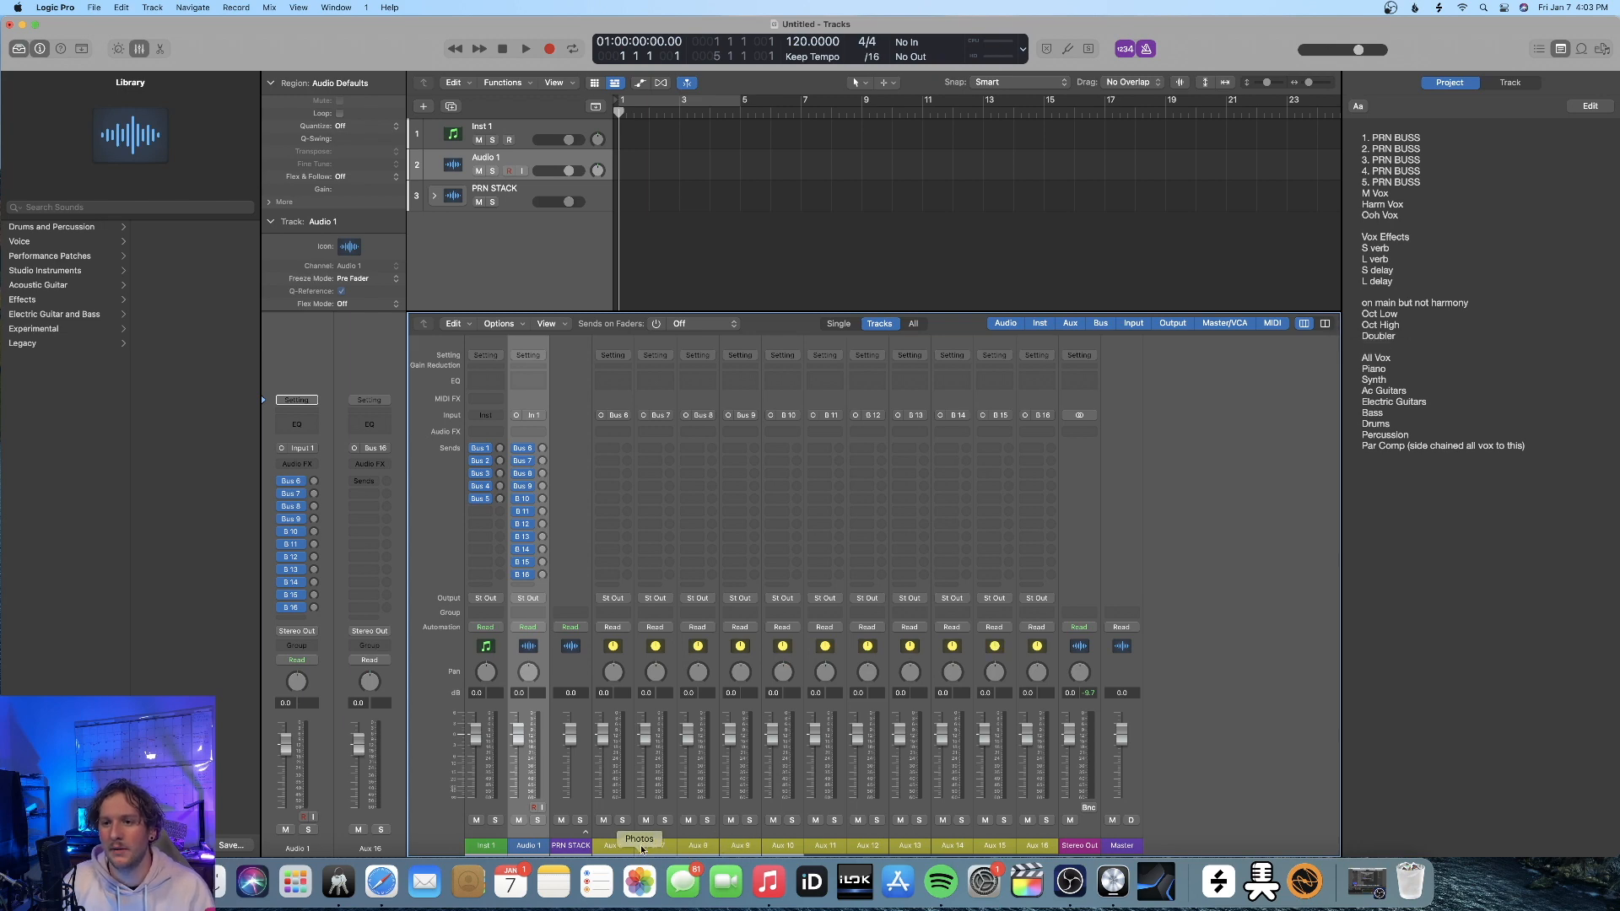
# Assign an amber color to all channel strips from Aux 6 through Aux 16
pyautogui.click(620, 831)
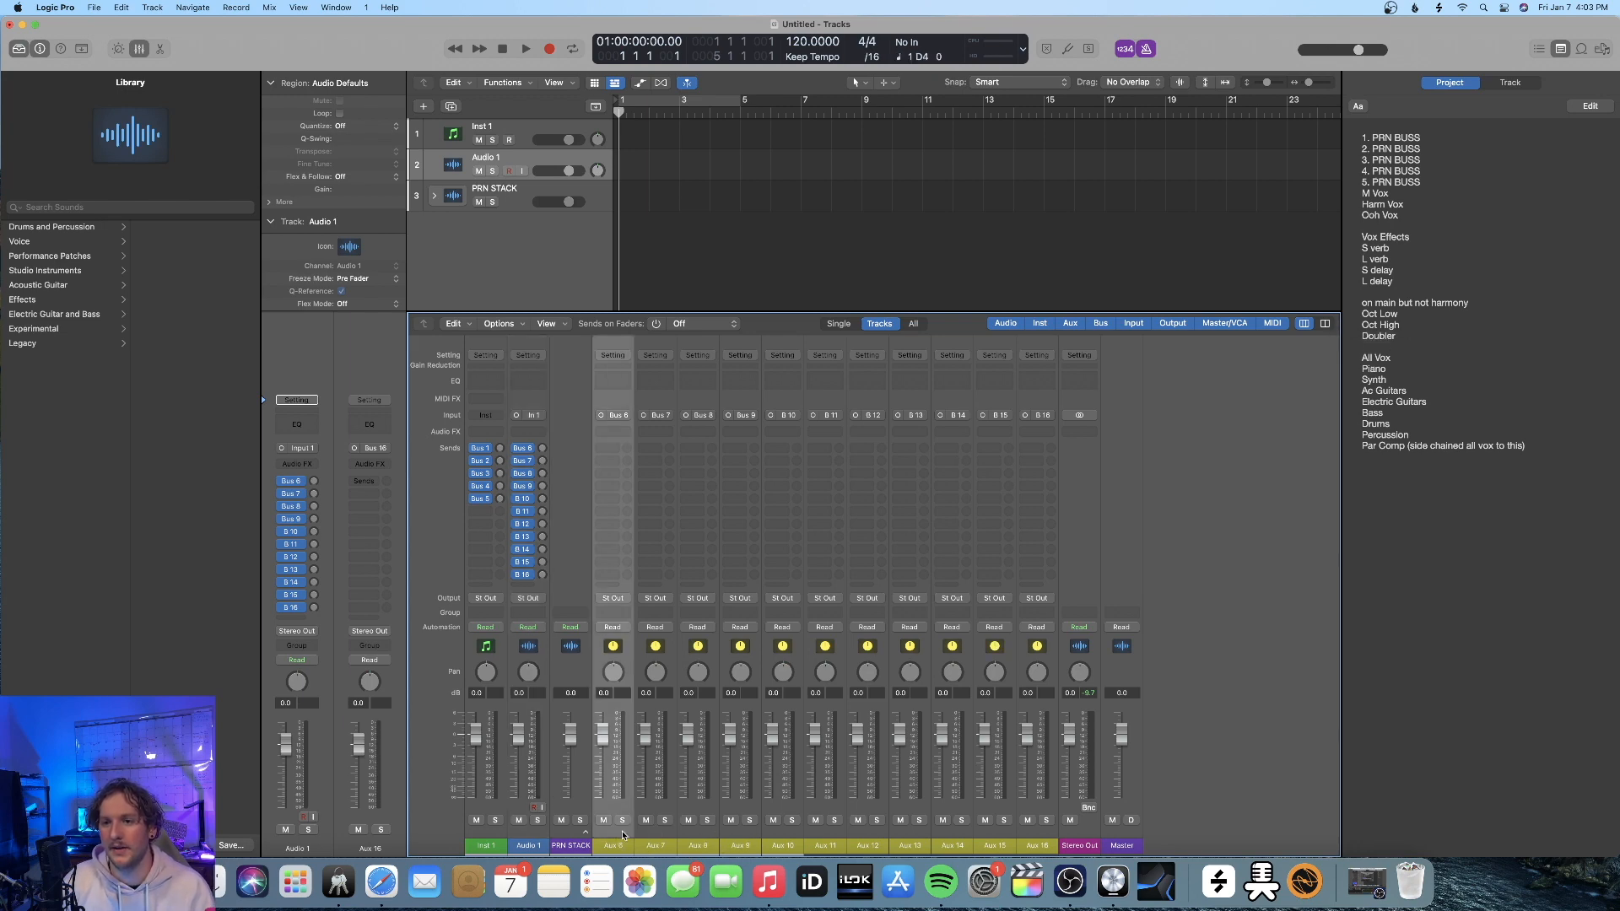
pyautogui.keyDown('shift'); pyautogui.click(1043, 835); pyautogui.keyUp('shift')
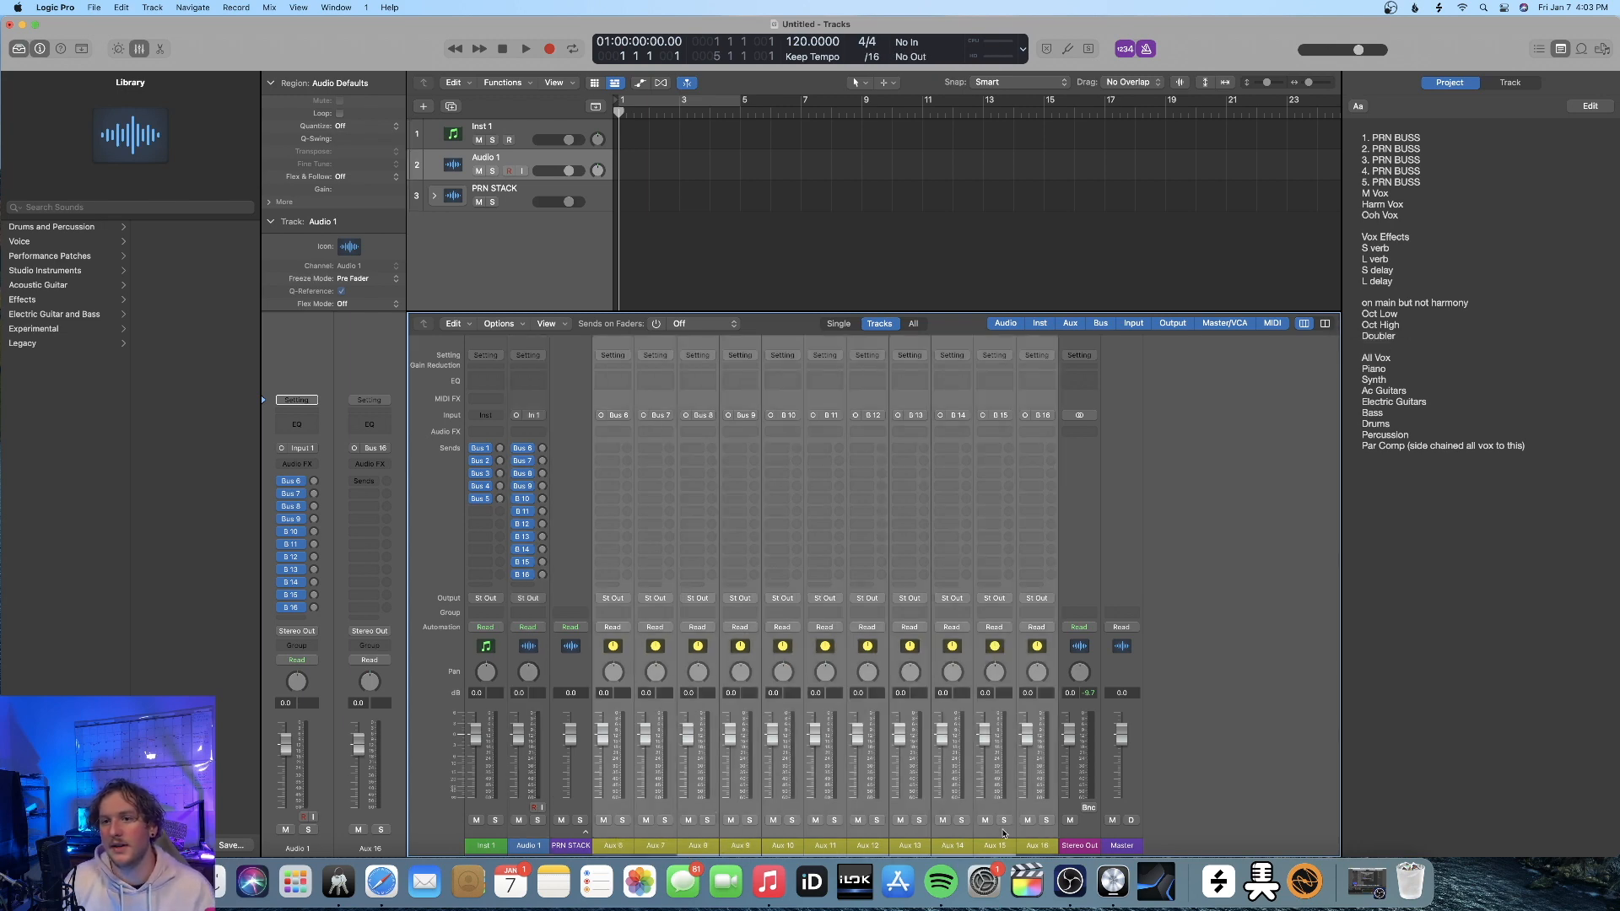
pyautogui.rightClick(1025, 829)
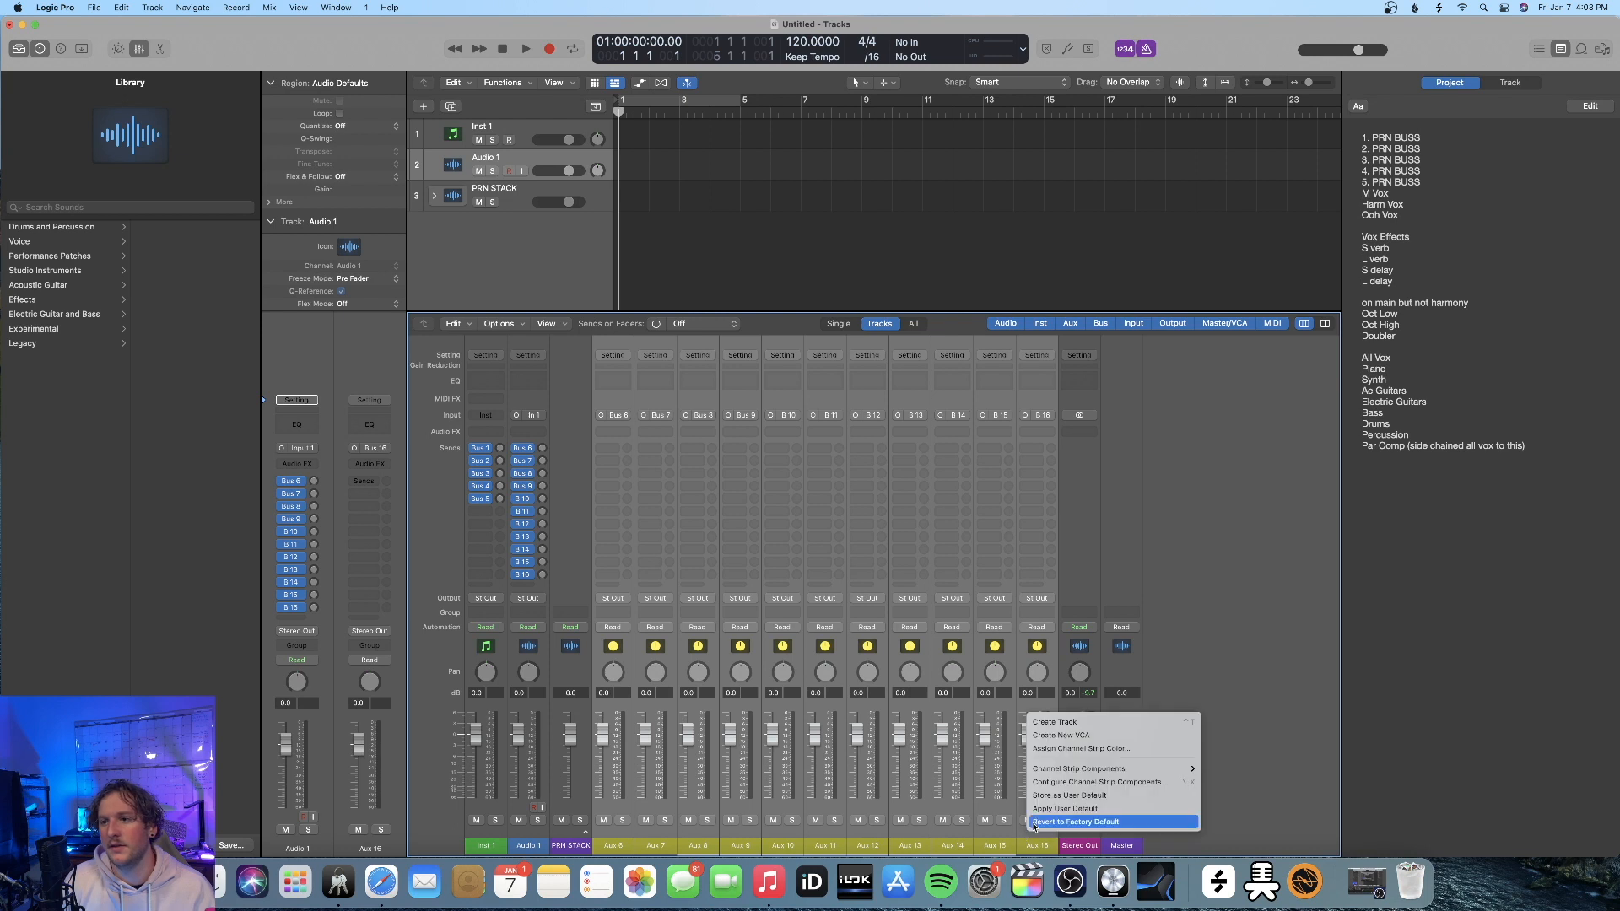
pyautogui.click(1064, 782)
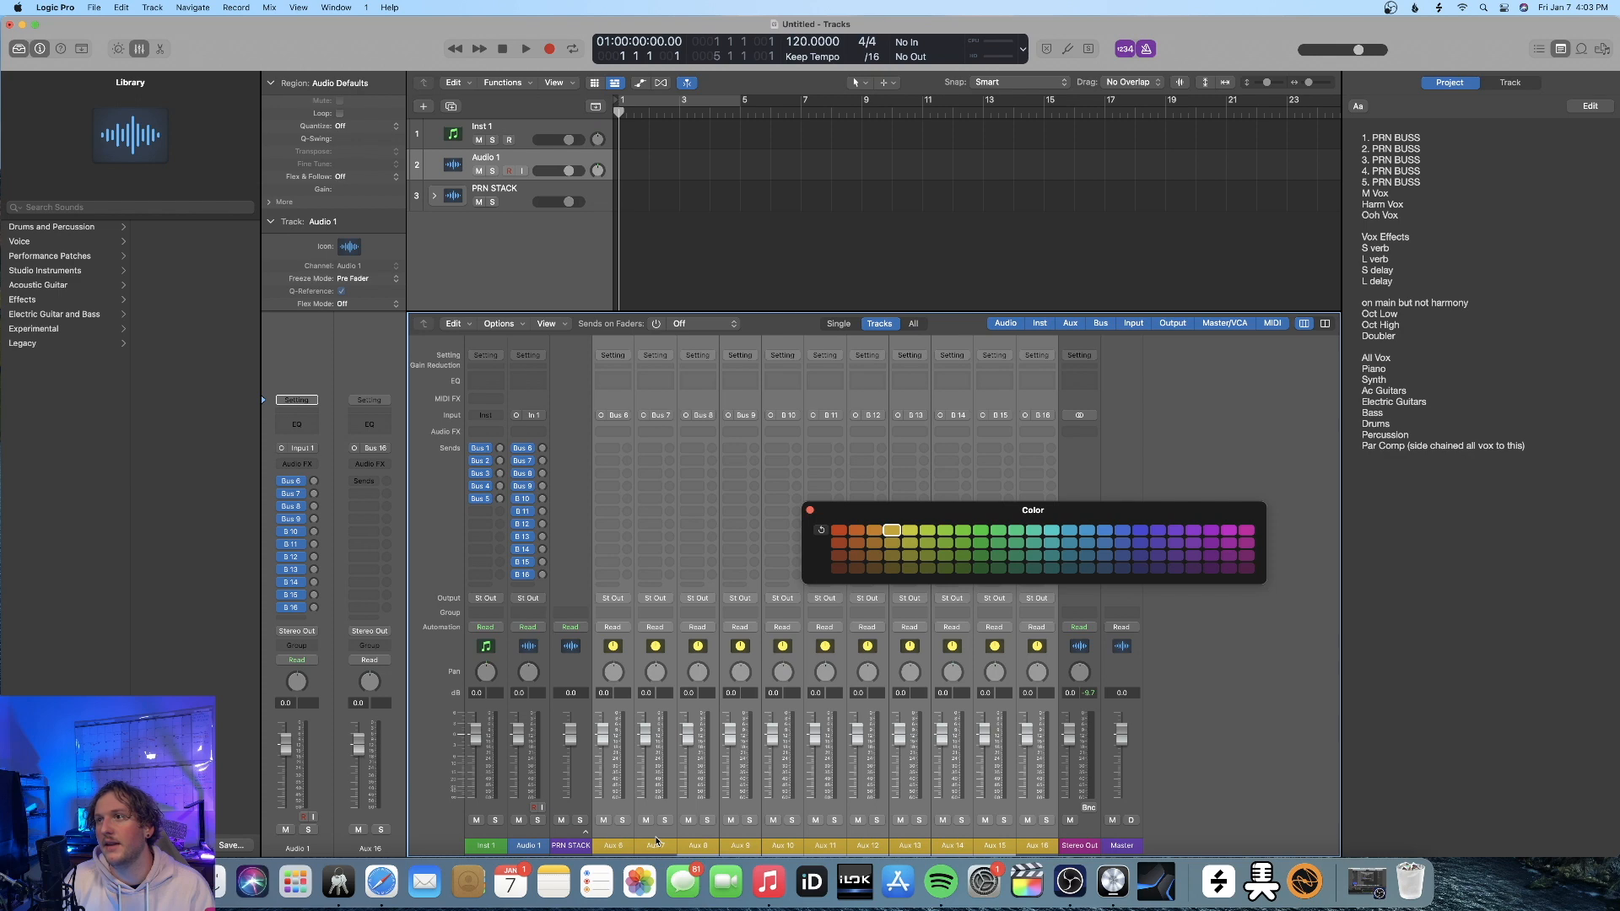
# Recolor the Aux 7 and Aux 8 channel strips bright yellow
pyautogui.click(656, 839)
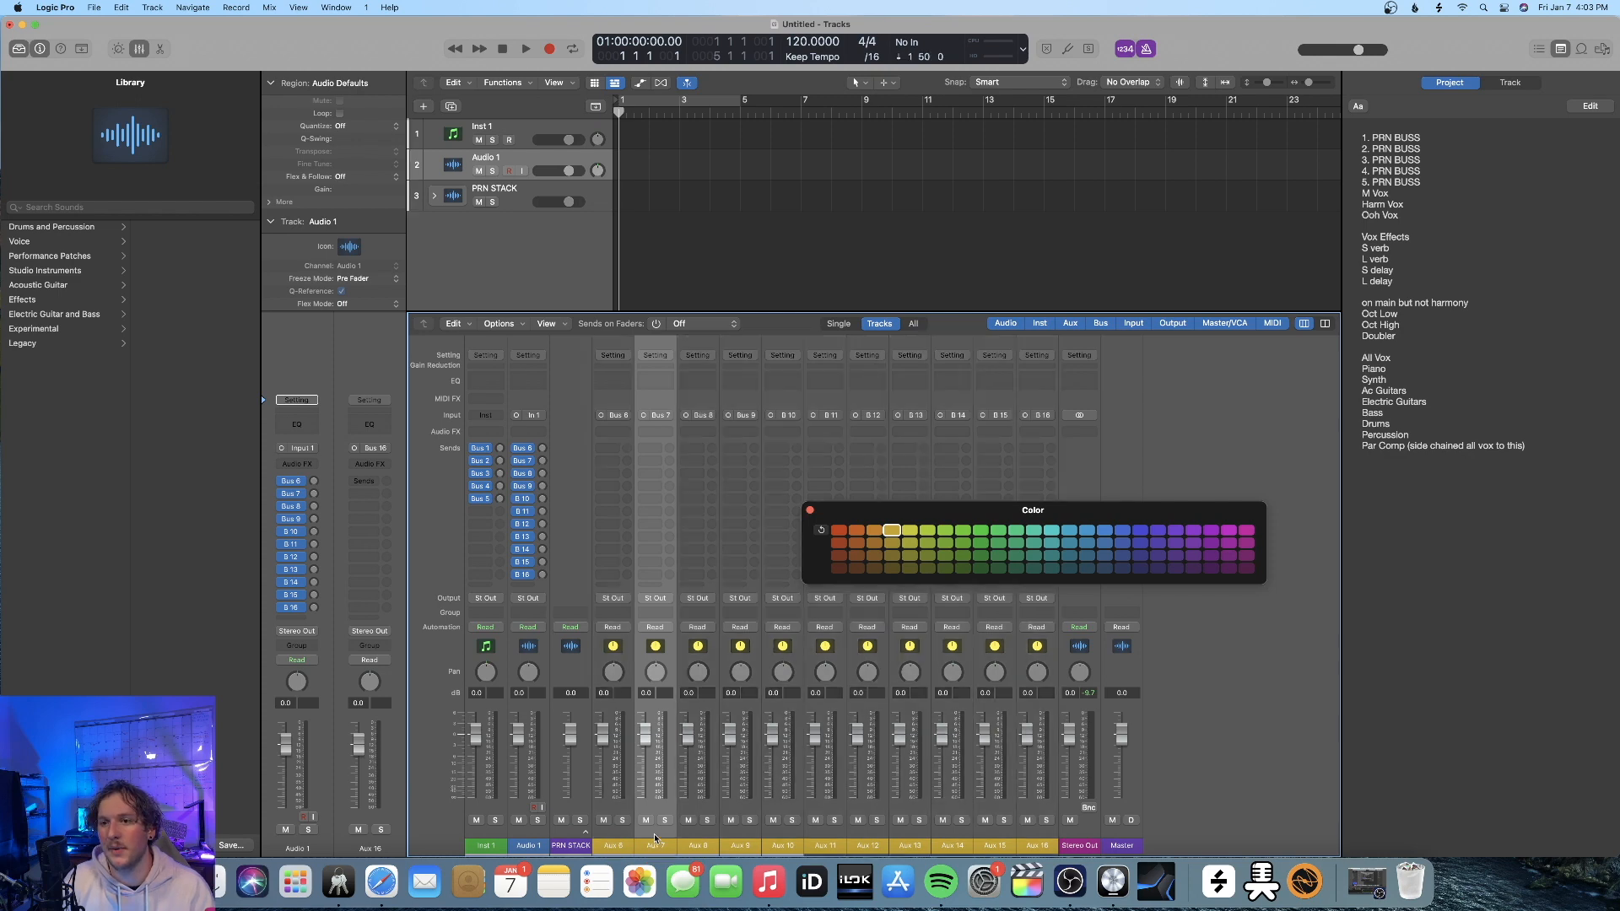
pyautogui.keyDown('shift'); pyautogui.click(714, 840); pyautogui.keyUp('shift')
pyautogui.click(908, 531)
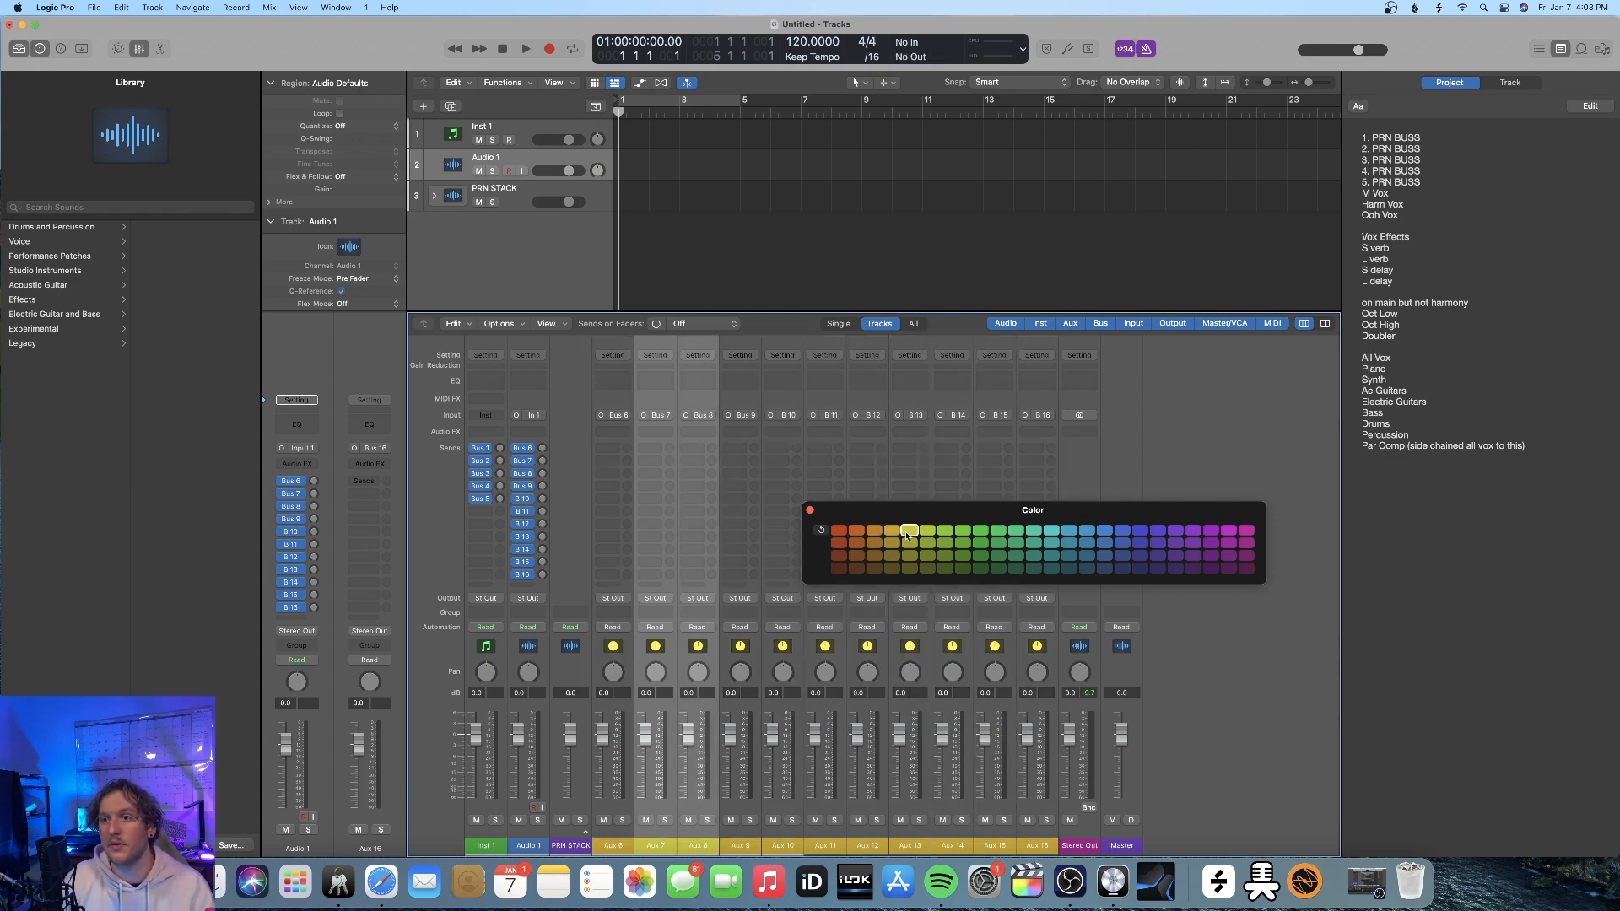
# Give the Aux 9 through Aux 16 channel strips a darker amber shade and close the color palette
pyautogui.click(740, 837)
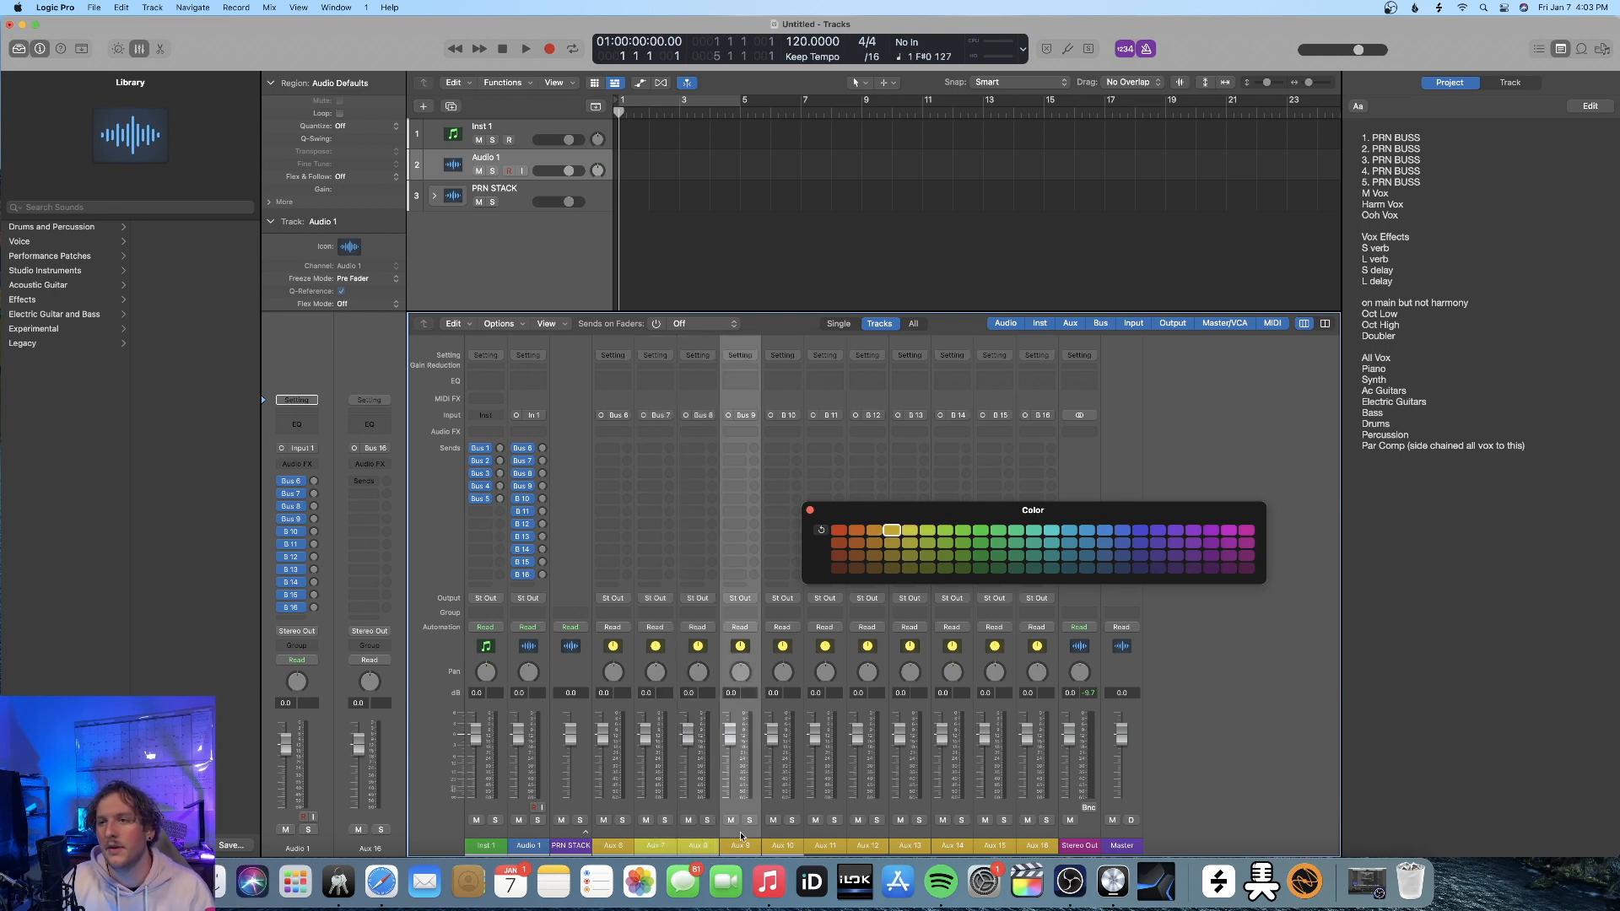
pyautogui.click(894, 544)
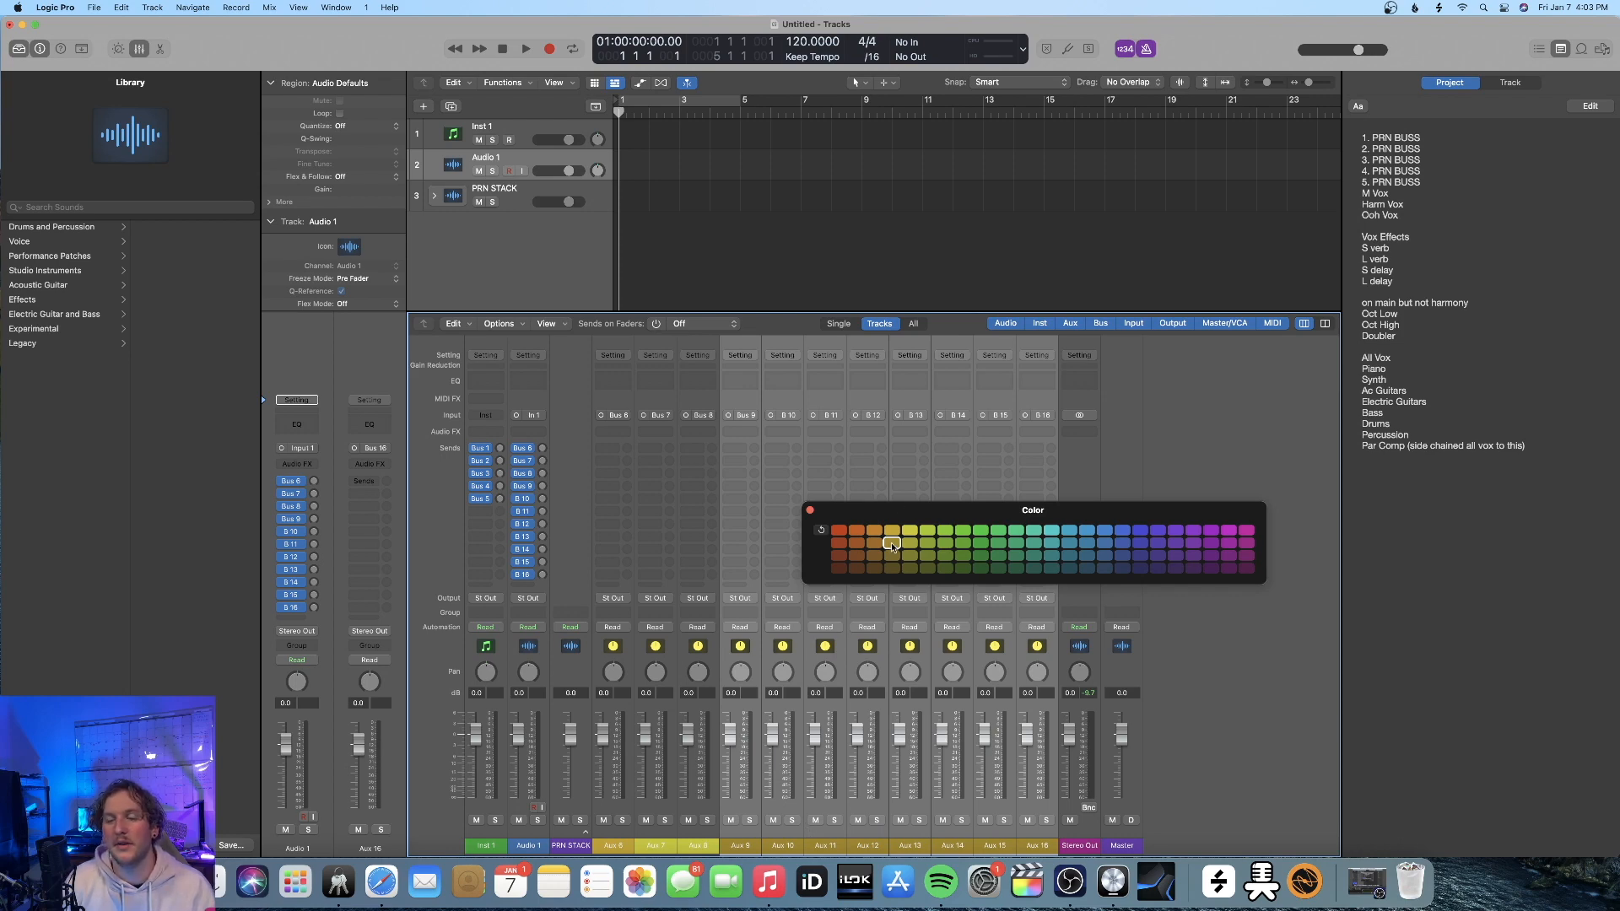
pyautogui.click(811, 511)
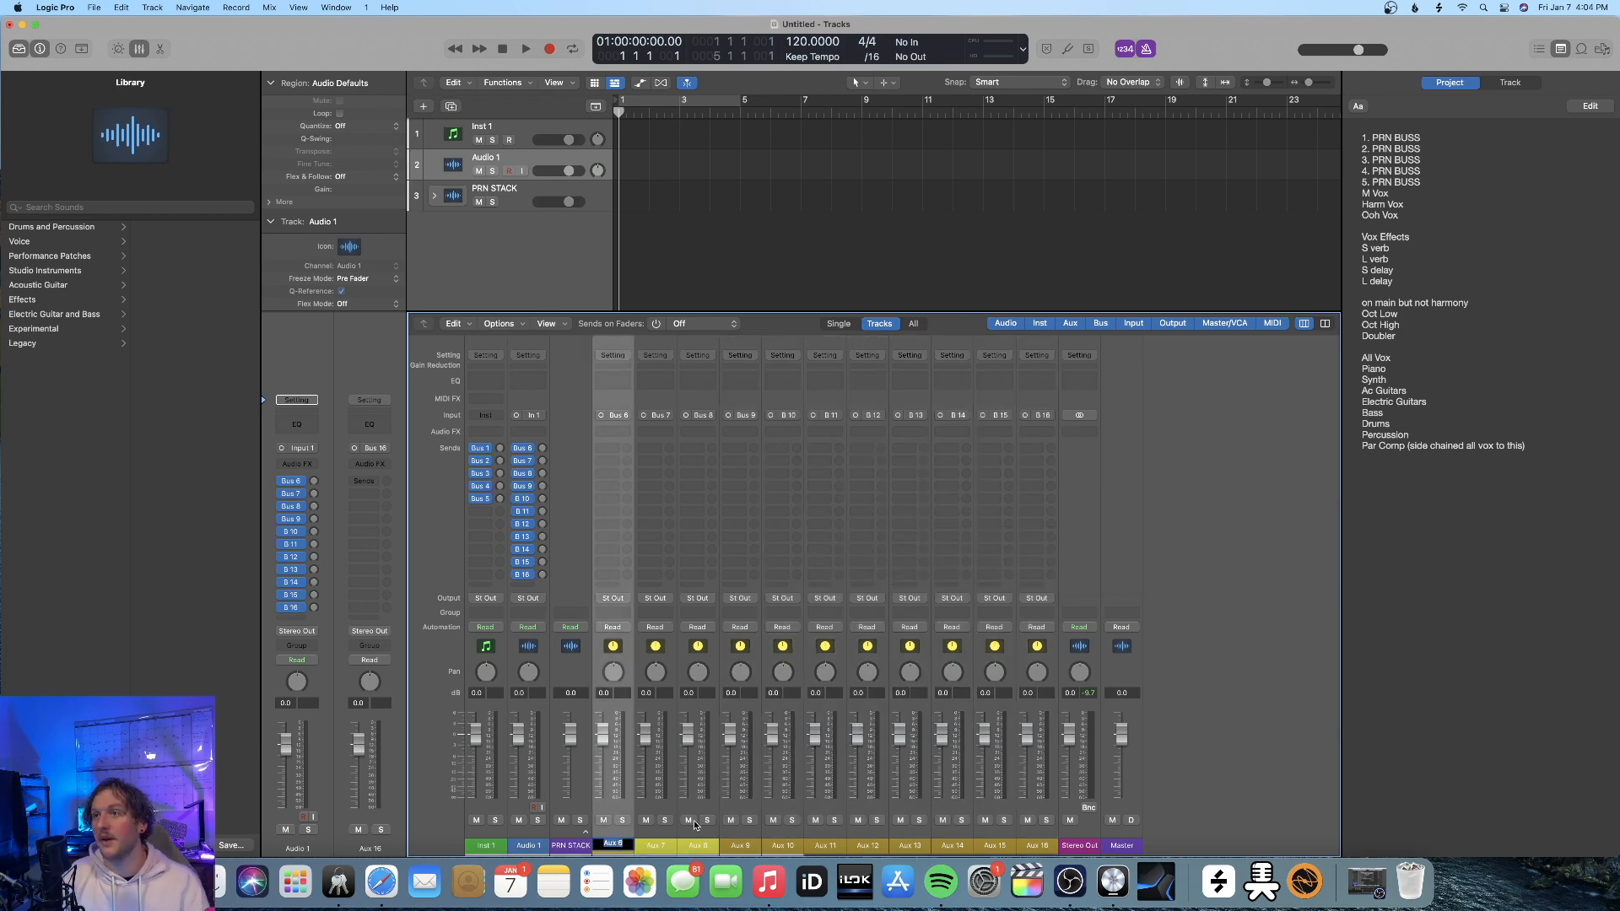
# Rename the Aux 6, Aux 7 and Aux 8 channel strips M VOX, HARM VOX and OOH VOX
pyautogui.write('M VOX')
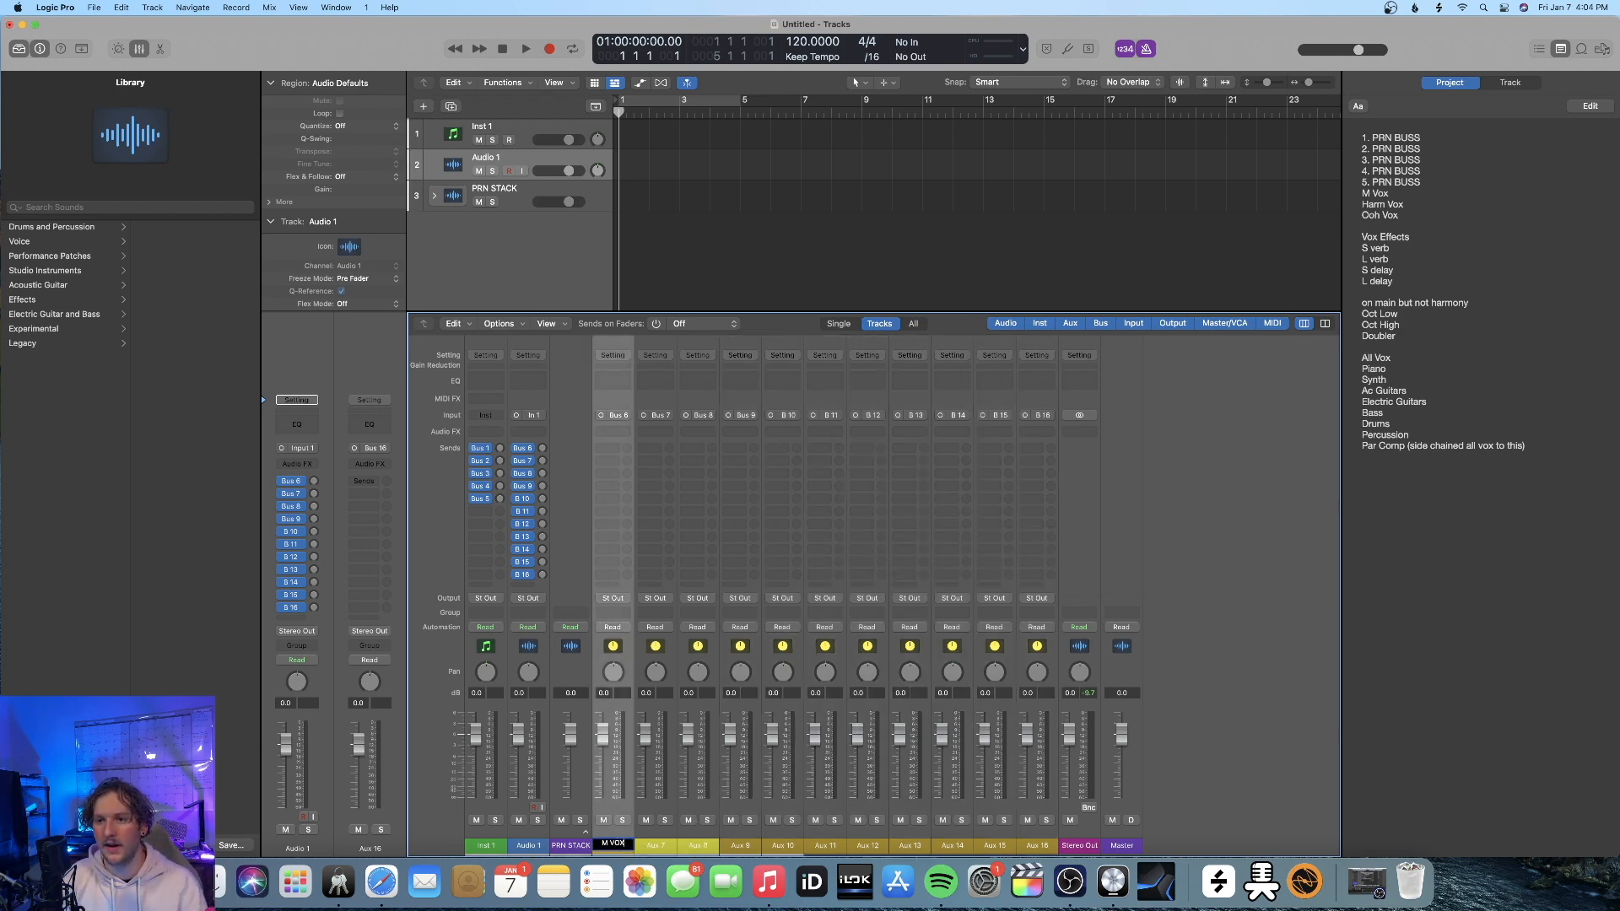
pyautogui.press('Tab')
pyautogui.write('vox')
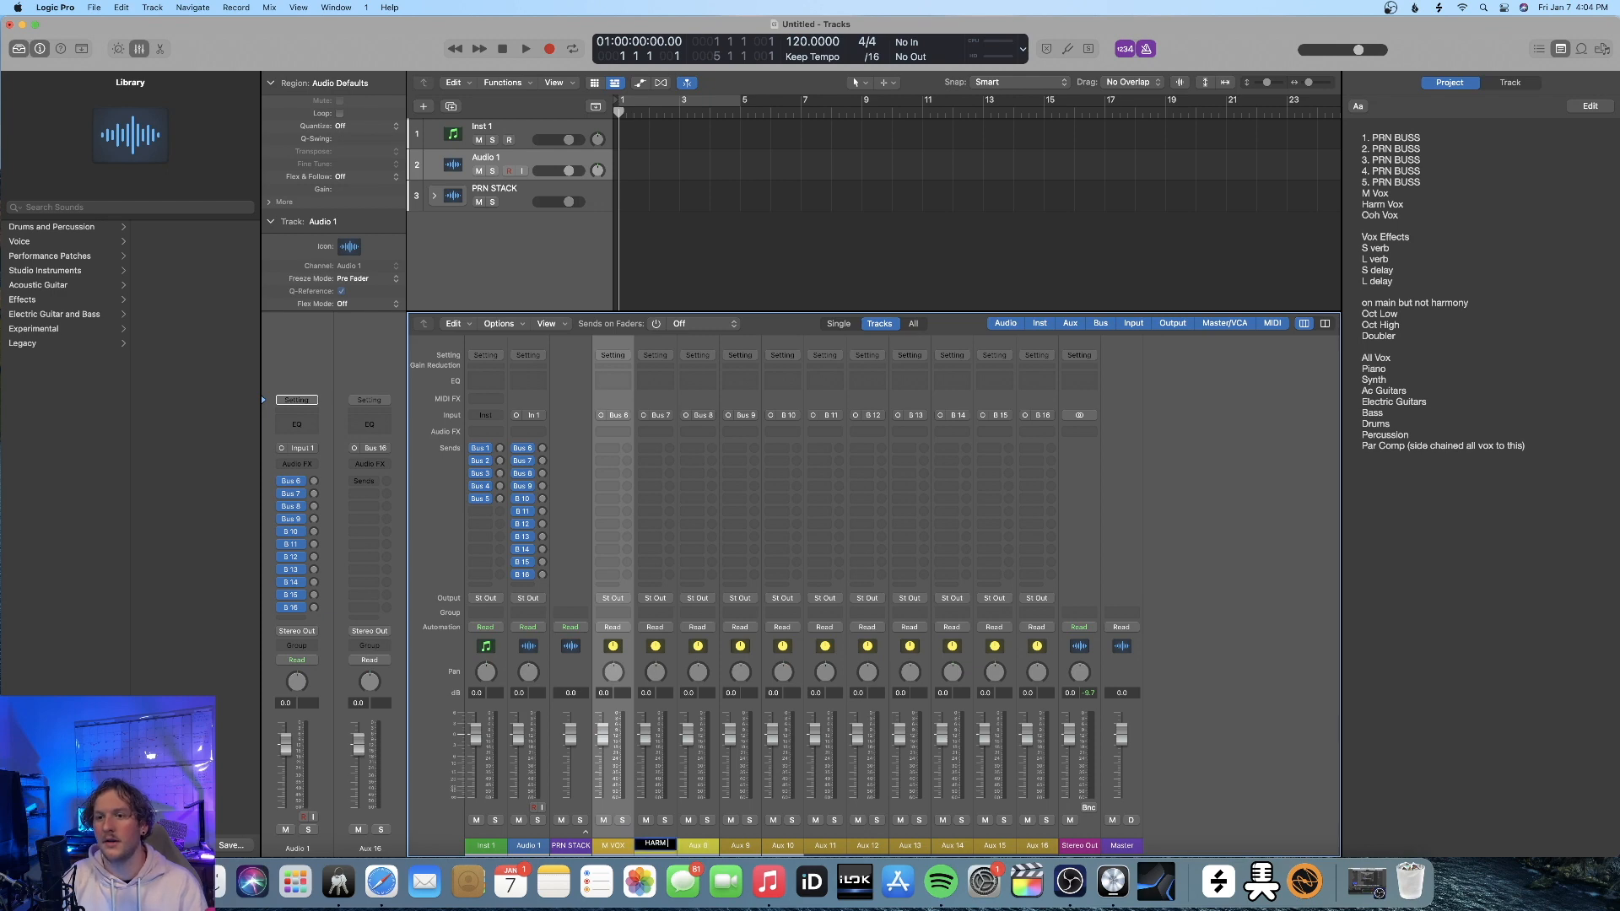
pyautogui.press('Tab')
pyautogui.write('OOH VOX')
pyautogui.press('Return')
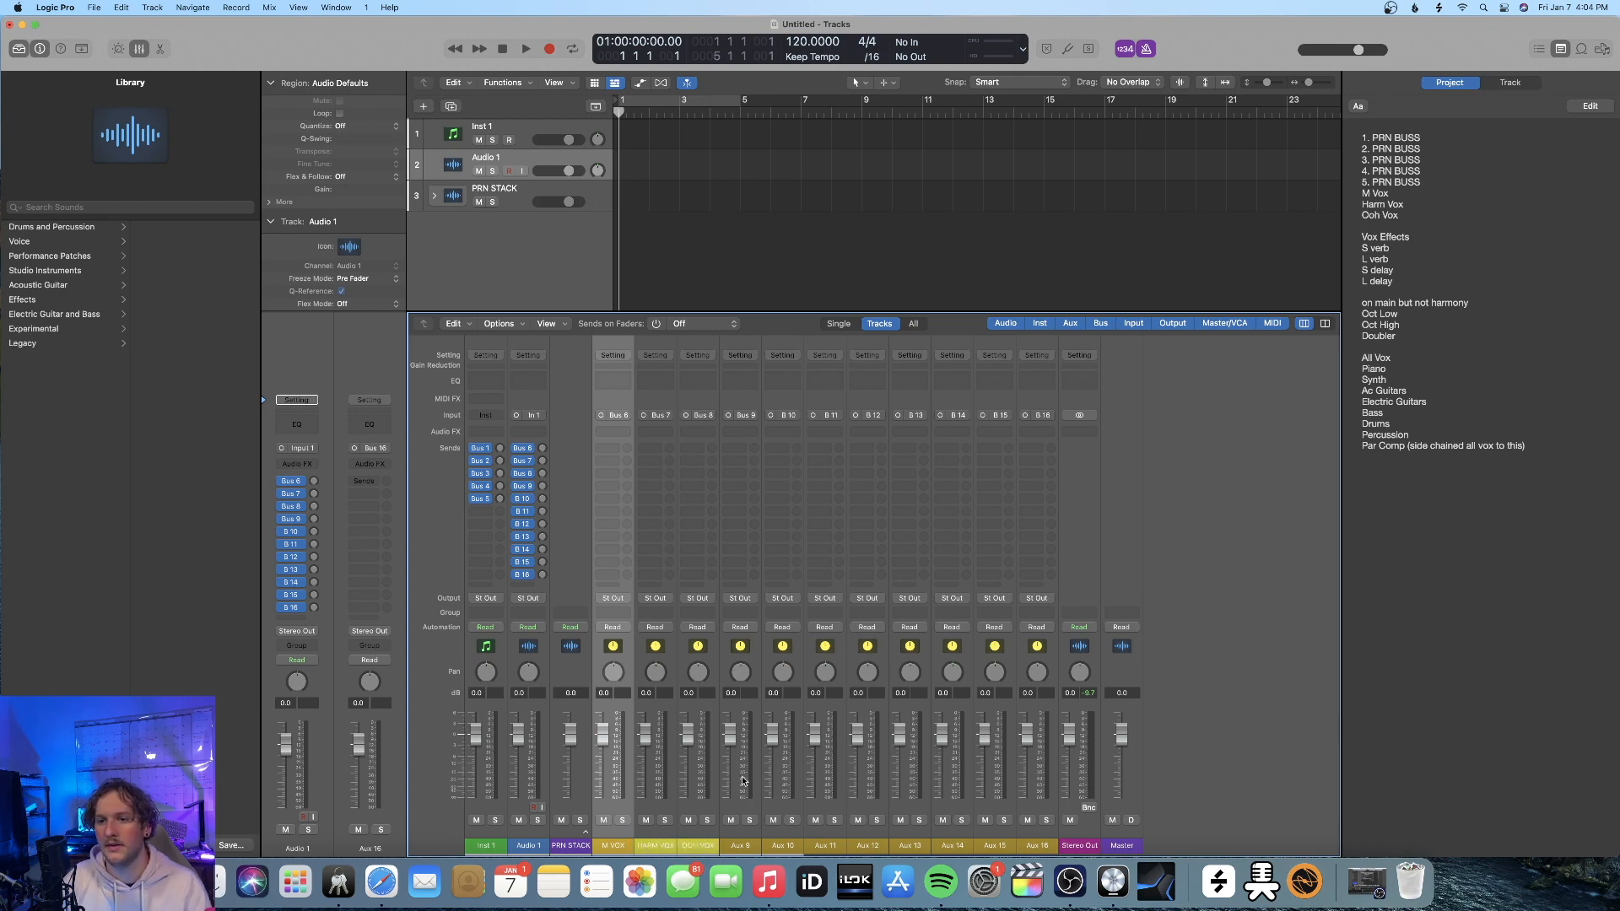
pyautogui.click(646, 847)
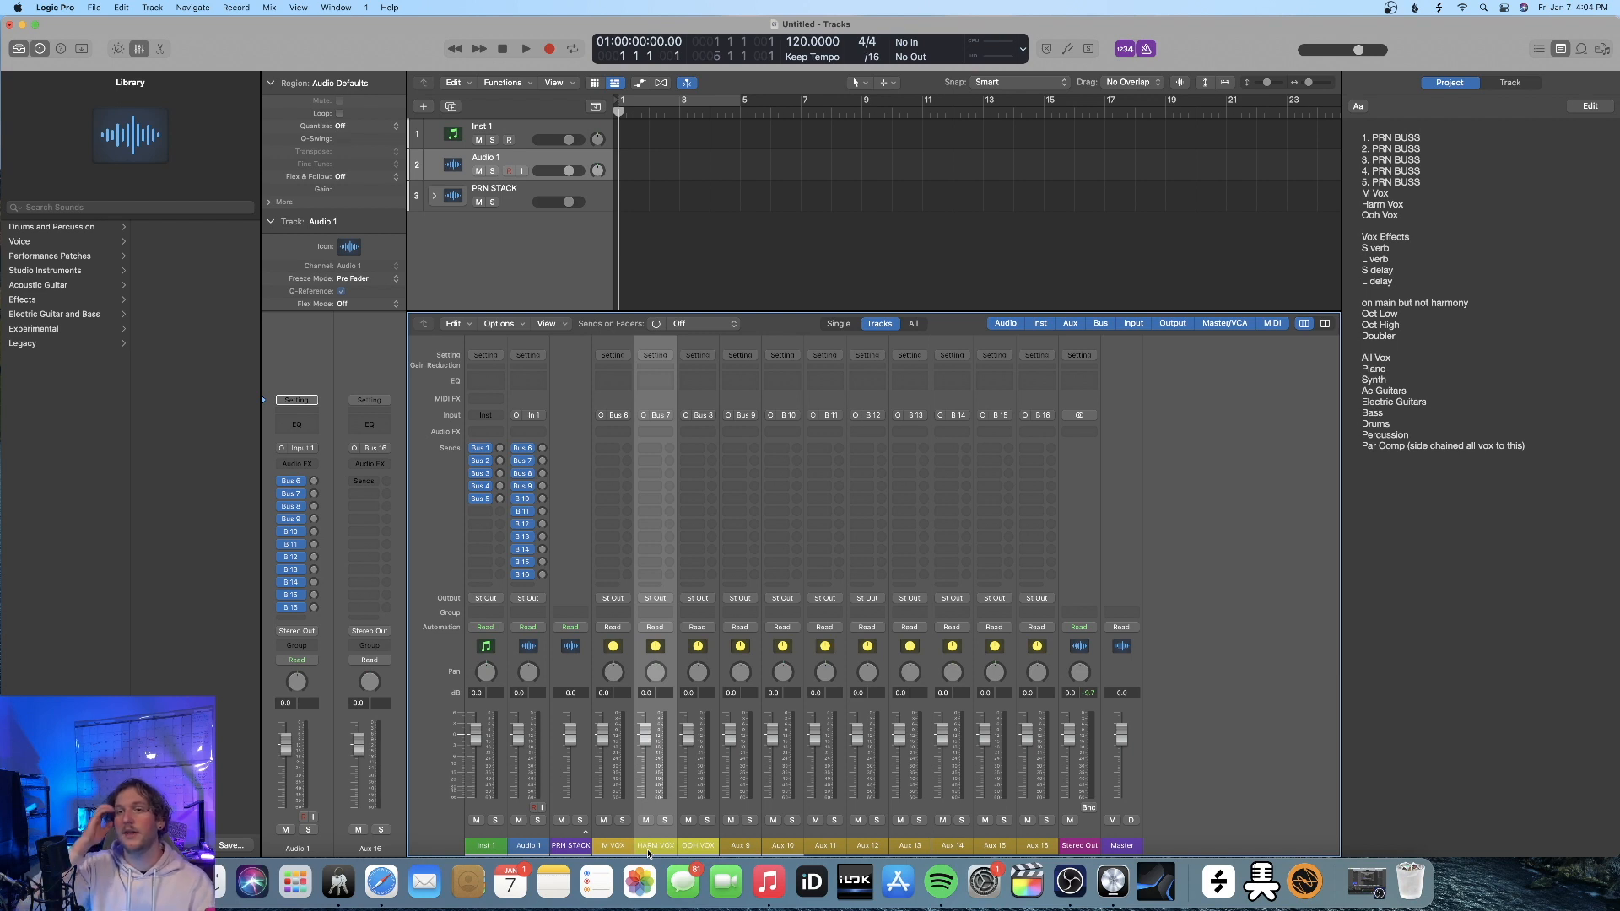
pyautogui.click(701, 846)
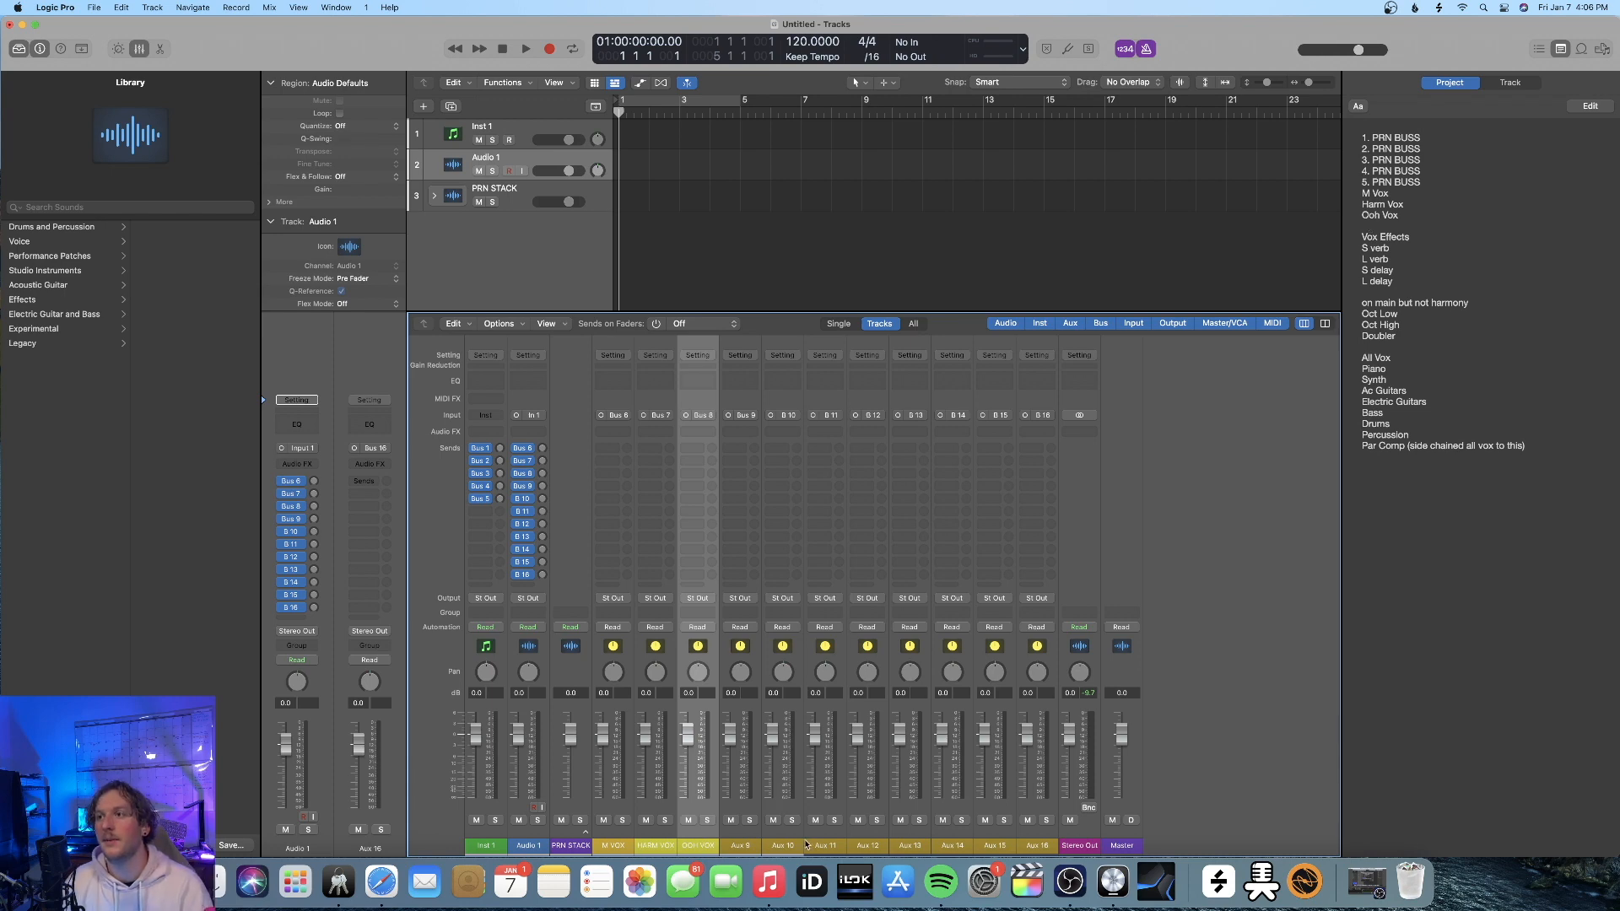
# Rename the Aux 9 channel strip V EFFECTS
pyautogui.doubleClick(740, 846)
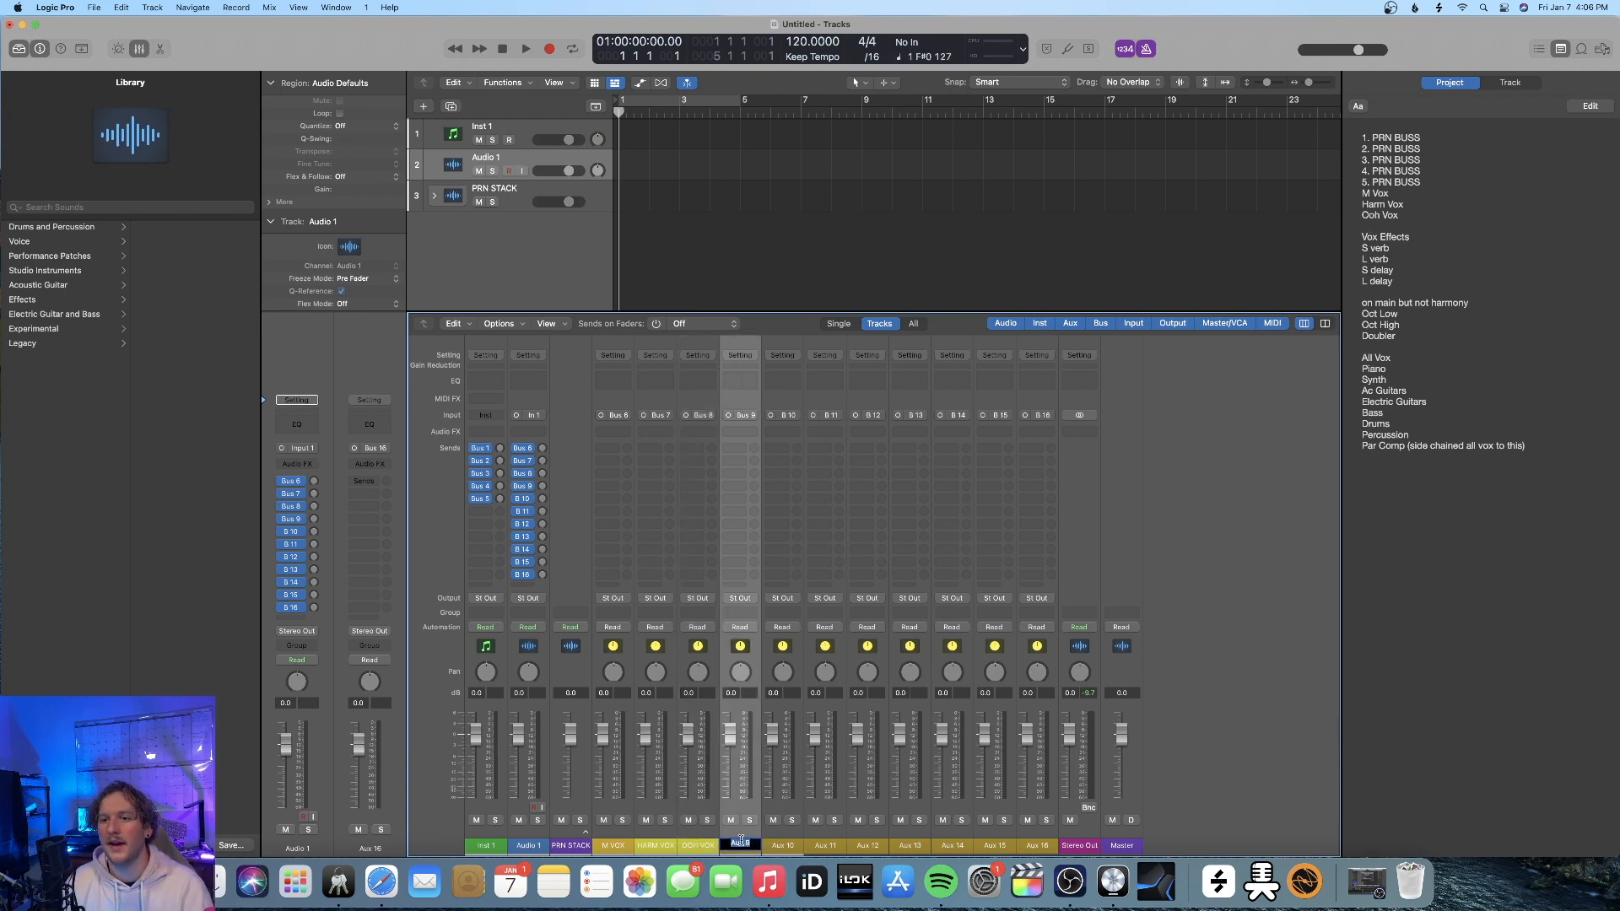
pyautogui.write('V EFFECTS')
pyautogui.press('Return')
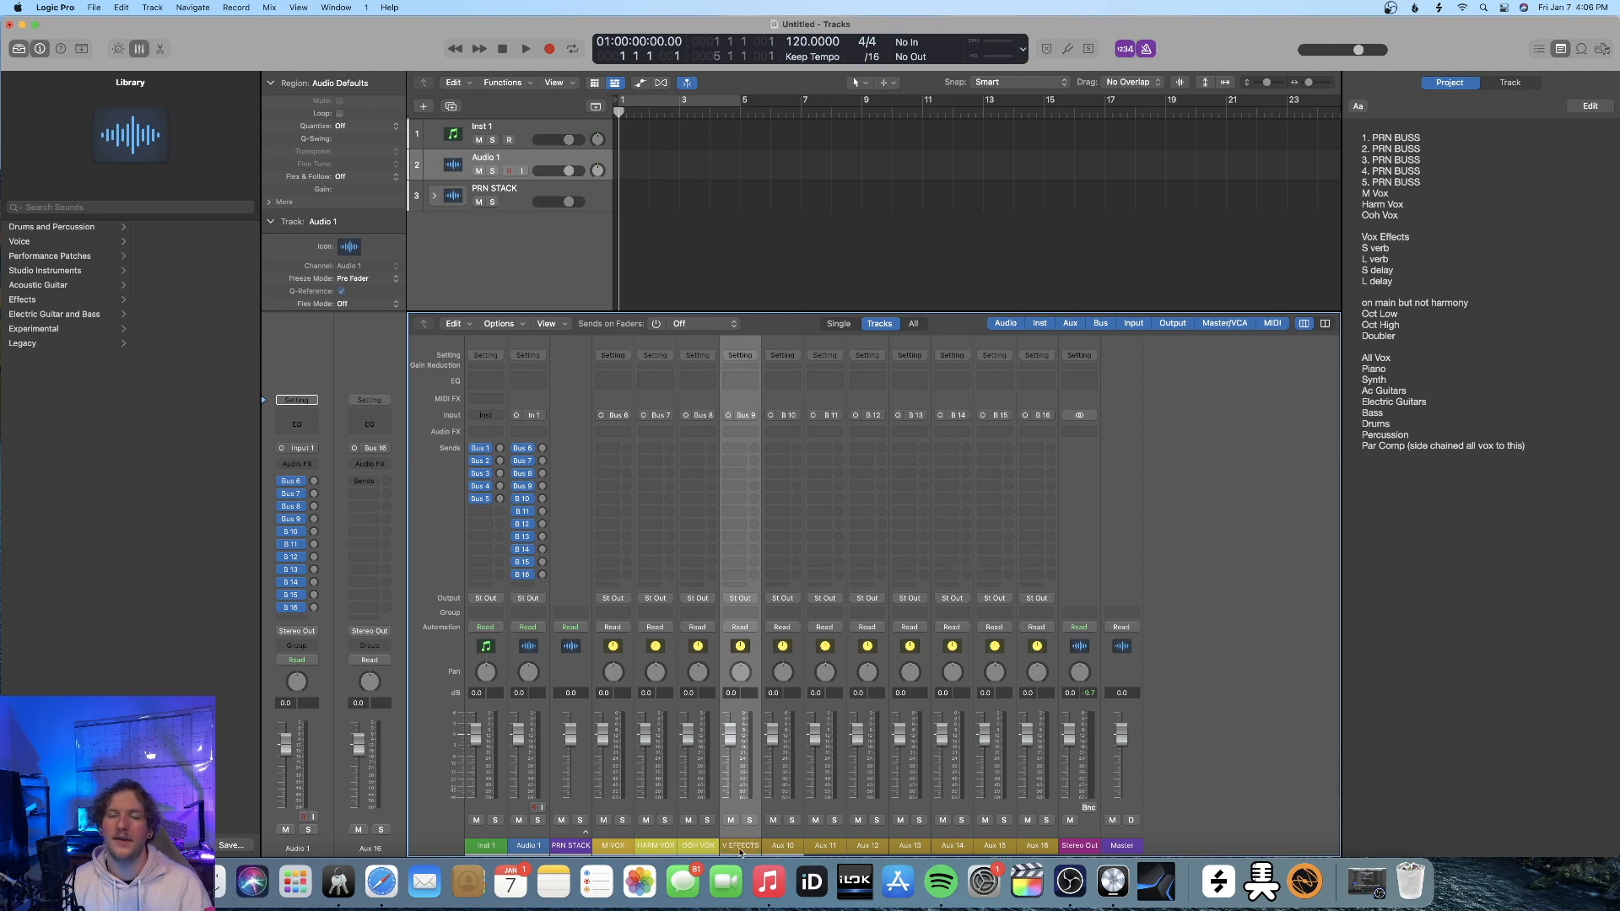
# Rename the Aux 10 through Aux 13 channel strips S VERB, L REVERB, S DELAY and L DELAY
pyautogui.doubleClick(783, 844)
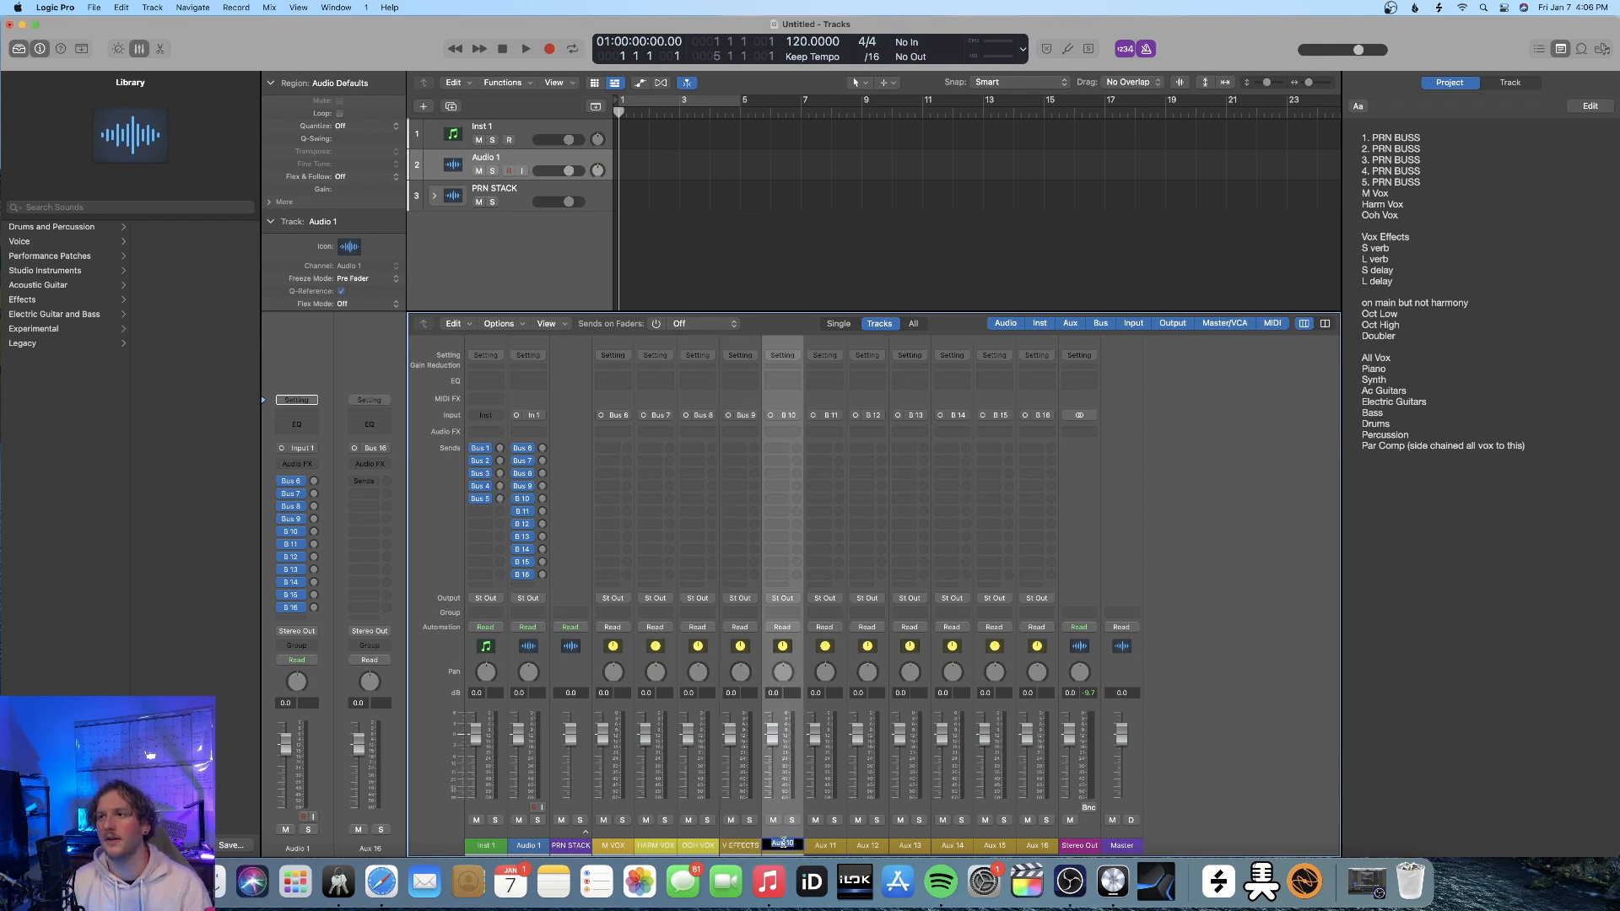
pyautogui.write('S')
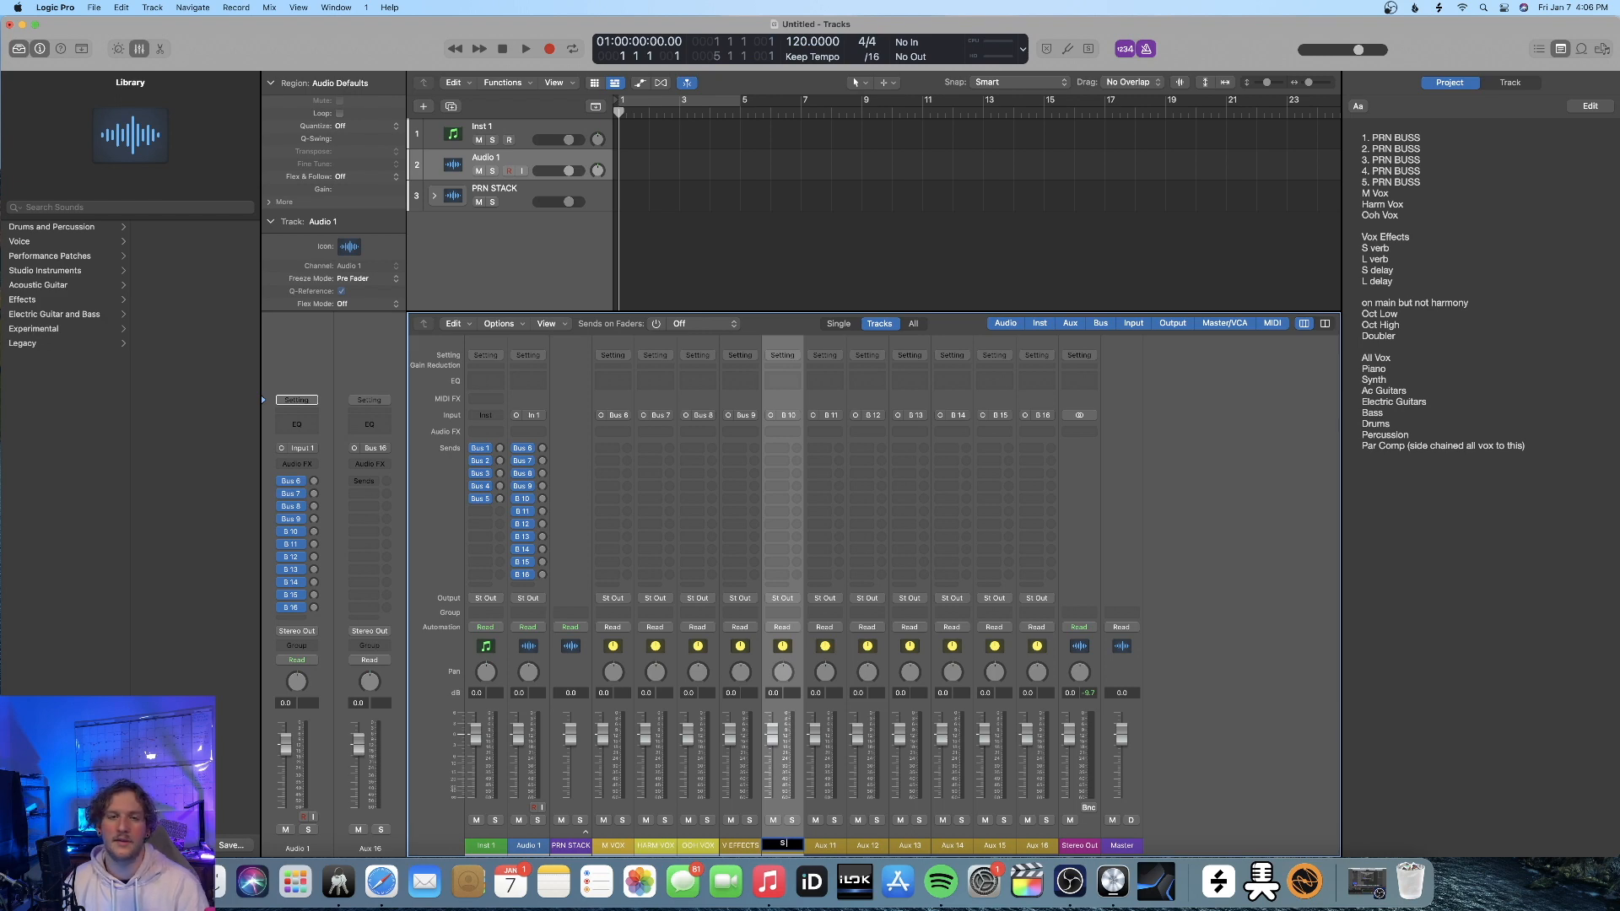
pyautogui.write(' VERB')
pyautogui.press('Tab')
pyautogui.write('LONG')
pyautogui.press('BackSpace')
pyautogui.press('BackSpace')
pyautogui.write('REVERB')
pyautogui.press('Tab')
pyautogui.write('S DELAY')
pyautogui.press('Tab')
pyautogui.write('L DELAY')
pyautogui.press('Tab')
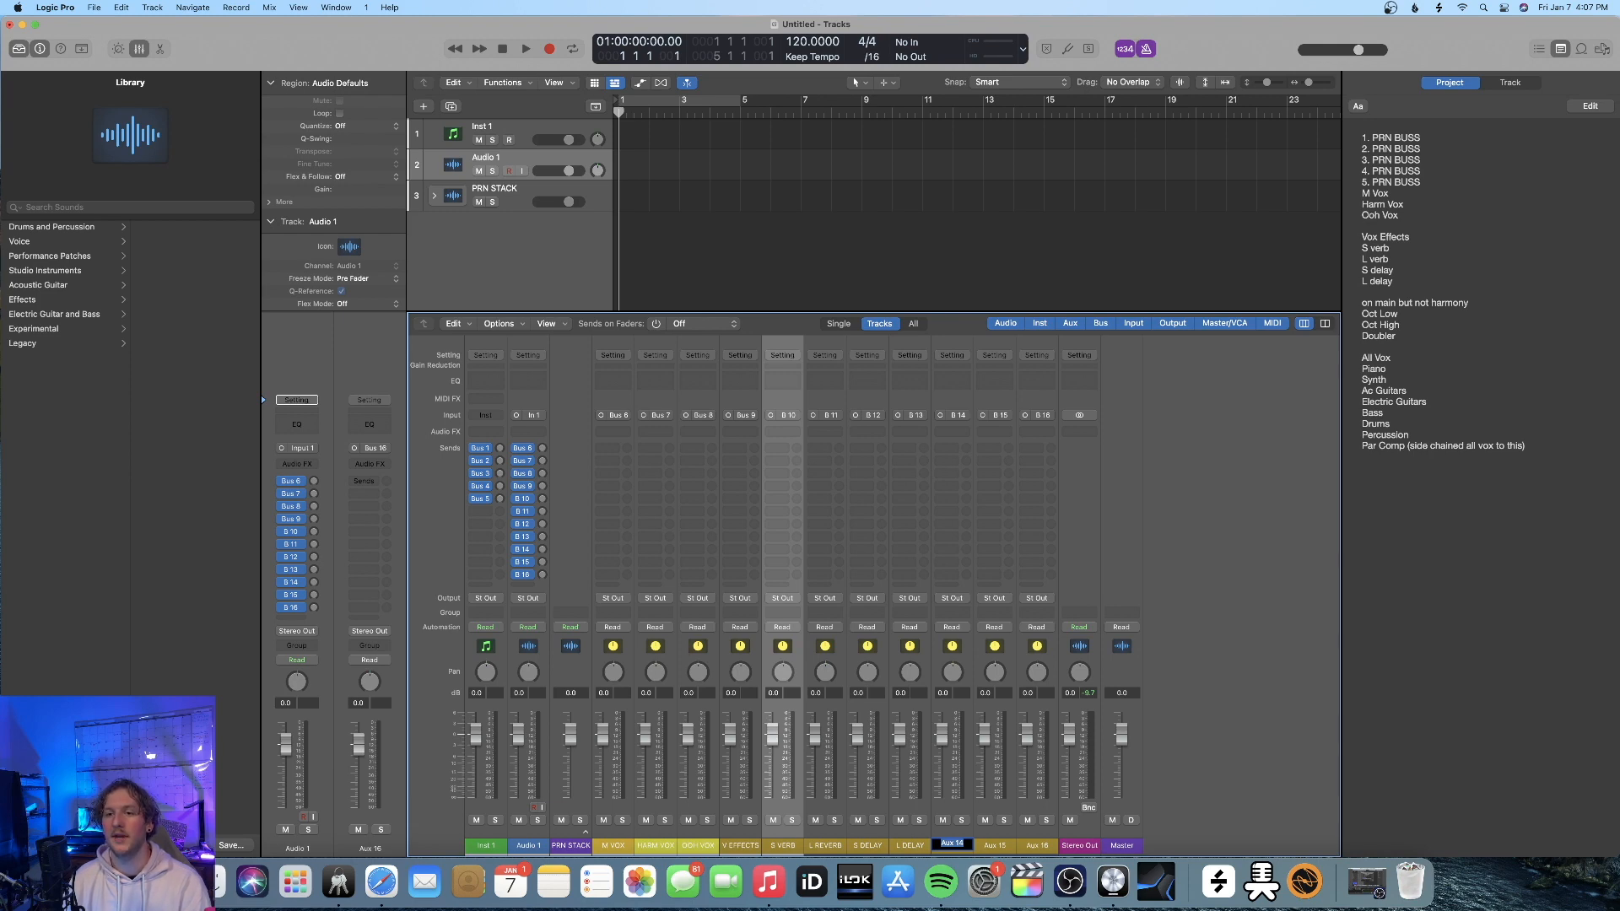
# Rename the Aux 14, Aux 15 and Aux 16 channel strips OCT LOW, OCT HIGH and DUBLR
pyautogui.write('OCT LOW')
pyautogui.press('Tab')
pyautogui.write('OCT HIGH')
pyautogui.press('Tab')
pyautogui.write('DOUG')
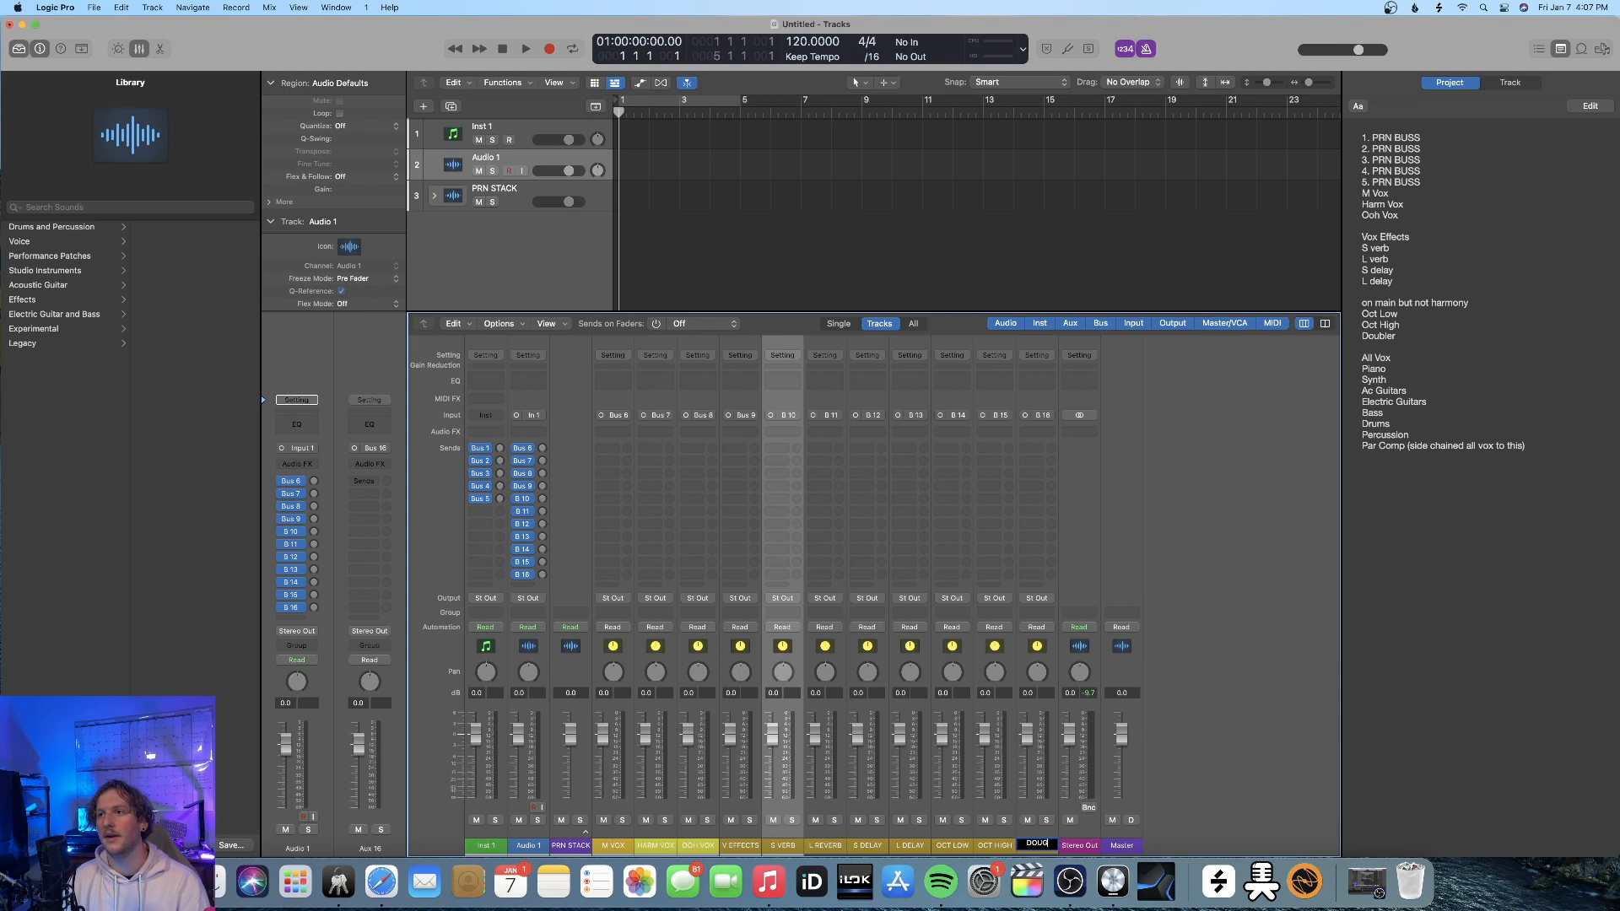
pyautogui.write('LER')
pyautogui.press('Return')
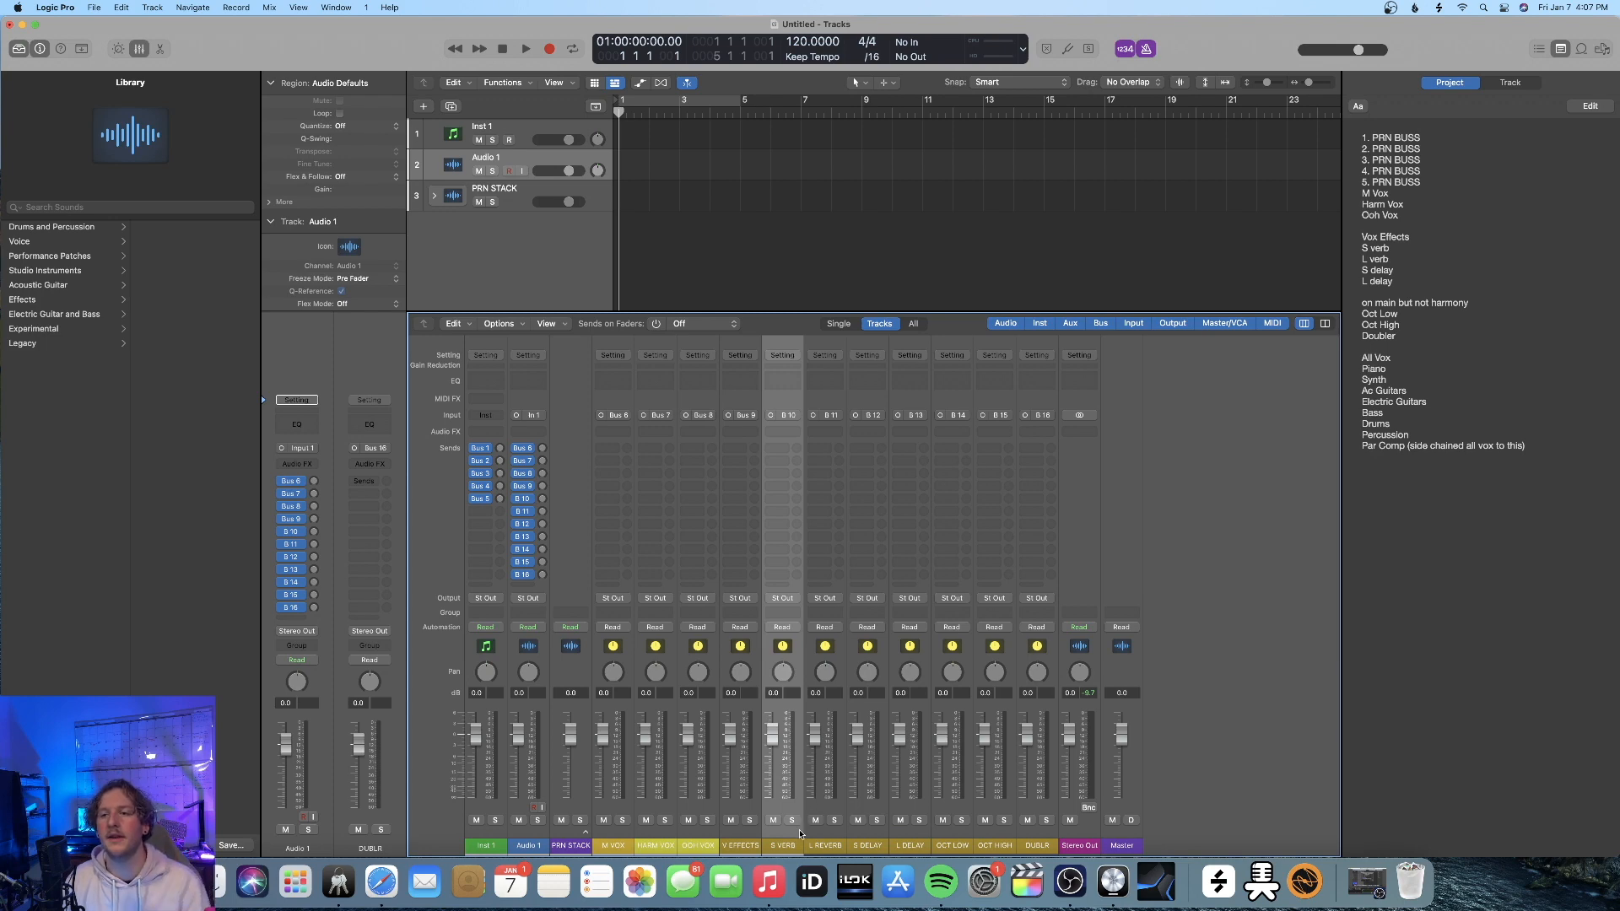
# Route the outputs of the S VERB through DUBLR channel strips to Bus 9 (V EFFECTS)
pyautogui.click(741, 847)
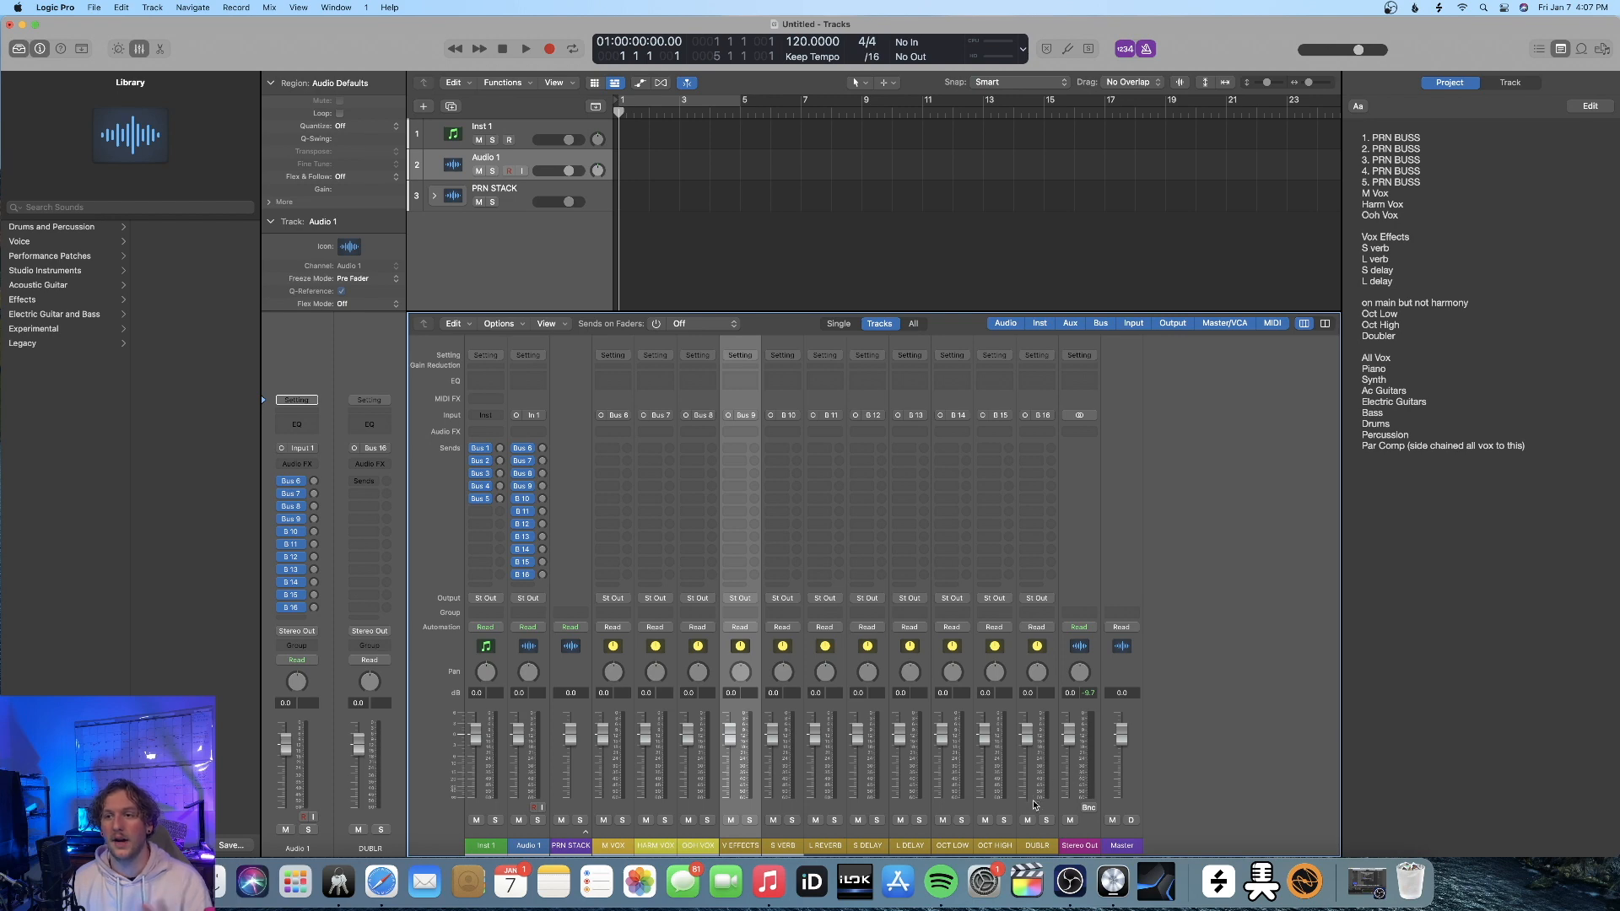
pyautogui.click(790, 813)
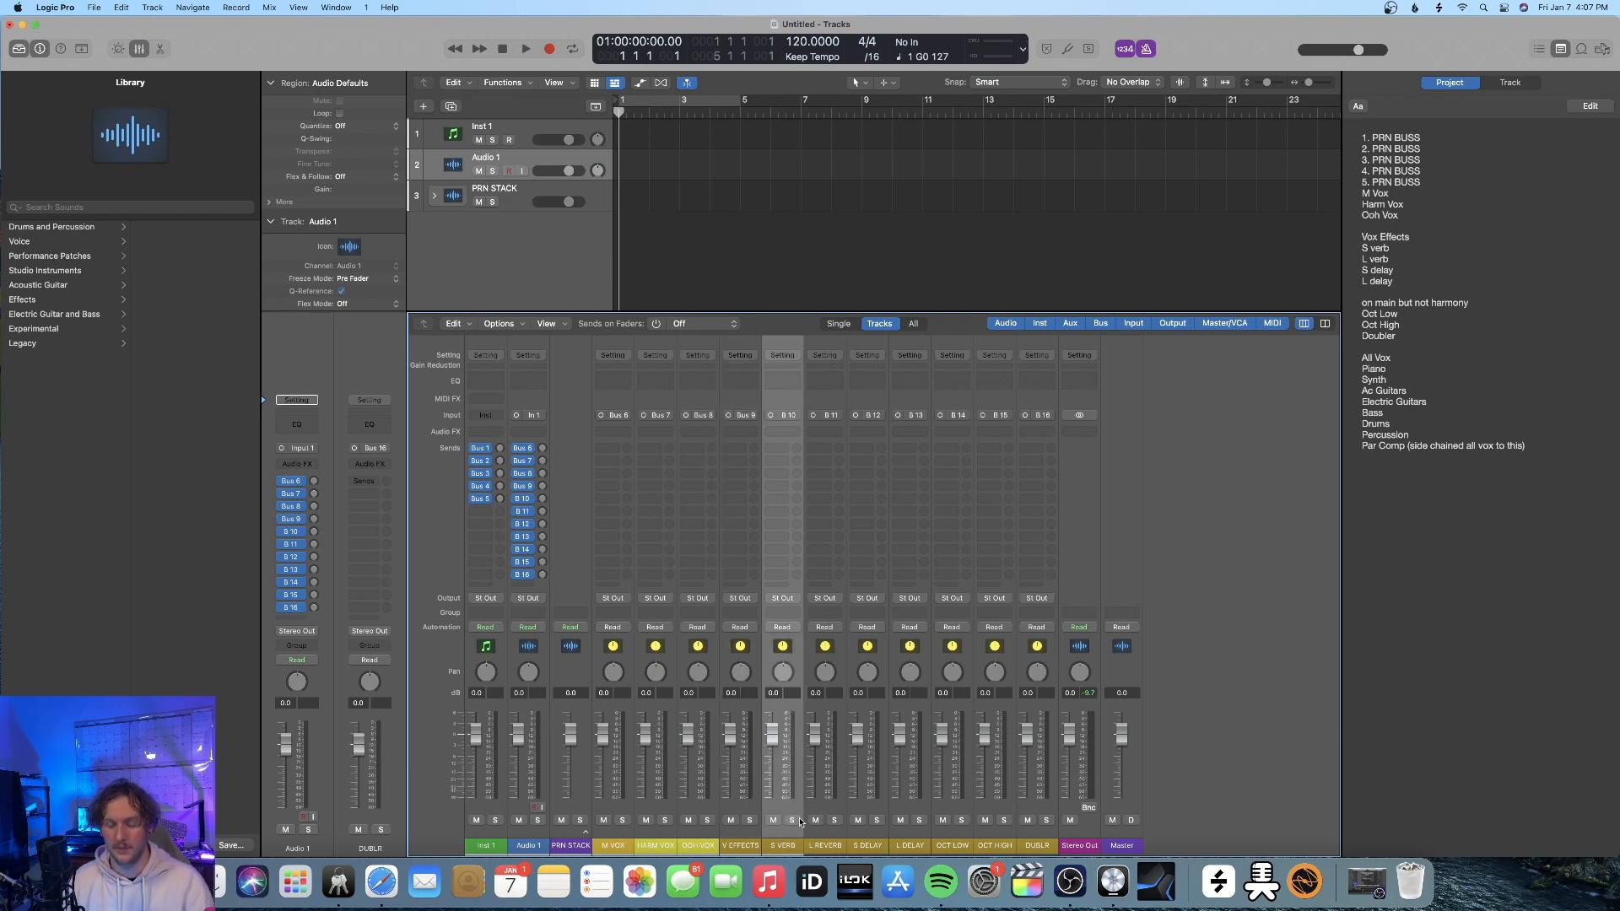
pyautogui.keyDown('shift'); pyautogui.click(1046, 804); pyautogui.keyUp('shift')
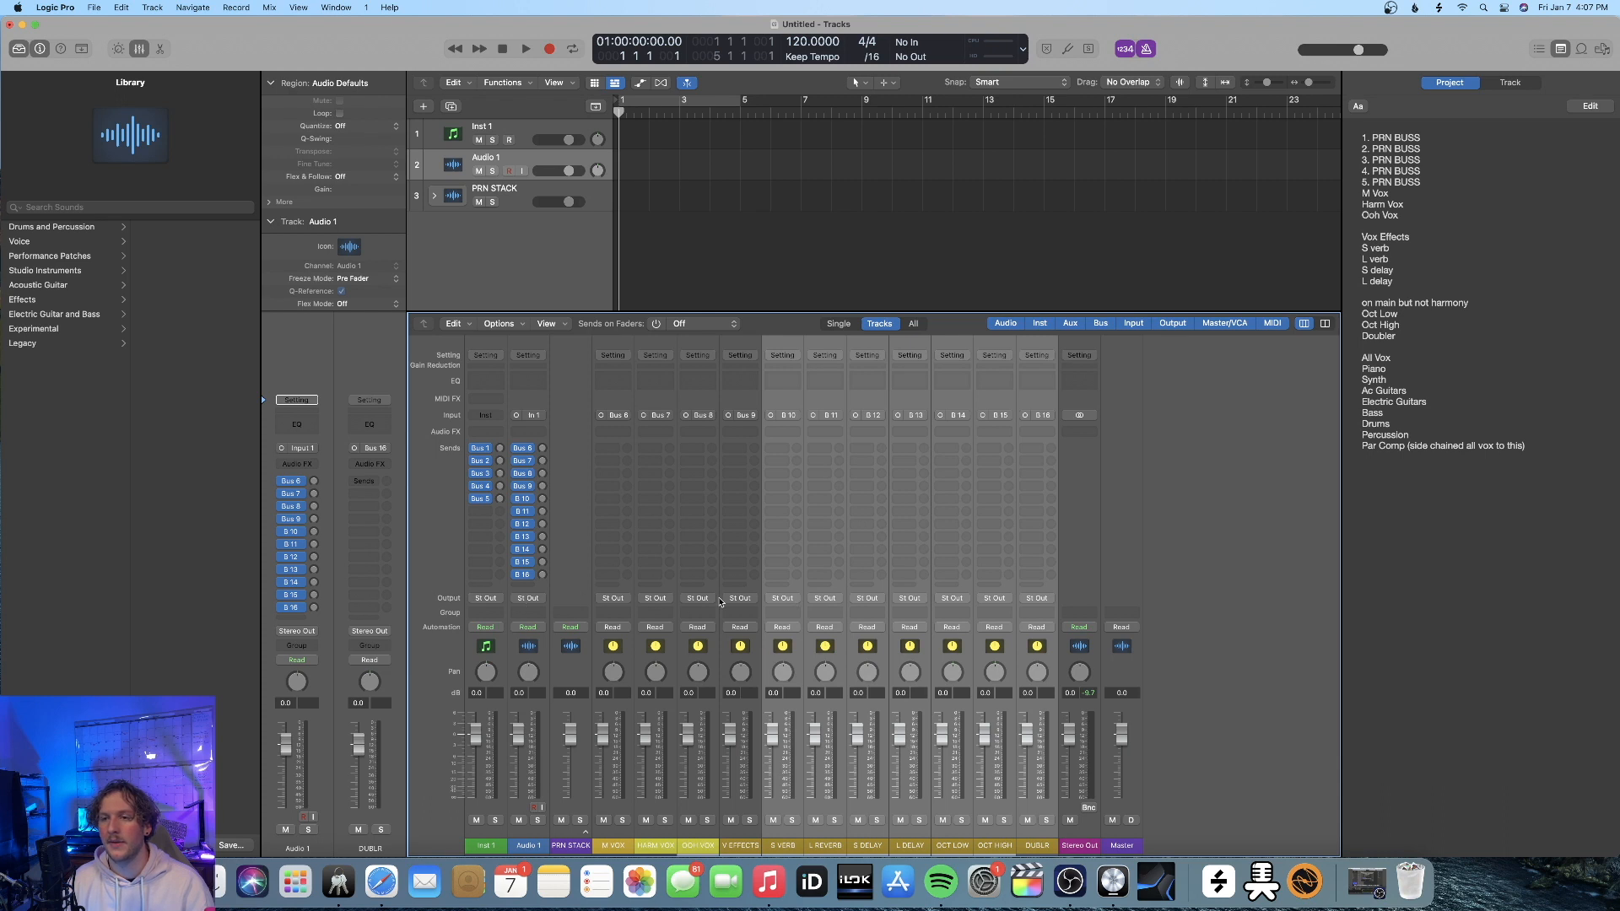
pyautogui.click(786, 600)
pyautogui.moveTo(798, 657)
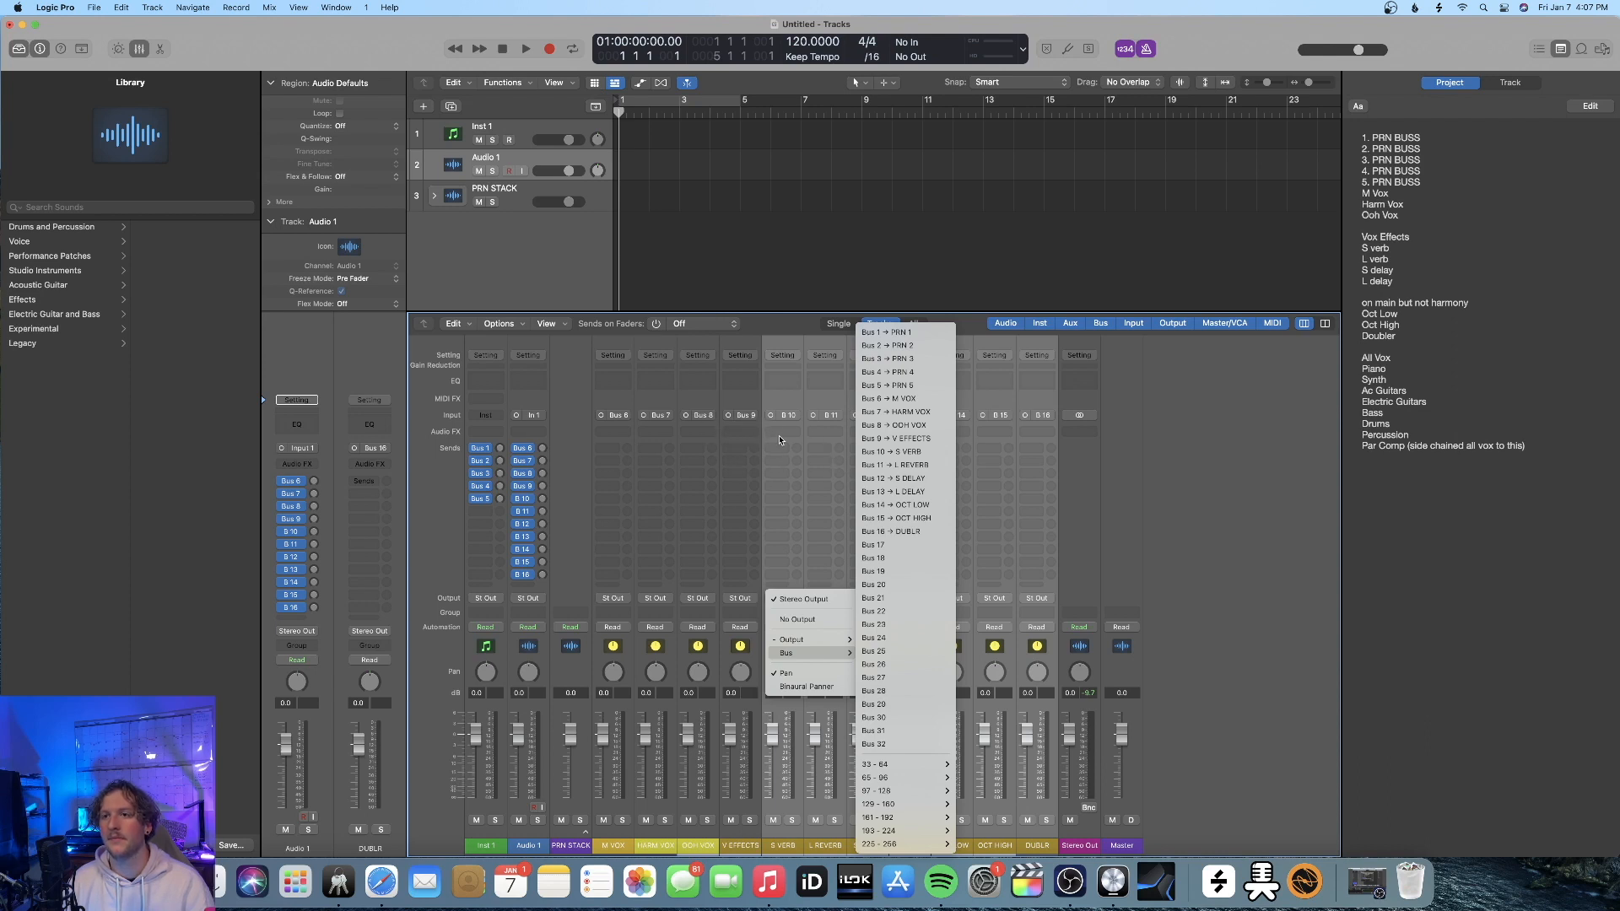
pyautogui.click(896, 439)
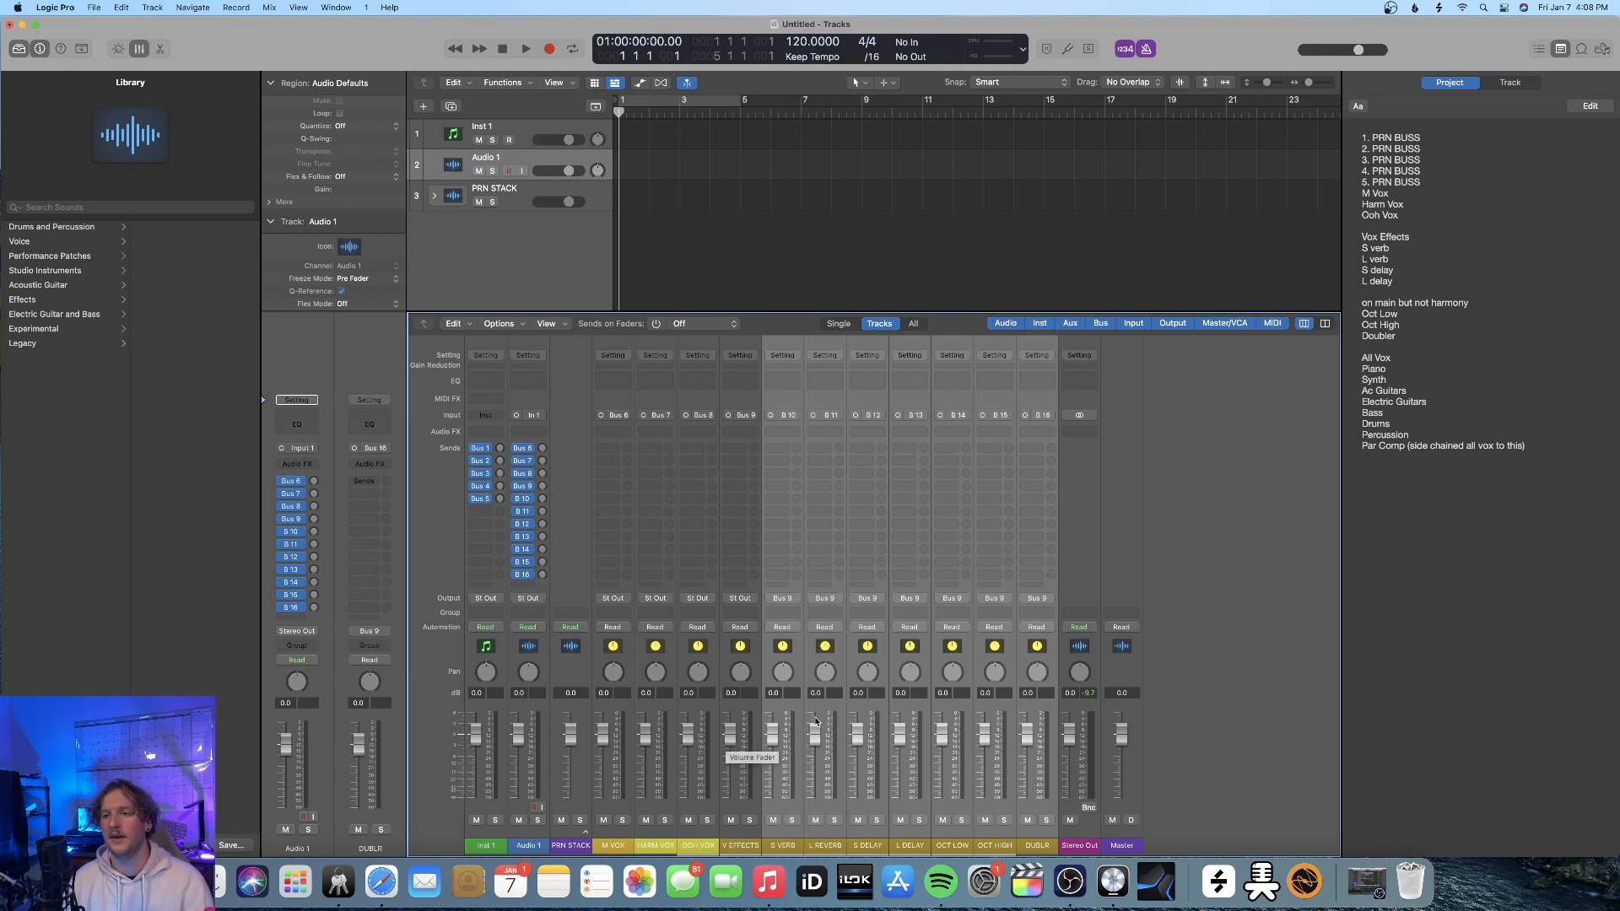
# Create arrangement tracks for the V EFFECTS through DUBLR channel strips
pyautogui.click(812, 806)
pyautogui.click(813, 806)
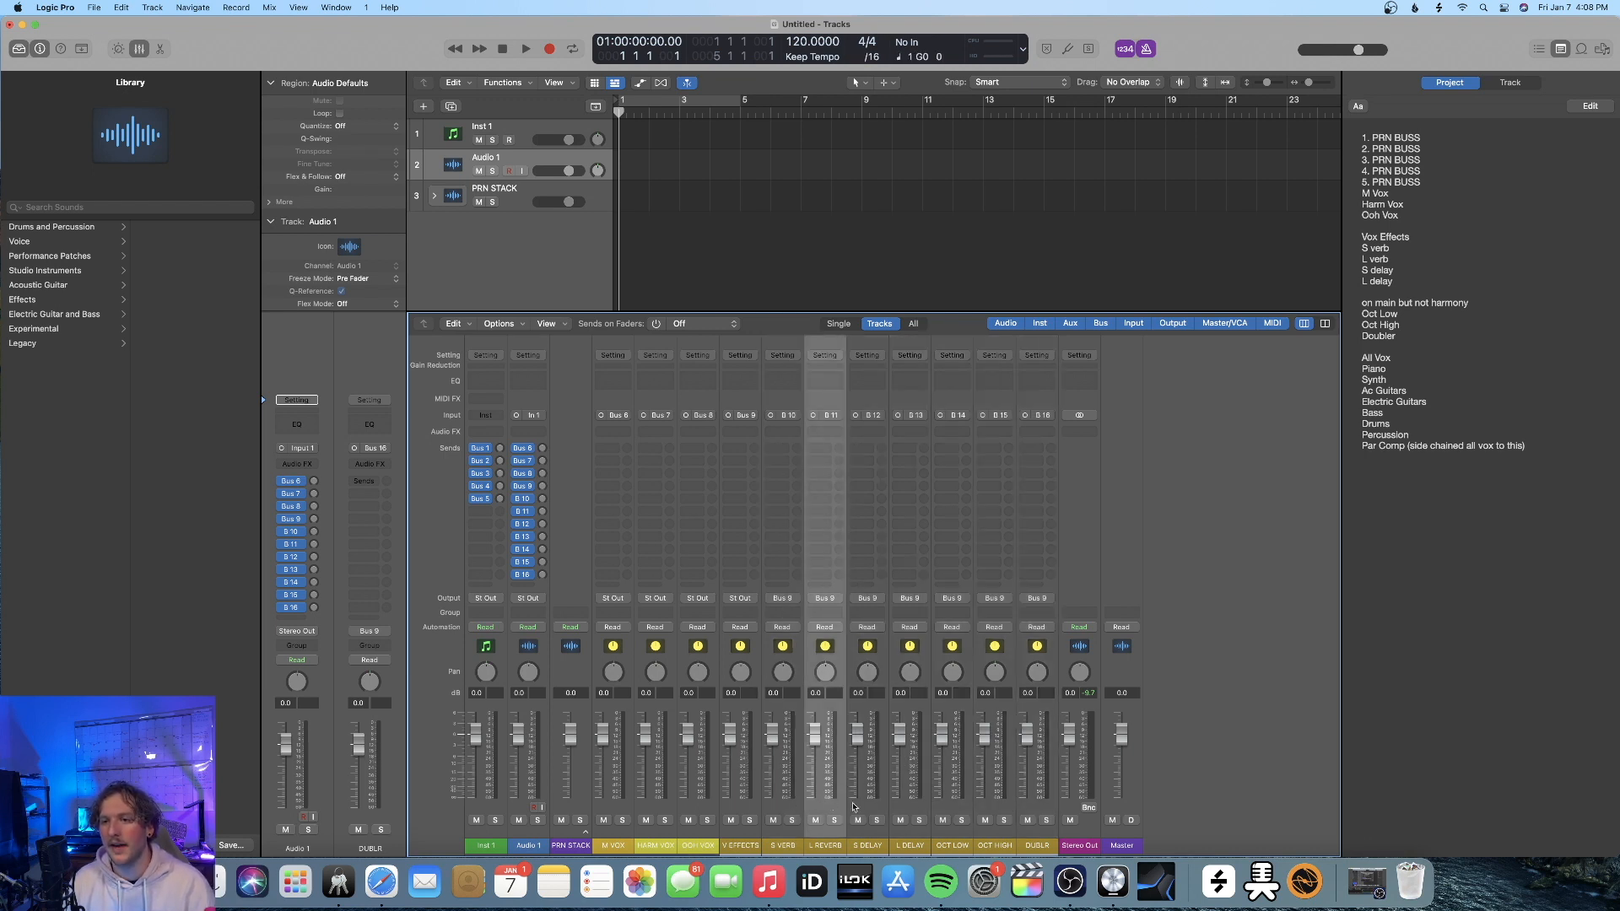
pyautogui.click(1073, 805)
pyautogui.click(1042, 806)
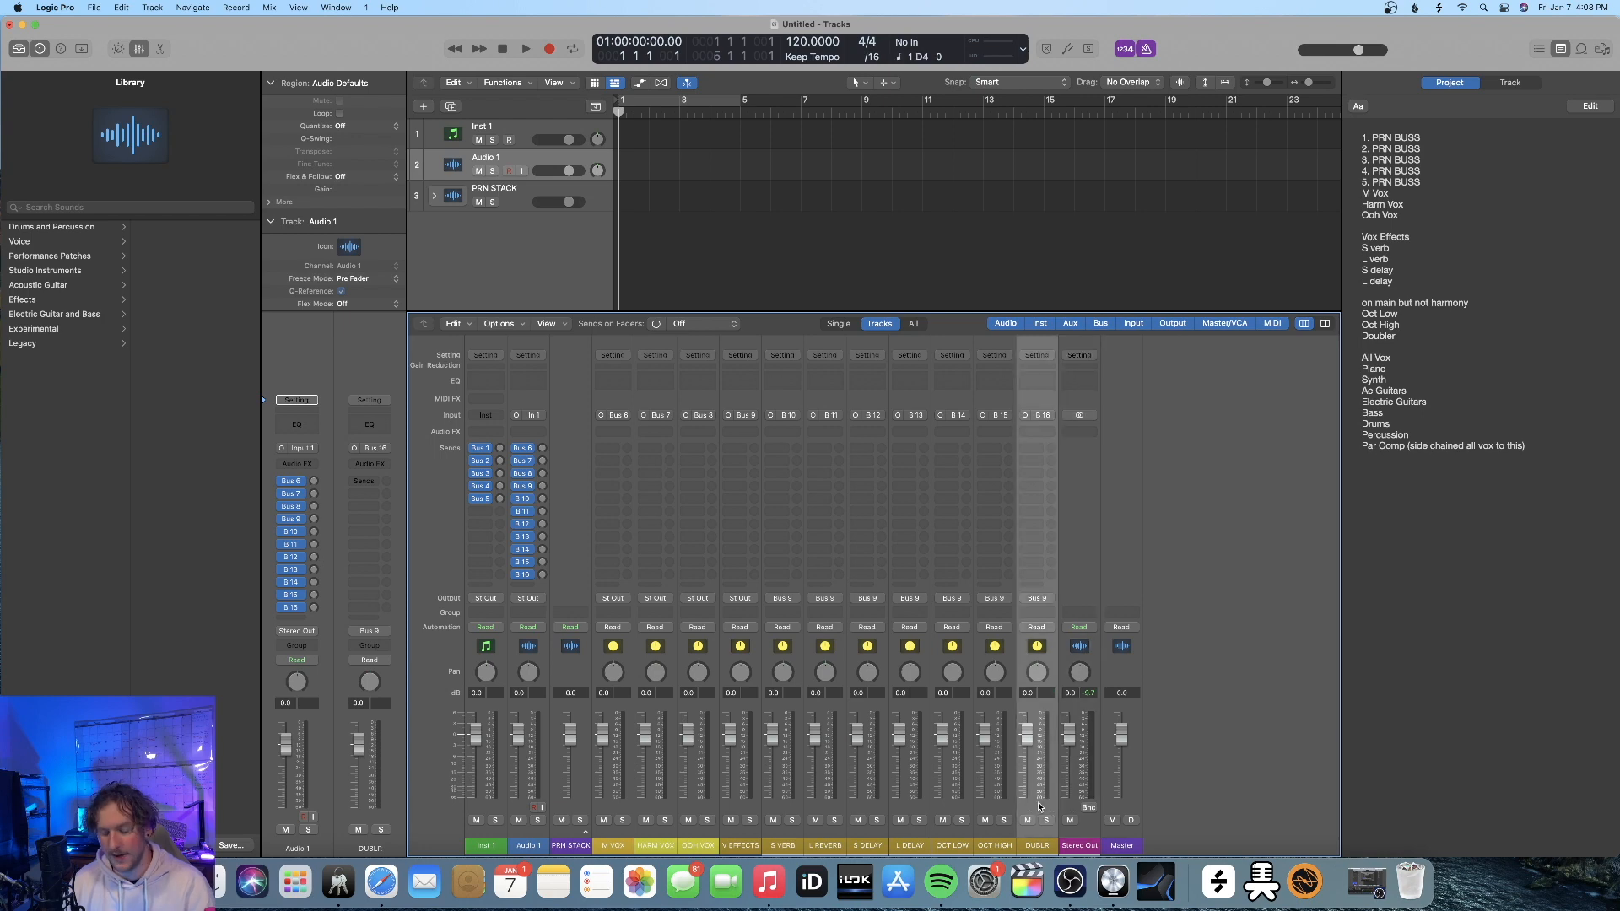
pyautogui.keyDown('shift'); pyautogui.click(791, 813); pyautogui.keyUp('shift')
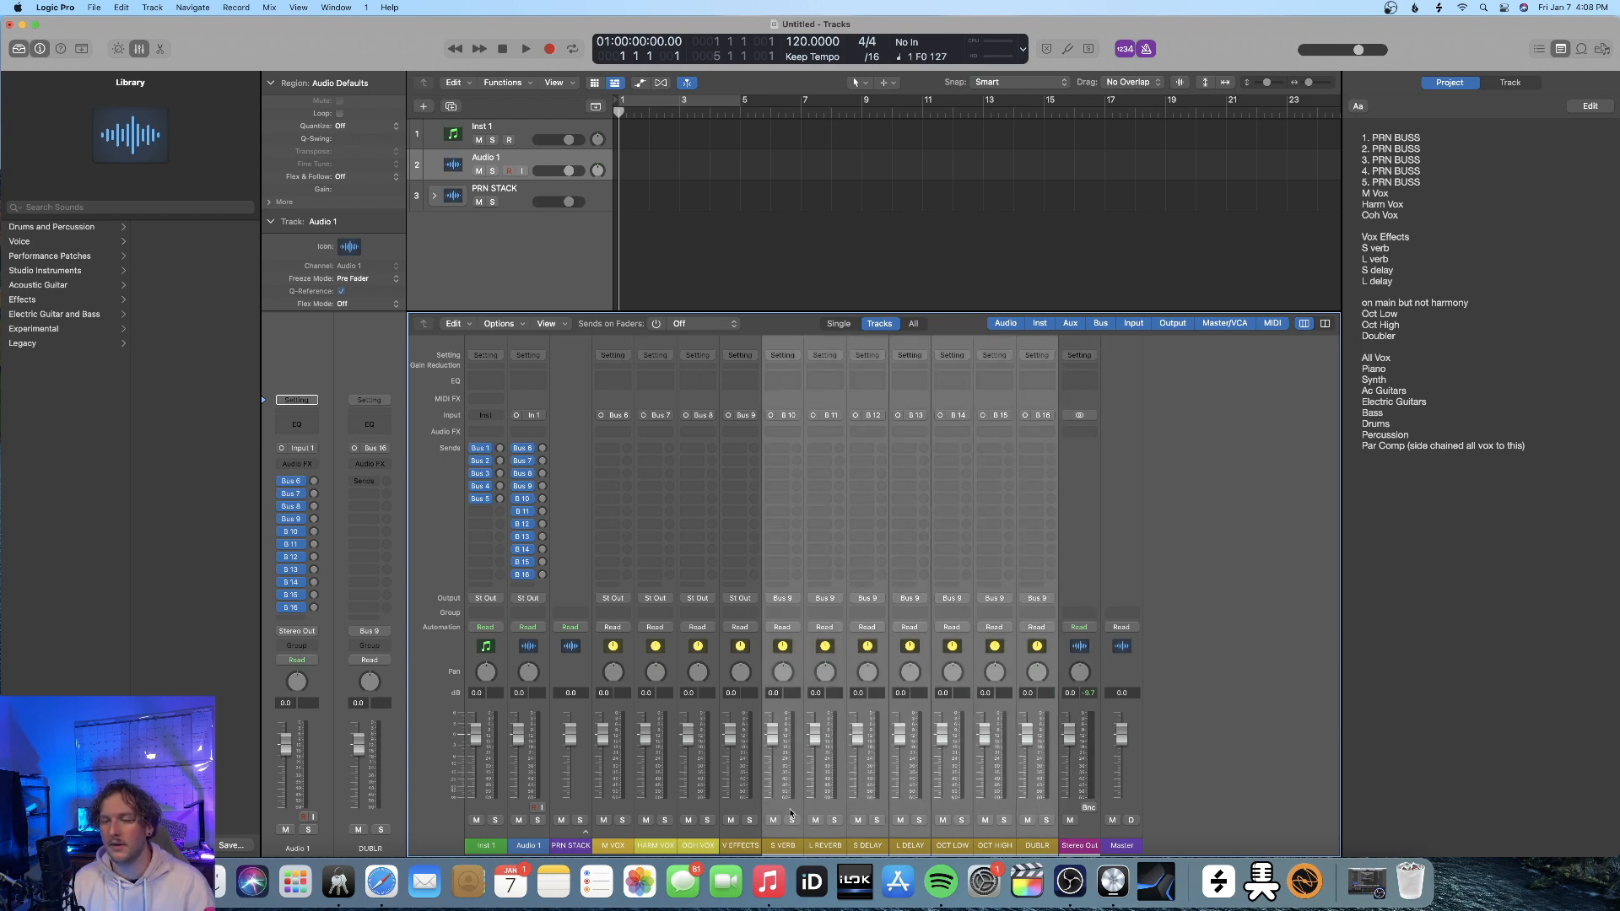
pyautogui.keyDown('shift'); pyautogui.click(747, 806); pyautogui.keyUp('shift')
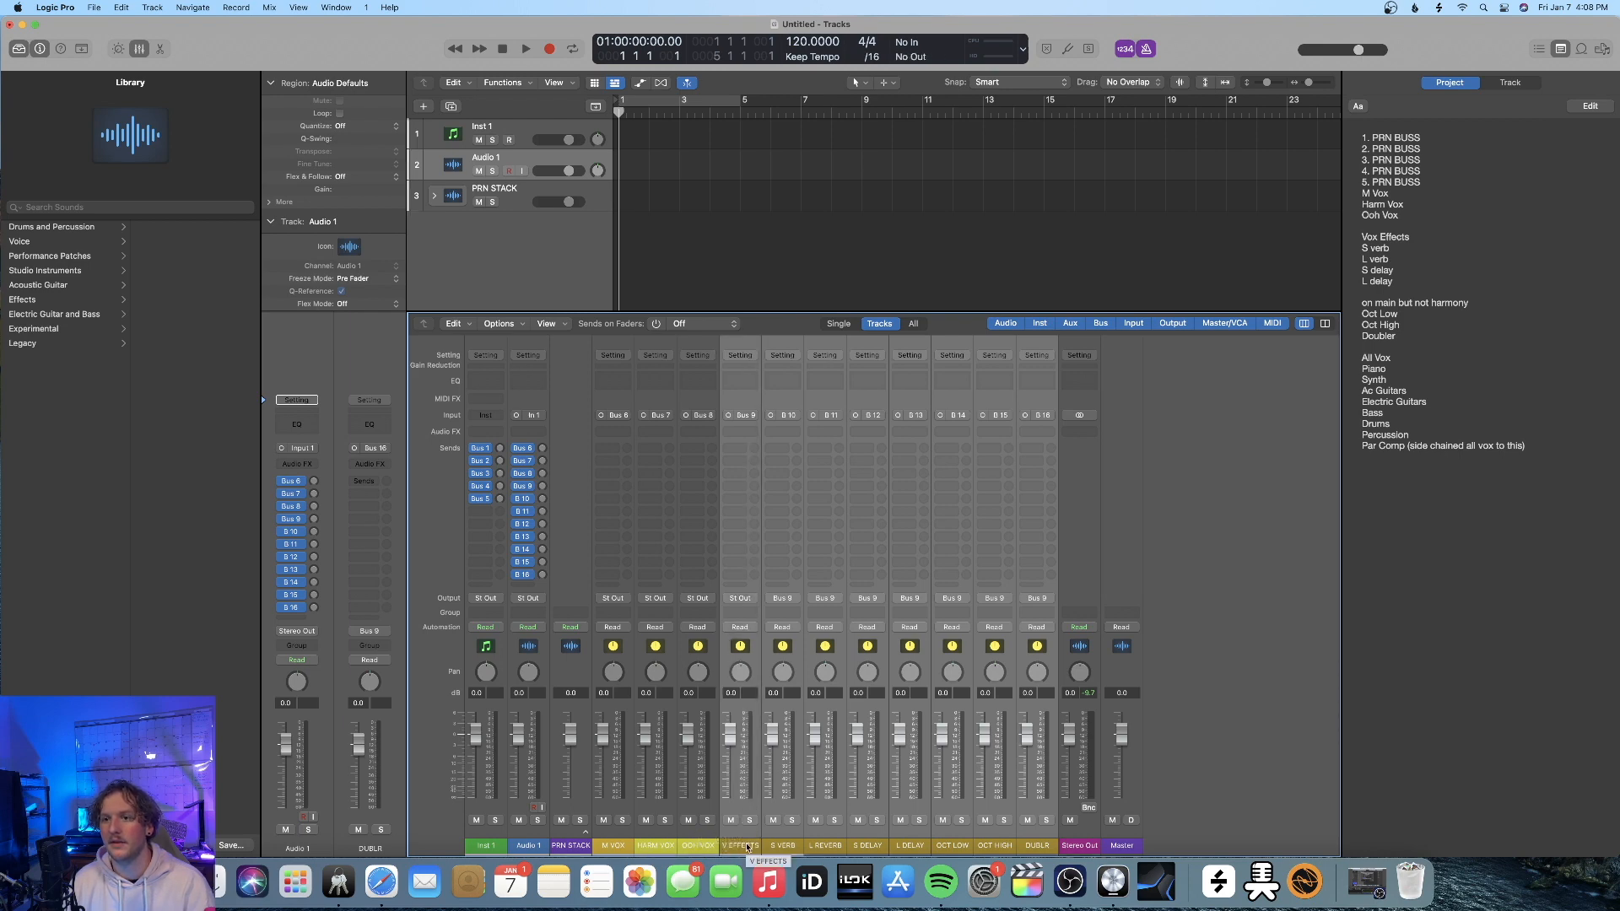
pyautogui.rightClick(742, 806)
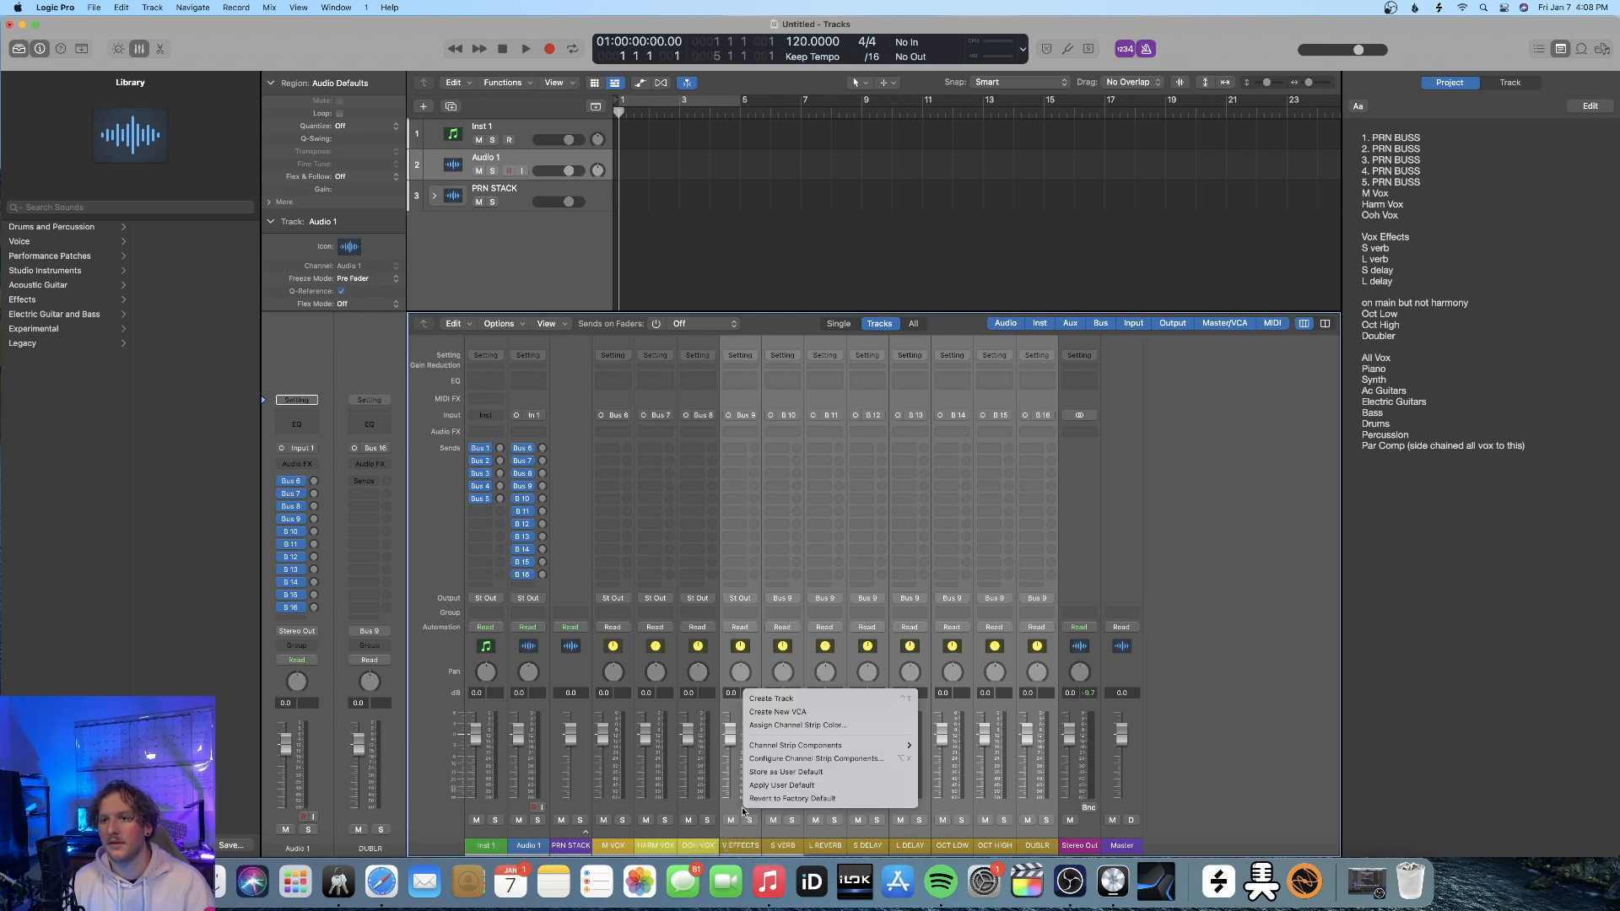
pyautogui.click(805, 702)
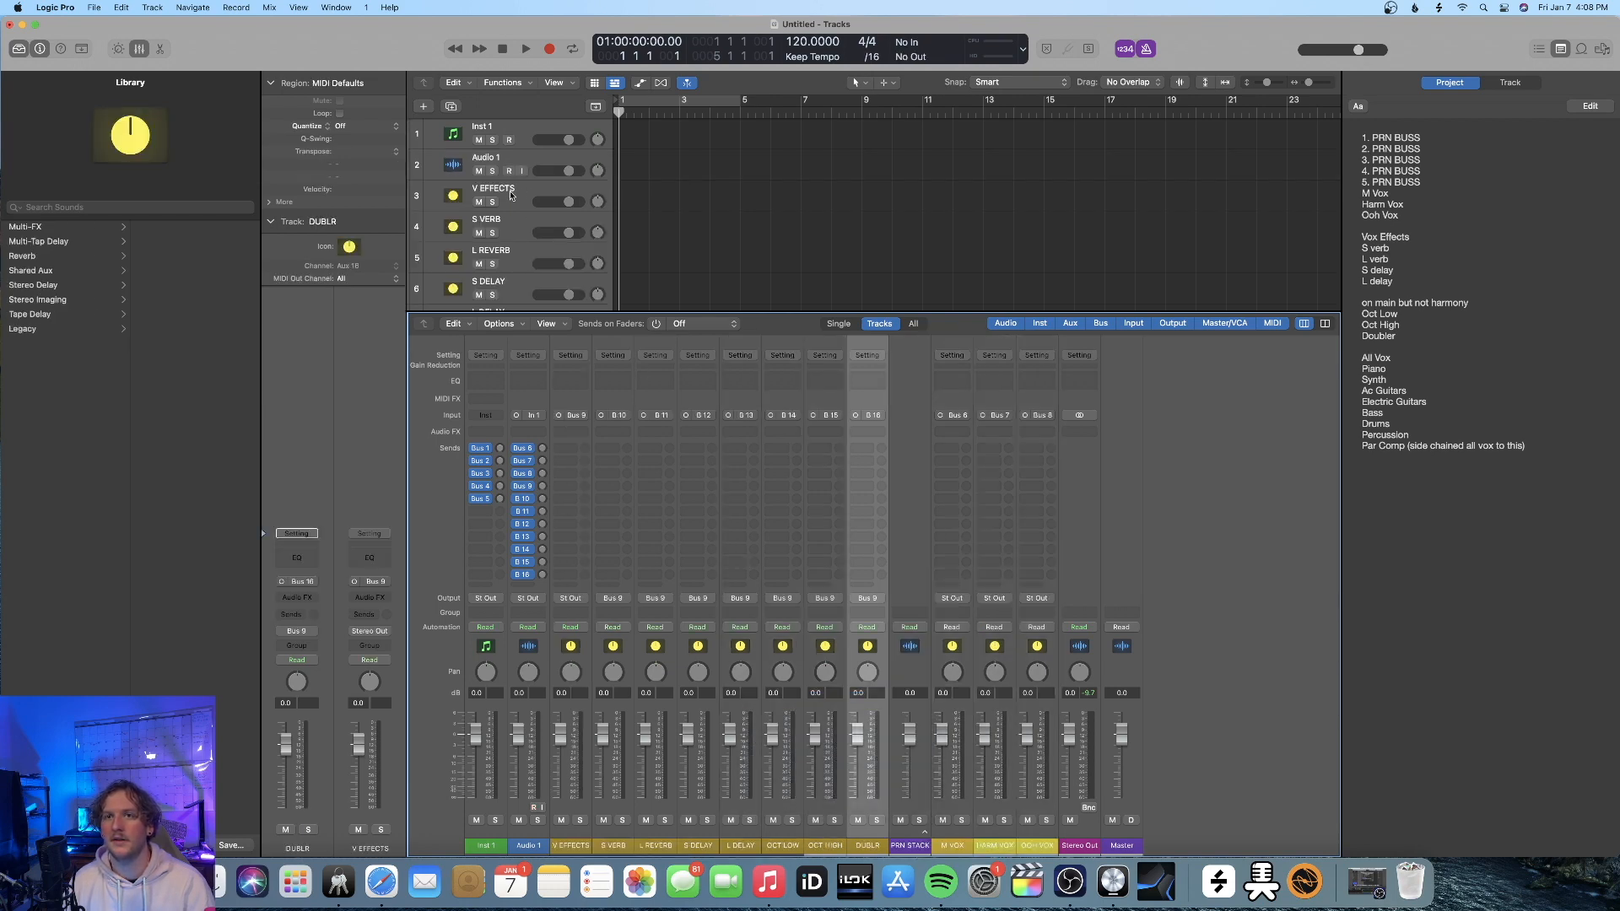
# Assign the single-microphone icon to the V EFFECTS through OCT HIGH tracks
pyautogui.click(460, 201)
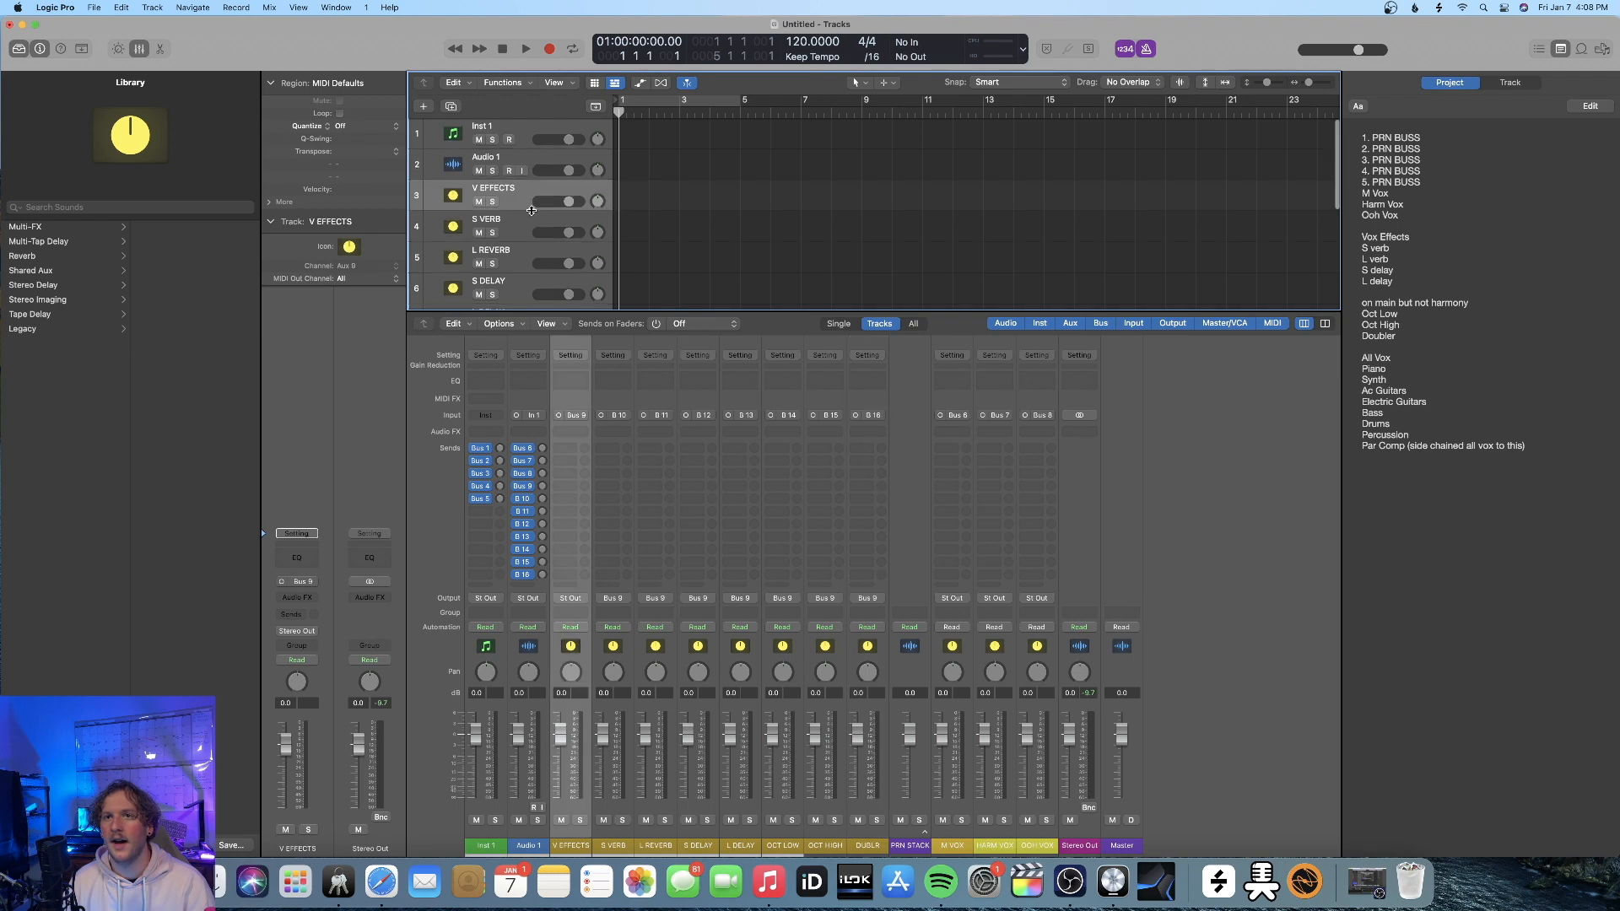
pyautogui.scroll(-5, 531, 211)
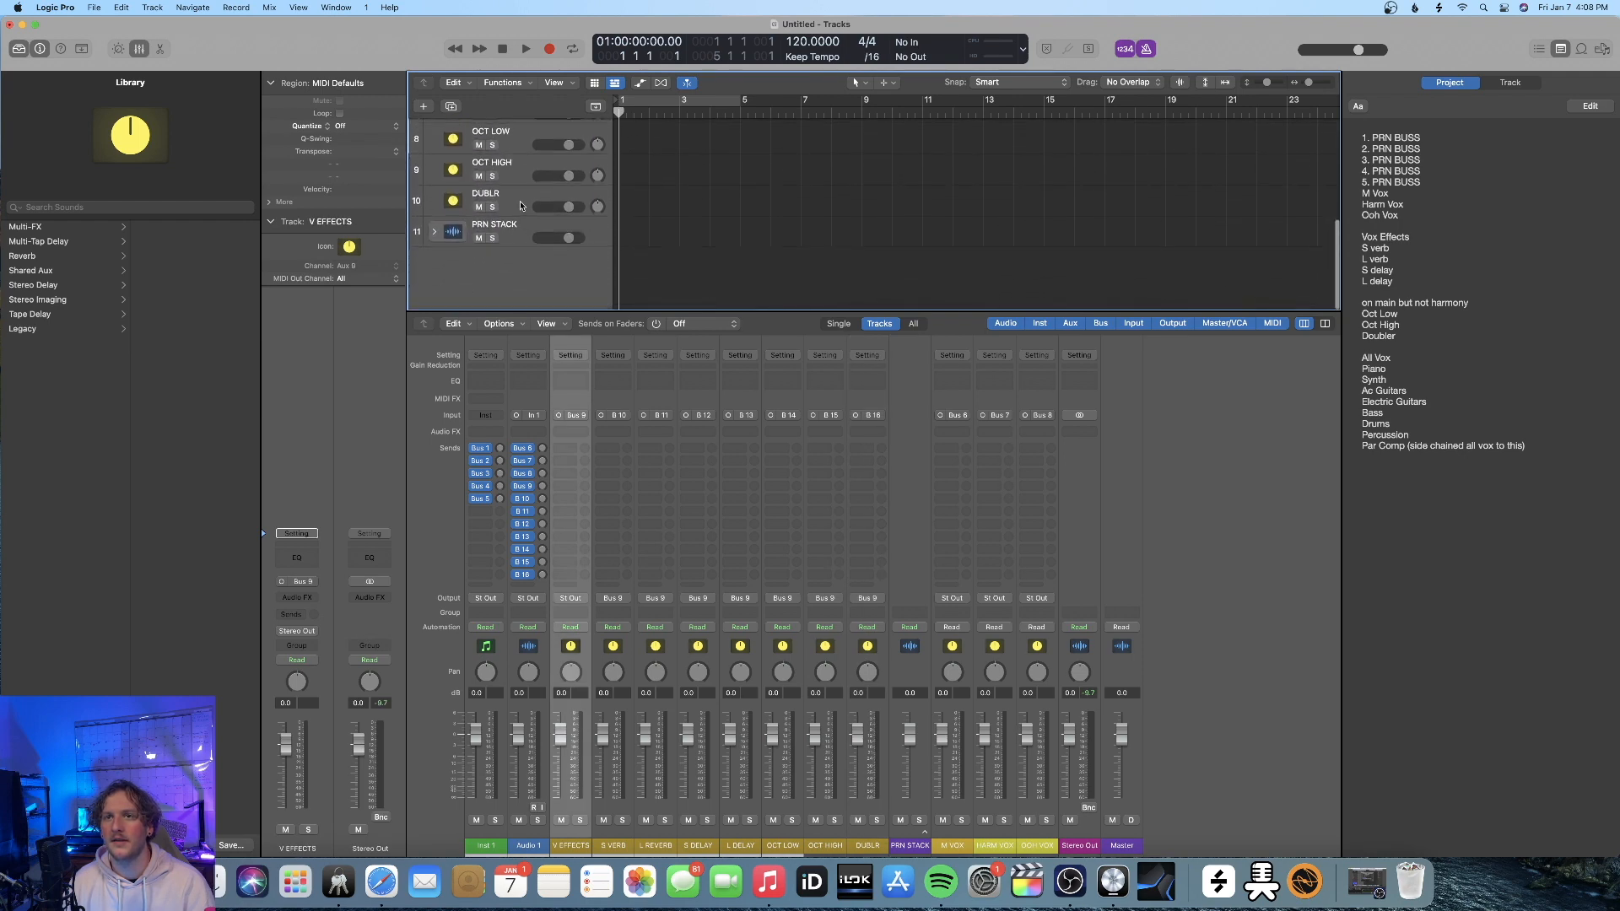
pyautogui.keyDown('shift'); pyautogui.click(520, 201); pyautogui.keyUp('shift')
pyautogui.scroll(5, 507, 203)
pyautogui.click(455, 197)
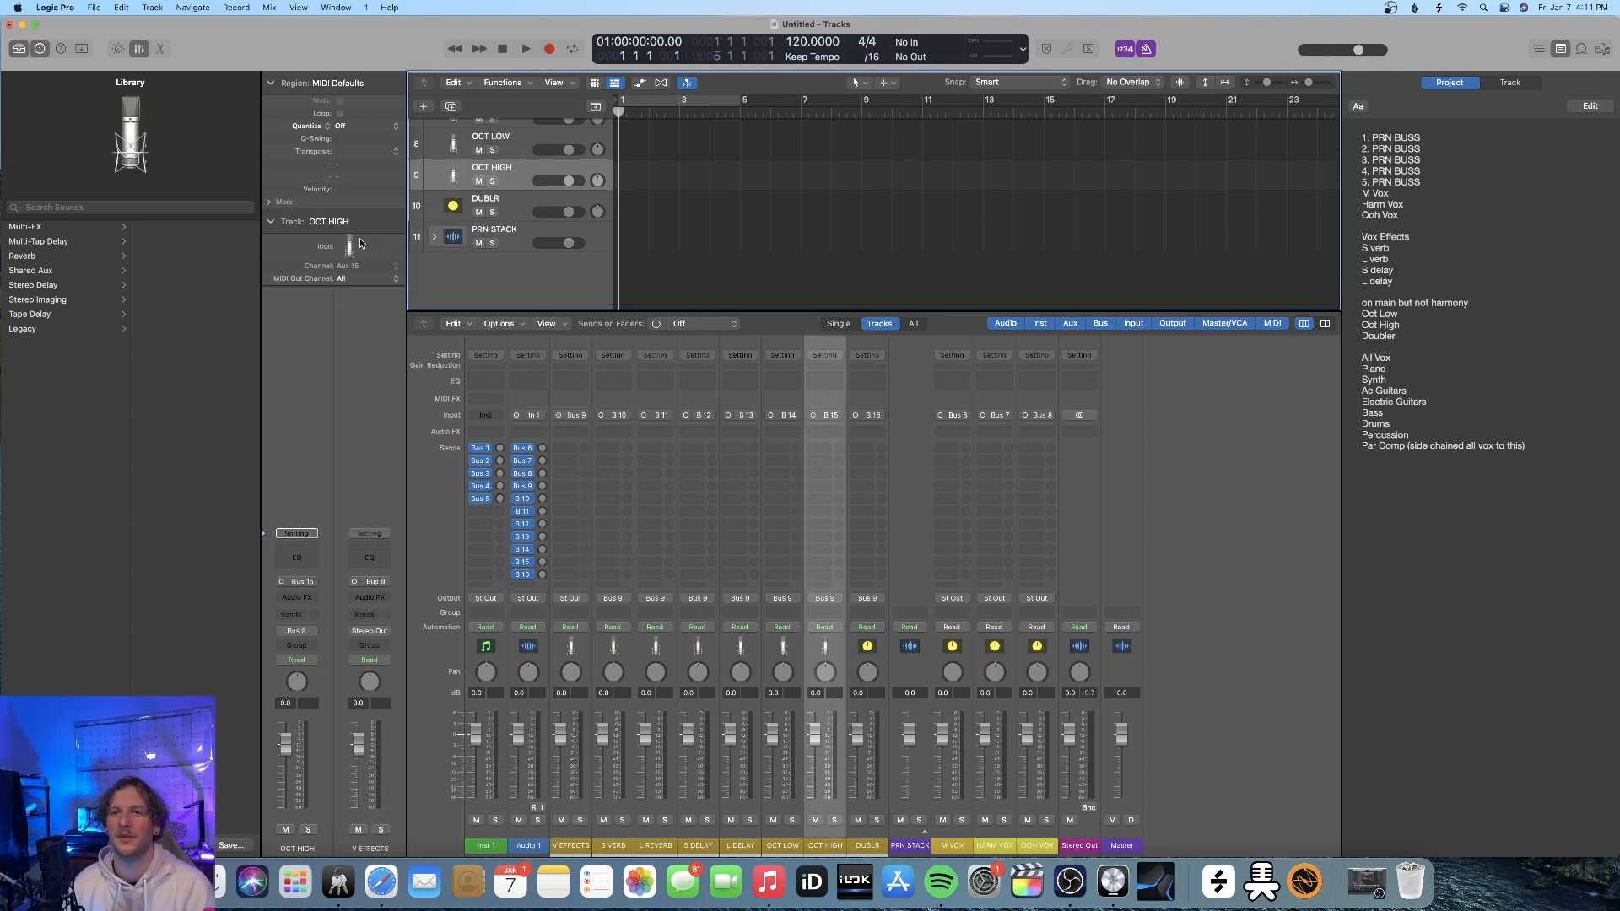
# Give the DUBLR track the same microphone icon as the other vocal effect tracks
pyautogui.click(453, 205)
pyautogui.rightClick(453, 206)
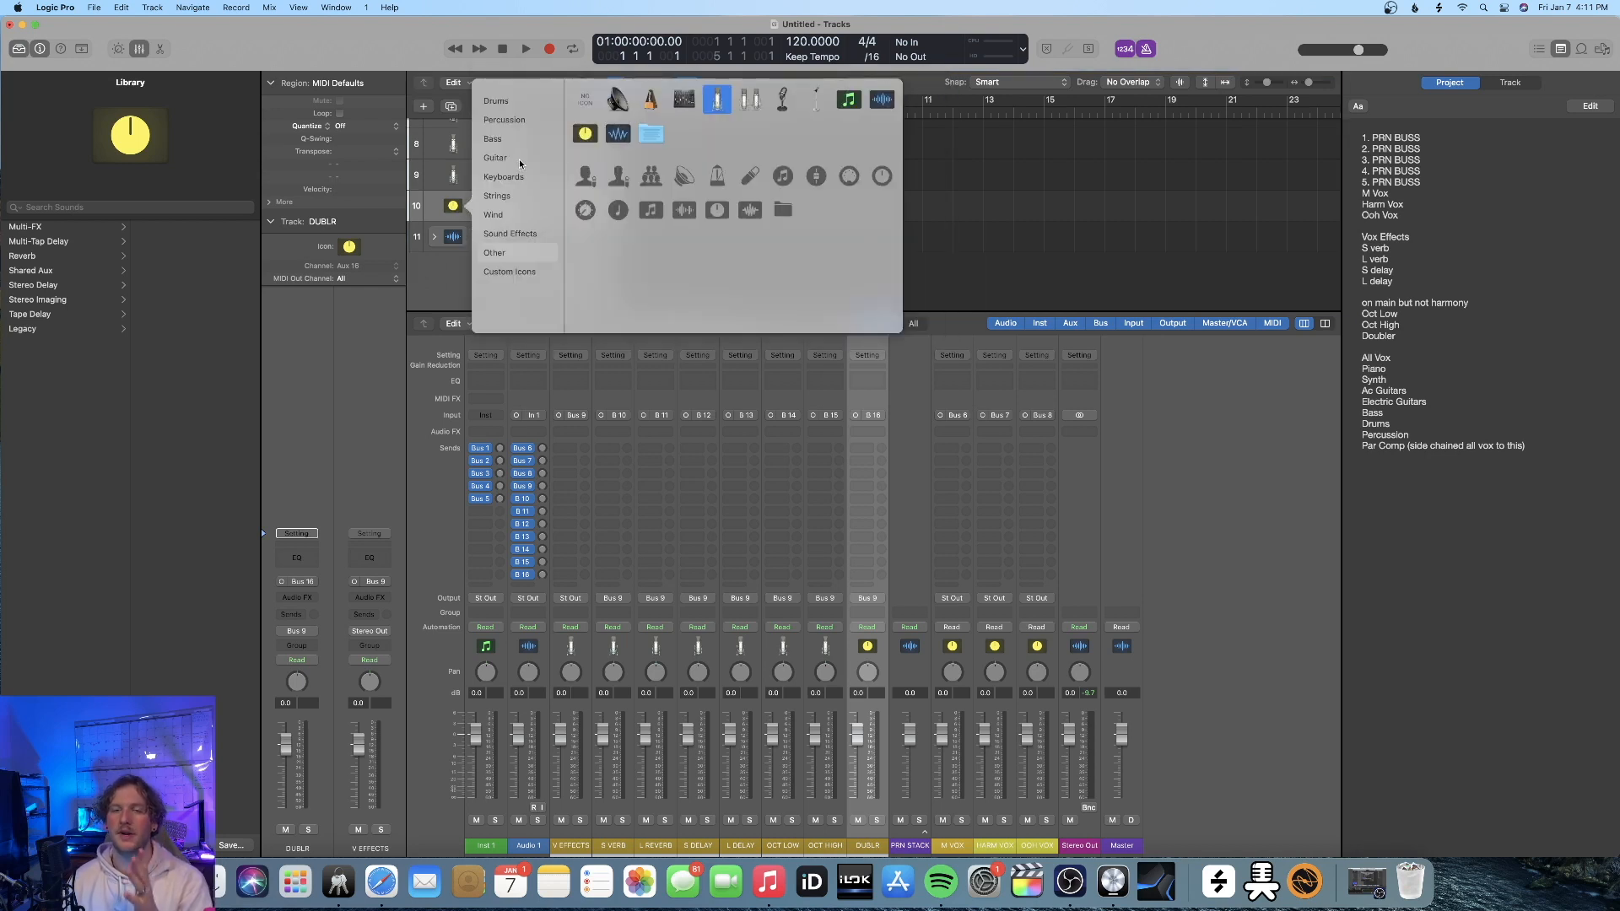
pyautogui.click(717, 102)
pyautogui.scroll(1, 460, 195)
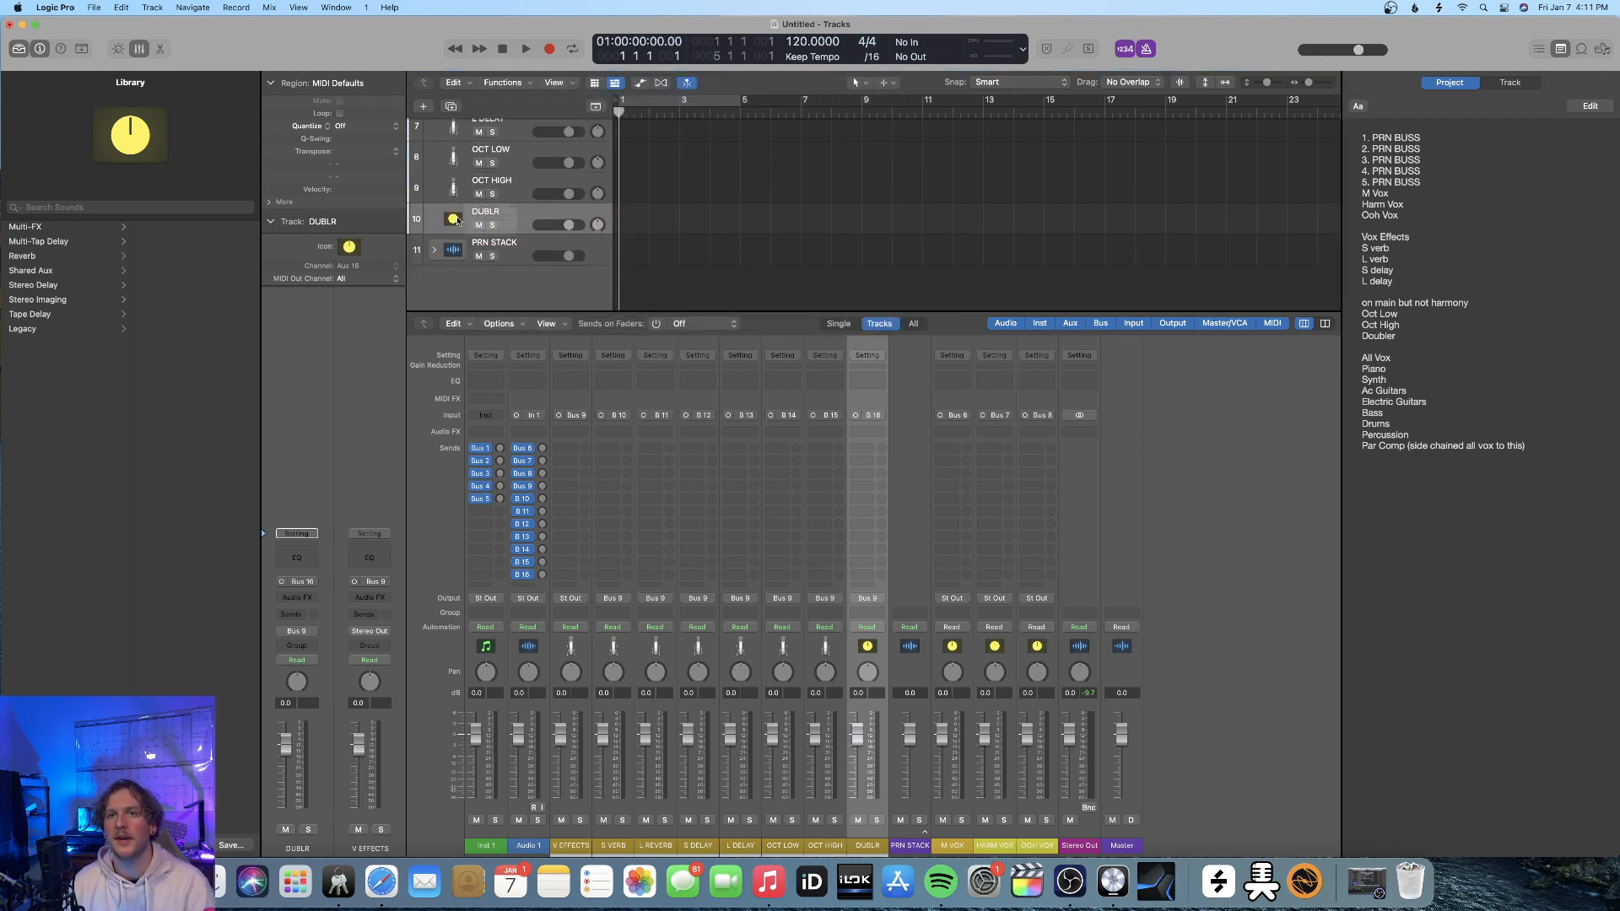
pyautogui.click(456, 220)
pyautogui.click(747, 110)
pyautogui.click(454, 221)
pyautogui.click(707, 118)
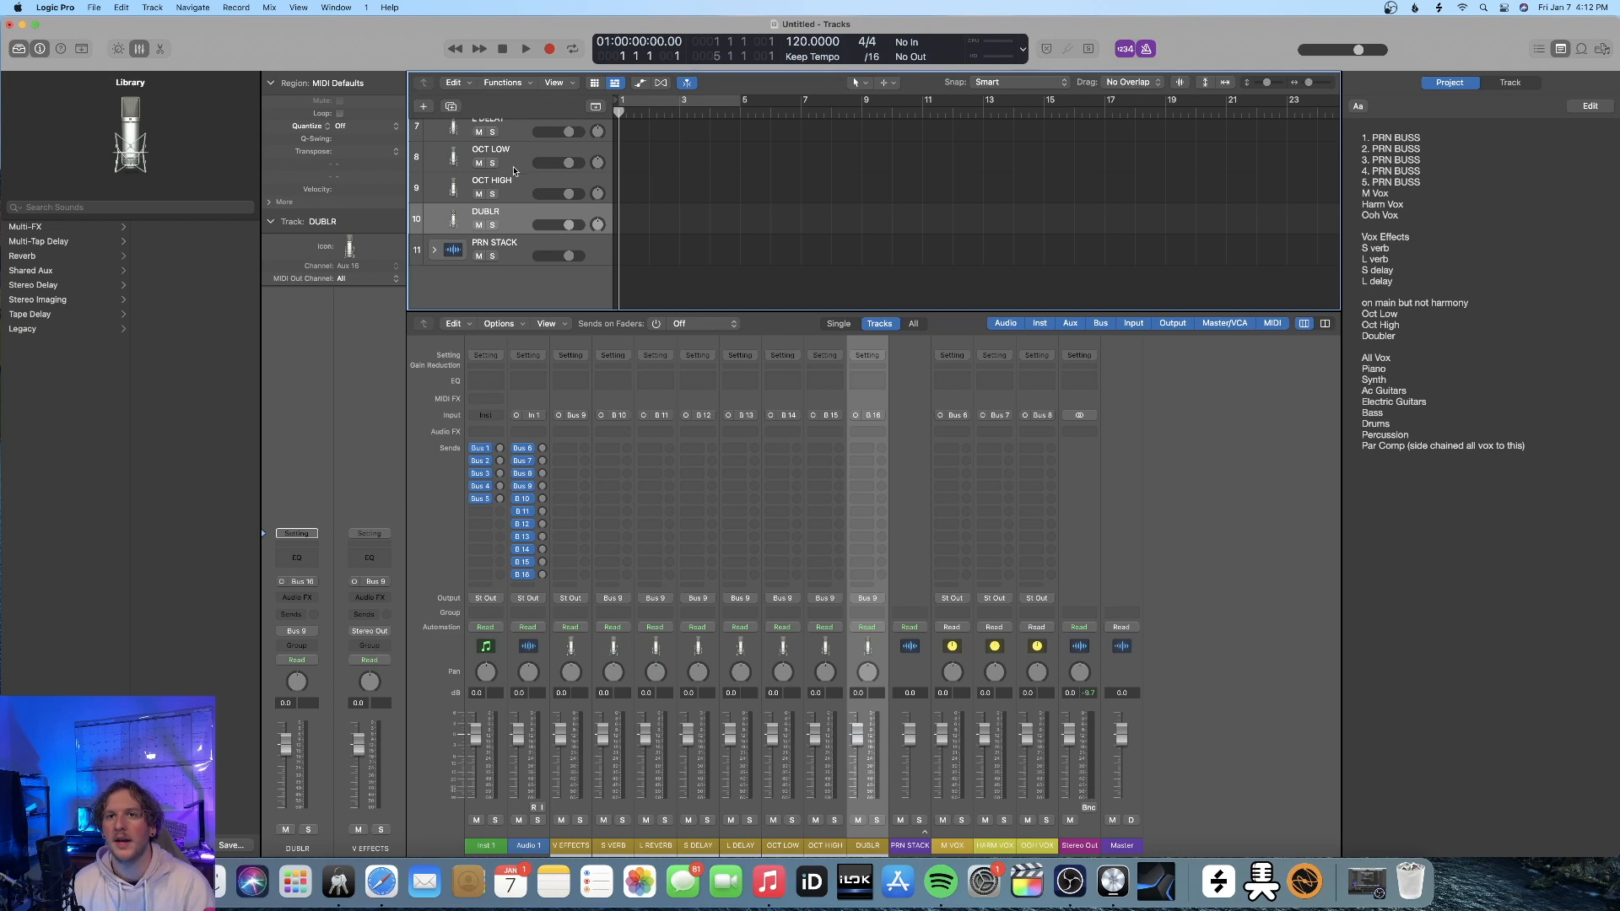
pyautogui.scroll(6, 514, 171)
pyautogui.scroll(-1, 511, 171)
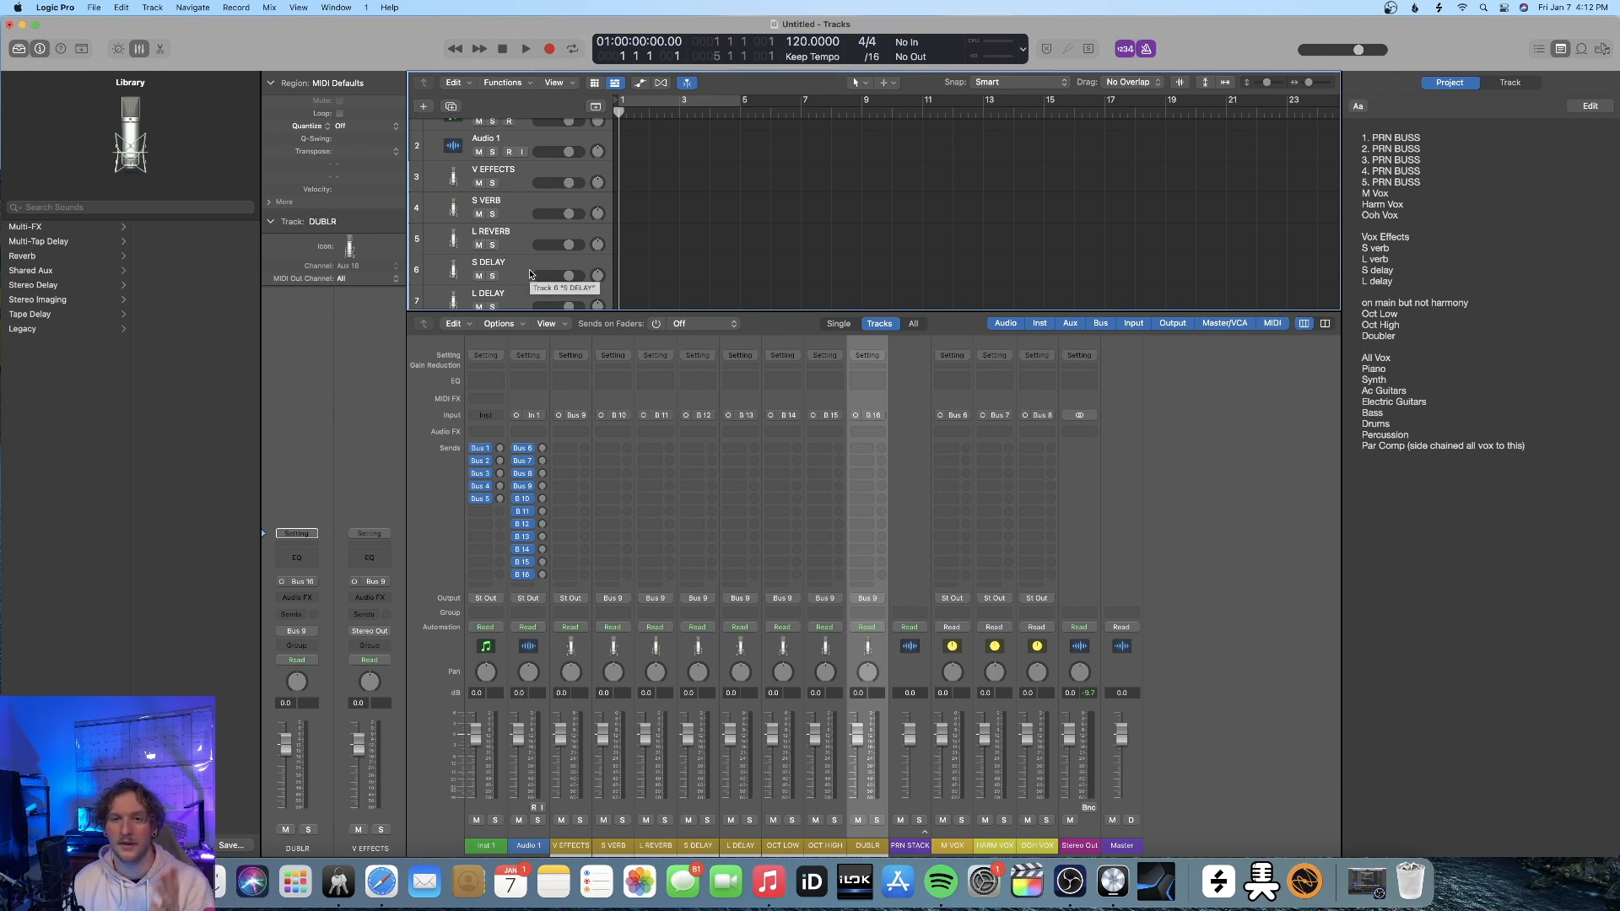
pyautogui.scroll(1, 513, 172)
pyautogui.scroll(-7, 514, 172)
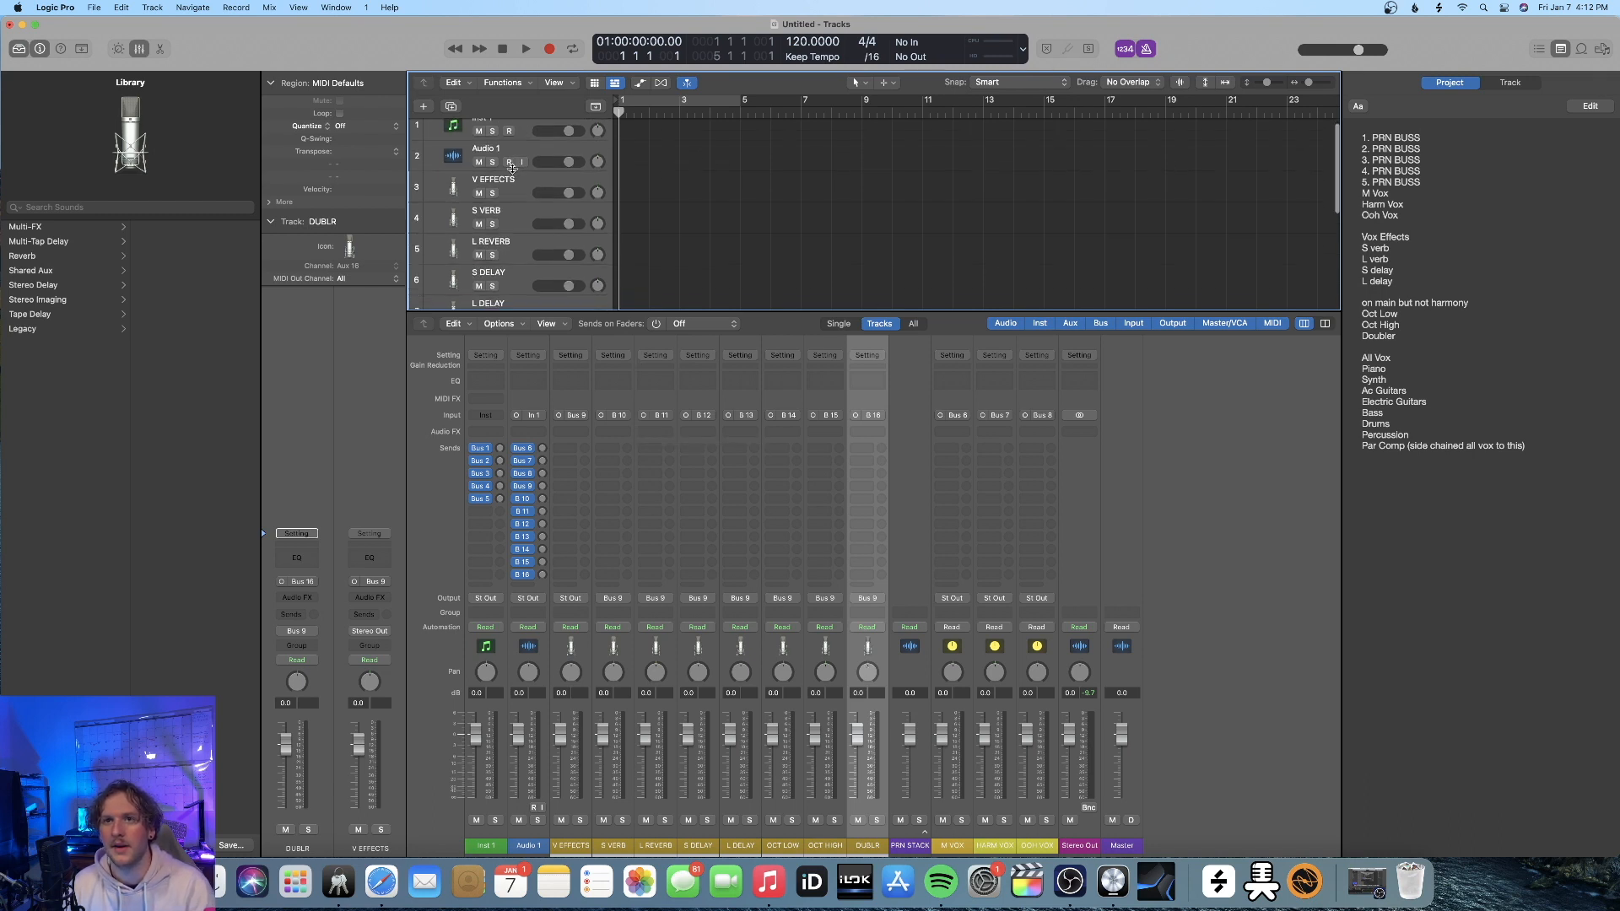
pyautogui.scroll(7, 513, 169)
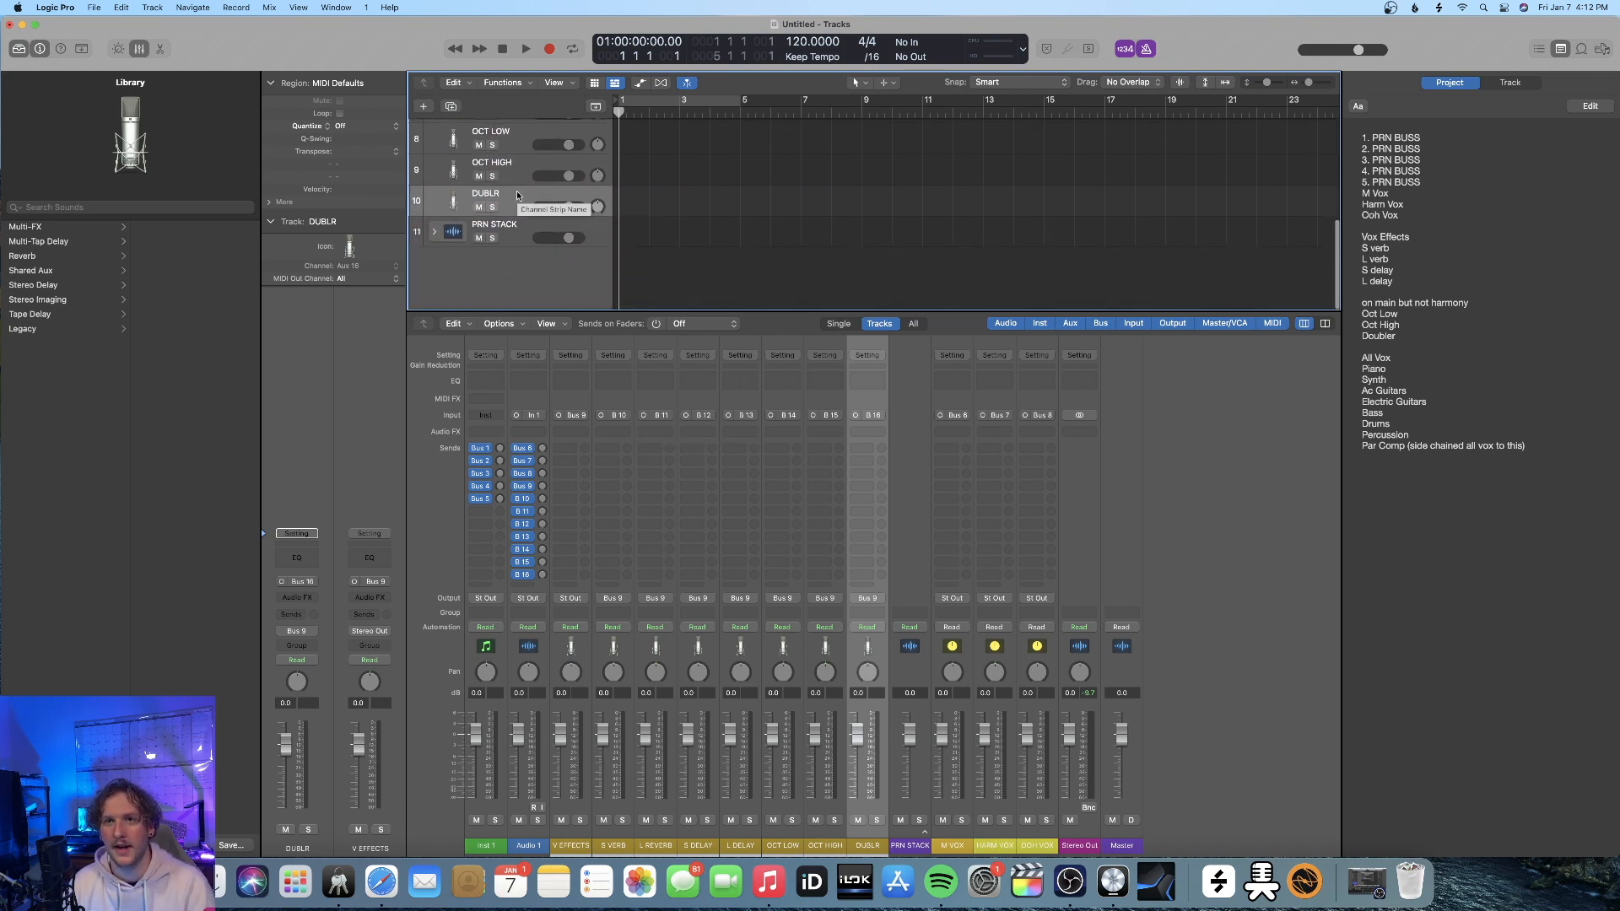
pyautogui.keyDown('shift'); pyautogui.click(513, 201); pyautogui.keyUp('shift')
pyautogui.rightClick(514, 200)
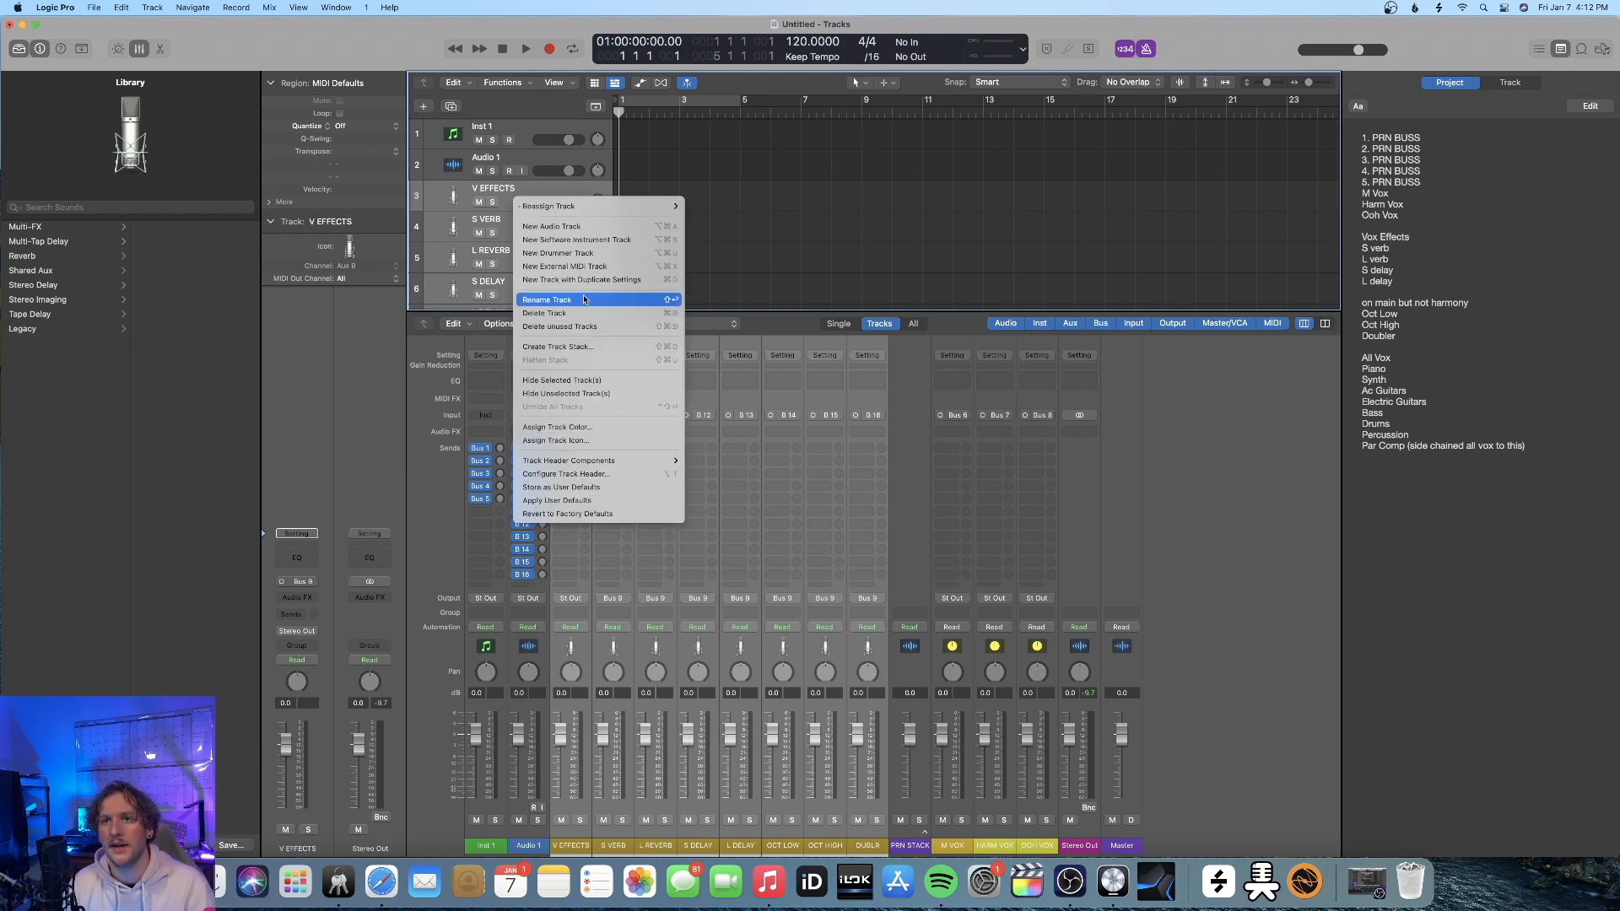
pyautogui.click(587, 348)
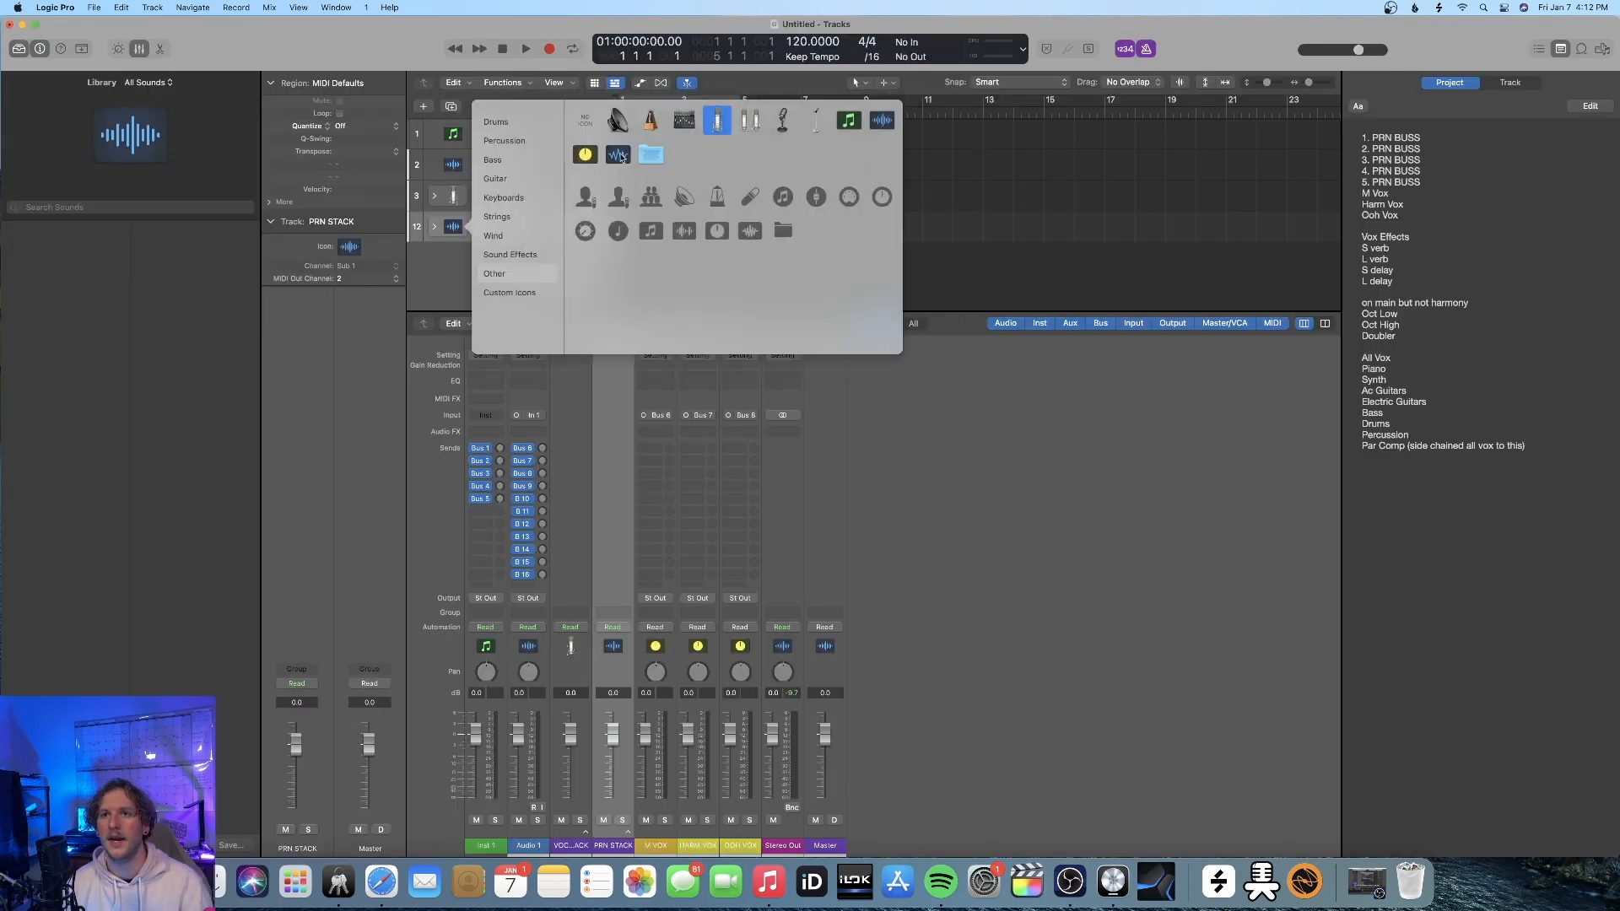
pyautogui.click(618, 120)
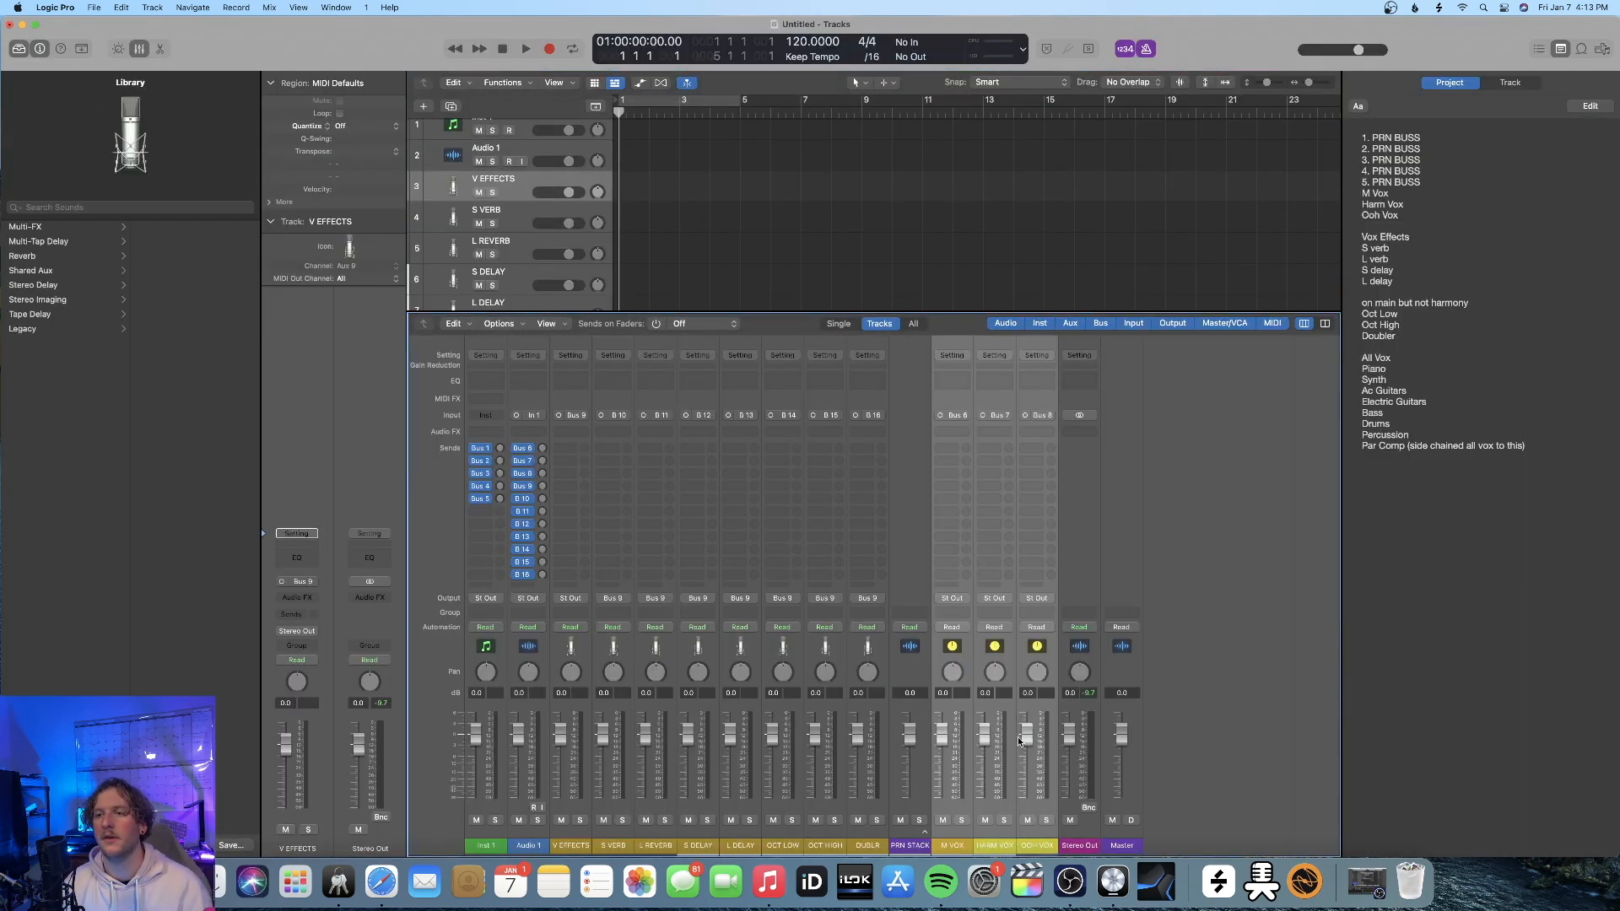
# Create arrangement tracks for the M VOX, HARM VOX and OOH VOX channel strips and place them above V EFFECTS
pyautogui.rightClick(955, 807)
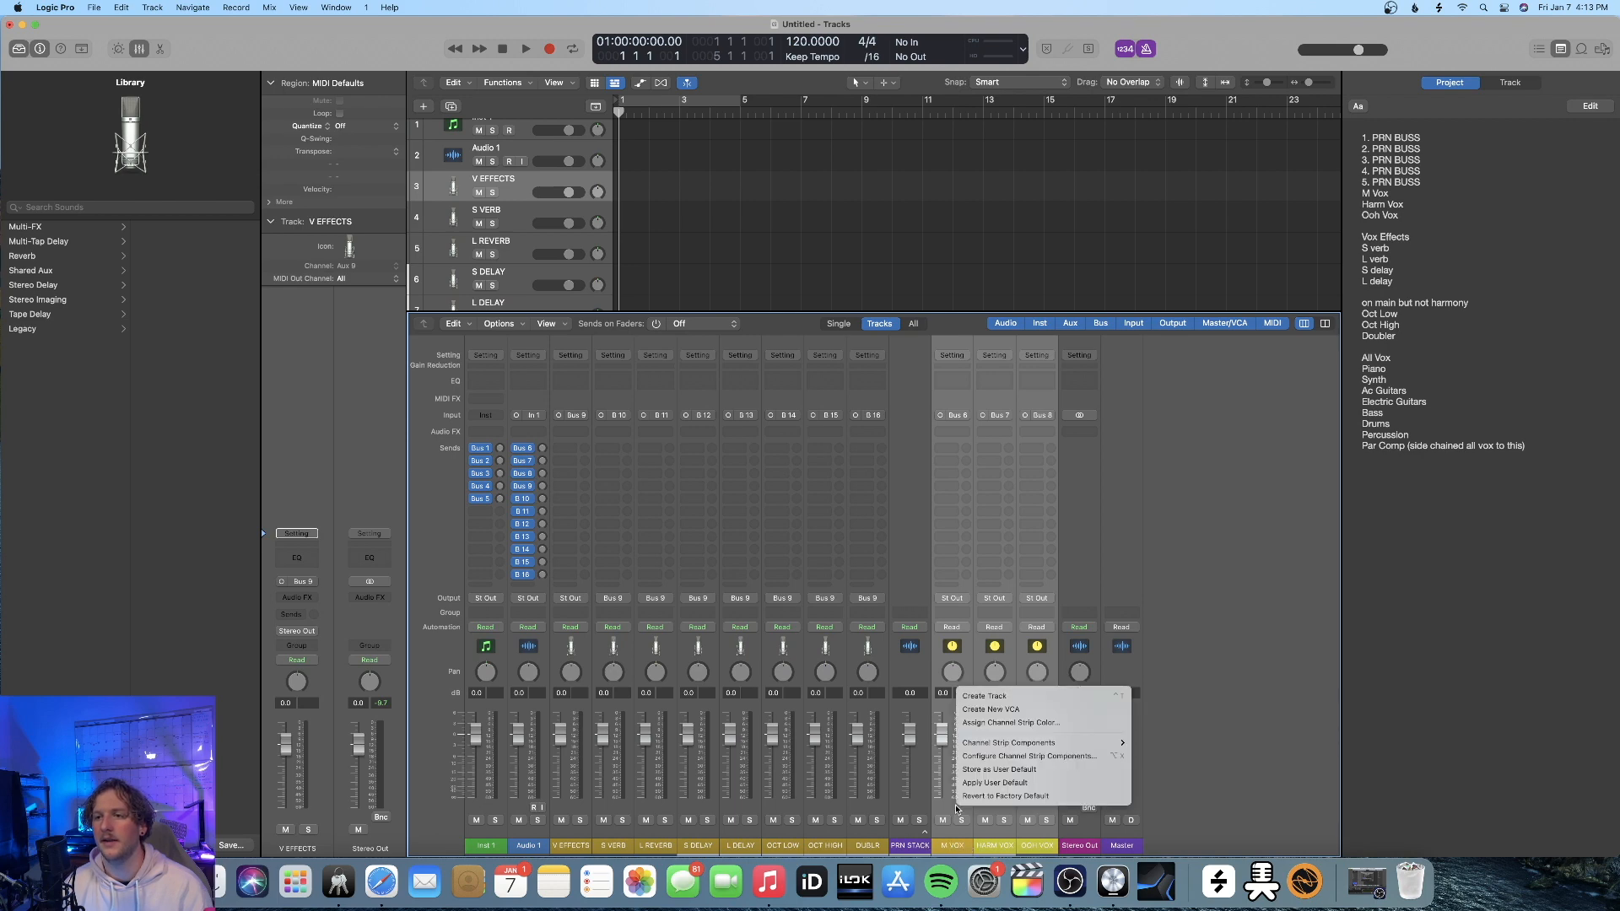
pyautogui.click(1000, 696)
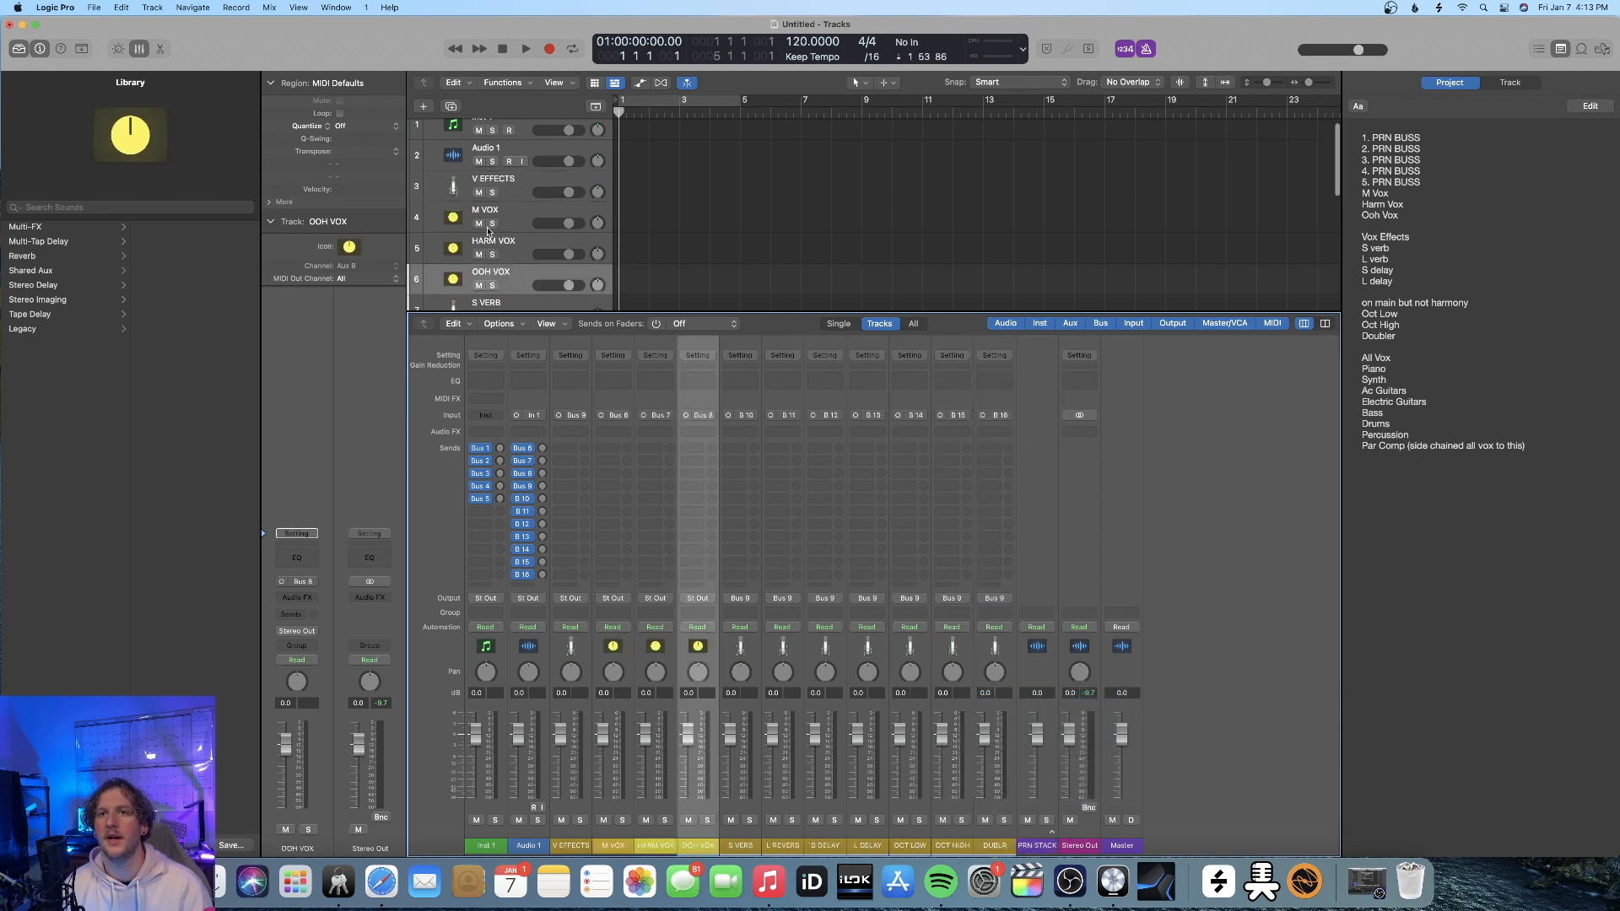
pyautogui.click(527, 227)
pyautogui.keyDown('shift'); pyautogui.click(522, 267); pyautogui.keyUp('shift')
pyautogui.moveTo(512, 264); pyautogui.dragTo(525, 195)
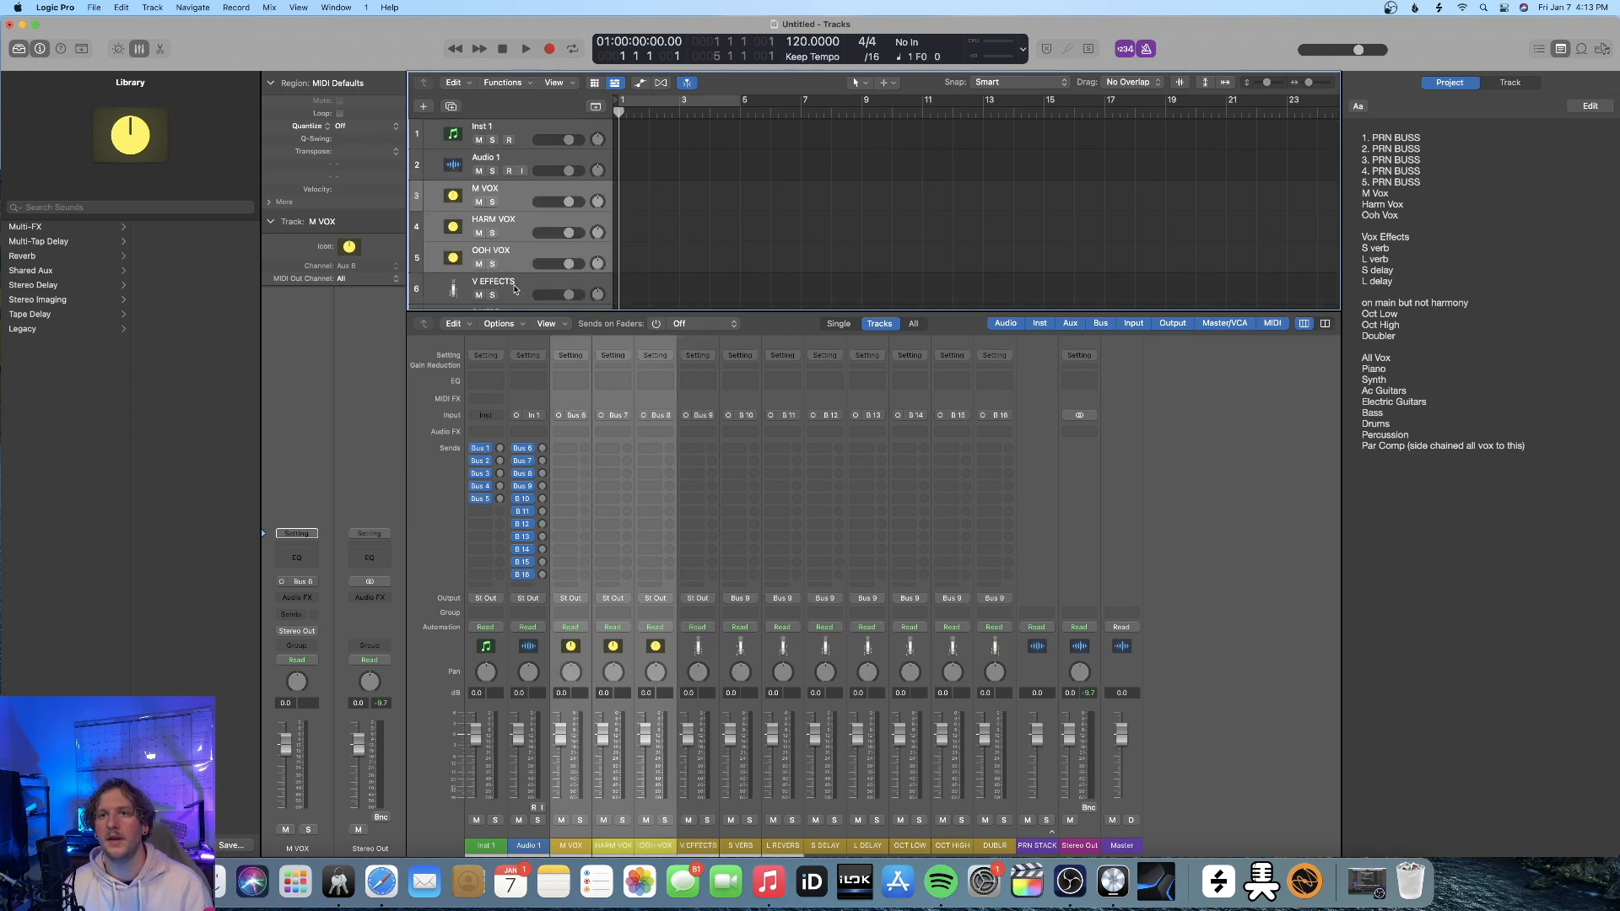
# Assign the microphone icon to the M VOX, HARM VOX and OOH VOX tracks
pyautogui.click(572, 647)
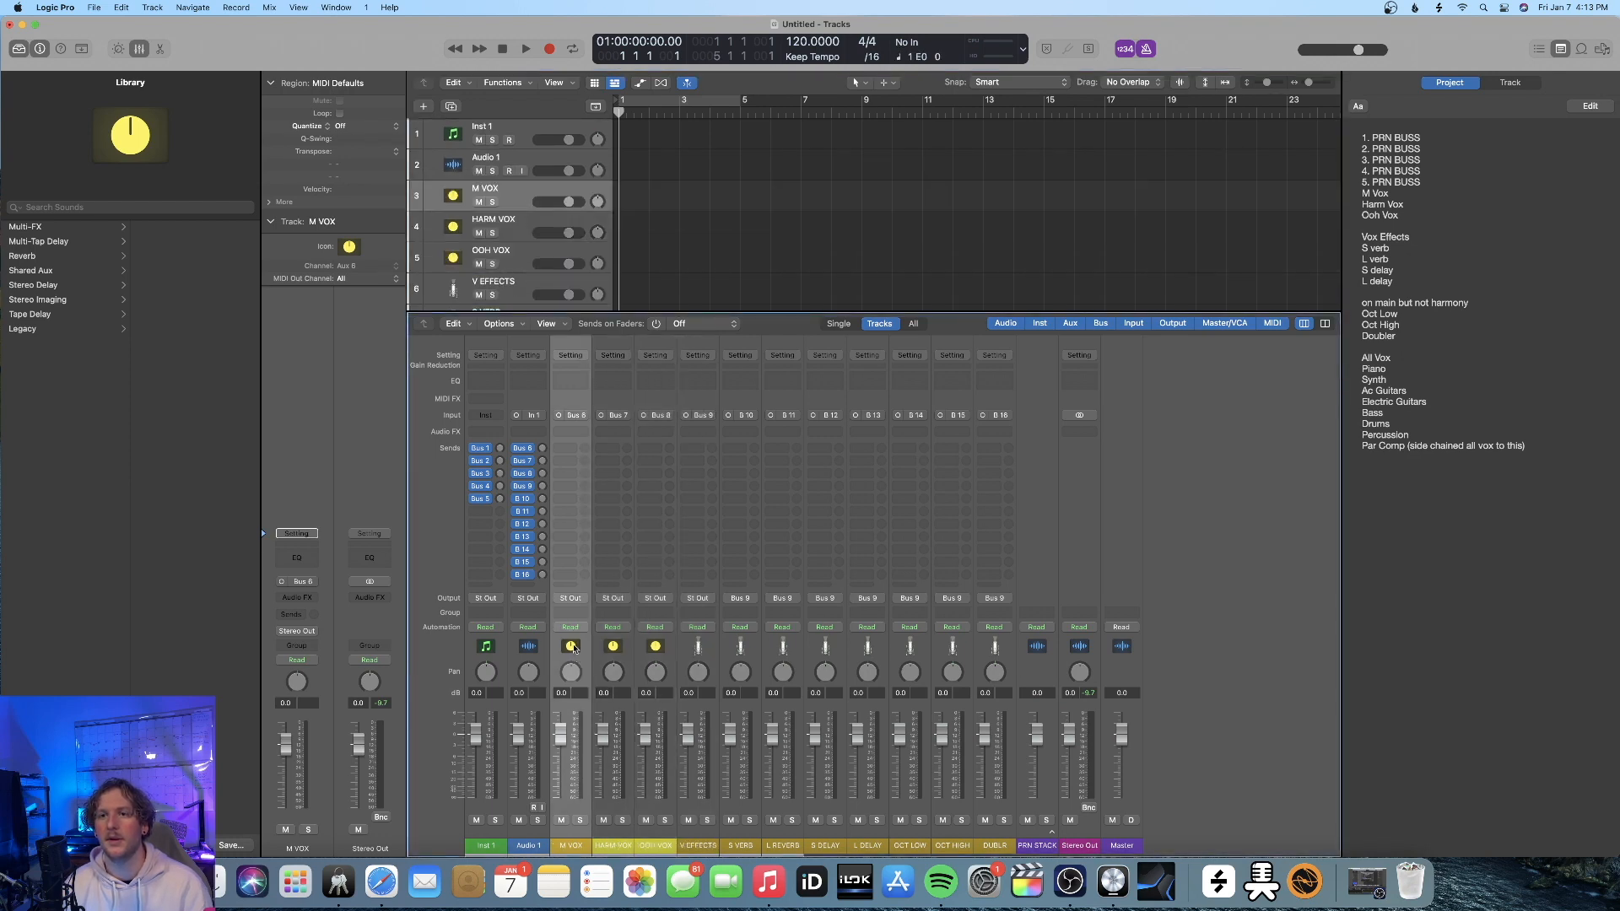
pyautogui.click(349, 247)
pyautogui.click(604, 169)
pyautogui.click(613, 647)
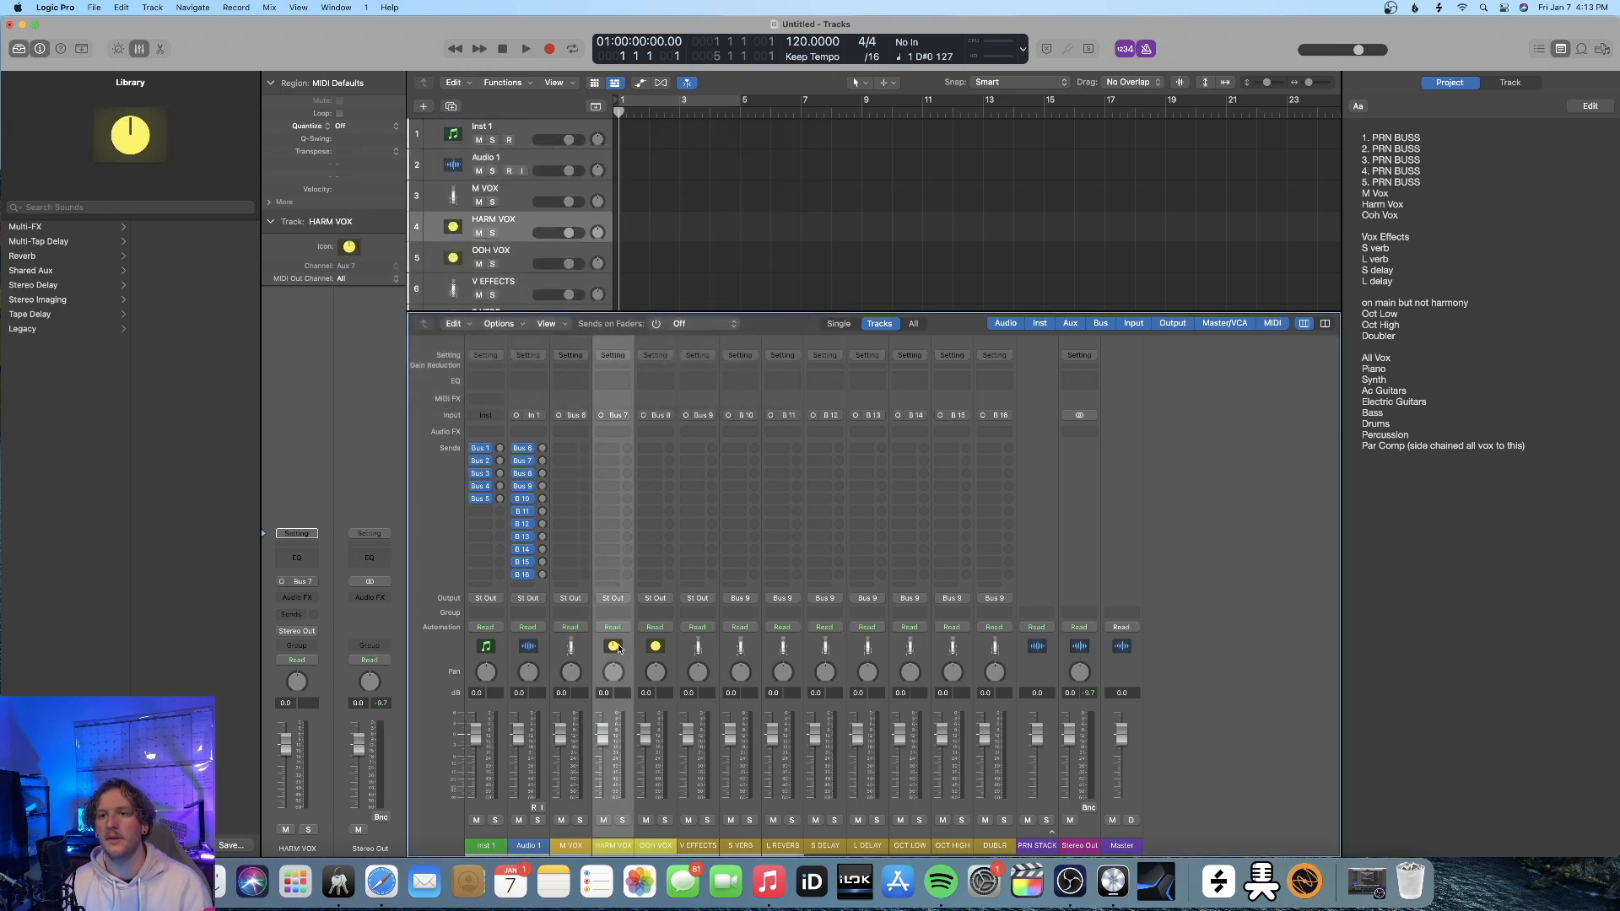
pyautogui.rightClick(614, 647)
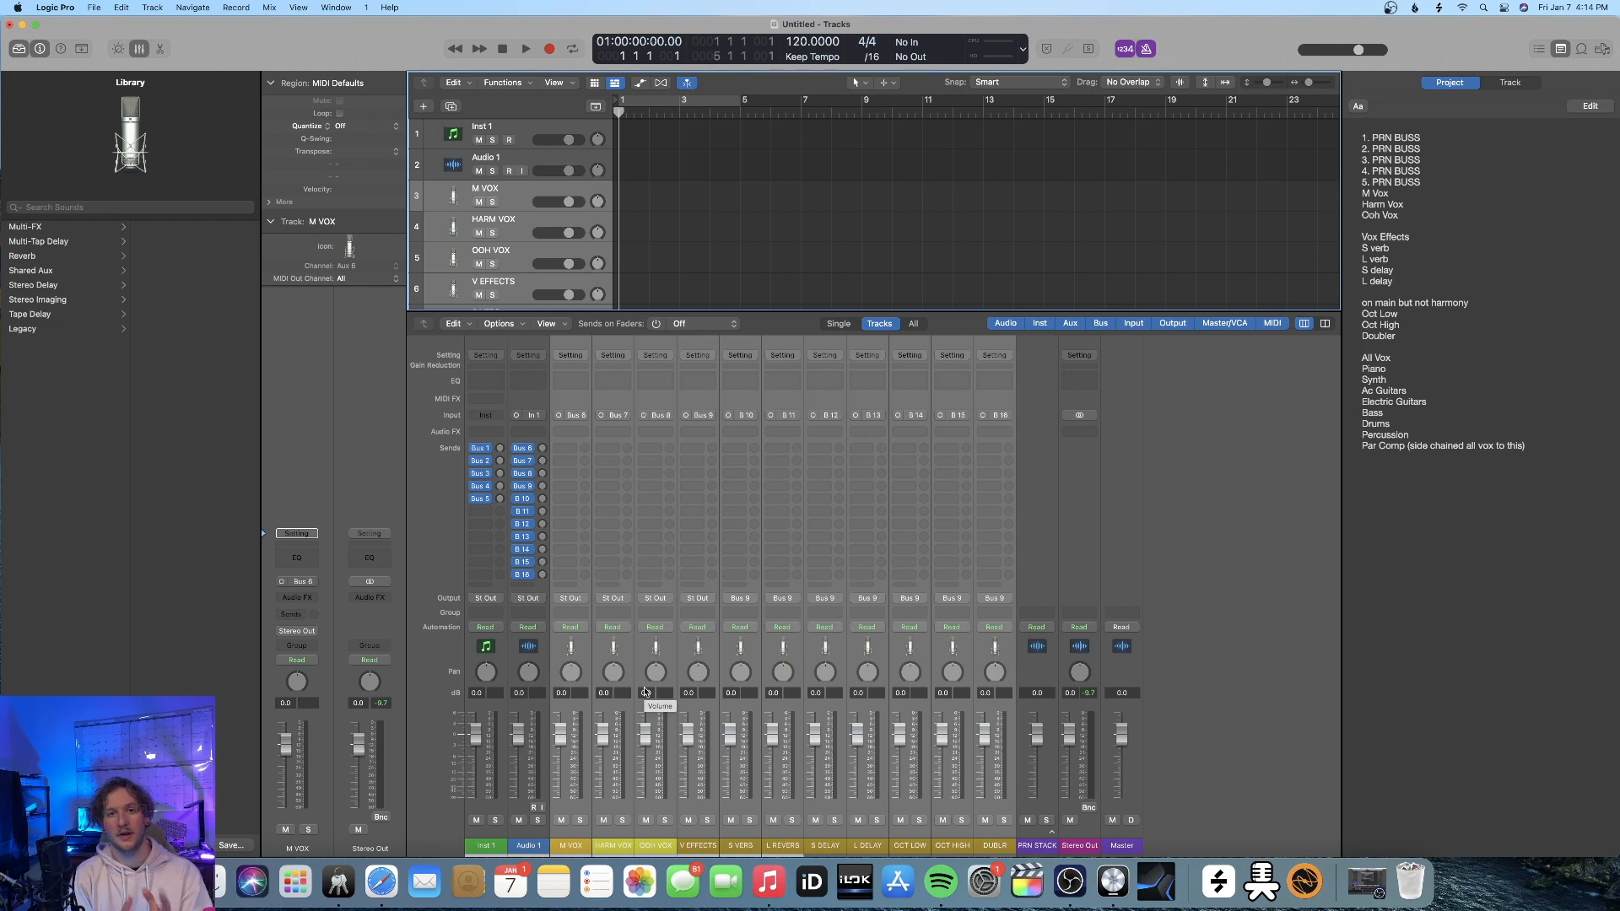
# Group the M VOX through DUBLR tracks into a track stack named VOCAL STACK with a microphone icon
pyautogui.rightClick(510, 189)
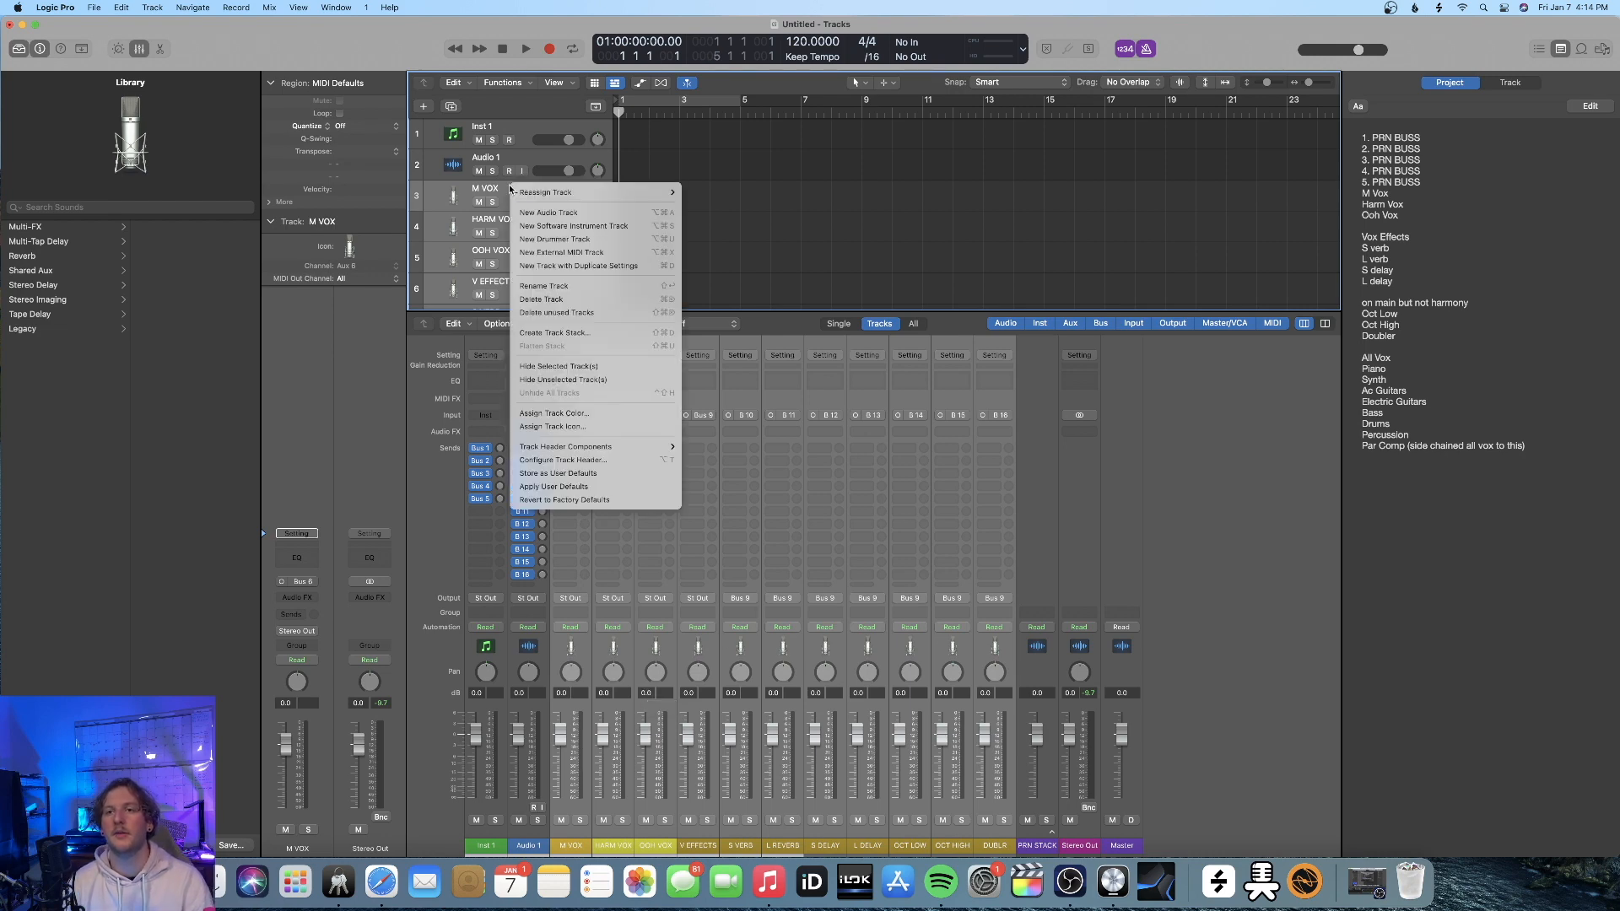
pyautogui.click(610, 333)
pyautogui.click(898, 498)
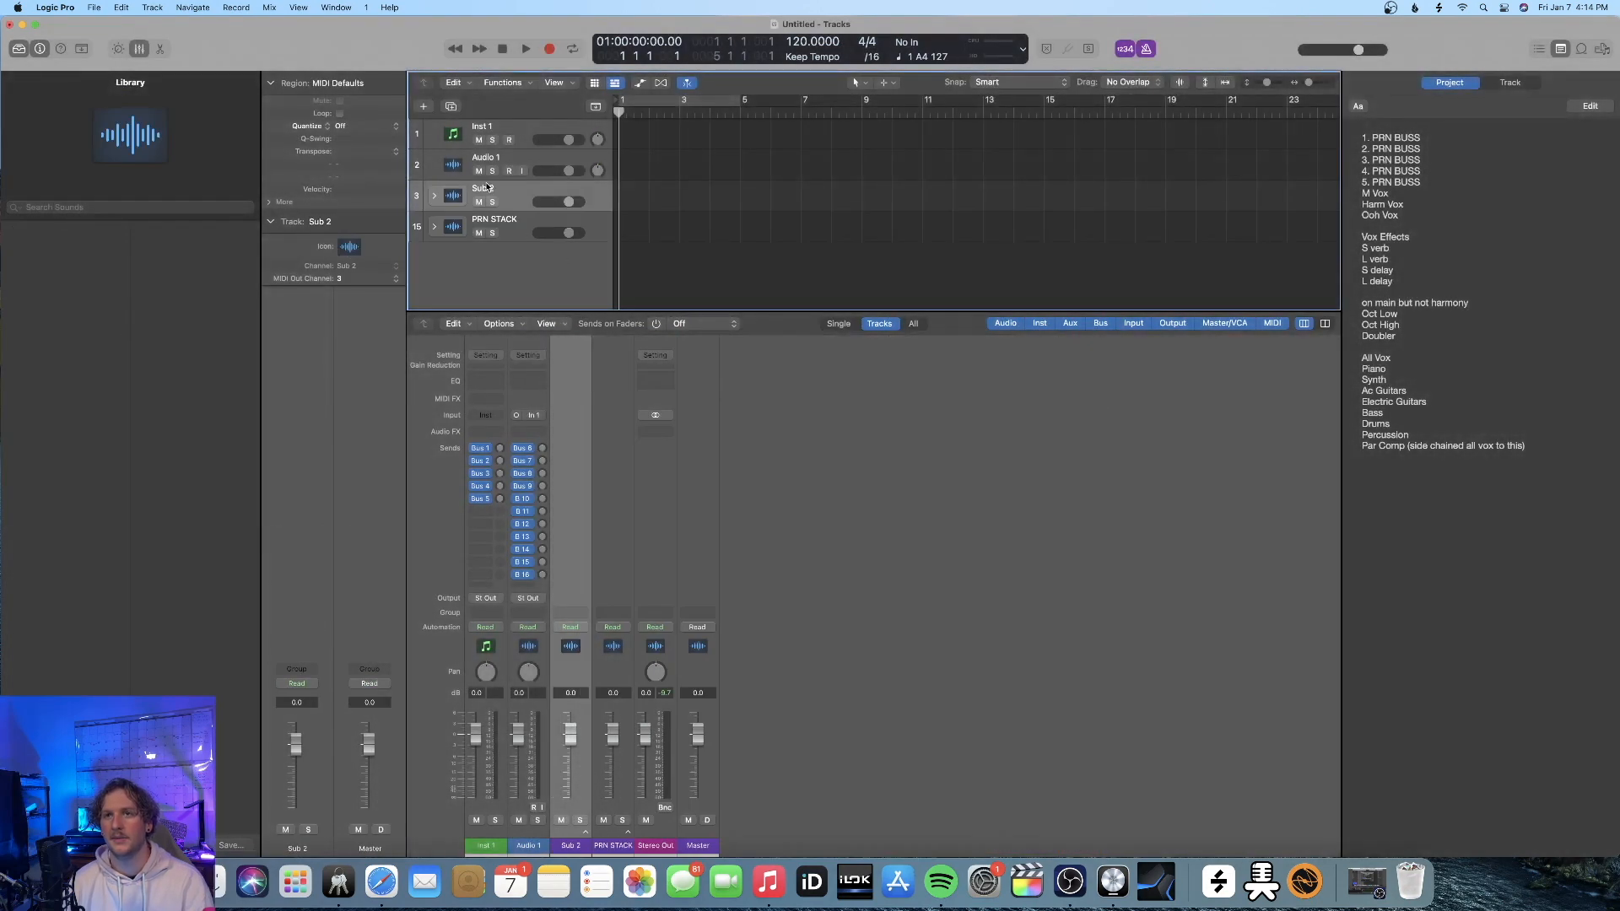
pyautogui.write('VOCAL STACK')
pyautogui.press('Return')
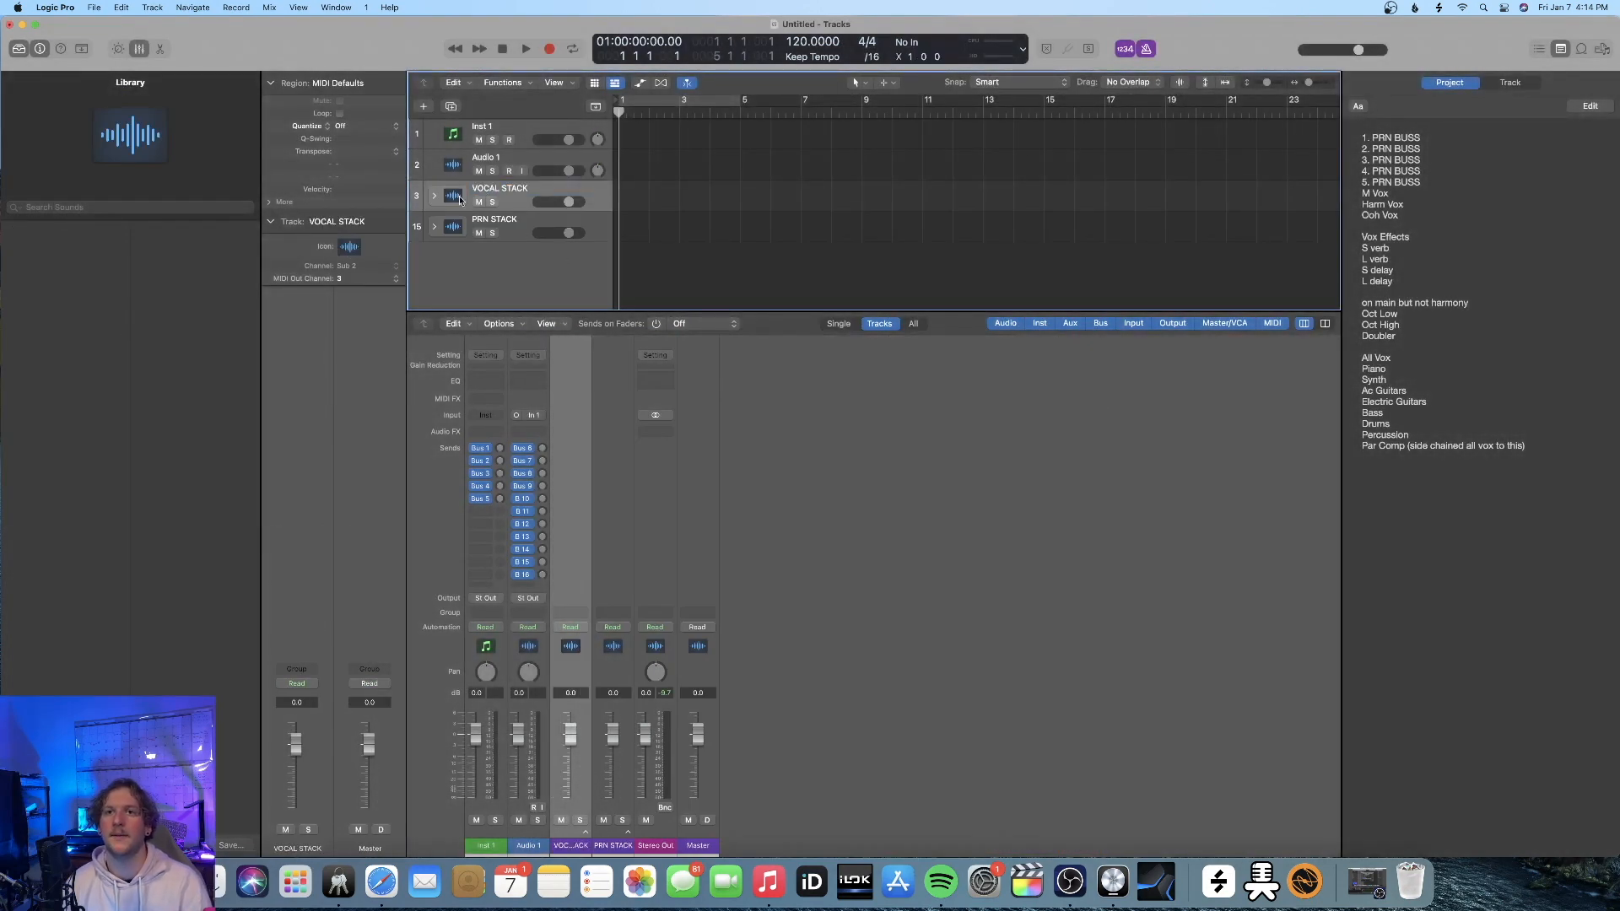
pyautogui.click(351, 248)
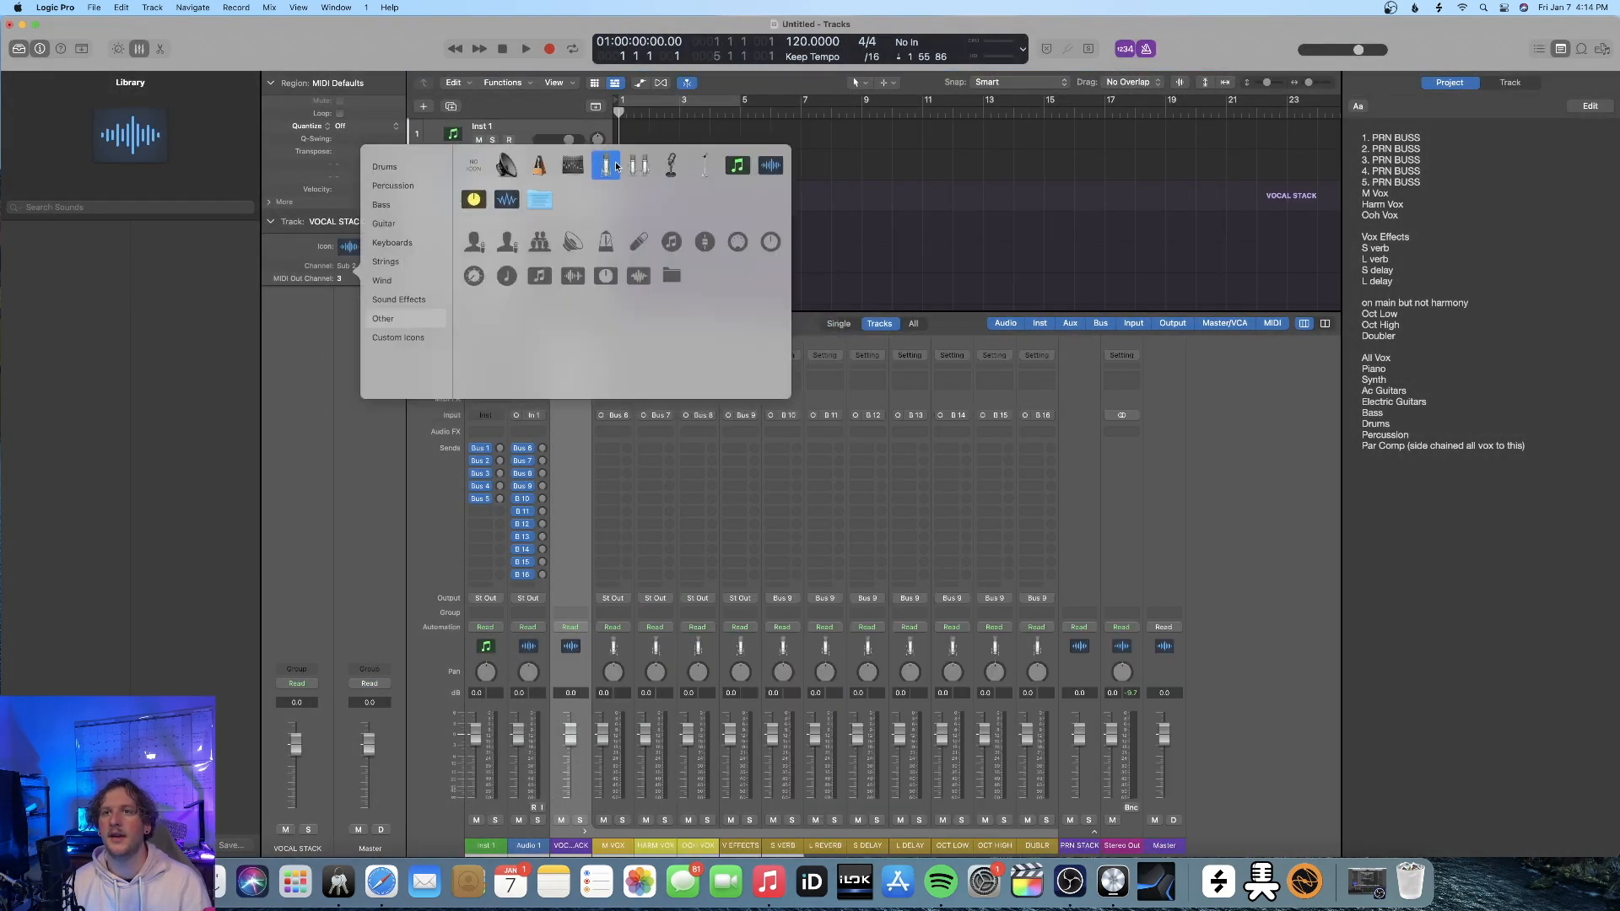
pyautogui.click(639, 165)
# Give PRN STACK the yellow knob icon, place it above VOCAL STACK and briefly check its PRN 1 to PRN 5 tracks
pyautogui.moveTo(458, 231); pyautogui.dragTo(458, 212)
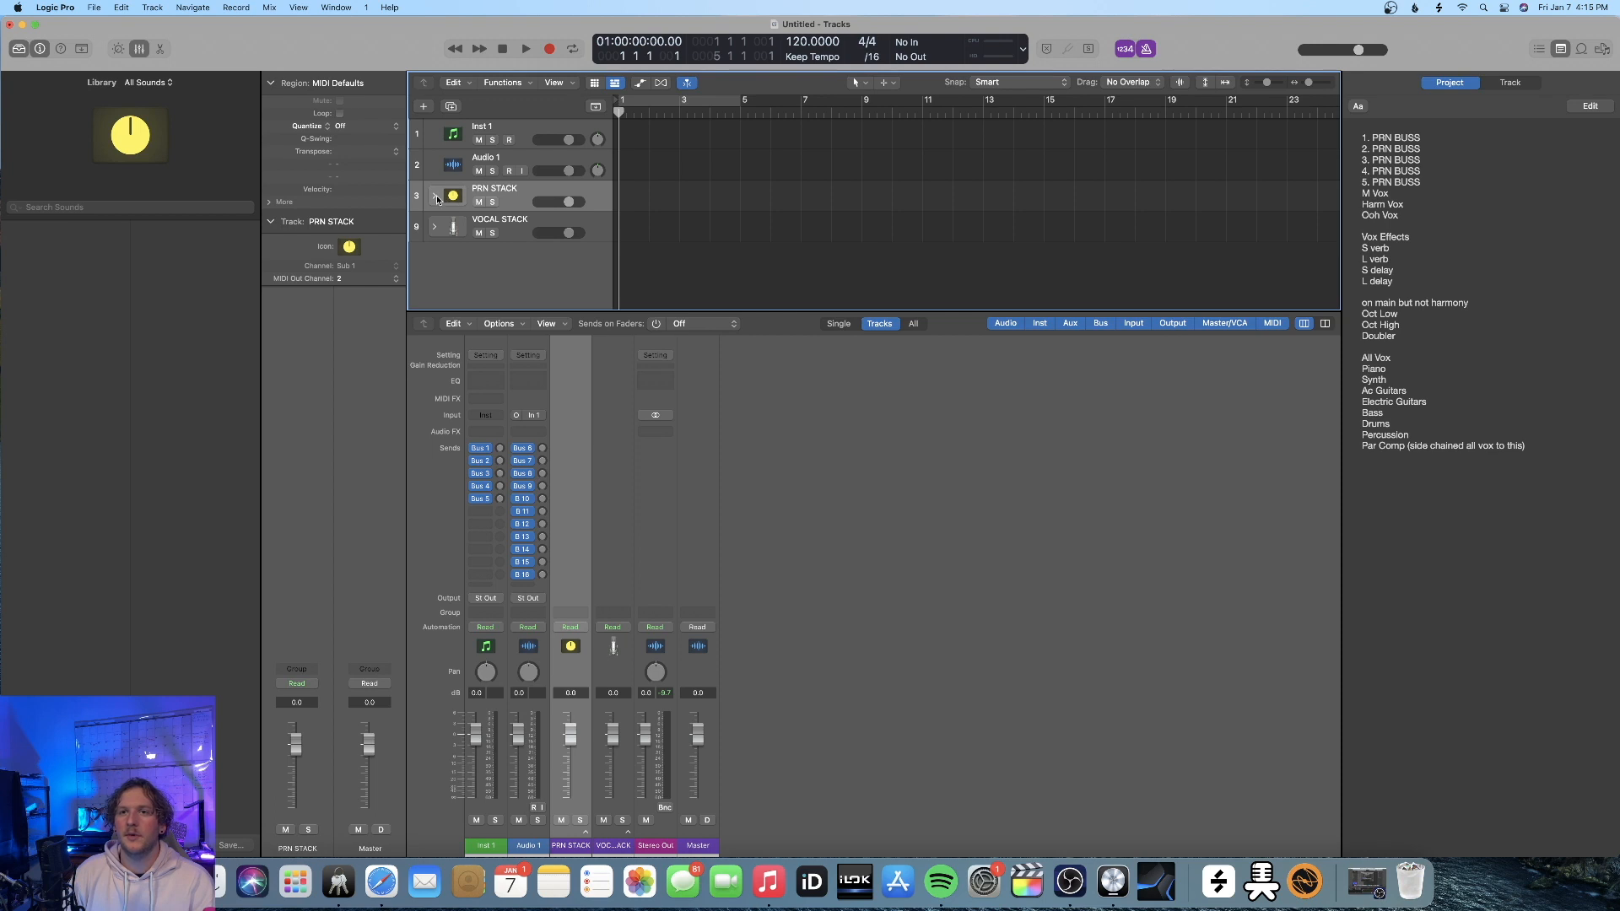
pyautogui.click(436, 197)
pyautogui.scroll(-2, 435, 192)
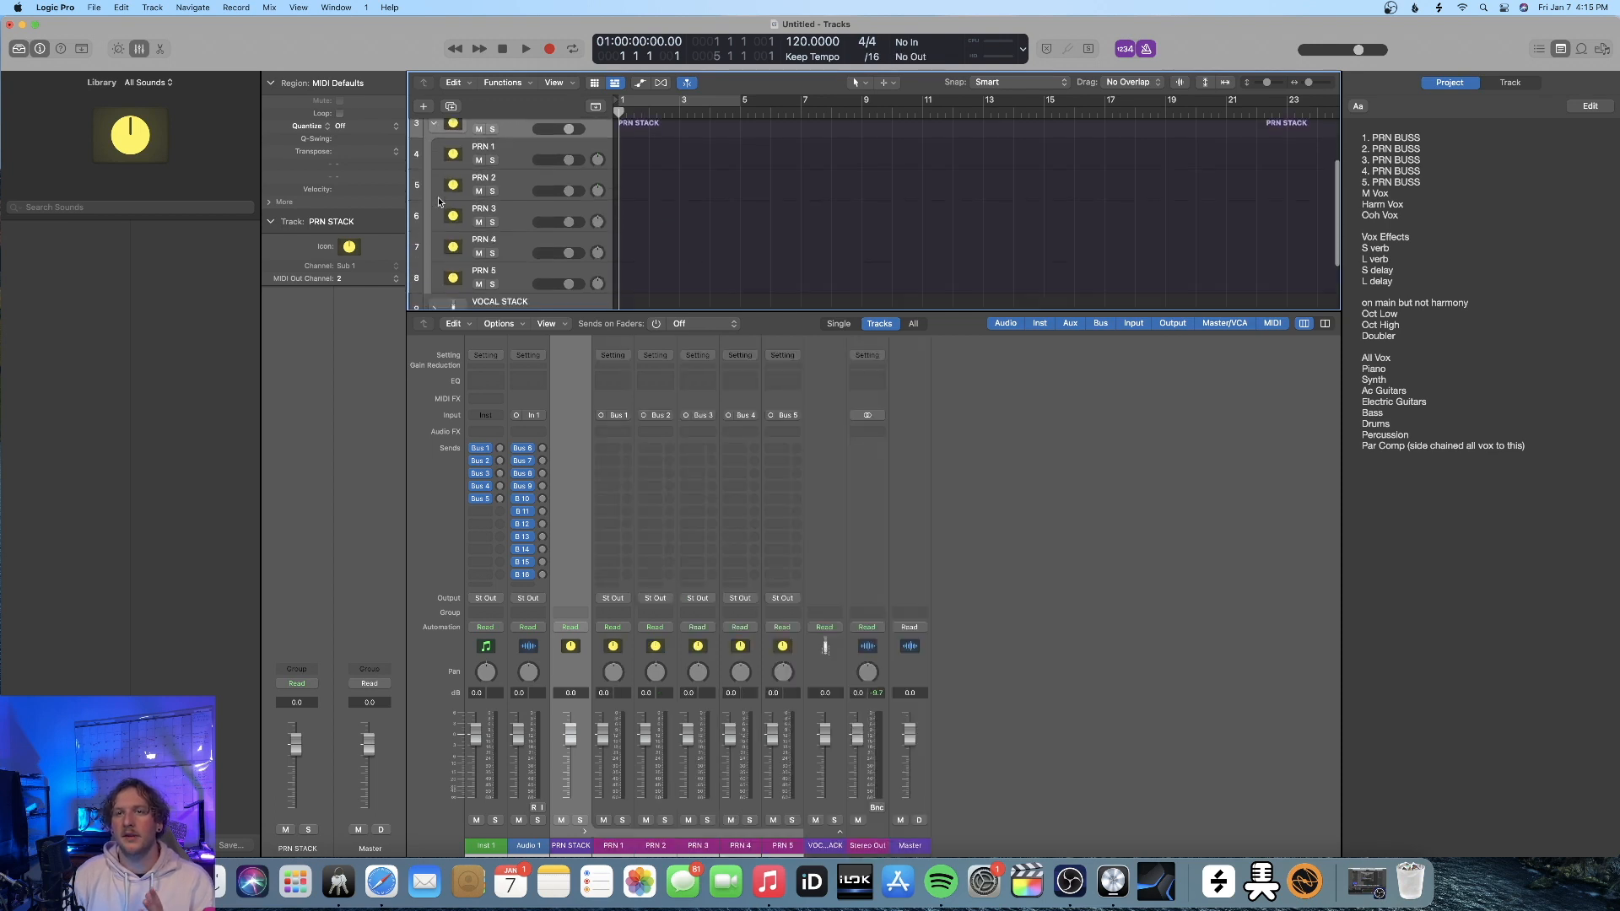
pyautogui.click(435, 166)
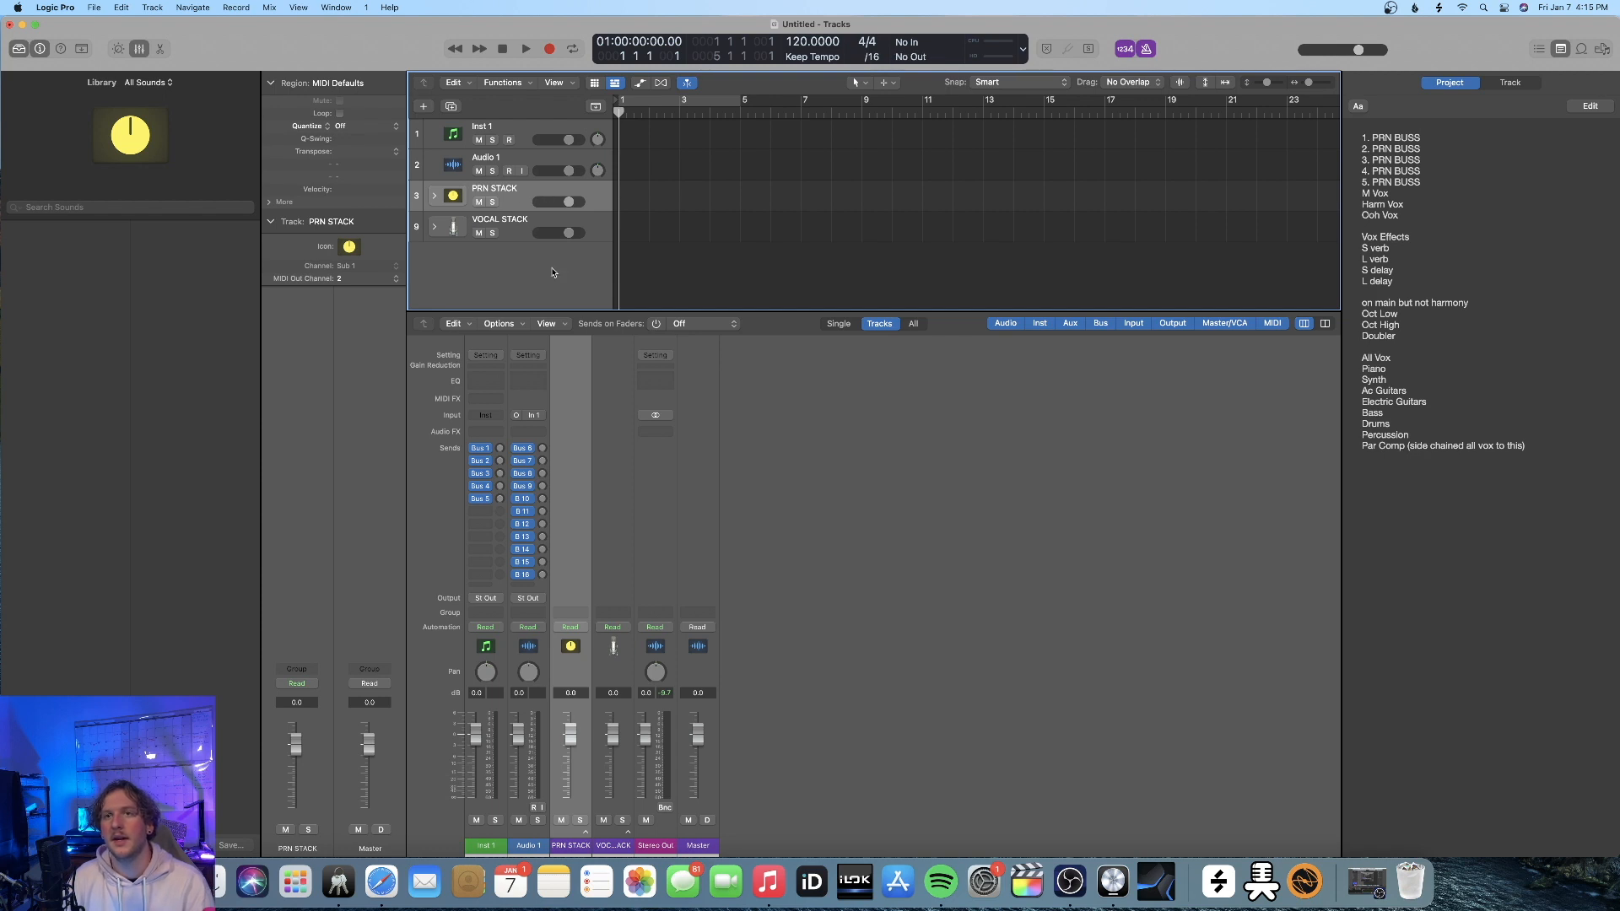
# Create one new audio track directly below Audio 1
pyautogui.click(529, 164)
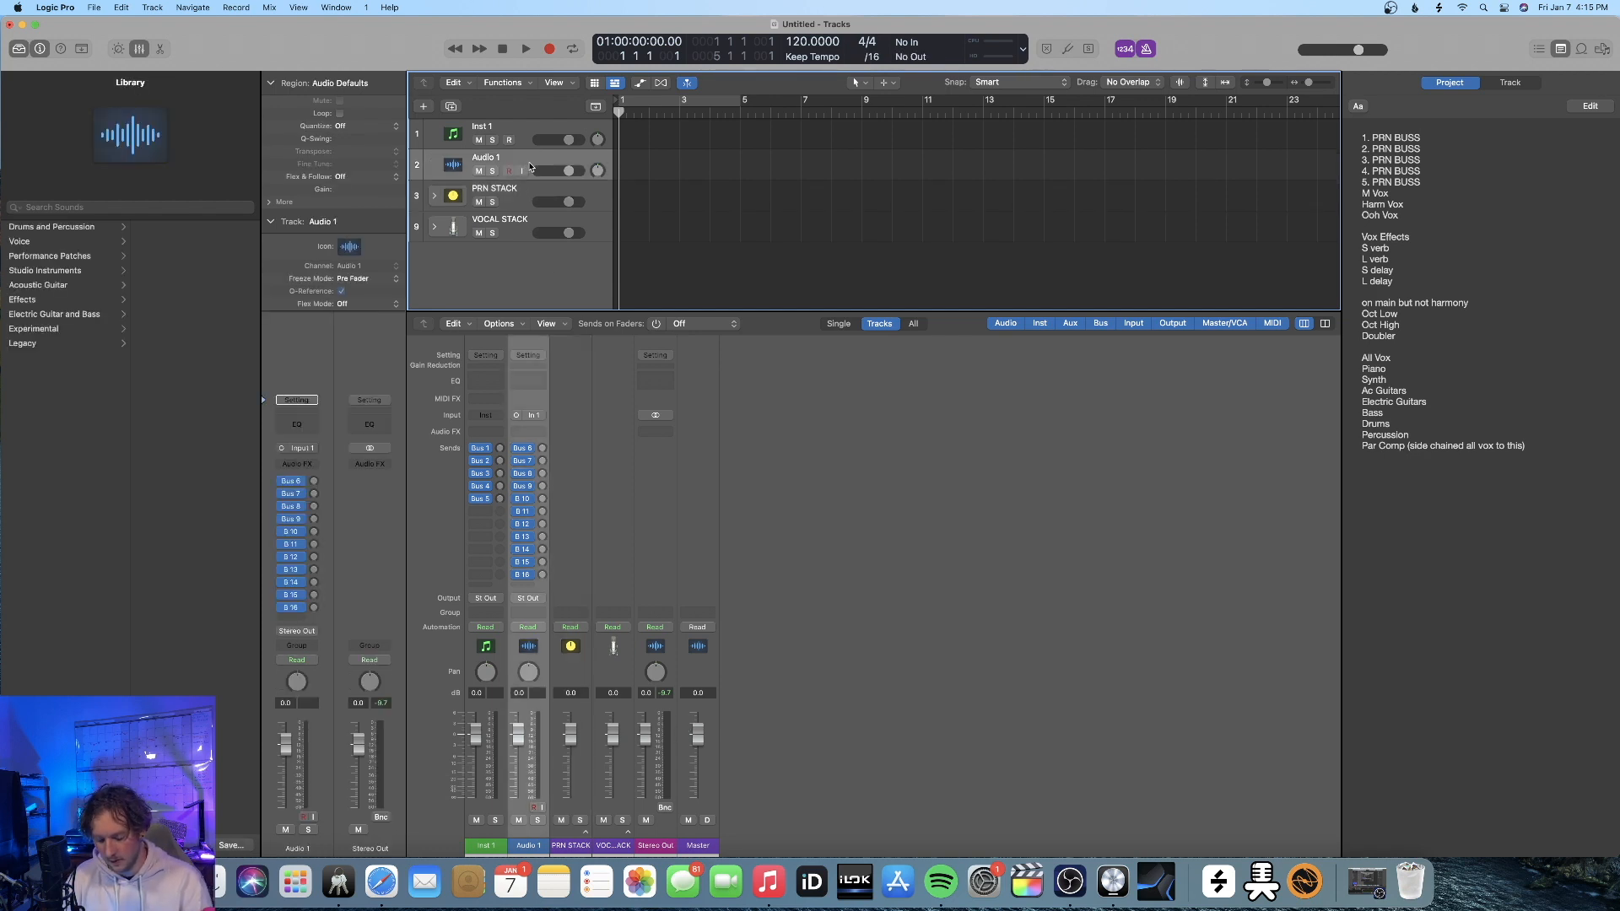
pyautogui.press('alt+super+n')
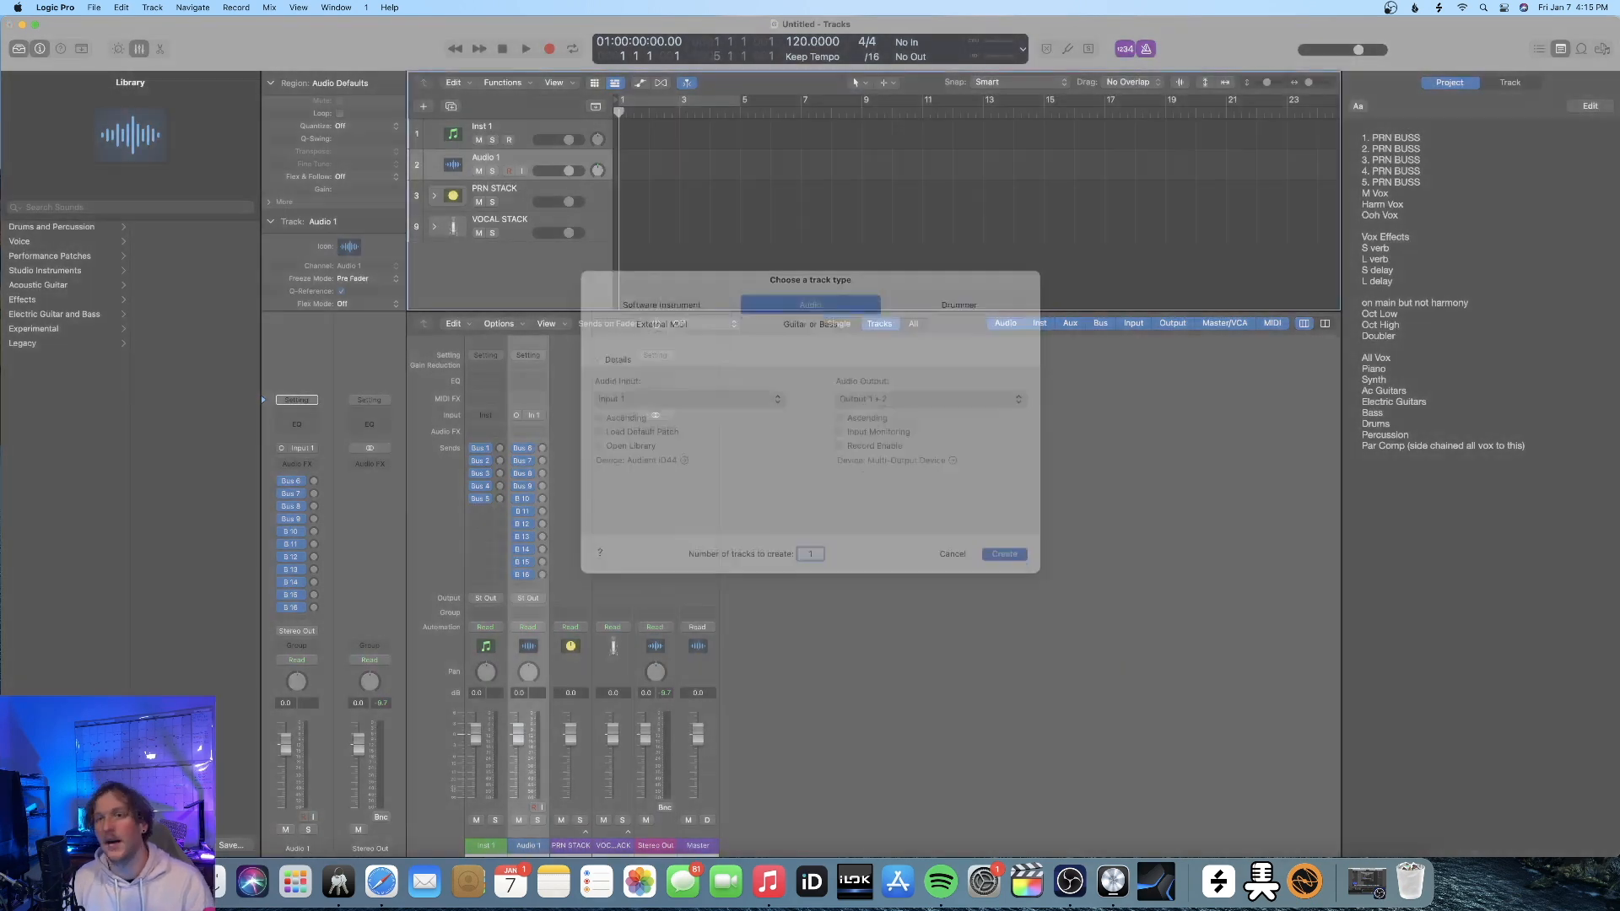
pyautogui.press('Return')
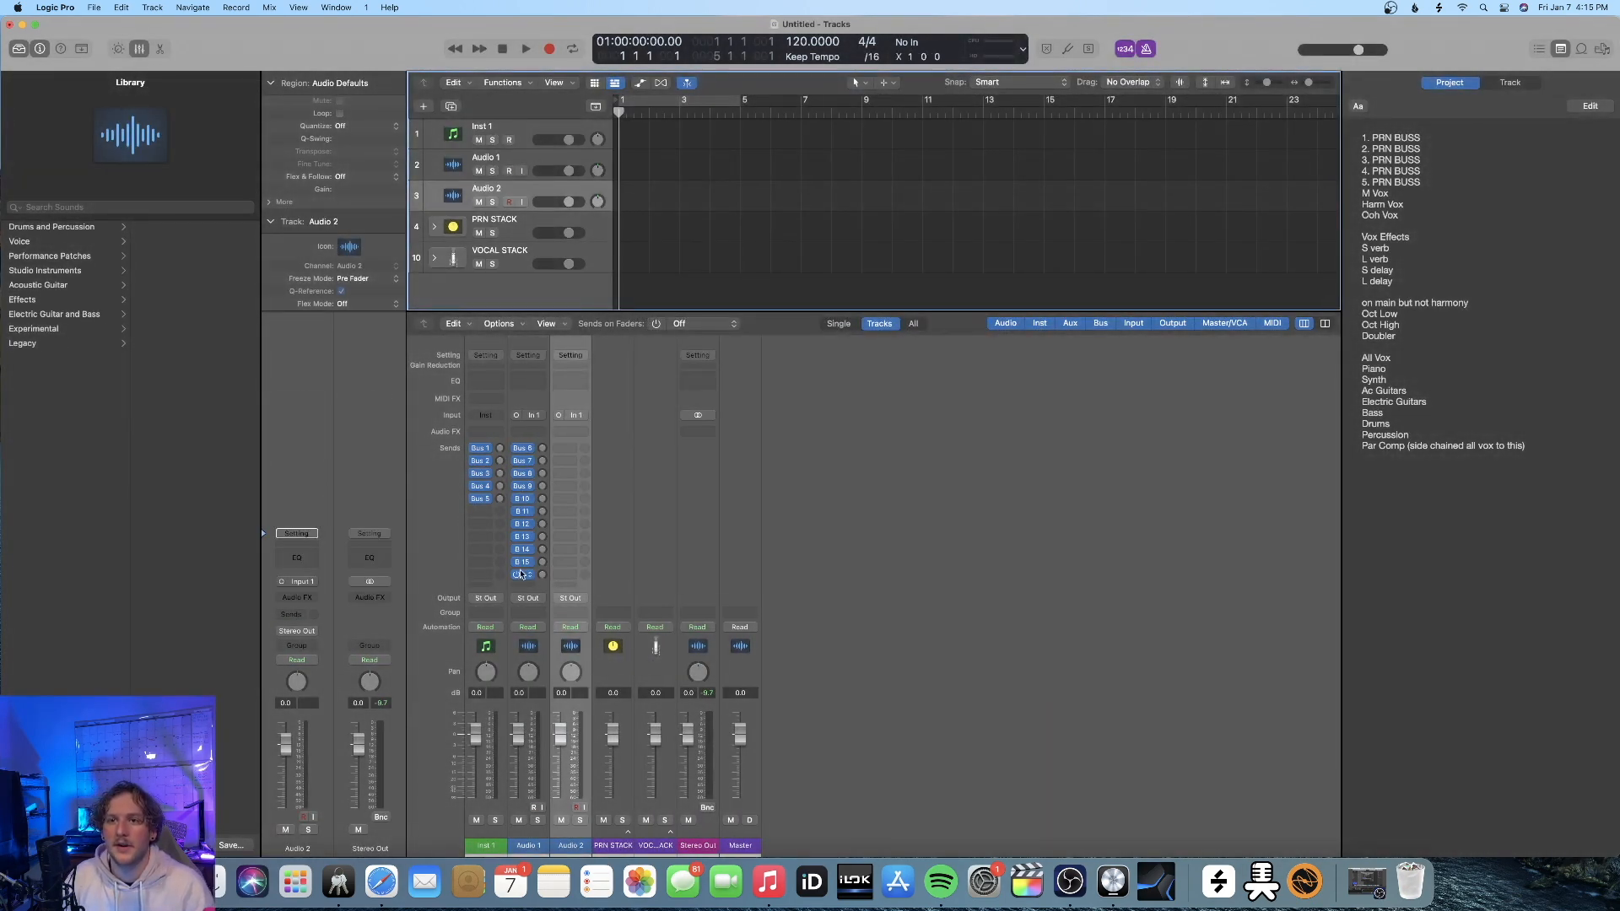
# Add sends to Bus 17, 18, 19, 20 and 21 on the Audio 2 channel strip
pyautogui.click(572, 448)
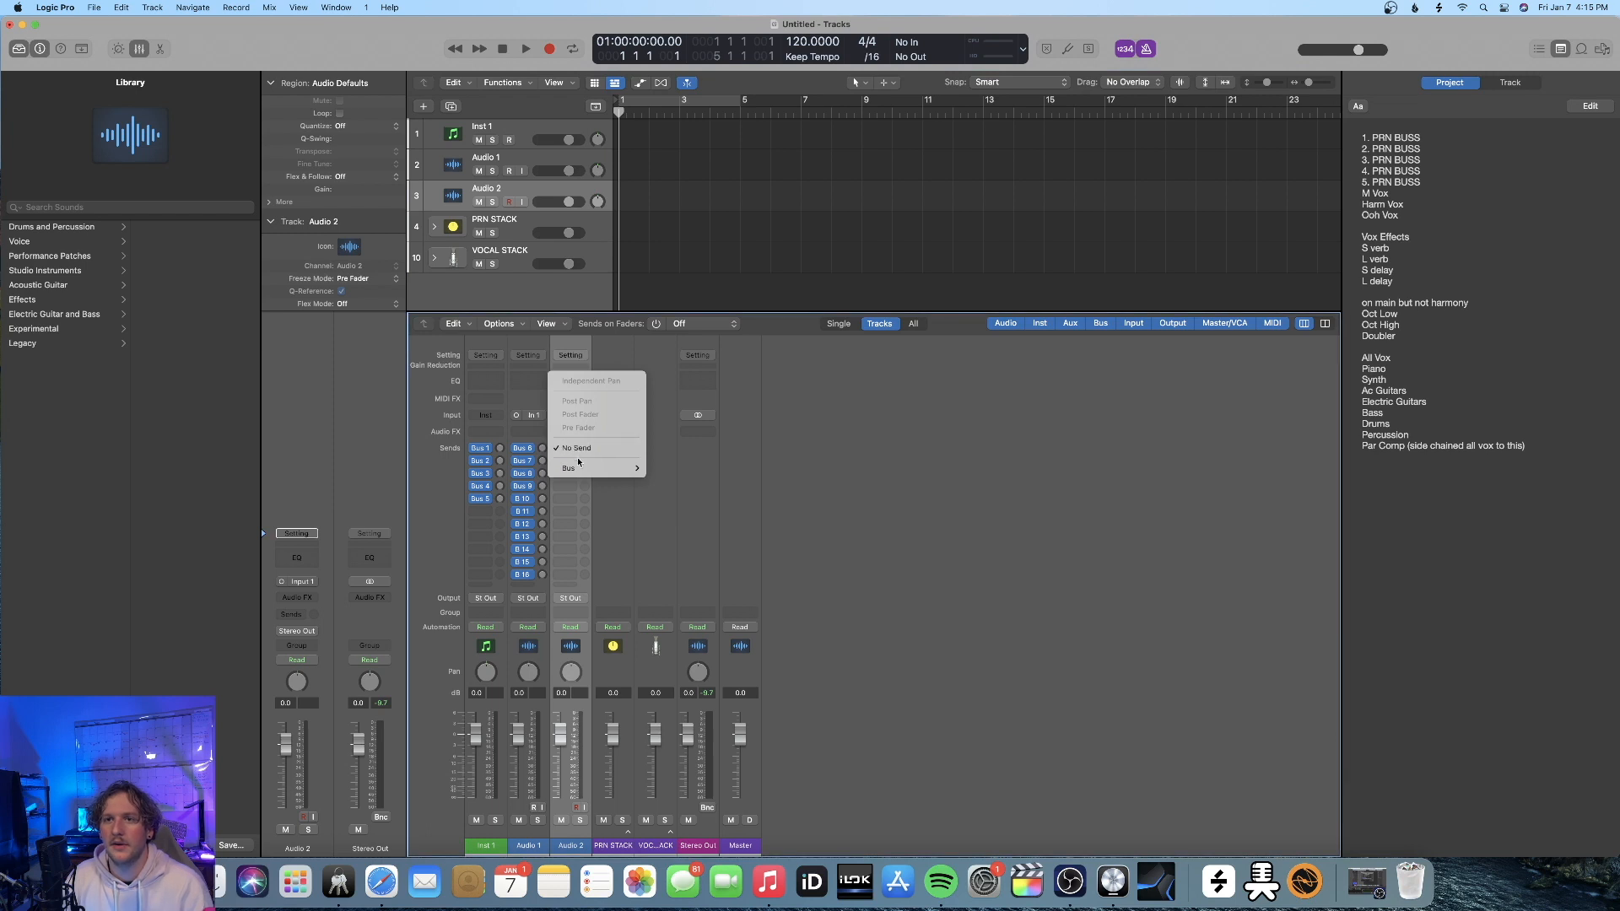
pyautogui.moveTo(578, 475)
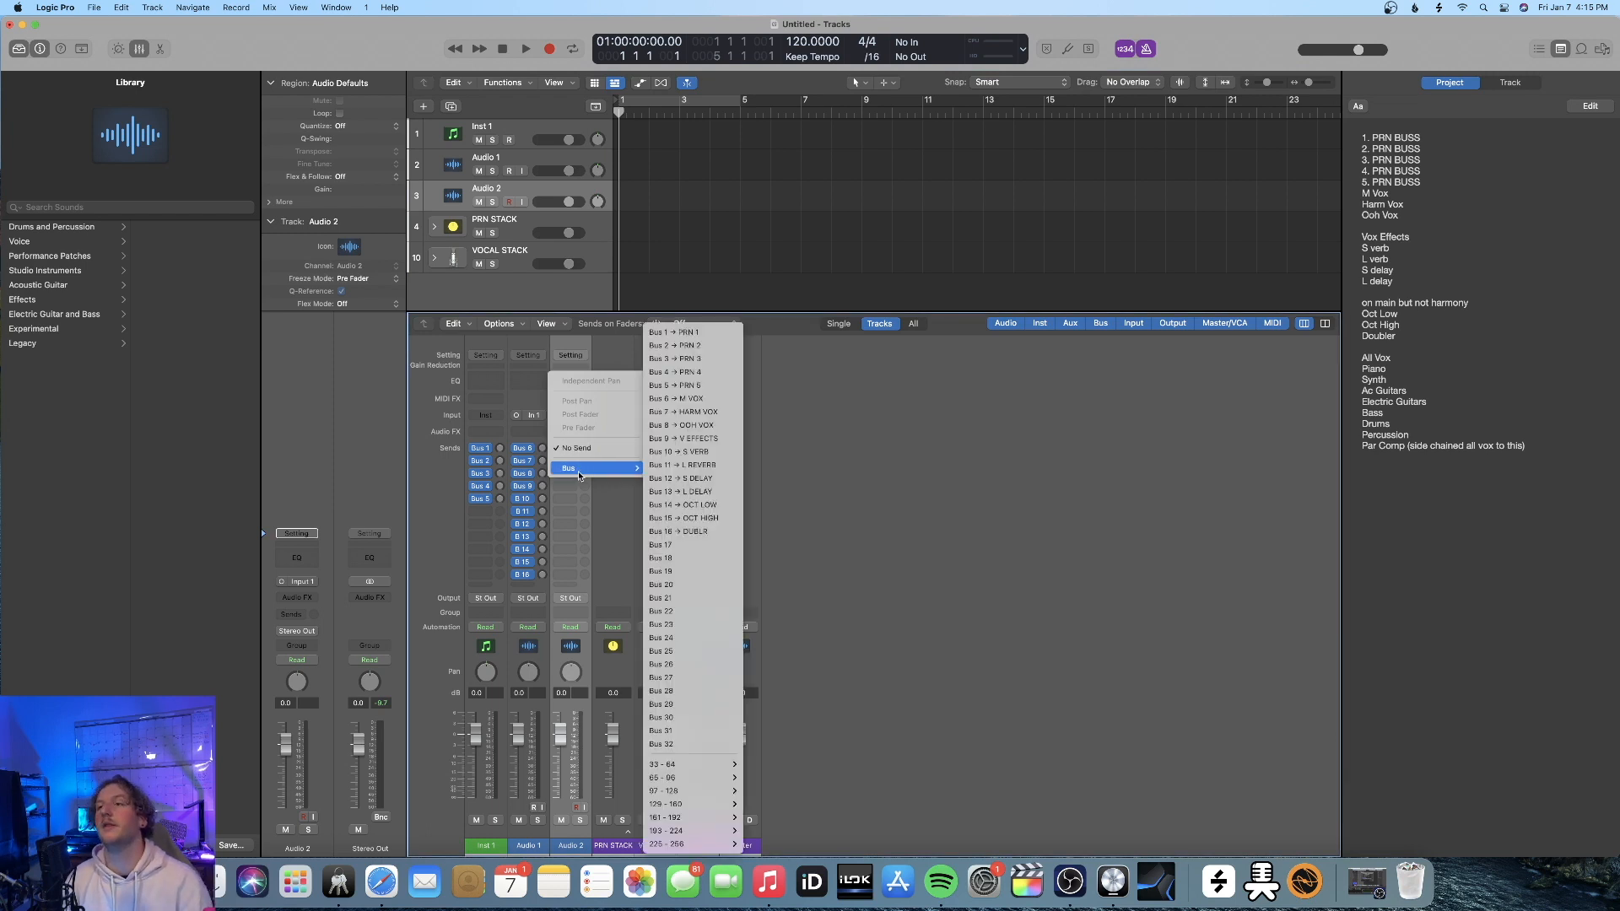
pyautogui.click(661, 544)
pyautogui.click(572, 461)
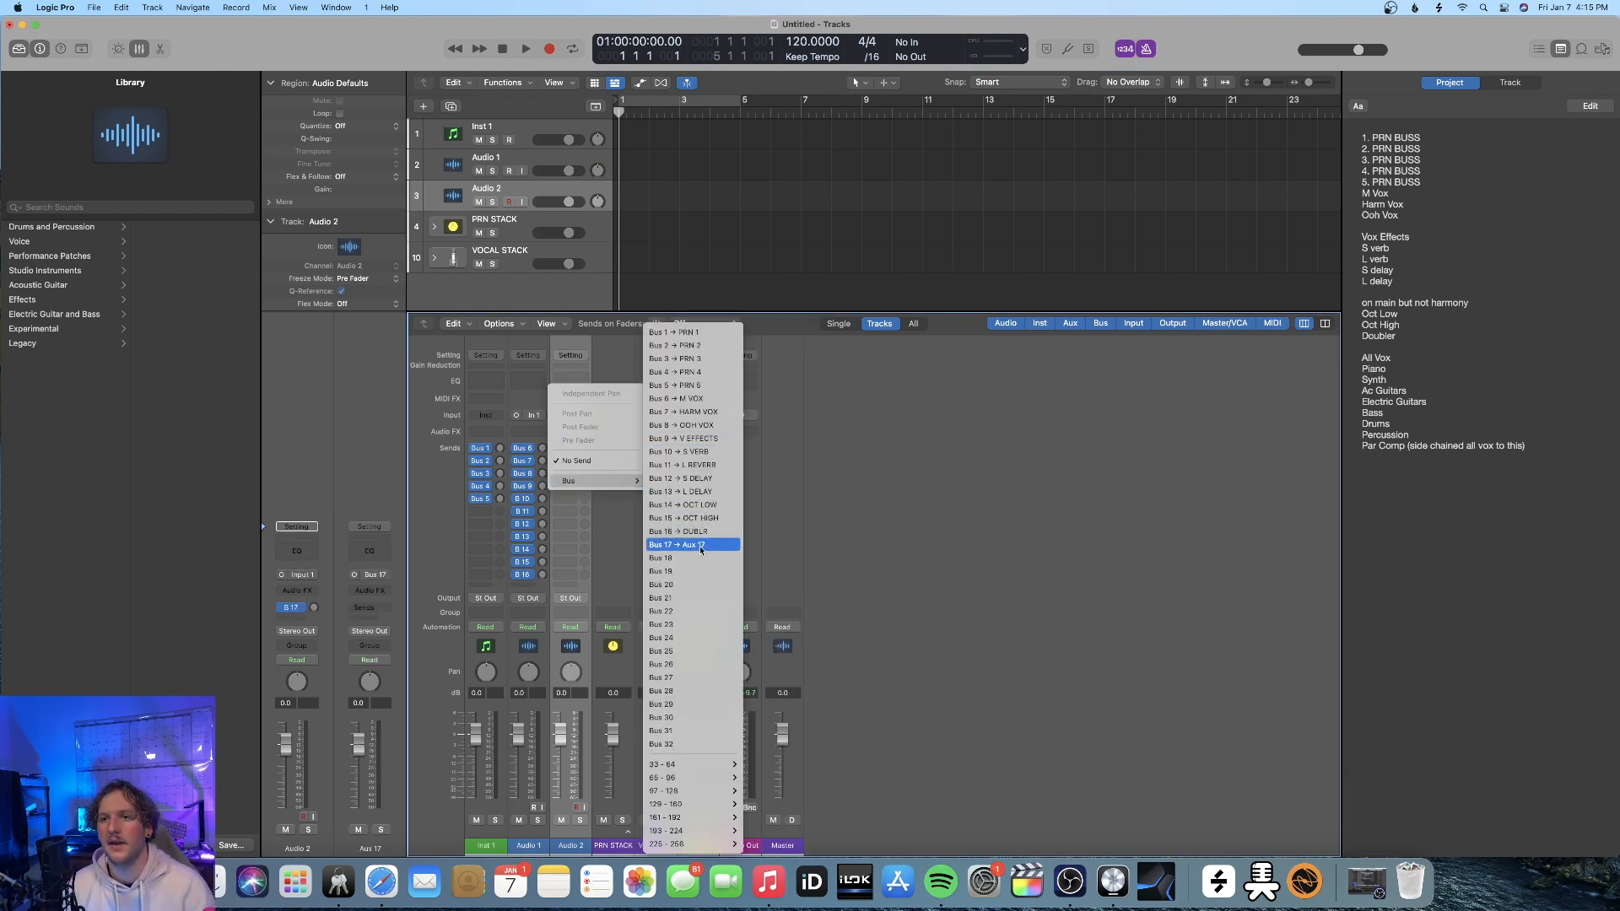
pyautogui.click(691, 558)
pyautogui.click(572, 473)
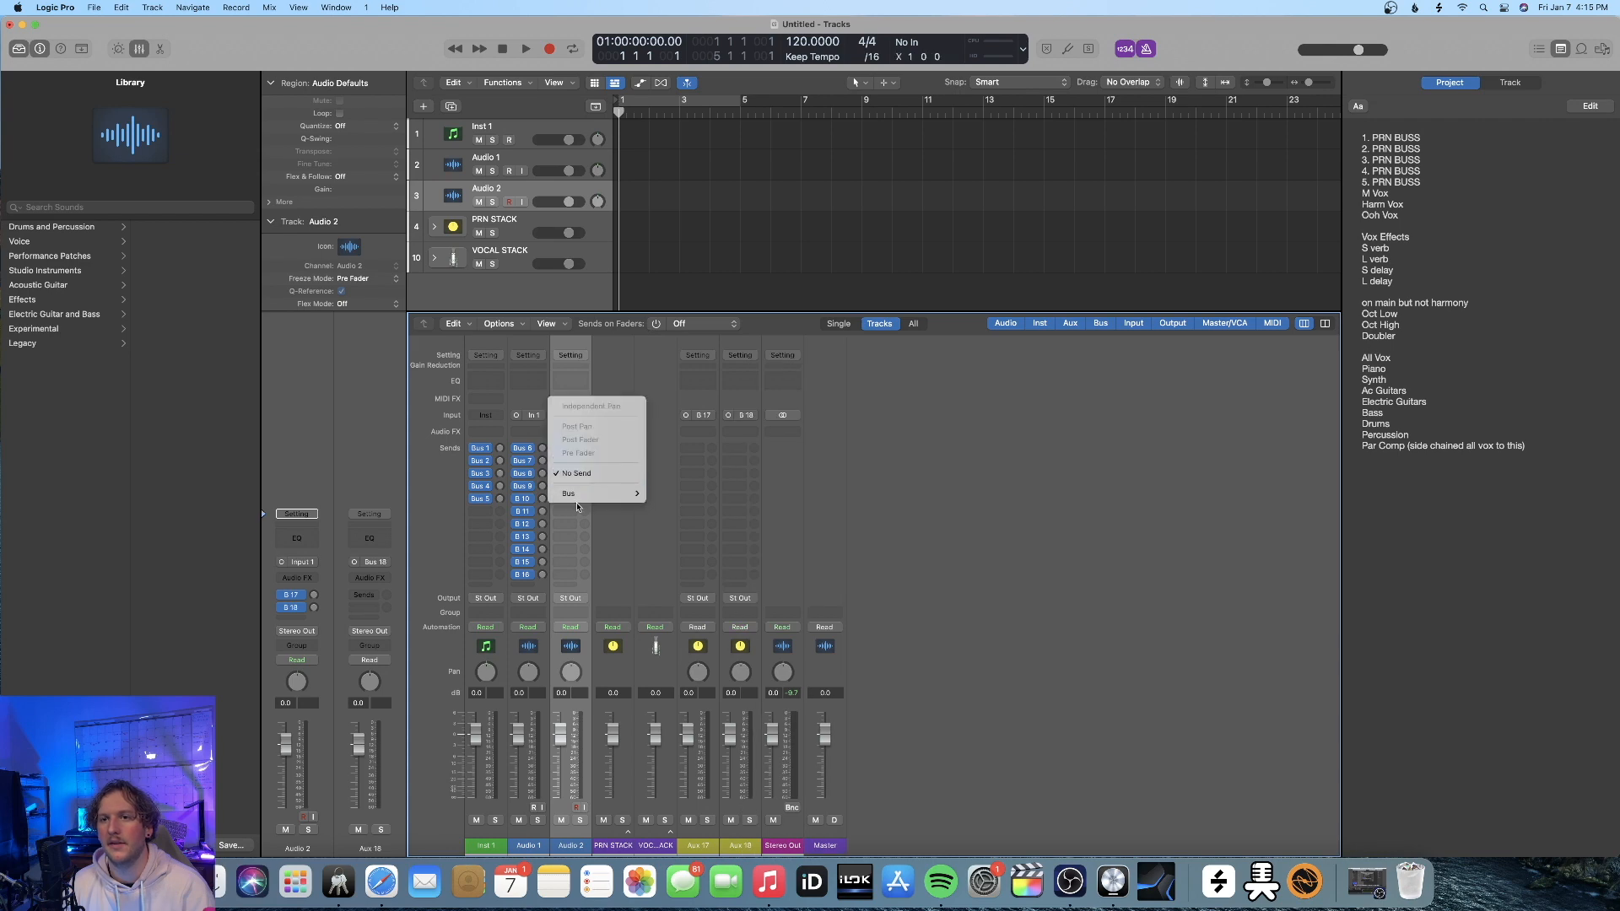
pyautogui.moveTo(593, 498)
pyautogui.click(661, 571)
pyautogui.click(572, 486)
pyautogui.click(661, 585)
pyautogui.click(572, 498)
pyautogui.click(660, 598)
# Add further sends to Bus 22, 23, 24 and 25 on the Audio 2 channel strip
pyautogui.click(572, 511)
pyautogui.moveTo(593, 532)
pyautogui.click(667, 612)
pyautogui.click(572, 524)
pyautogui.click(661, 624)
pyautogui.click(573, 537)
pyautogui.click(660, 638)
pyautogui.click(572, 549)
pyautogui.click(661, 651)
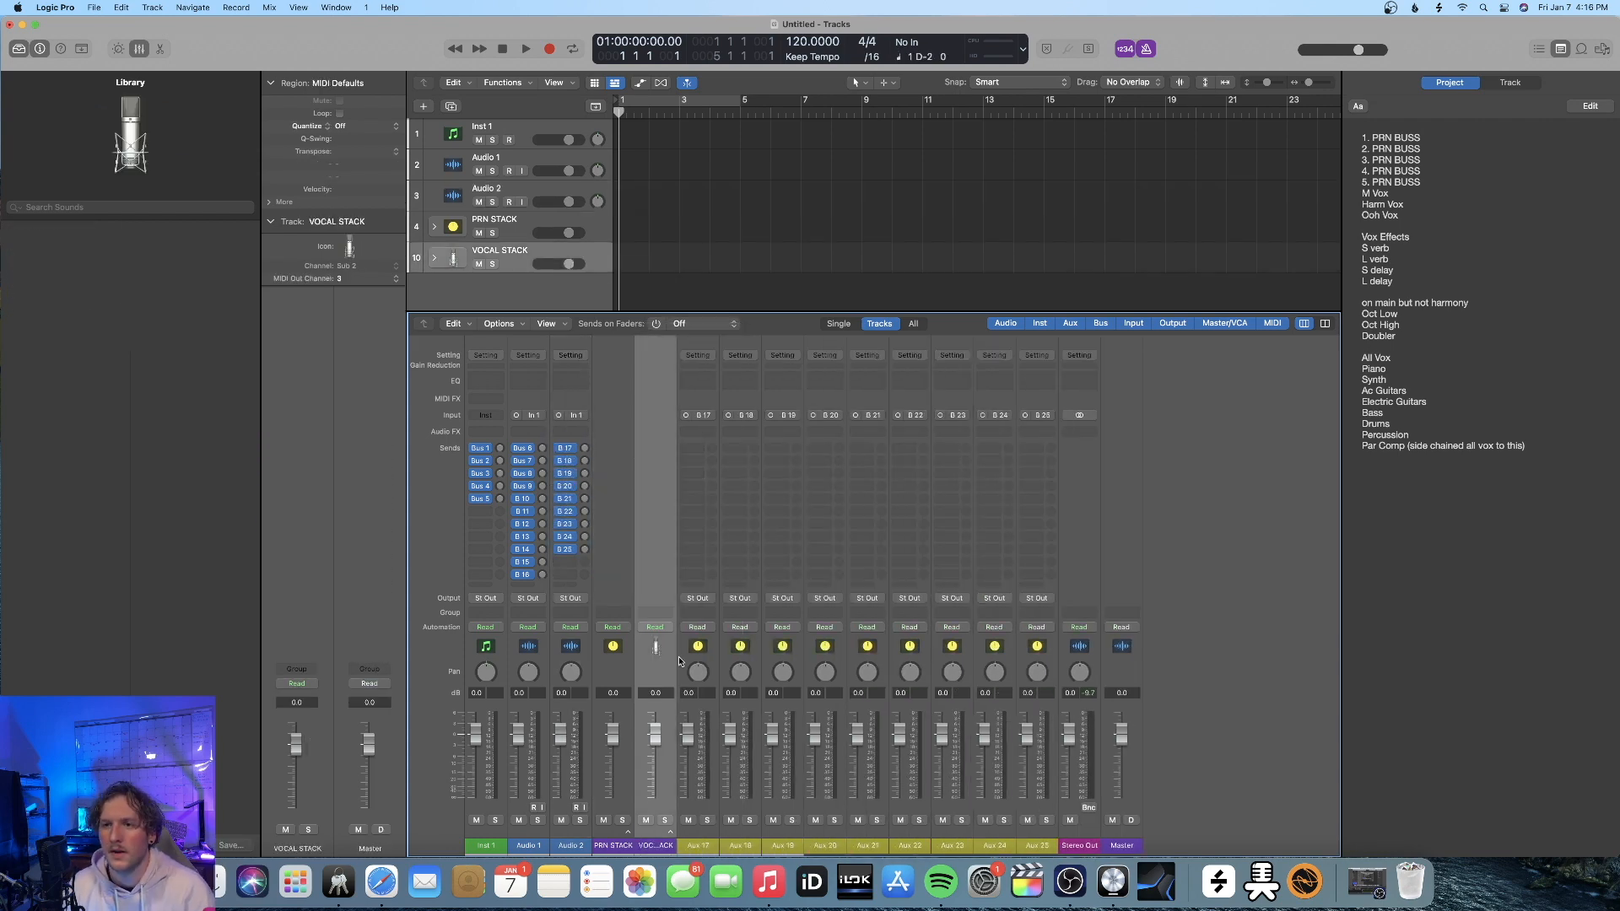
# Assign a red channel strip color to the Aux 17 through Aux 25 channel strips
pyautogui.click(698, 647)
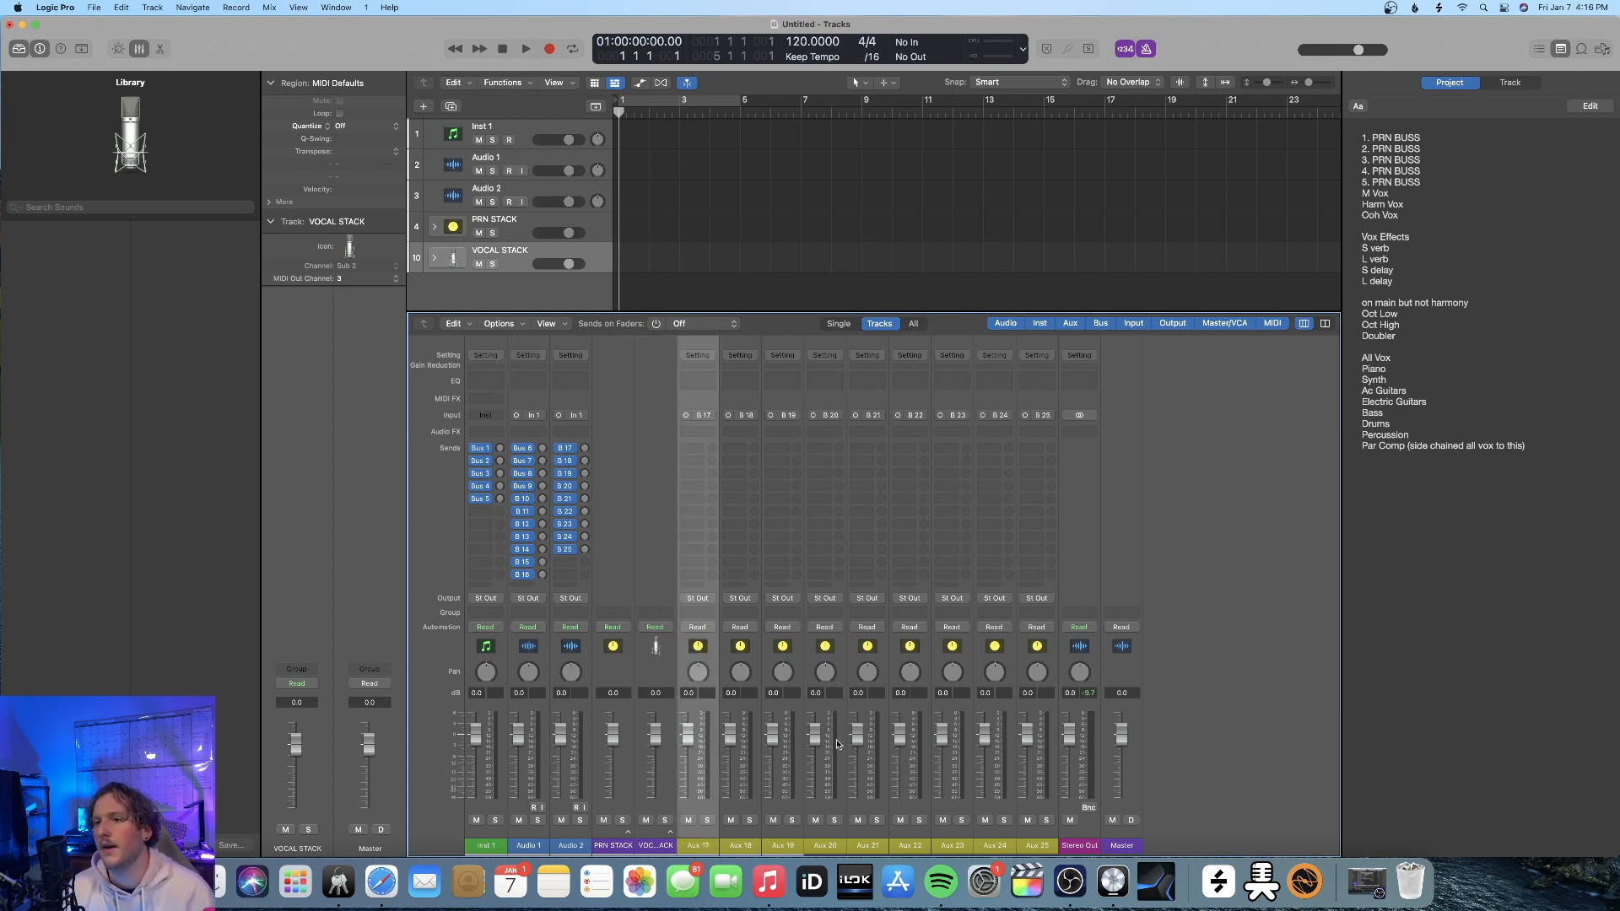
pyautogui.keyDown('shift'); pyautogui.click(1039, 800); pyautogui.keyUp('shift')
pyautogui.rightClick(1039, 800)
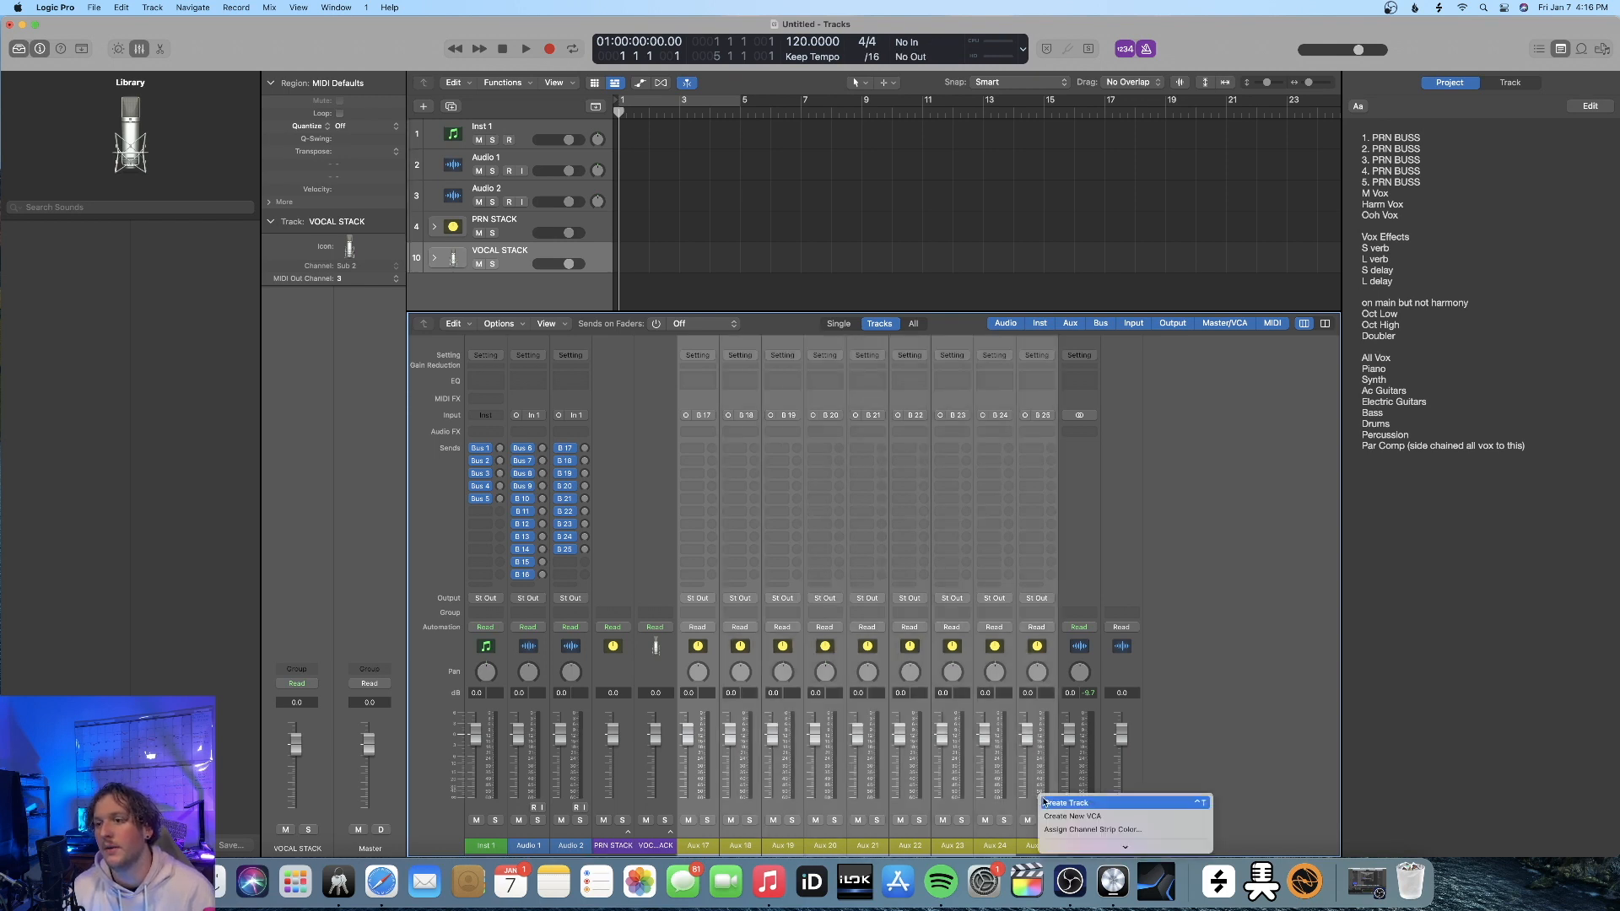
pyautogui.click(1064, 829)
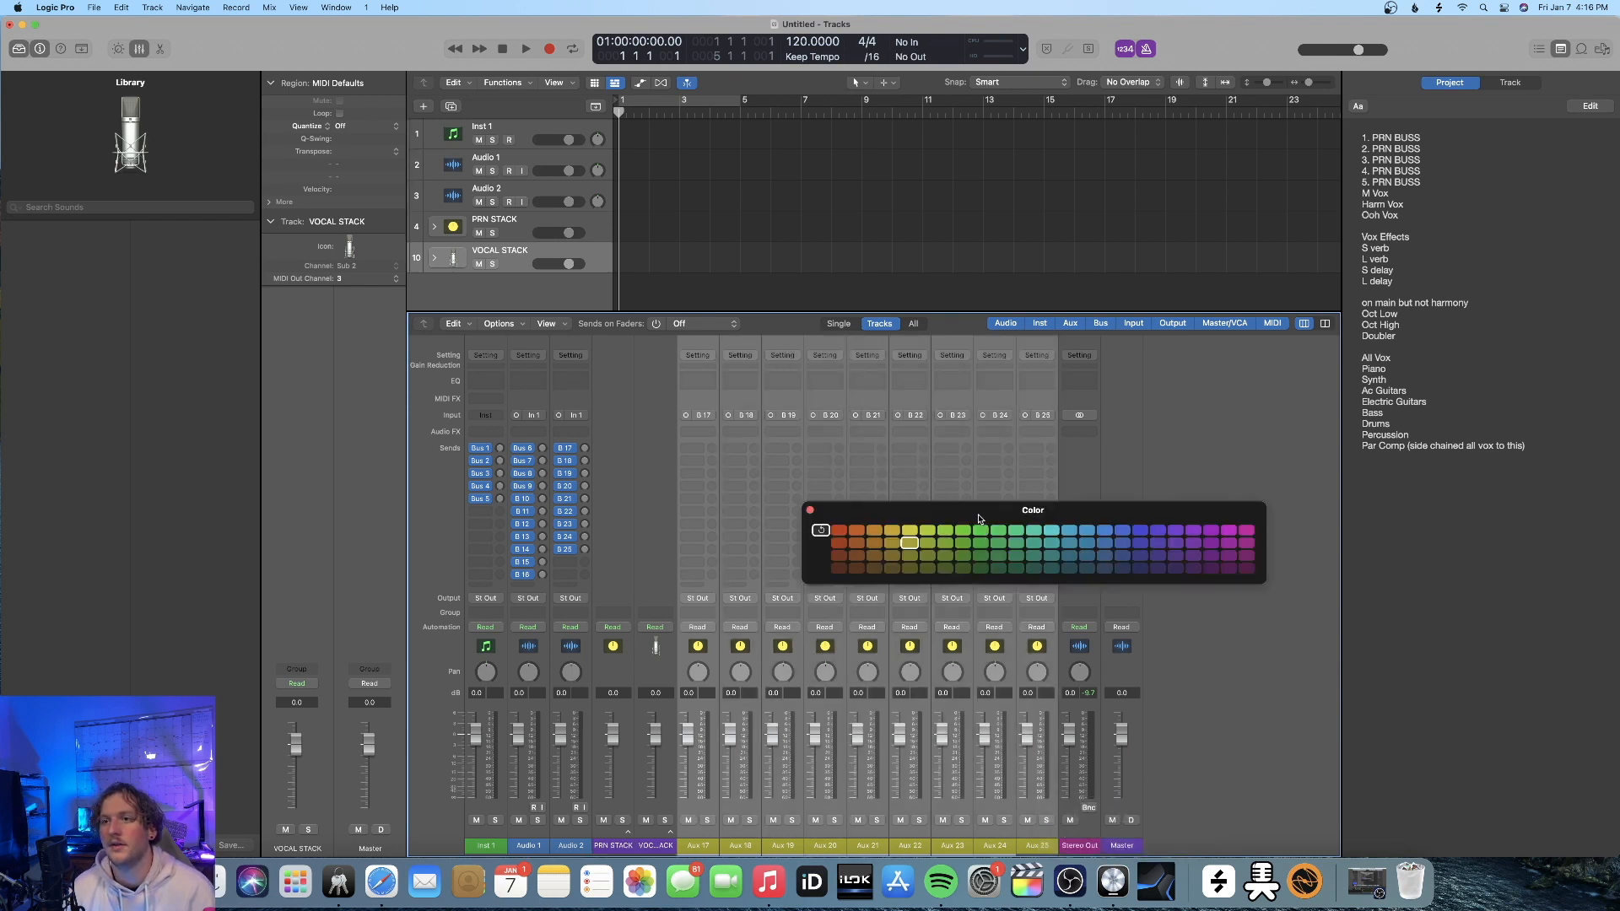
pyautogui.click(840, 531)
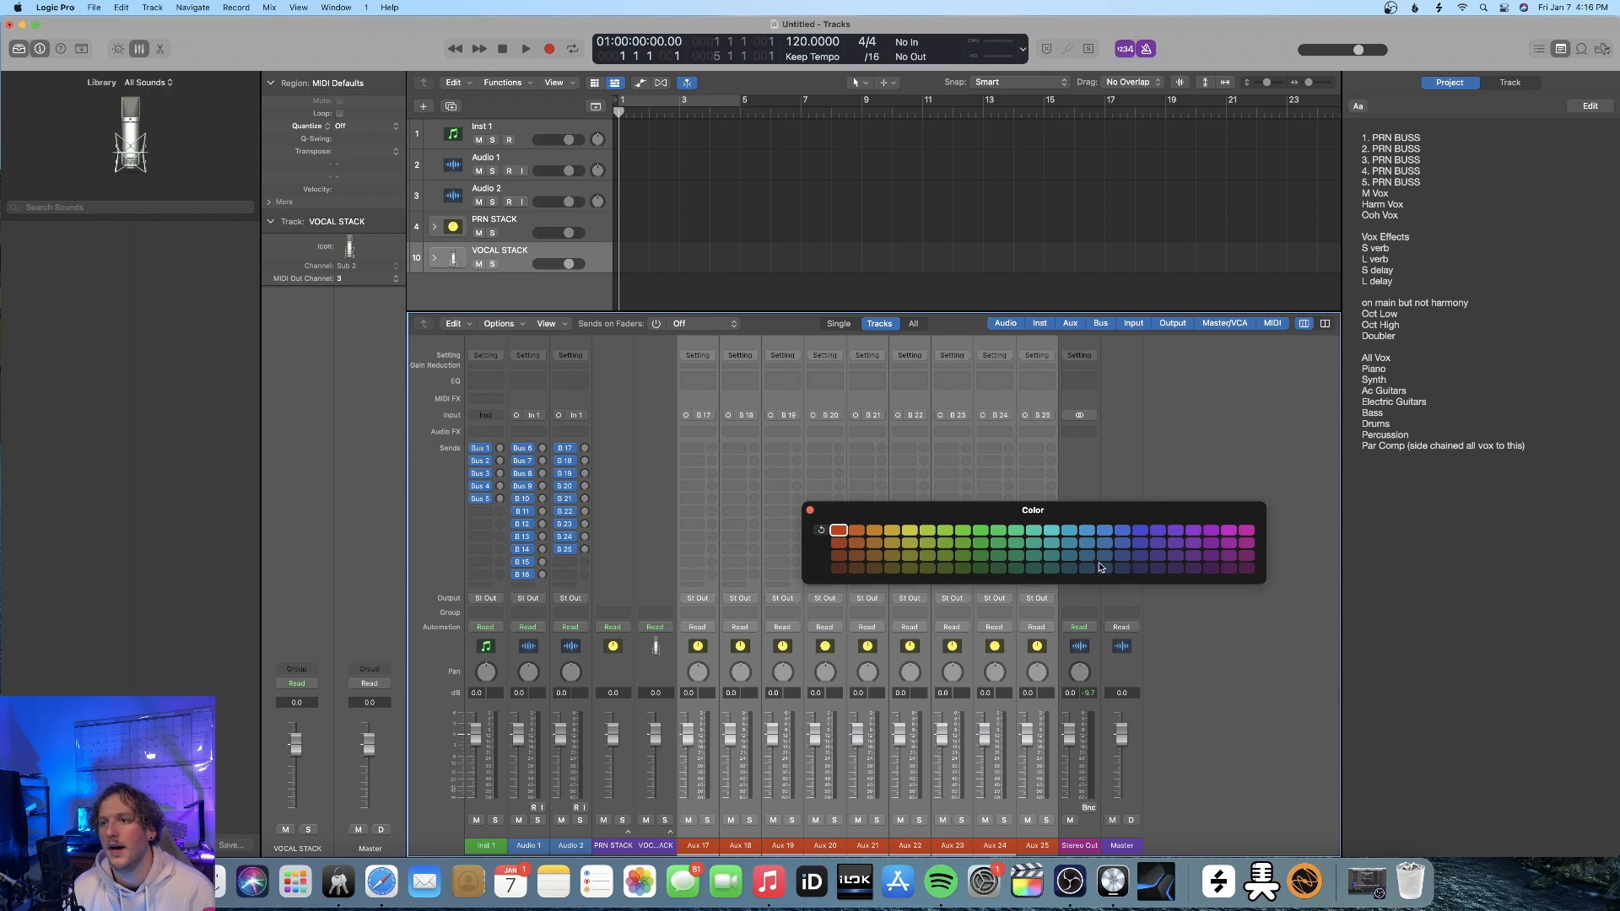
pyautogui.click(840, 543)
# Rename the first four red channel strips, starting at Aux 17, as ALL VOX, PIANO, SYNTH and AC GUITAR
pyautogui.click(698, 846)
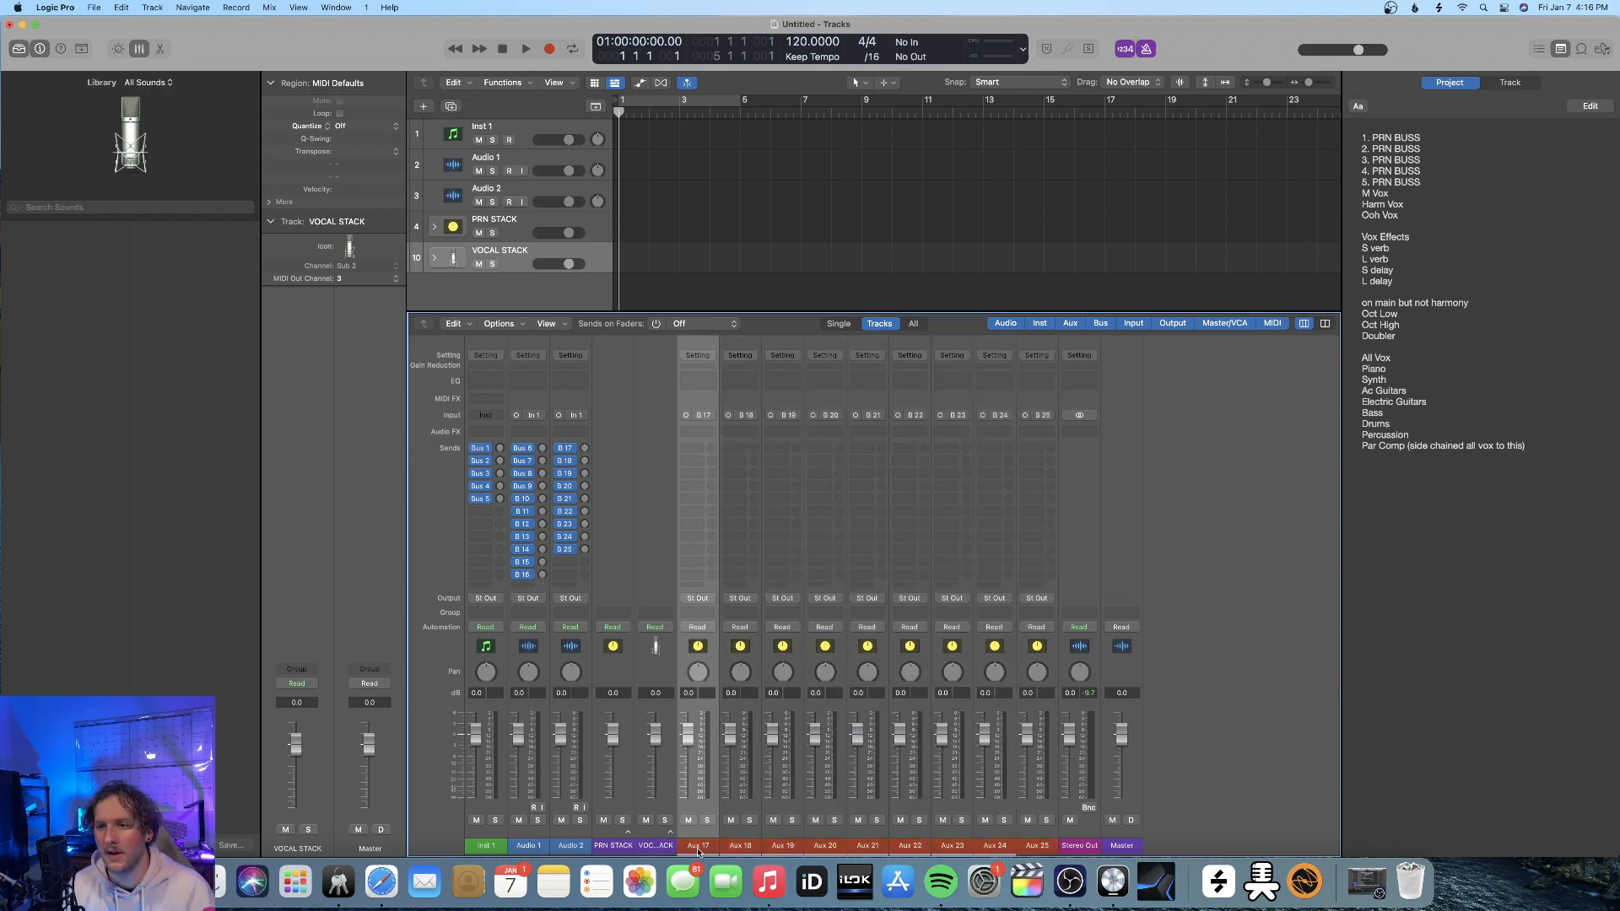
pyautogui.doubleClick(699, 847)
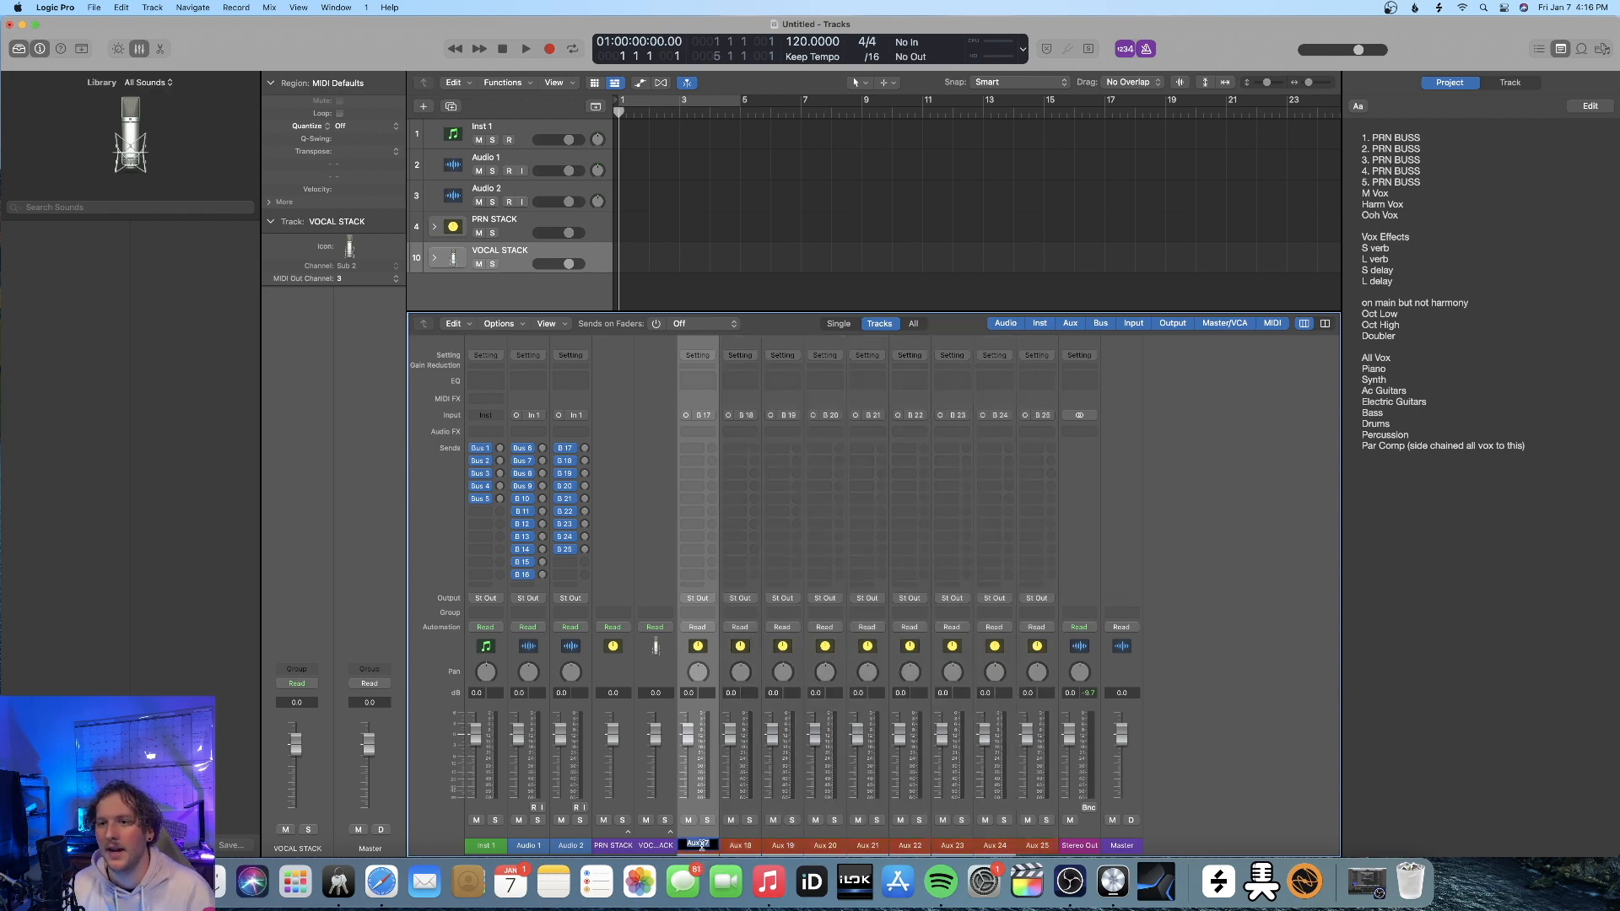
pyautogui.write('ALL VOX')
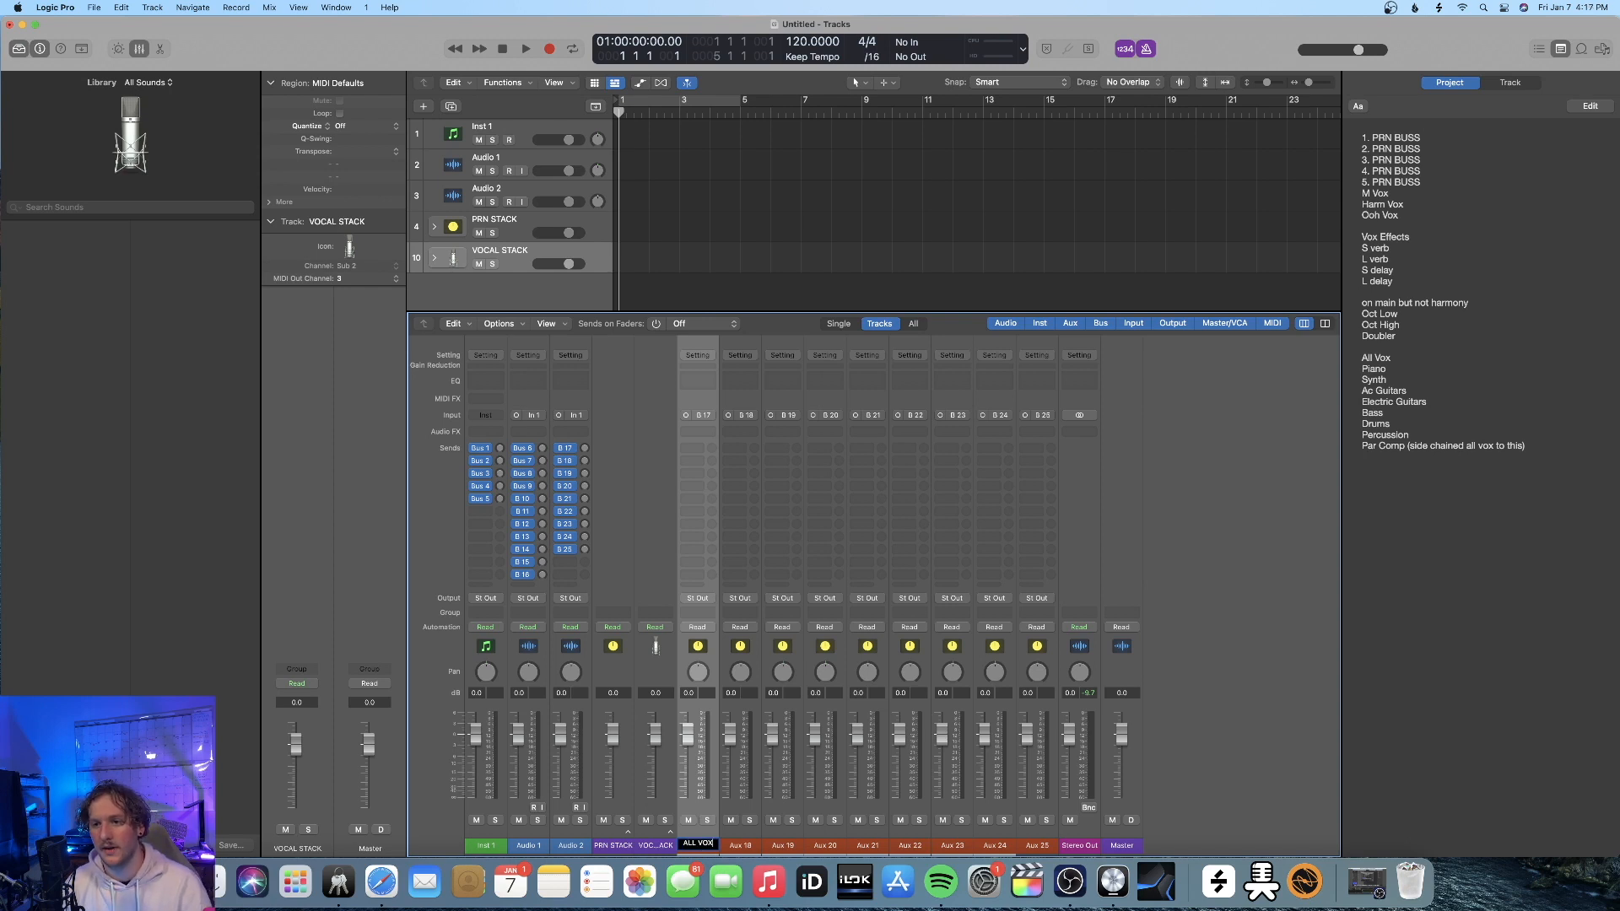
pyautogui.press('Tab')
pyautogui.write('PIANO')
pyautogui.press('Tab')
pyautogui.write('SYNTH')
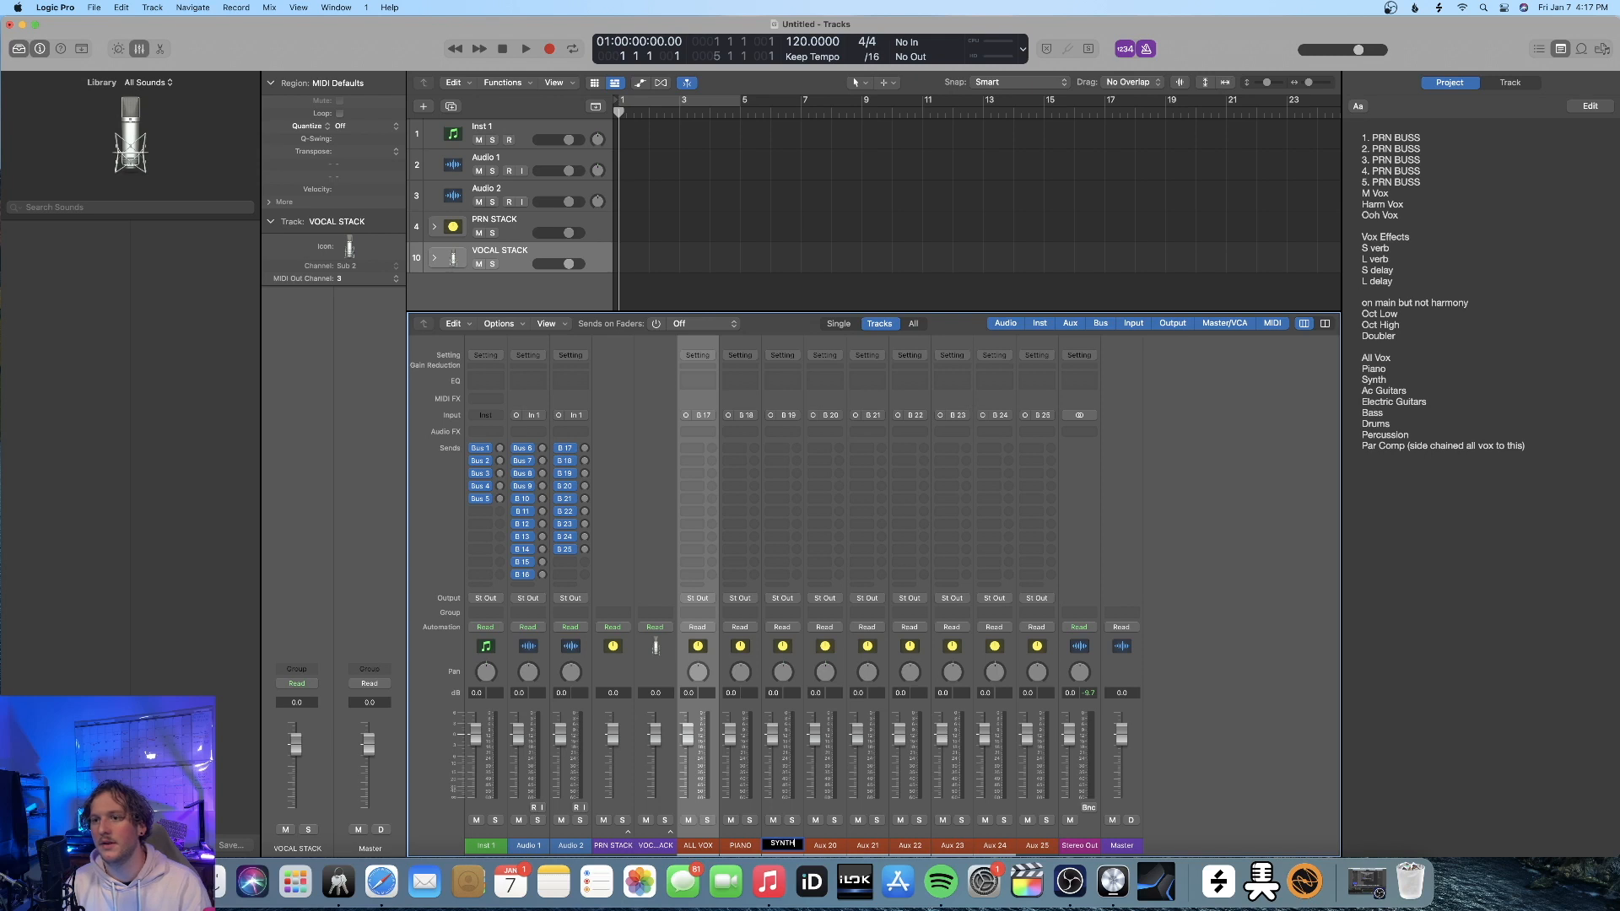
pyautogui.press('Tab')
pyautogui.write('AC GUITAR')
# Rename the remaining five red channel strips, starting at Aux 21, as E GUITAR, BASS, DRUMS, PERC and PAR COMP
pyautogui.press('Tab')
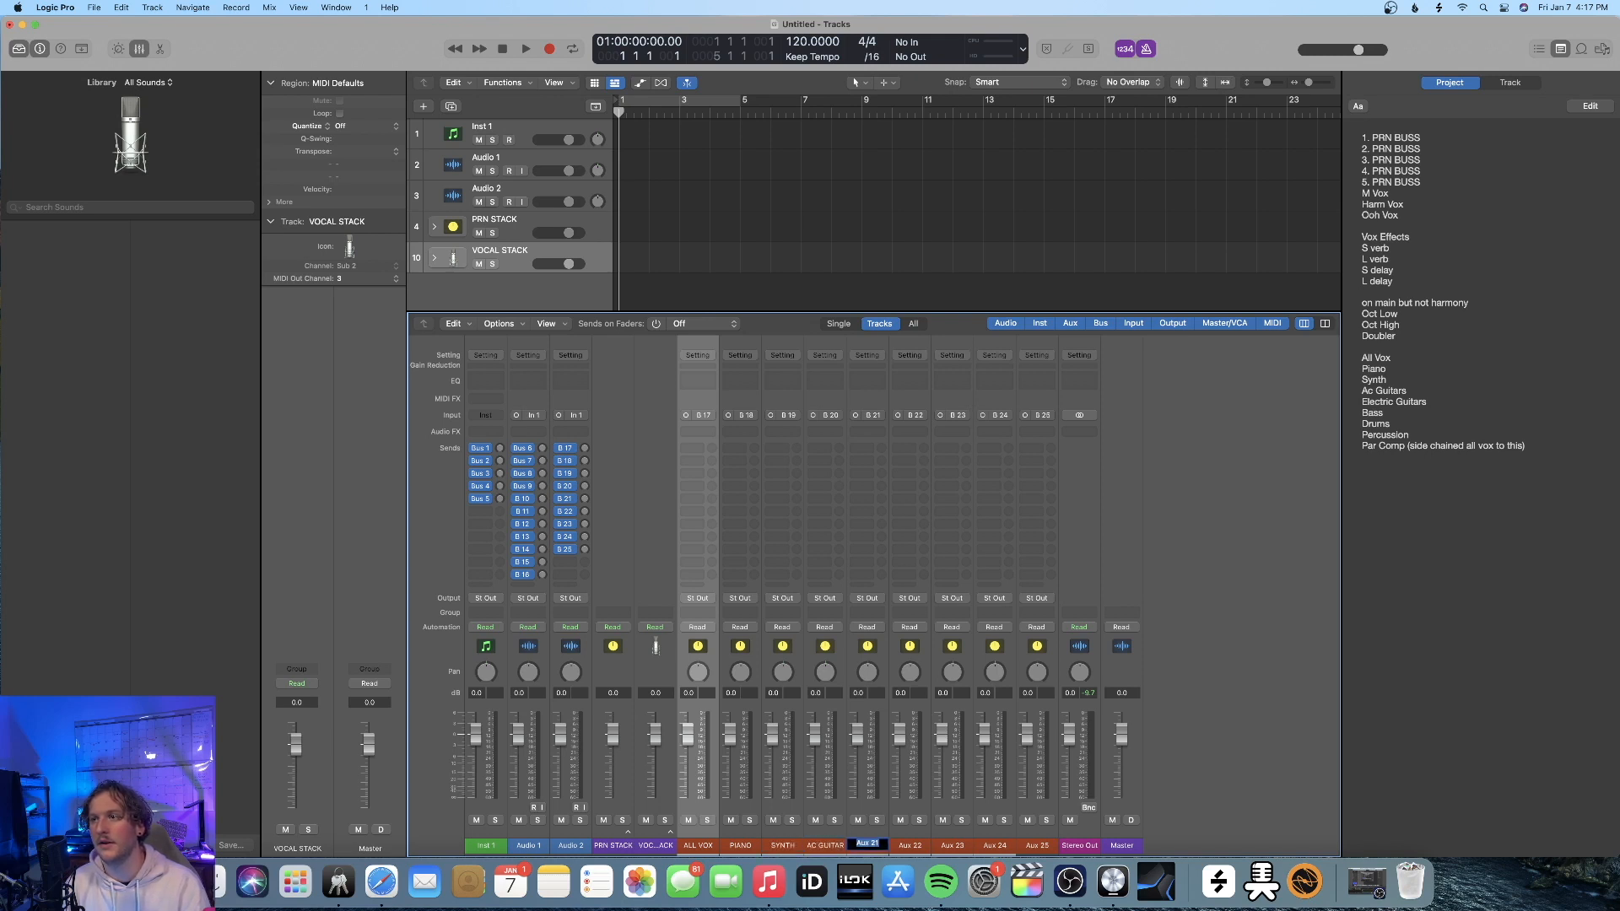
pyautogui.write('E GUITAR')
pyautogui.press('Tab')
pyautogui.write('BASS')
pyautogui.press('Tab')
pyautogui.write('DRUMS')
pyautogui.press('Tab')
pyautogui.write('PER')
pyautogui.press('Tab')
pyautogui.write('PAR COMP')
pyautogui.press('Return')
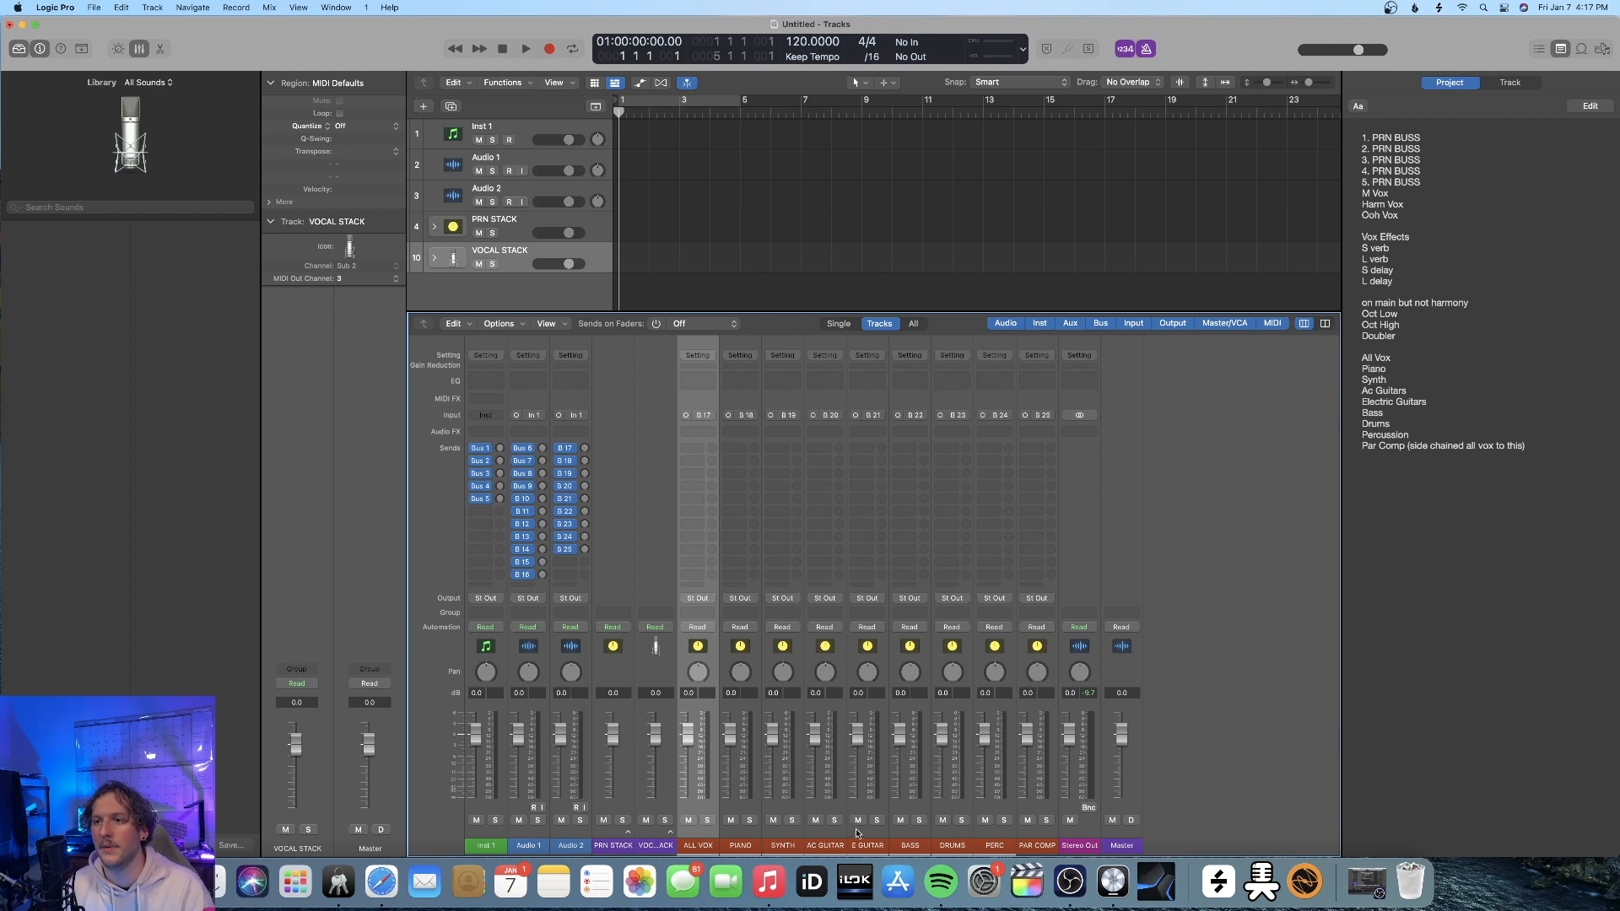
# Expand VOCAL STACK and PRN STACK in the mixer to show their member channel strips
pyautogui.click(669, 834)
pyautogui.click(630, 836)
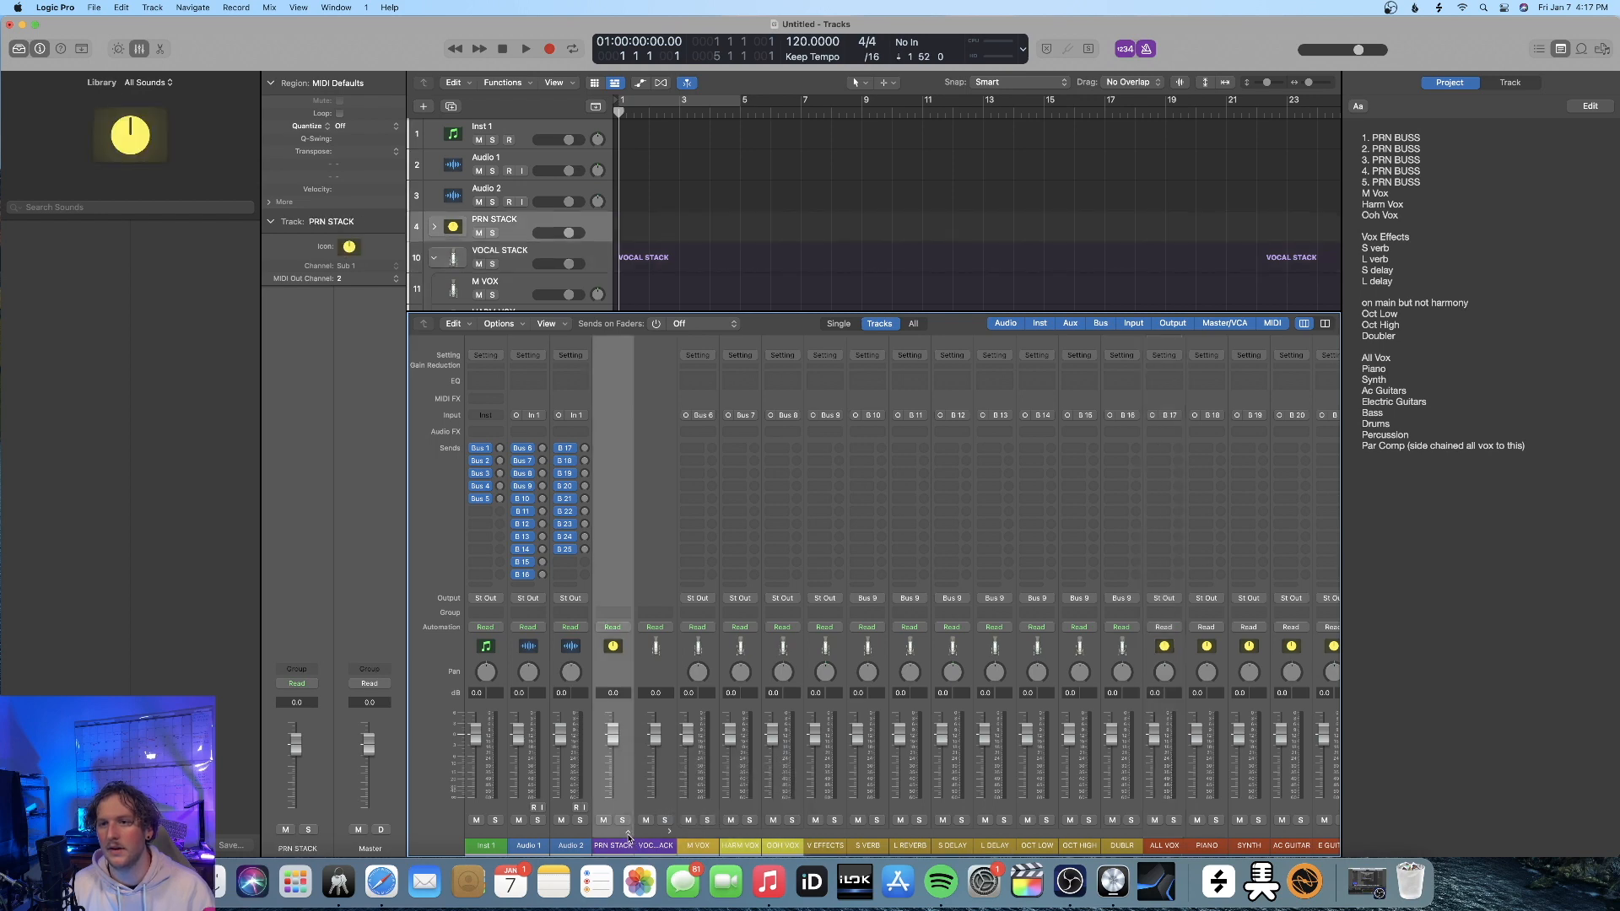
pyautogui.click(628, 834)
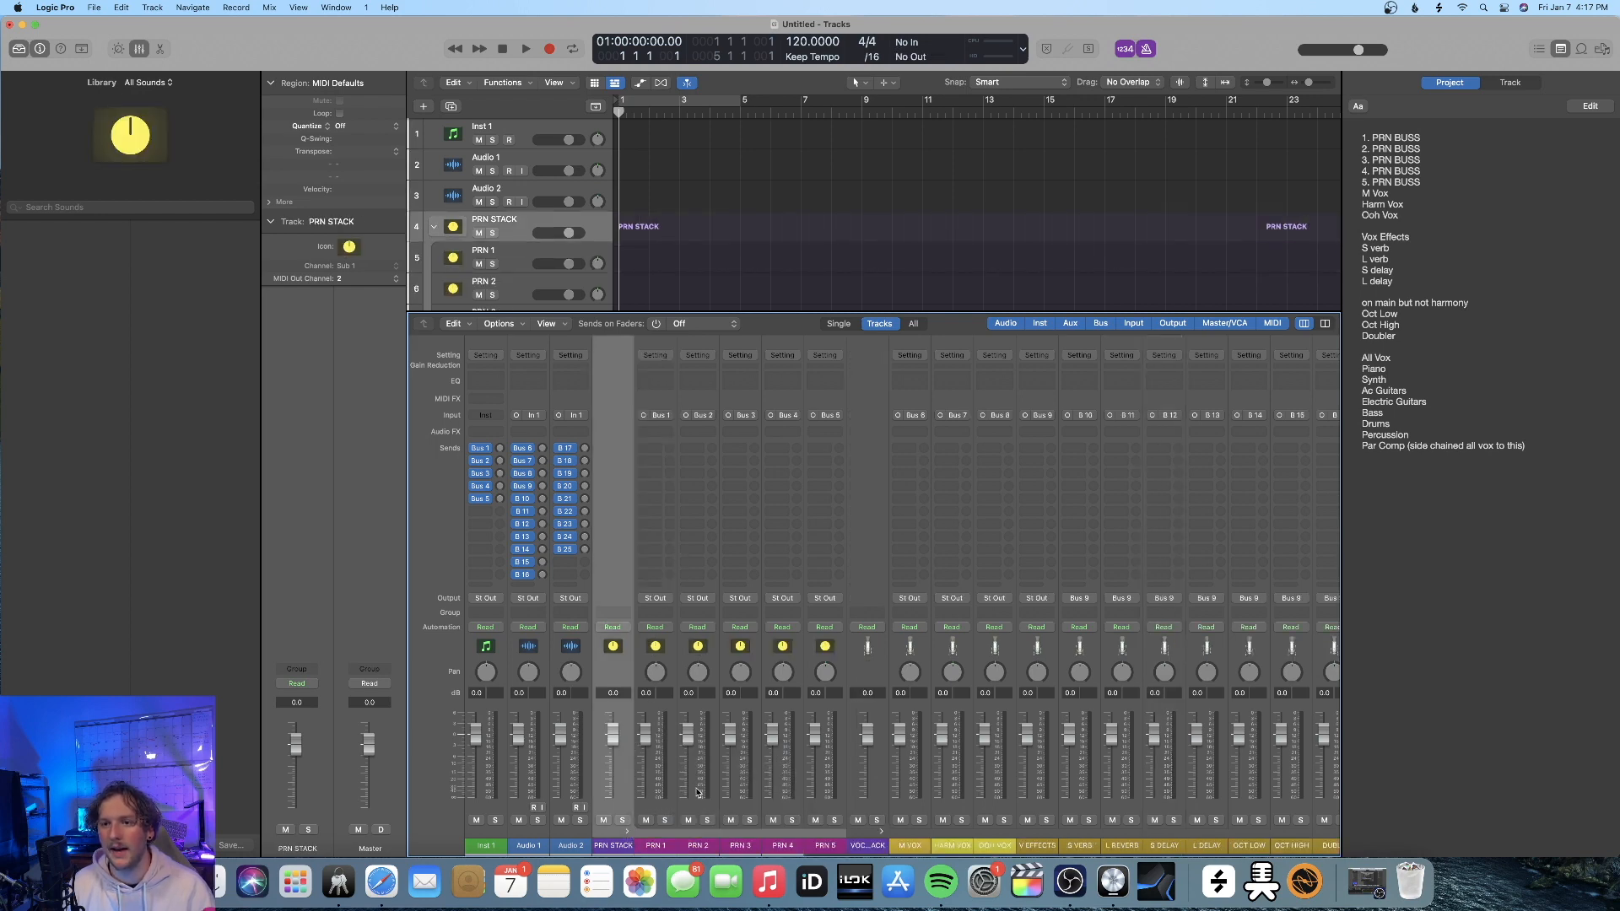
# Set all bus channel strips from PRN 1 through PAR COMP to stereo and collapse both stacks
pyautogui.click(659, 818)
pyautogui.hscroll(2, 873, 812)
pyautogui.hscroll(3, 874, 812)
pyautogui.hscroll(-5, 972, 780)
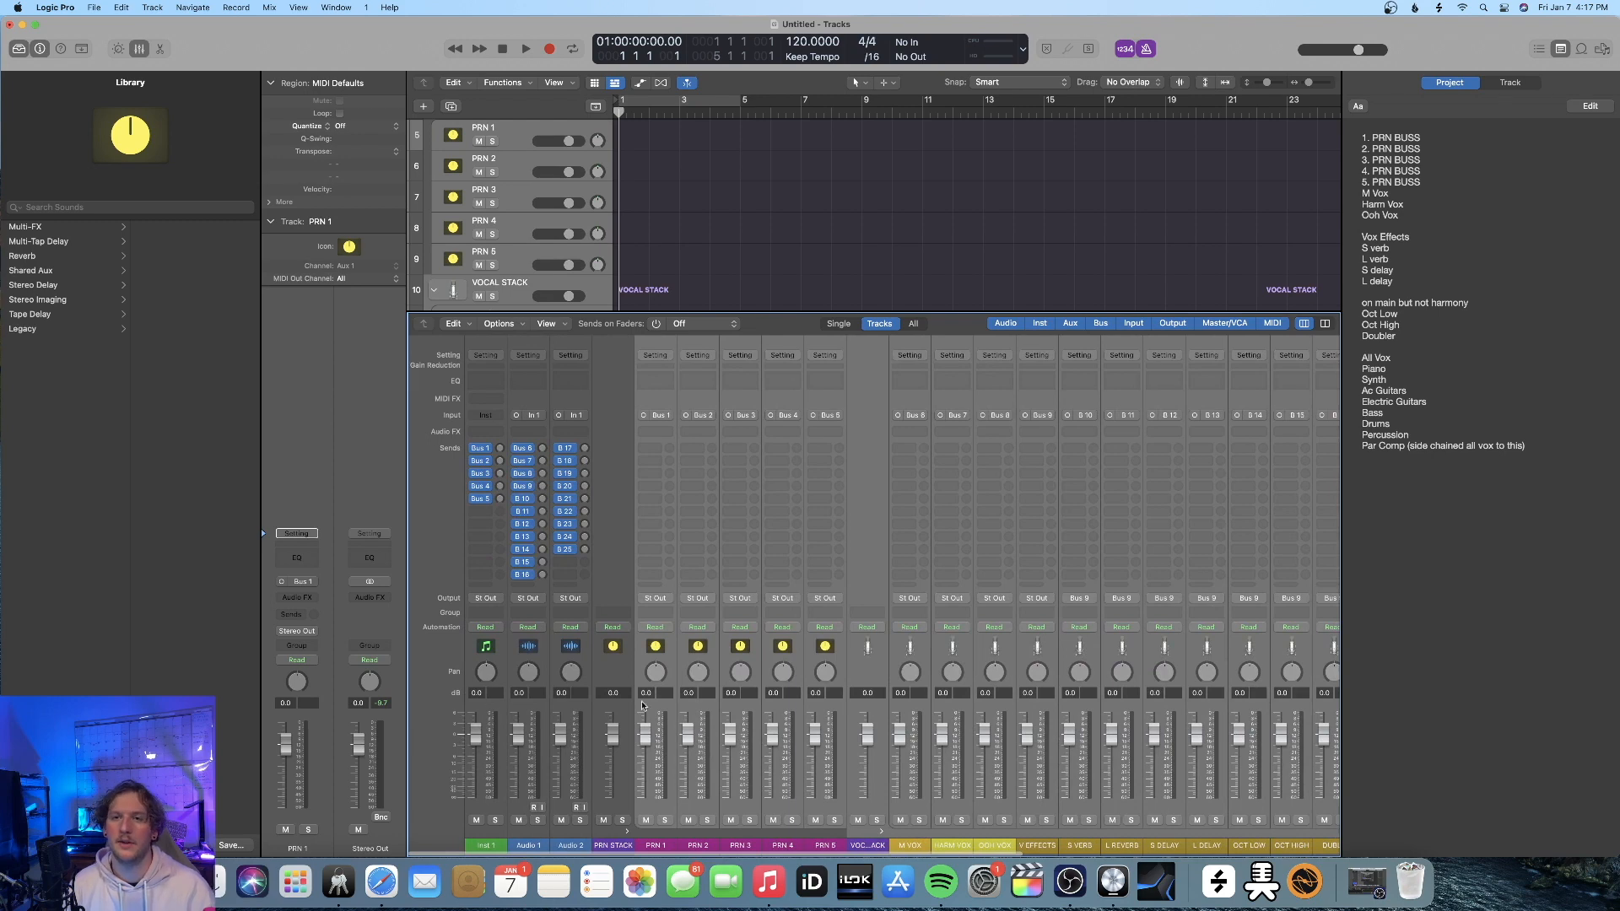
pyautogui.click(643, 415)
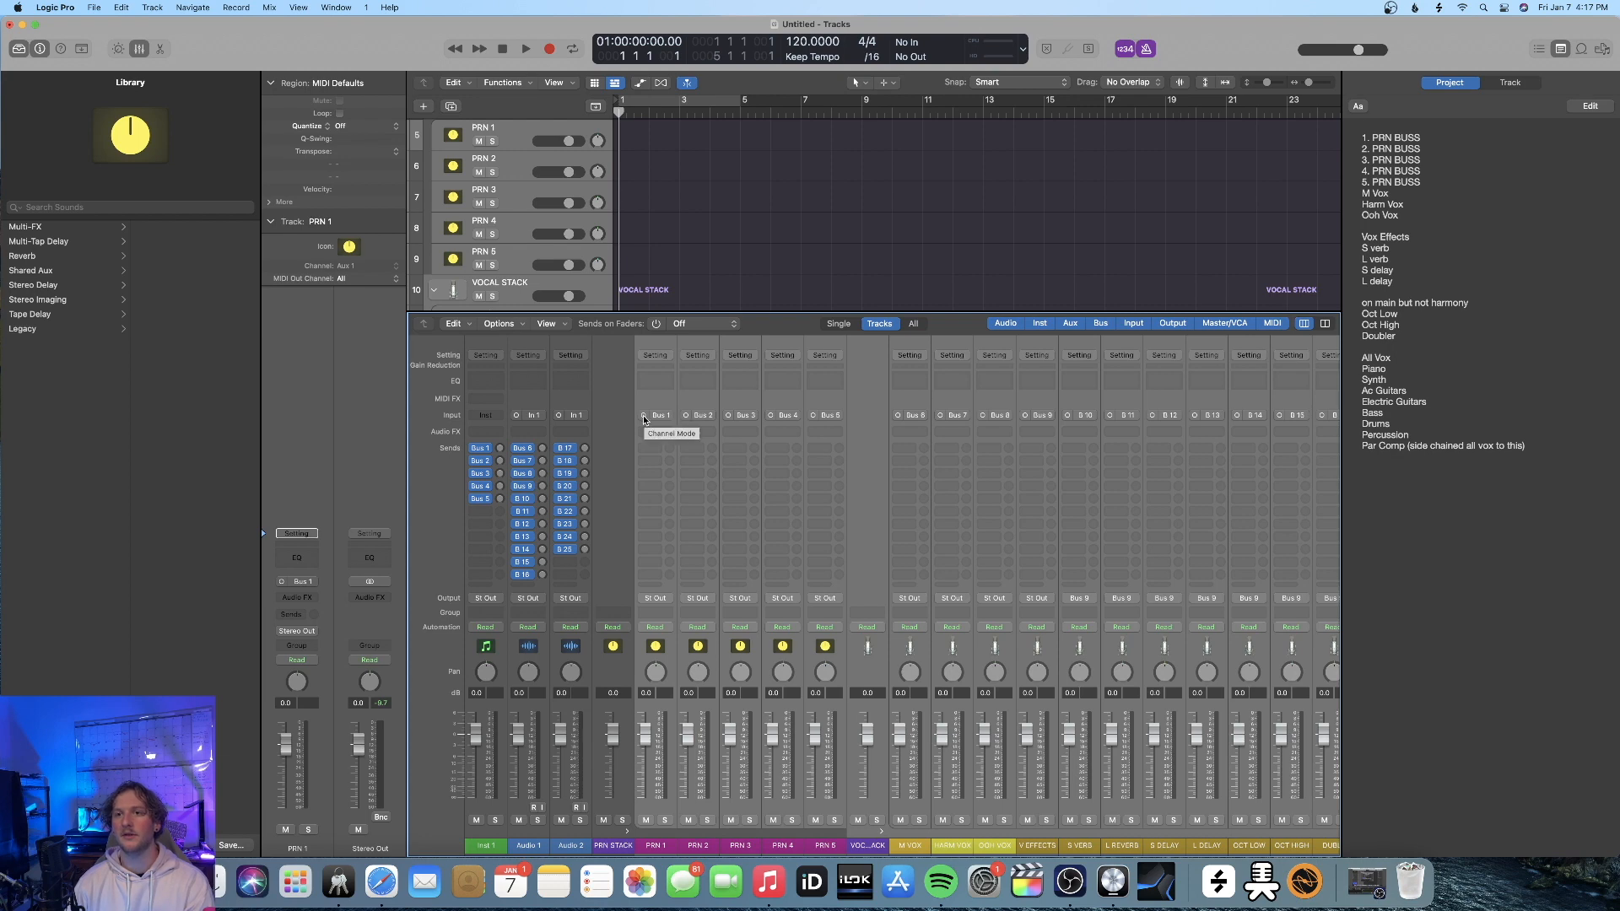
pyautogui.hscroll(10, 970, 439)
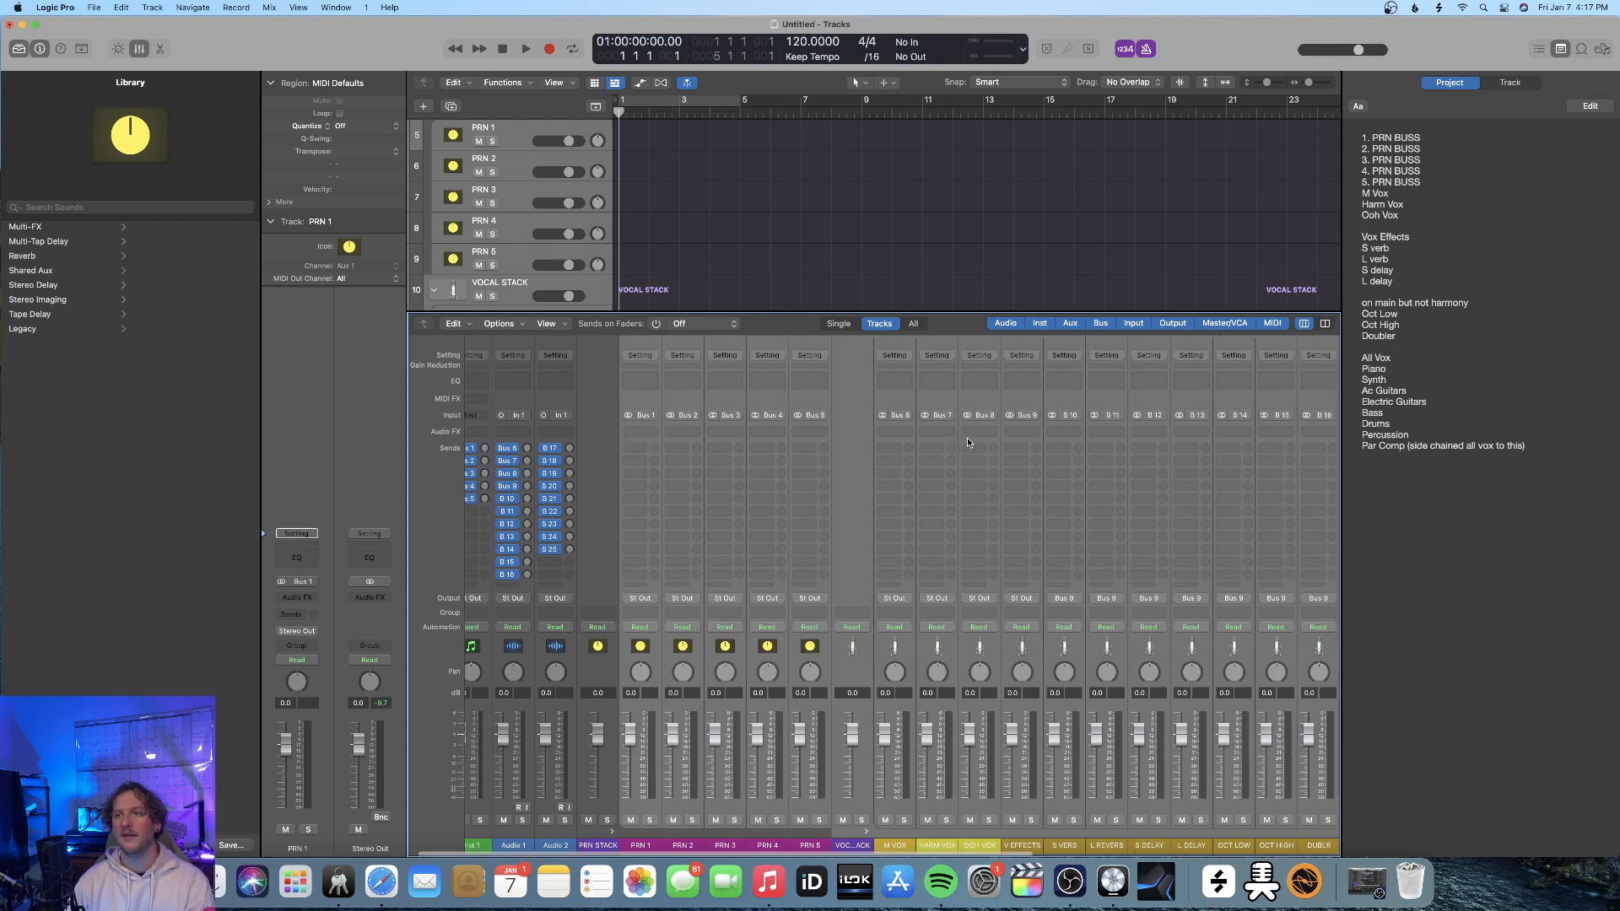
pyautogui.hscroll(2, 980, 439)
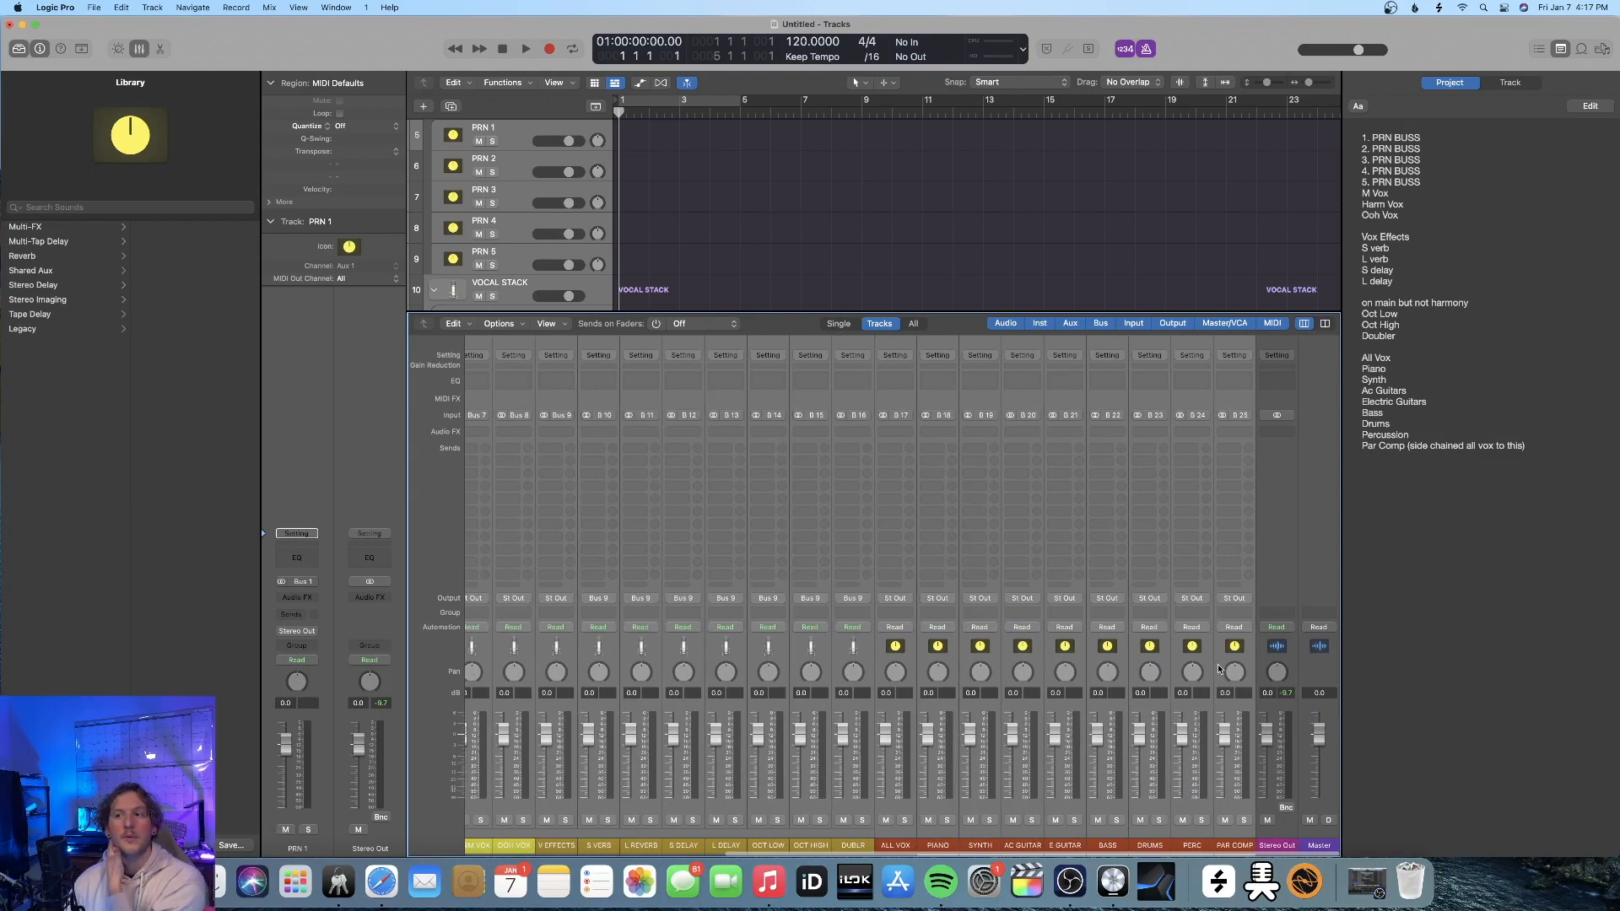
pyautogui.hscroll(-8, 1218, 664)
pyautogui.hscroll(-4, 758, 639)
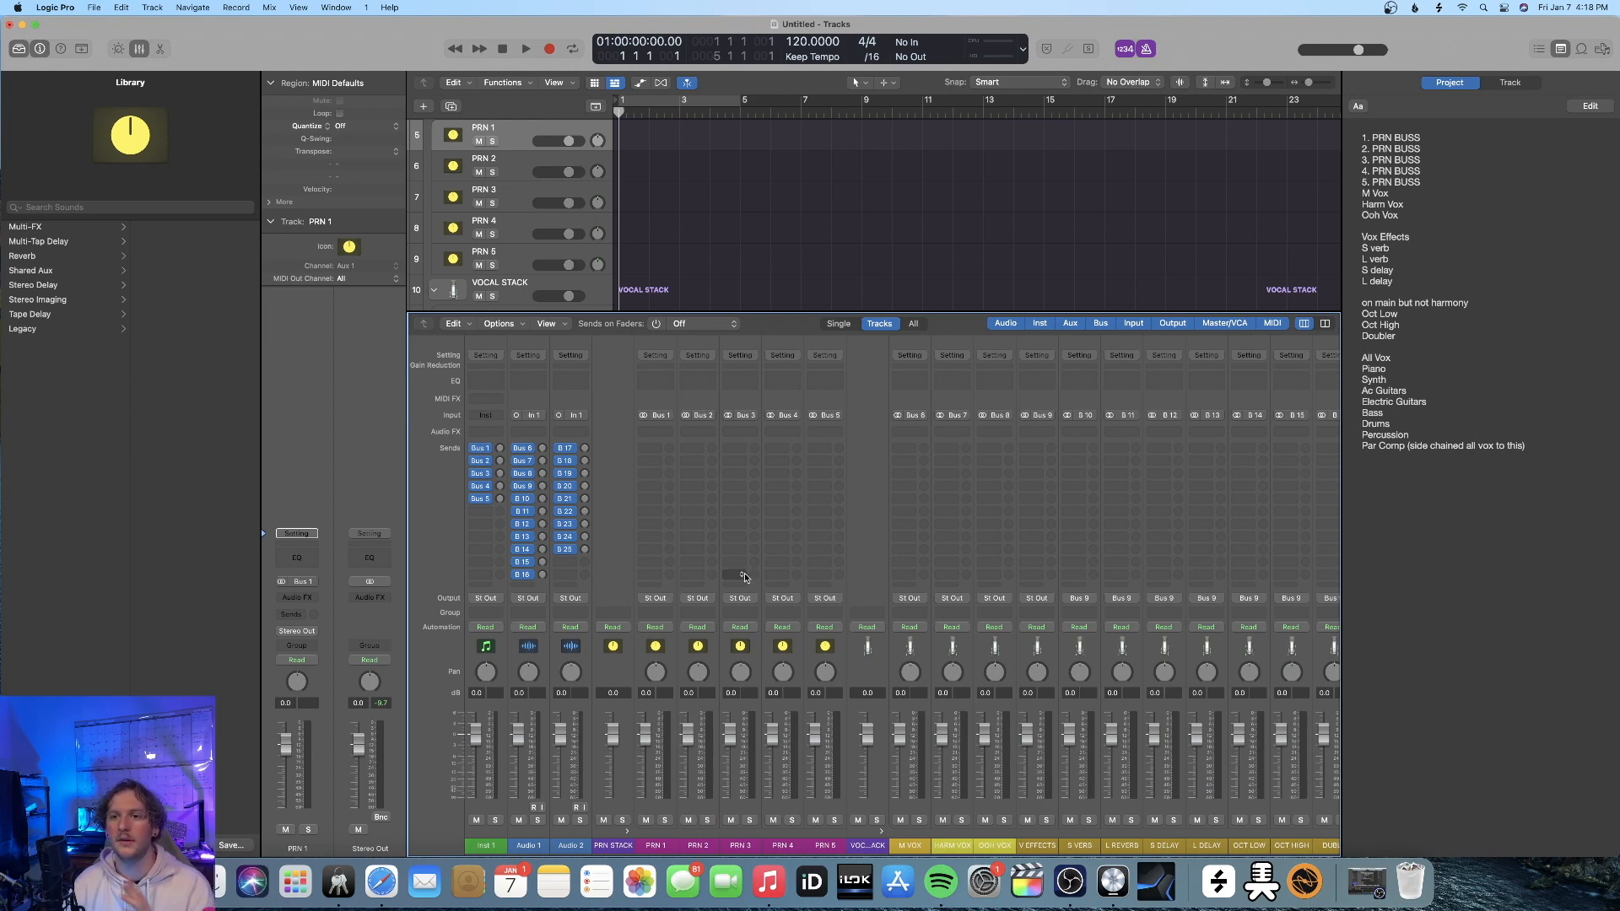
pyautogui.click(628, 832)
pyautogui.click(670, 832)
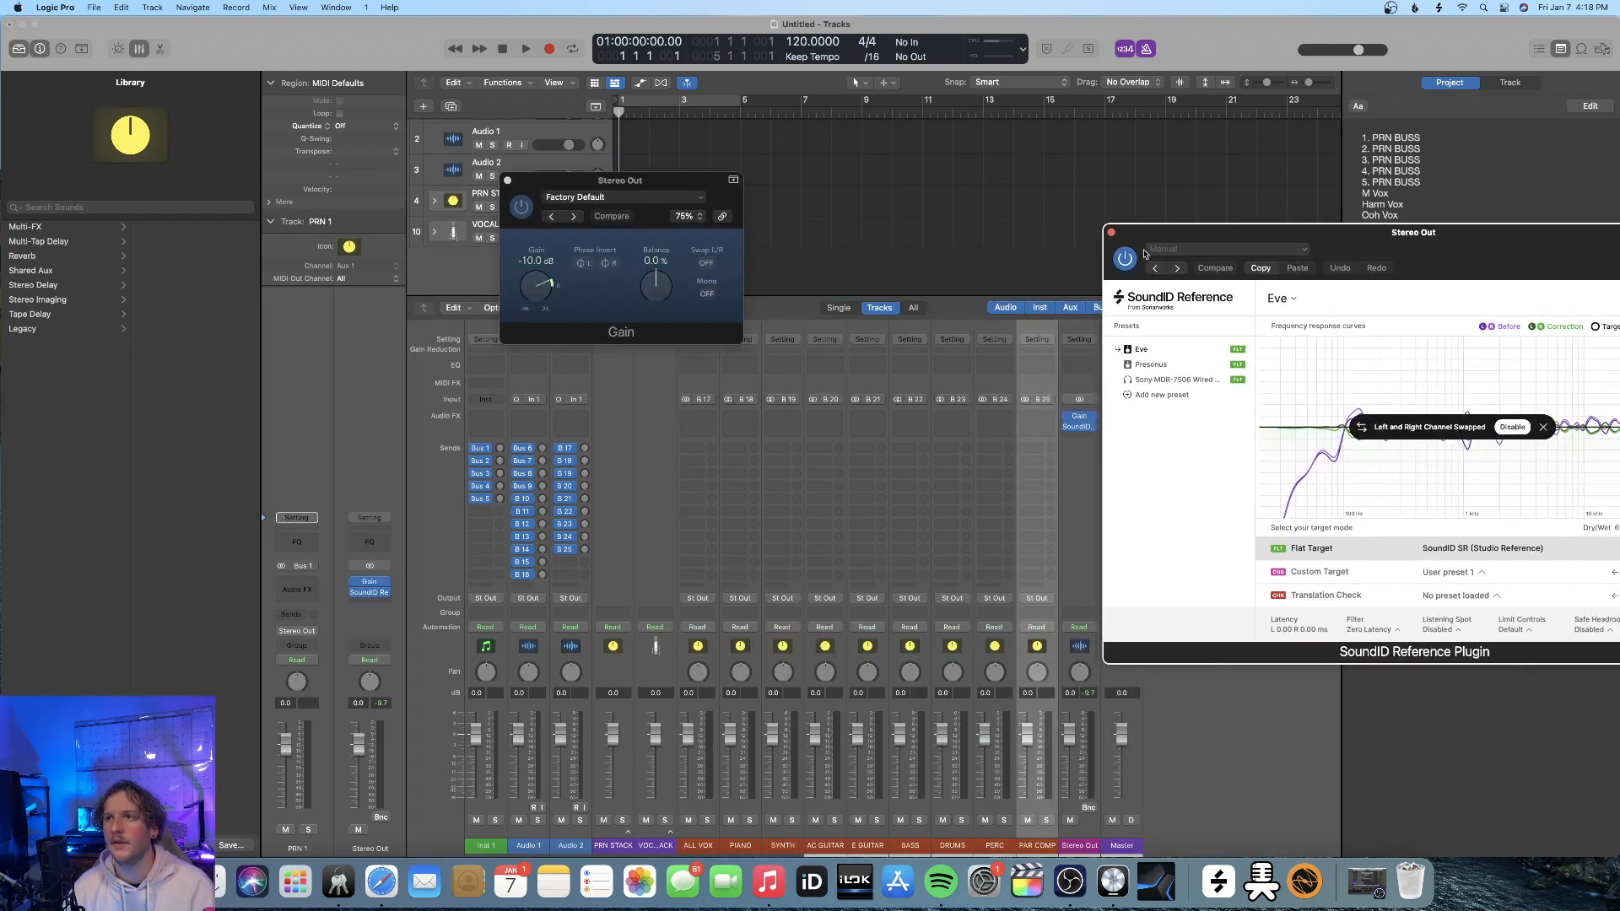
# Load the Gain plug-in at -10.0 dB and the SoundID Reference plug-in on the Stereo Out channel strip and look over both
pyautogui.click(1112, 233)
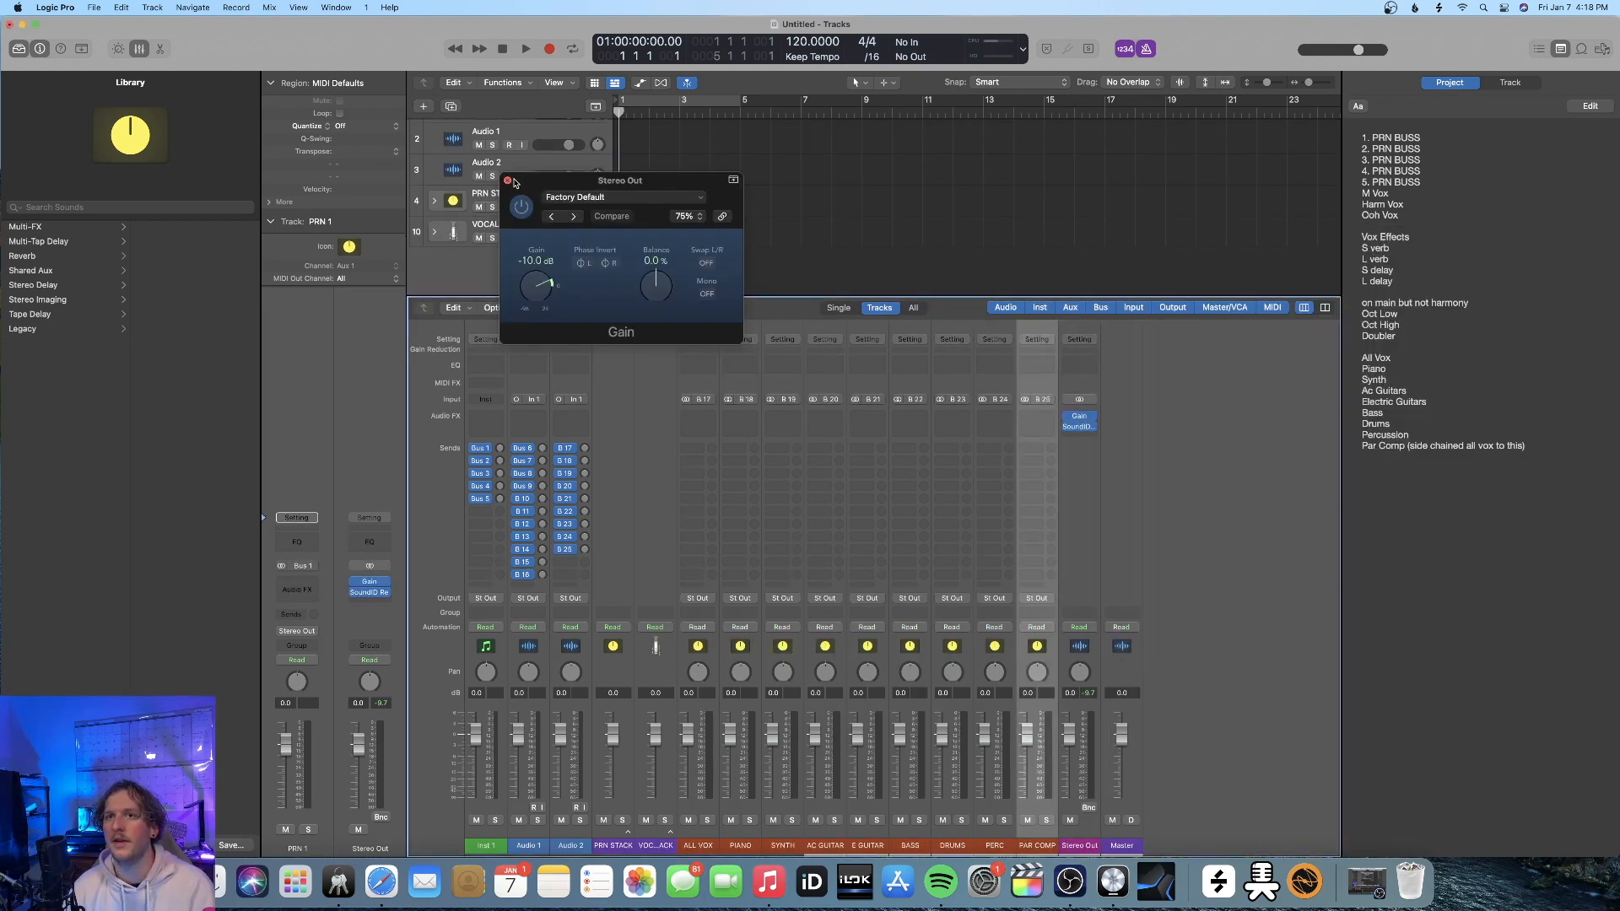
pyautogui.click(507, 181)
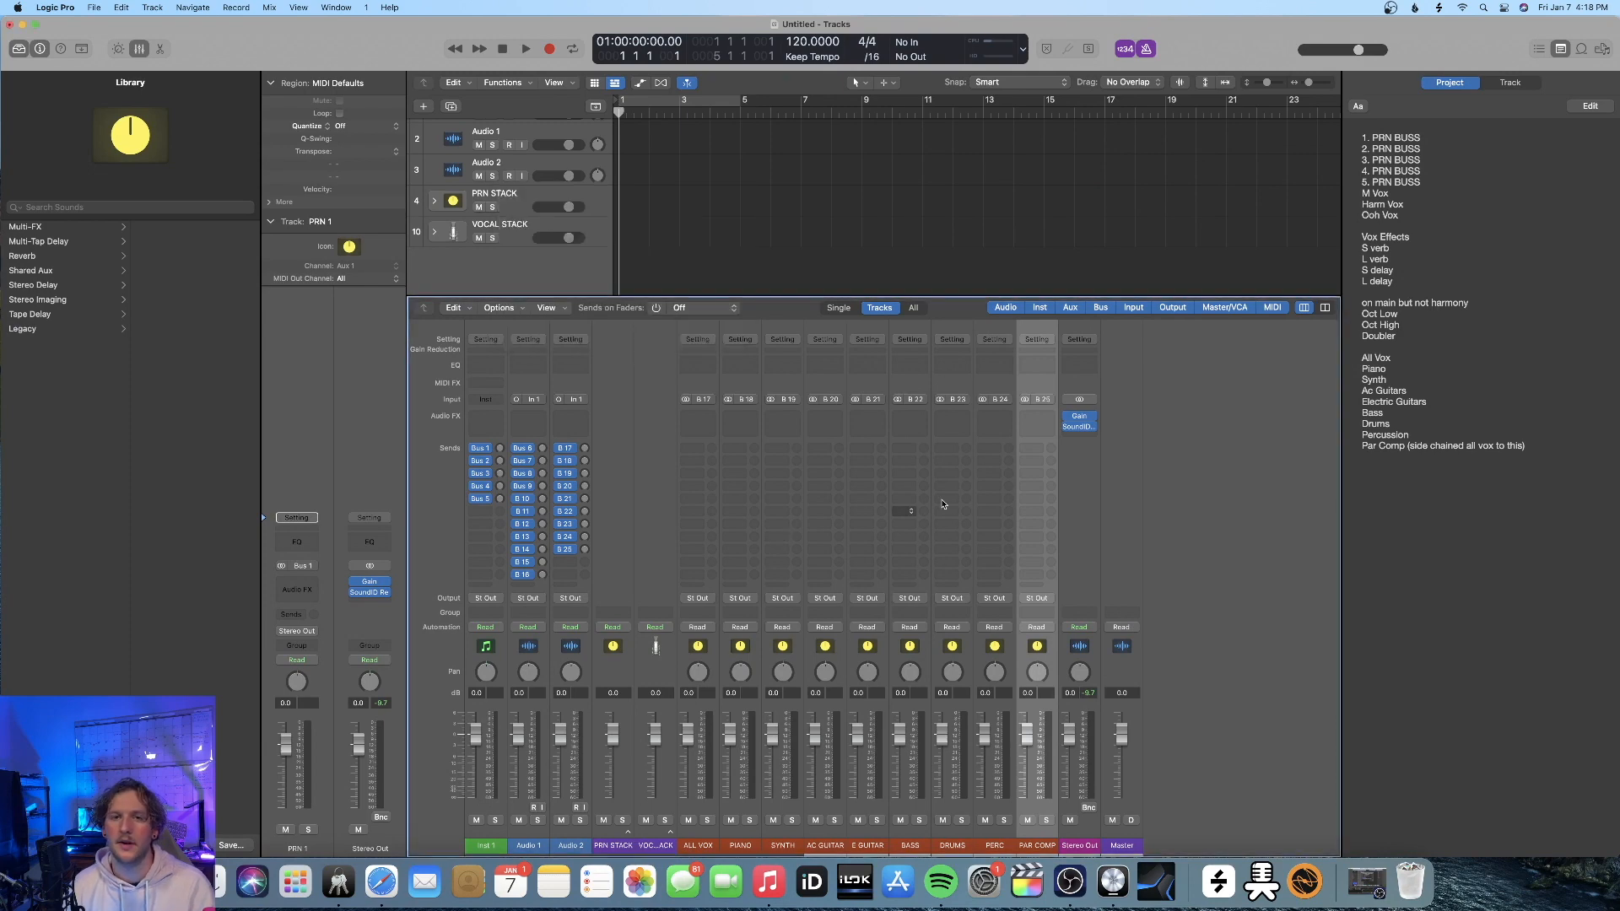
pyautogui.click(1086, 421)
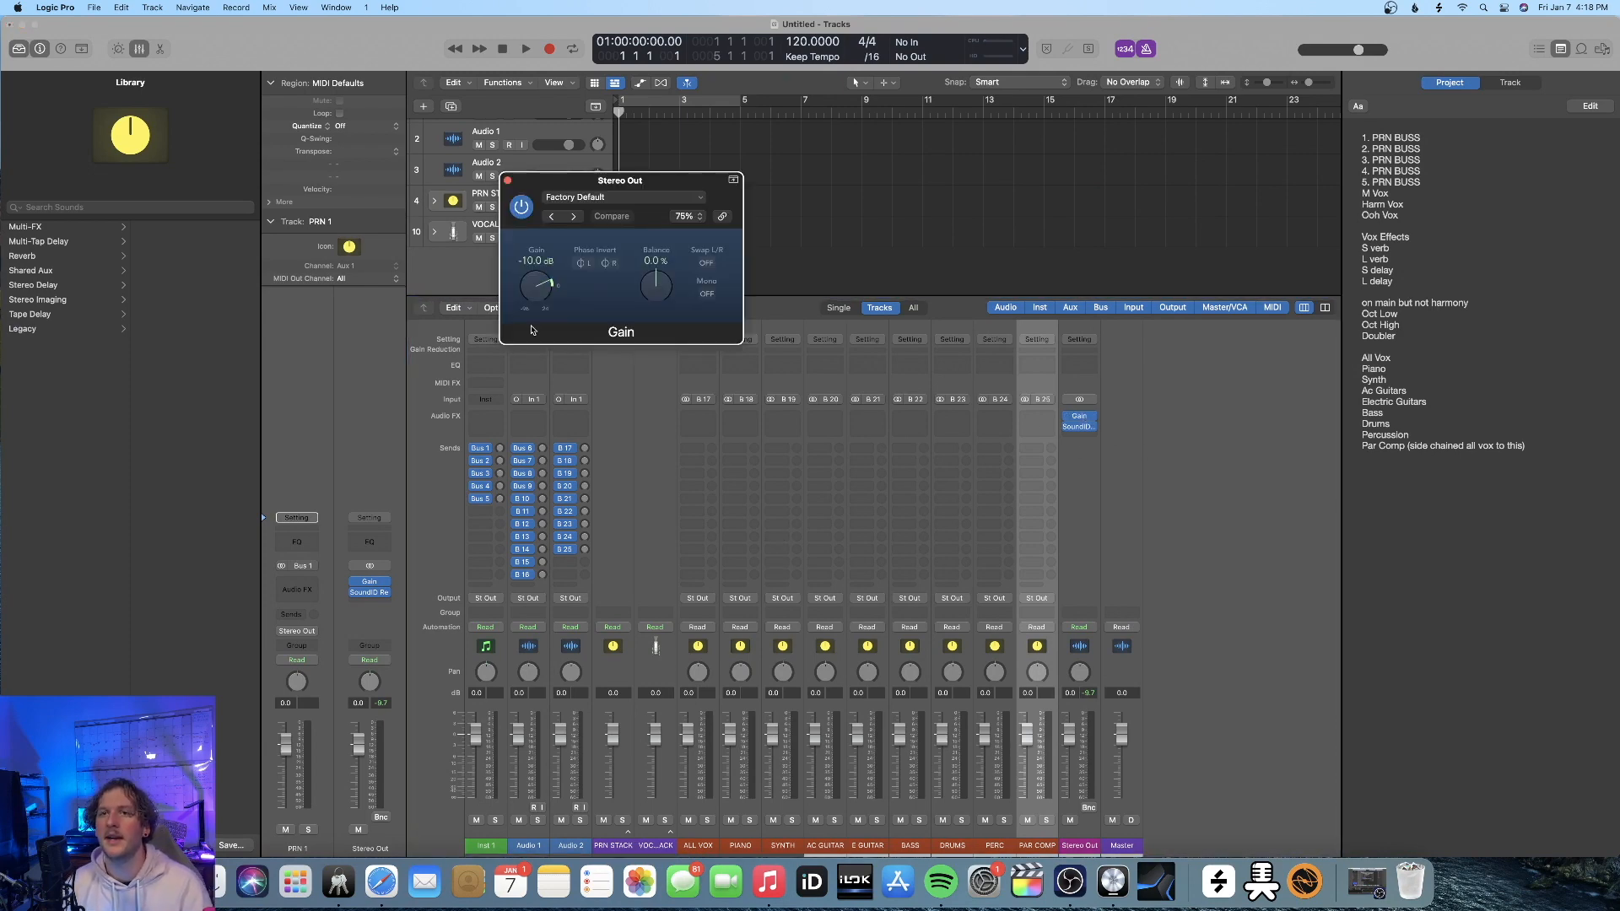
pyautogui.click(508, 181)
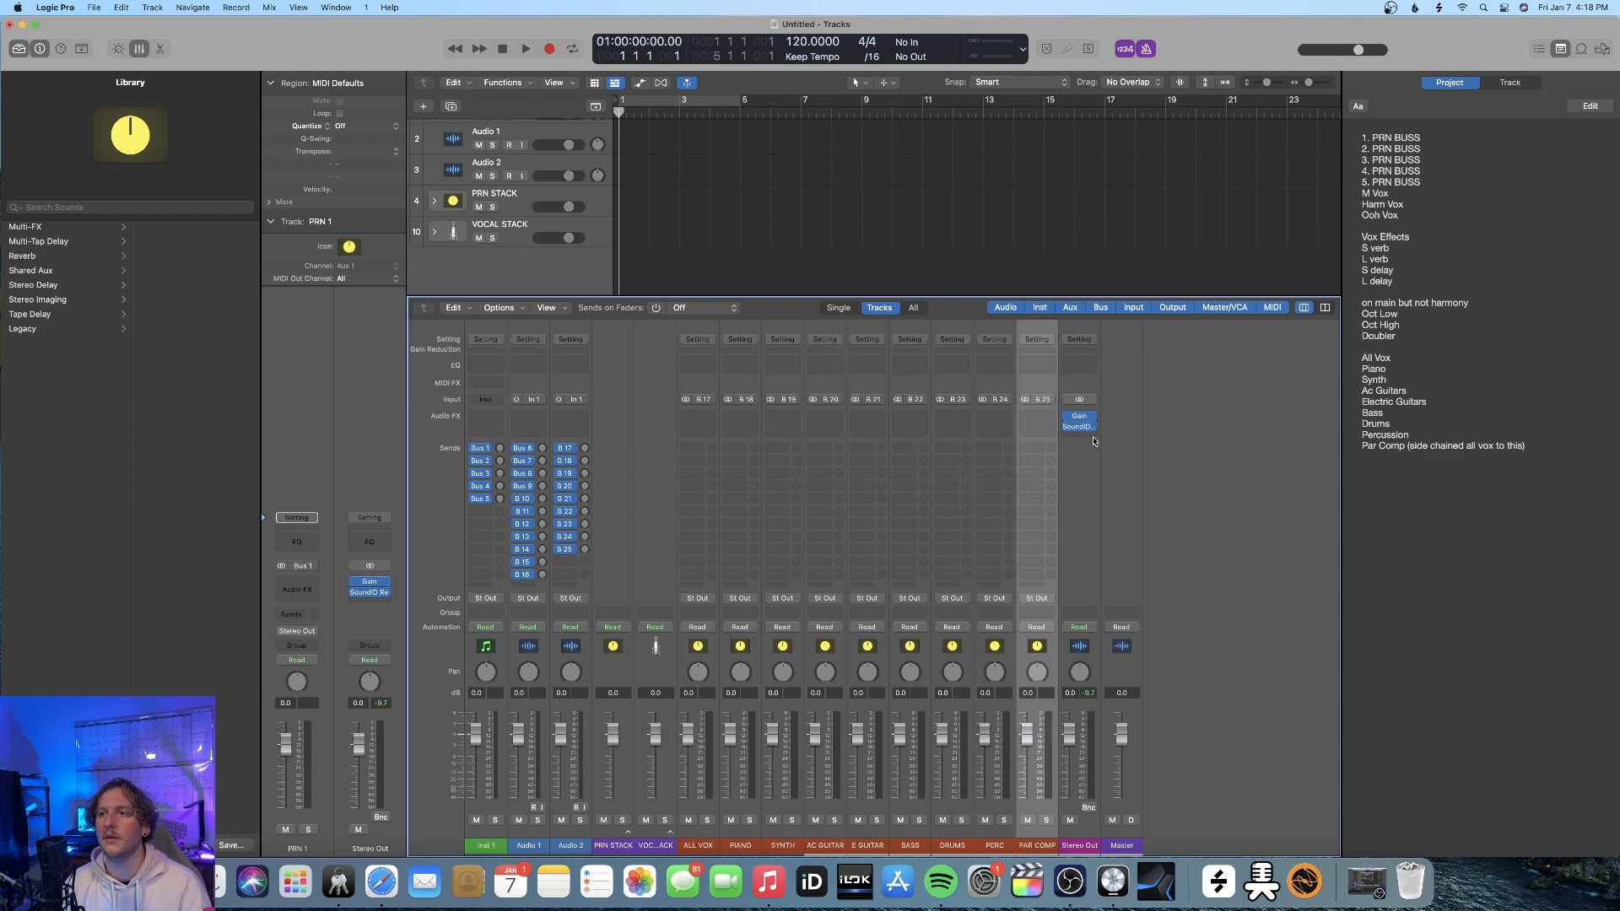
pyautogui.click(1081, 426)
pyautogui.moveTo(1407, 259); pyautogui.dragTo(802, 276)
pyautogui.click(510, 232)
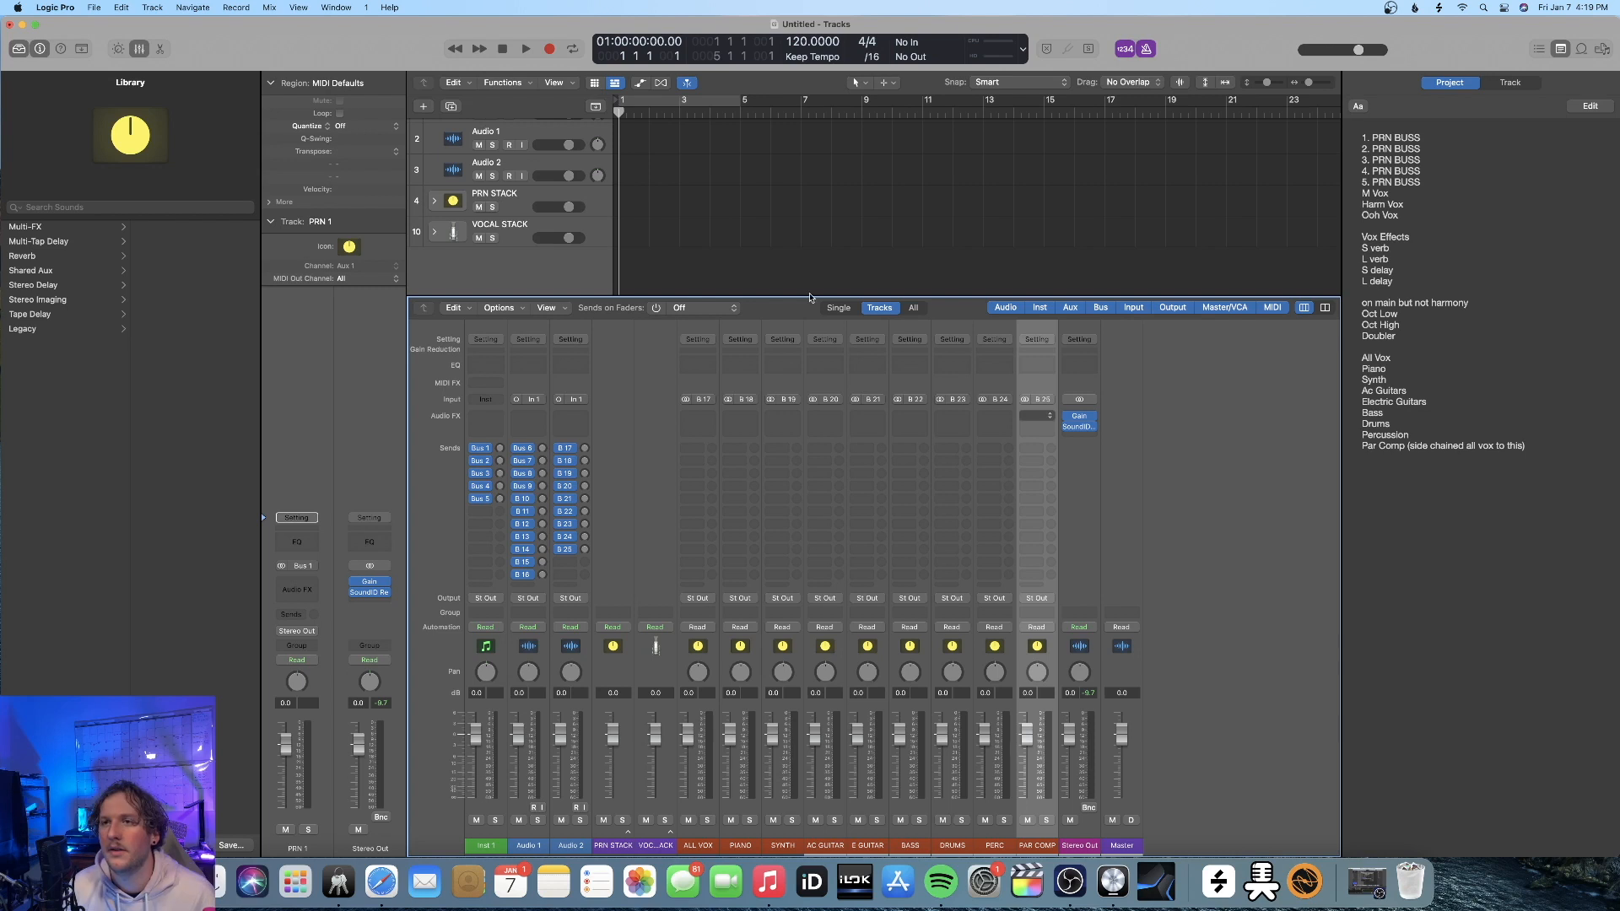
# Insert SSL Native Bus Compressor 2 on the PAR COMP channel strip and adjust its compression controls
pyautogui.moveTo(720, 213); pyautogui.dragTo(906, 183)
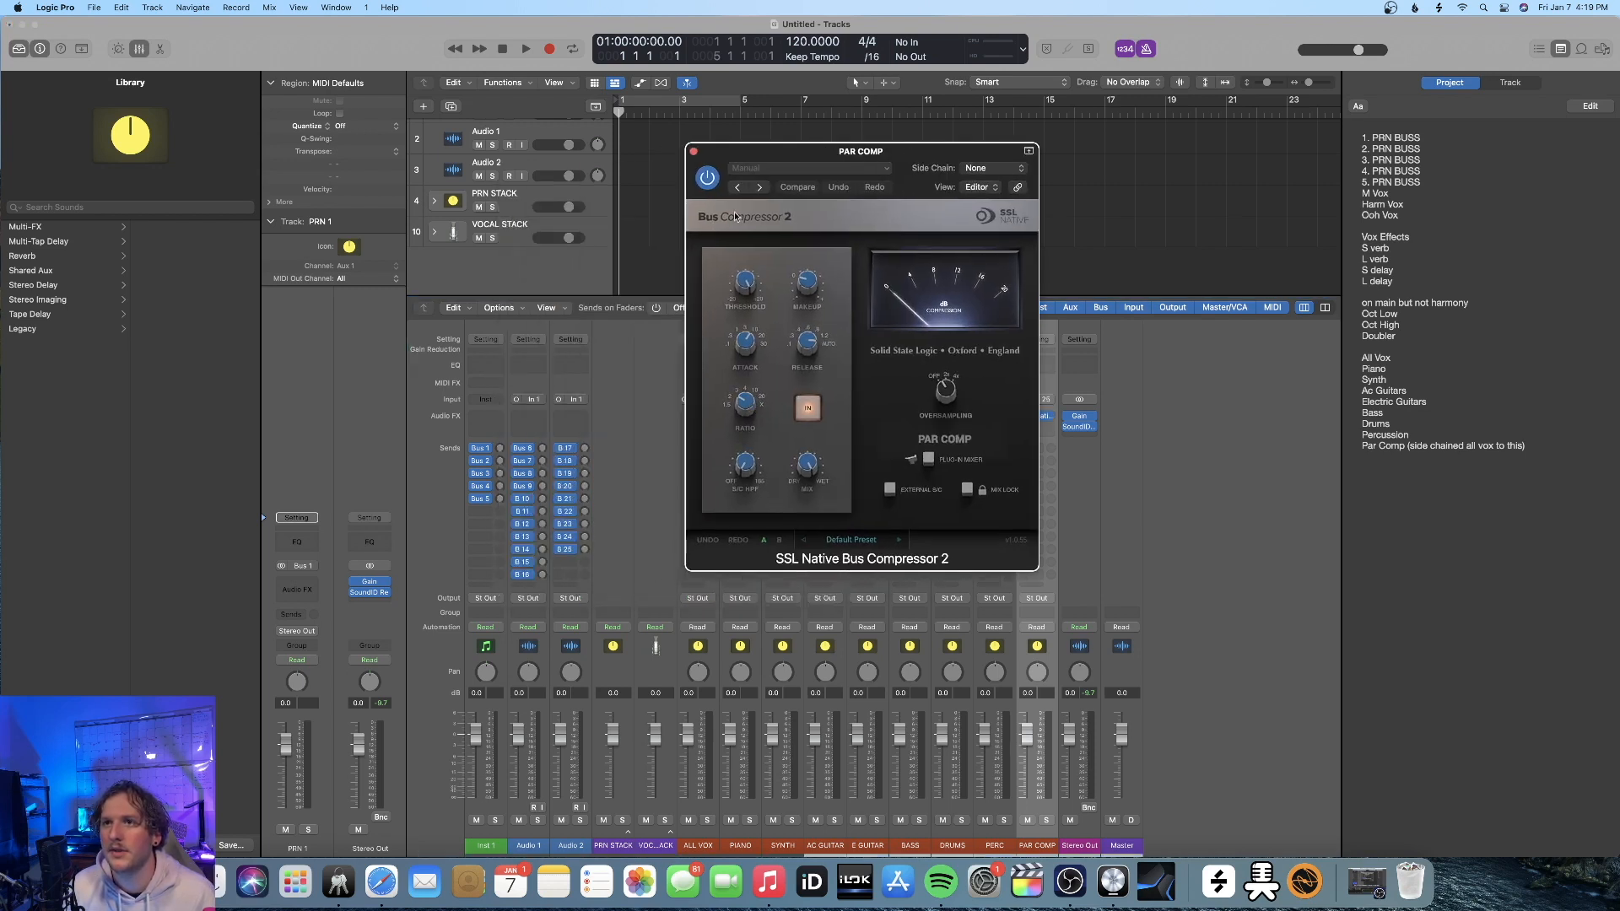
pyautogui.moveTo(770, 298); pyautogui.dragTo(740, 310)
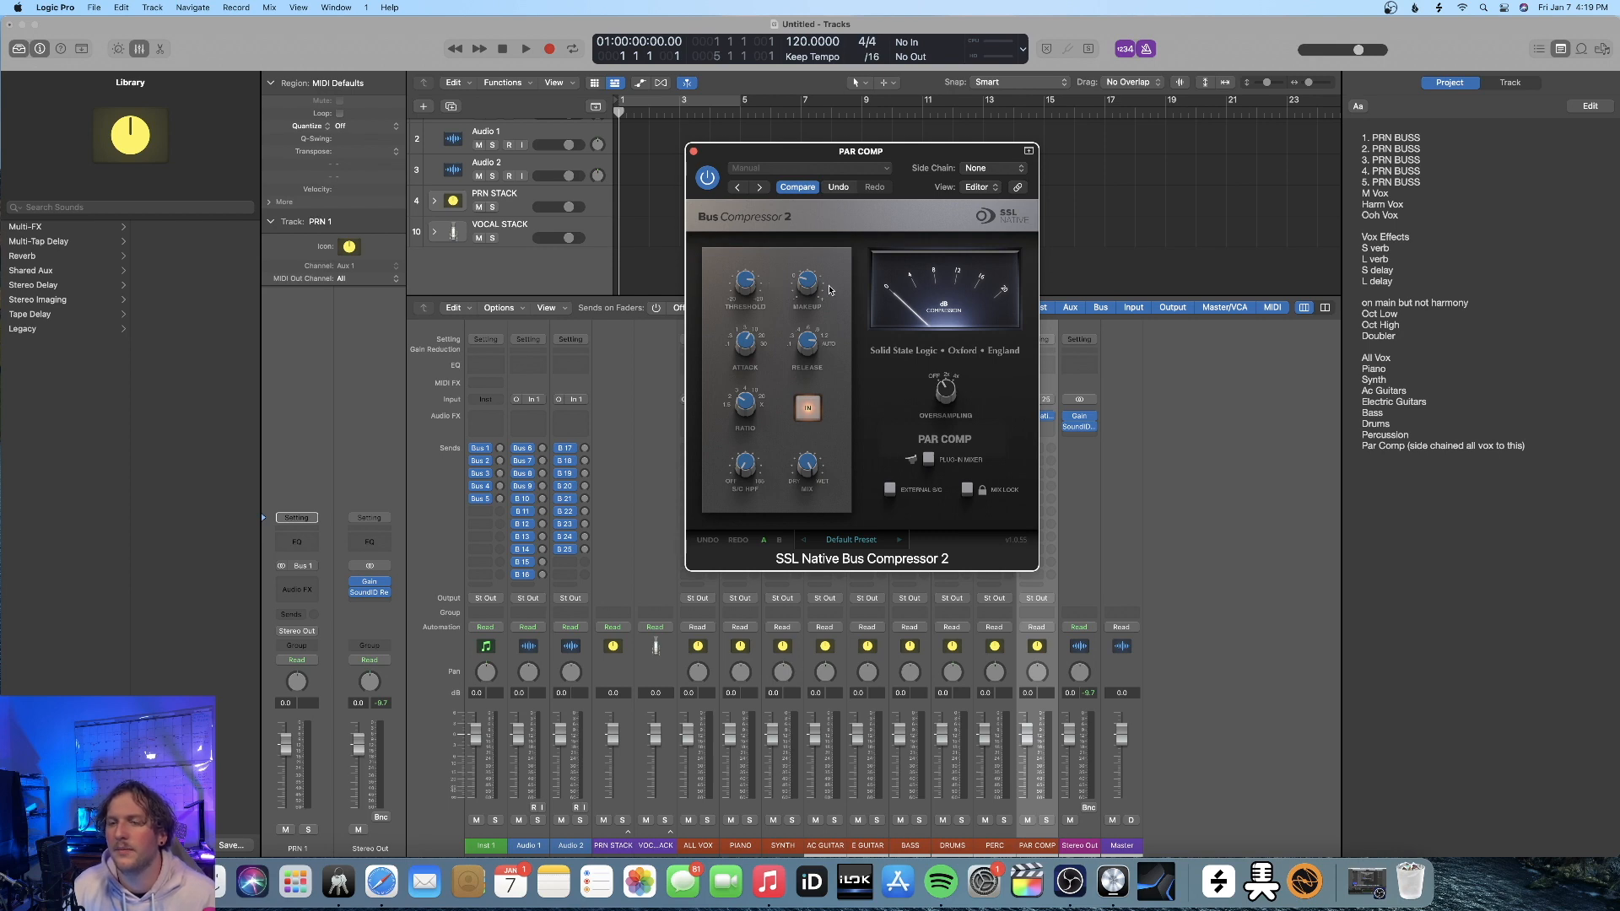
pyautogui.moveTo(845, 152); pyautogui.dragTo(817, 155)
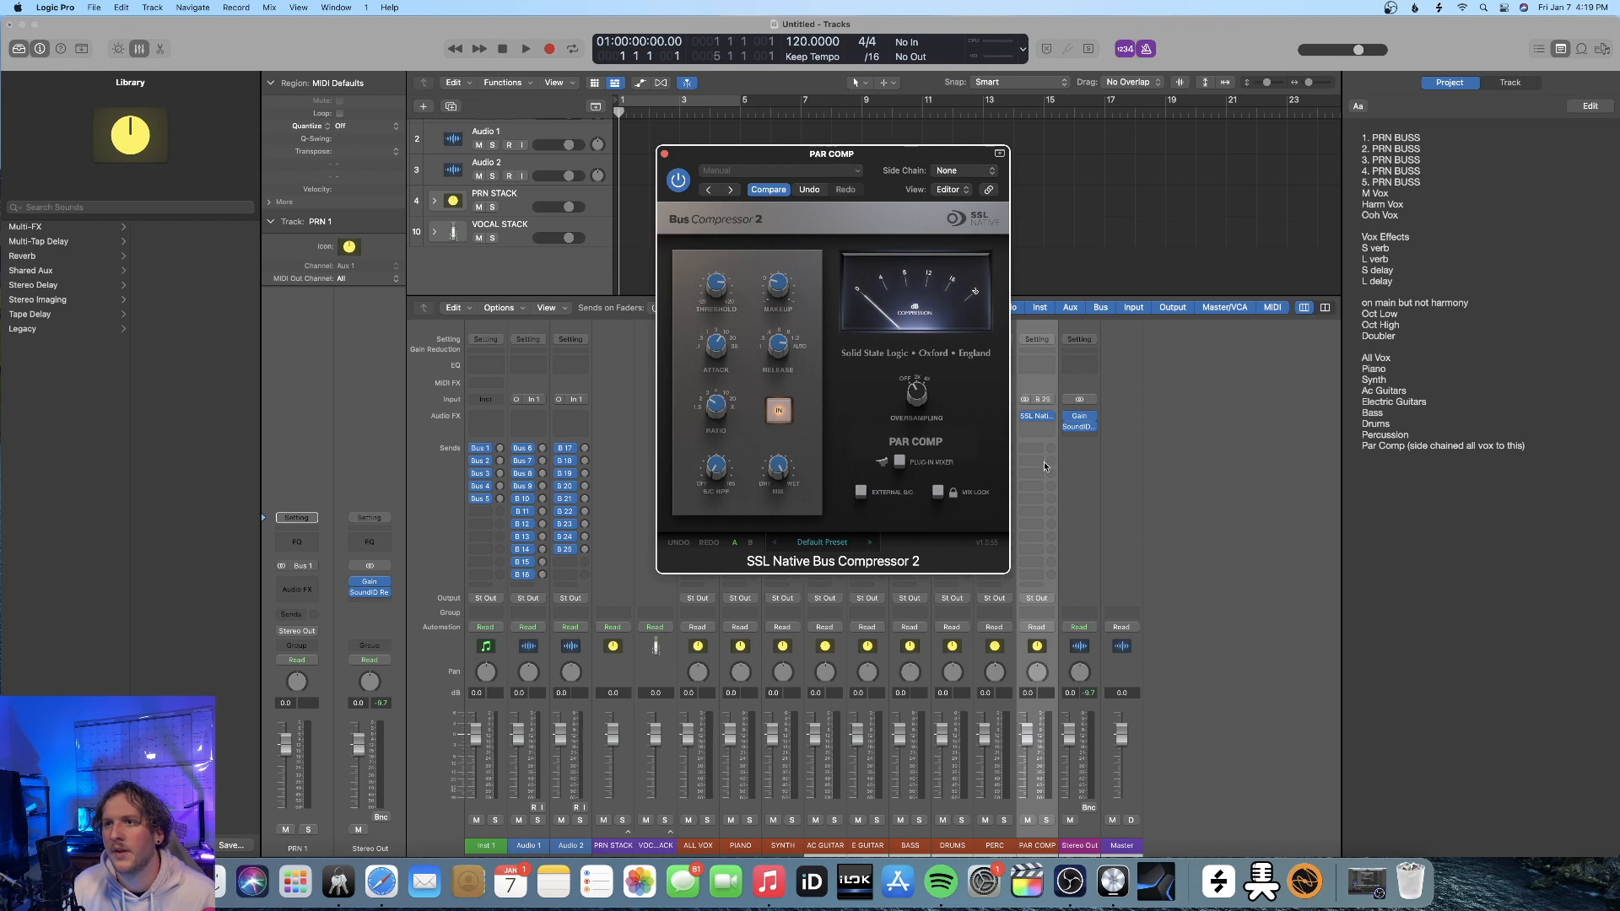
# Try the stereo SSL Native Channel Strip 2 below the bus compressor on PAR COMP and remove it again
pyautogui.click(1054, 420)
pyautogui.moveTo(1325, 837)
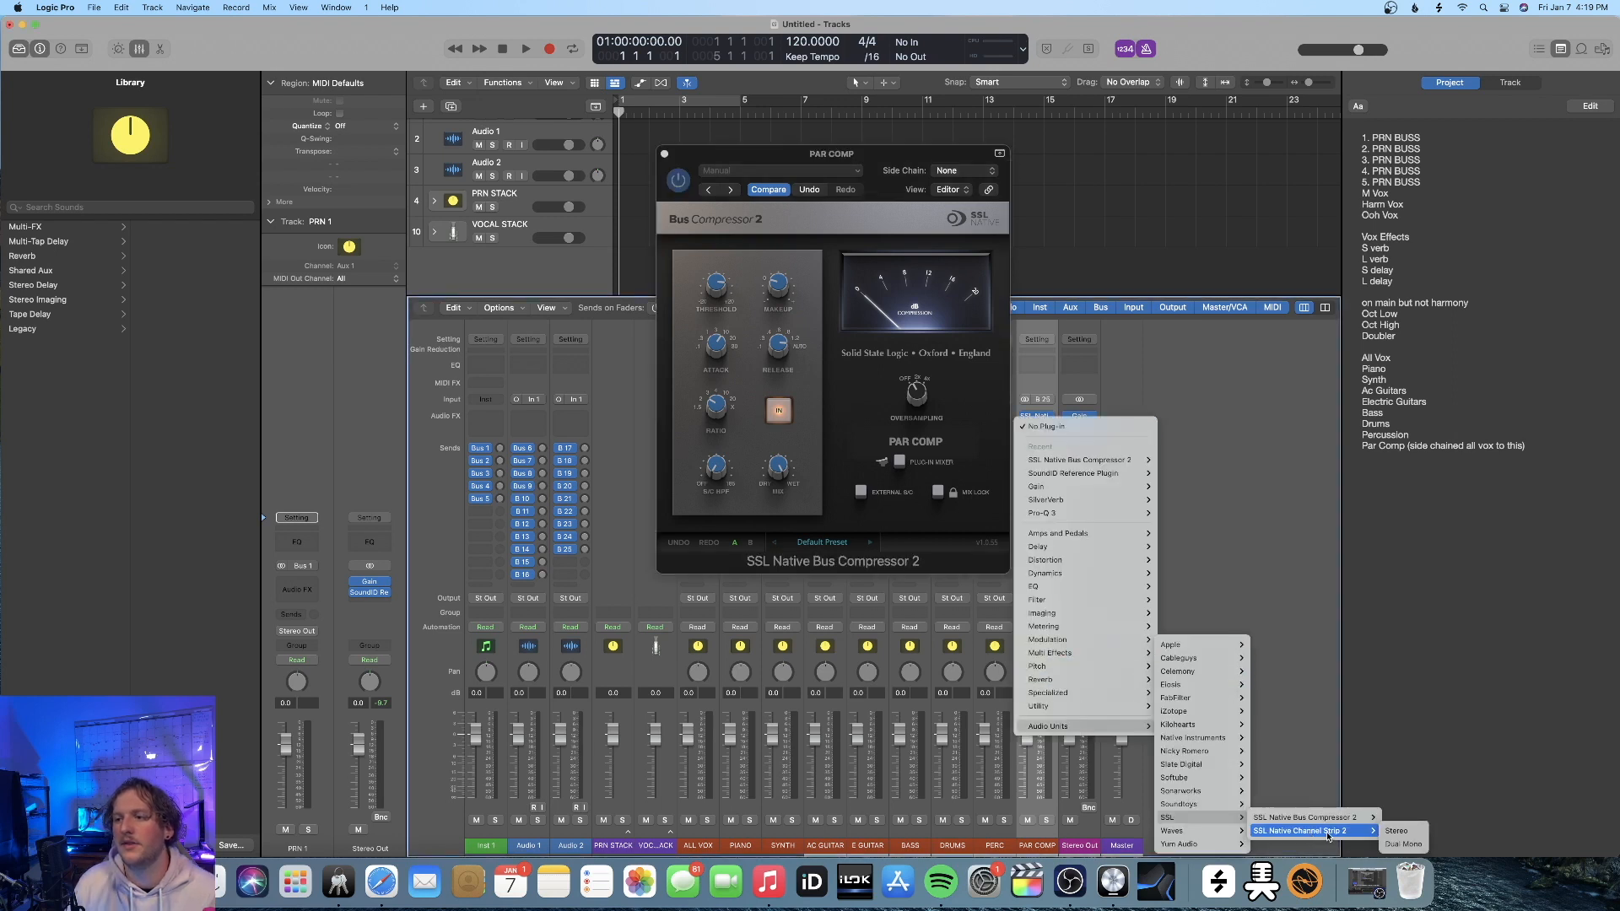
pyautogui.click(1397, 831)
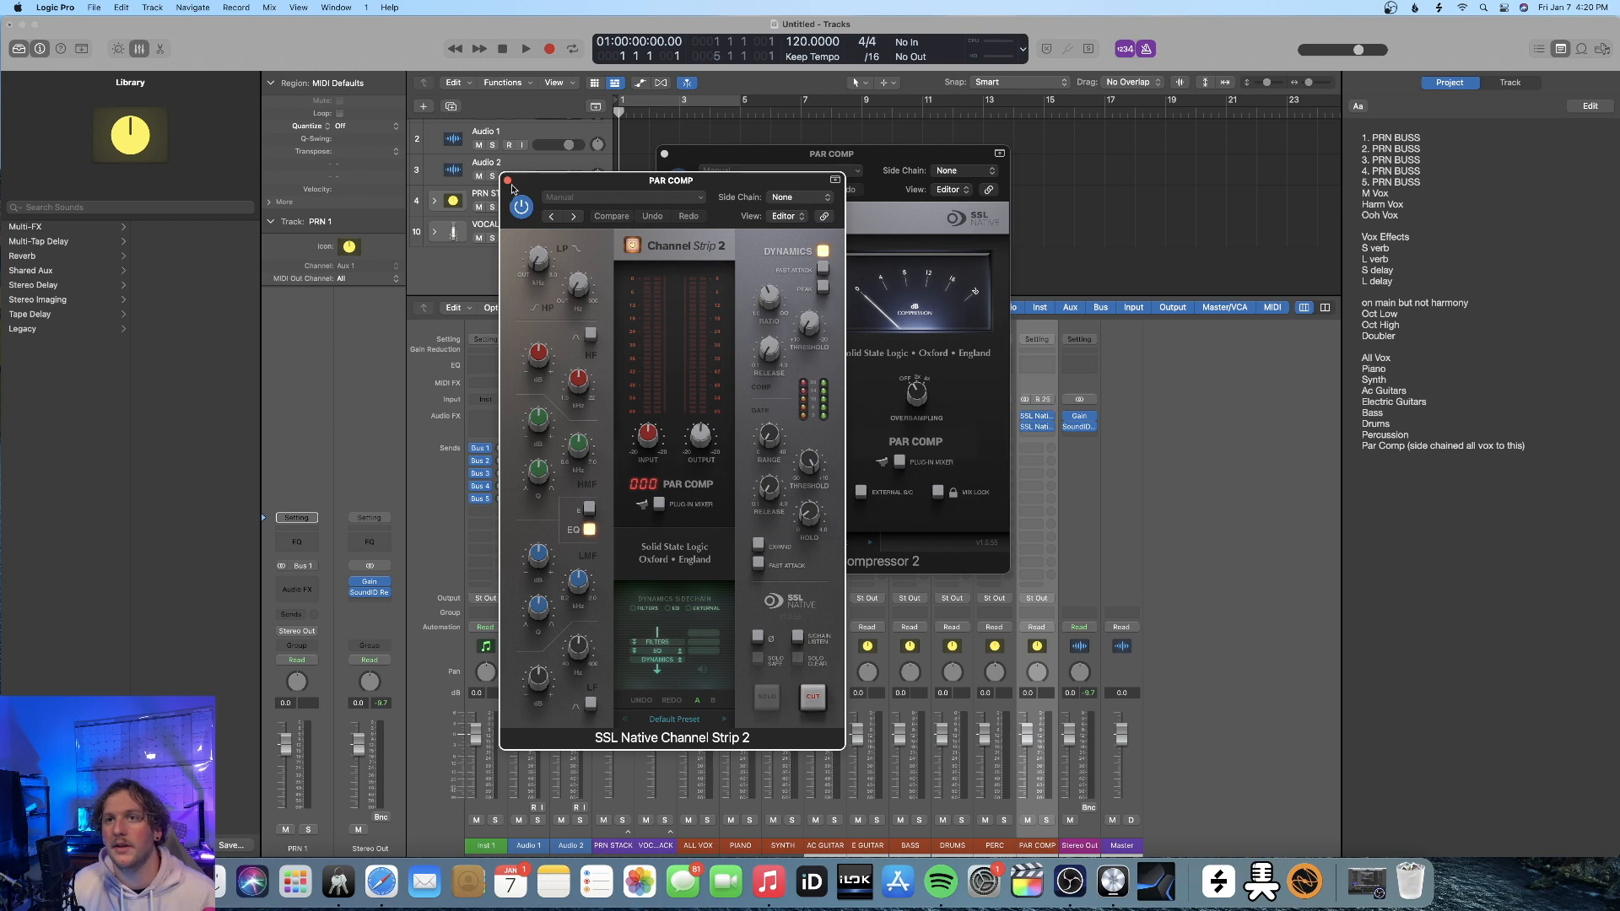
pyautogui.click(507, 180)
pyautogui.click(665, 154)
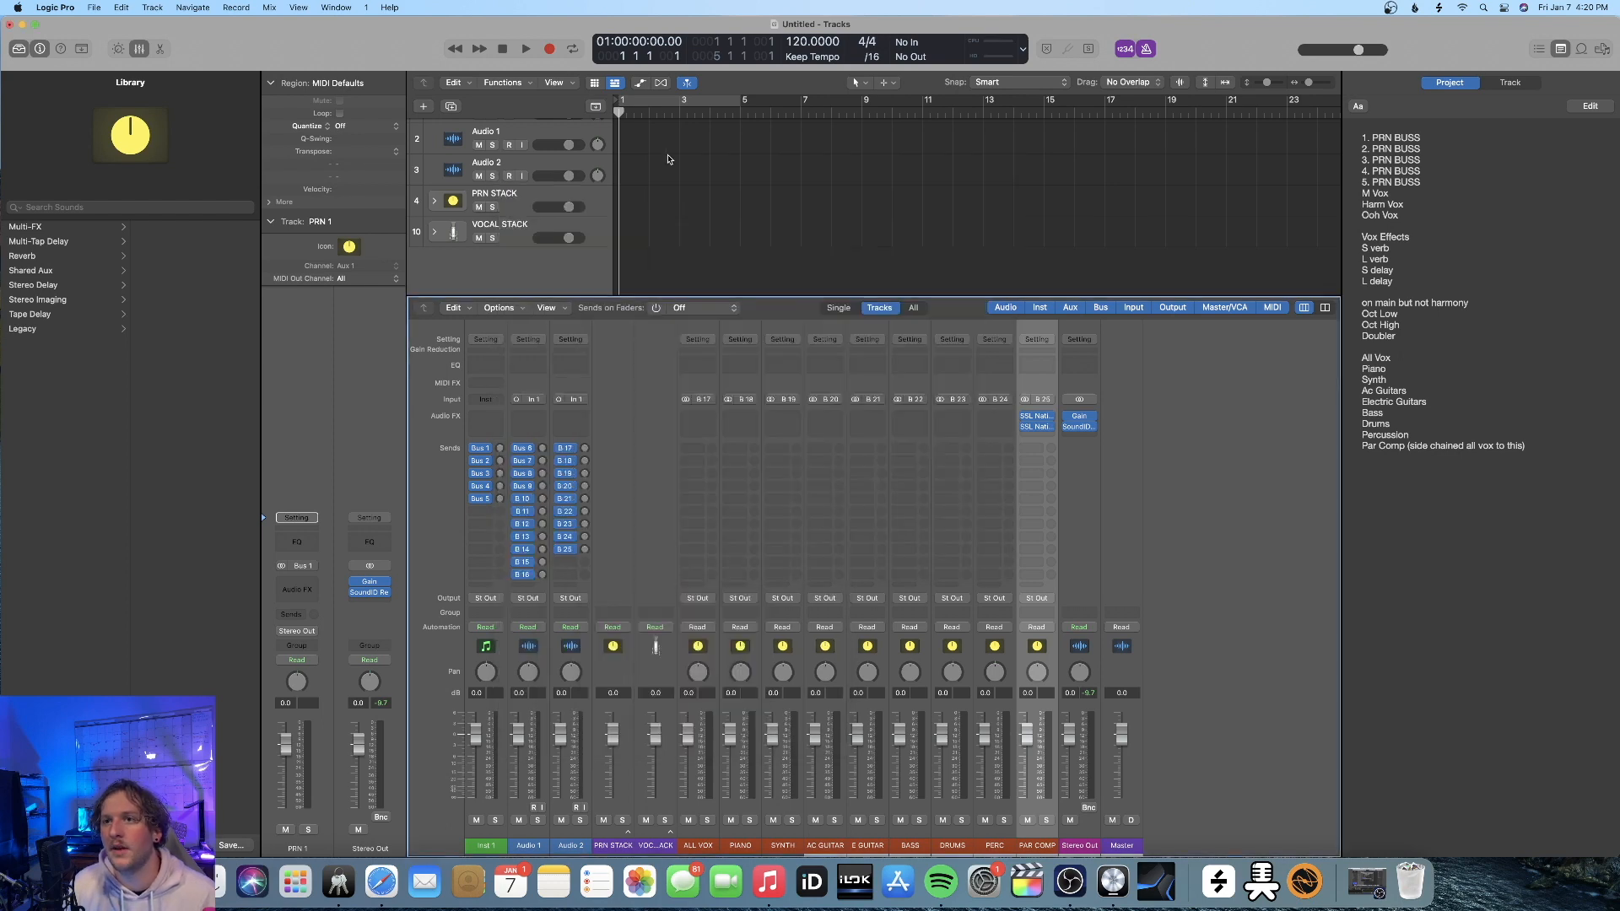
pyautogui.click(1038, 430)
pyautogui.click(1048, 423)
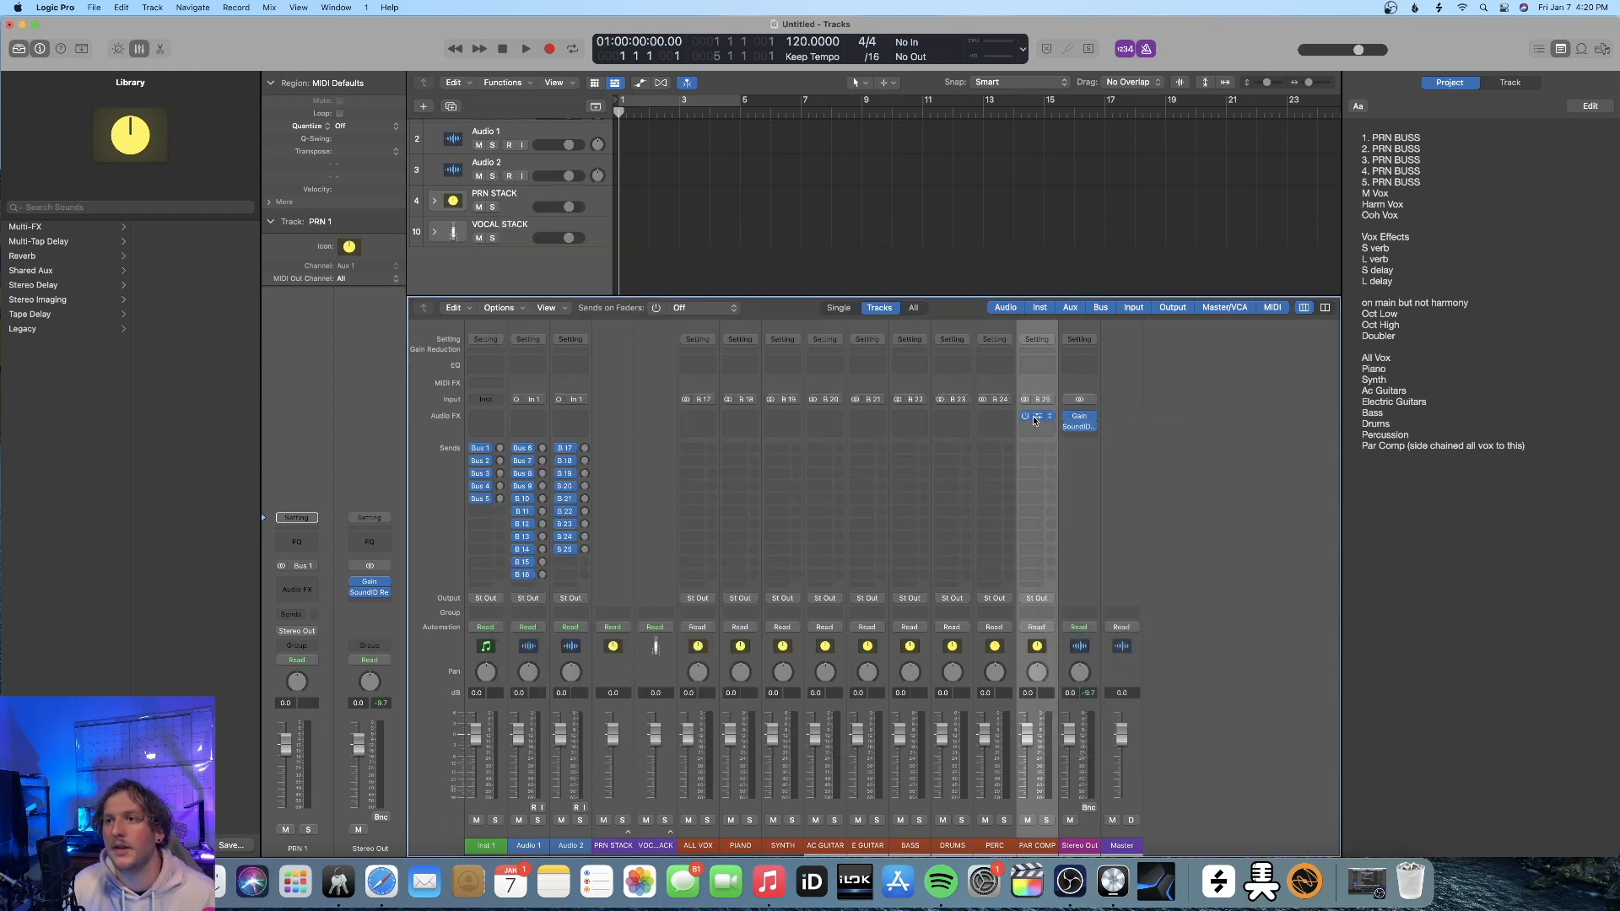
# Set the side chain of the SSL Native Bus Compressor 2 on PAR COMP to Bus 17
pyautogui.click(1035, 421)
pyautogui.moveTo(721, 287); pyautogui.dragTo(795, 408)
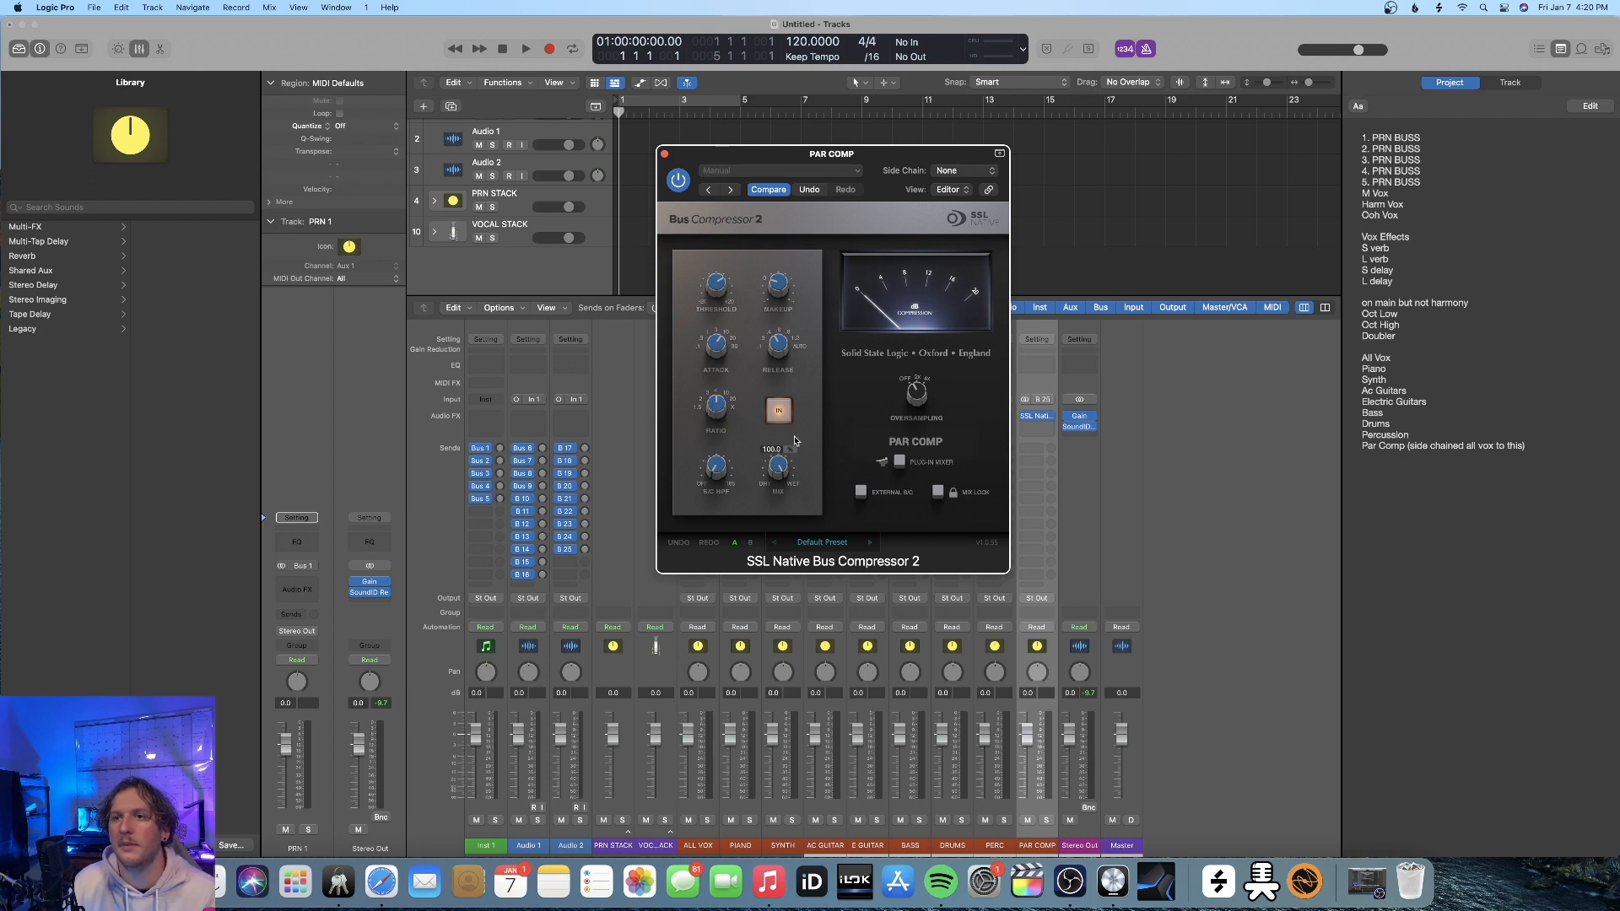
pyautogui.click(962, 170)
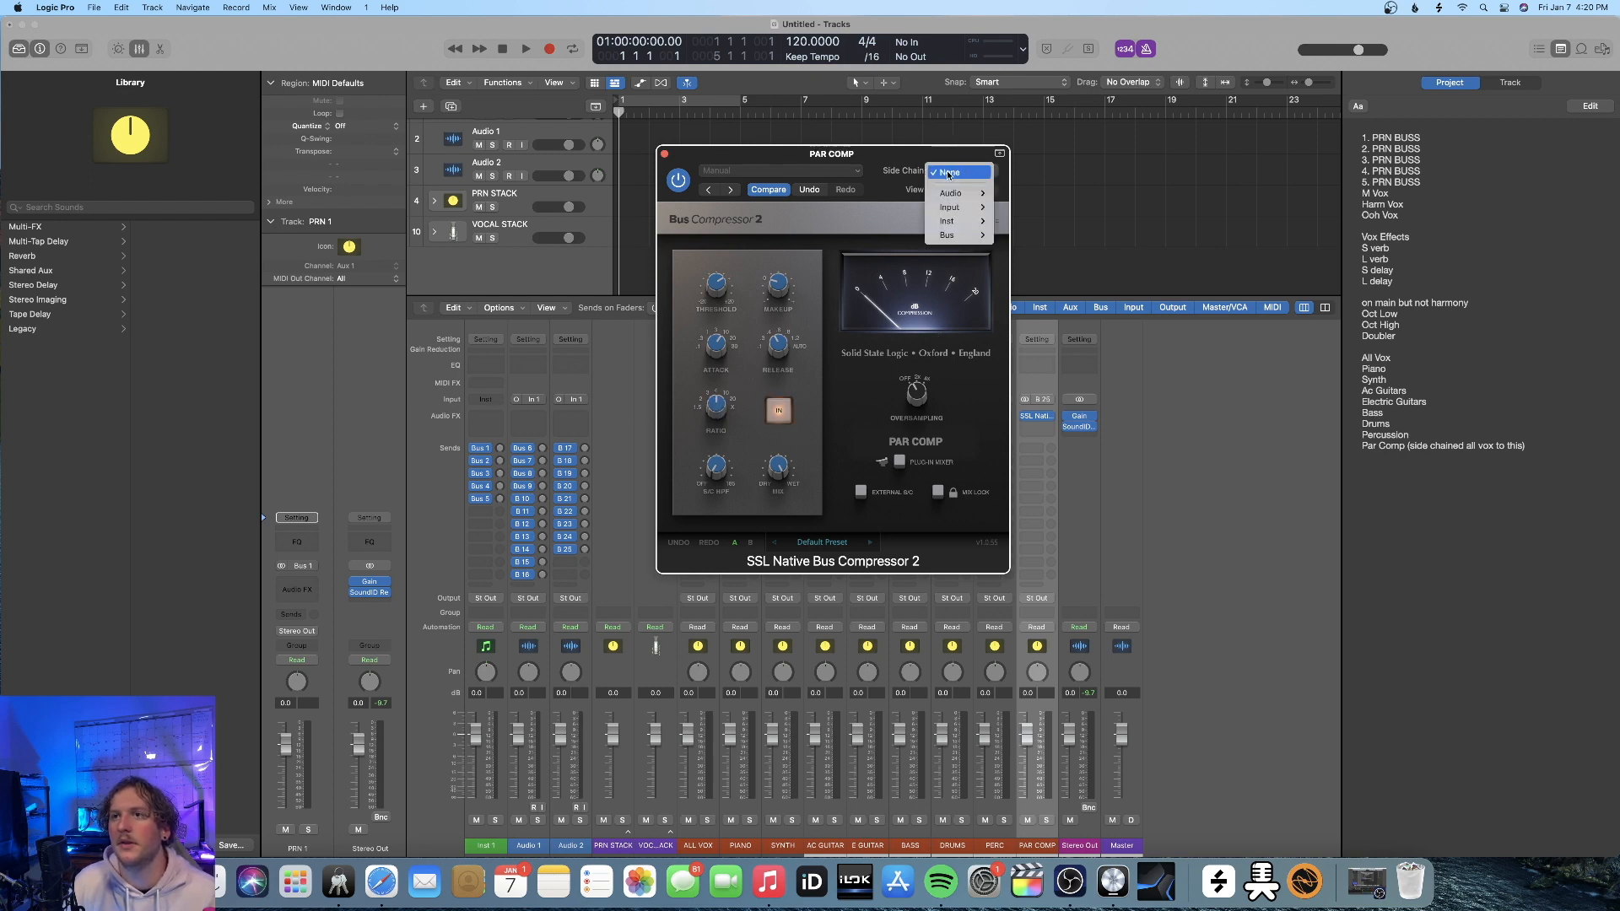
pyautogui.moveTo(971, 194)
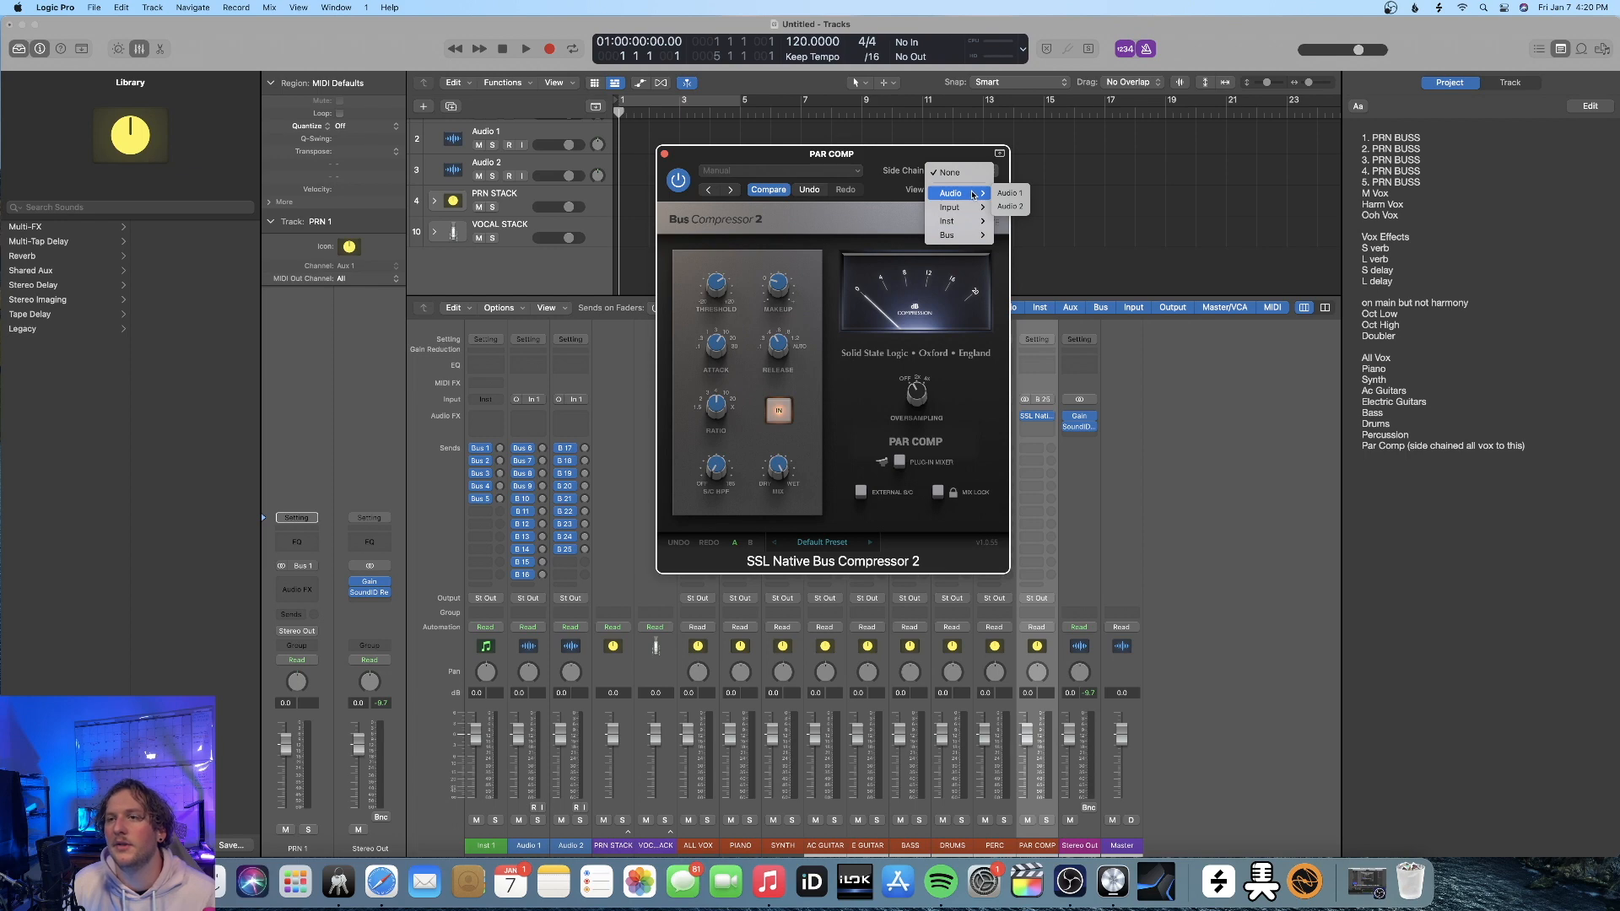
pyautogui.moveTo(970, 236)
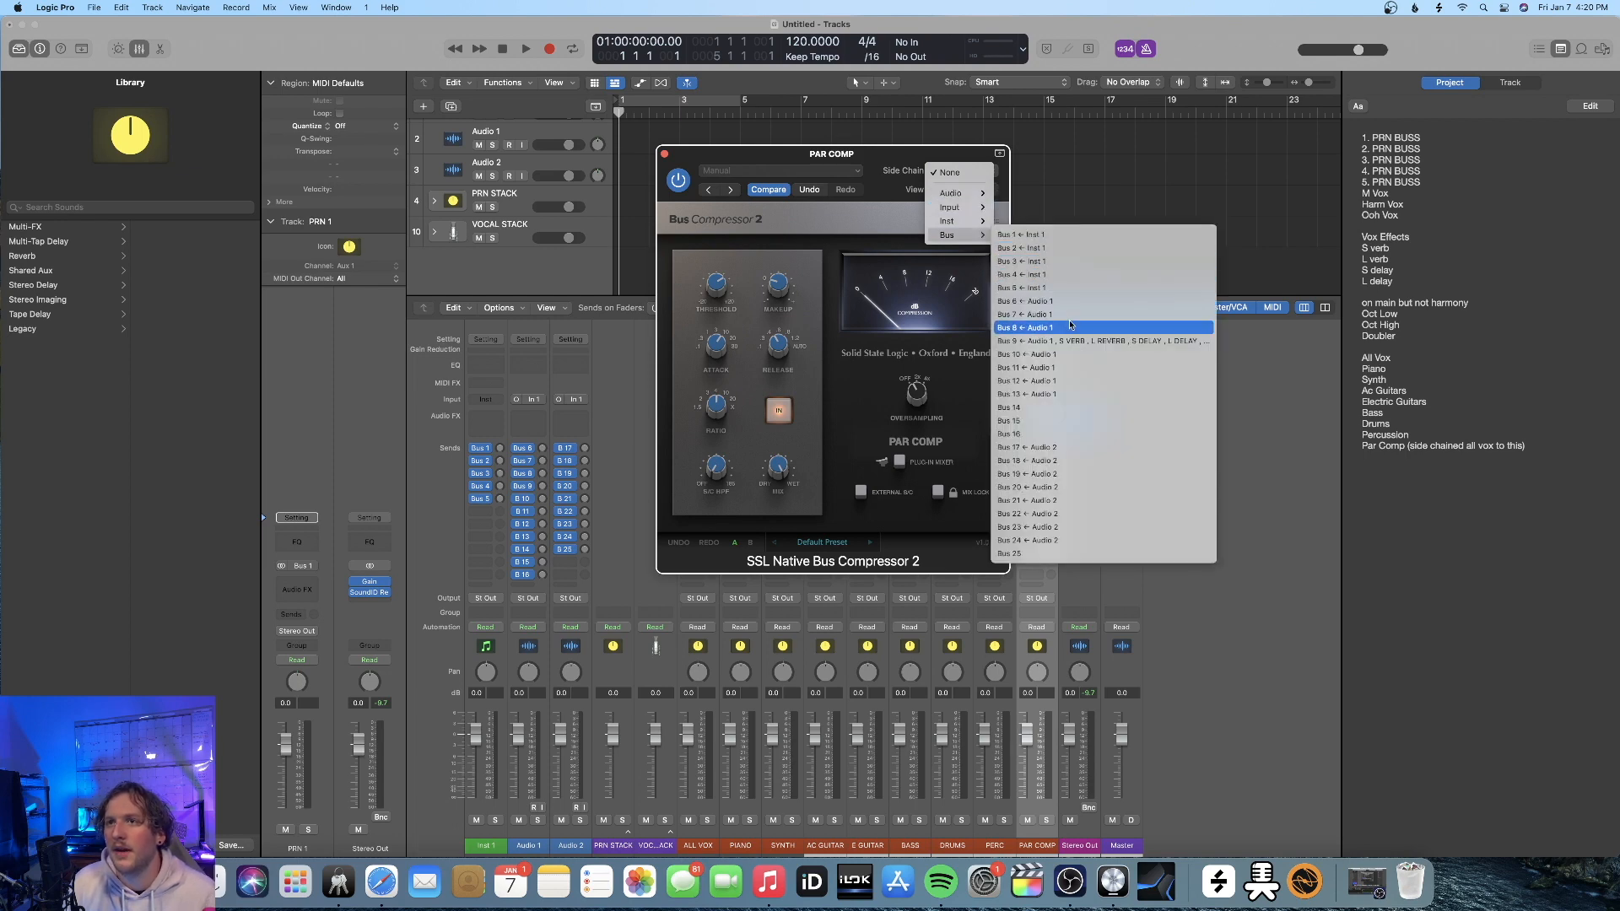
pyautogui.click(853, 156)
pyautogui.moveTo(854, 155); pyautogui.dragTo(1178, 127)
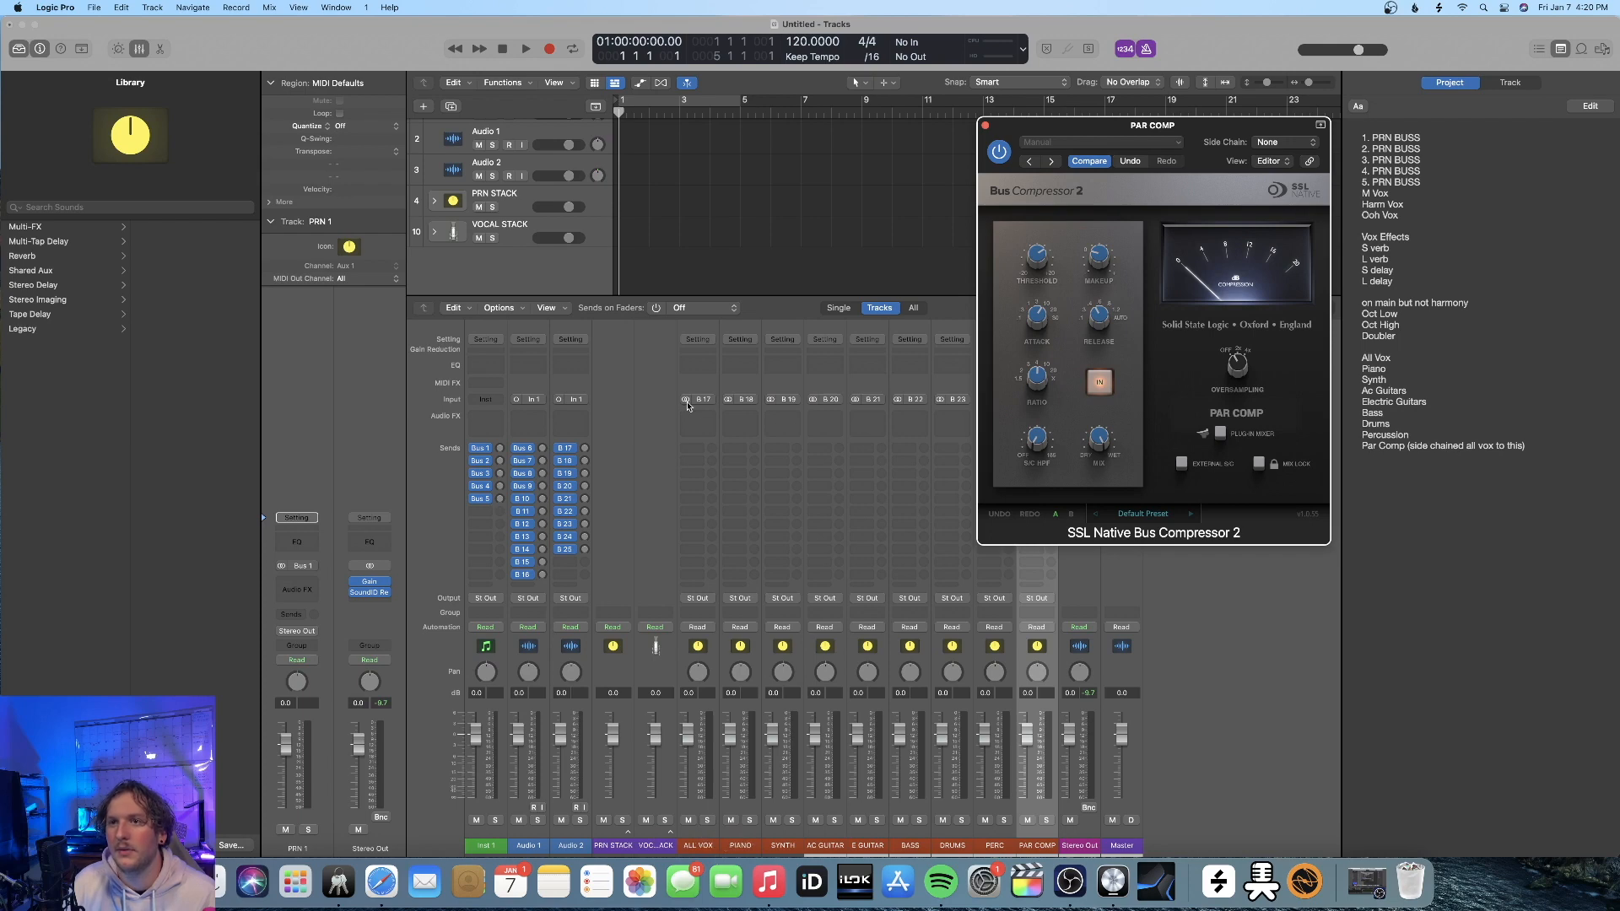
pyautogui.click(1293, 145)
pyautogui.moveTo(1275, 206)
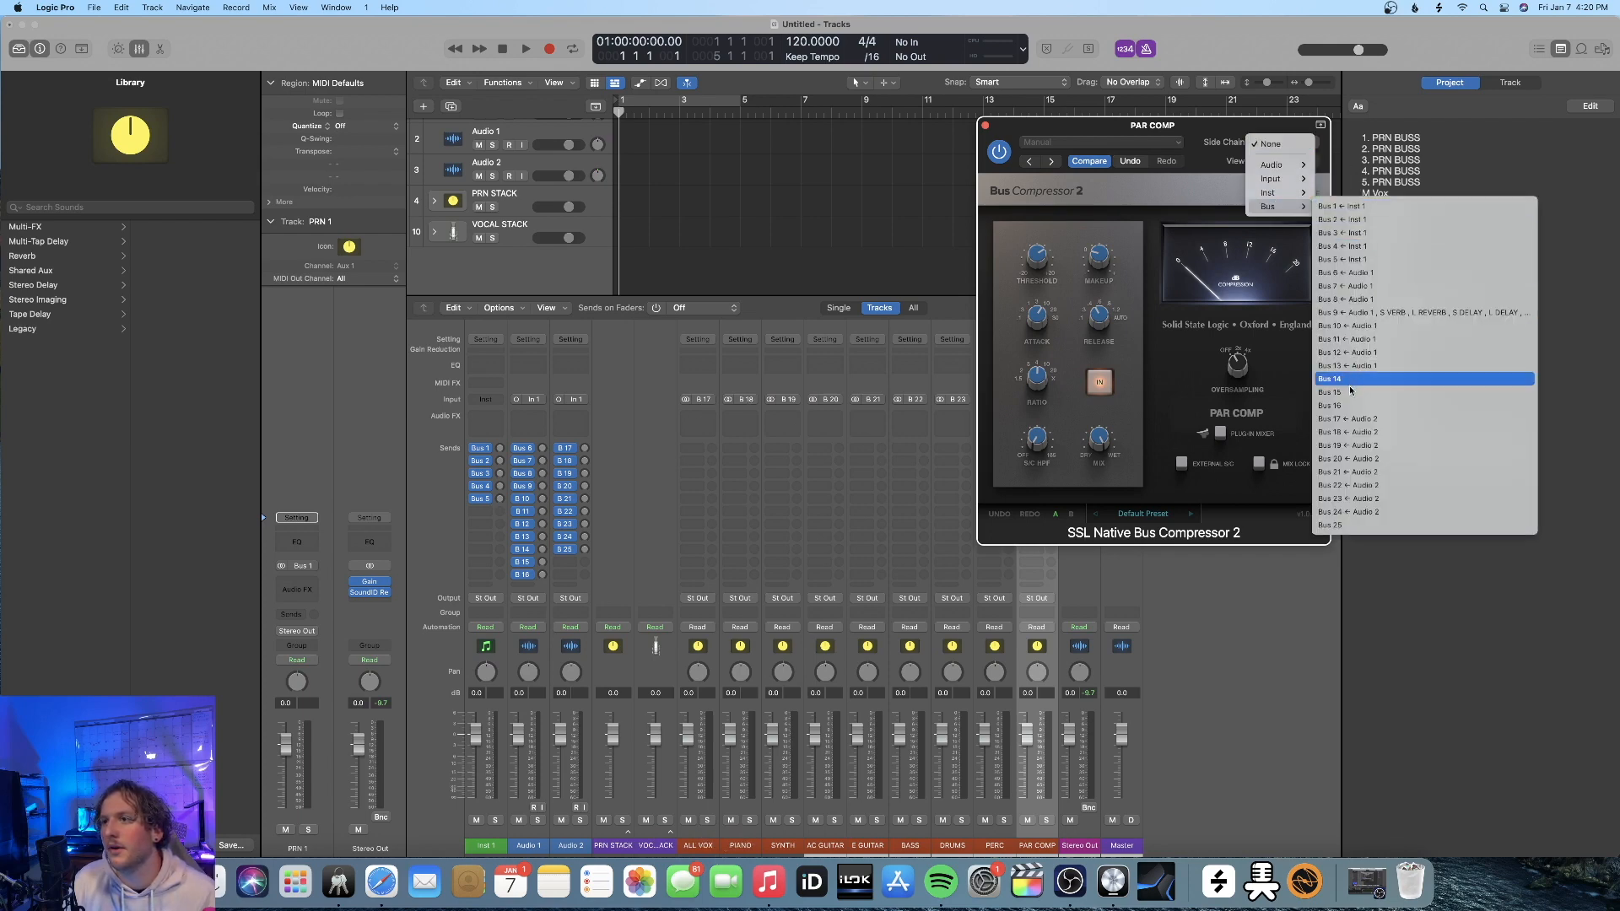
pyautogui.click(1349, 419)
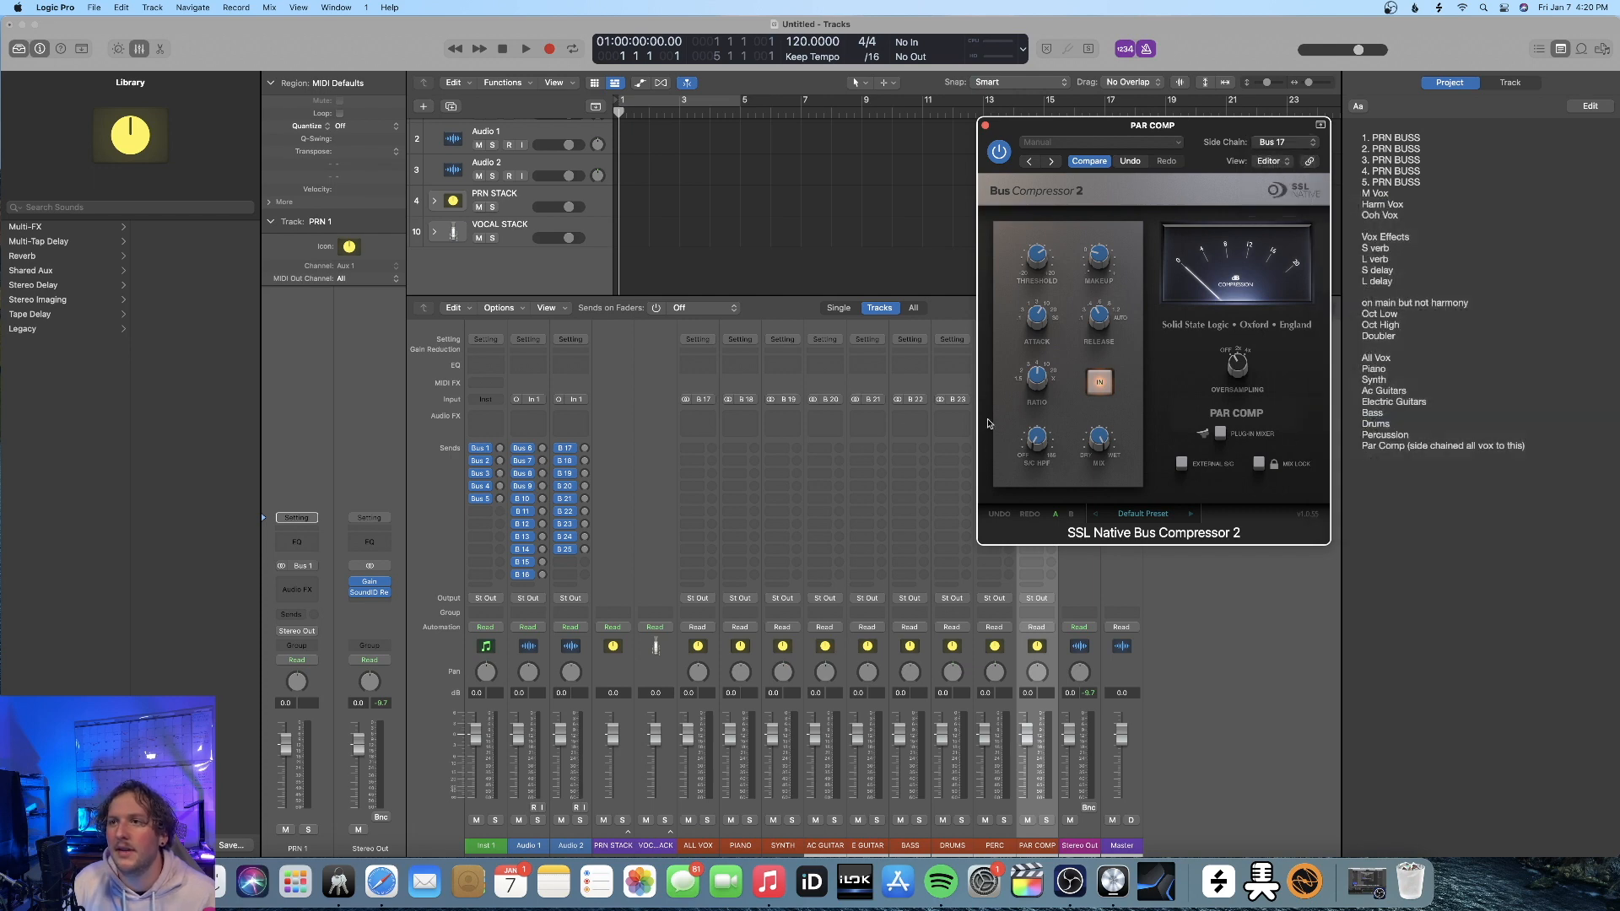
pyautogui.press('super+w')
# Add a send to Bus 25 (PAR COMP) on all channel strips from PIANO through PERC at once
pyautogui.click(747, 812)
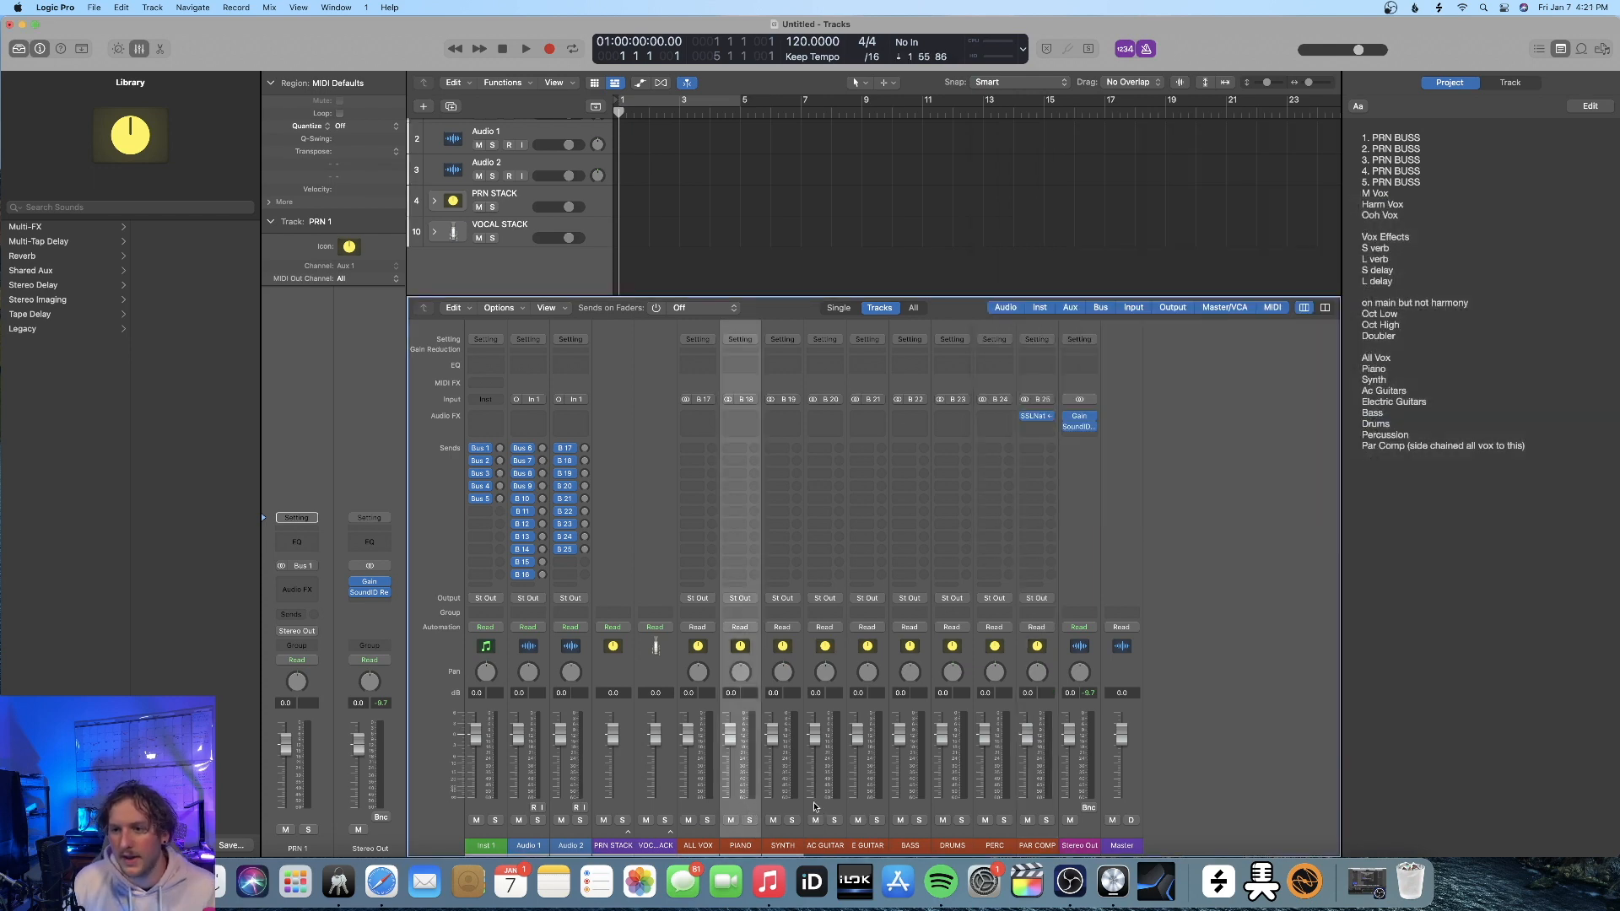
pyautogui.keyDown('shift'); pyautogui.click(998, 809); pyautogui.keyUp('shift')
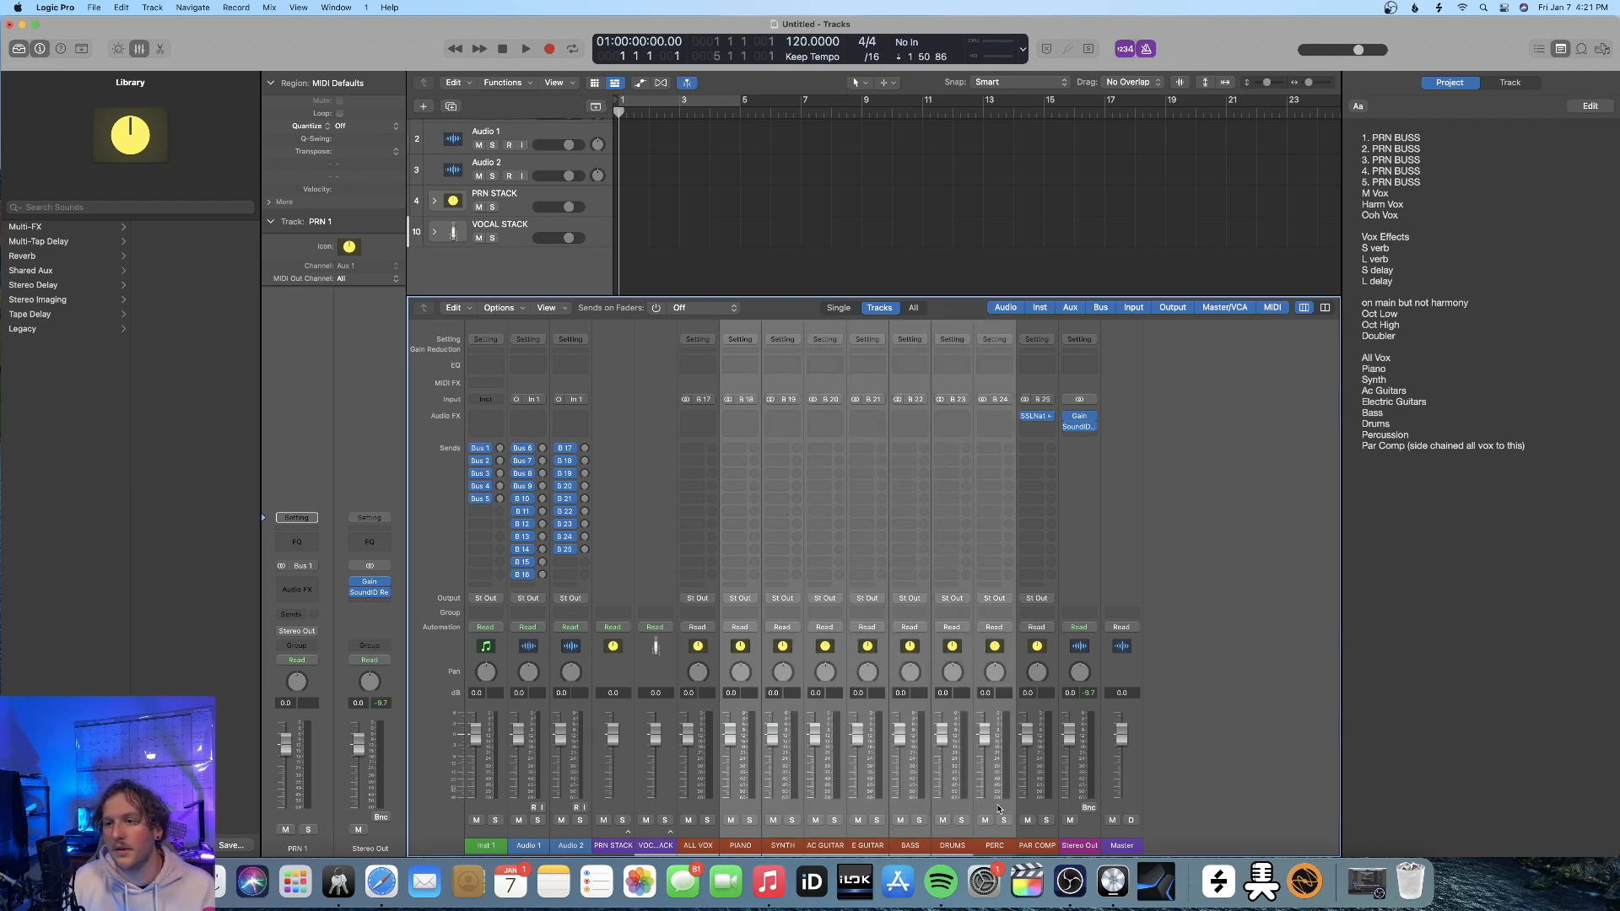
pyautogui.click(737, 446)
pyautogui.moveTo(762, 470)
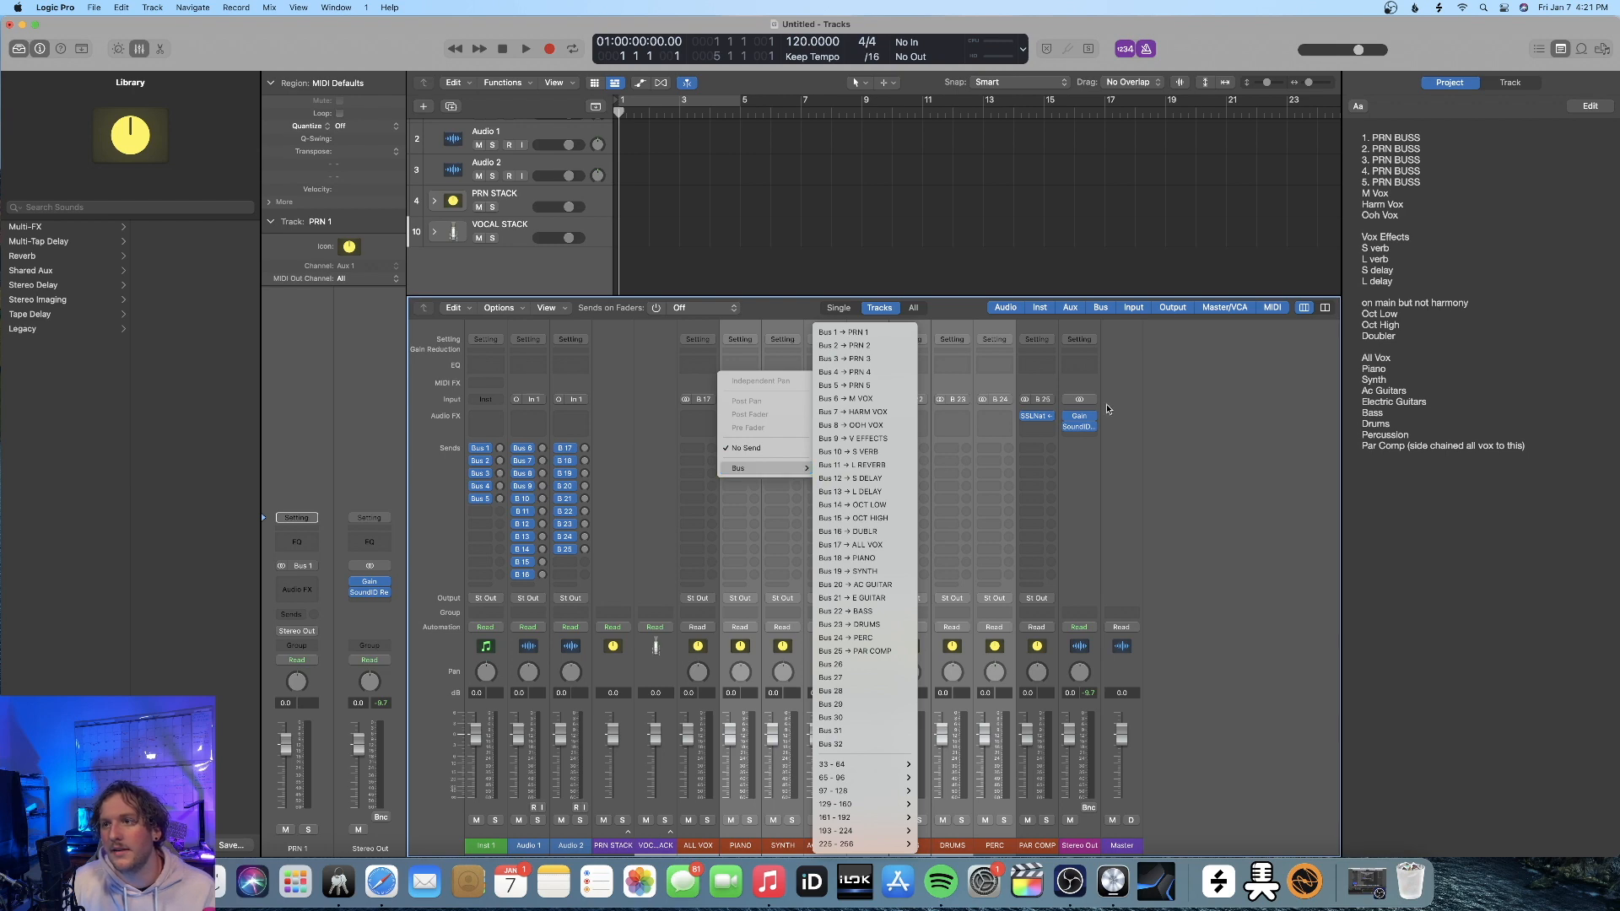
pyautogui.click(866, 652)
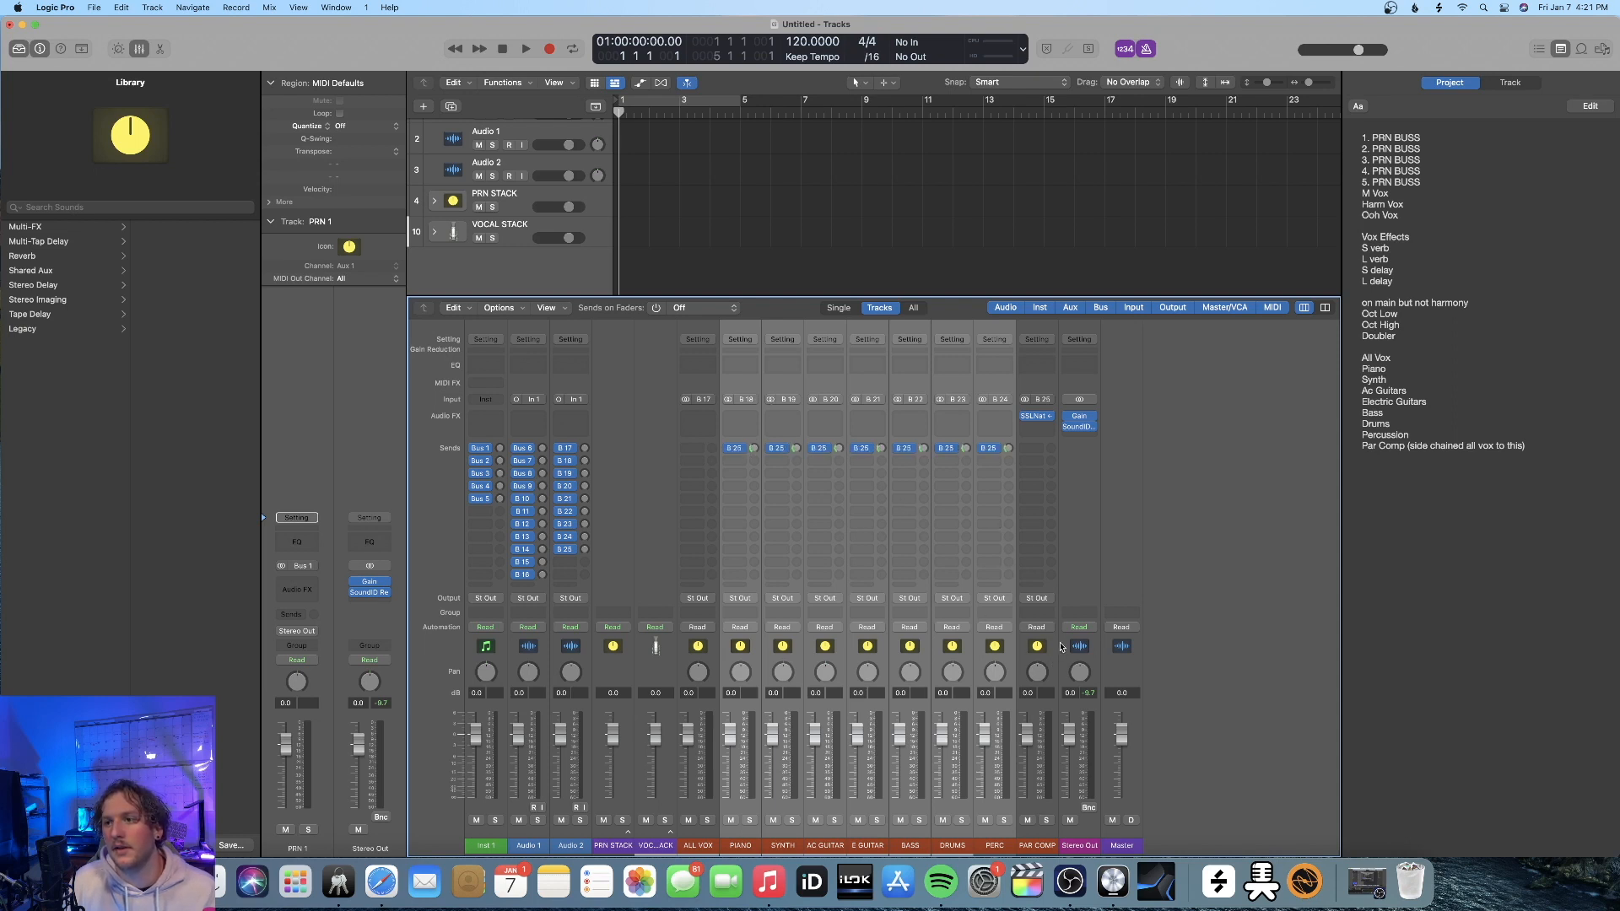
pyautogui.click(1076, 576)
pyautogui.click(1036, 574)
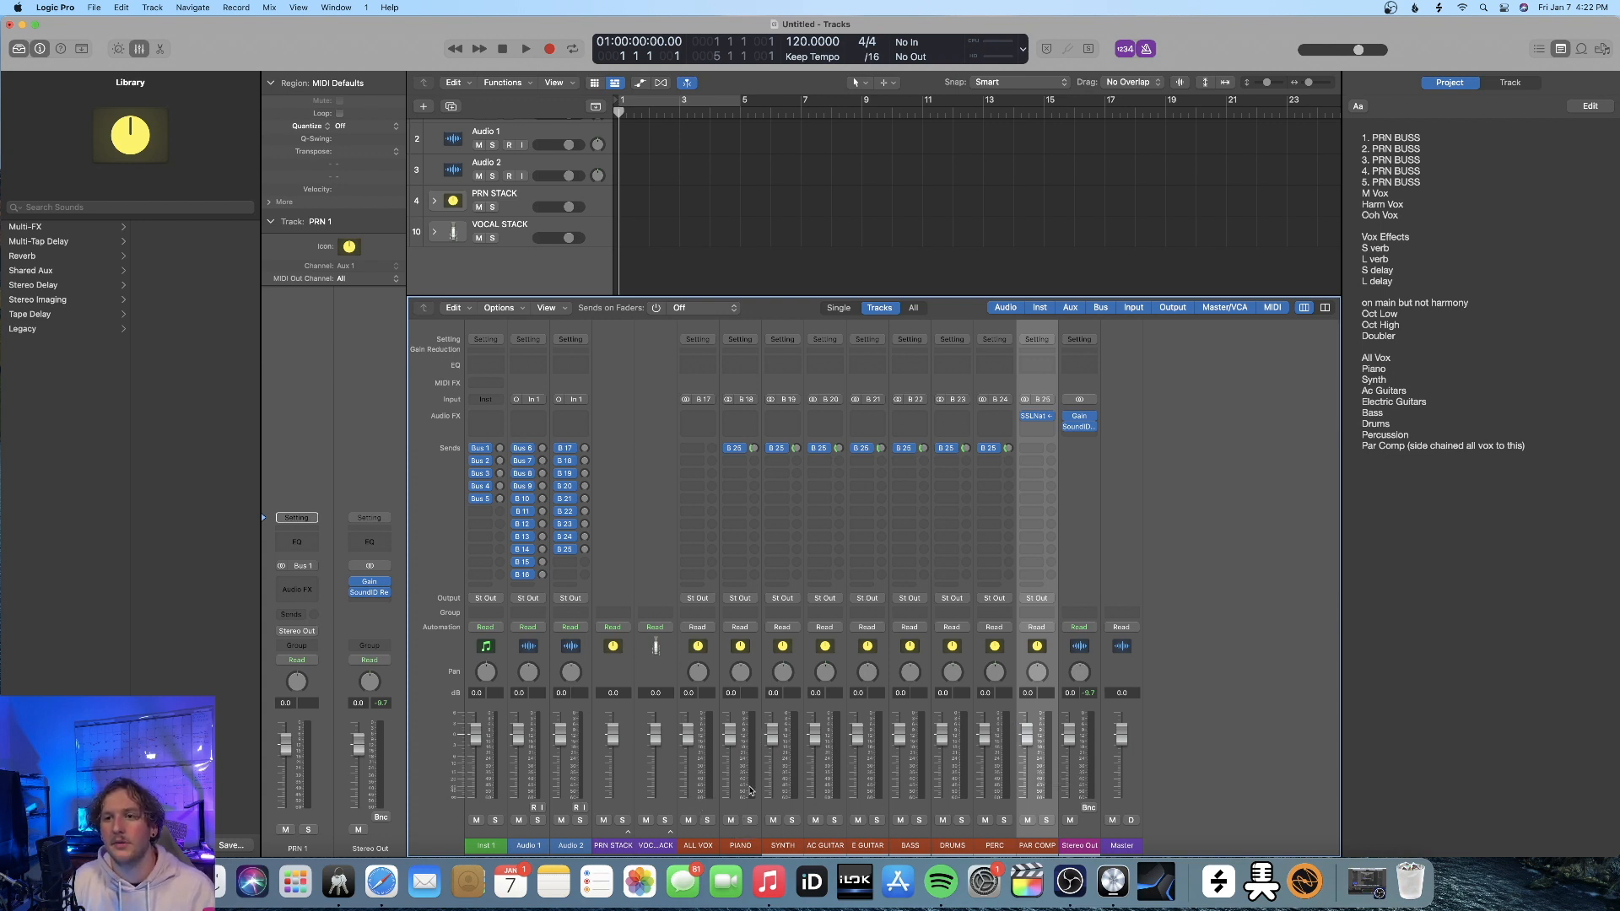
# Lower the PAR COMP fader to about -10.2 dB and review its bus compressor settings
pyautogui.click(1036, 416)
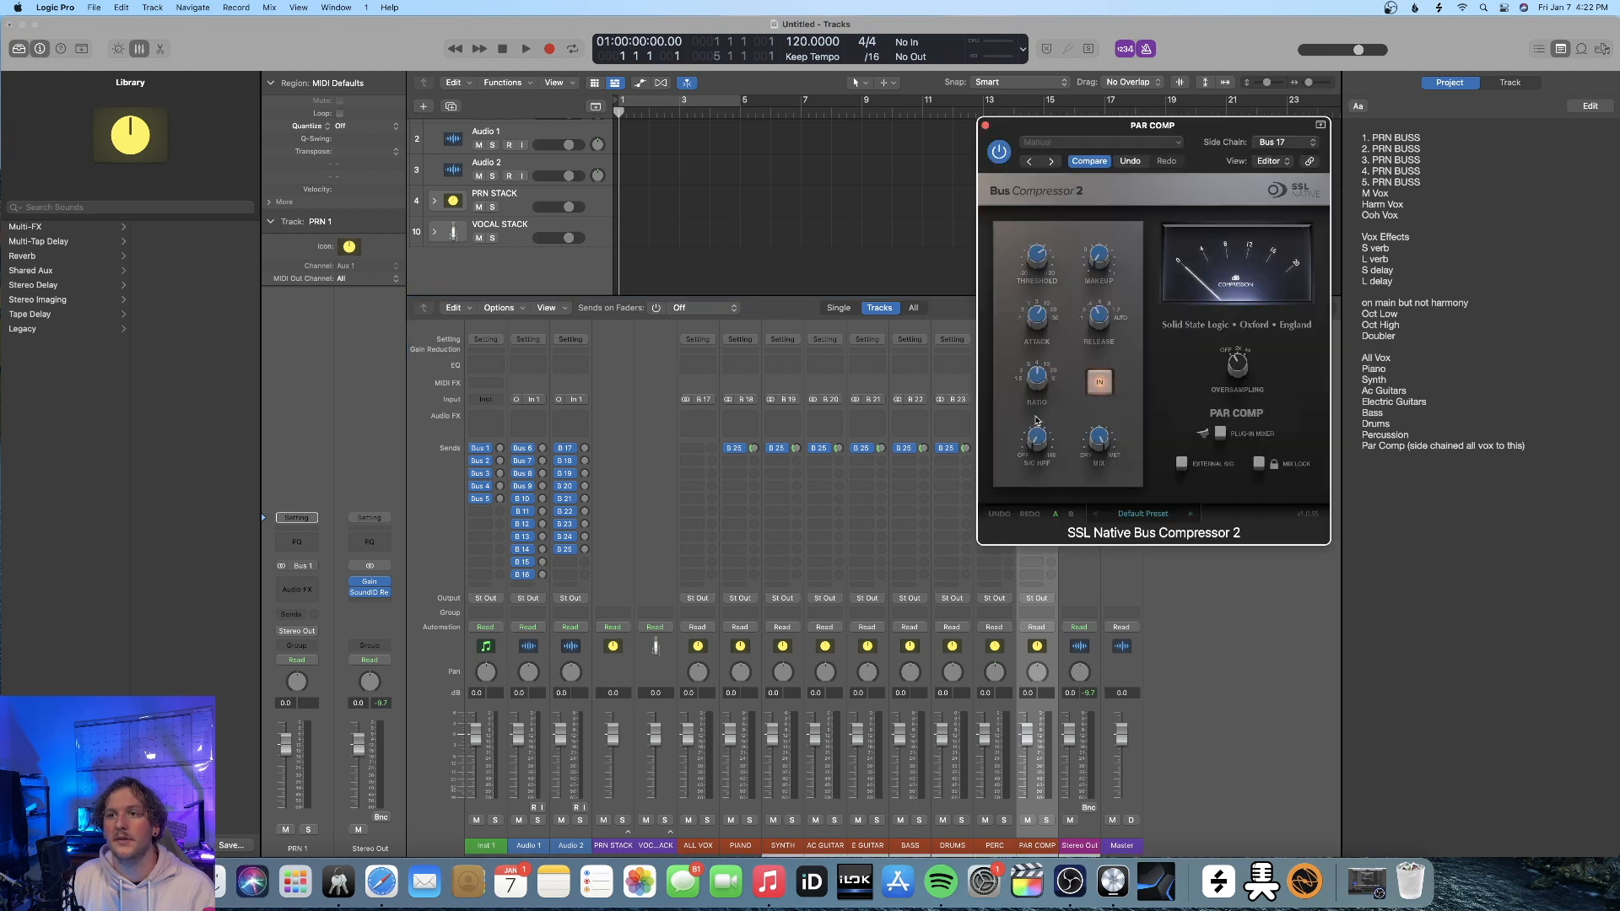
pyautogui.click(985, 125)
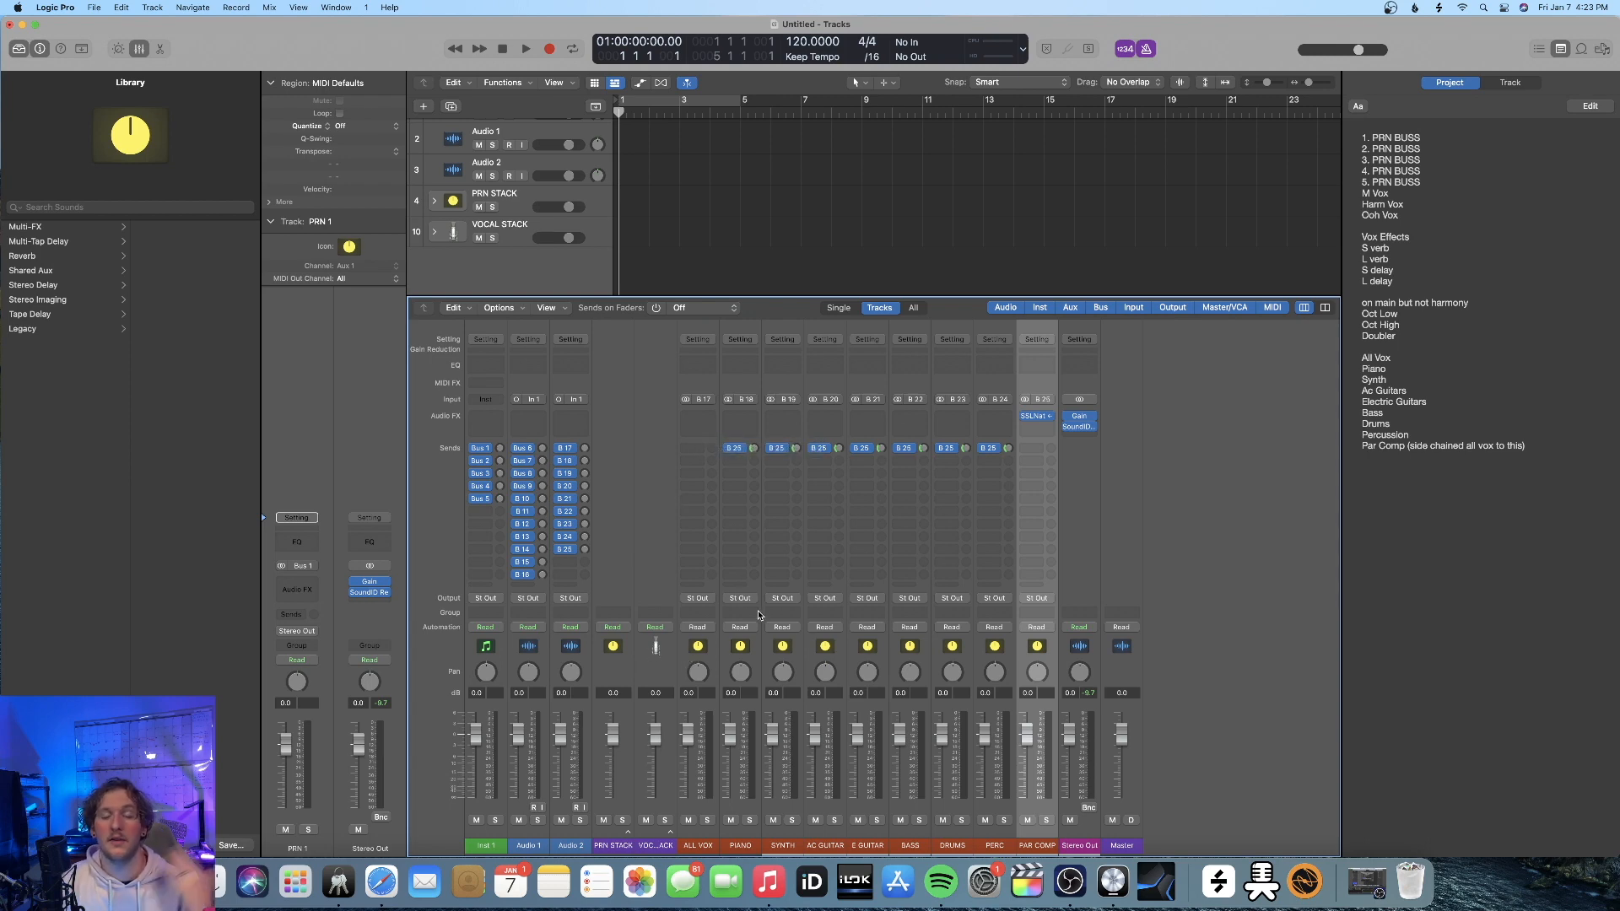
pyautogui.moveTo(1028, 736); pyautogui.dragTo(1027, 770)
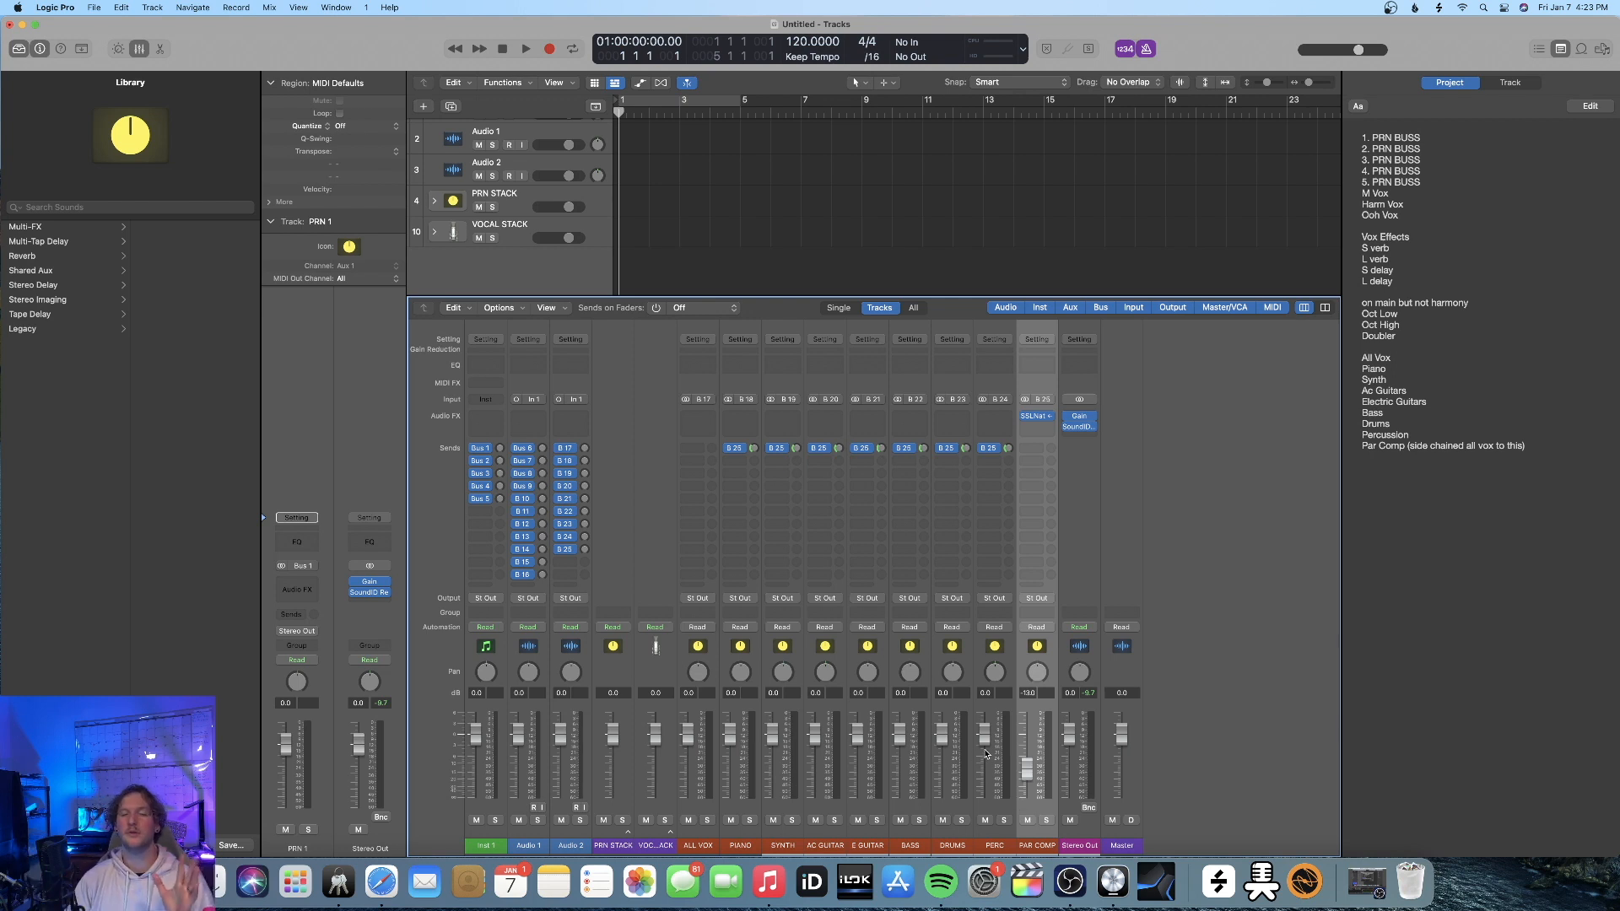
pyautogui.moveTo(1027, 770); pyautogui.dragTo(1027, 764)
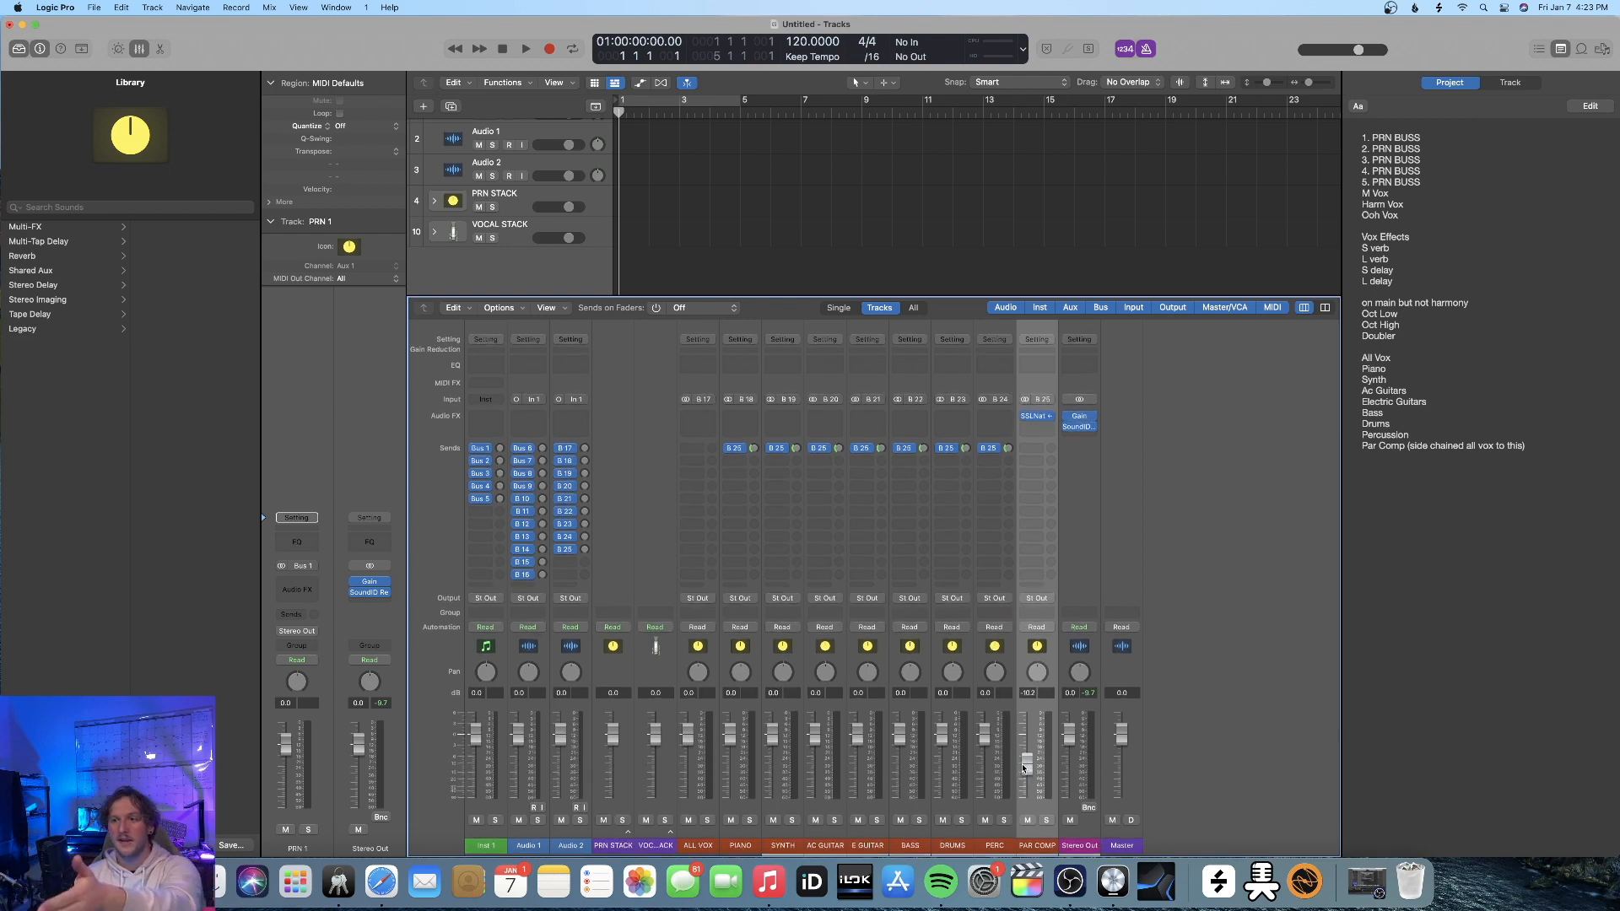
pyautogui.click(1038, 416)
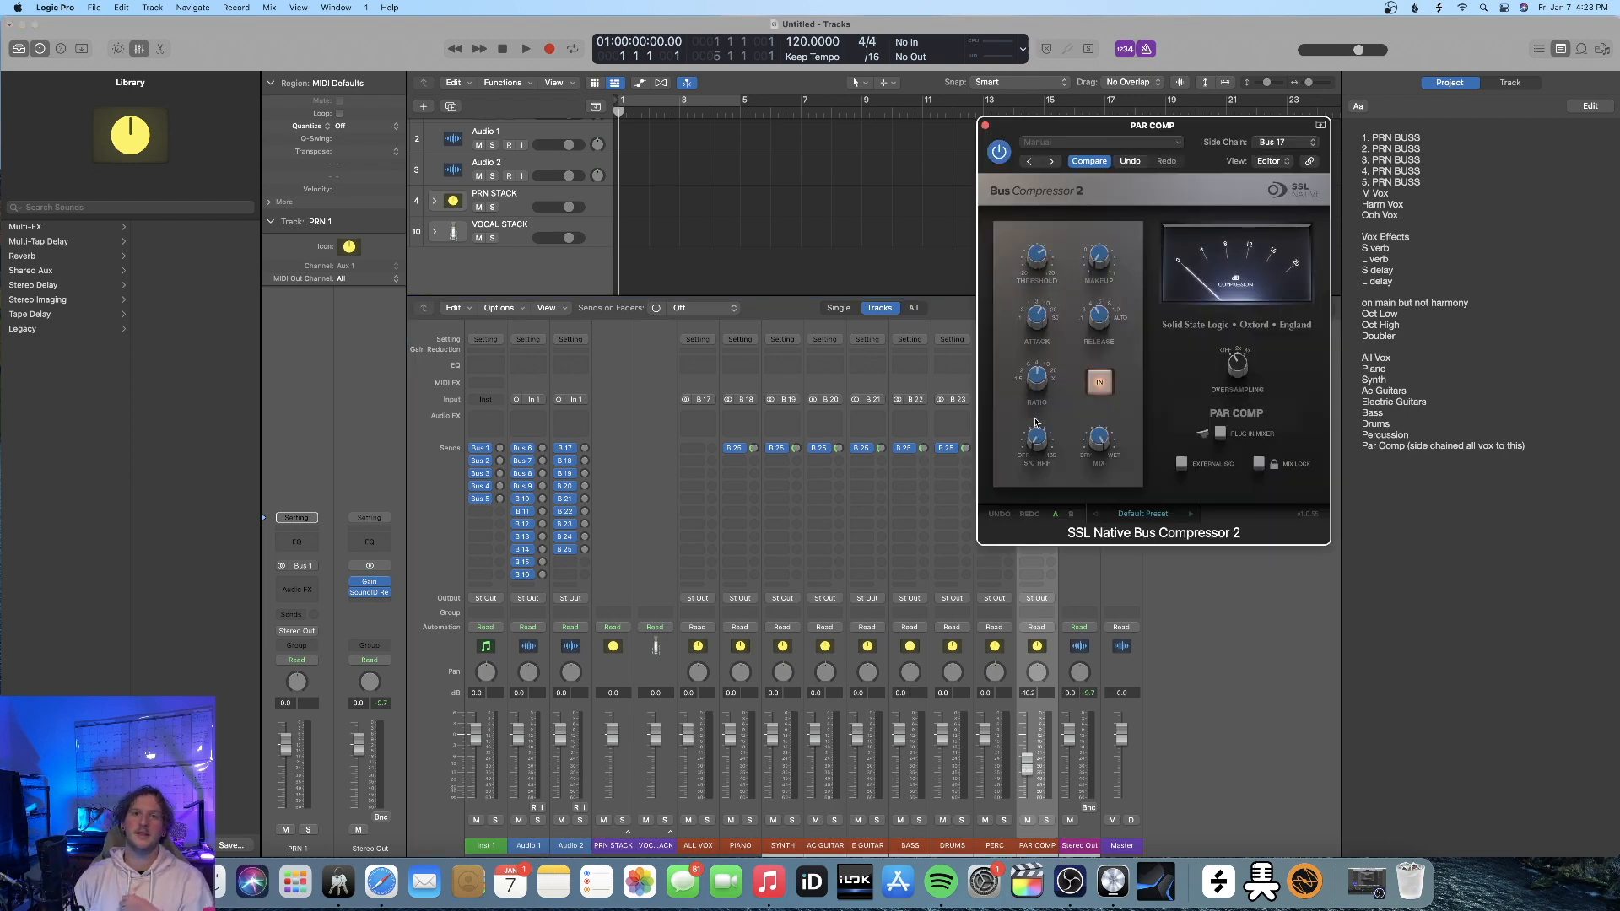
pyautogui.click(985, 125)
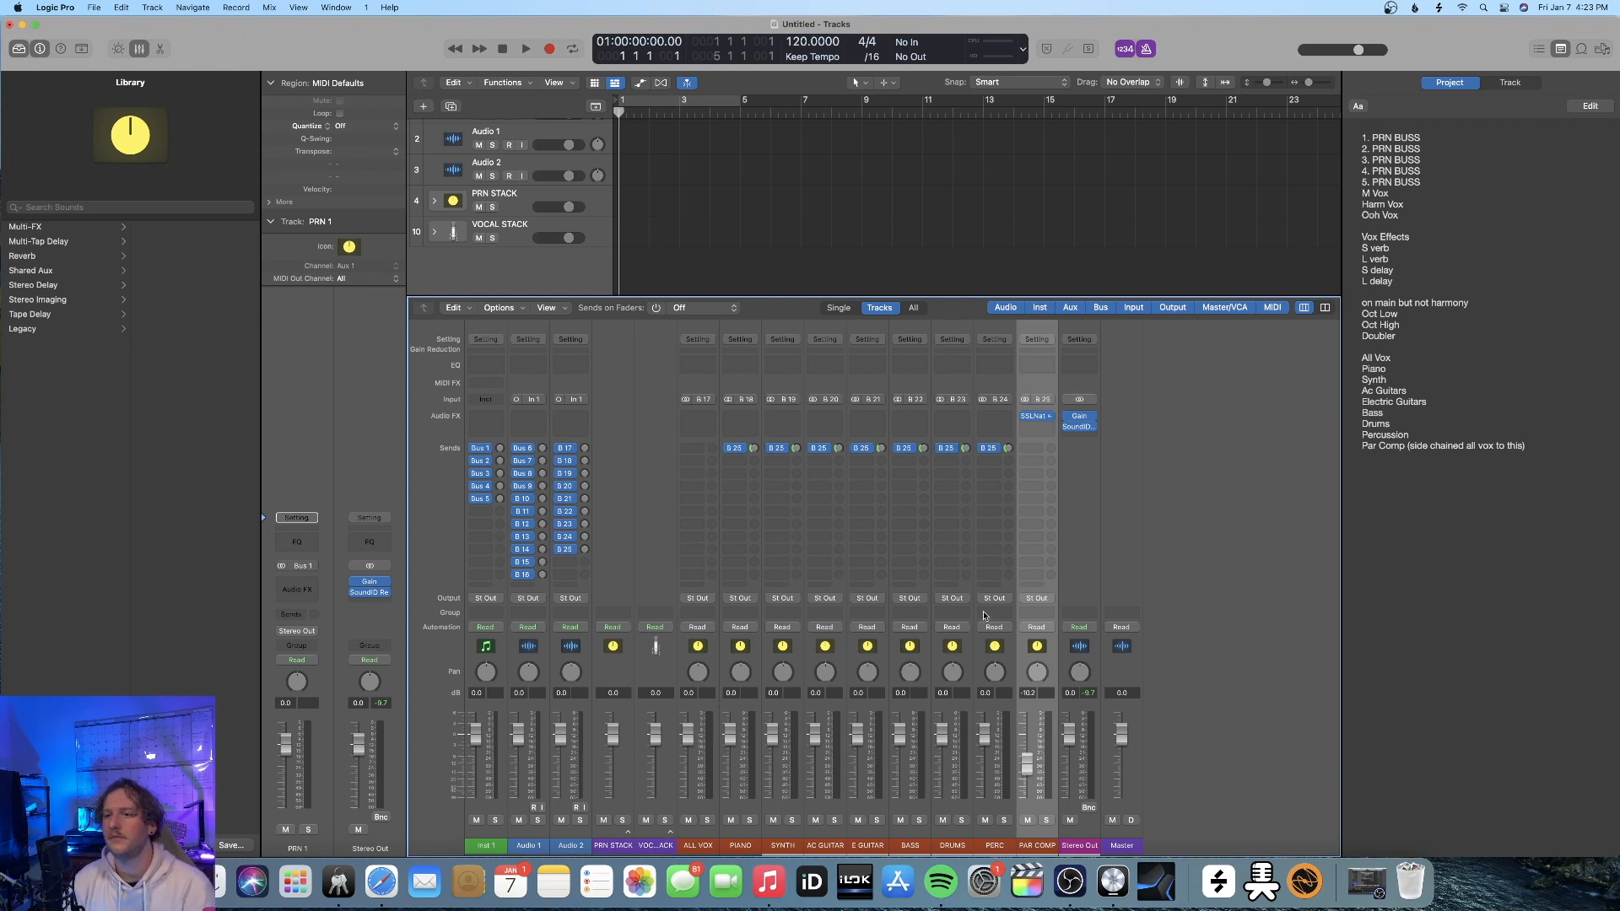
# Insert Saturn 2 with the Clean Tape style on ALL VOX and copy it to the first effect slot of PIANO through PAR COMP
pyautogui.click(701, 515)
pyautogui.click(718, 416)
pyautogui.moveTo(732, 449)
pyautogui.click(836, 449)
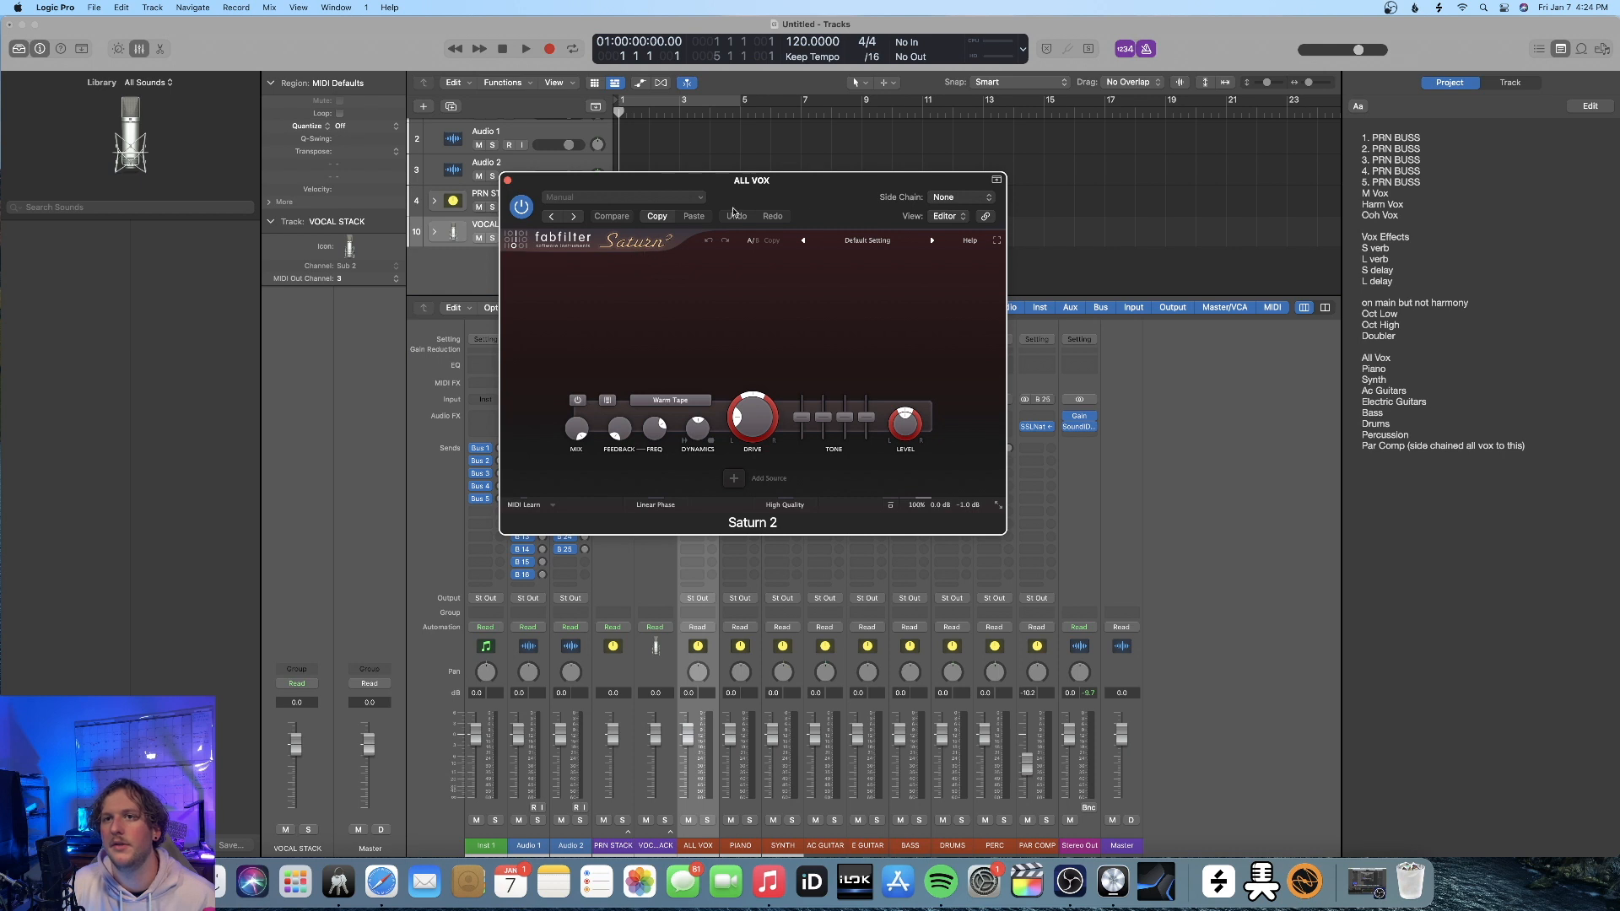
pyautogui.moveTo(680, 218); pyautogui.dragTo(700, 210)
pyautogui.click(691, 392)
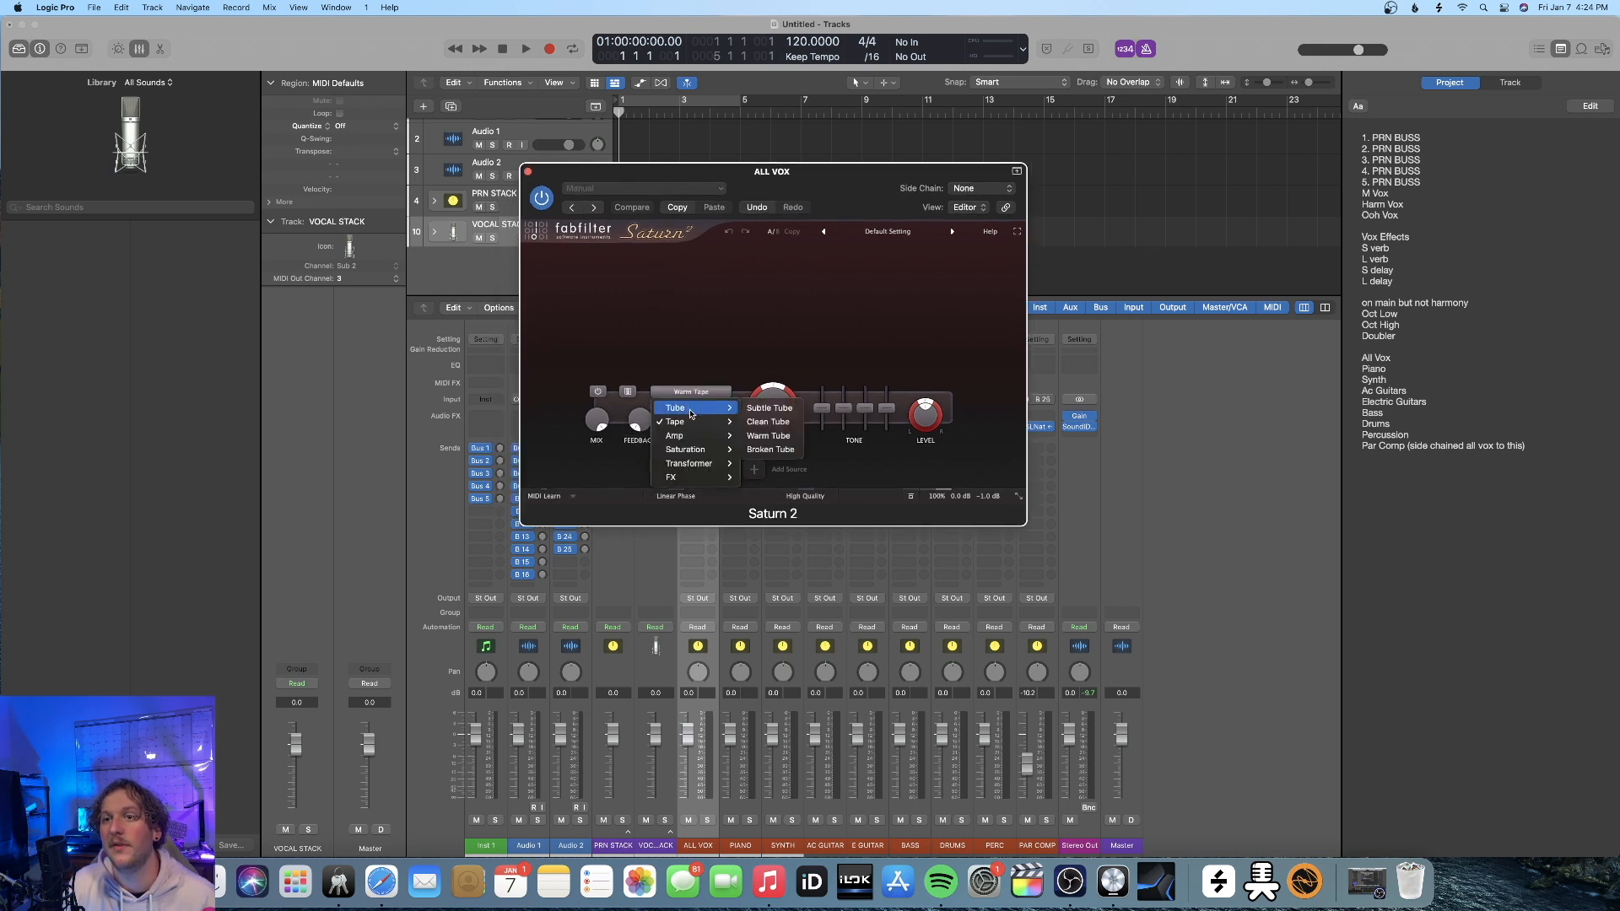
pyautogui.moveTo(726, 423)
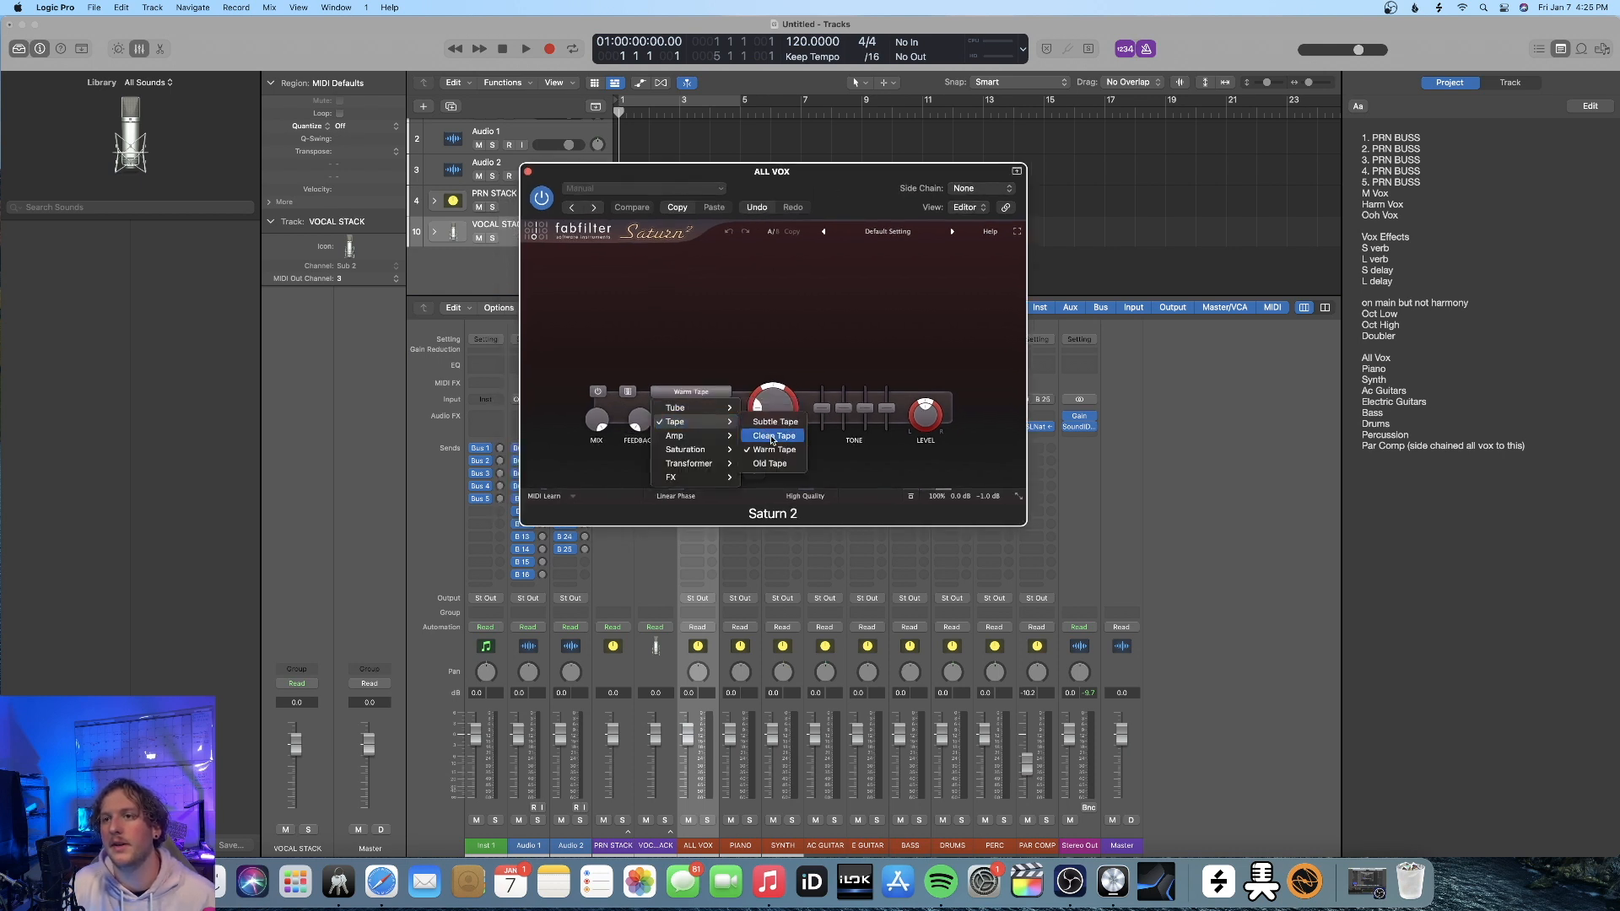
pyautogui.click(771, 436)
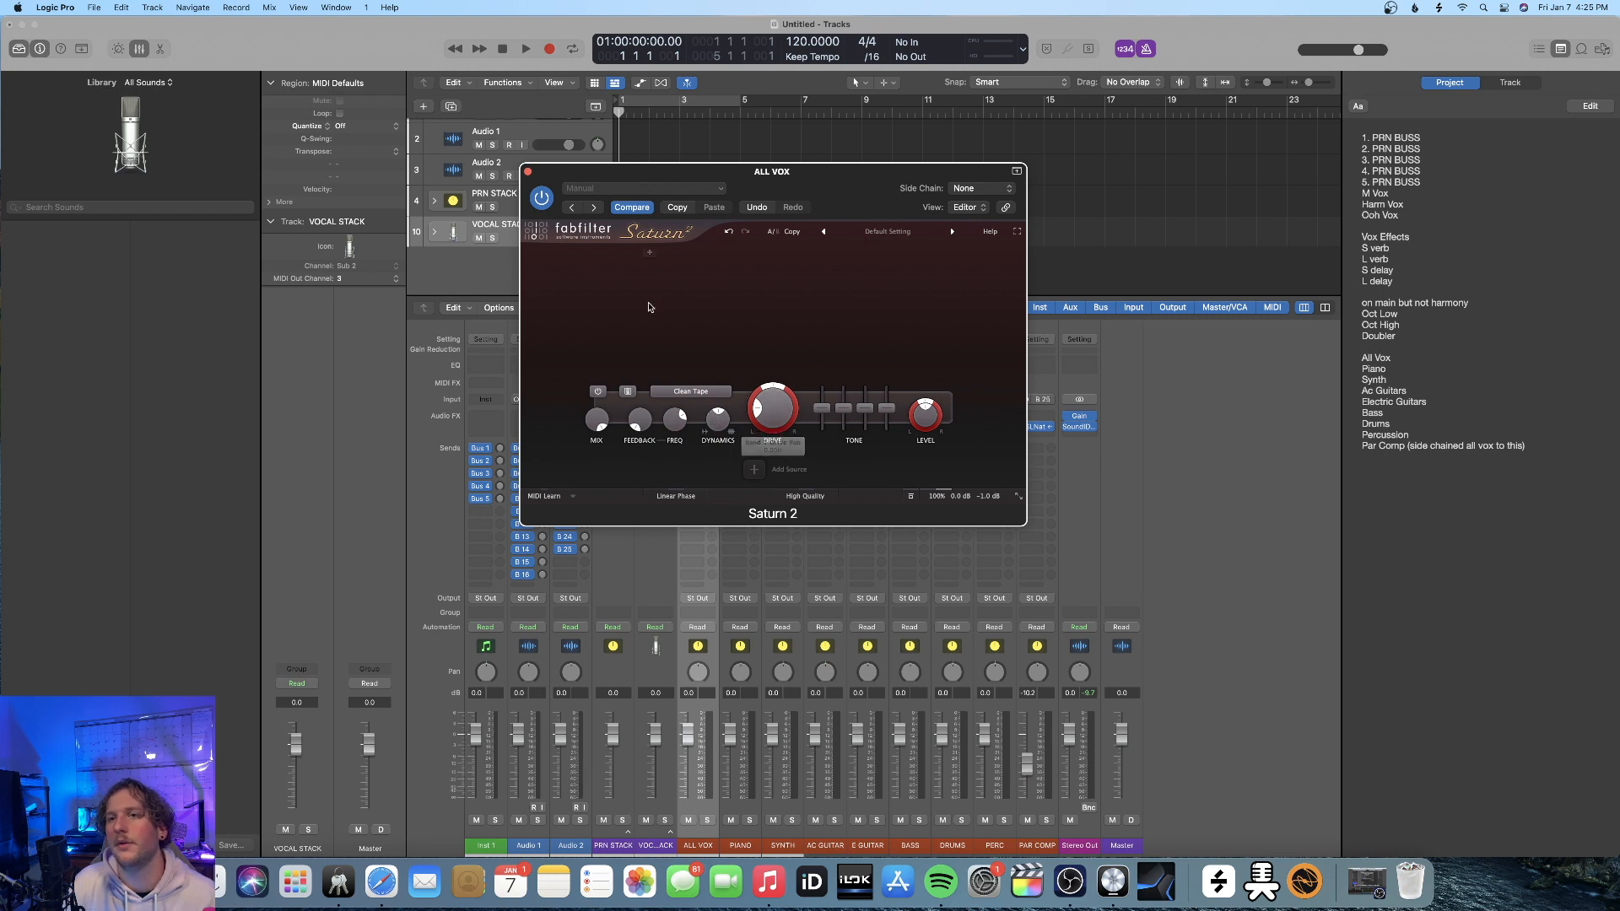
pyautogui.click(527, 171)
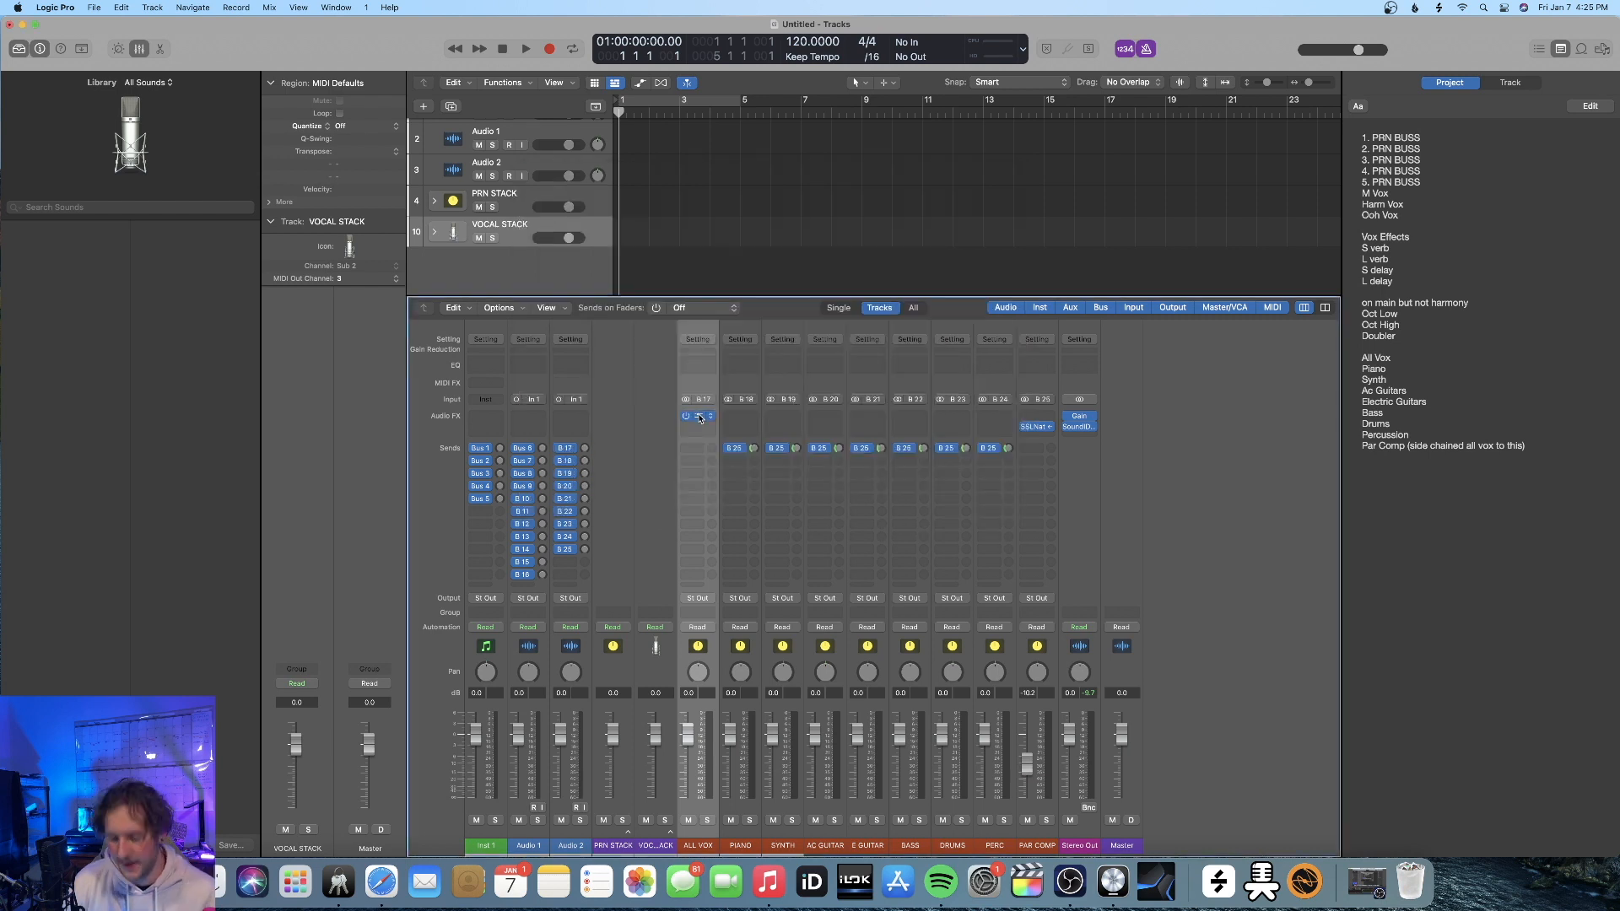
pyautogui.moveTo(699, 418); pyautogui.dragTo(1035, 417)
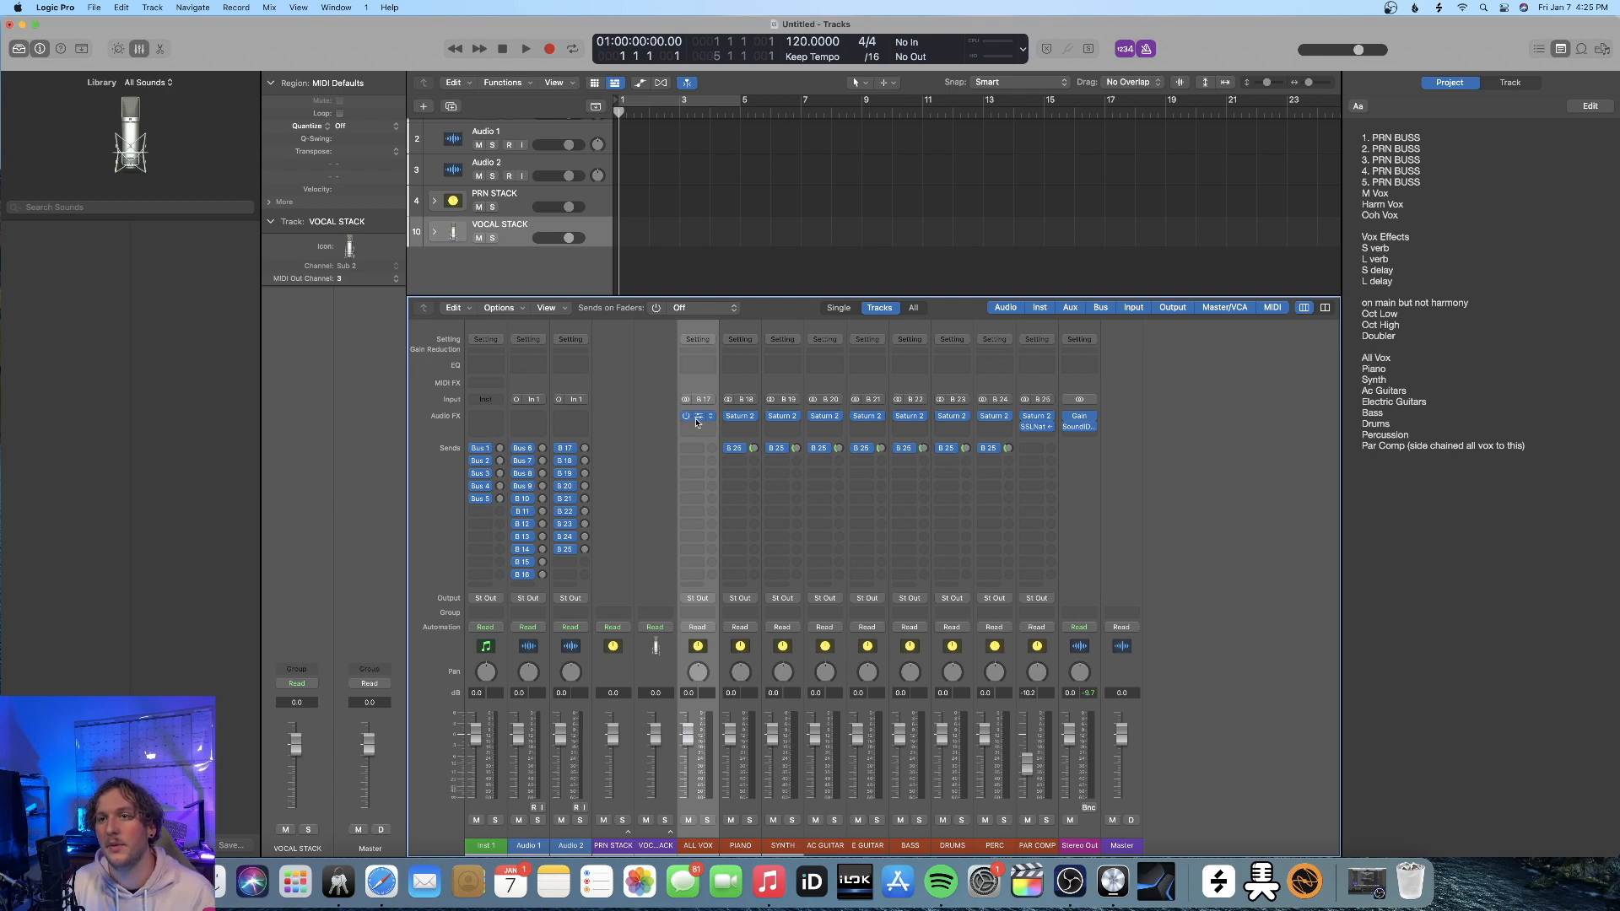
# Lower the drive slightly in the Saturn 2 plug-in on the ALL VOX channel strip
pyautogui.click(698, 417)
pyautogui.moveTo(764, 410); pyautogui.dragTo(765, 415)
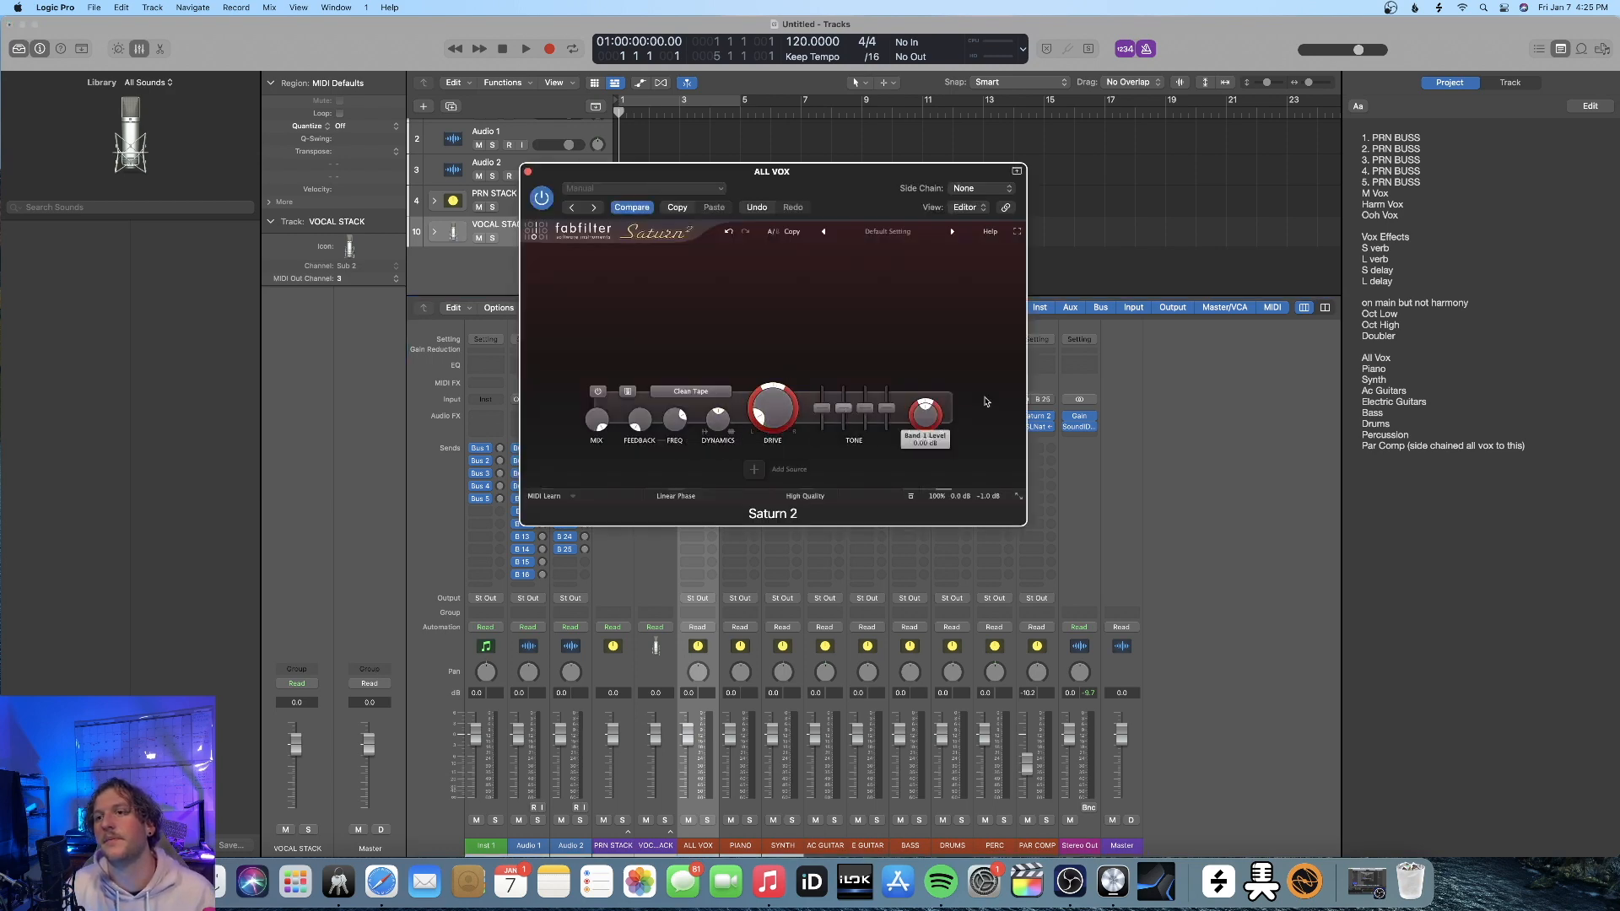
pyautogui.click(1201, 460)
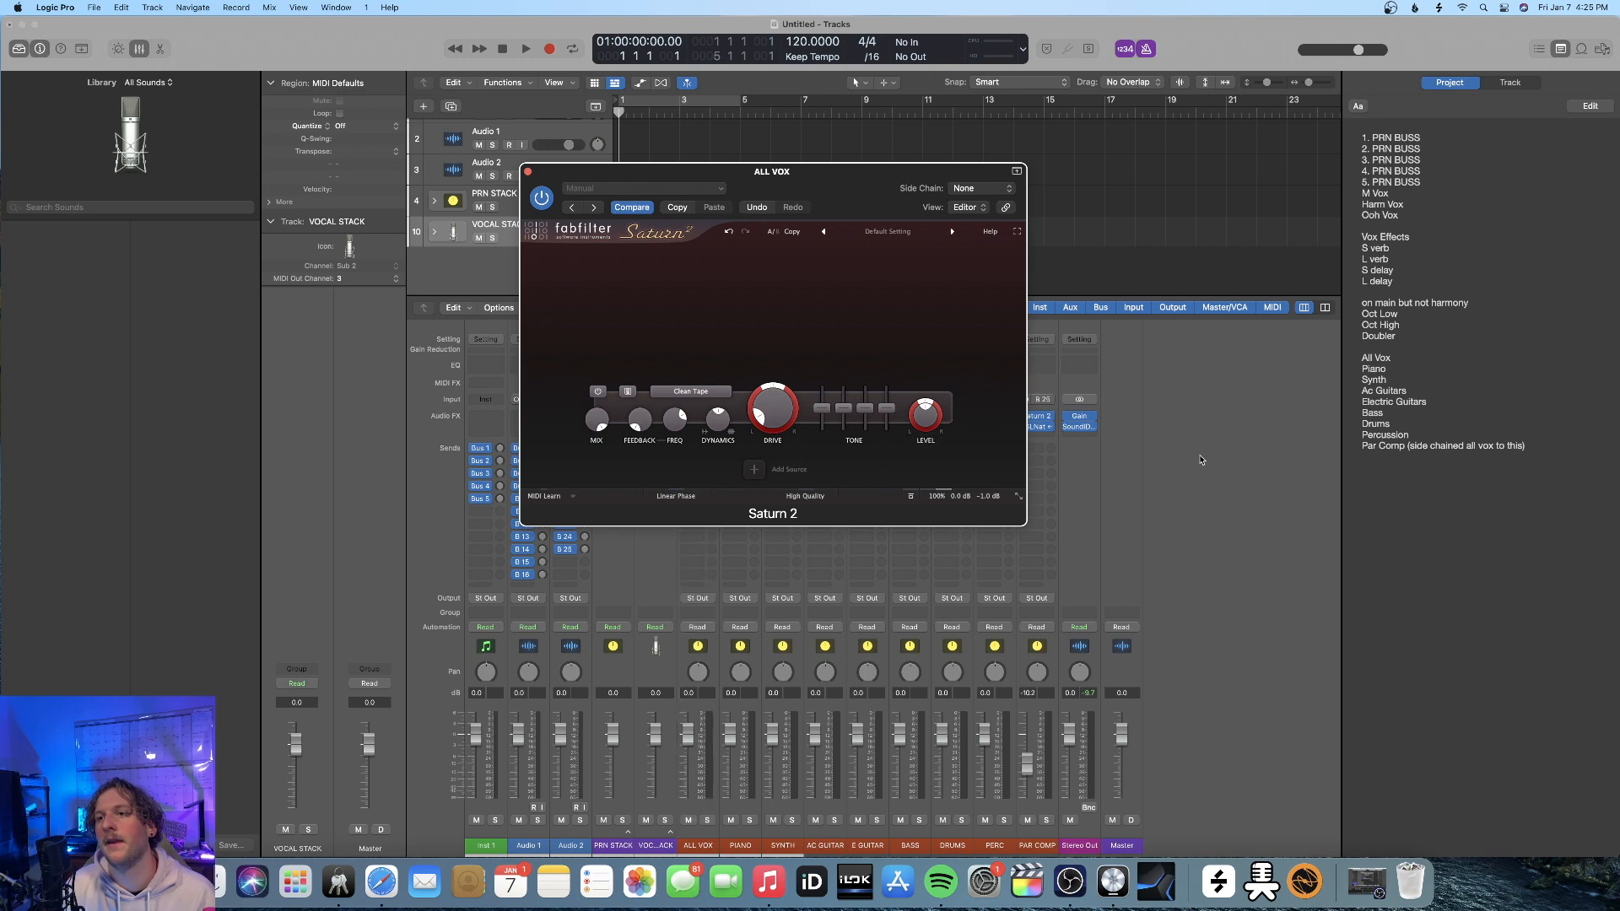
pyautogui.click(527, 172)
# Change the Saturn 2 saturation style on the BASS channel strip to Warm Tape
pyautogui.click(912, 416)
pyautogui.click(675, 401)
pyautogui.moveTo(675, 431)
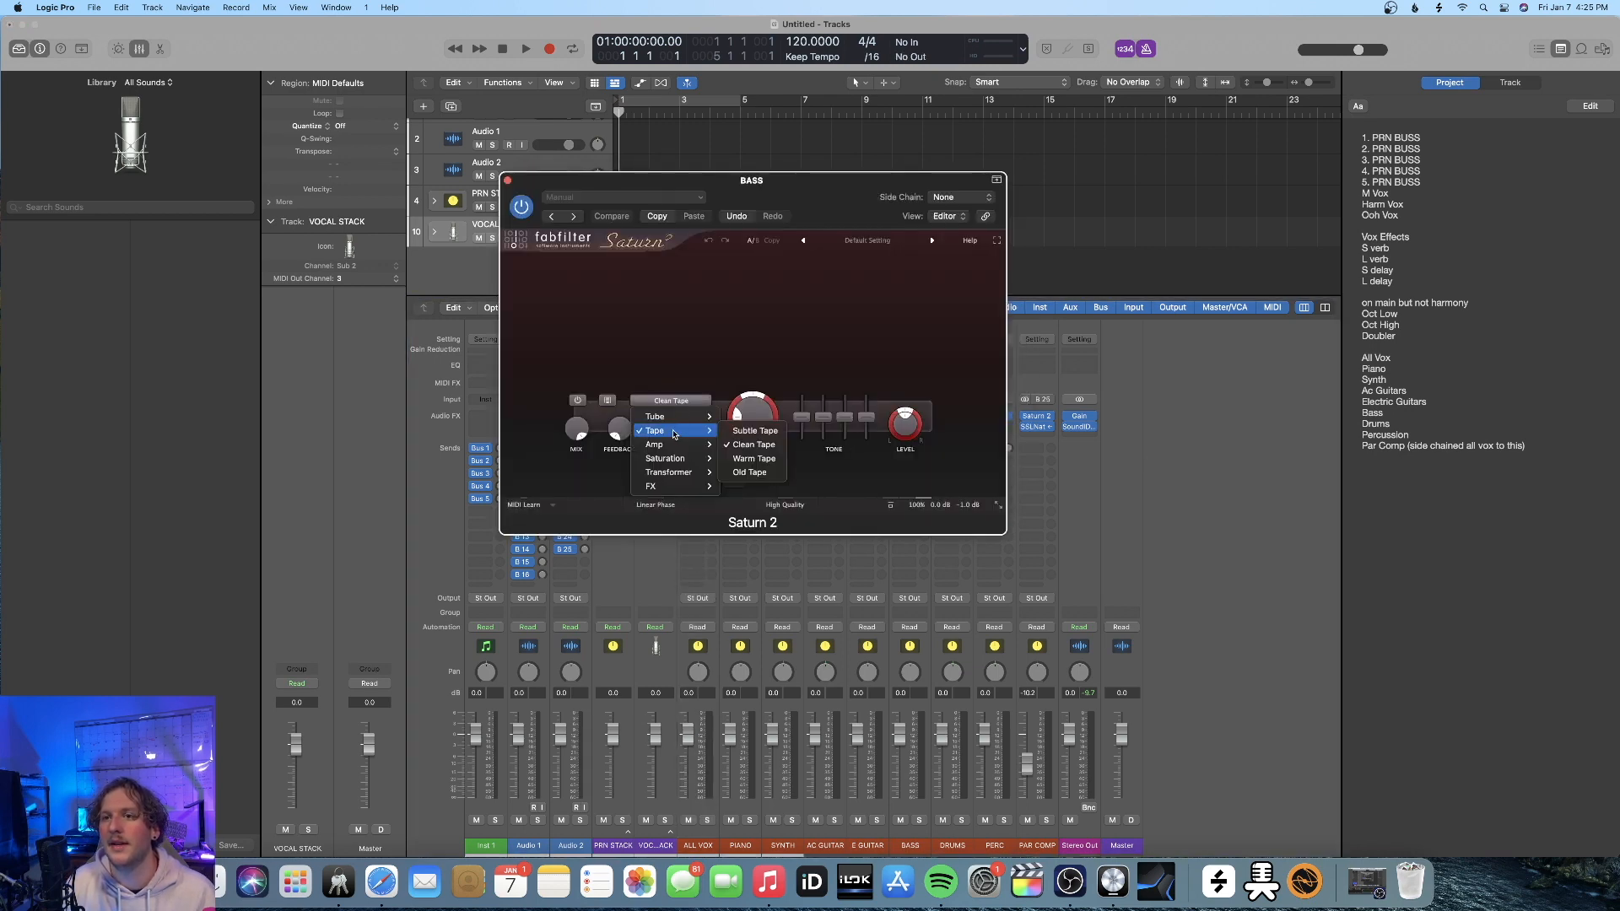
pyautogui.click(754, 458)
pyautogui.click(507, 181)
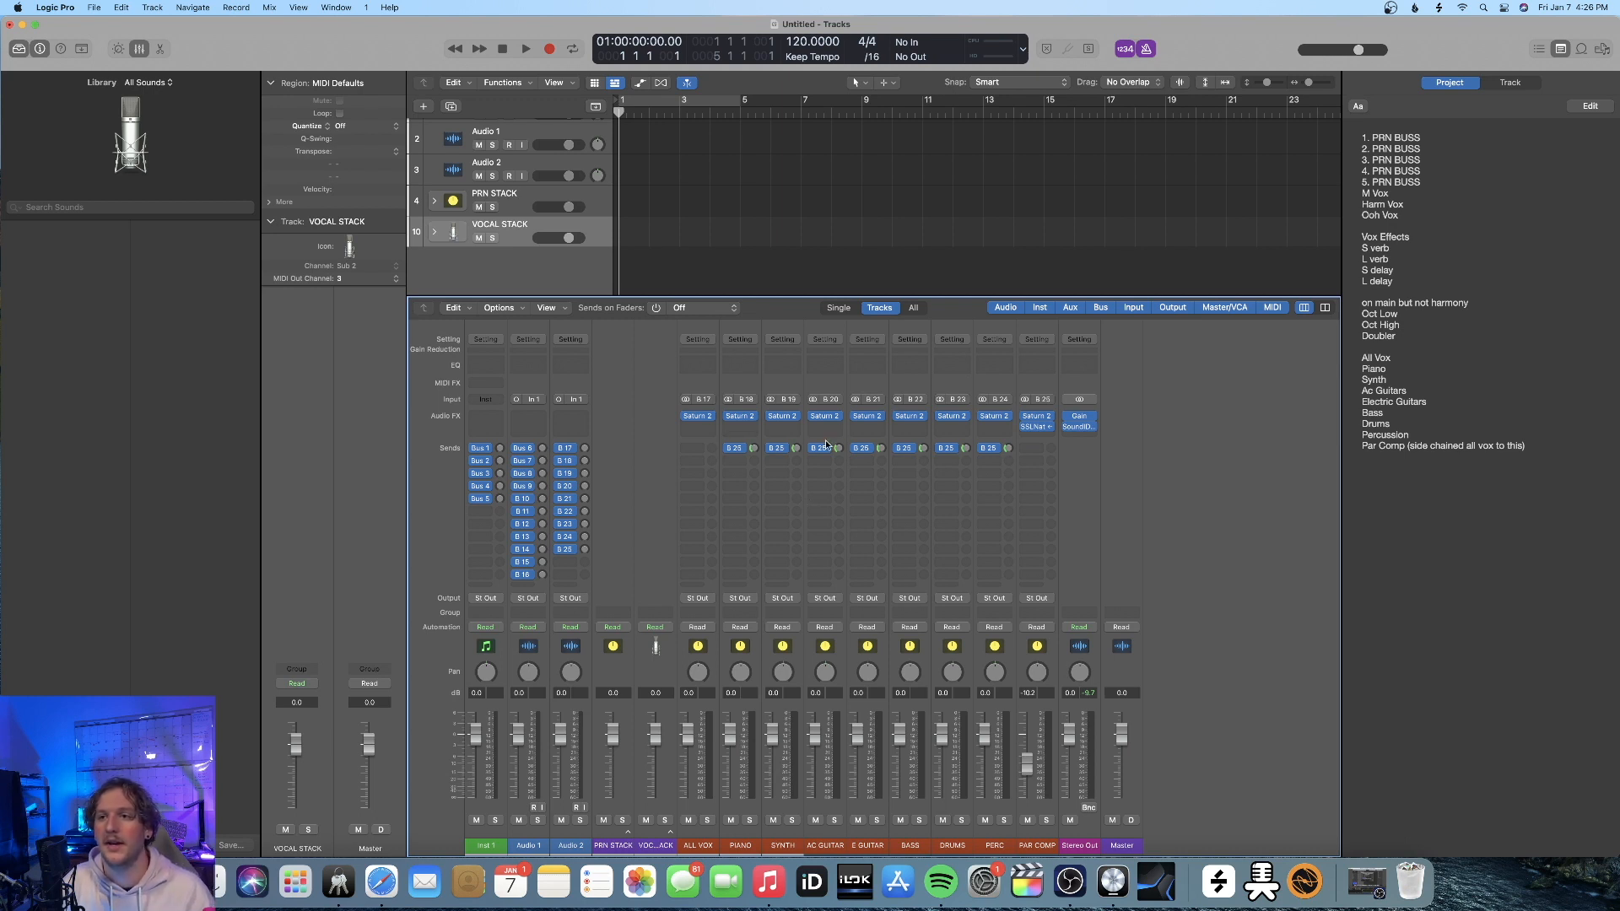
# Insert a stereo FabFilter Pro-C 2 below Saturn 2 on the DRUMS channel strip and raise its attack slightly
pyautogui.click(949, 426)
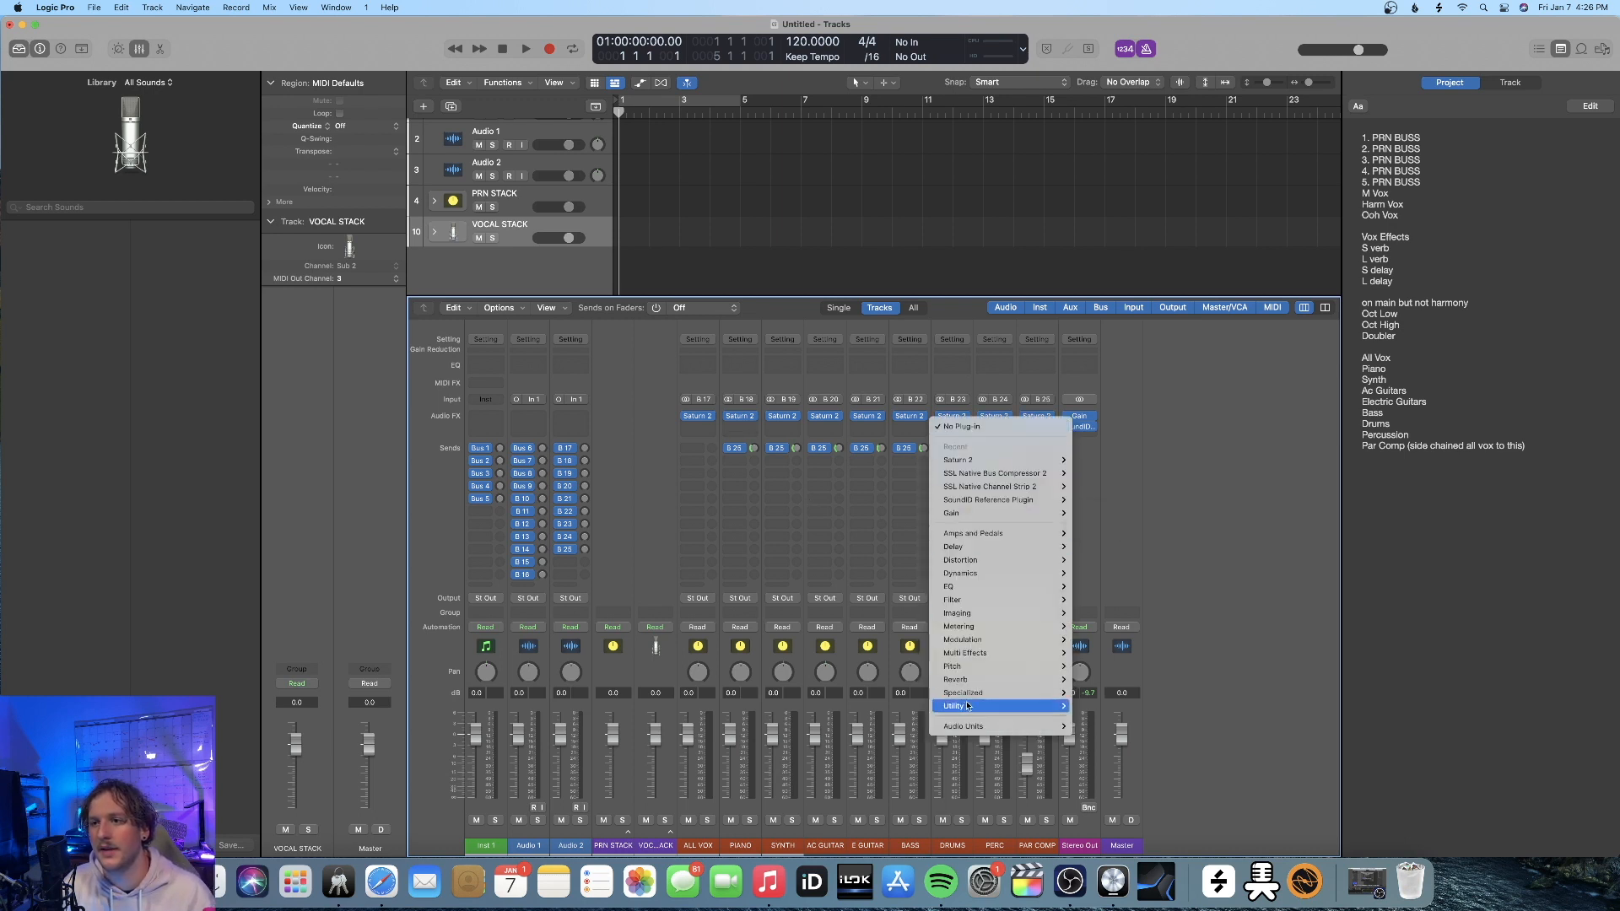
pyautogui.moveTo(986, 728)
pyautogui.moveTo(1131, 698)
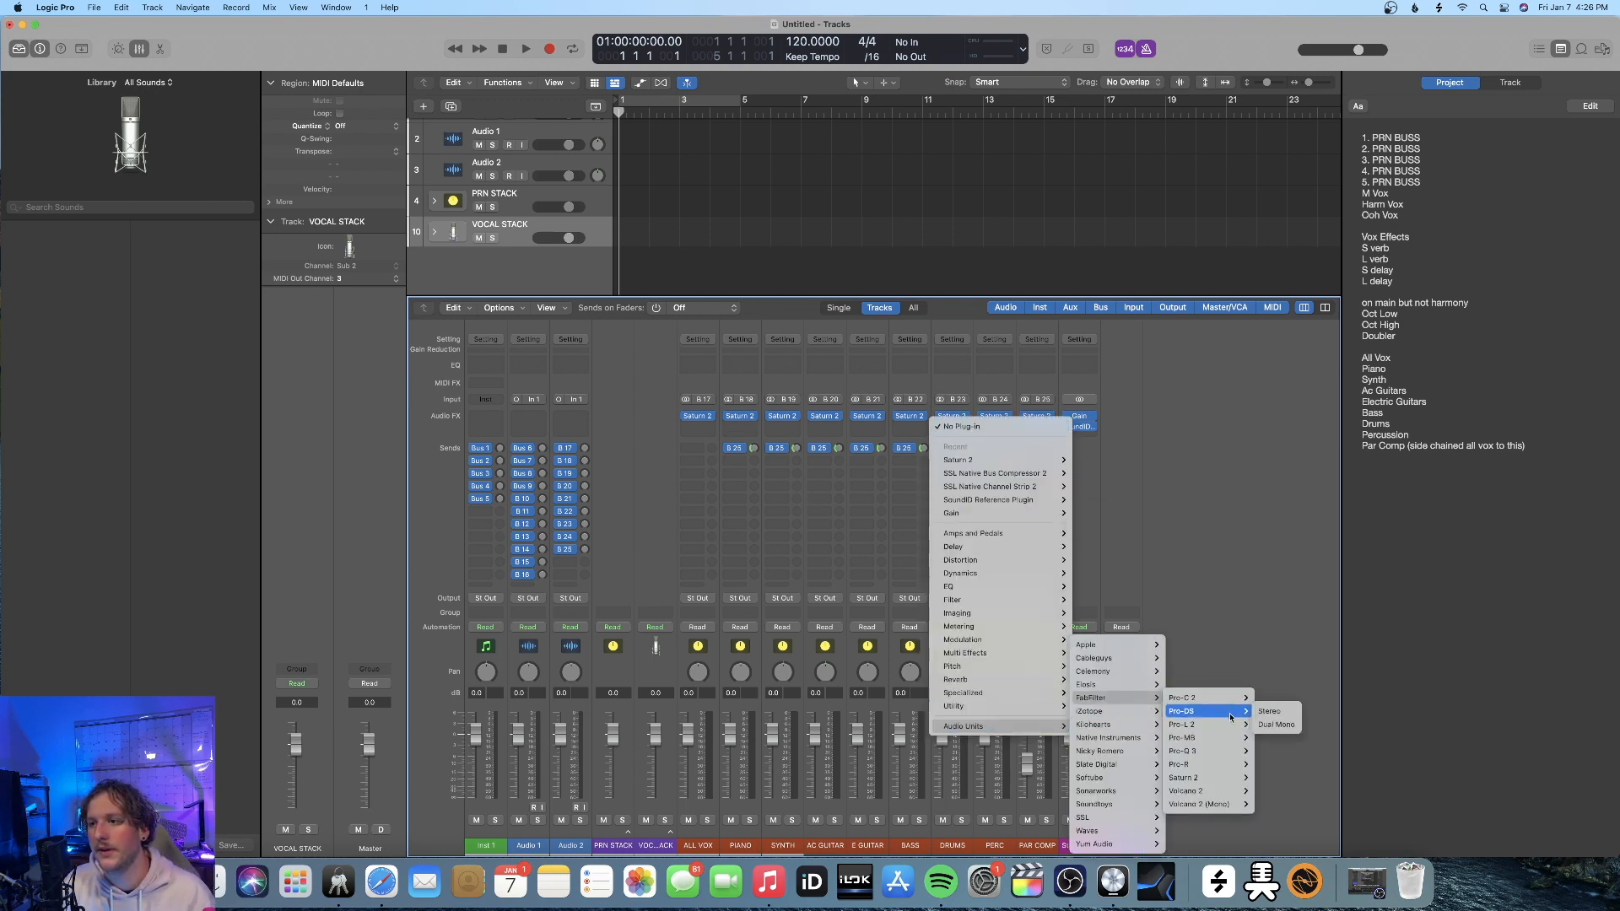
pyautogui.click(1258, 701)
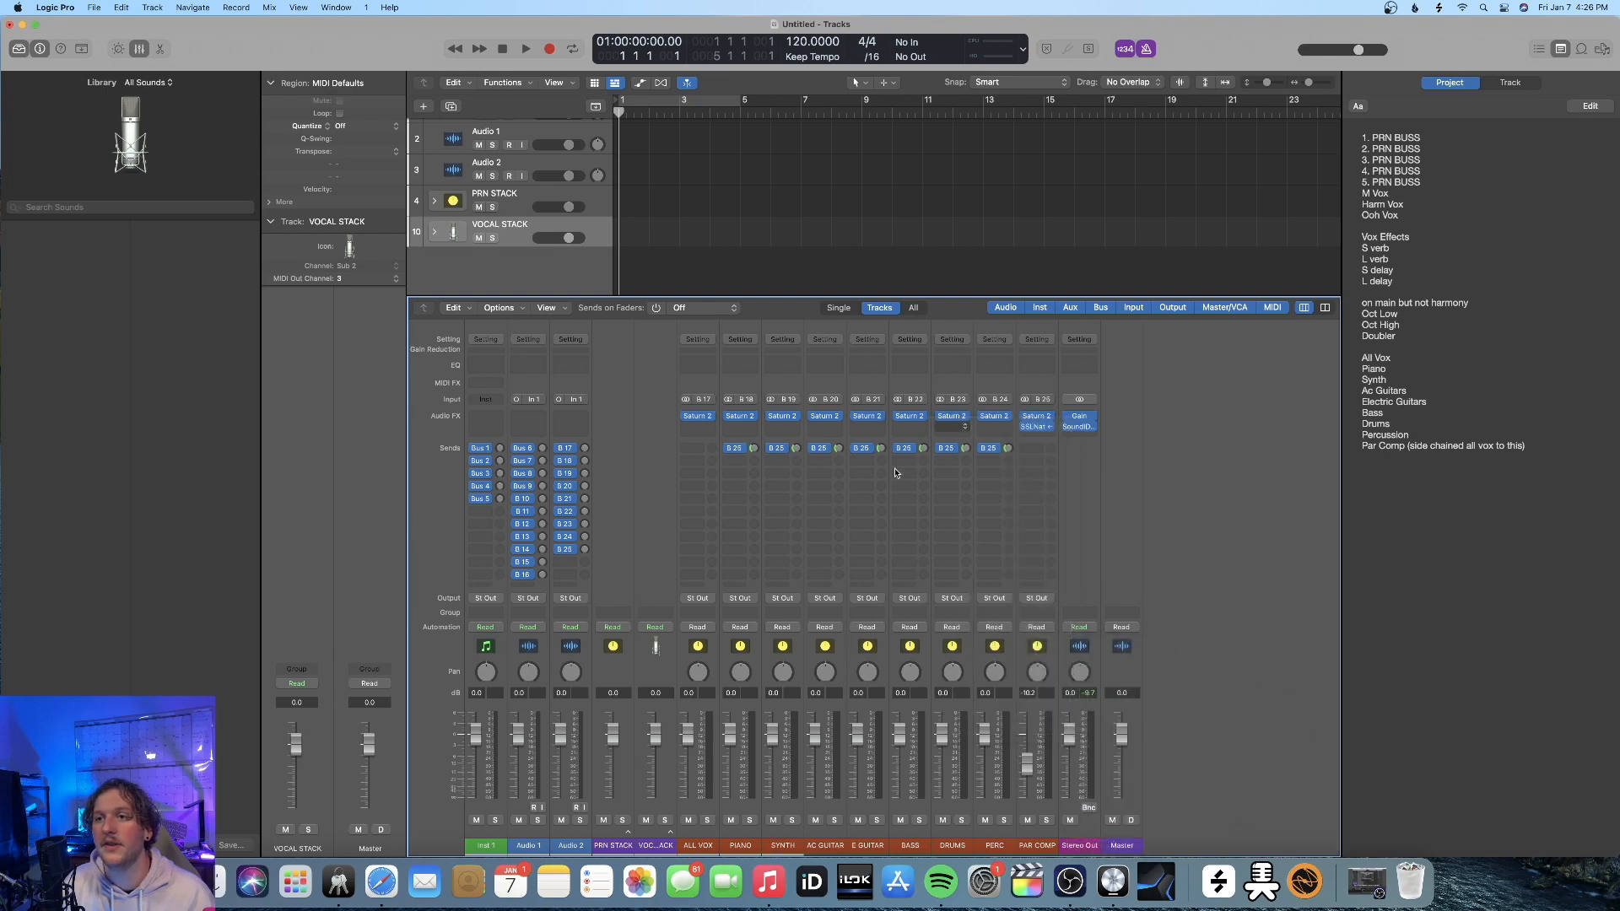
pyautogui.click(854, 433)
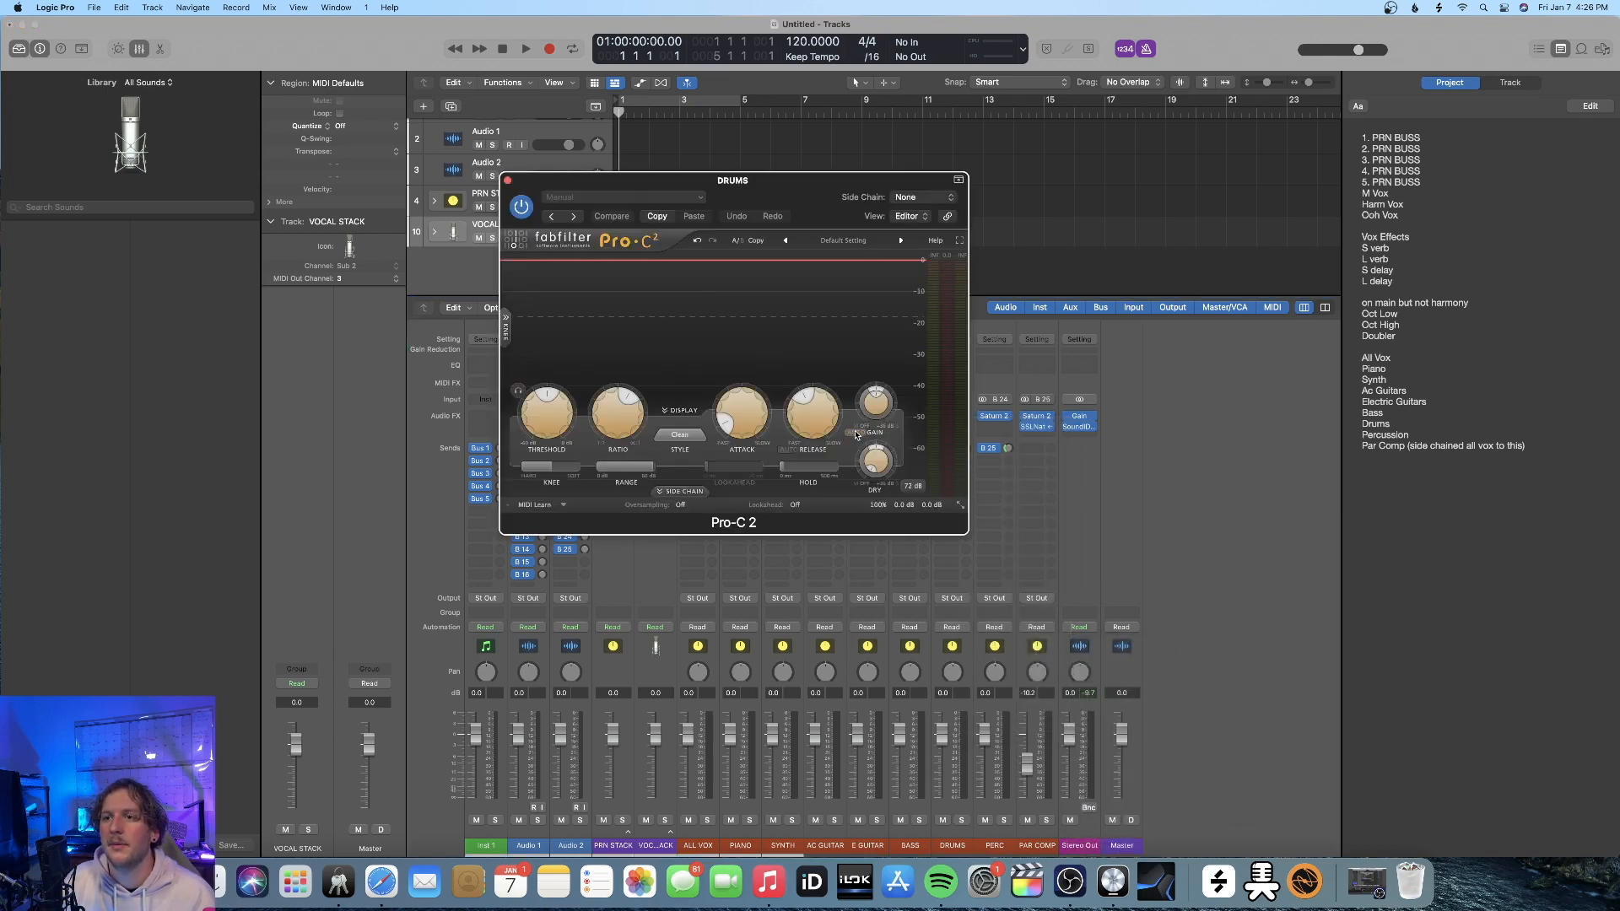
pyautogui.click(680, 435)
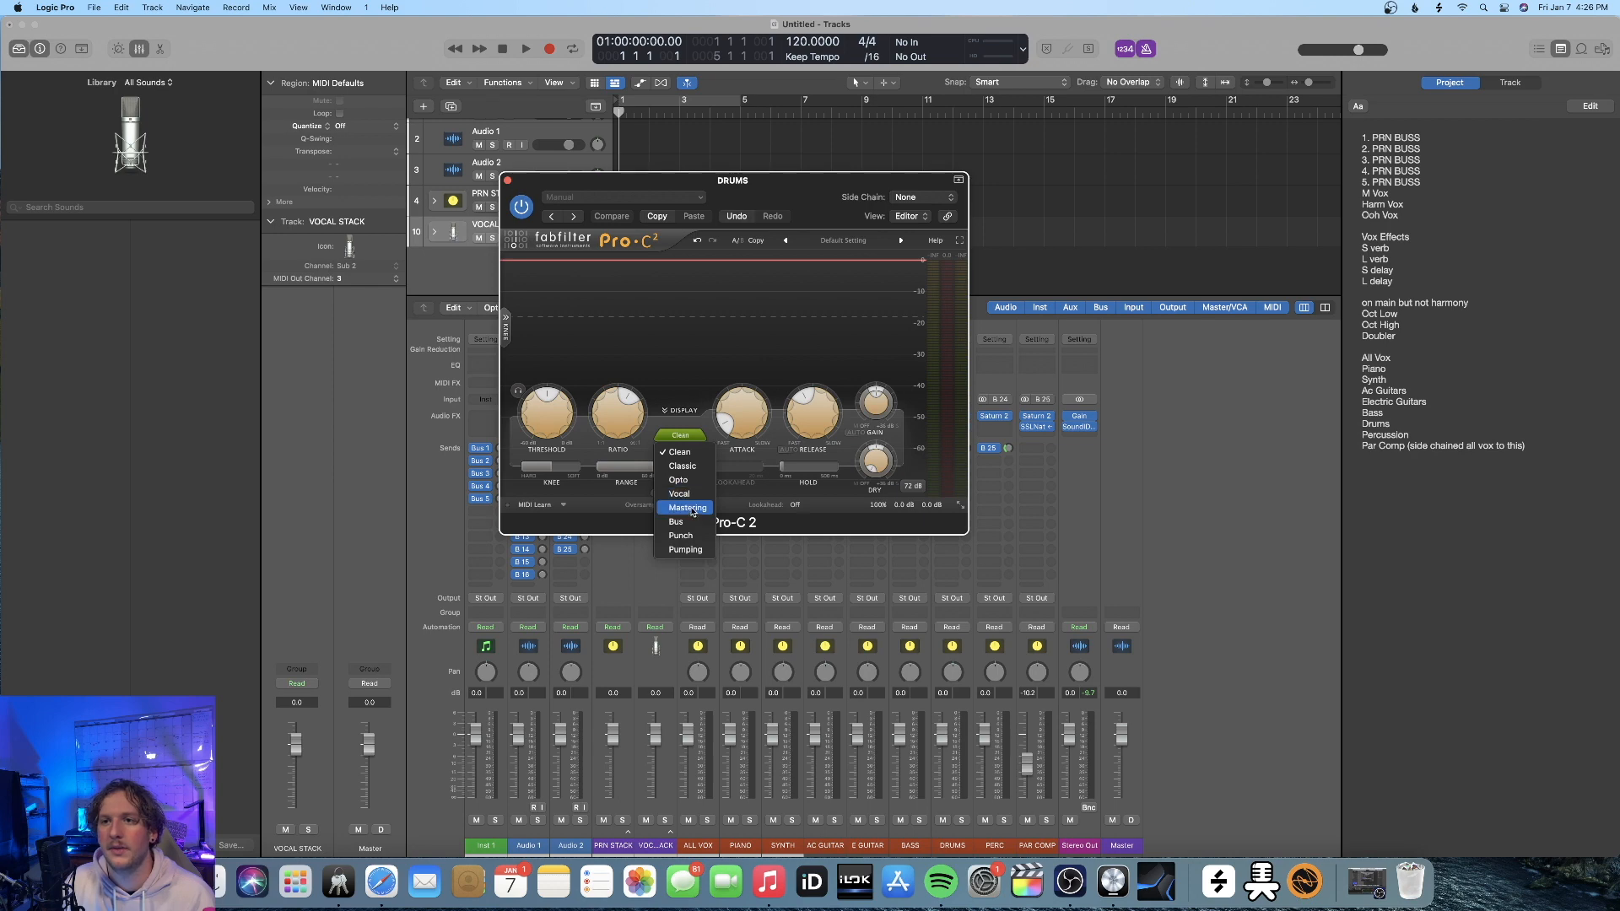
pyautogui.click(771, 505)
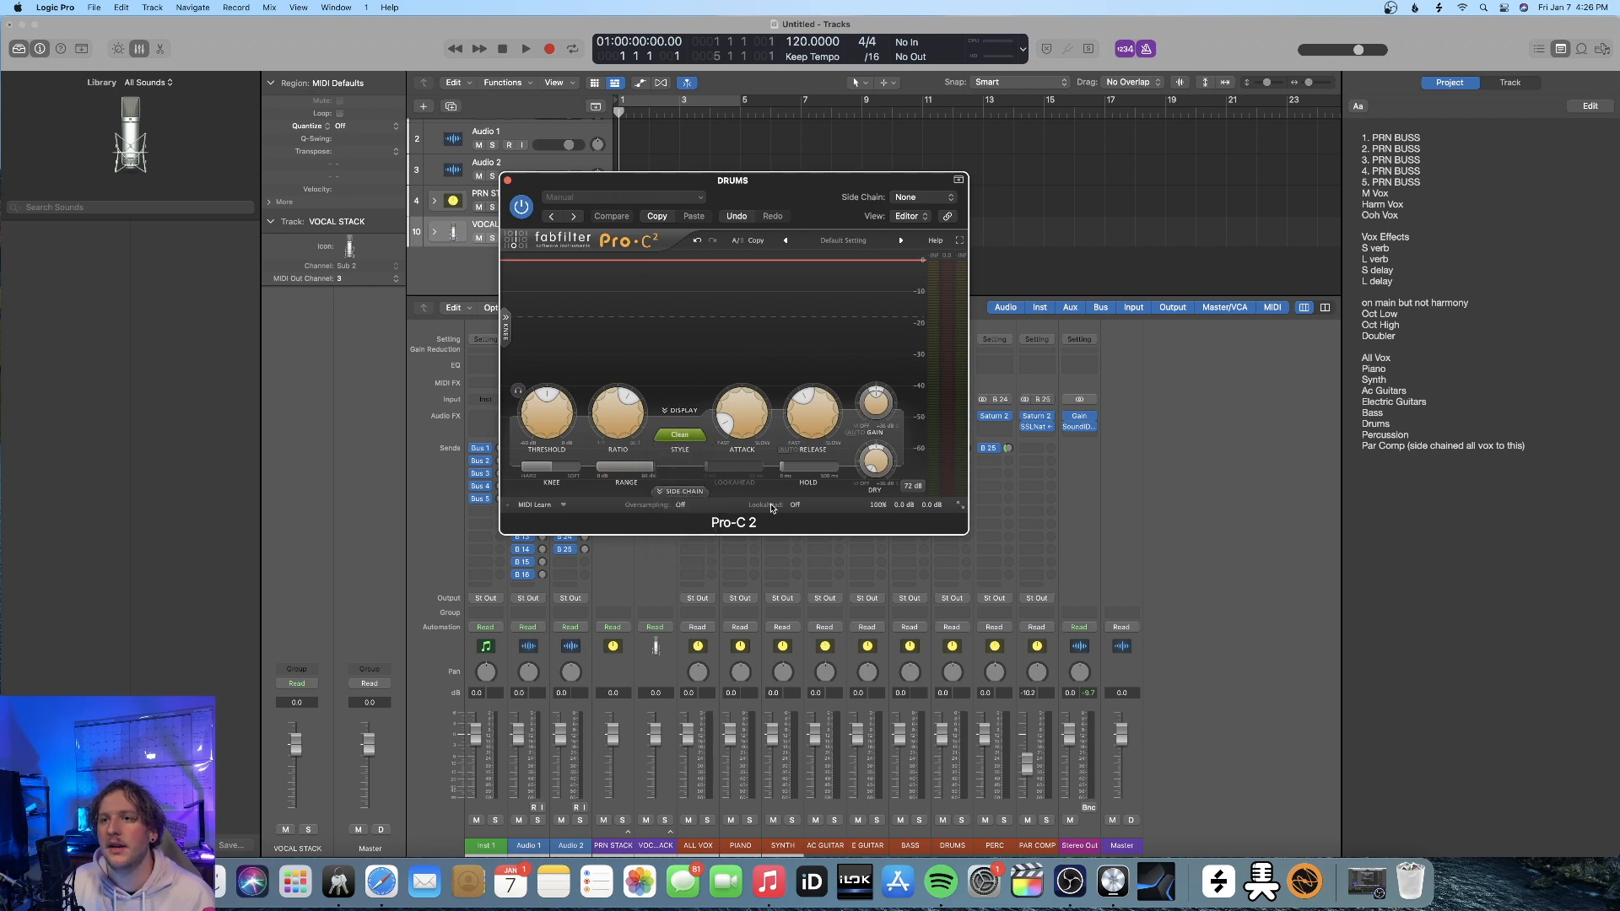
pyautogui.moveTo(737, 416)
pyautogui.mouseDown()
pyautogui.moveTo(748, 362)
pyautogui.moveTo(739, 412)
pyautogui.mouseUp()
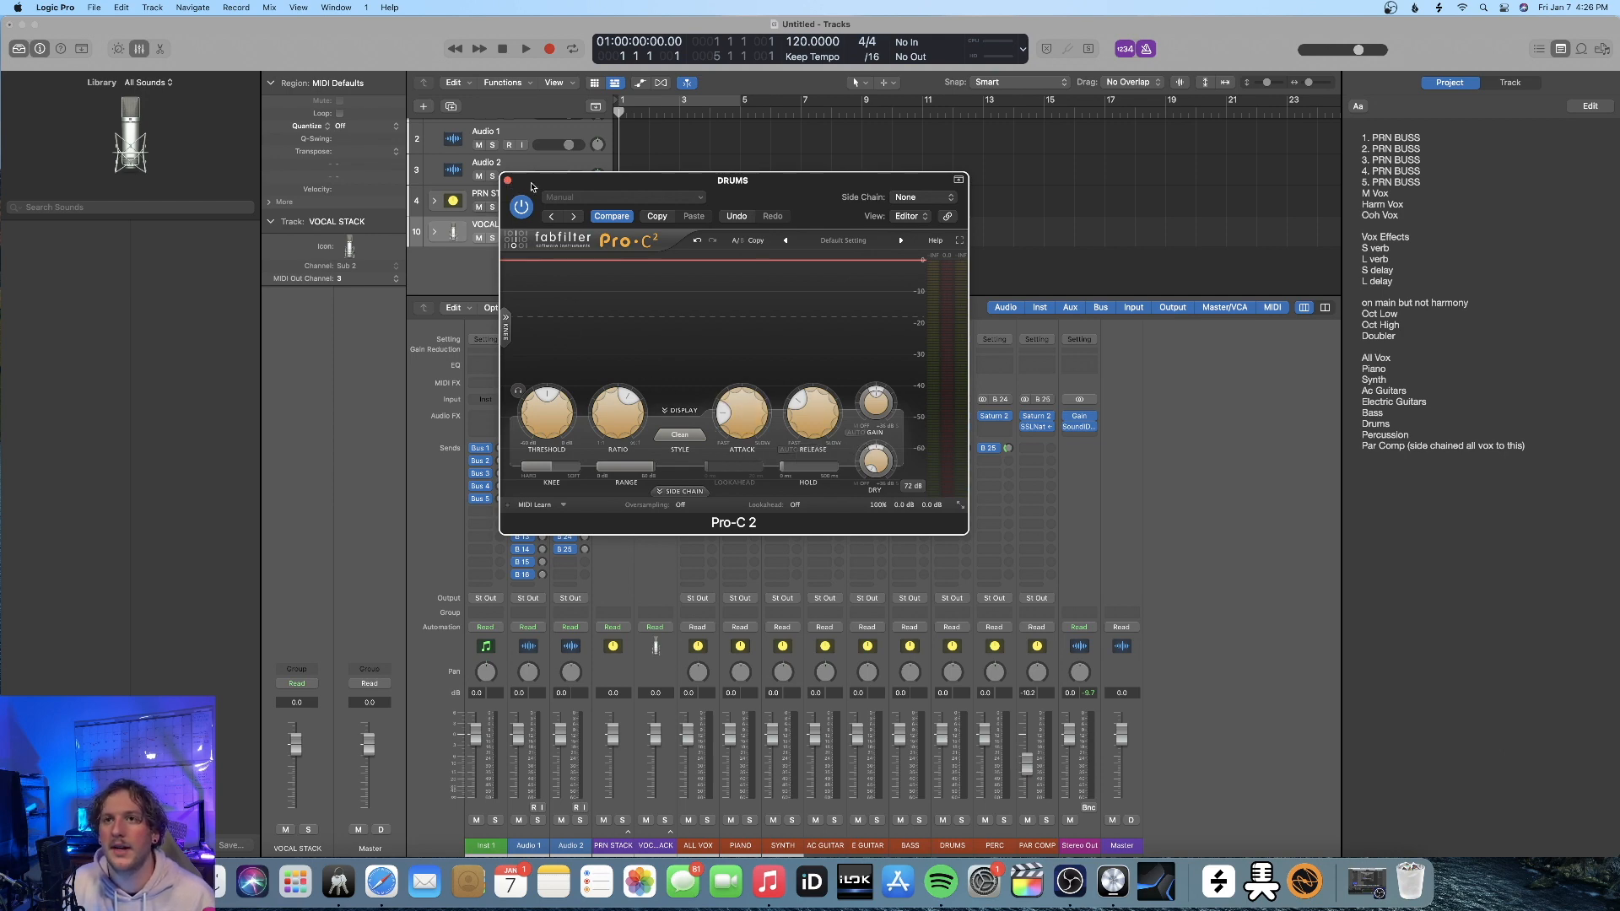
# Insert a stereo FabFilter Pro-C 2 below Saturn 2 on the ALL VOX and BASS channel strips
pyautogui.click(507, 180)
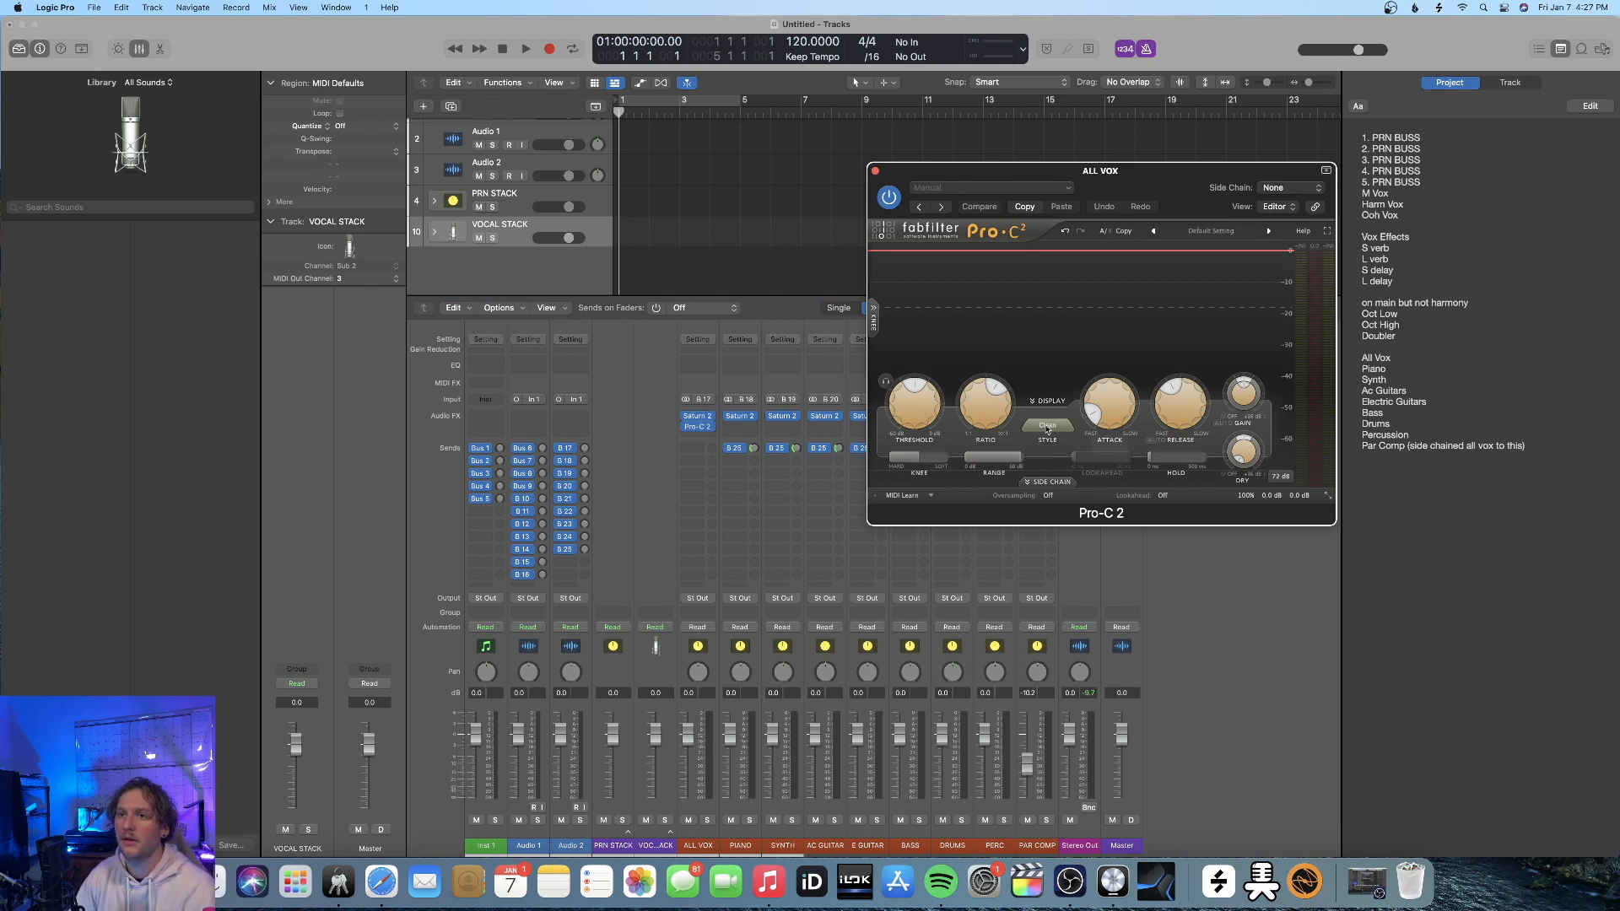
pyautogui.click(875, 171)
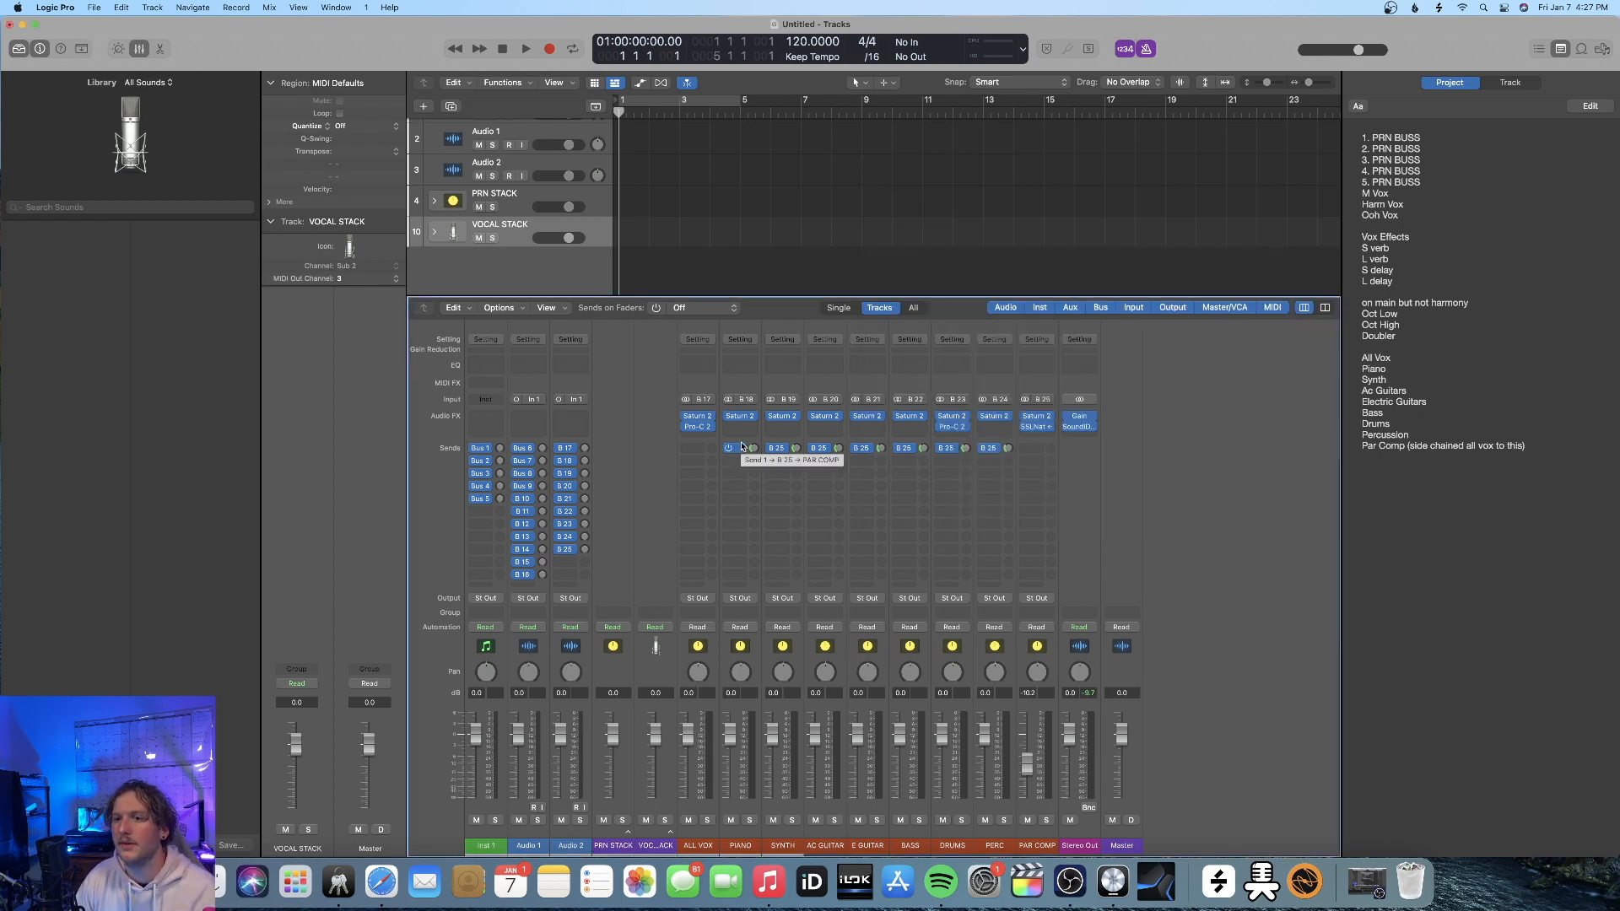
pyautogui.click(909, 427)
pyautogui.moveTo(920, 727)
pyautogui.moveTo(1049, 698)
pyautogui.moveTo(1178, 805)
pyautogui.moveTo(1184, 743)
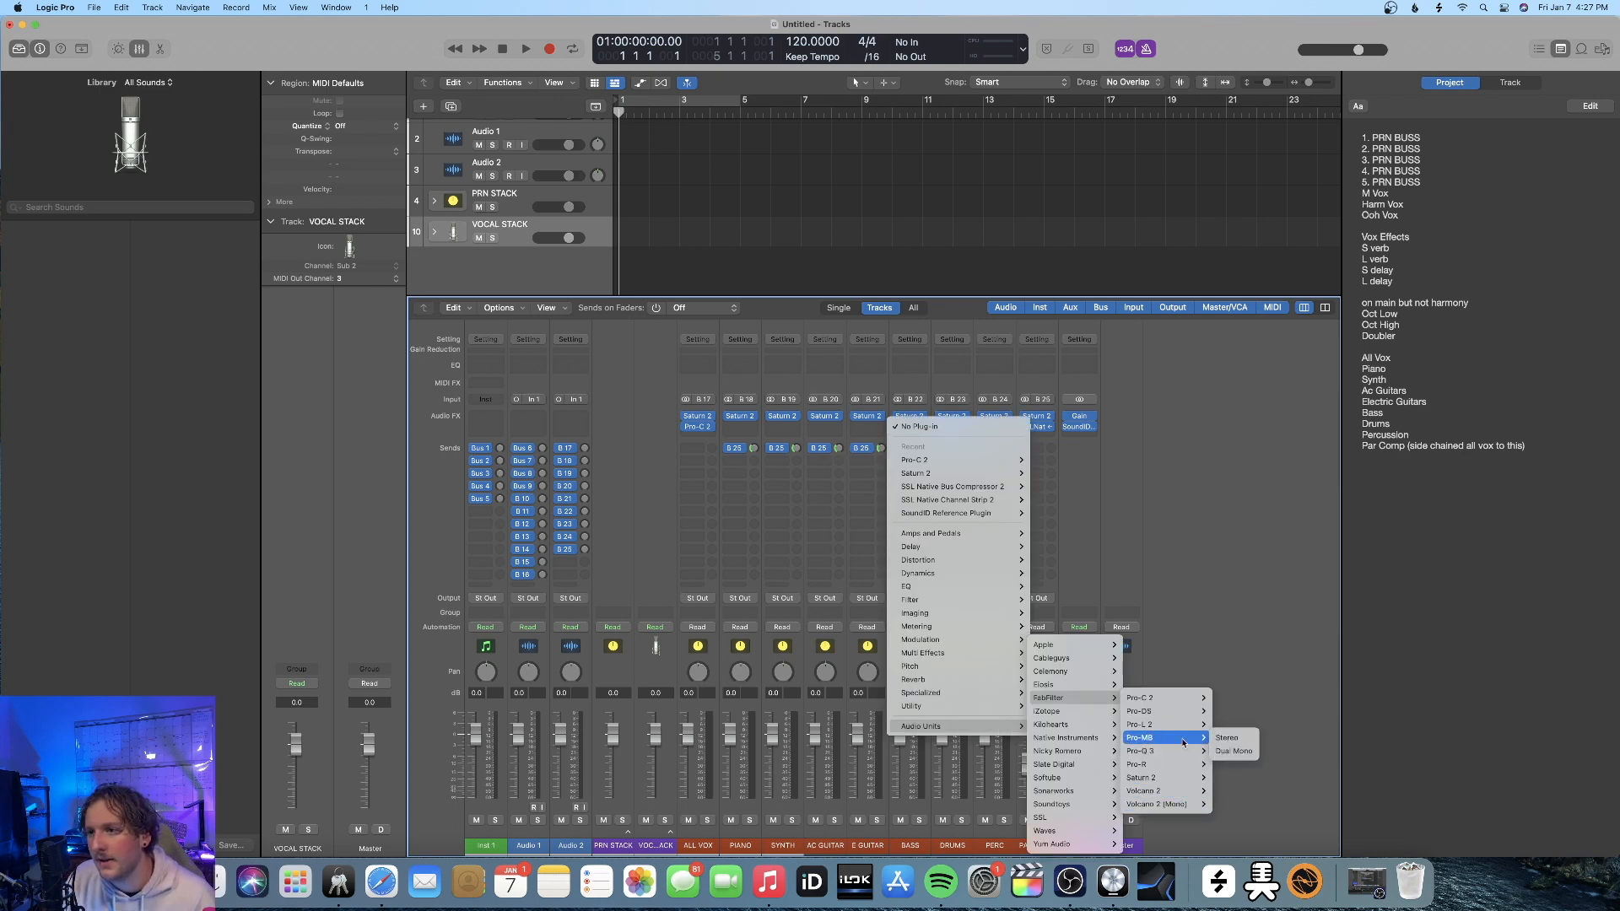
pyautogui.moveTo(1181, 699)
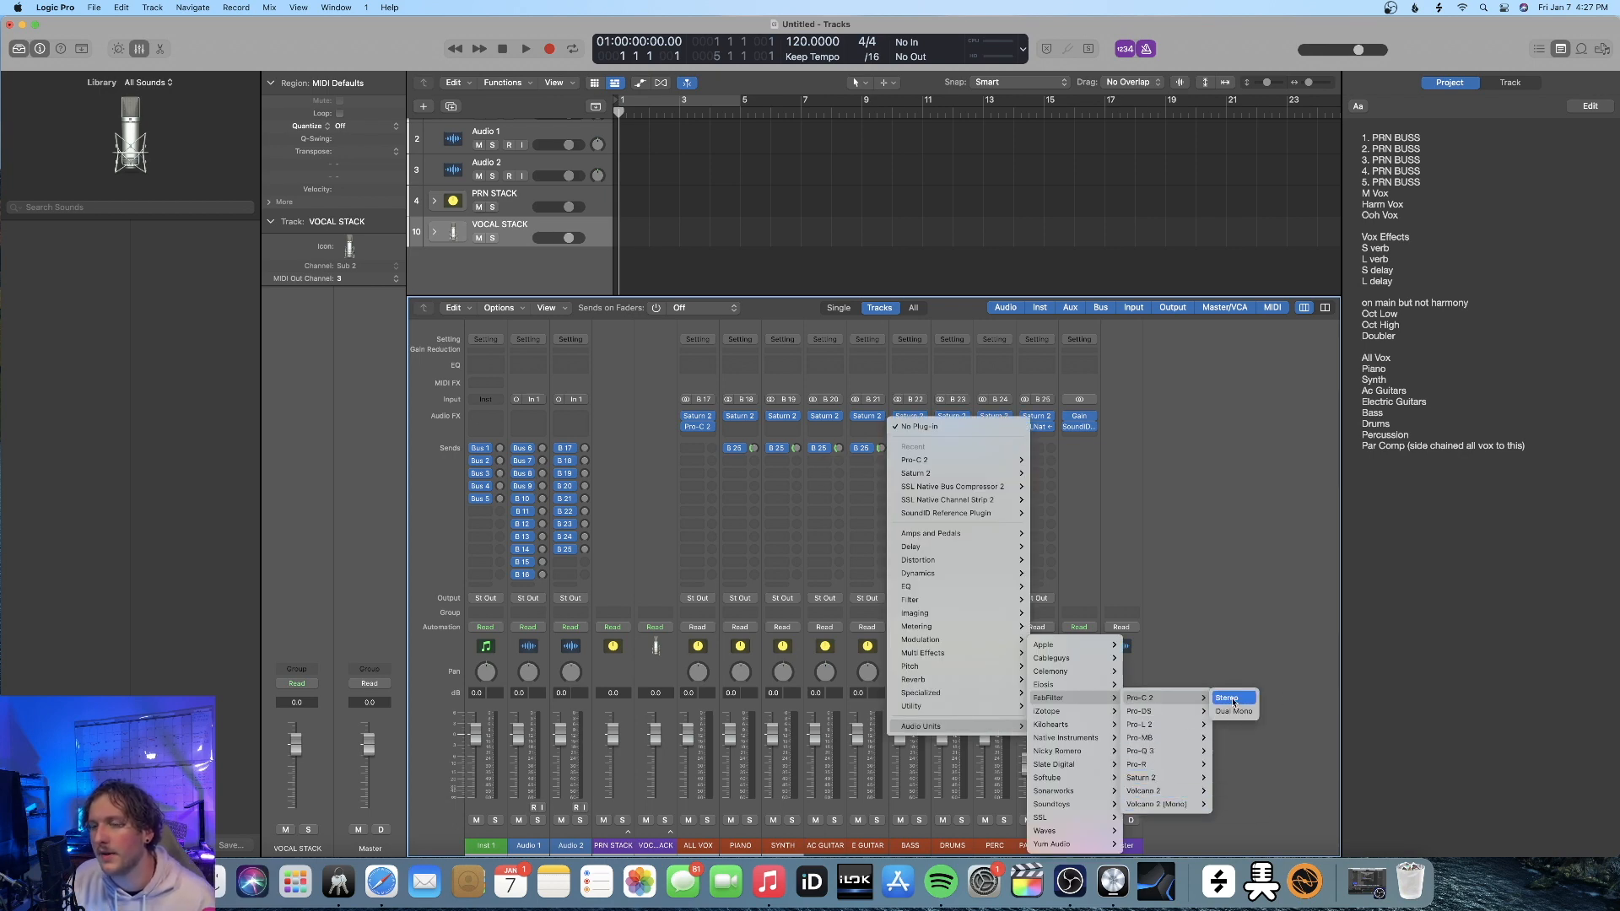
pyautogui.click(1233, 702)
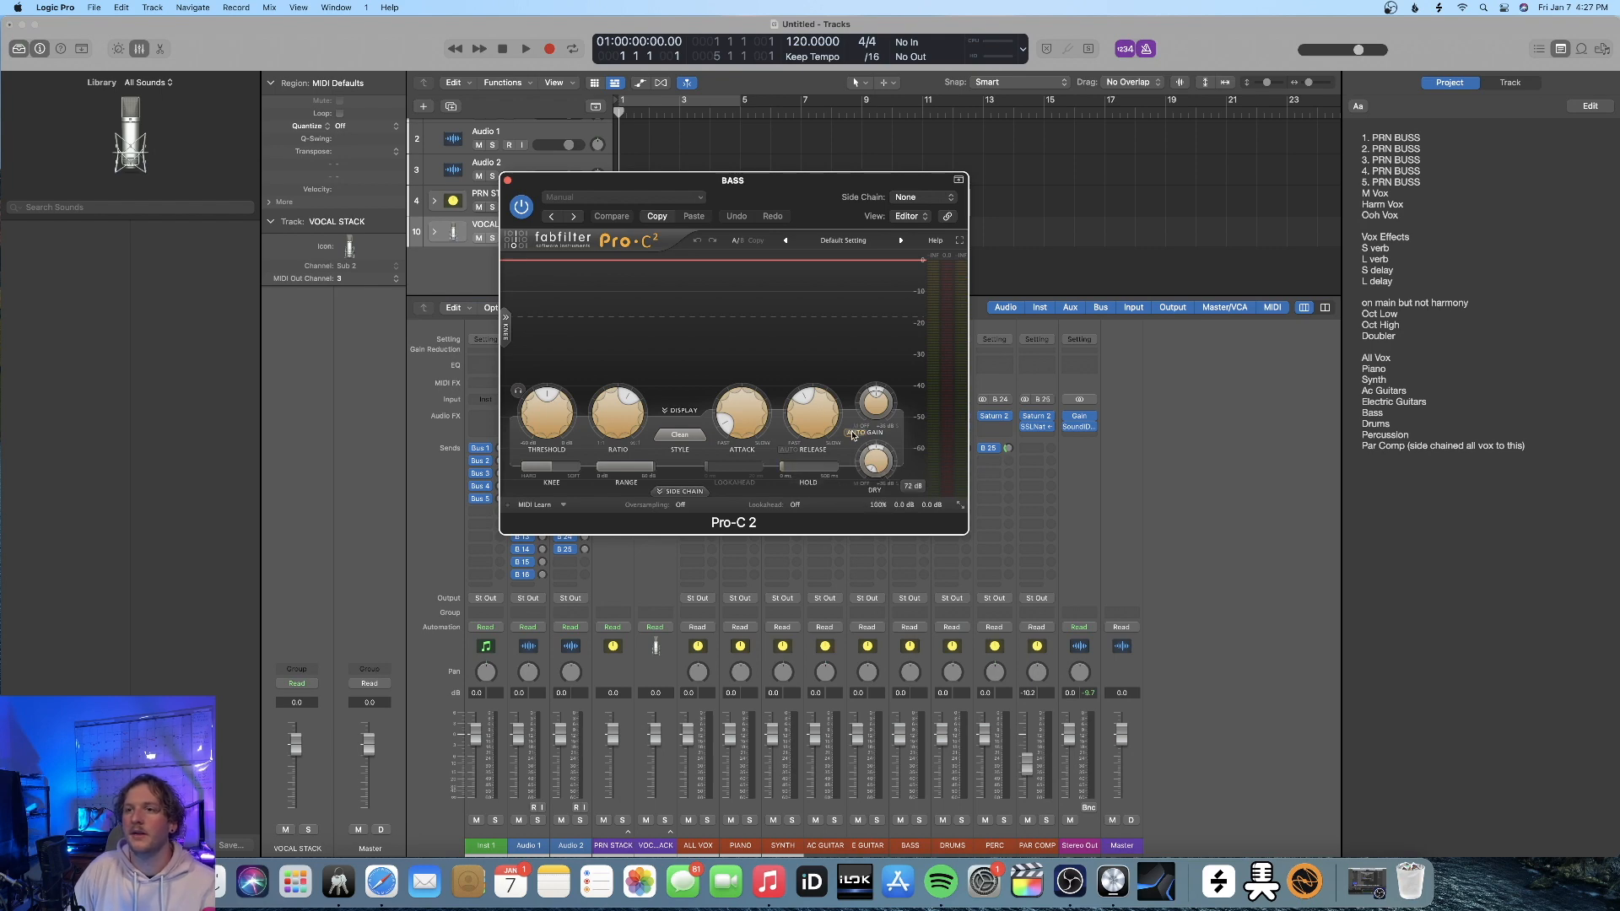
pyautogui.press('super+w')
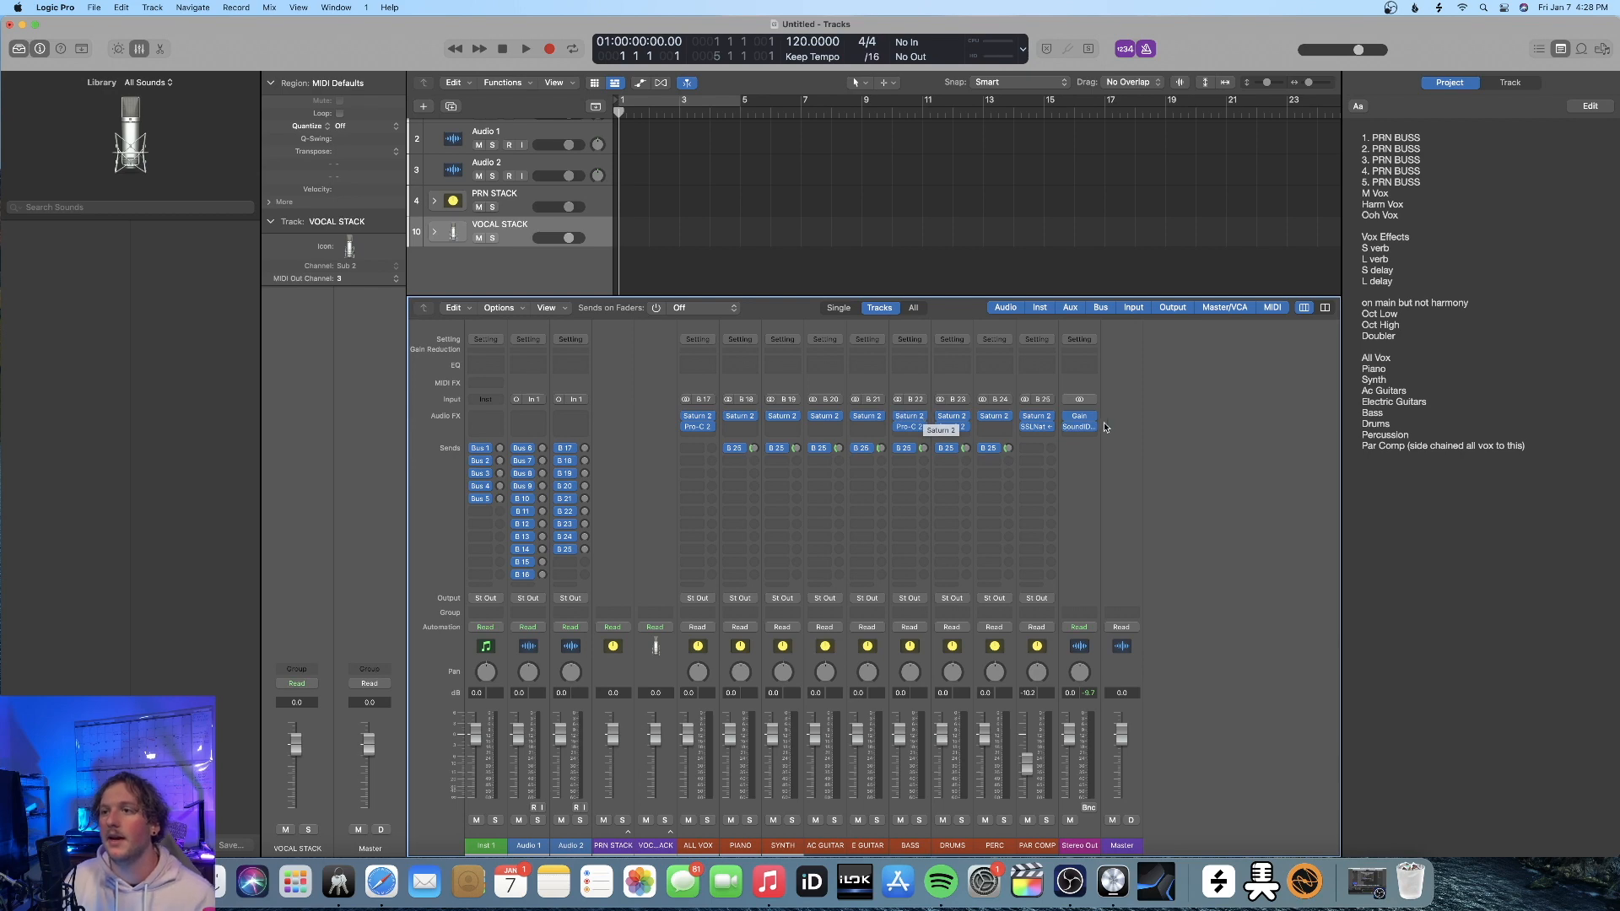
# Check the SoundID Reference plug-in settings on the Stereo Out channel strip
pyautogui.click(1077, 429)
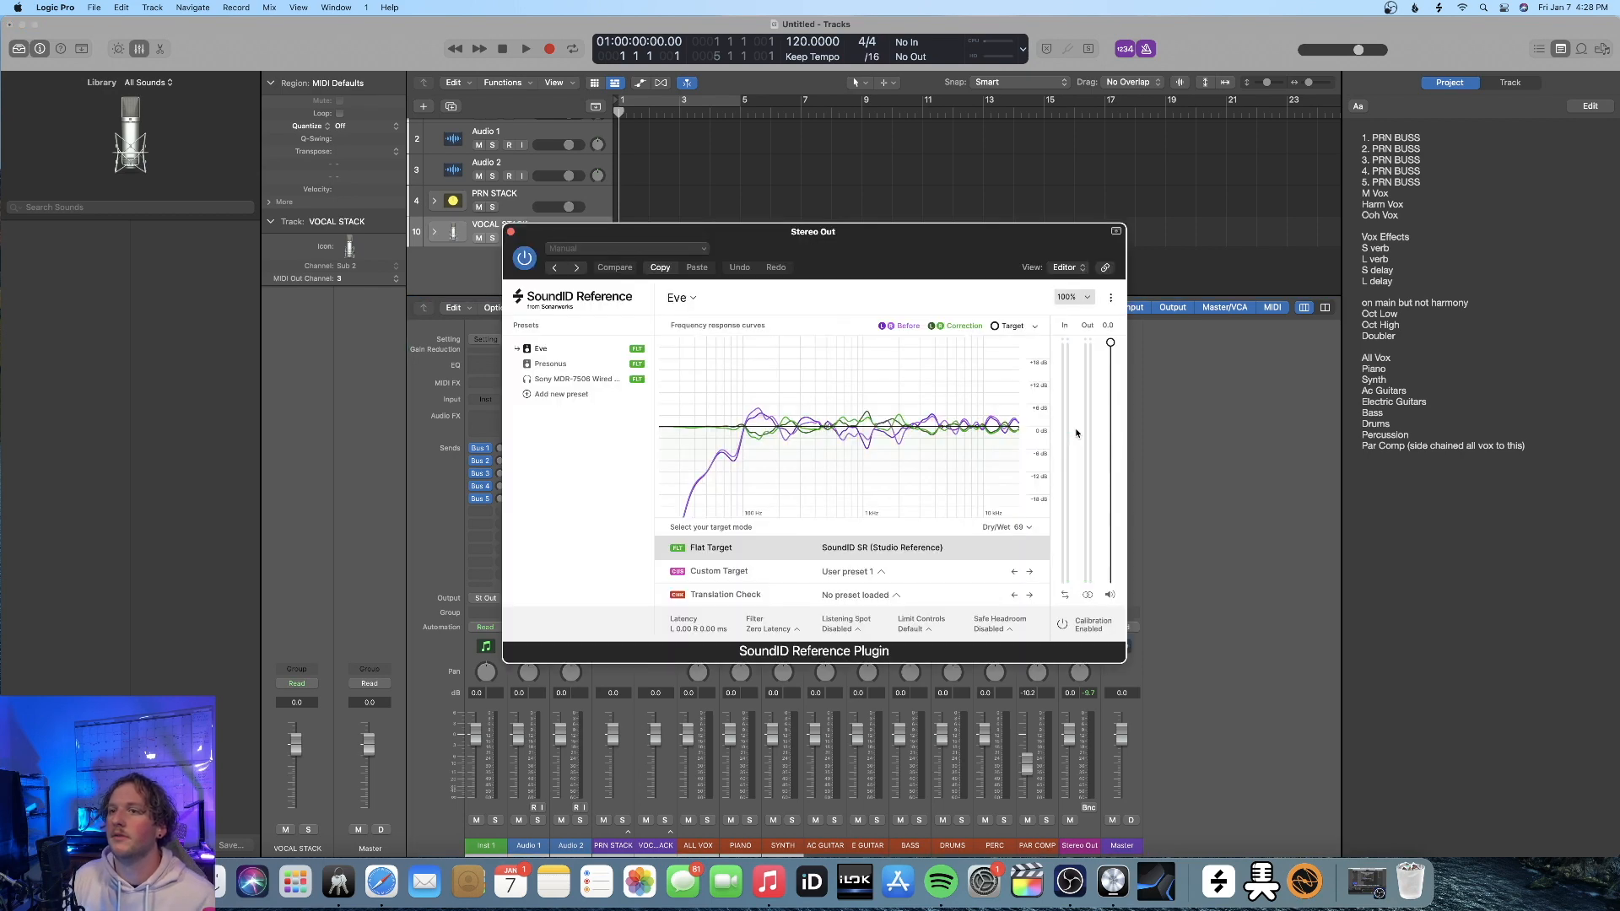
pyautogui.click(511, 231)
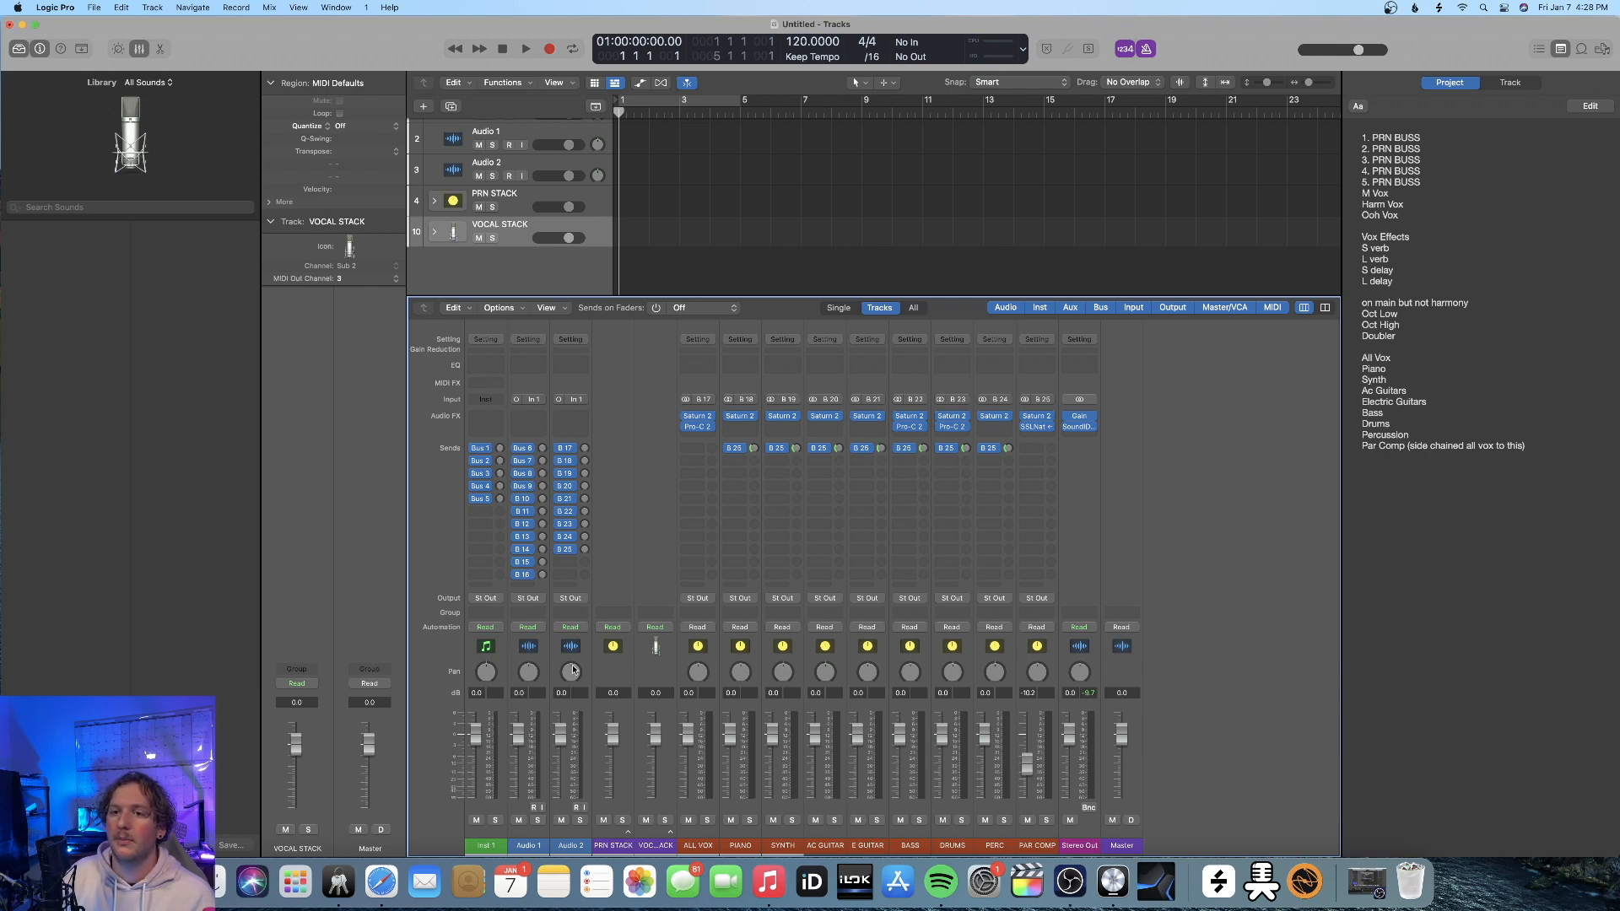
# Expand VOCAL STACK, insert a Channel EQ on V EFFECTS, and enable its low-cut filter with a raised cutoff frequency
pyautogui.click(670, 833)
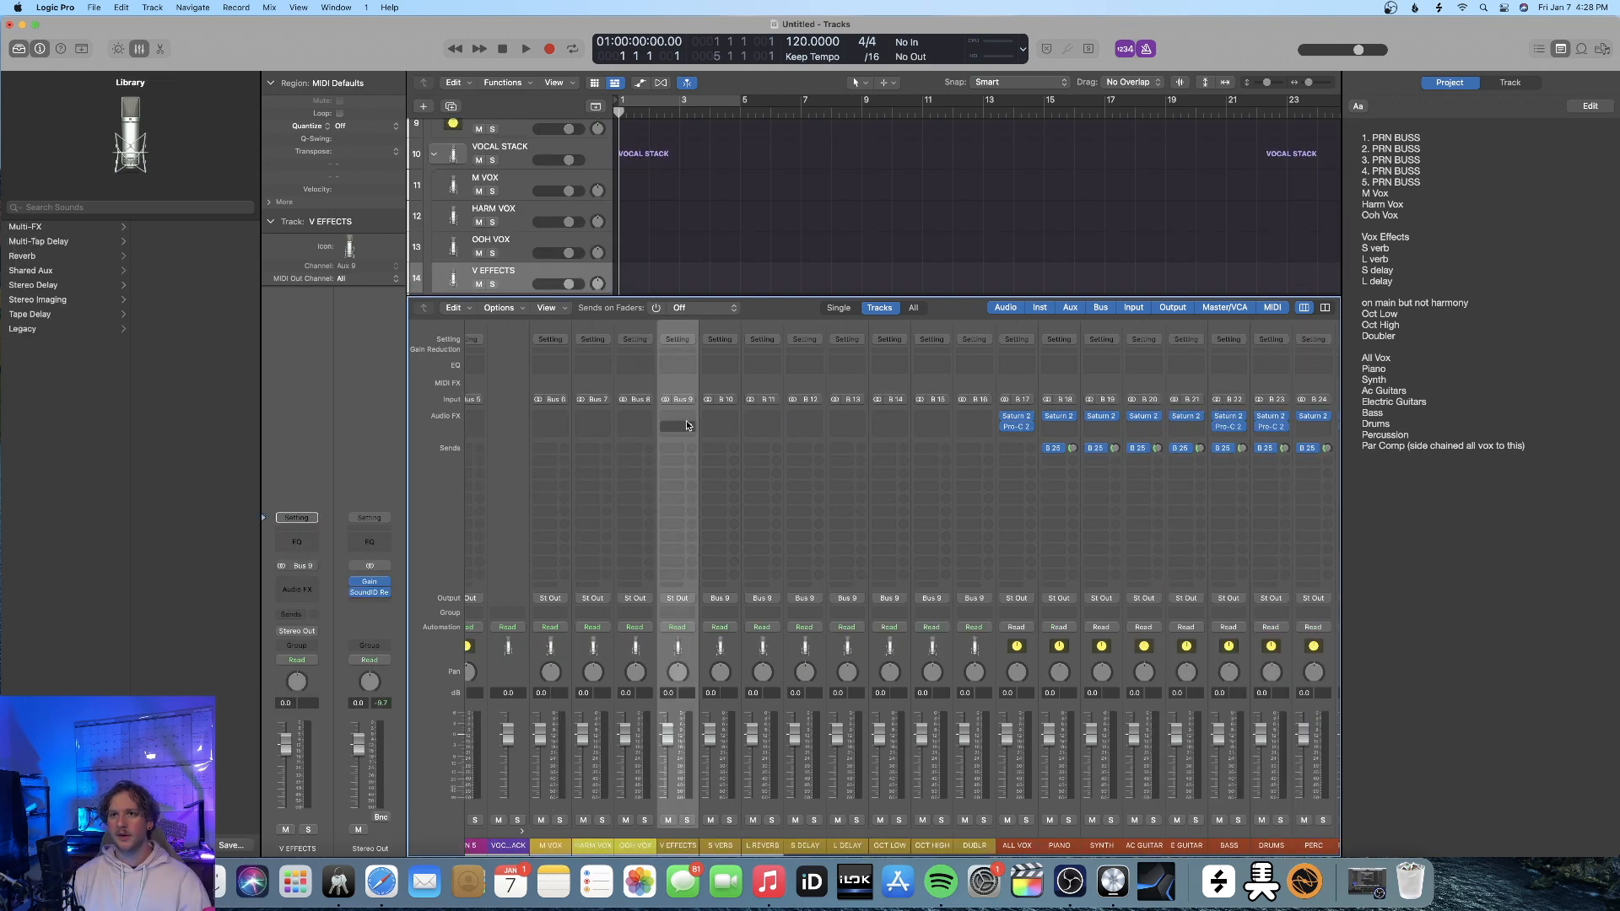
pyautogui.click(663, 407)
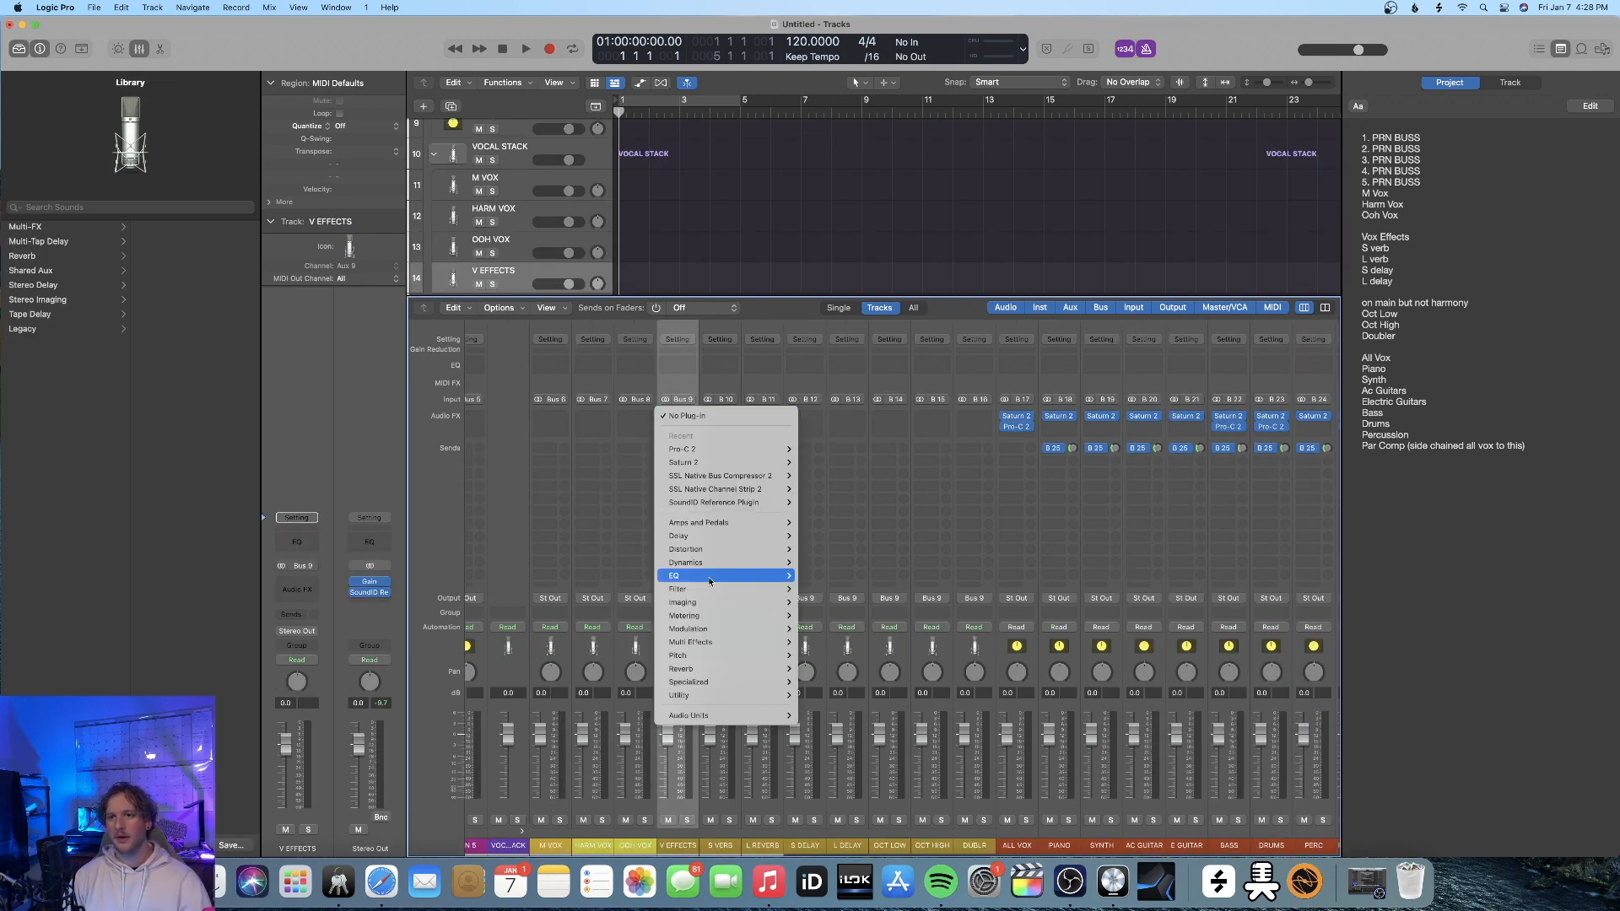
pyautogui.moveTo(711, 574)
pyautogui.moveTo(804, 575)
pyautogui.click(924, 575)
pyautogui.click(539, 245)
pyautogui.moveTo(541, 291); pyautogui.dragTo(723, 379)
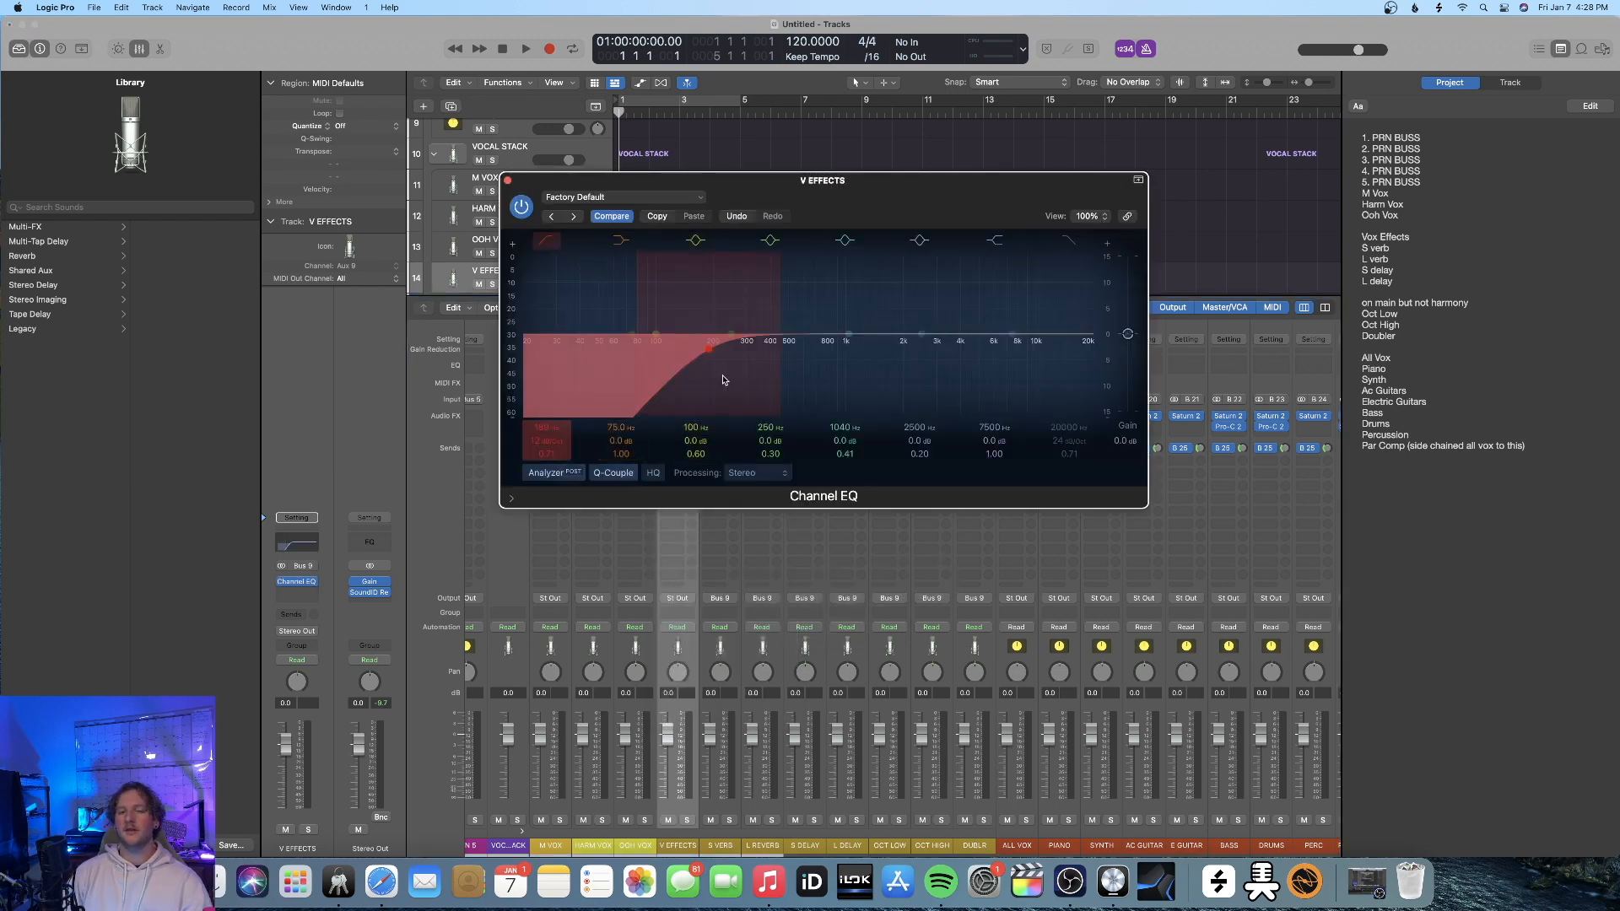
# Enable the high-cut filter in the V EFFECTS Channel EQ and lower its cutoff frequency
pyautogui.click(1076, 244)
pyautogui.moveTo(1105, 380); pyautogui.dragTo(963, 392)
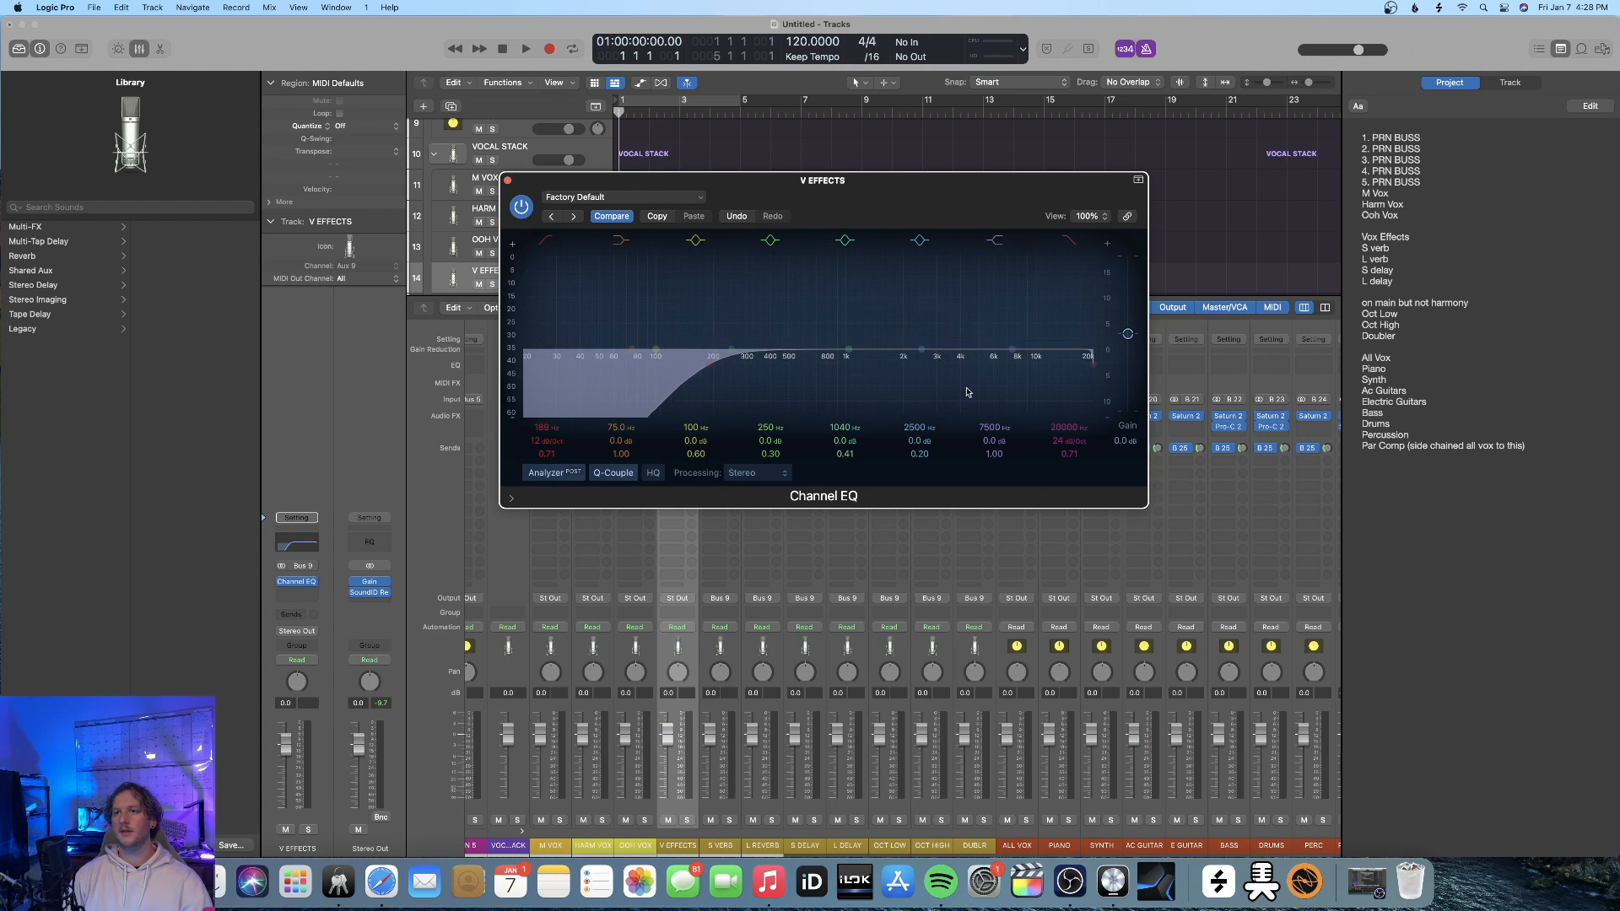
pyautogui.moveTo(1090, 364); pyautogui.dragTo(962, 329)
pyautogui.moveTo(1017, 408); pyautogui.dragTo(991, 405)
pyautogui.click(507, 180)
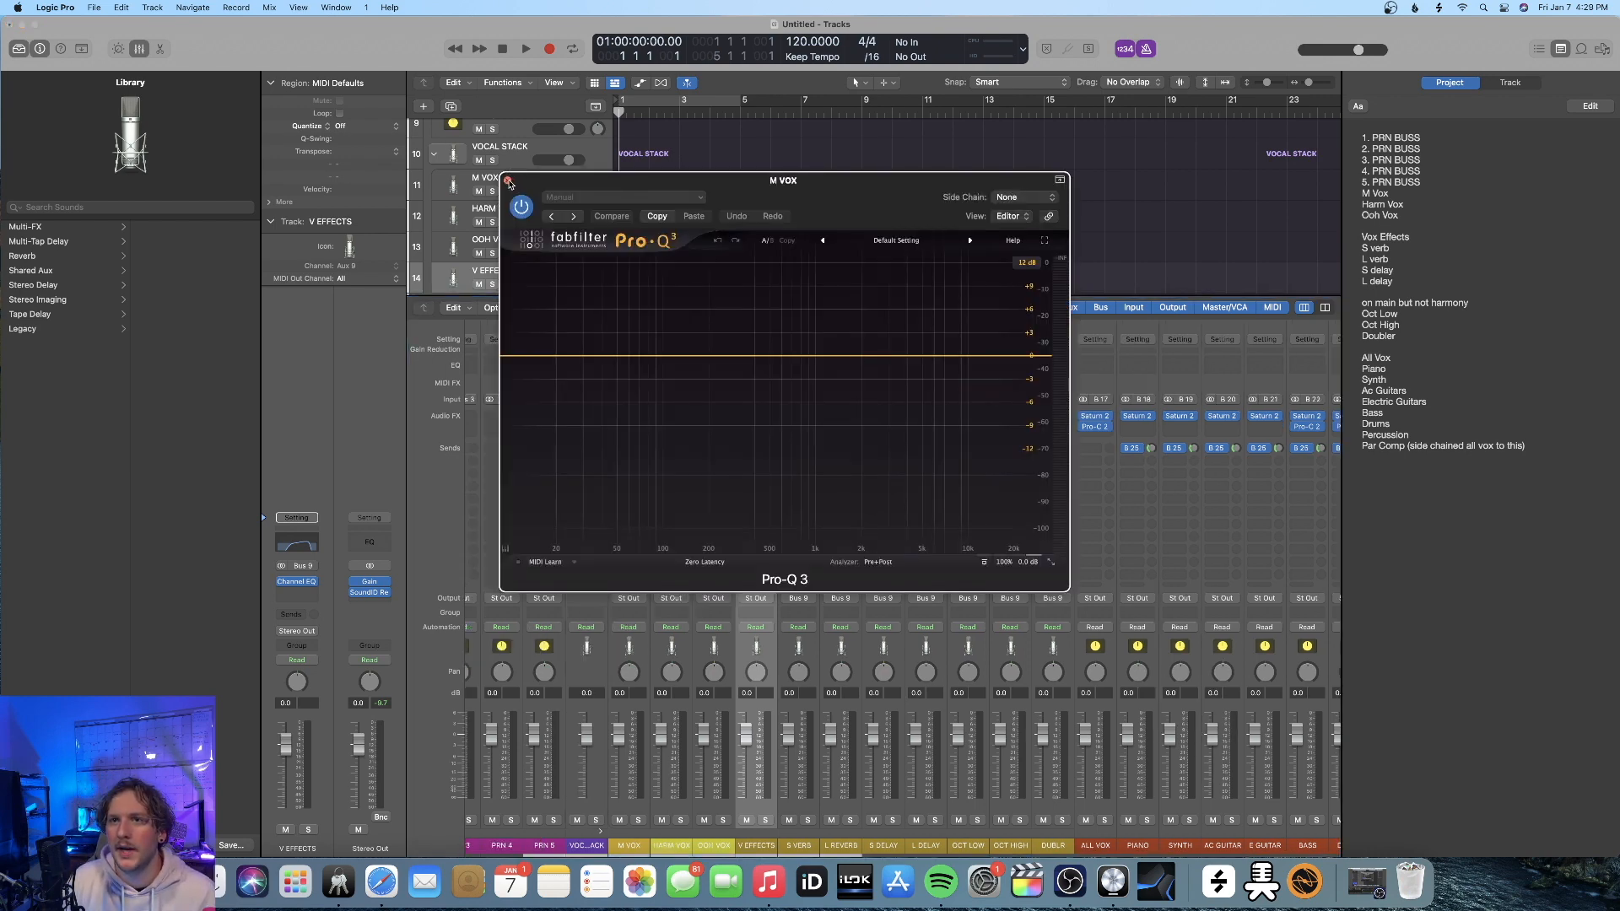
# Insert FabFilter Pro-Q 3 on the M VOX channel strip and copy it to HARM VOX and OOH VOX
pyautogui.click(508, 182)
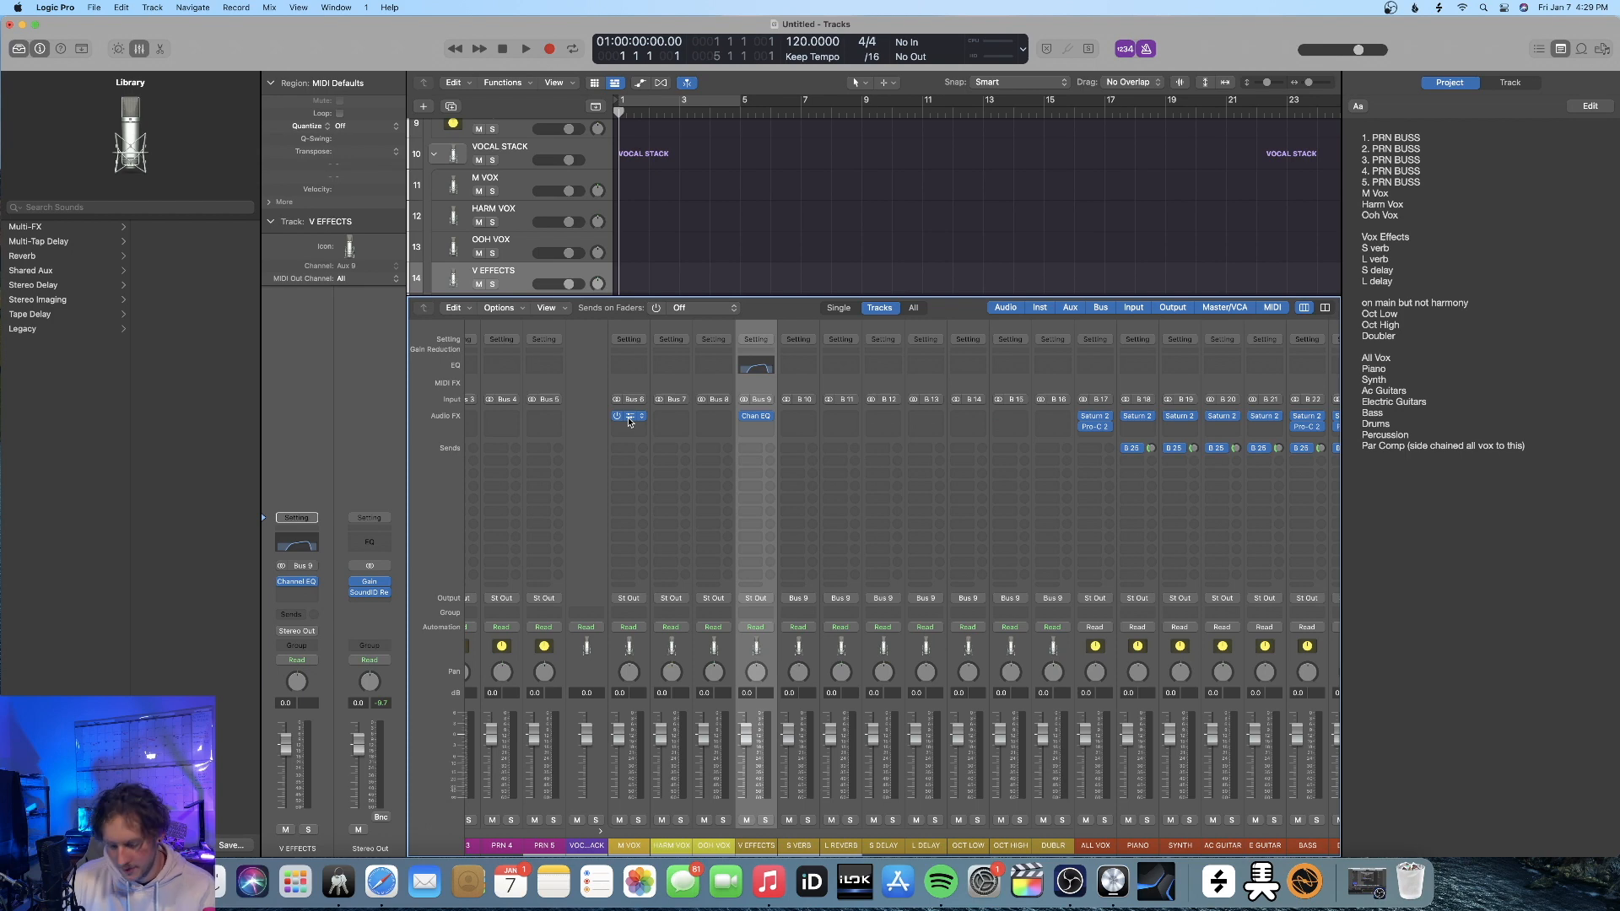
pyautogui.moveTo(628, 417); pyautogui.dragTo(712, 417)
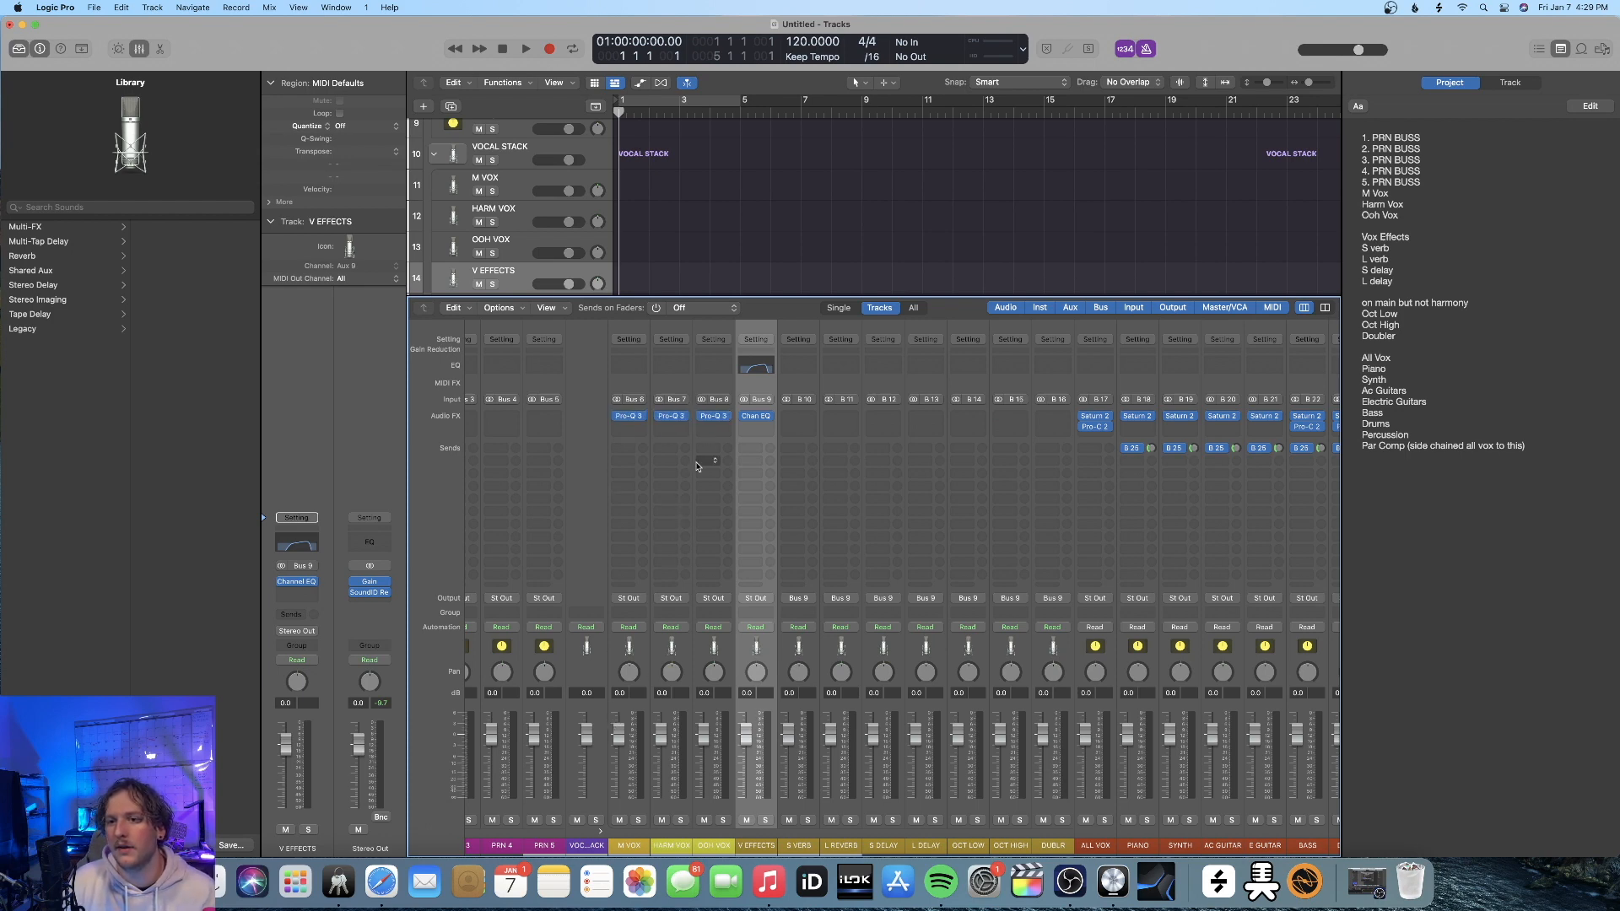
# Insert a Stereo Delay plug-in in the first effect slot of the S VERB channel strip
pyautogui.hscroll(2, 757, 416)
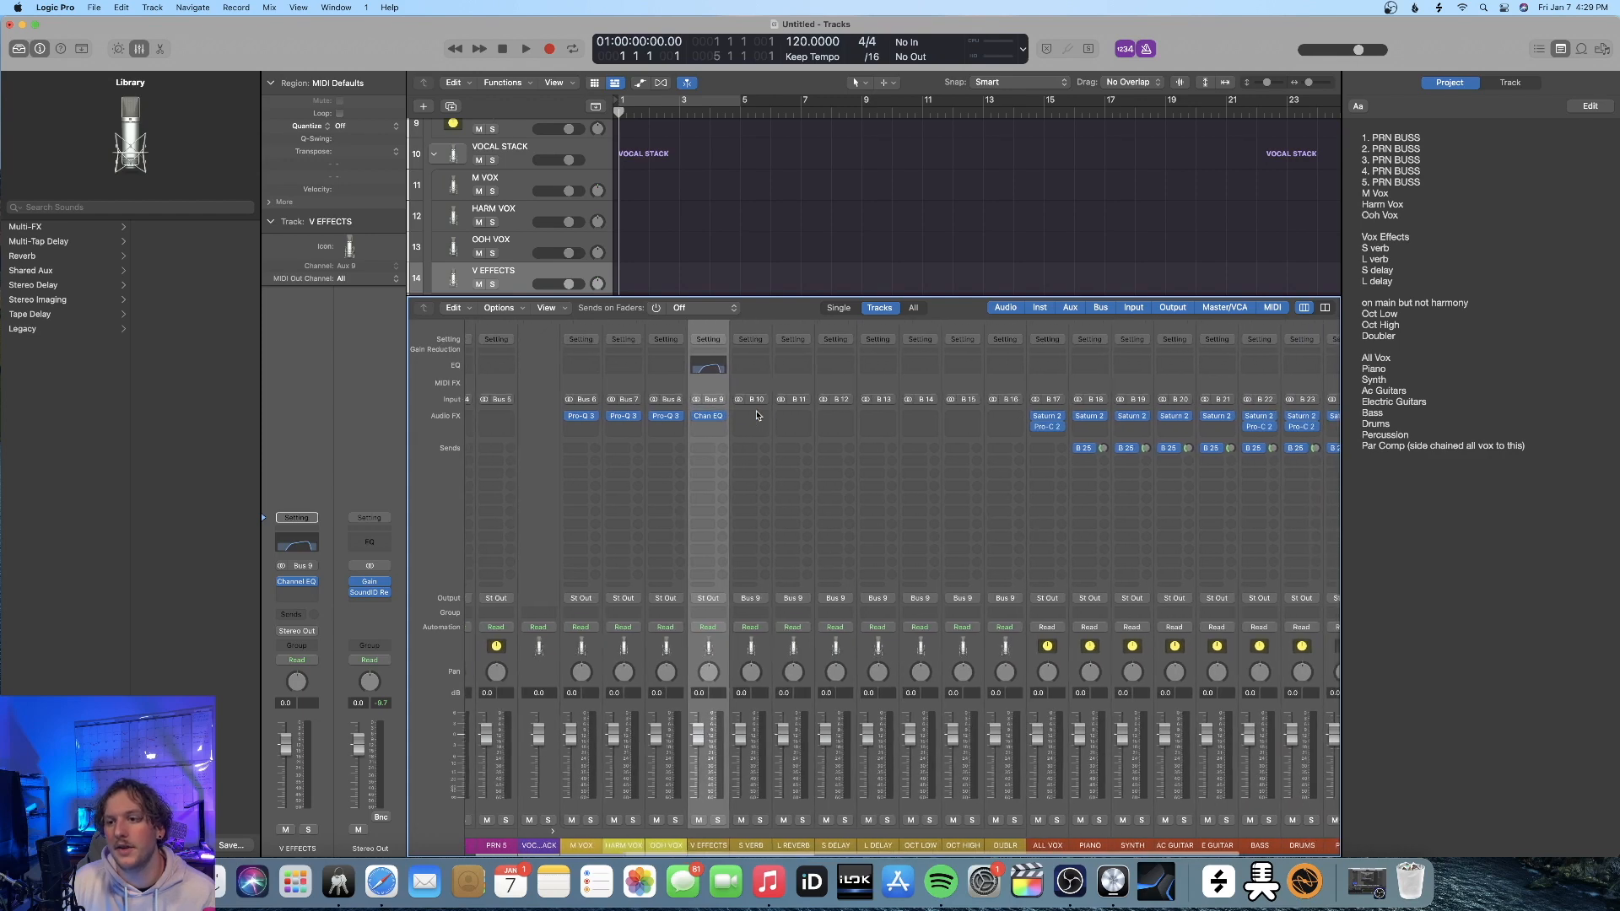
pyautogui.hscroll(1, 757, 415)
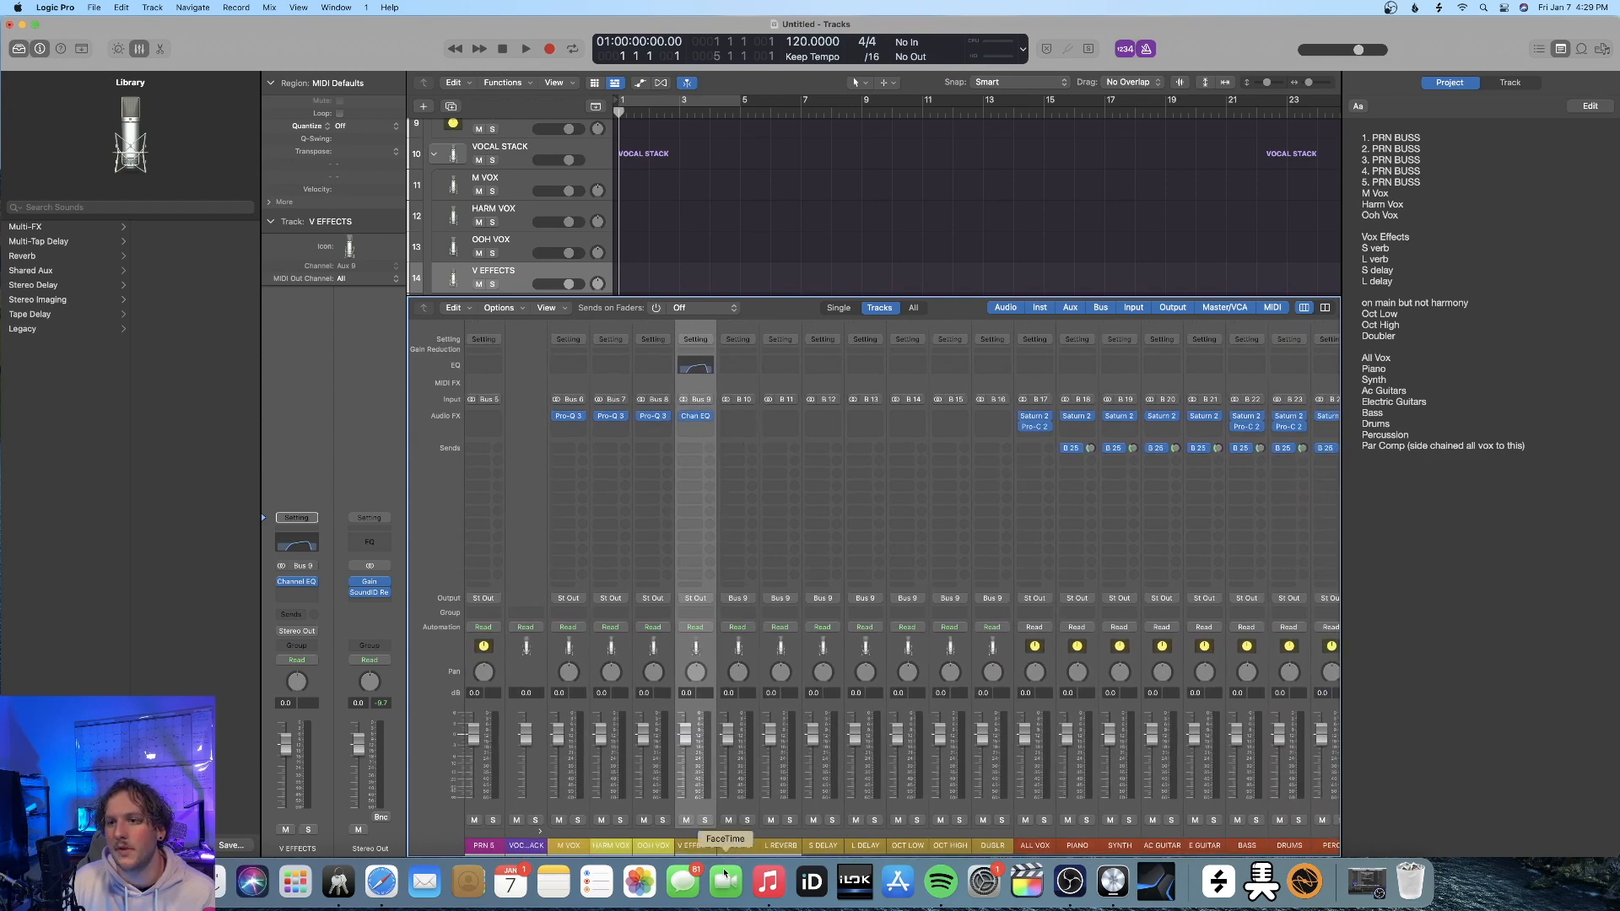
pyautogui.click(736, 415)
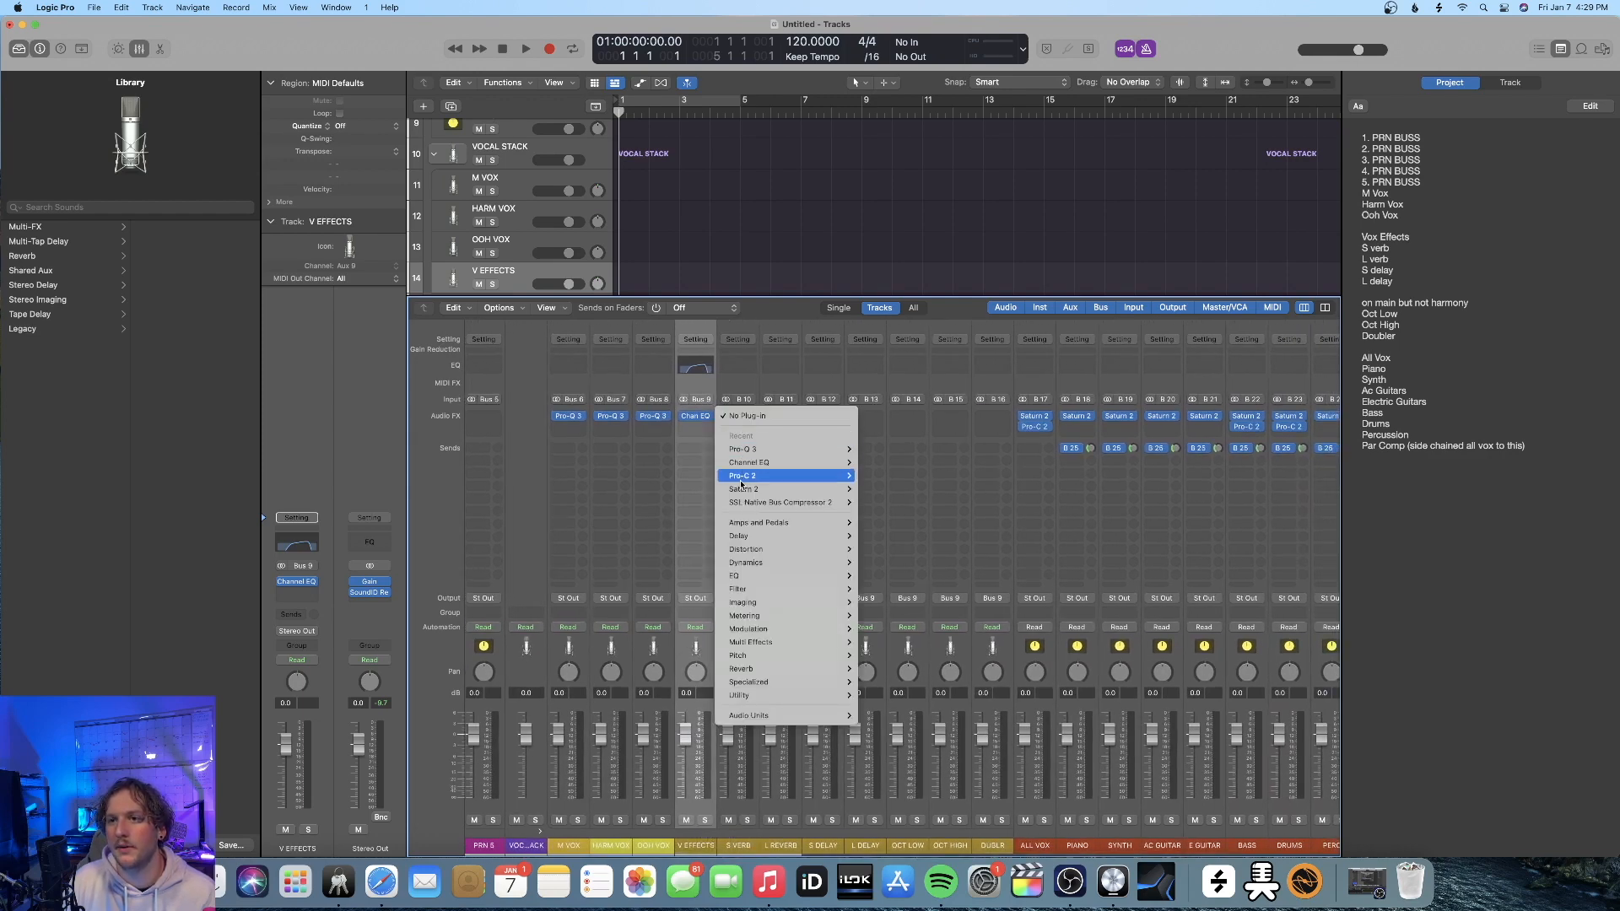
pyautogui.moveTo(827, 537)
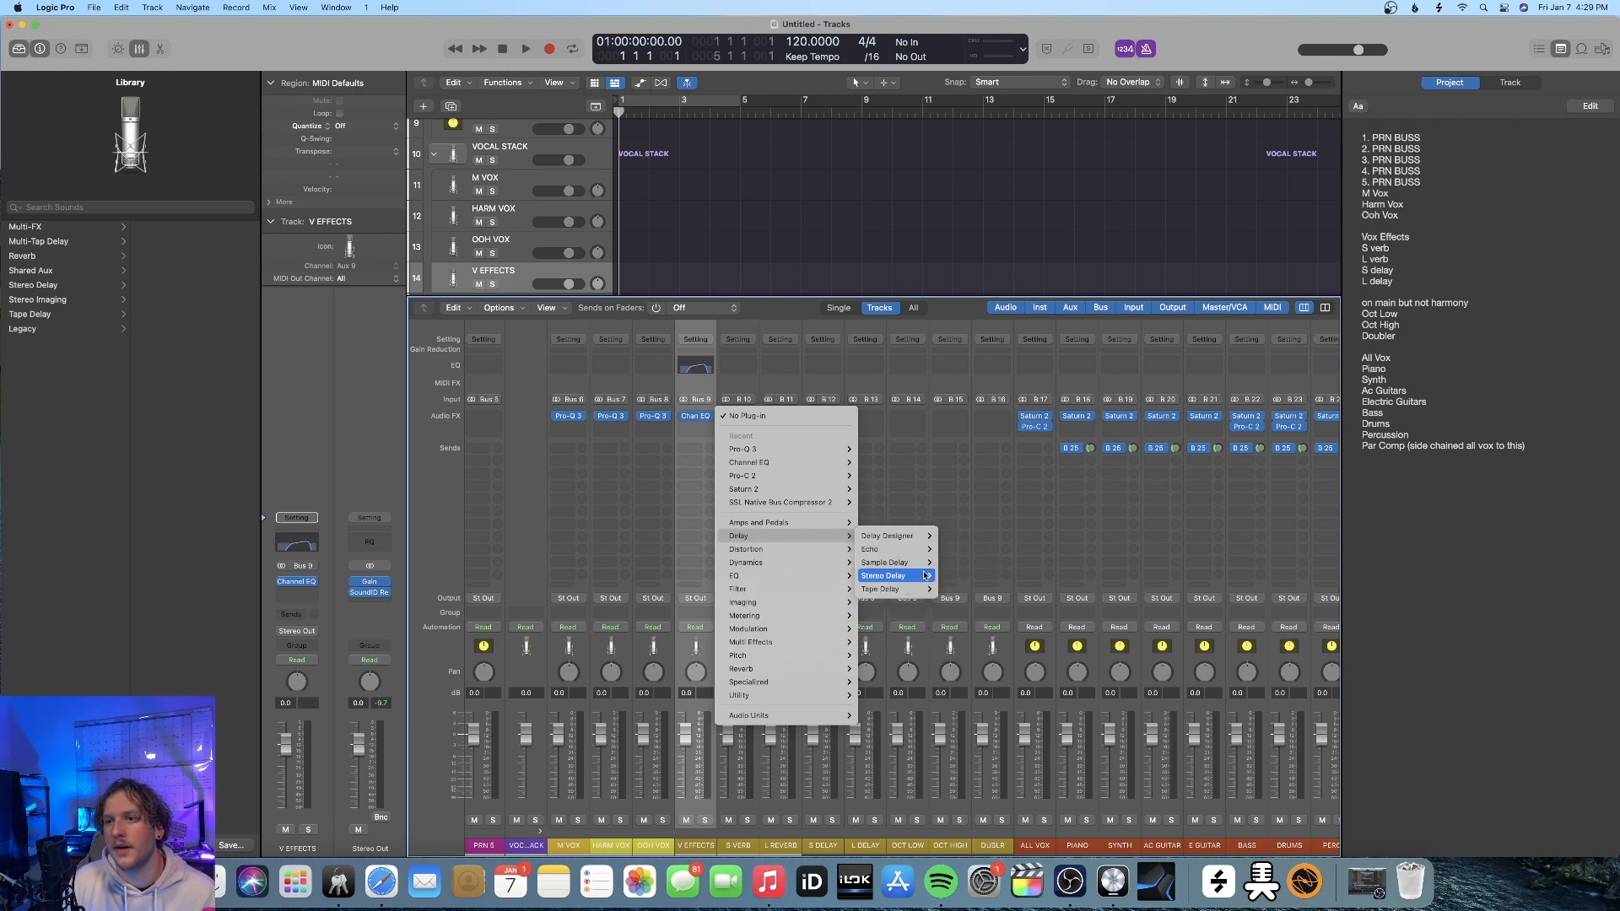
pyautogui.click(959, 579)
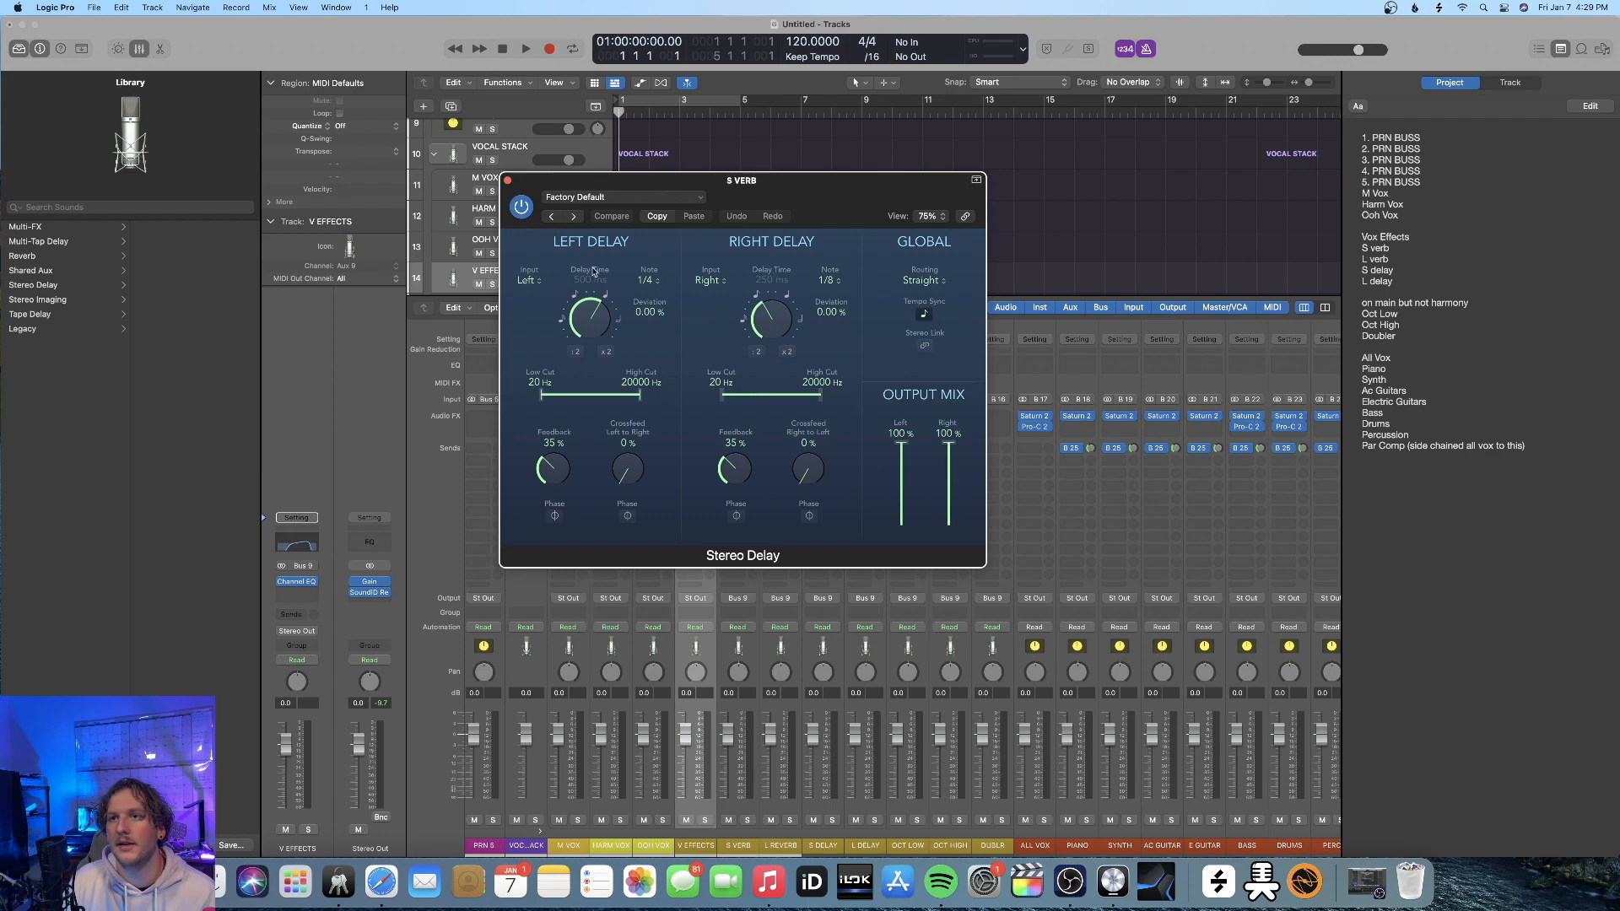
pyautogui.click(508, 181)
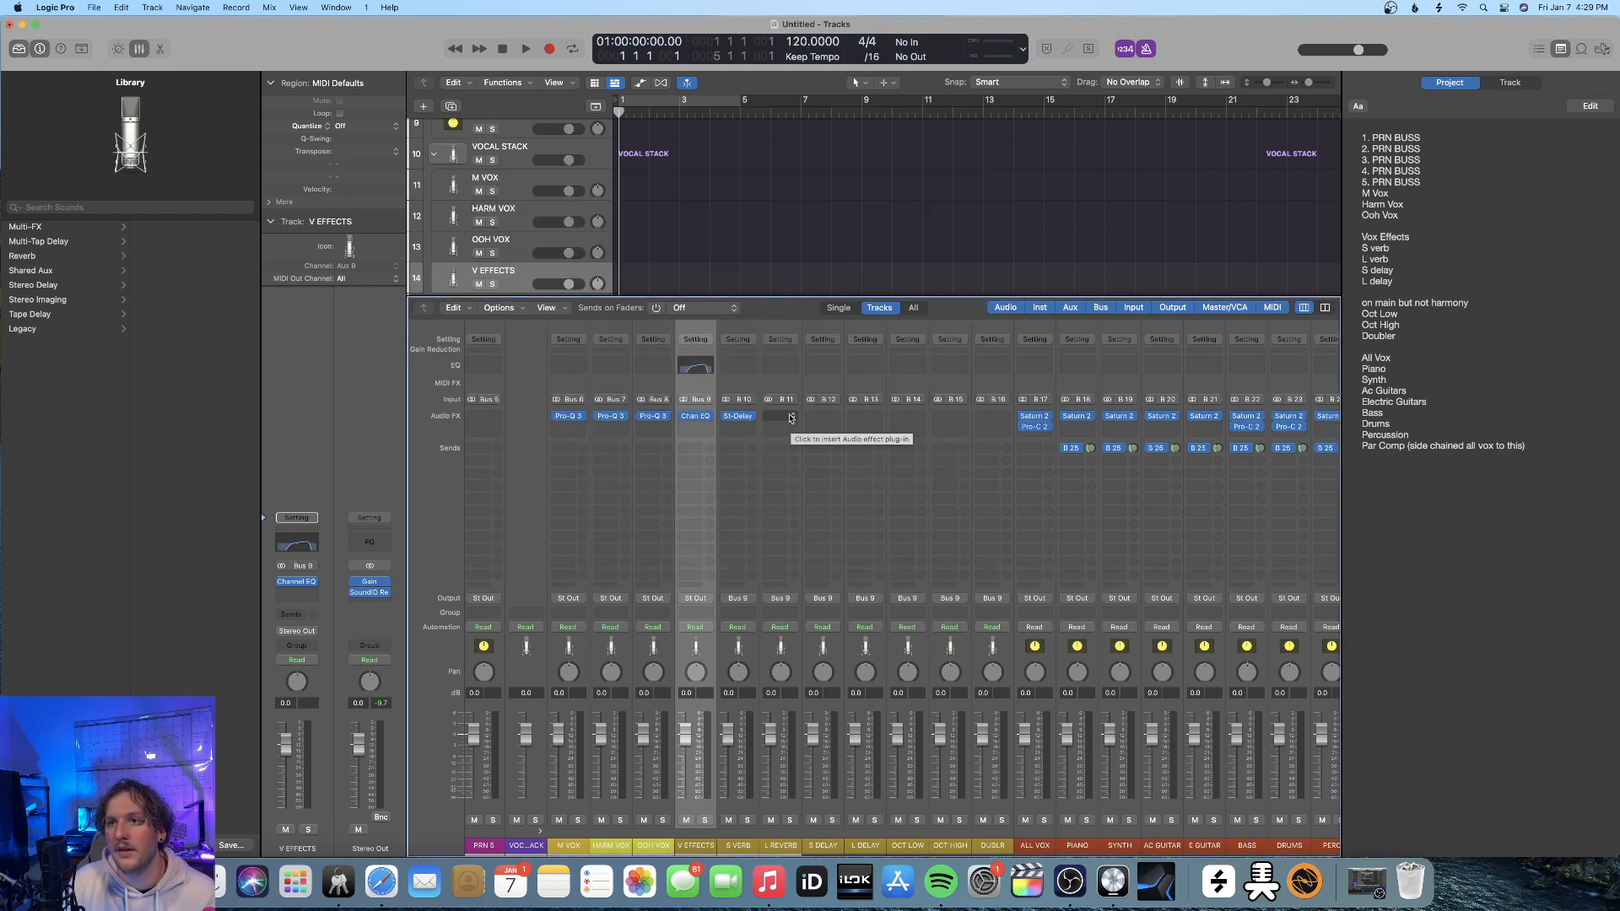
# Insert SilverVerb on the L REVERB channel strip, set its wet output to 100% and turn off its modulation
pyautogui.click(790, 417)
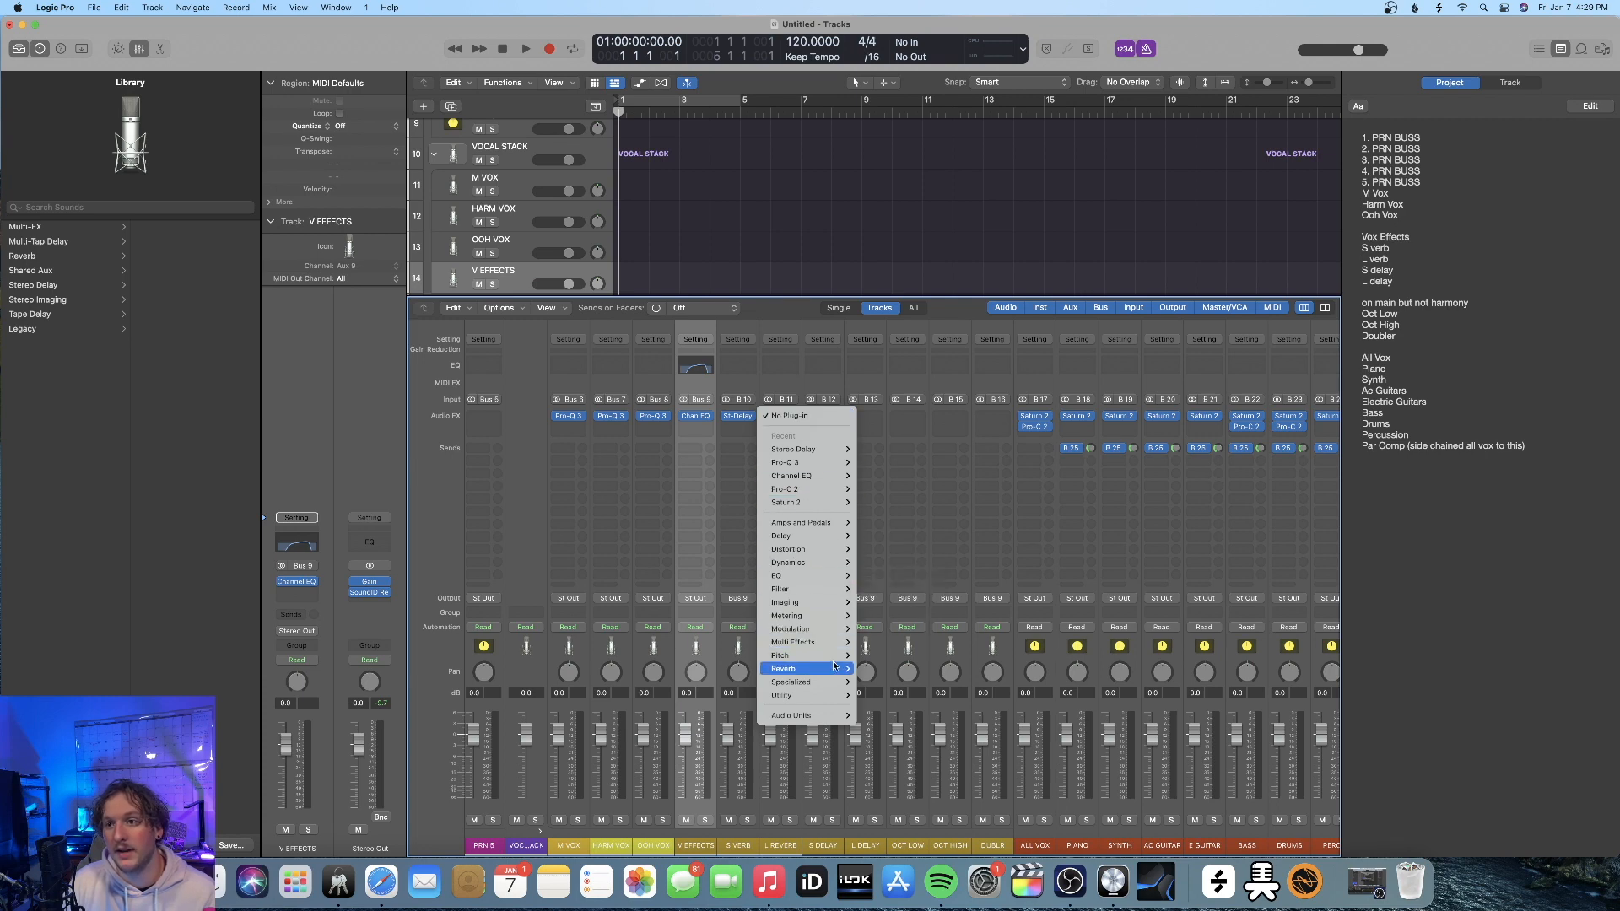
pyautogui.moveTo(815, 669)
pyautogui.click(960, 696)
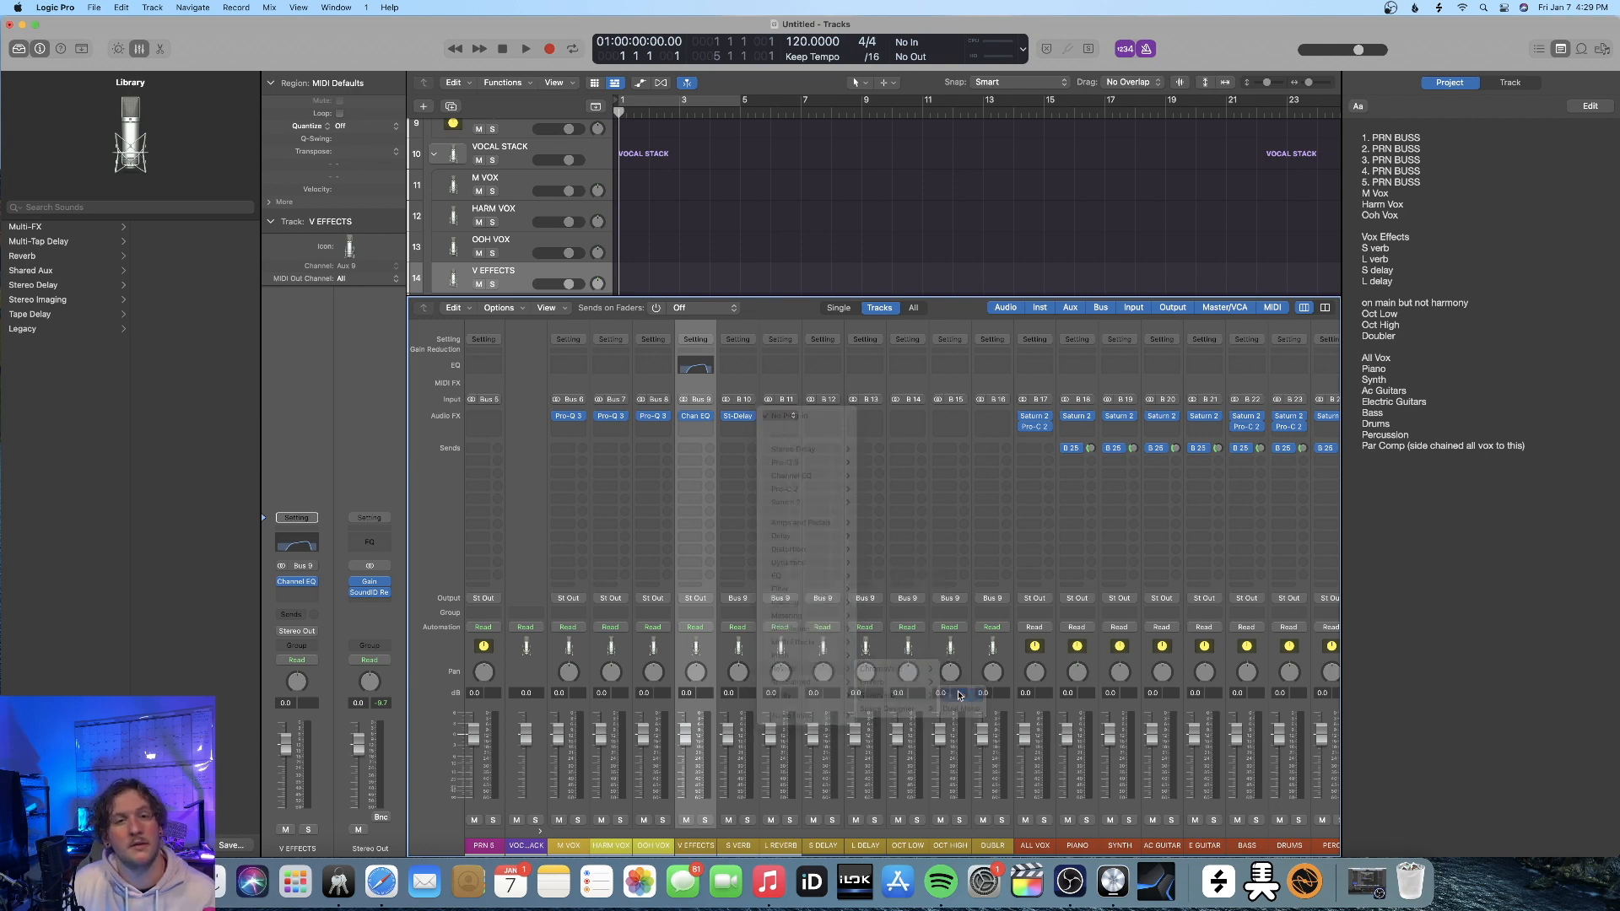
pyautogui.moveTo(949, 344); pyautogui.dragTo(955, 284)
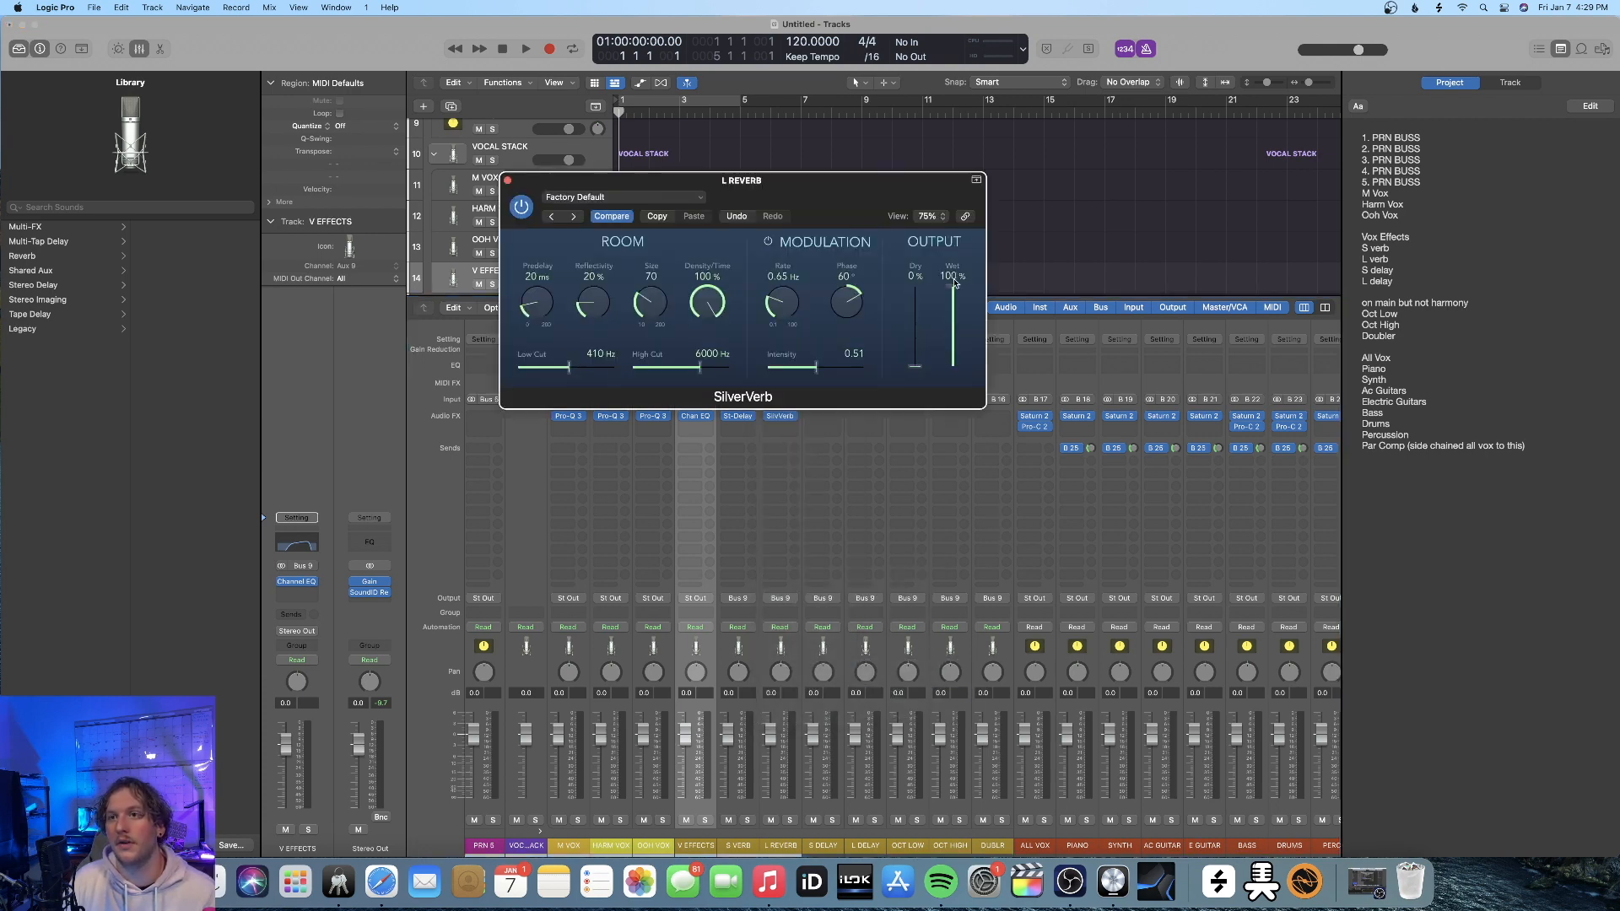
pyautogui.click(768, 242)
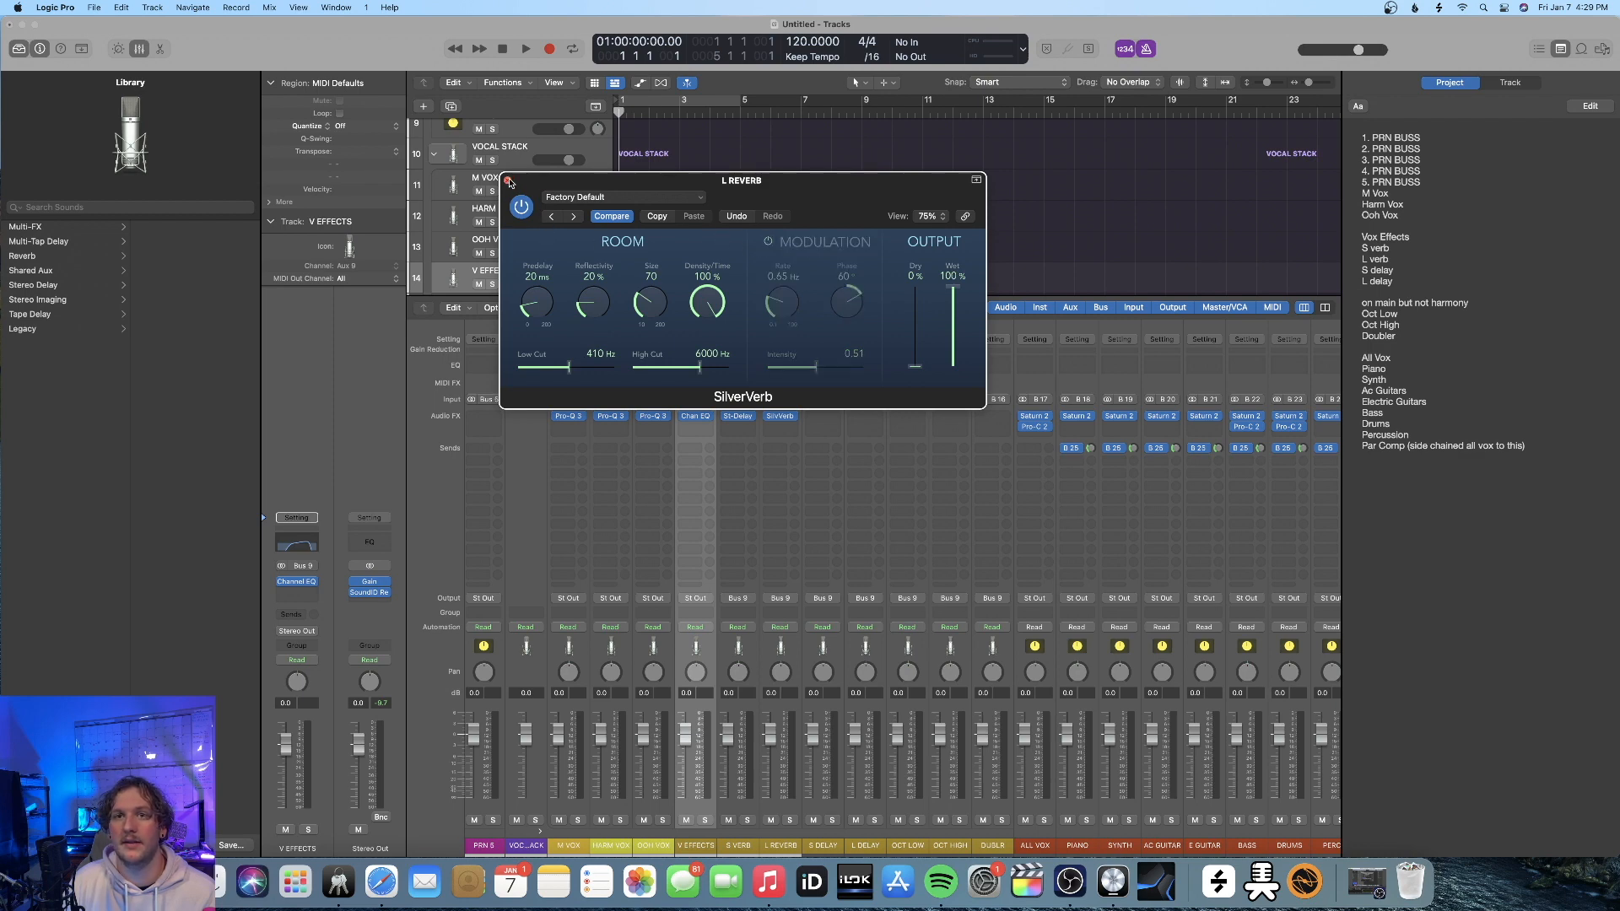
pyautogui.click(509, 182)
# Replace the Stereo Delay on the S VERB channel strip with SilverVerb
pyautogui.click(823, 416)
pyautogui.moveTo(865, 696)
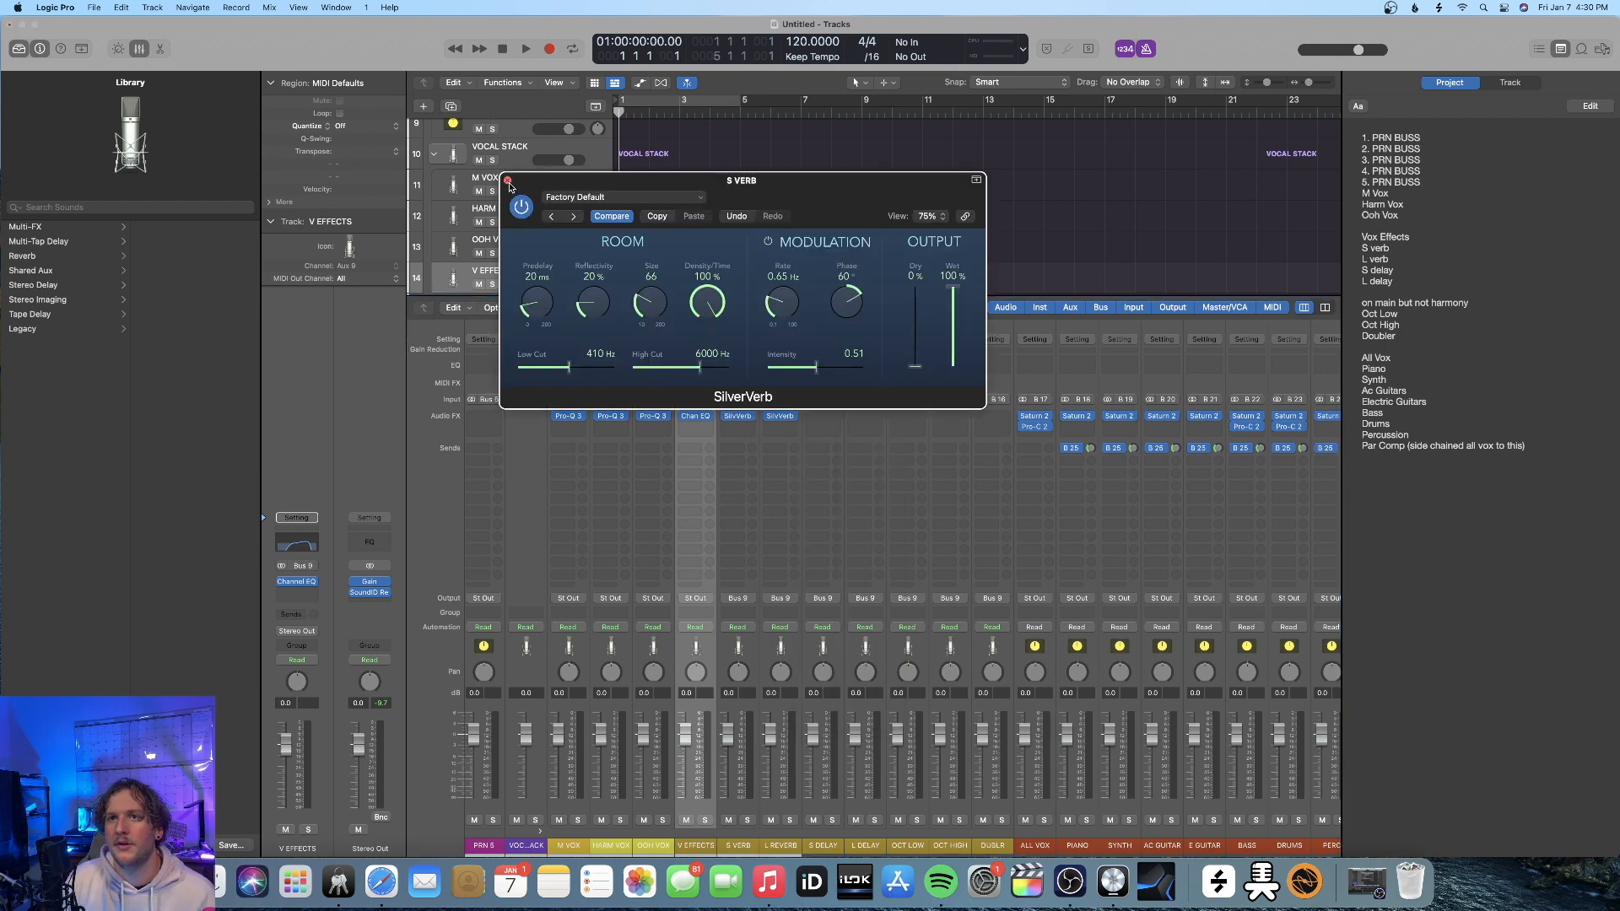
pyautogui.click(507, 181)
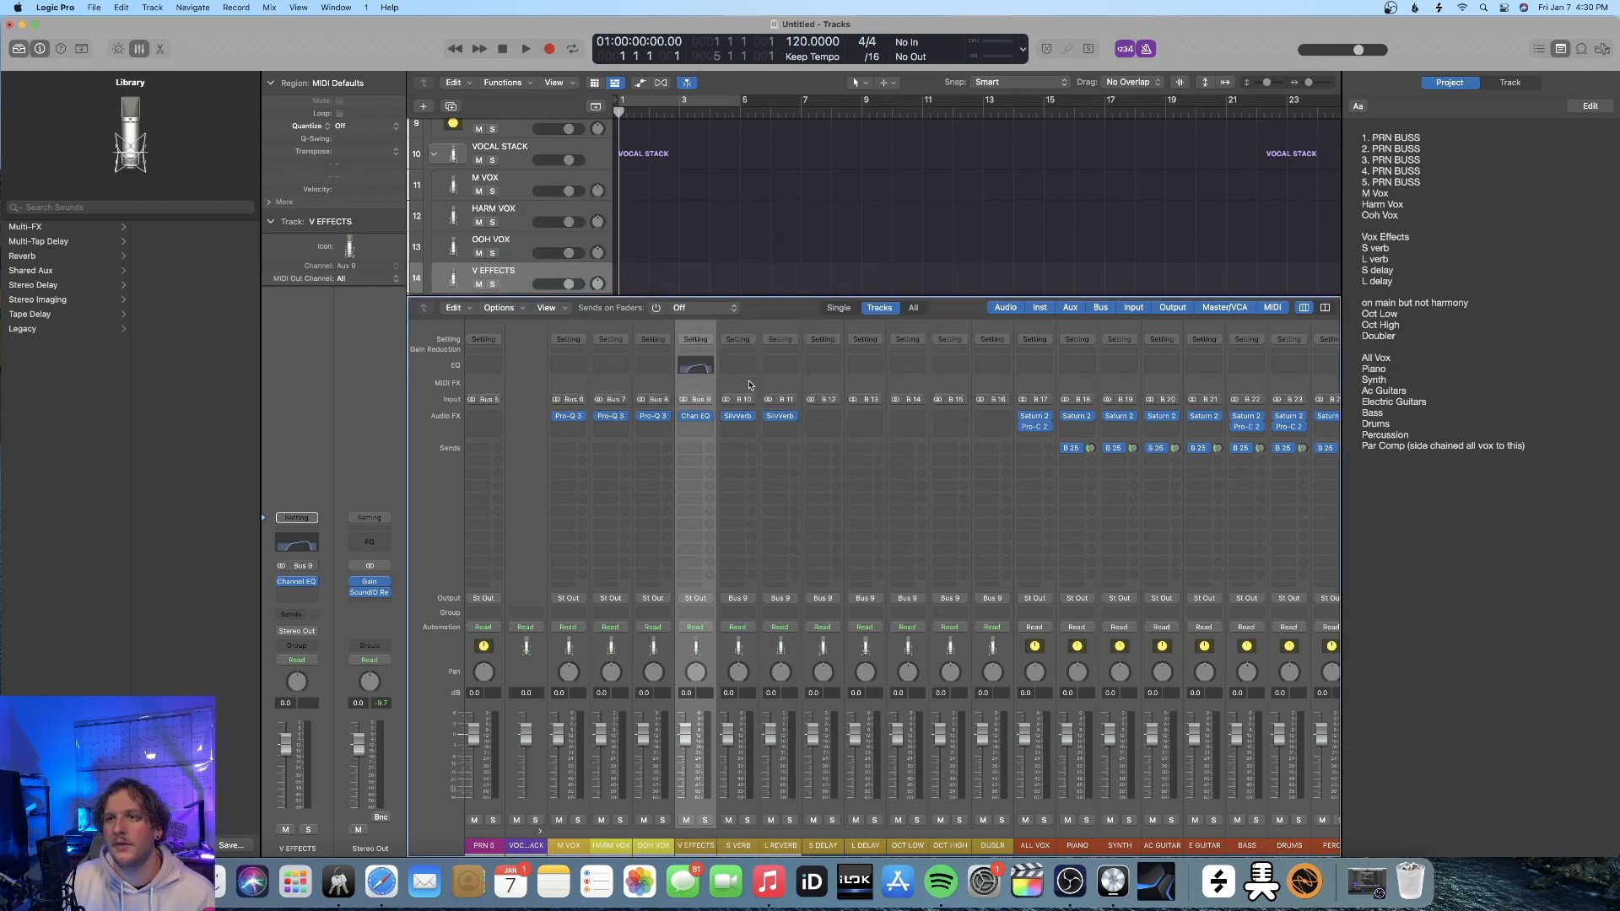
# Set the size to 142 and the reflectivity to 32% in the L REVERB SilverVerb
pyautogui.click(795, 419)
pyautogui.click(901, 486)
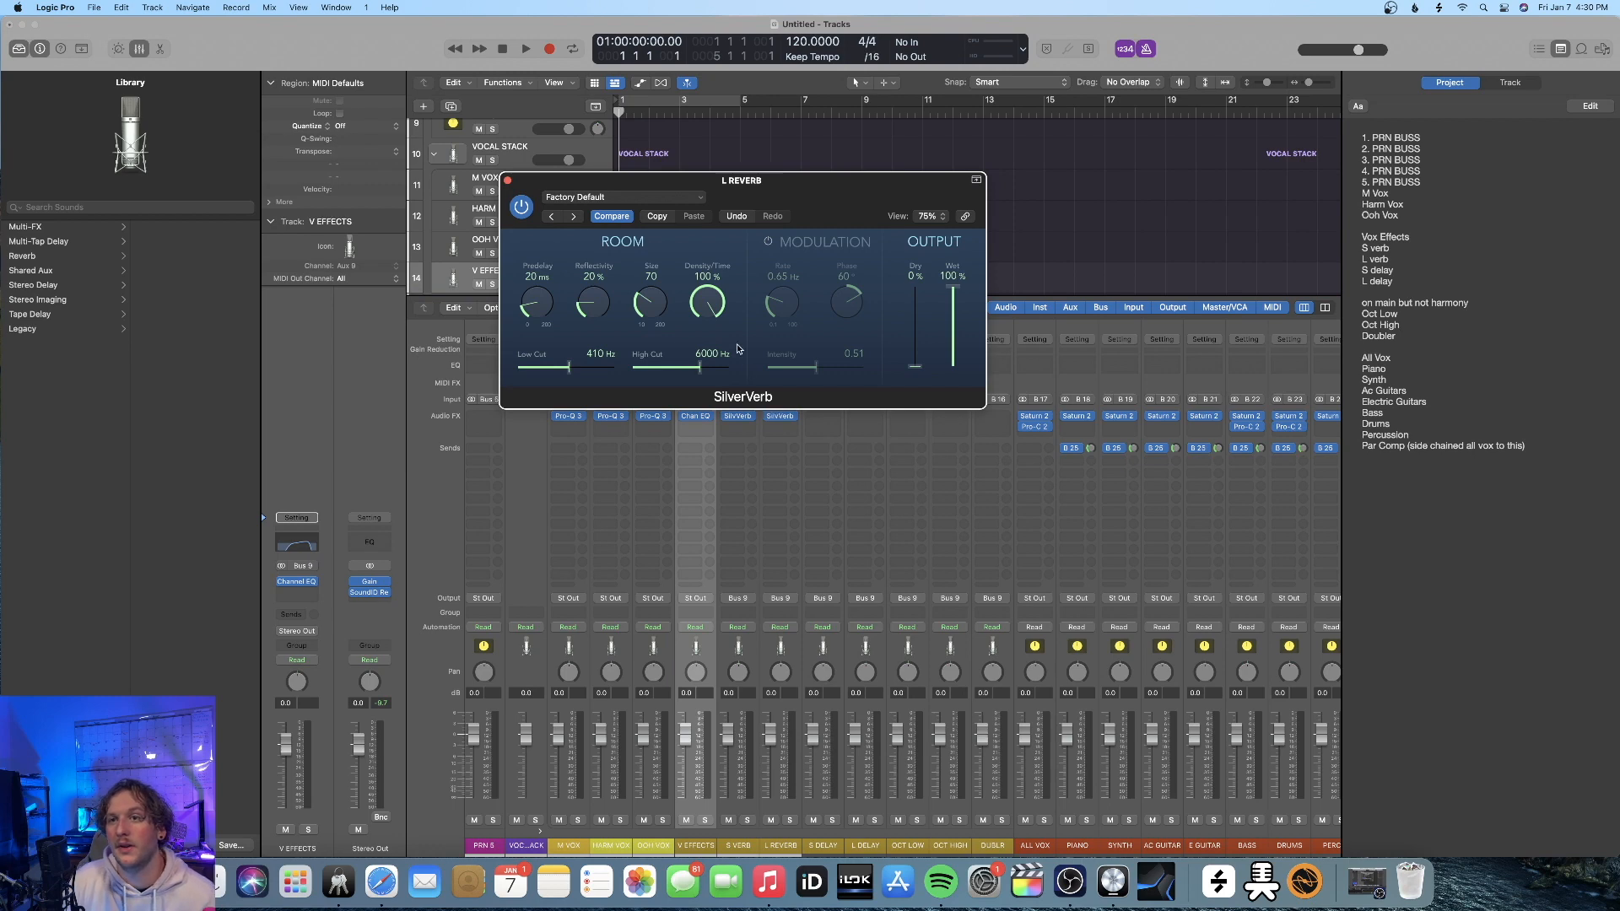
pyautogui.moveTo(651, 294); pyautogui.dragTo(674, 268)
pyautogui.moveTo(603, 312); pyautogui.dragTo(663, 286)
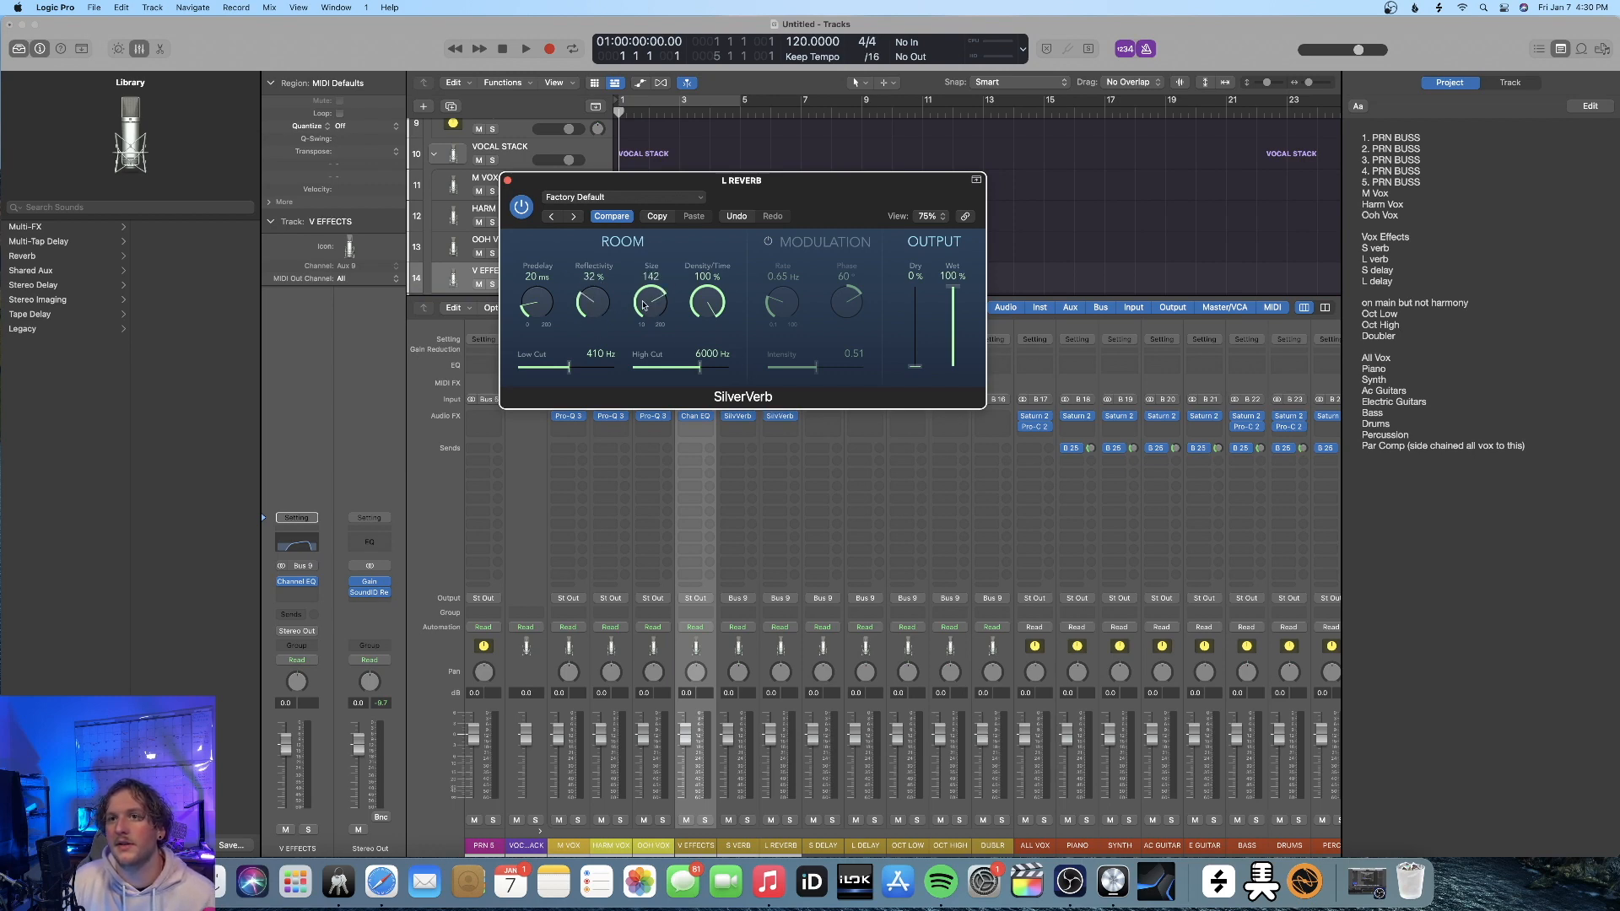
pyautogui.press('super+w')
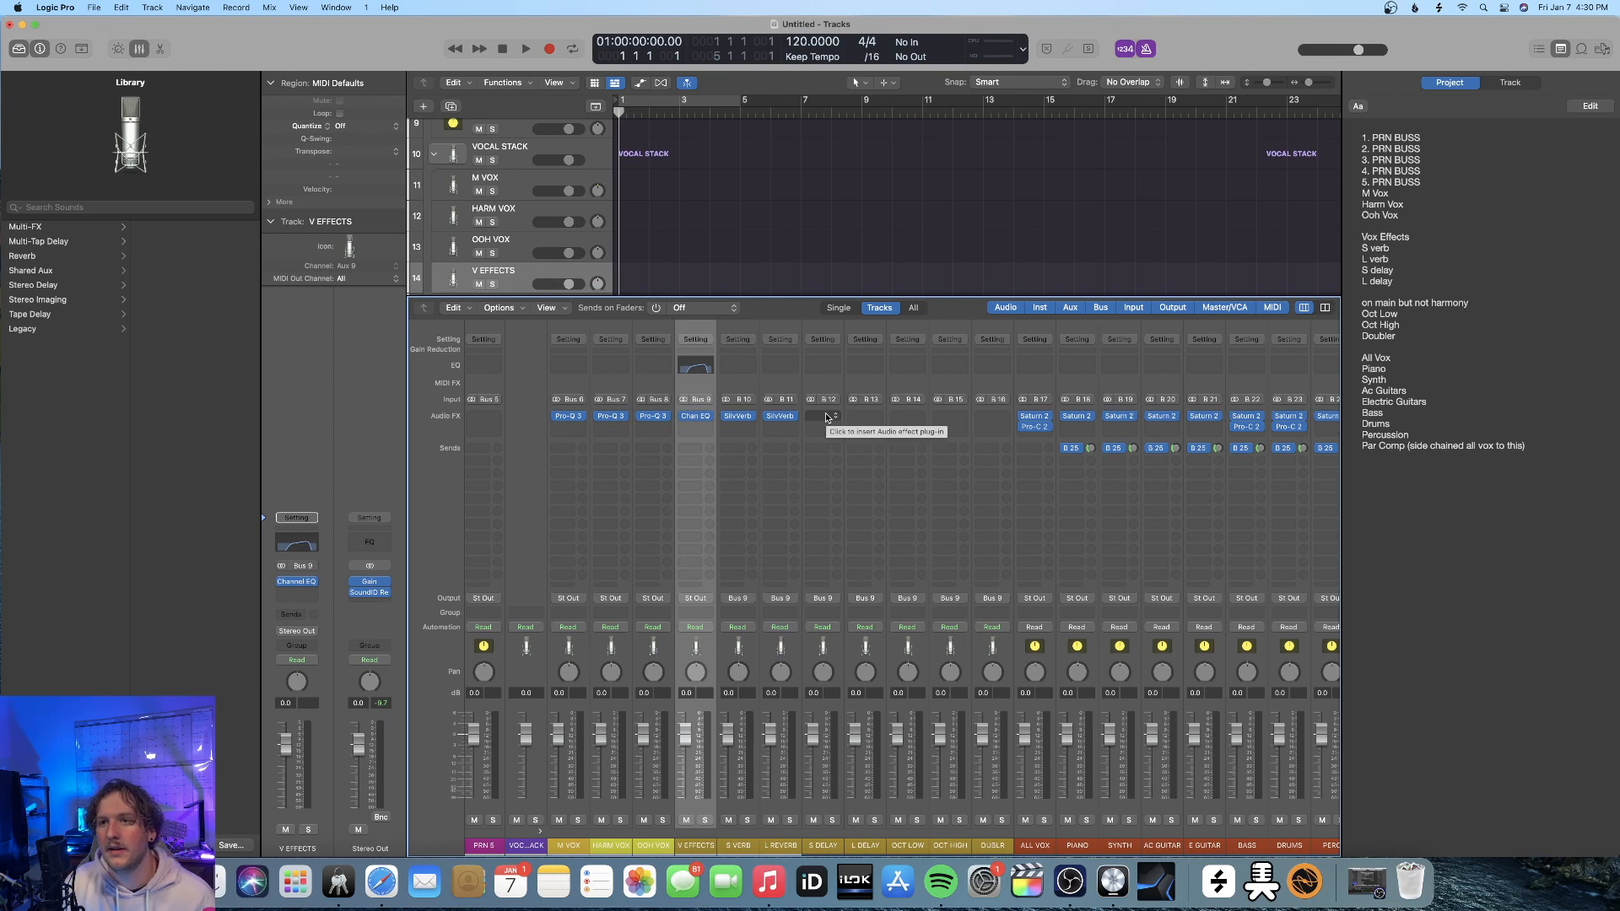
# Insert a Stereo Delay plug-in on the S DELAY channel strip with its factory default settings
pyautogui.click(826, 418)
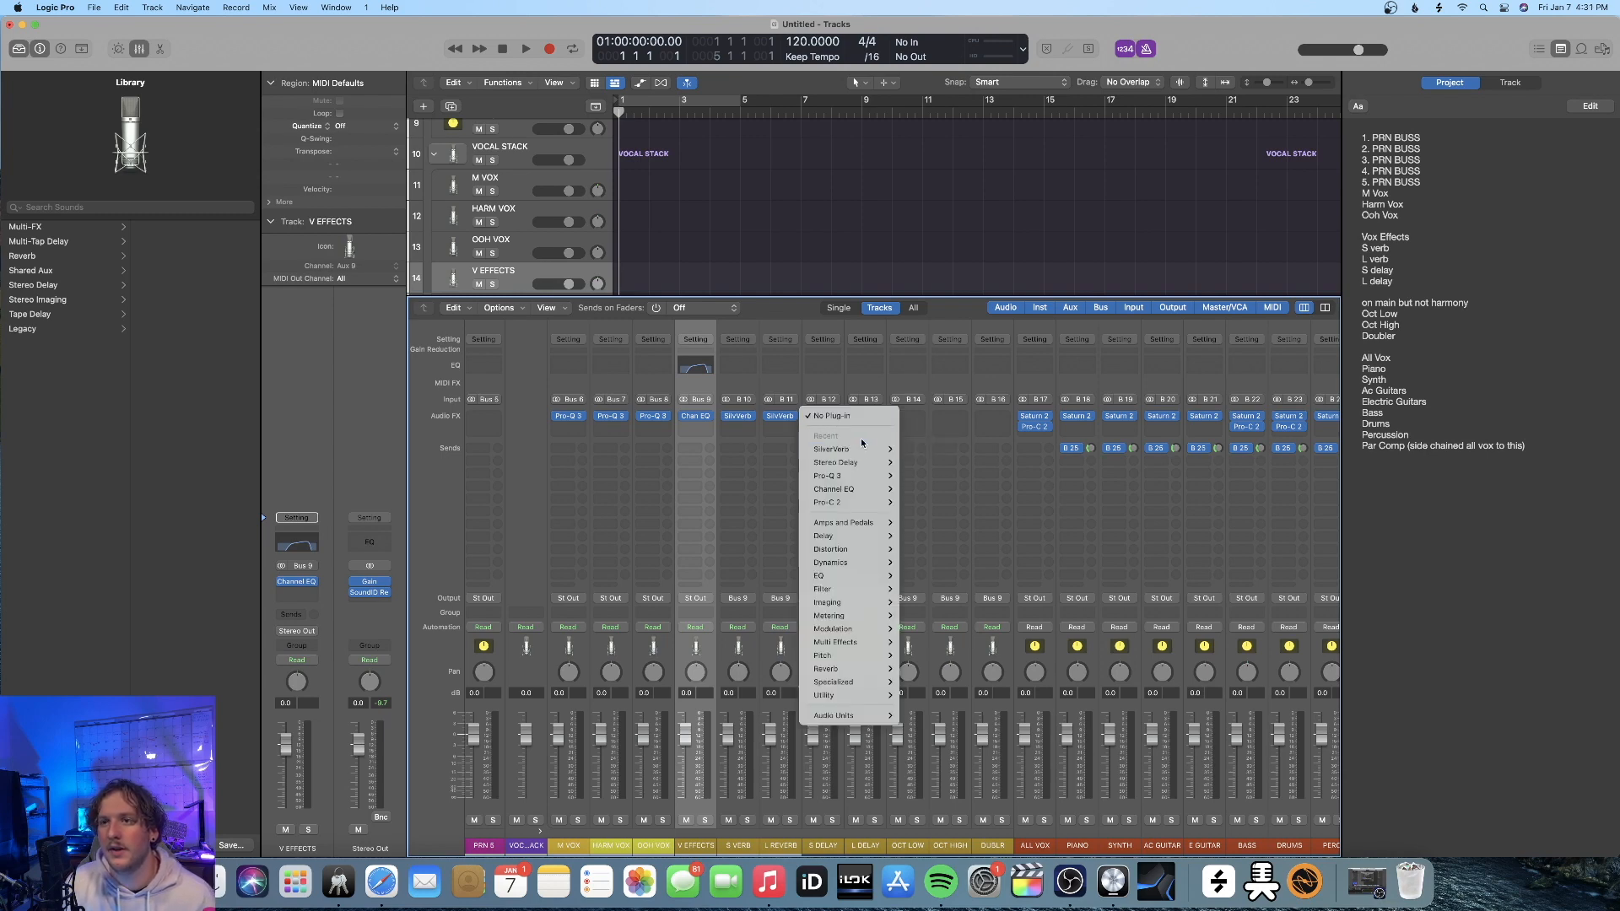
pyautogui.click(928, 577)
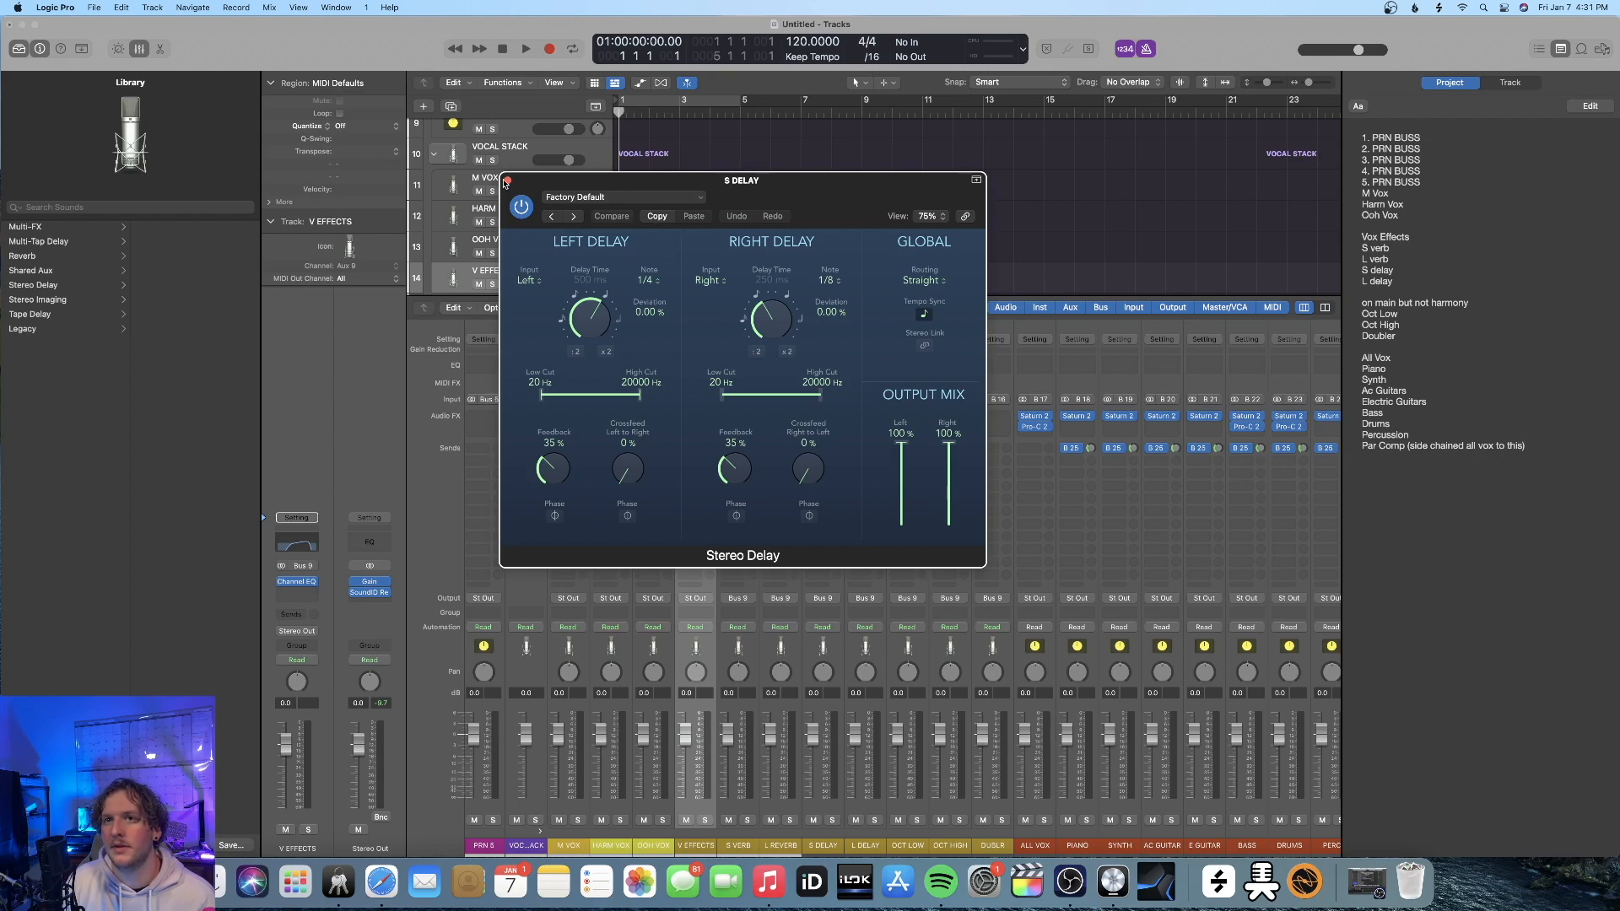
pyautogui.click(507, 179)
# Insert a stereo Echo plug-in on the L DELAY channel strip and adjust its note value
pyautogui.click(865, 416)
pyautogui.moveTo(904, 541)
pyautogui.moveTo(957, 550)
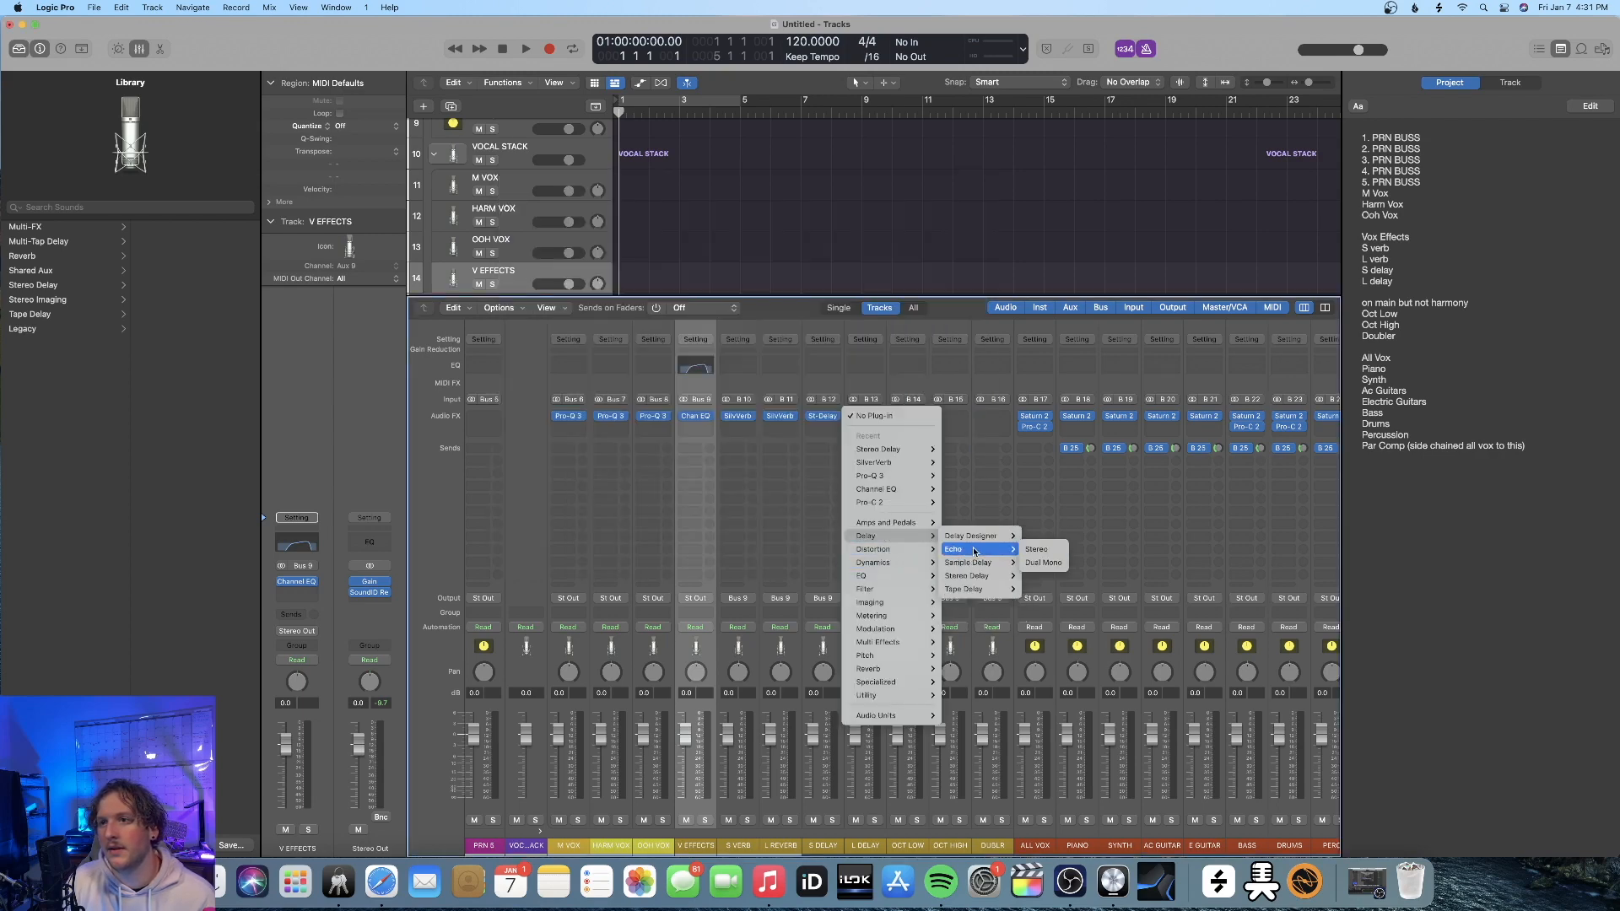
pyautogui.click(1042, 554)
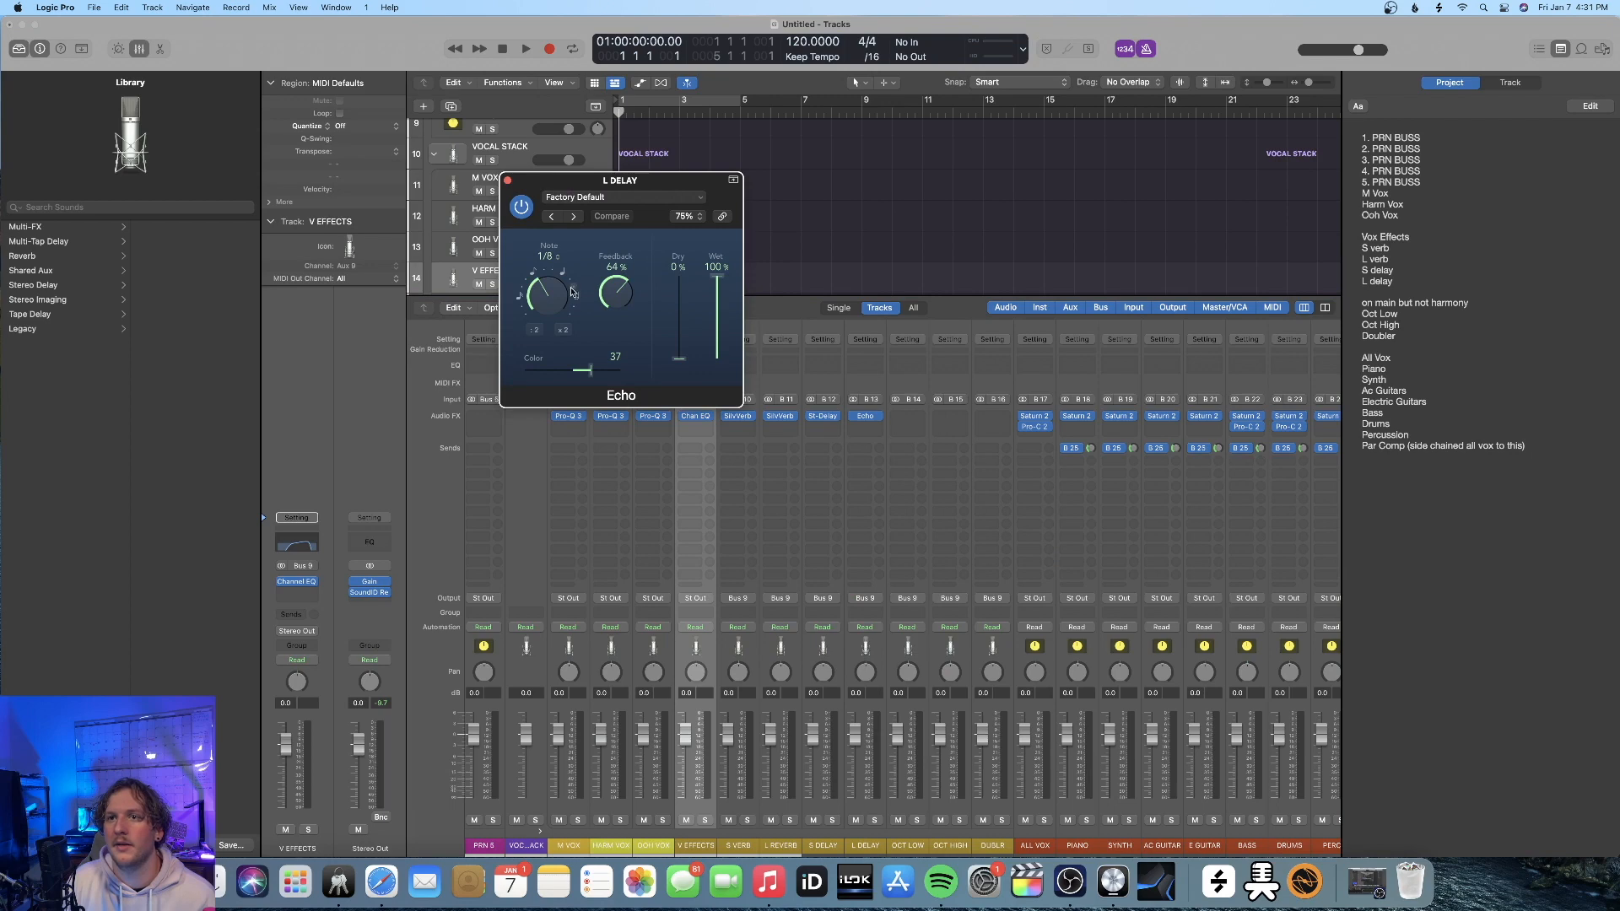
pyautogui.click(576, 301)
pyautogui.click(509, 181)
# Insert the Soundtoys Little AlterBoy on the OCT LOW channel strip, set its pitch to -12.0 and adjust the formant
pyautogui.click(908, 416)
pyautogui.moveTo(928, 715)
pyautogui.moveTo(1026, 804)
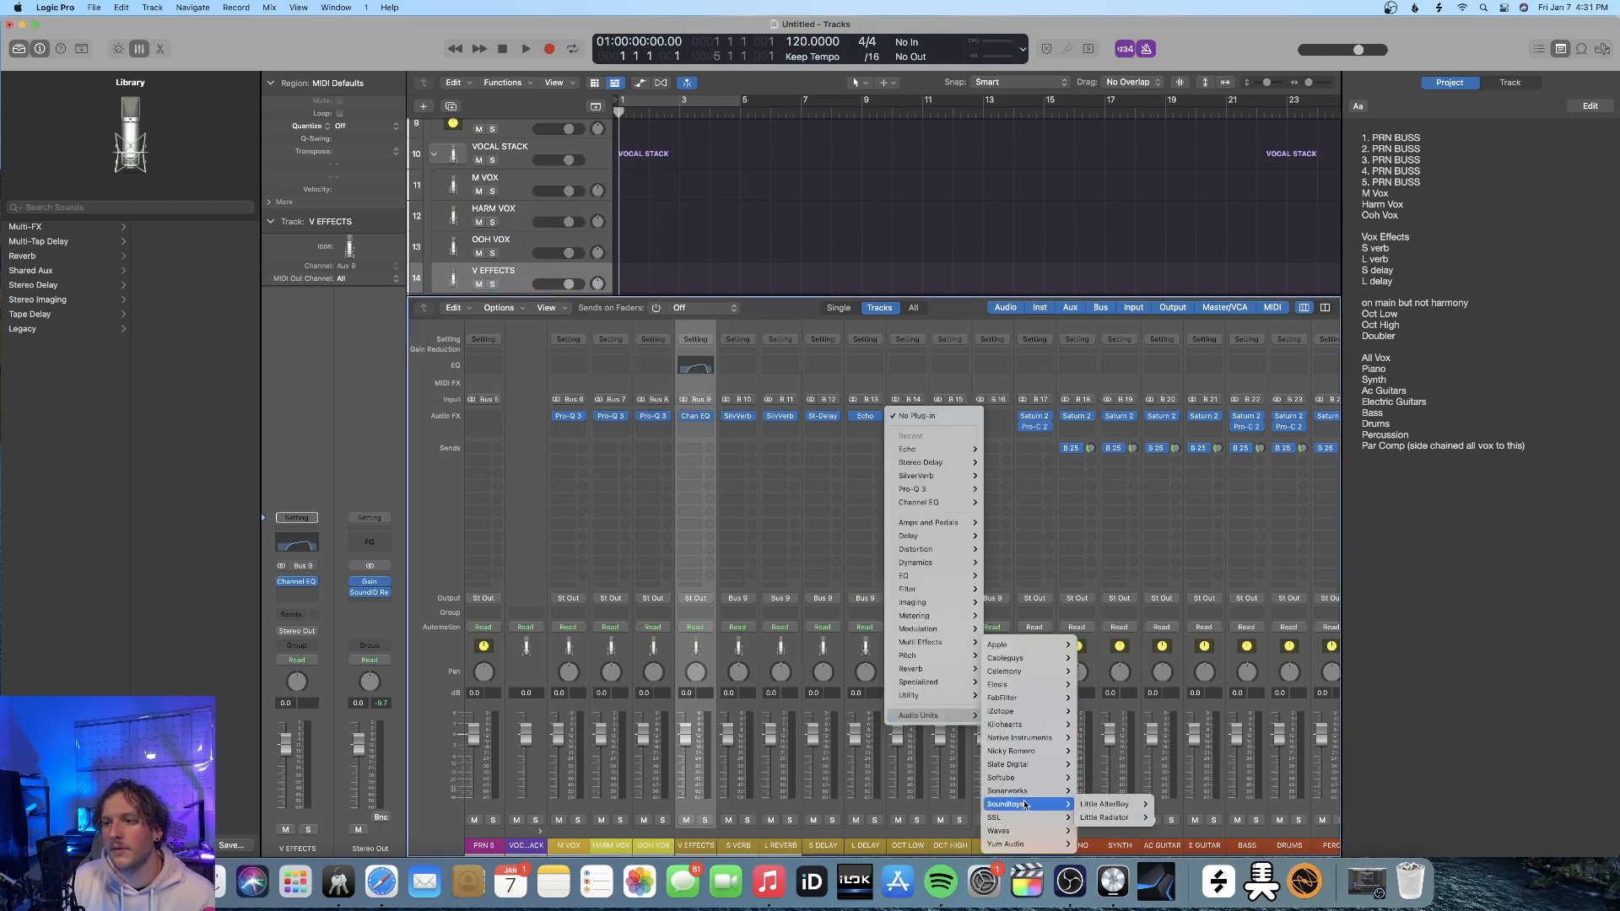
pyautogui.moveTo(1039, 751)
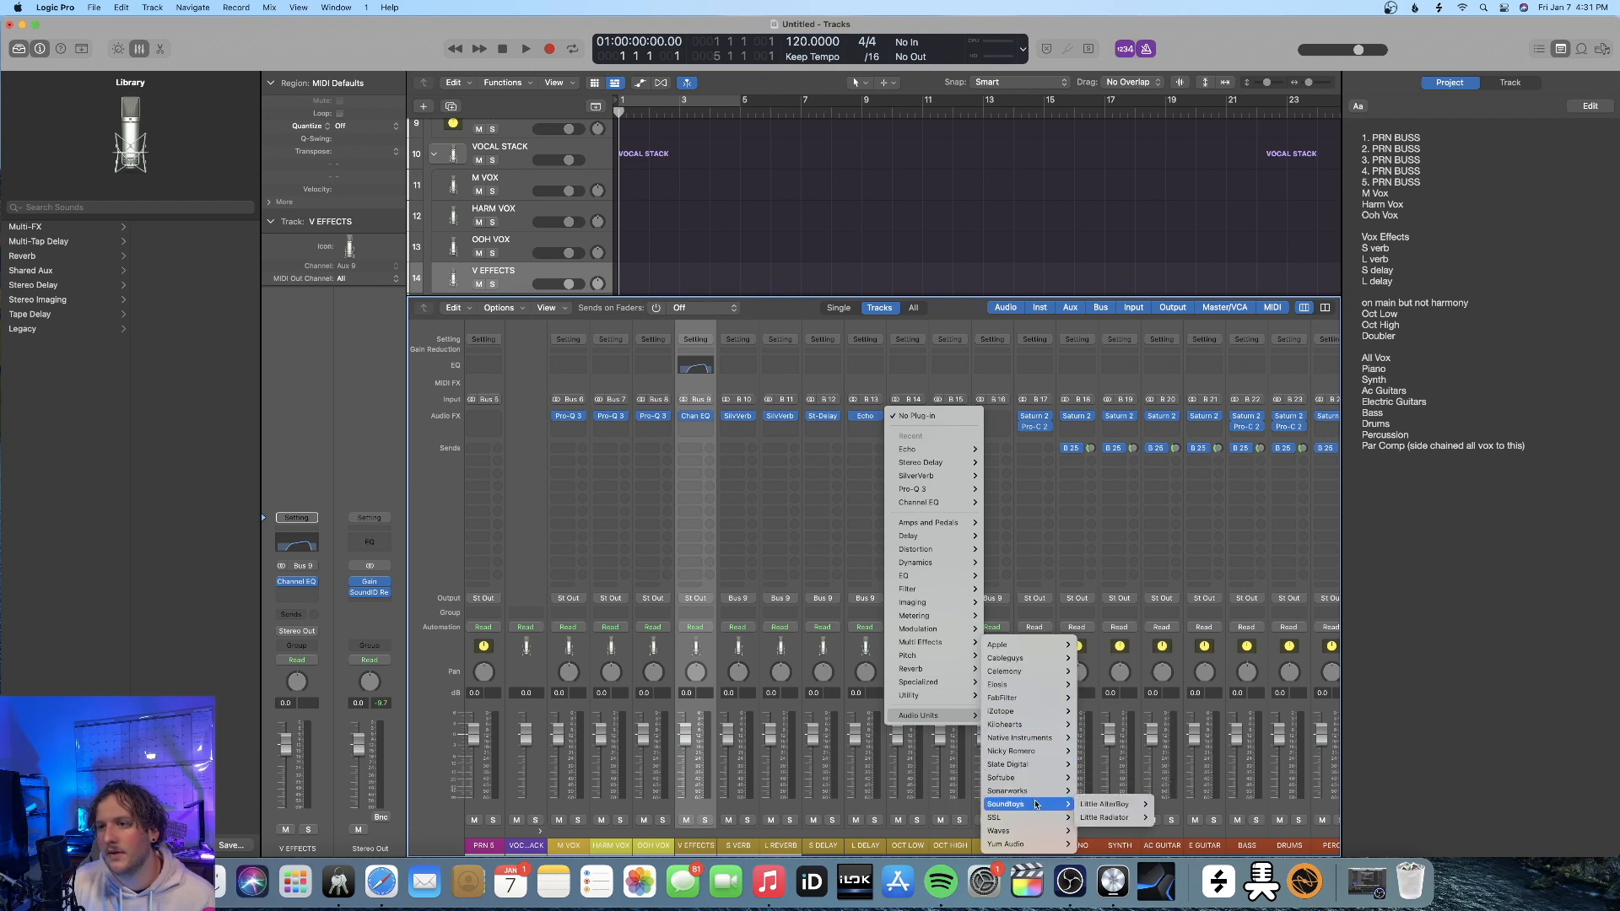
pyautogui.click(1107, 805)
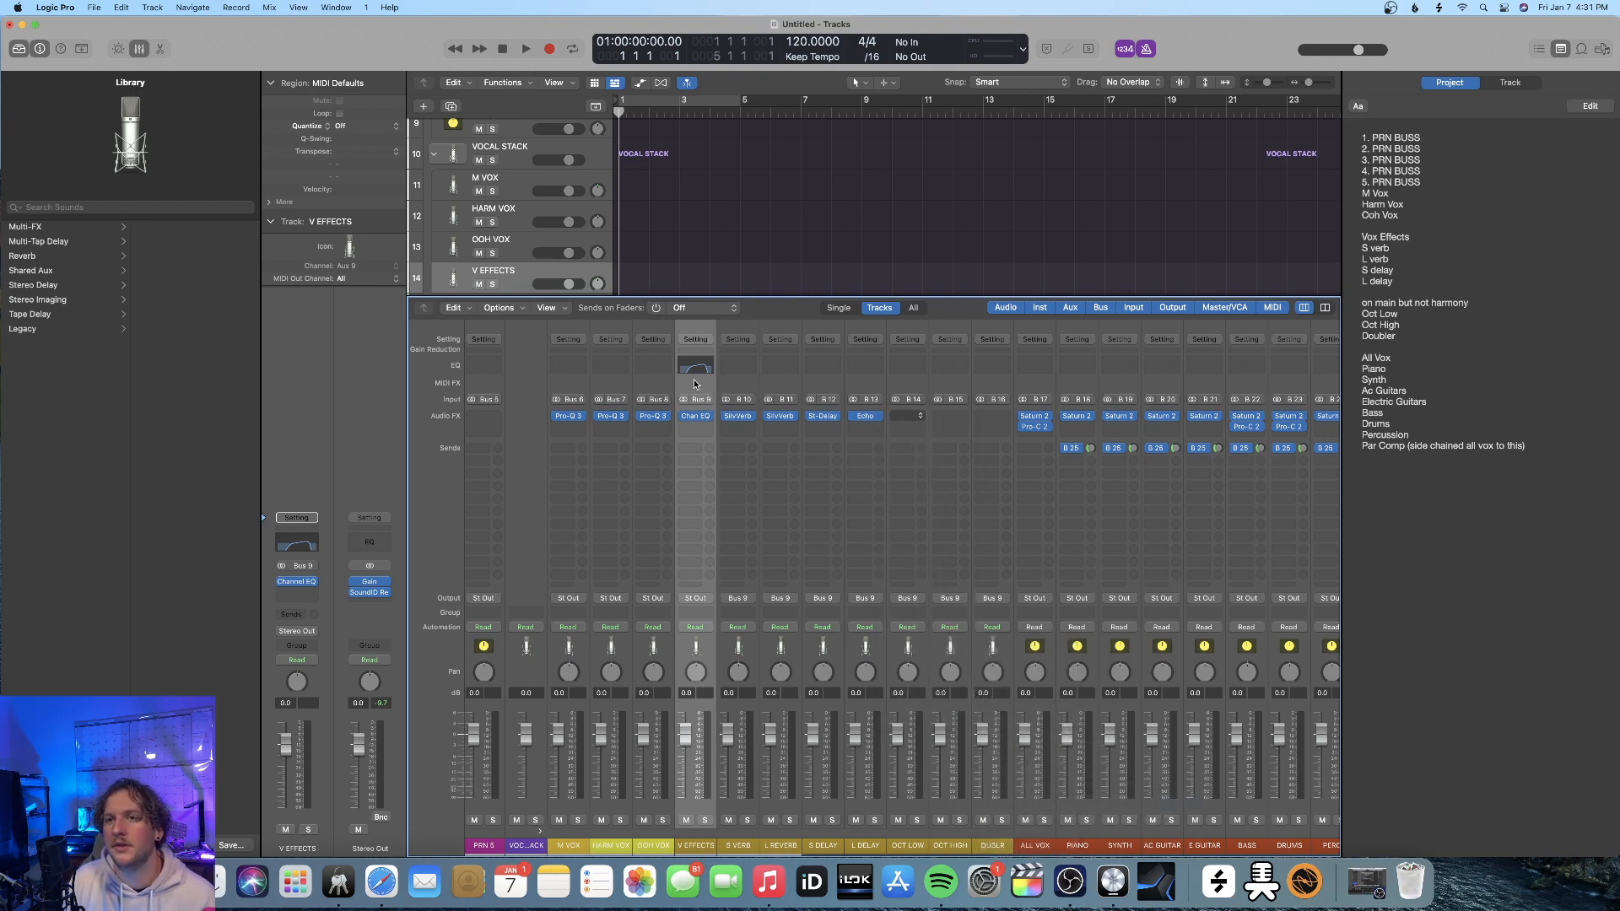
pyautogui.moveTo(706, 345); pyautogui.dragTo(631, 417)
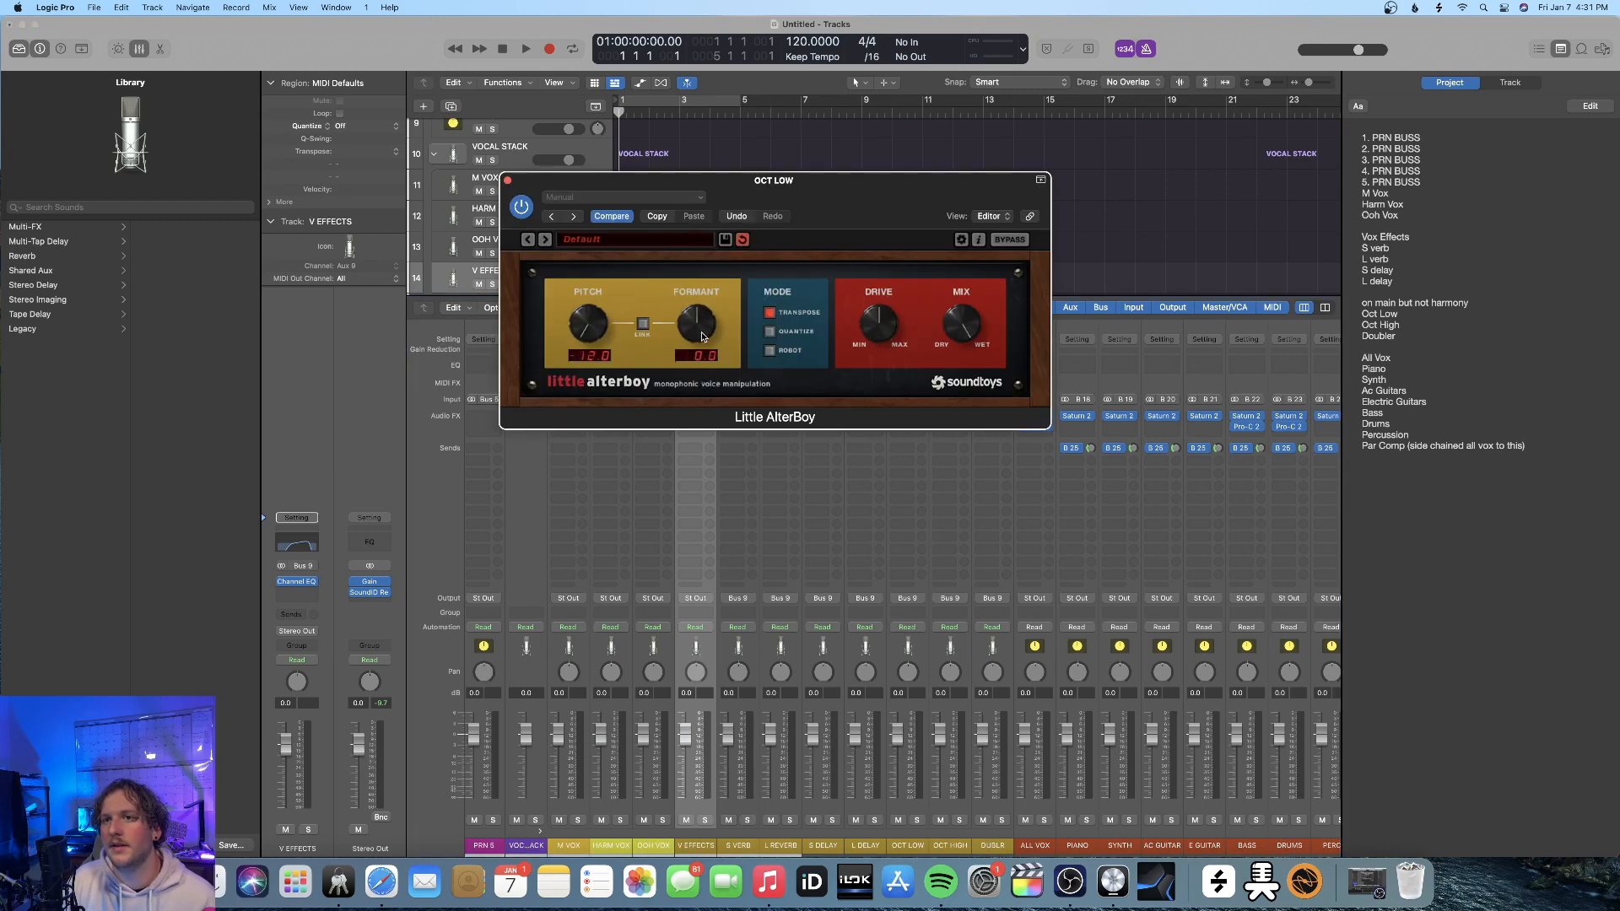
pyautogui.moveTo(702, 332); pyautogui.dragTo(694, 340)
pyautogui.press('super+w')
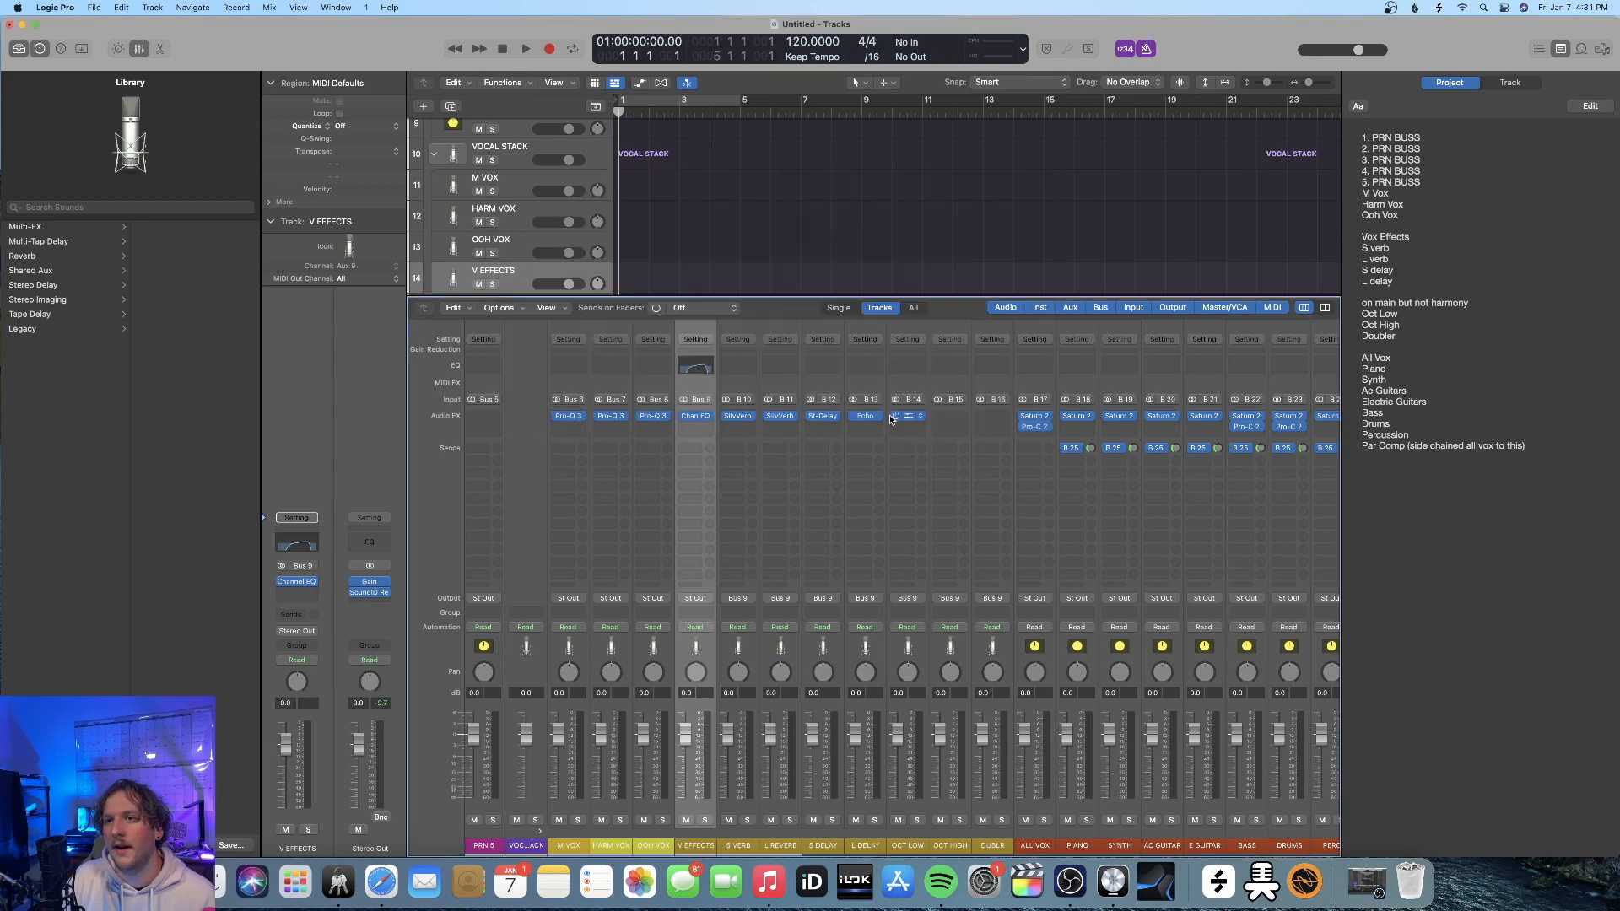
# Insert Little AlterBoy on the OCT HIGH channel strip with pitch and formant unlinked, pitch 12.0 and formant 3.0
pyautogui.moveTo(954, 419); pyautogui.dragTo(951, 421)
pyautogui.click(951, 420)
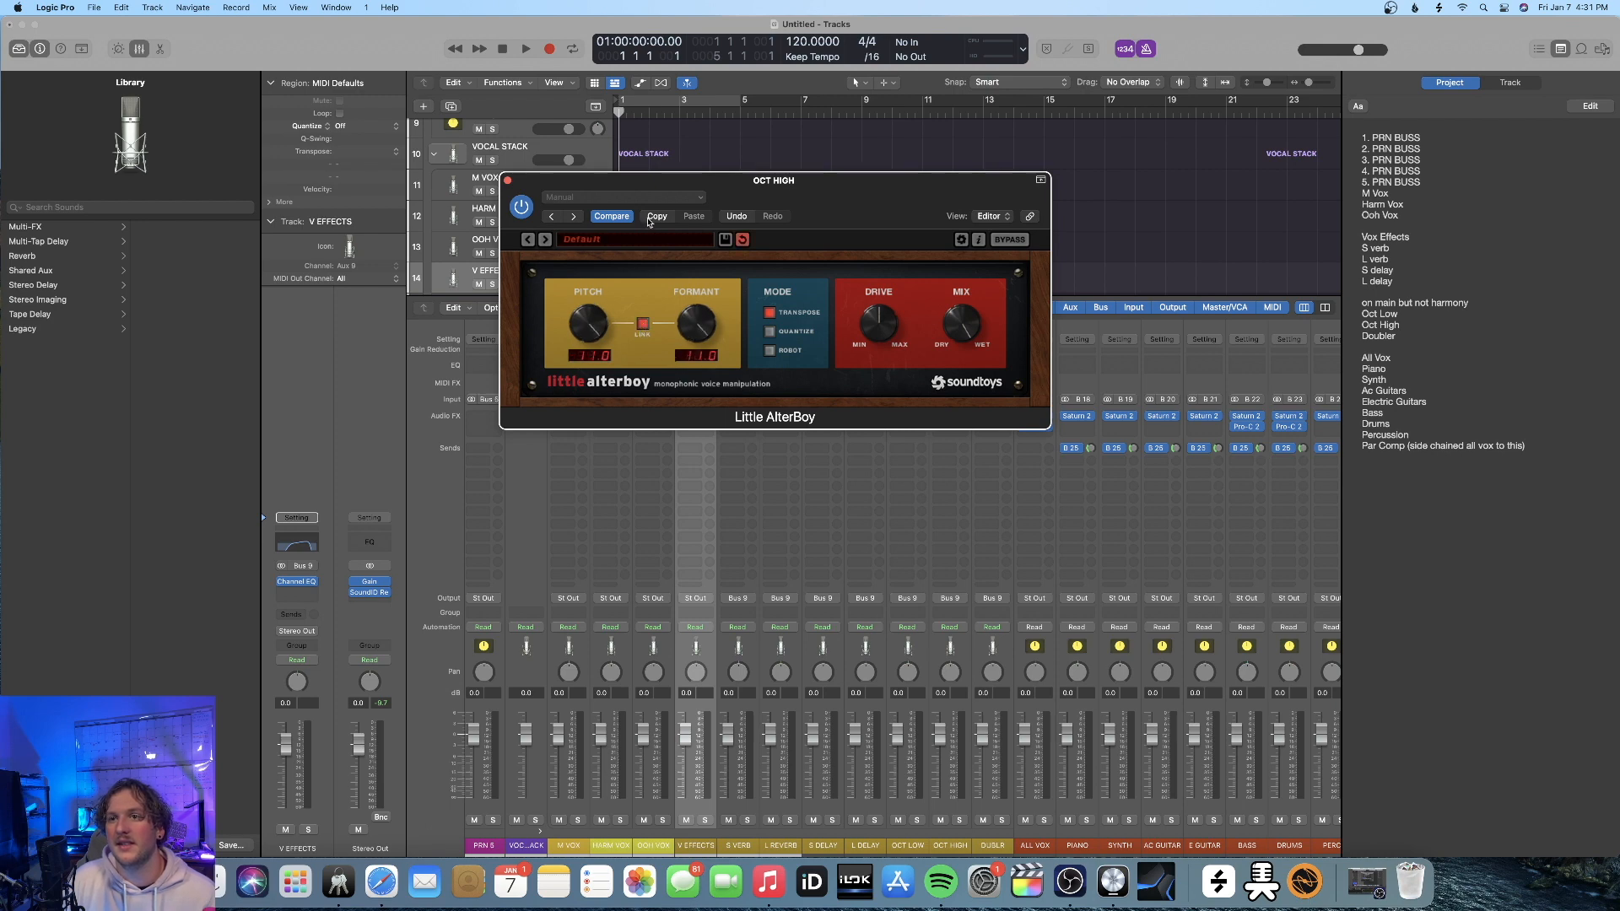
pyautogui.moveTo(605, 352); pyautogui.dragTo(605, 267)
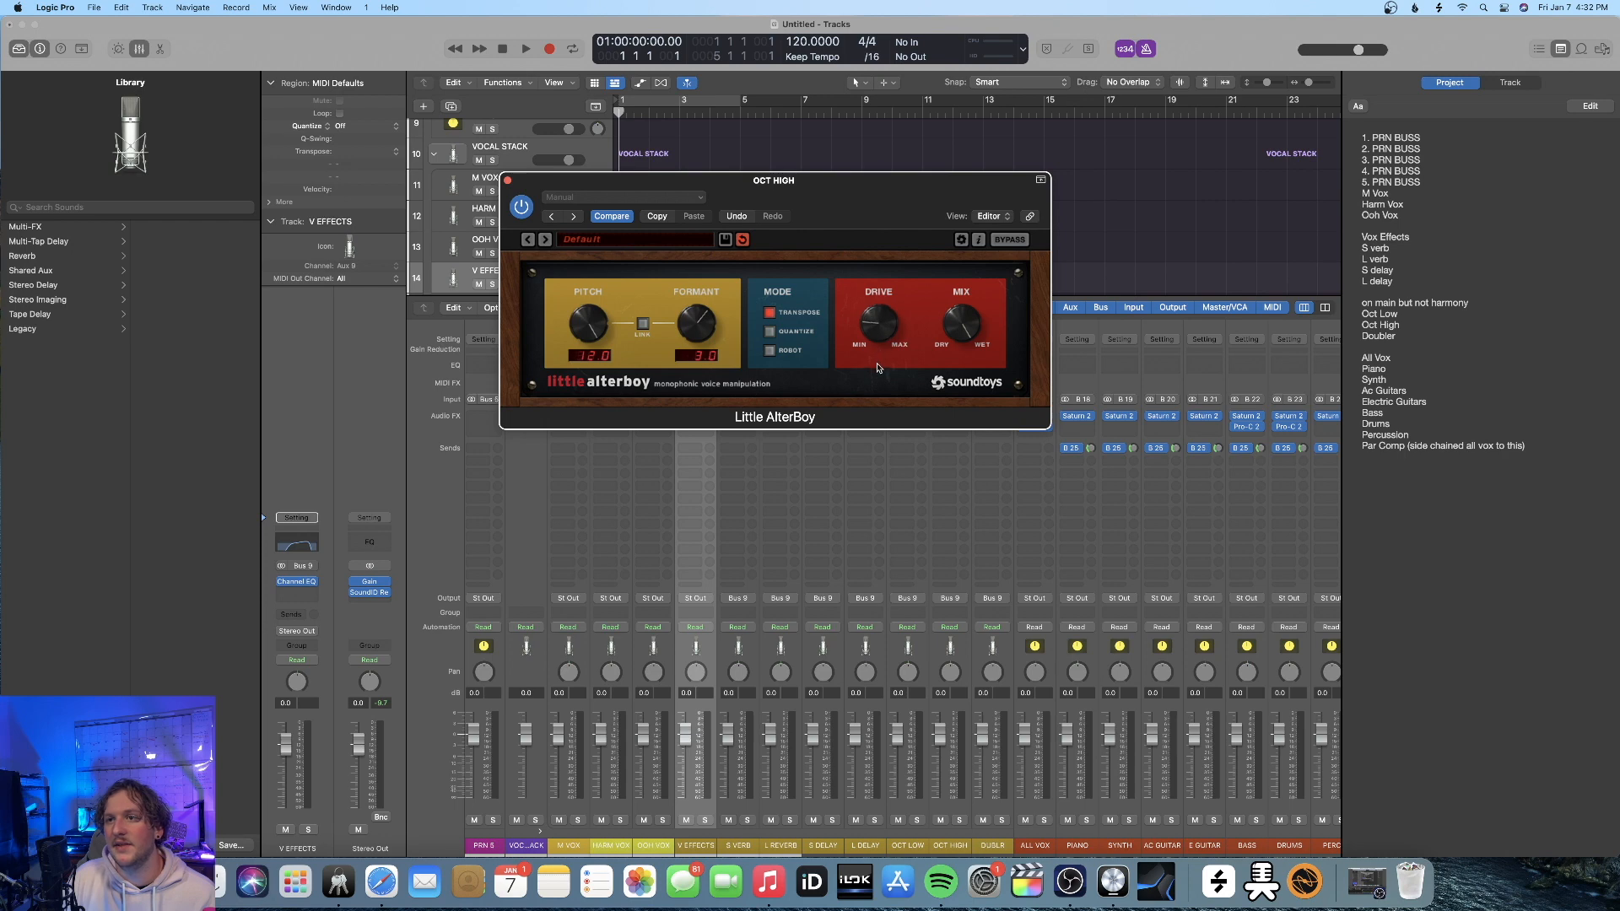
pyautogui.click(507, 180)
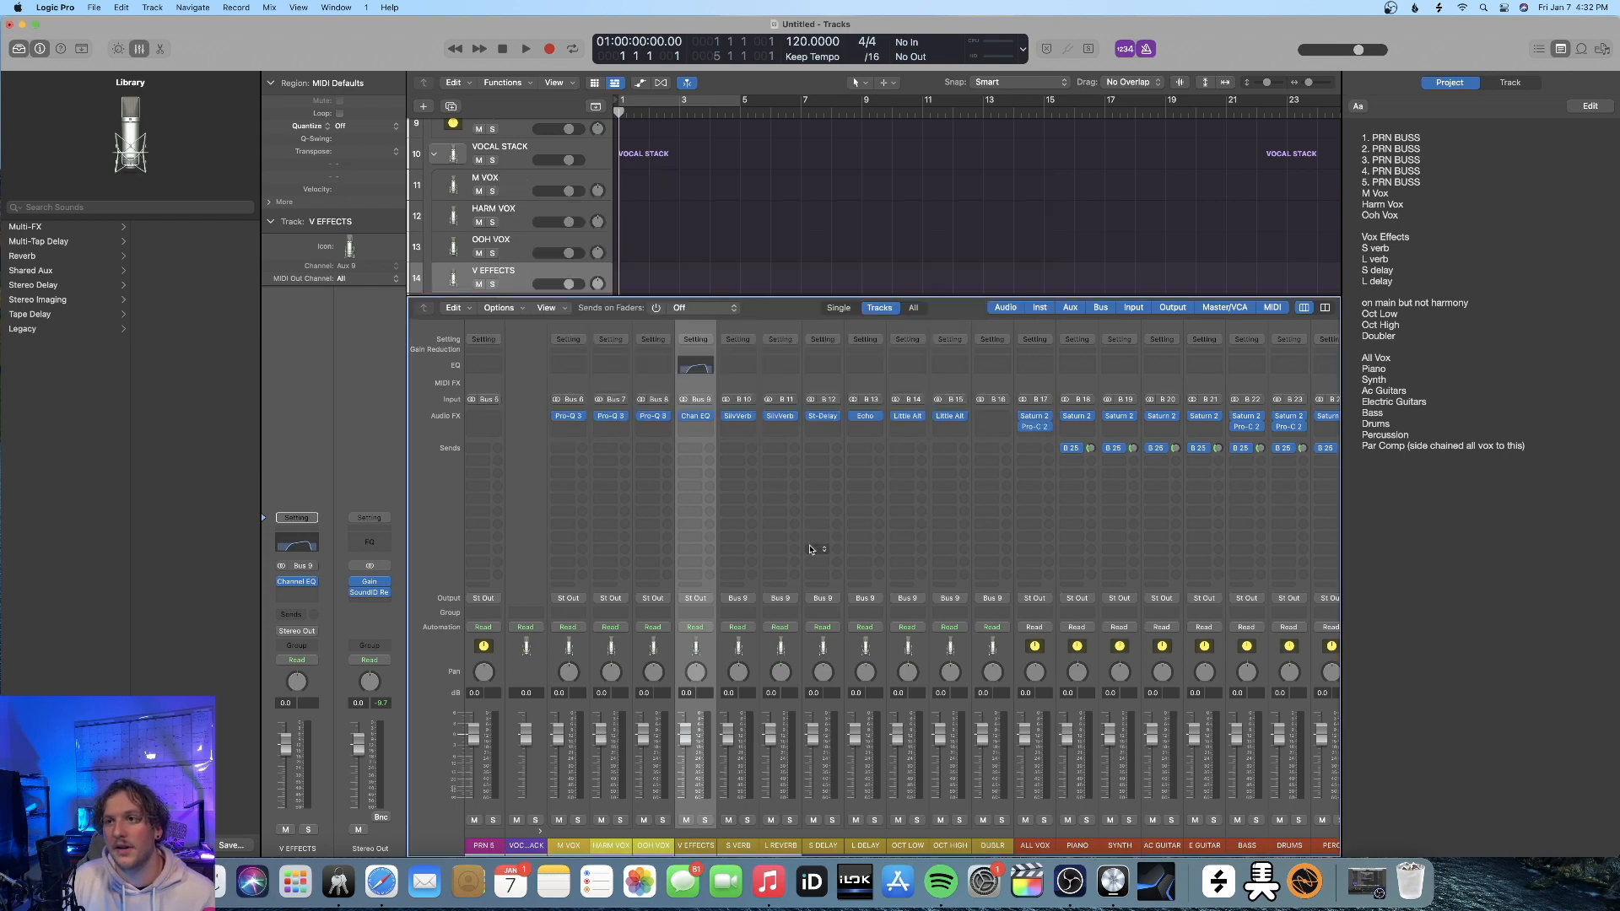
# Insert the iZotope Vocal Doubler plug-in on the DUBLR channel strip
pyautogui.click(992, 416)
pyautogui.moveTo(1013, 716)
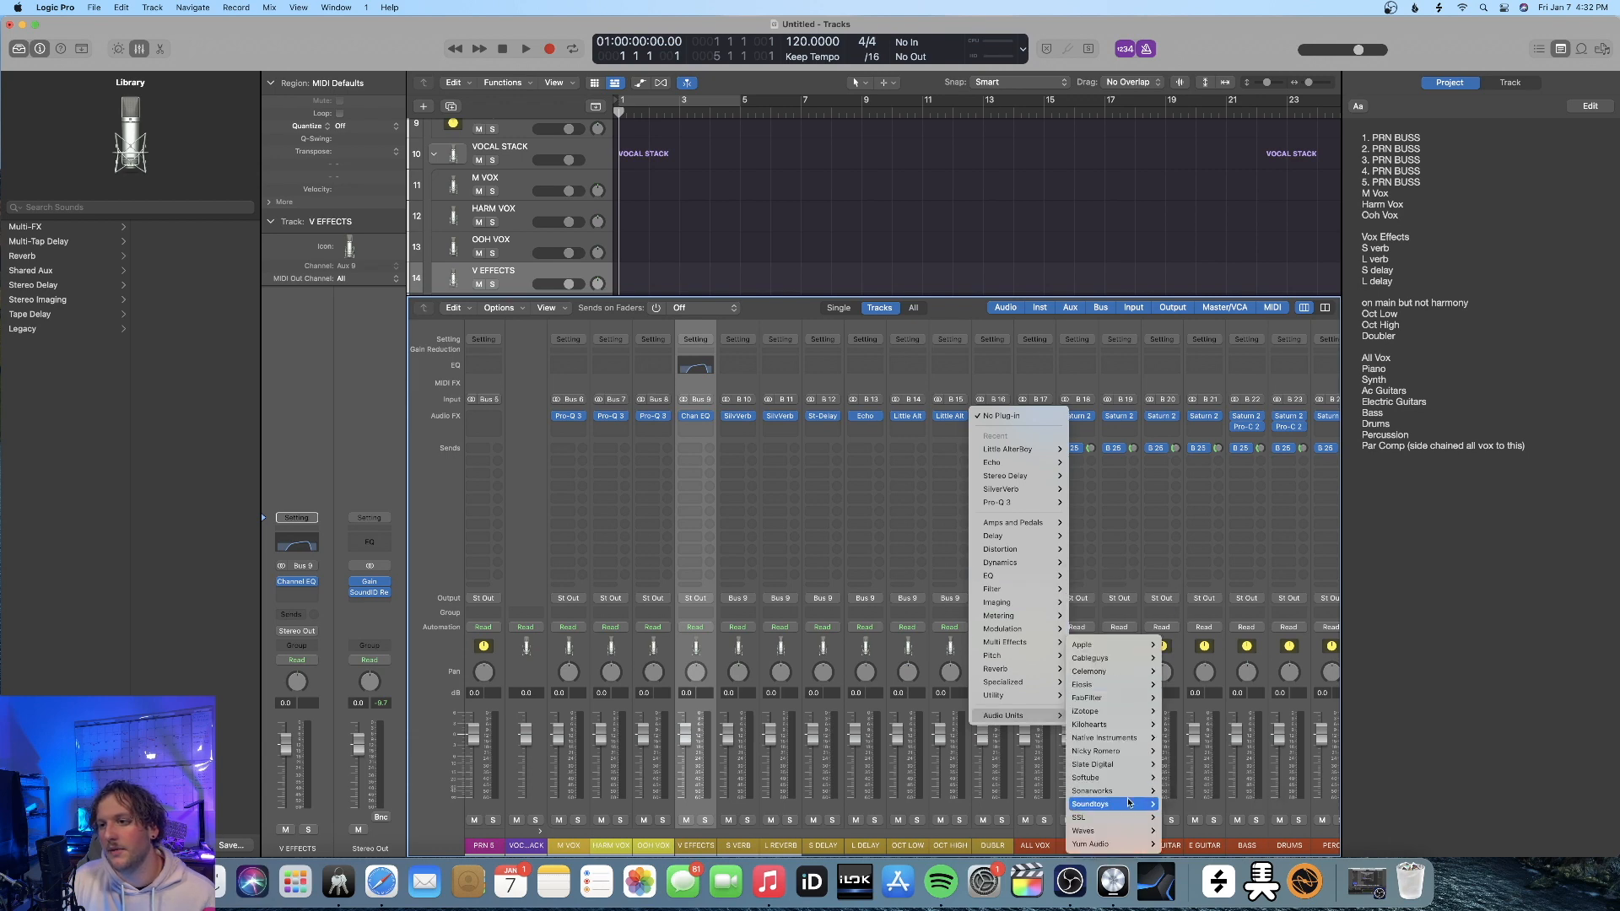
pyautogui.click(1177, 720)
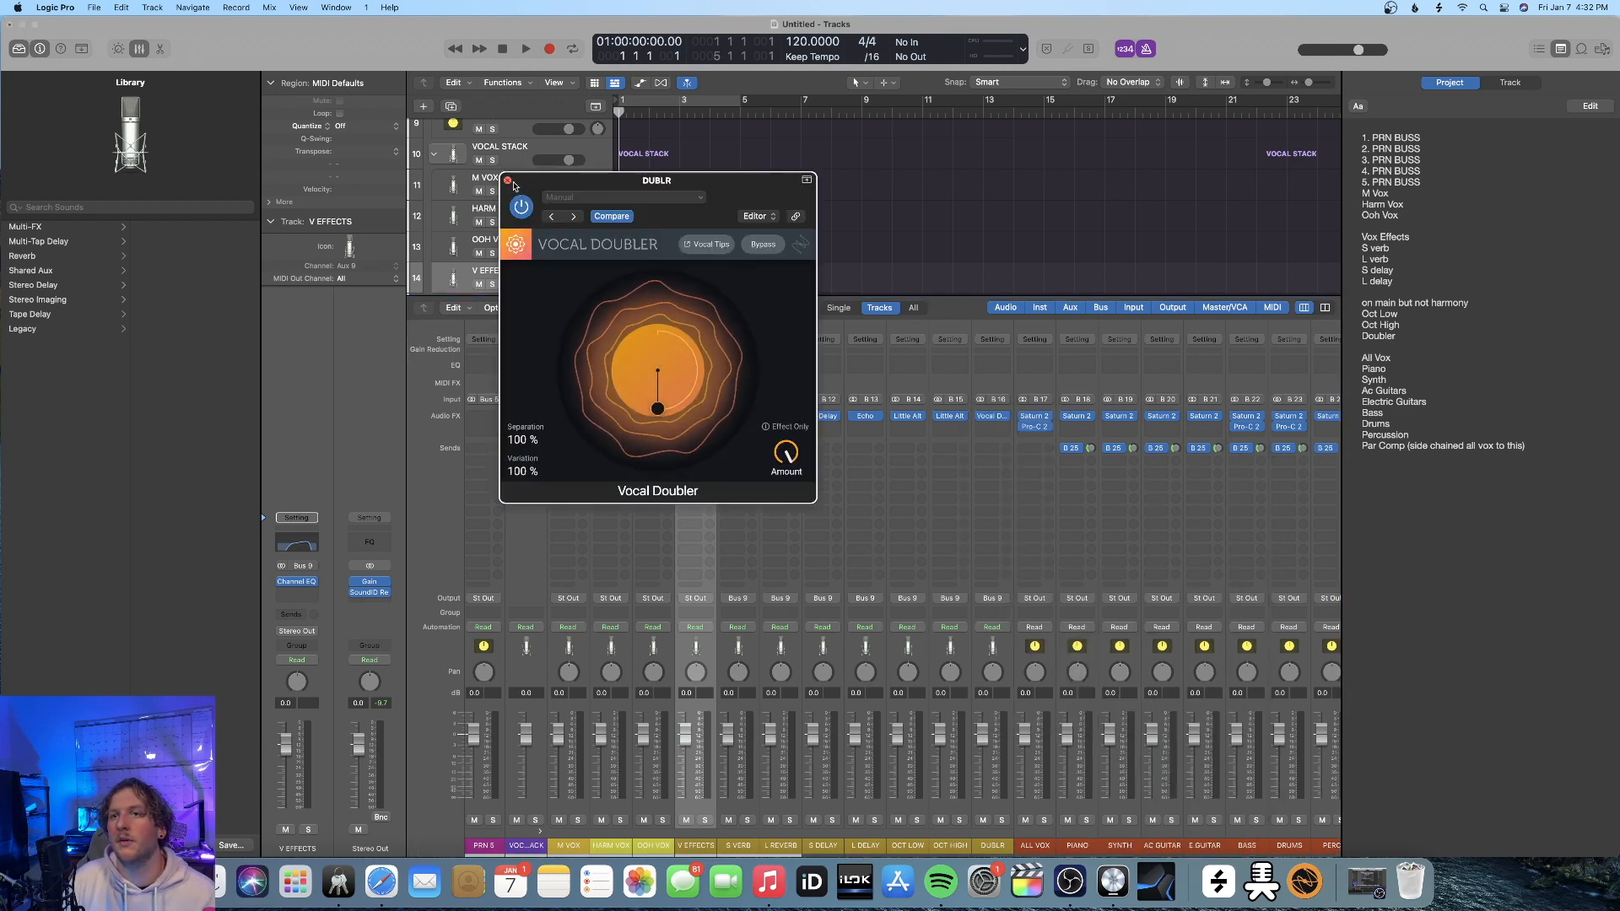
pyautogui.click(508, 181)
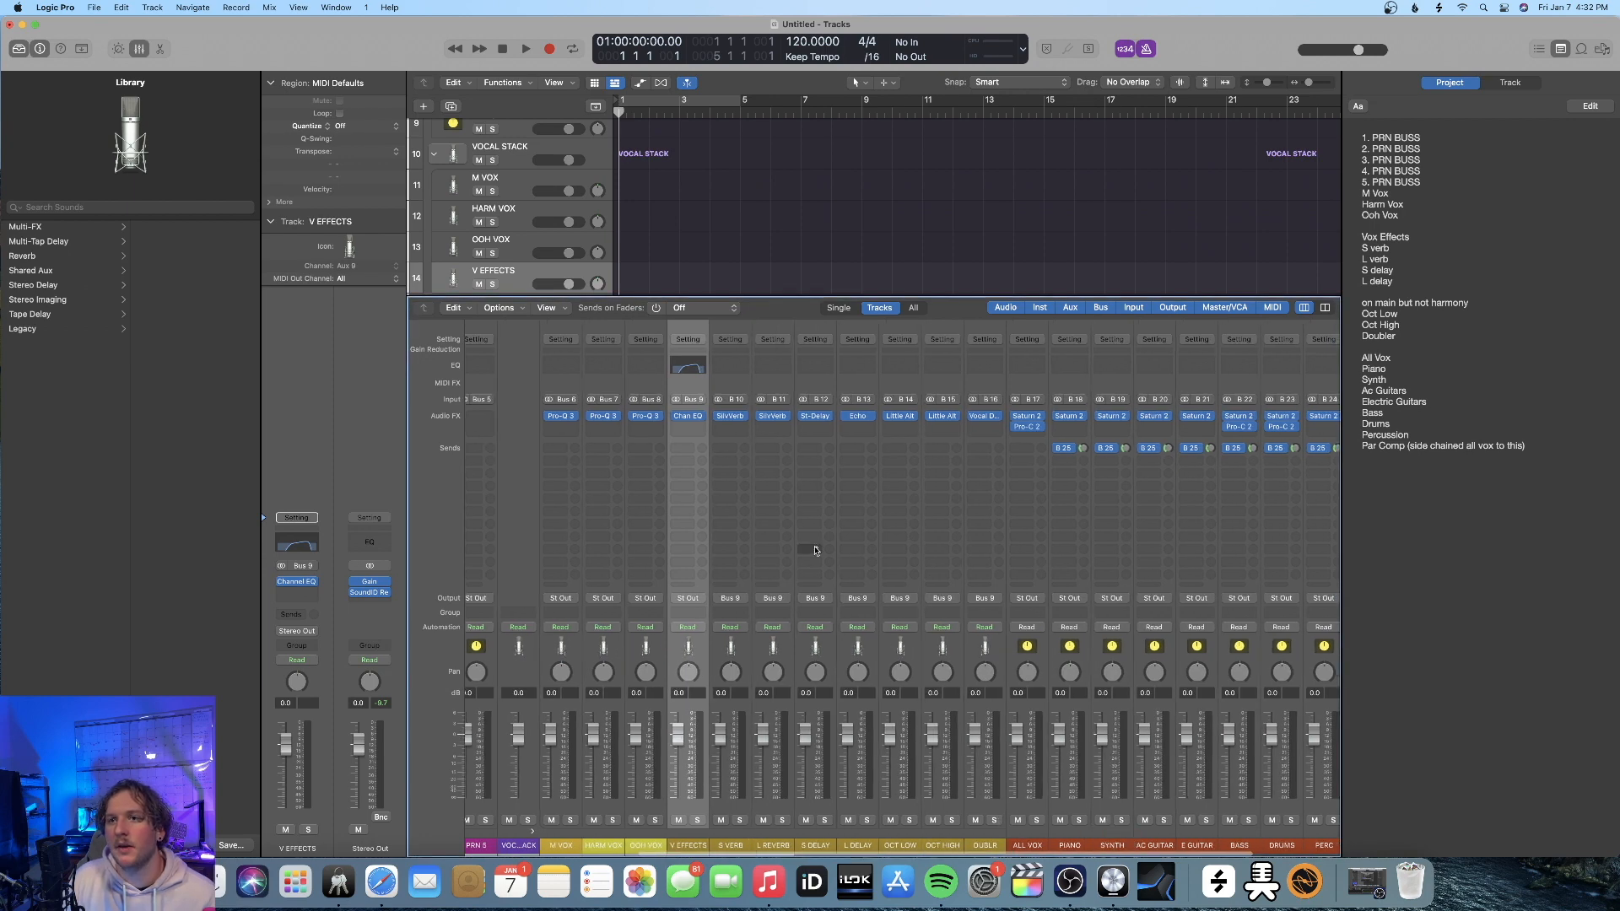
# Insert FabFilter Pro-C 2 below the Pro-Q 3 on the M VOX channel strip and set its compression style to Opto
pyautogui.hscroll(-6, 725, 537)
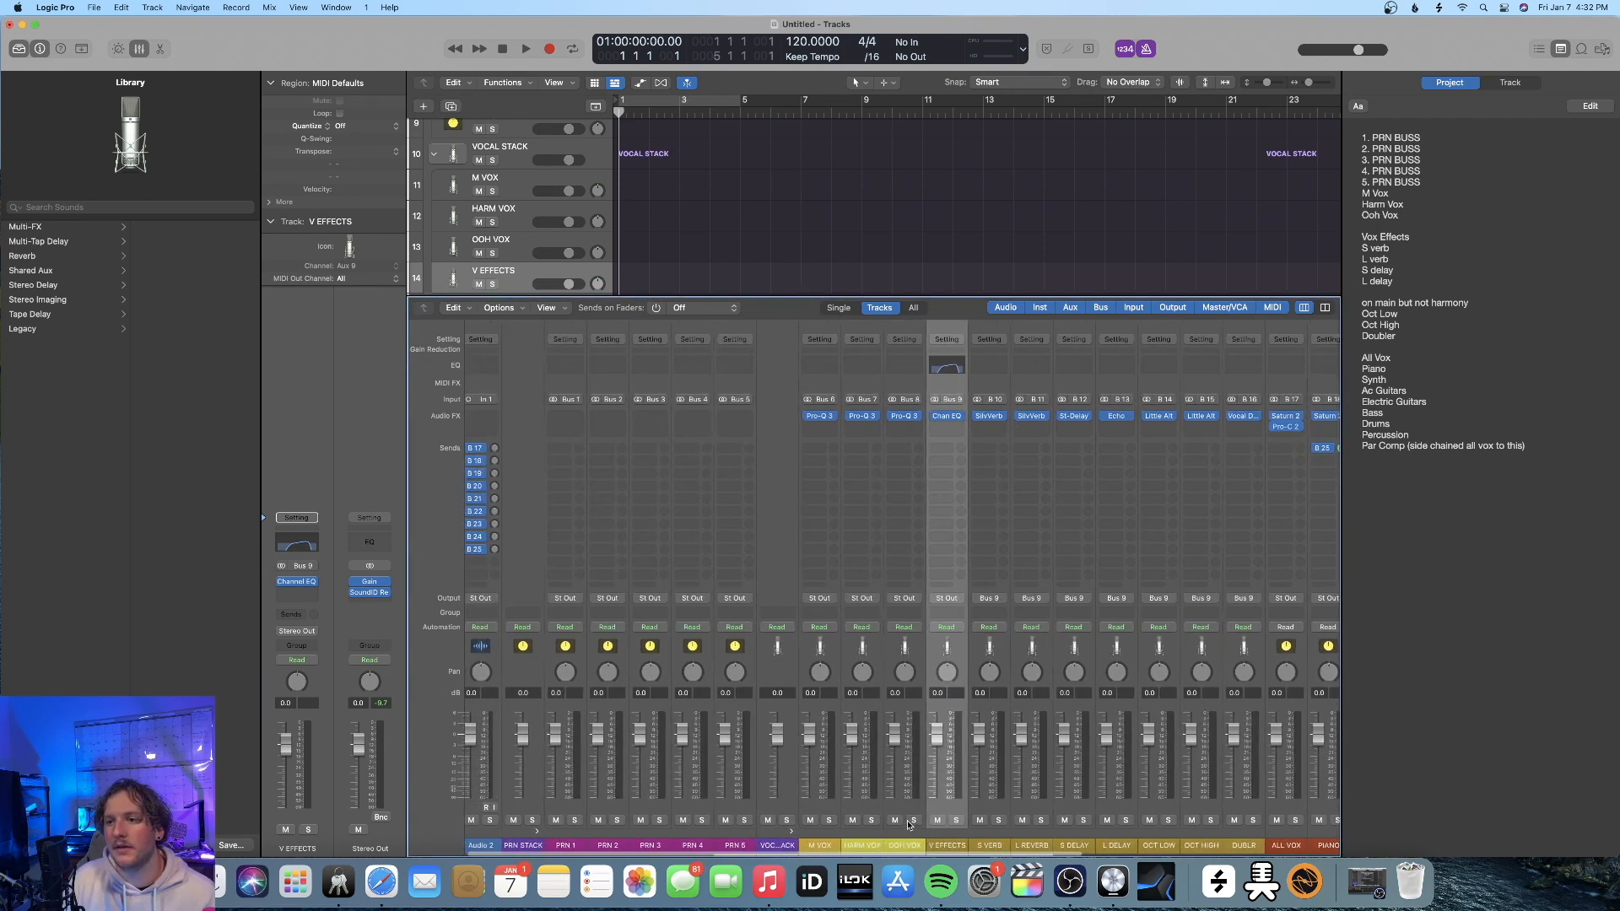
pyautogui.hscroll(5, 908, 826)
pyautogui.click(627, 426)
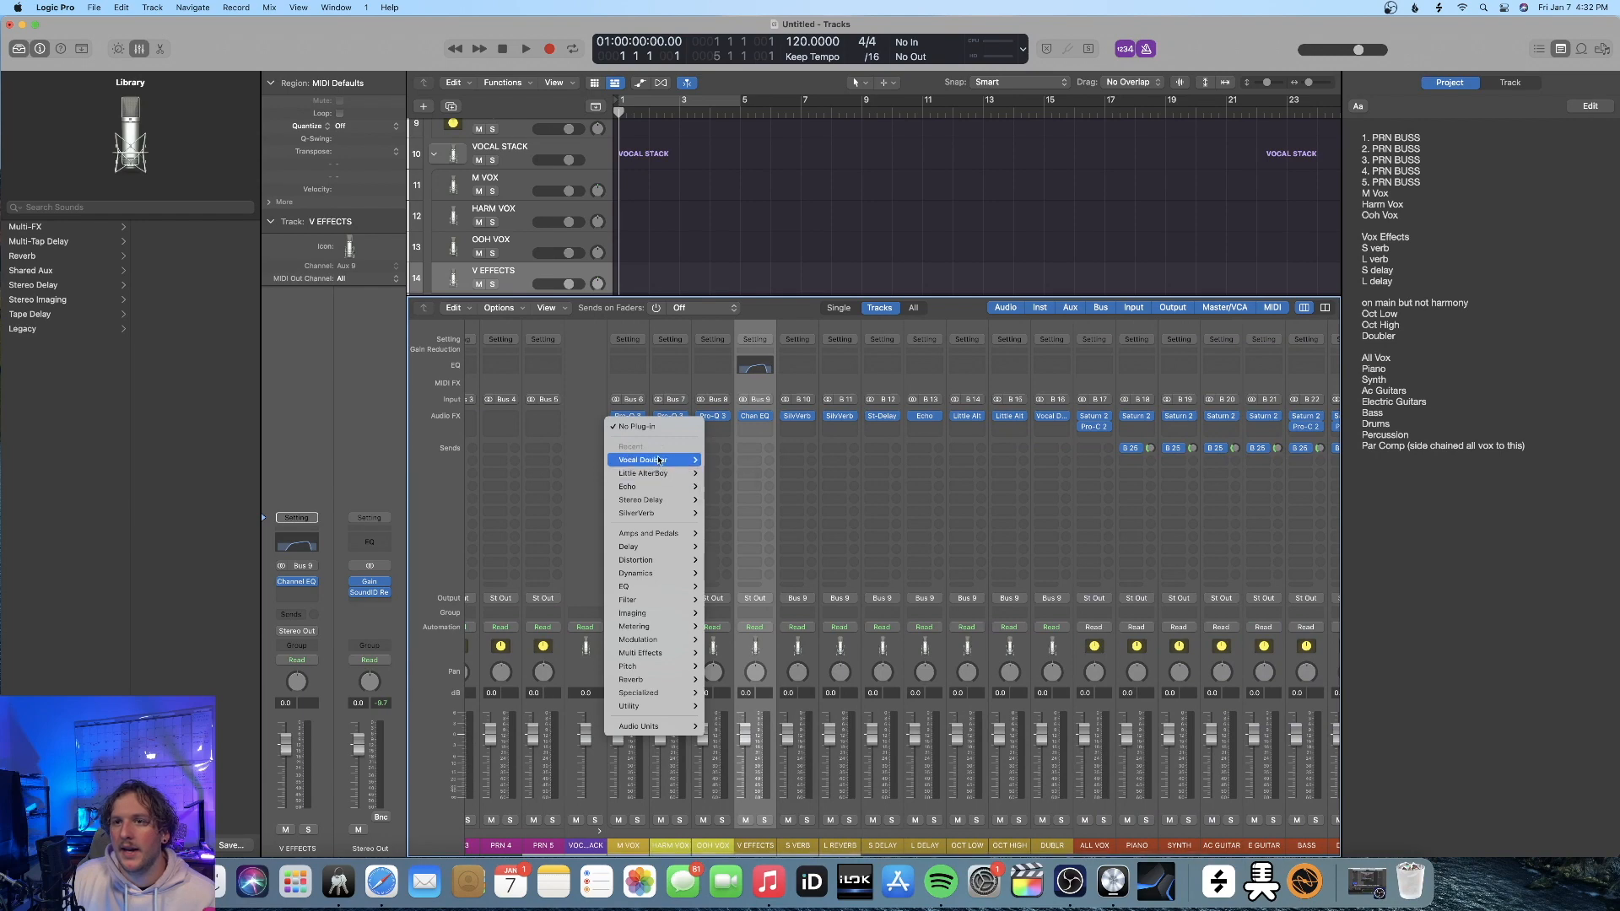
pyautogui.moveTo(661, 726)
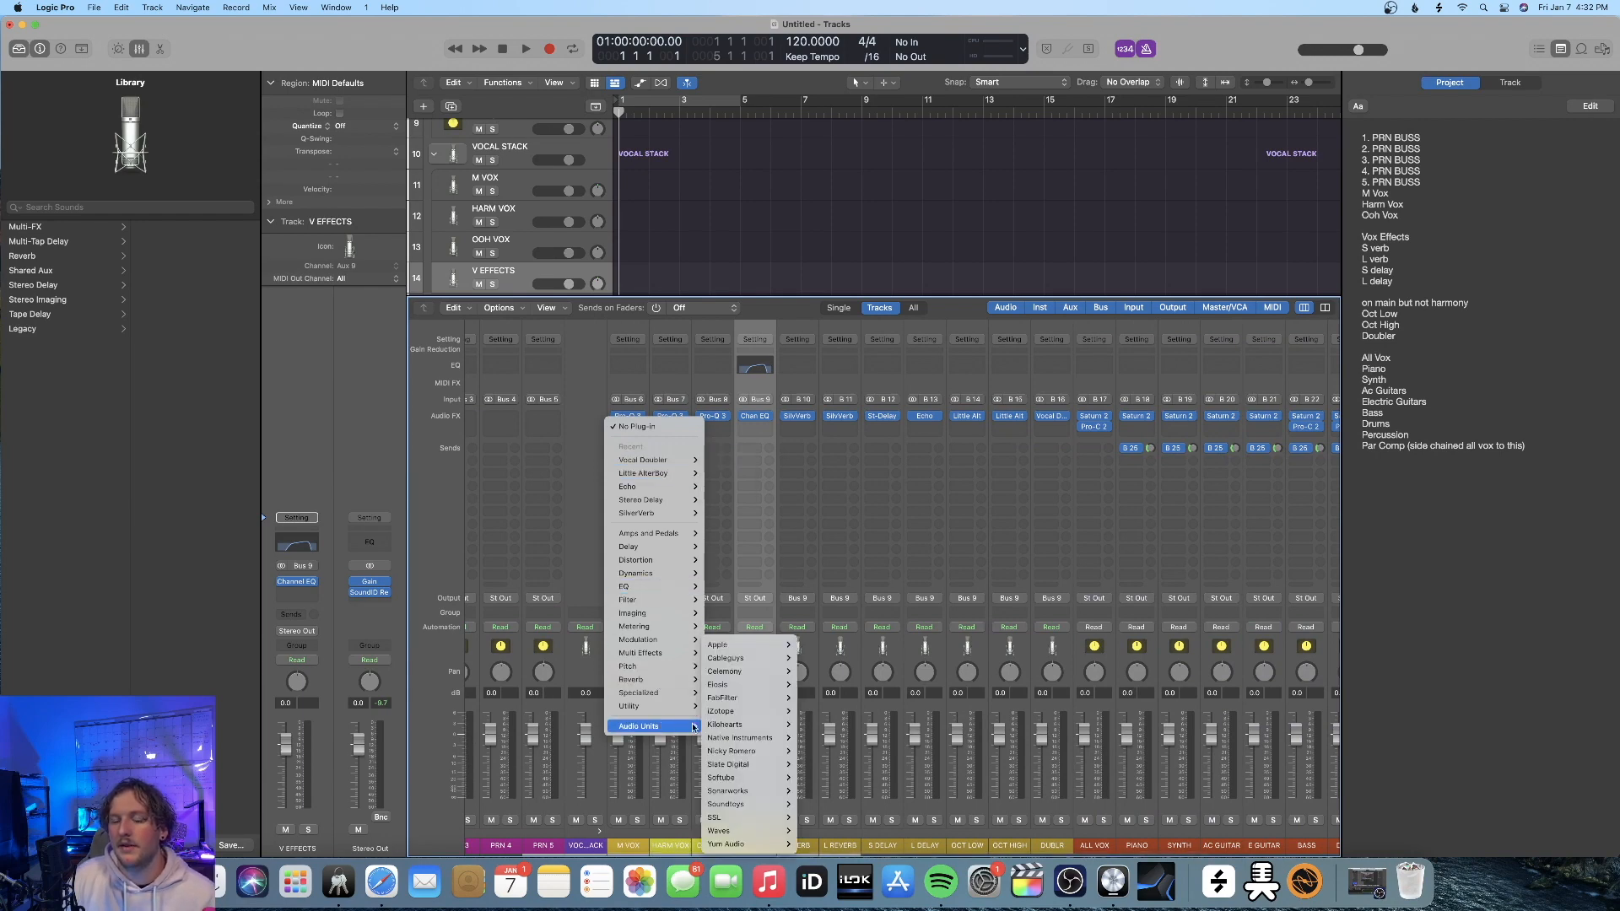
pyautogui.moveTo(757, 675)
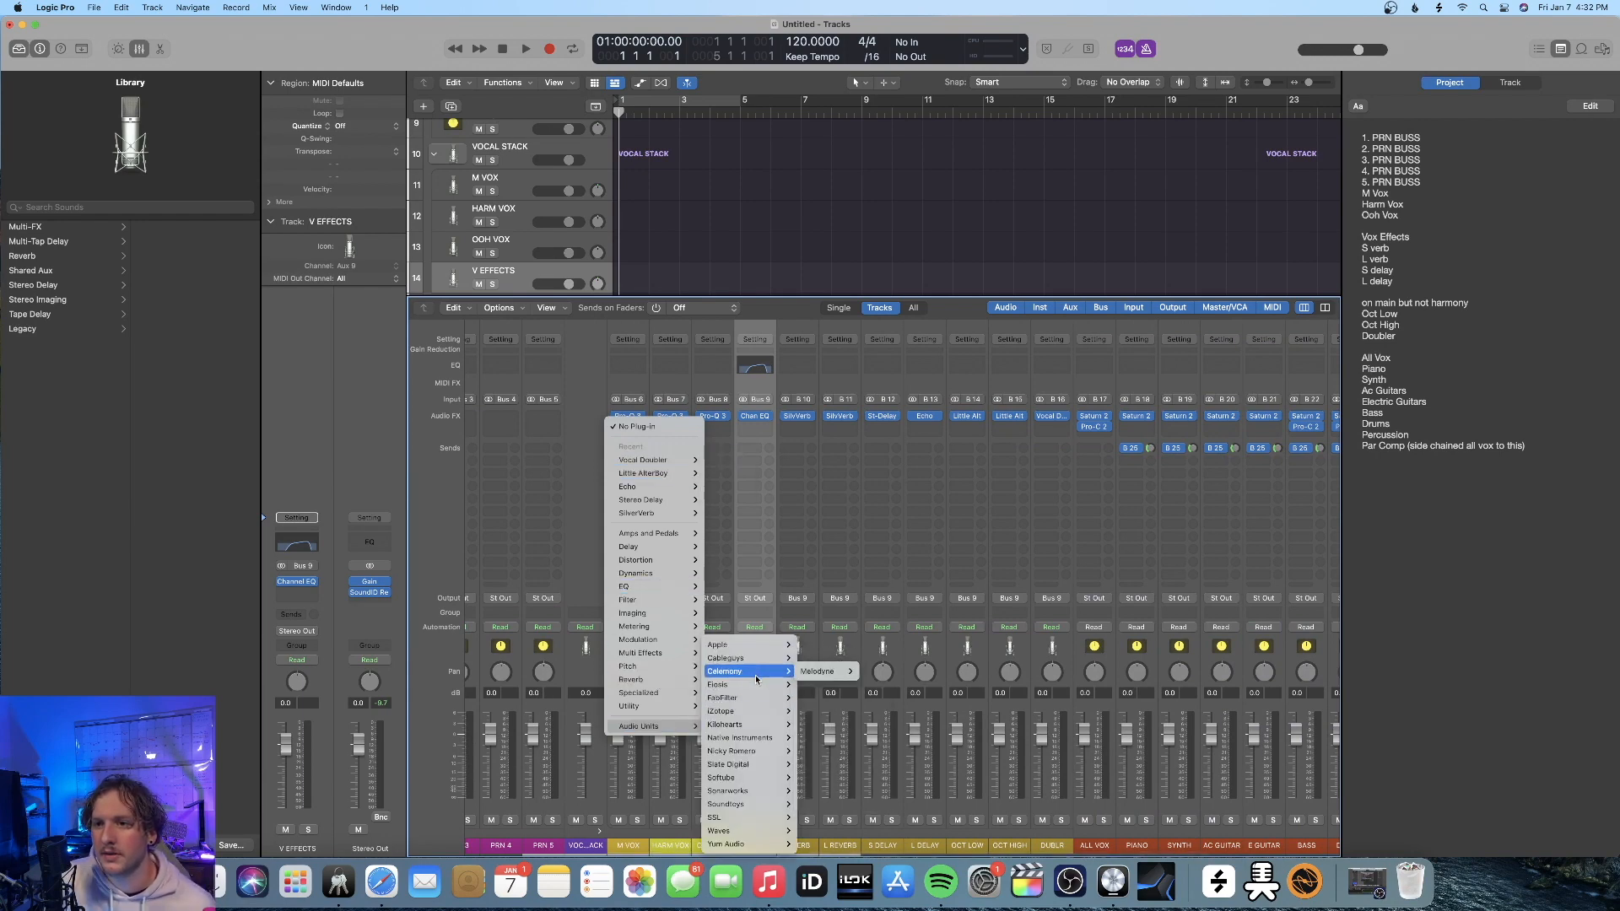
pyautogui.click(680, 436)
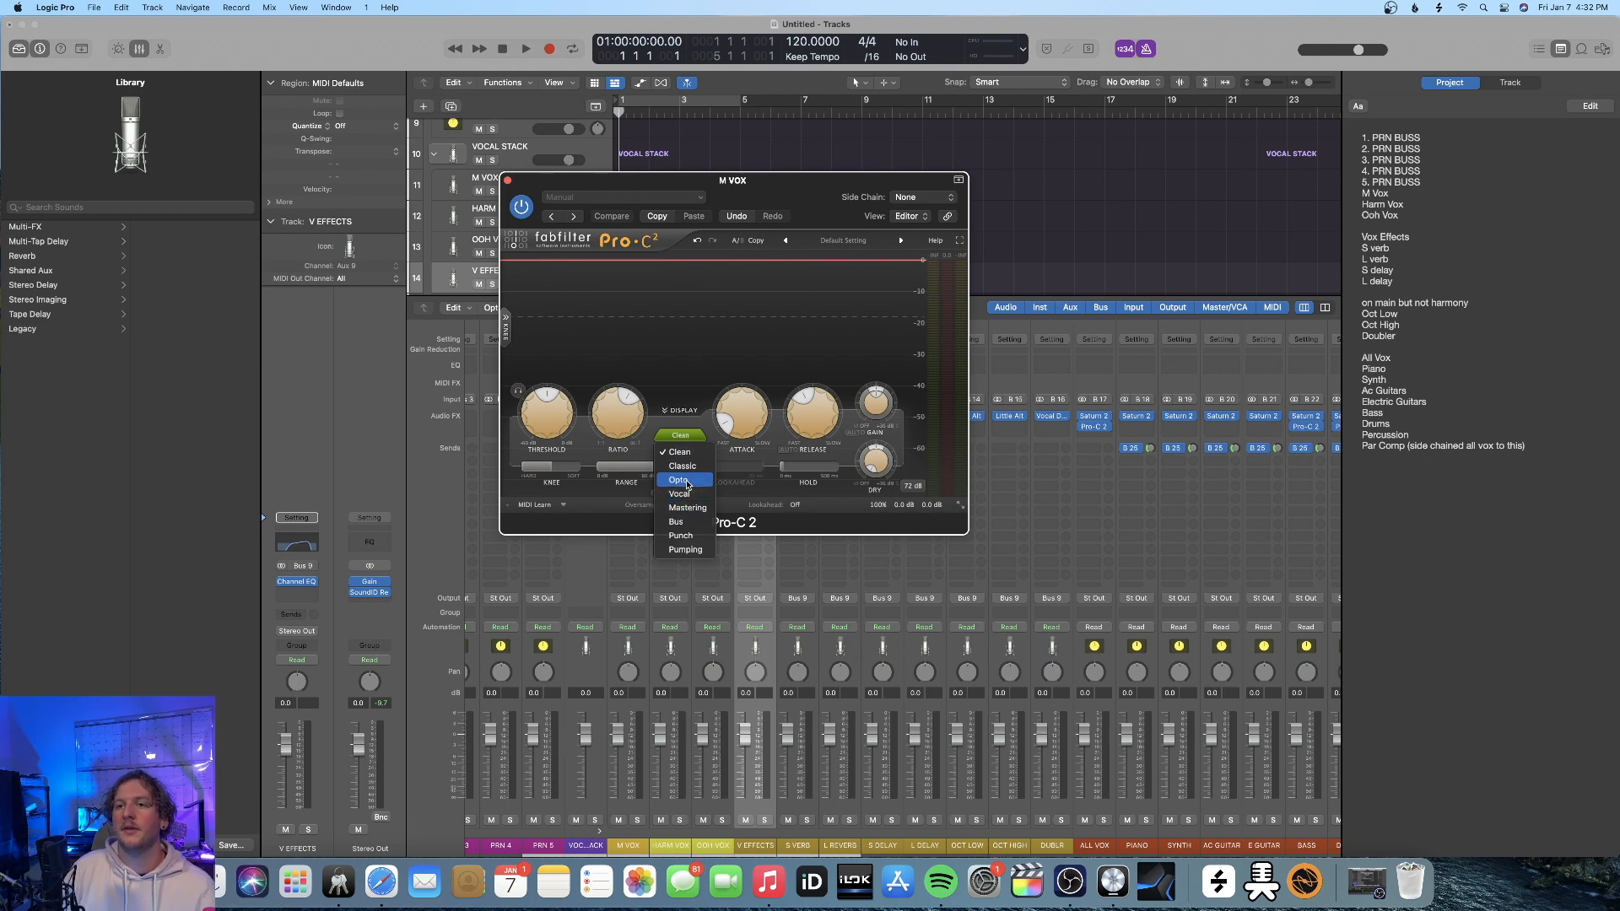
pyautogui.click(680, 481)
pyautogui.click(508, 180)
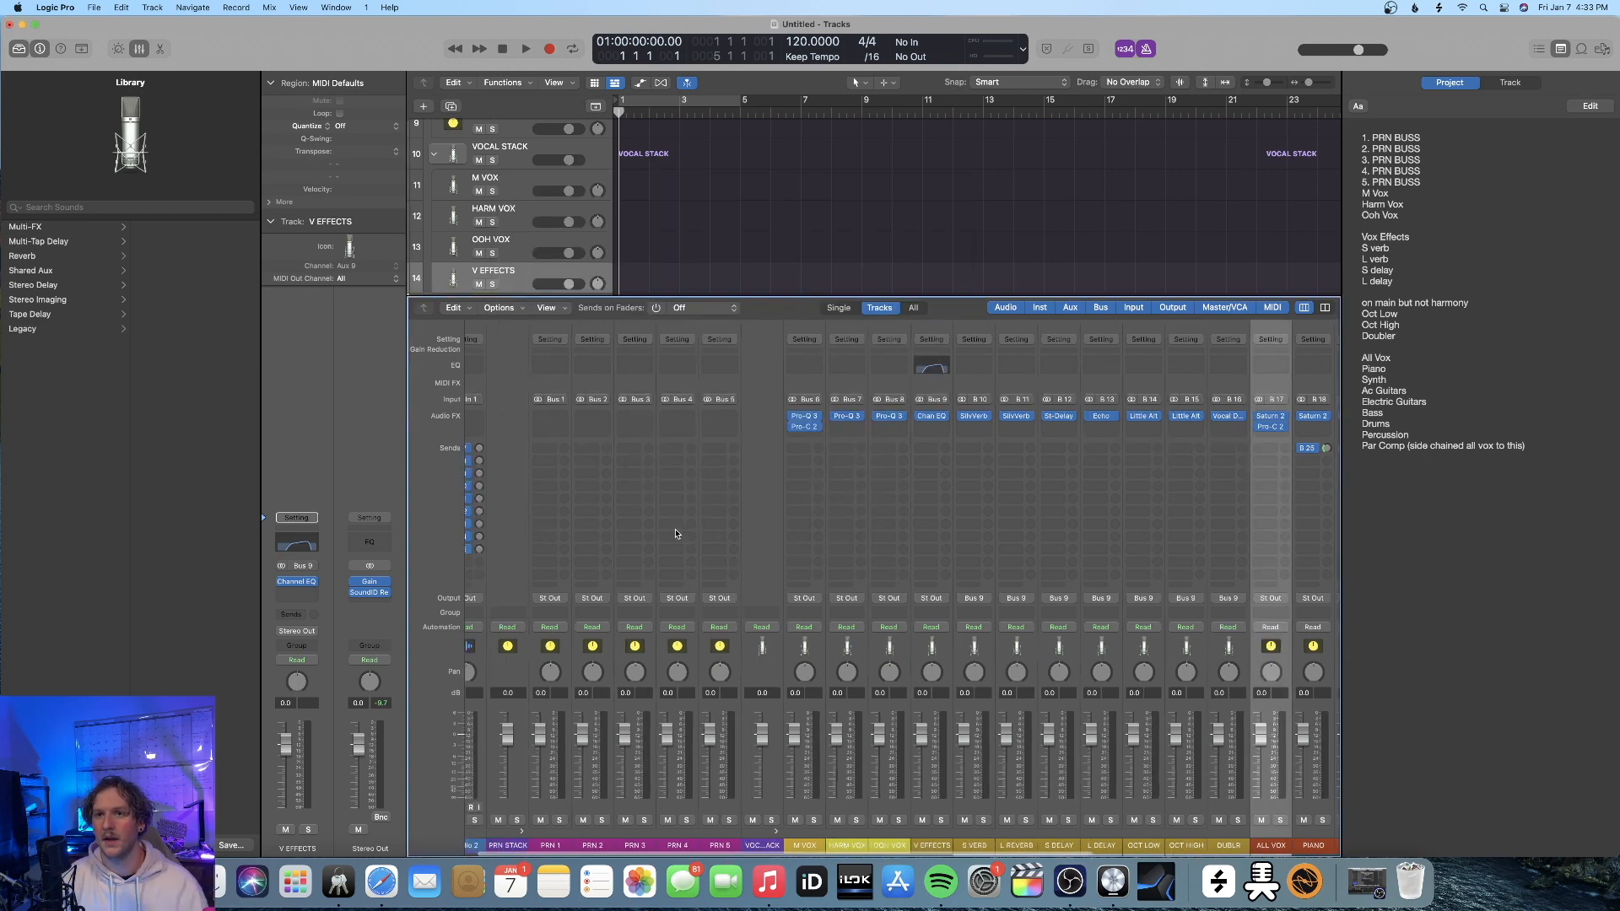
# Create tracks for the ALL VOX through PAR COMP channel strips
pyautogui.hscroll(8, 1008, 494)
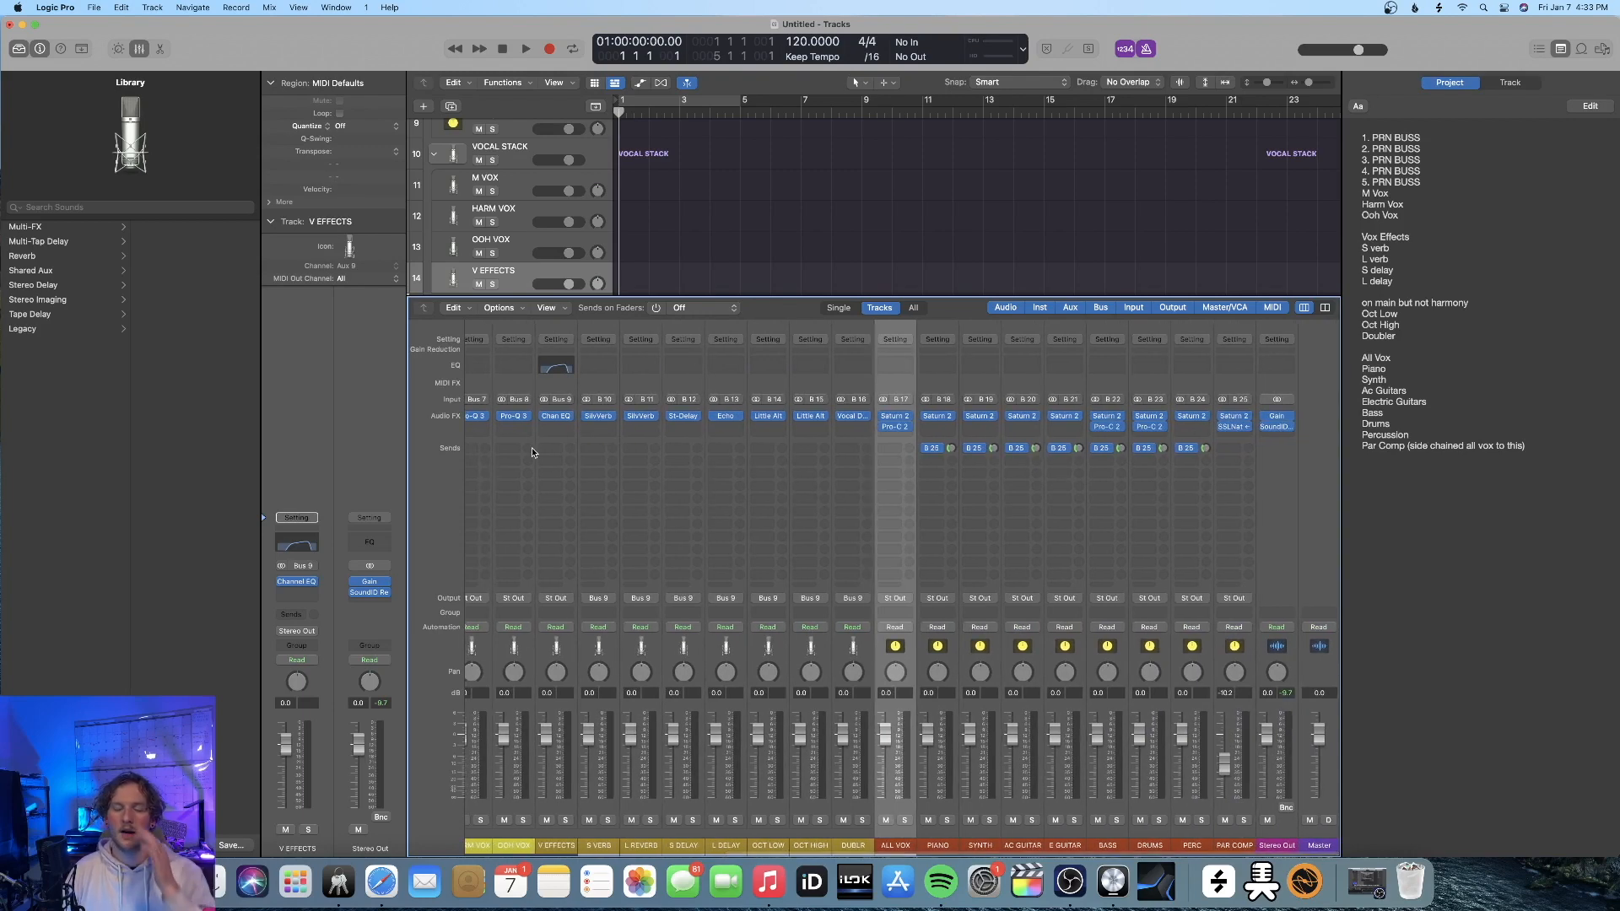
pyautogui.keyDown('shift'); pyautogui.click(1233, 815); pyautogui.keyUp('shift')
pyautogui.rightClick(914, 669)
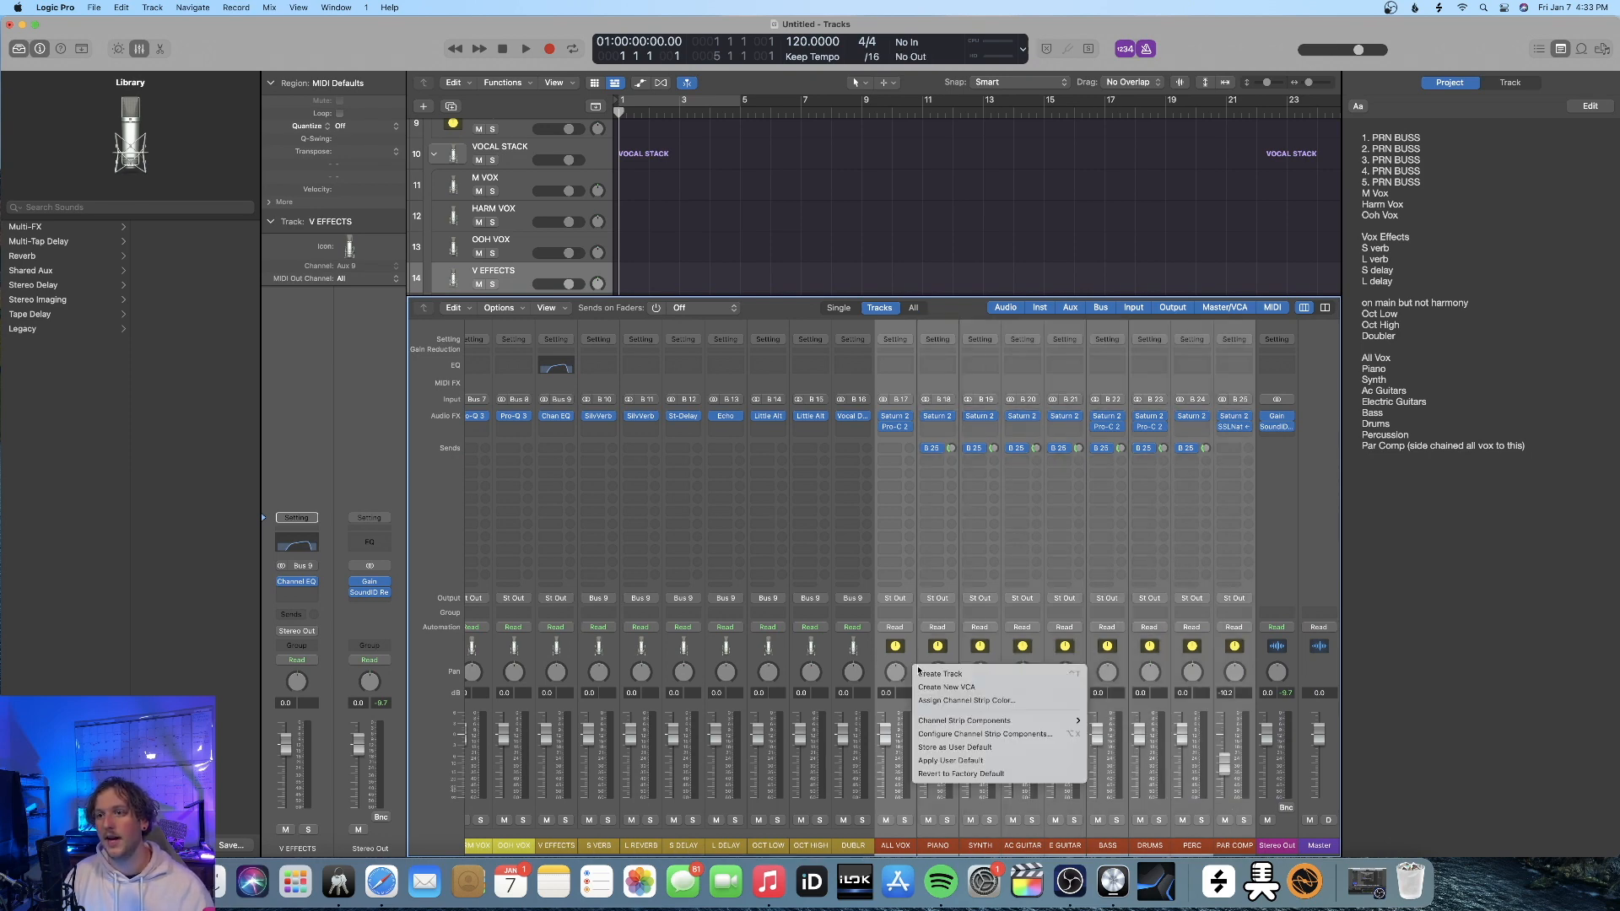
pyautogui.click(941, 674)
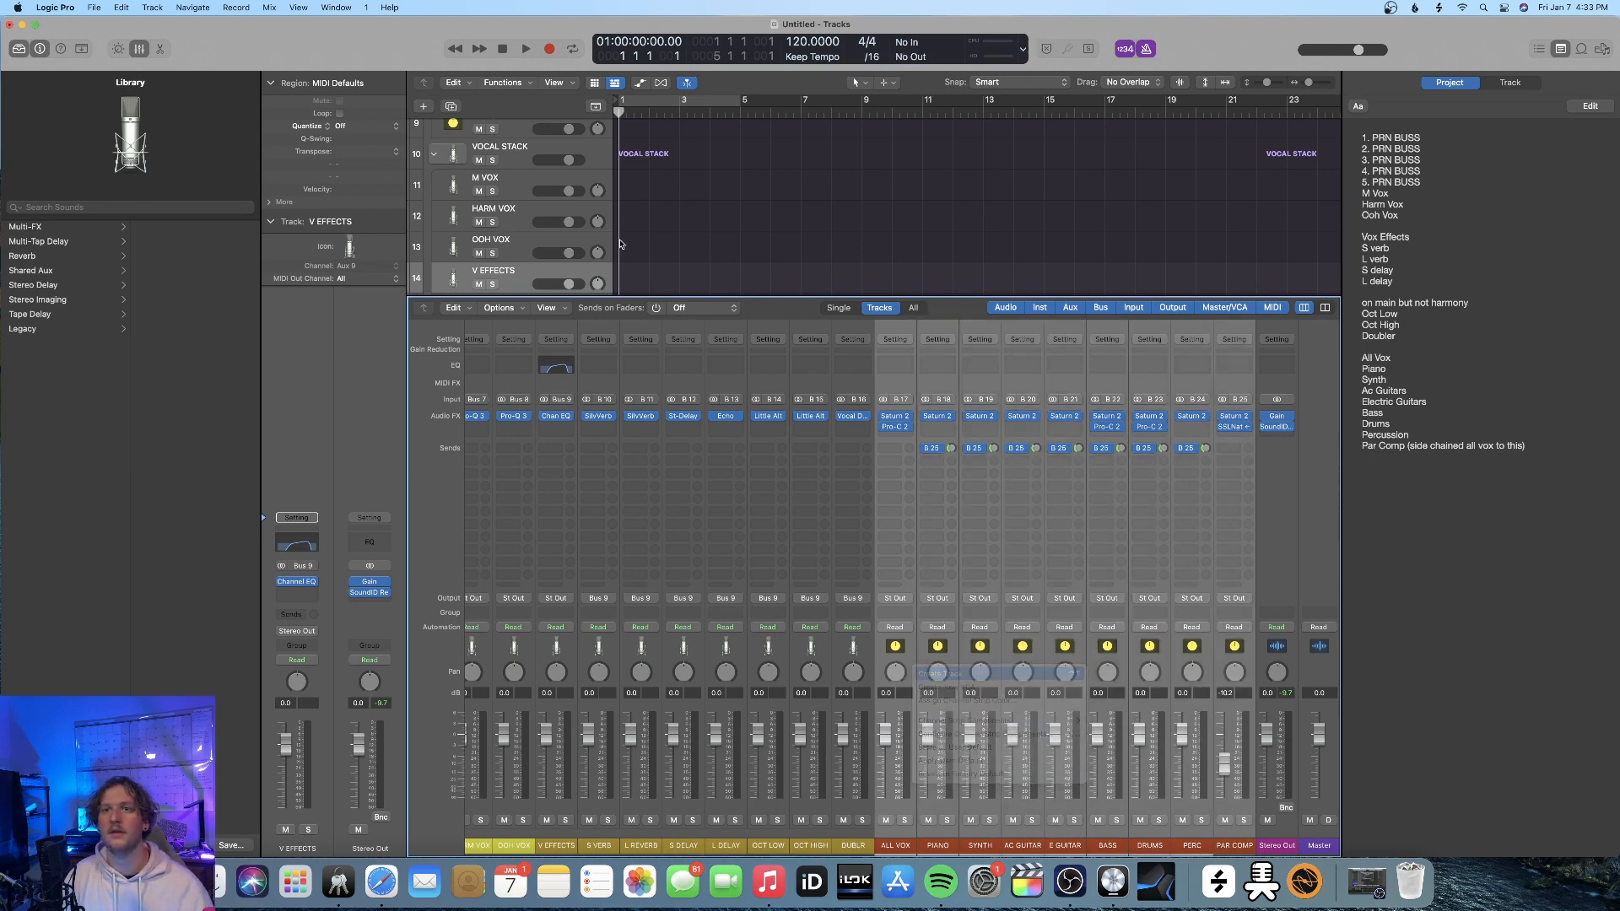
pyautogui.rightClick(908, 803)
pyautogui.click(938, 813)
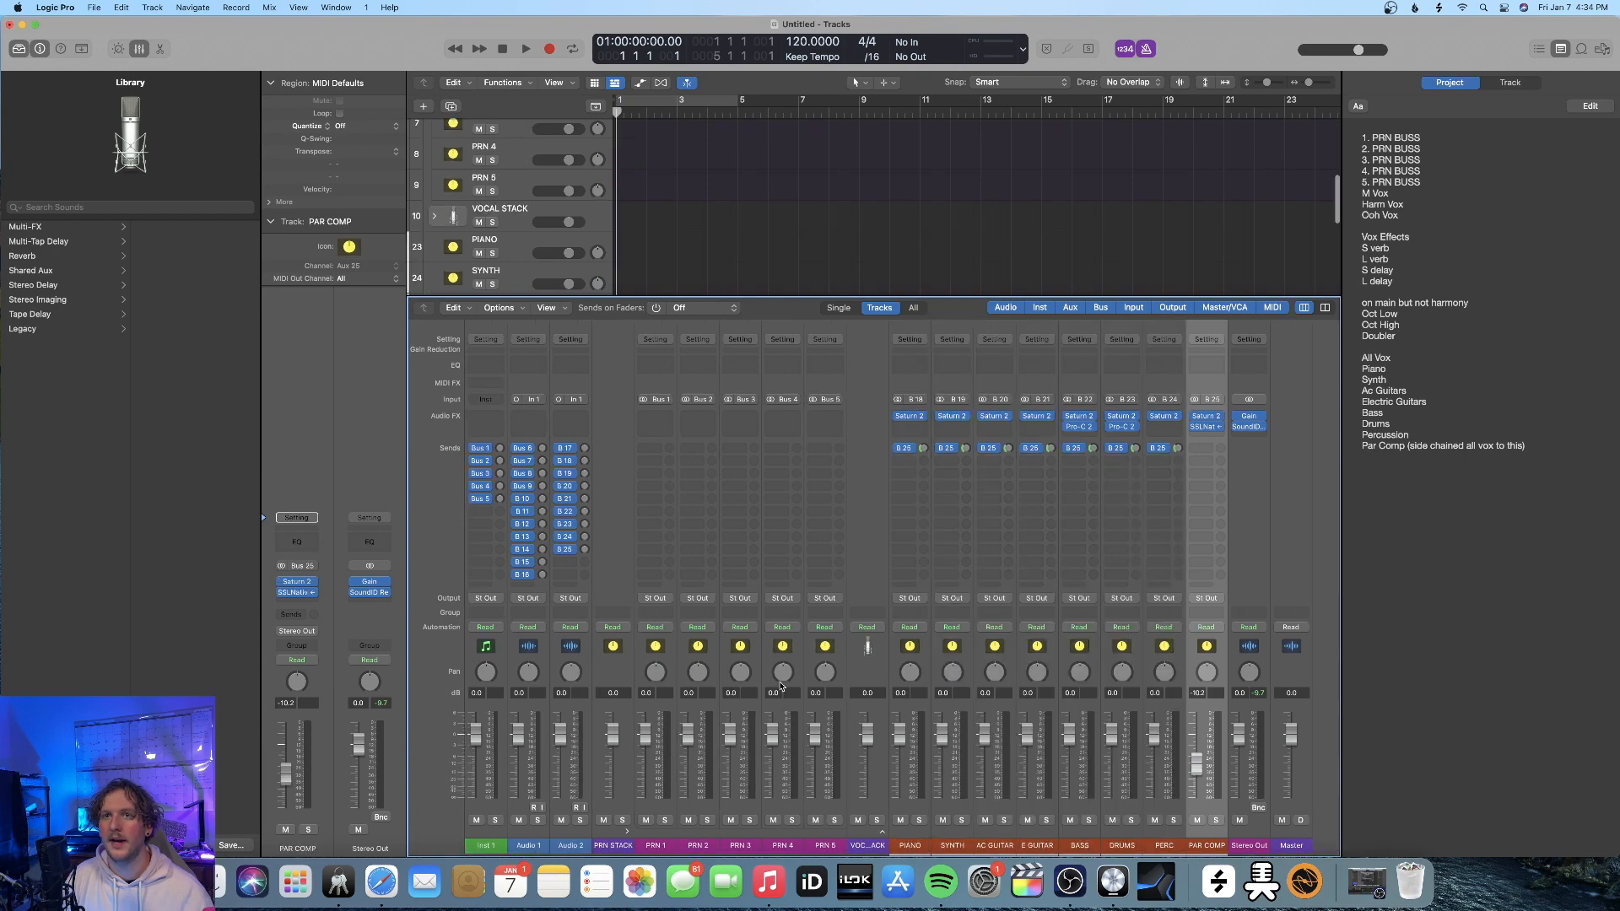
# Group the PIANO through PAR COMP tracks into a track stack and rename it MIX BOARD
pyautogui.press('x')
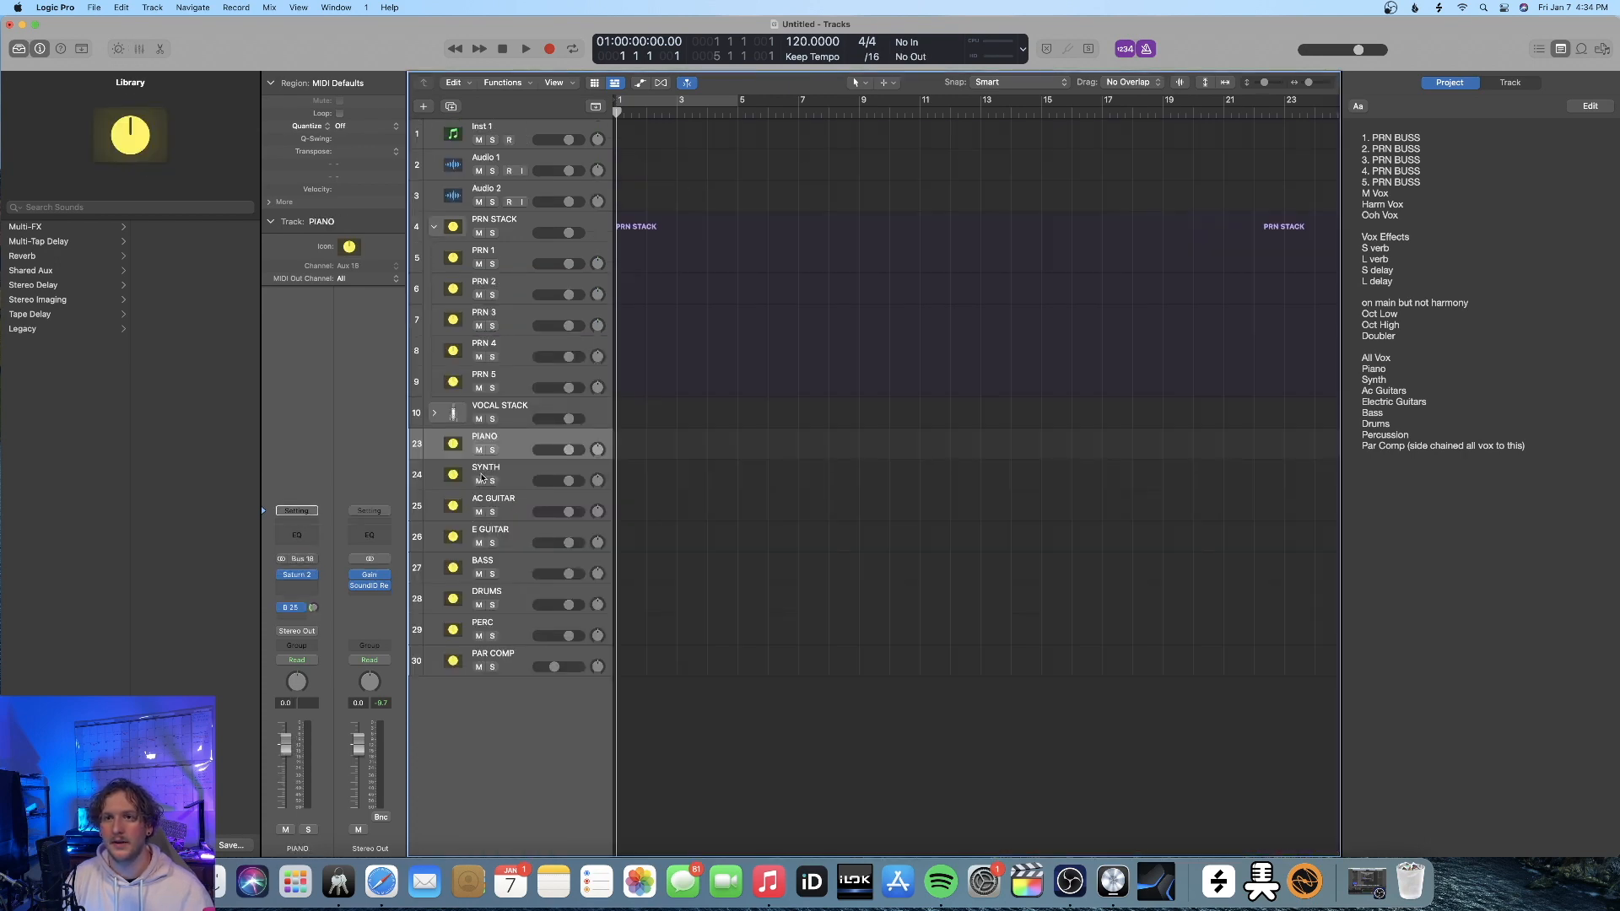
pyautogui.keyDown('shift'); pyautogui.click(493, 654); pyautogui.keyUp('shift')
pyautogui.rightClick(517, 529)
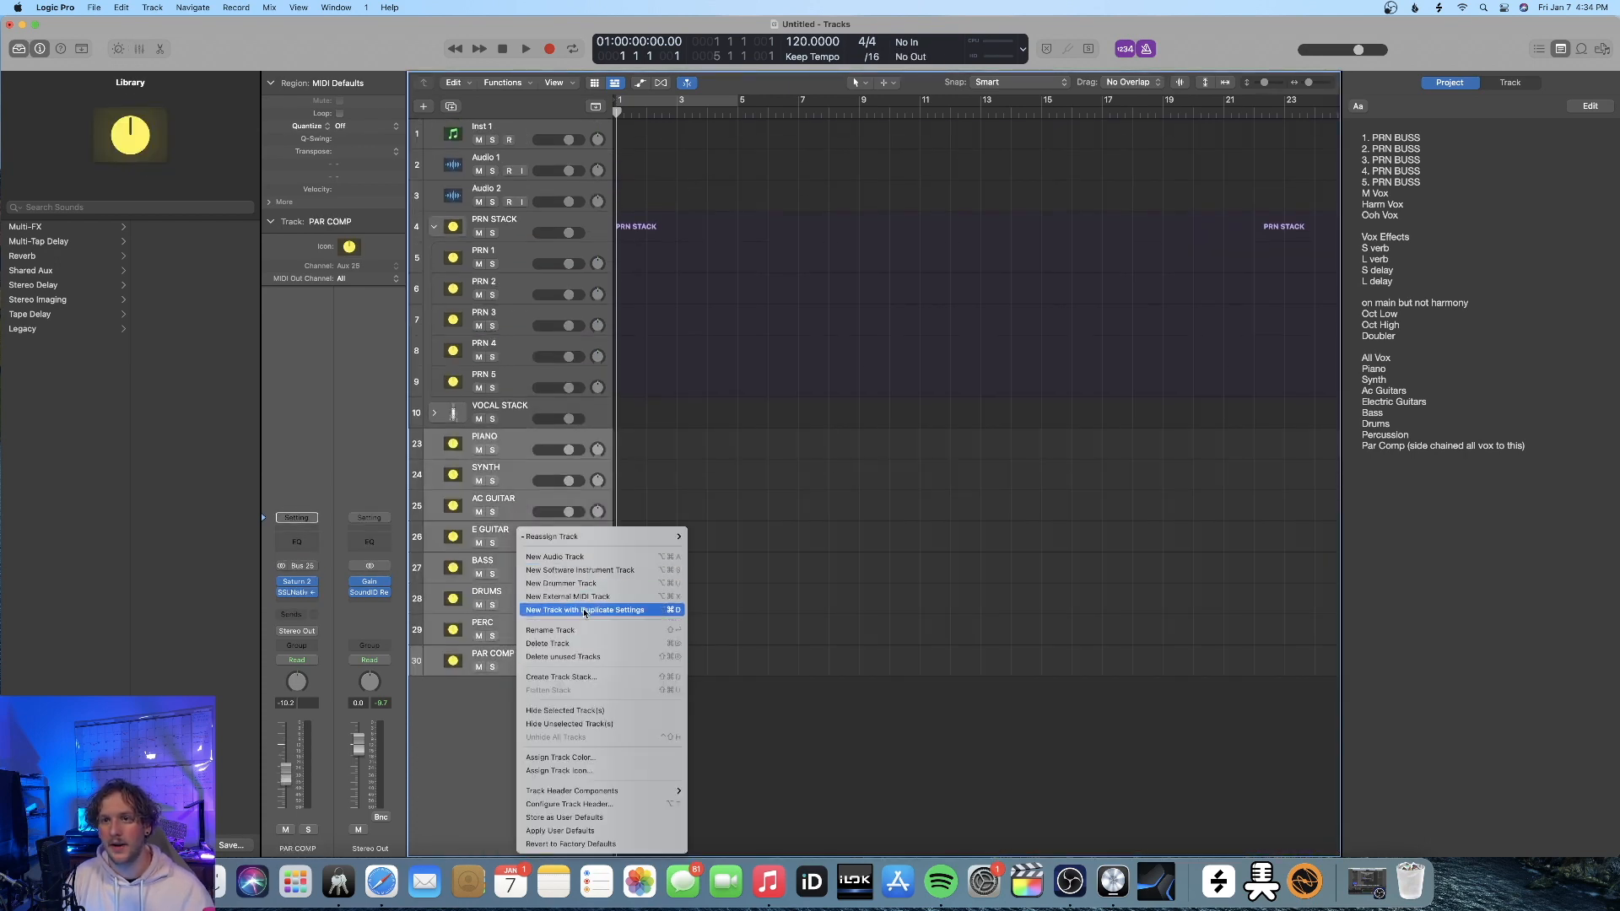
pyautogui.click(561, 677)
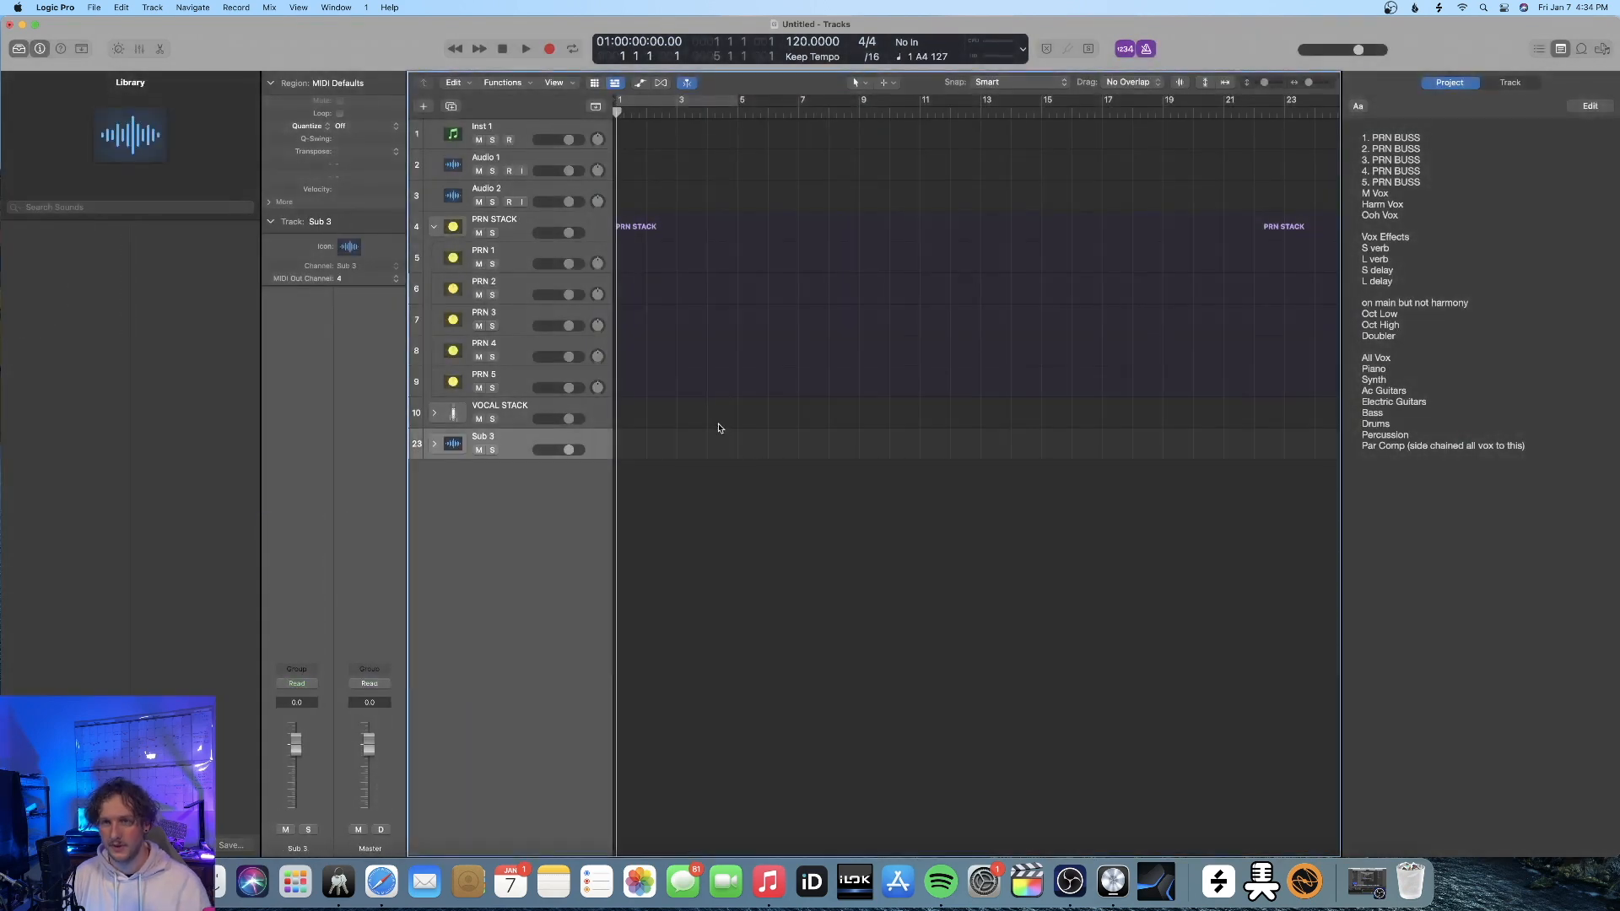
pyautogui.doubleClick(504, 439)
pyautogui.write('MIX BOARD')
pyautogui.press('Return')
pyautogui.click(433, 443)
# Change the icons of the MIX BOARD stack and the PIANO track to the mixing console
pyautogui.click(348, 246)
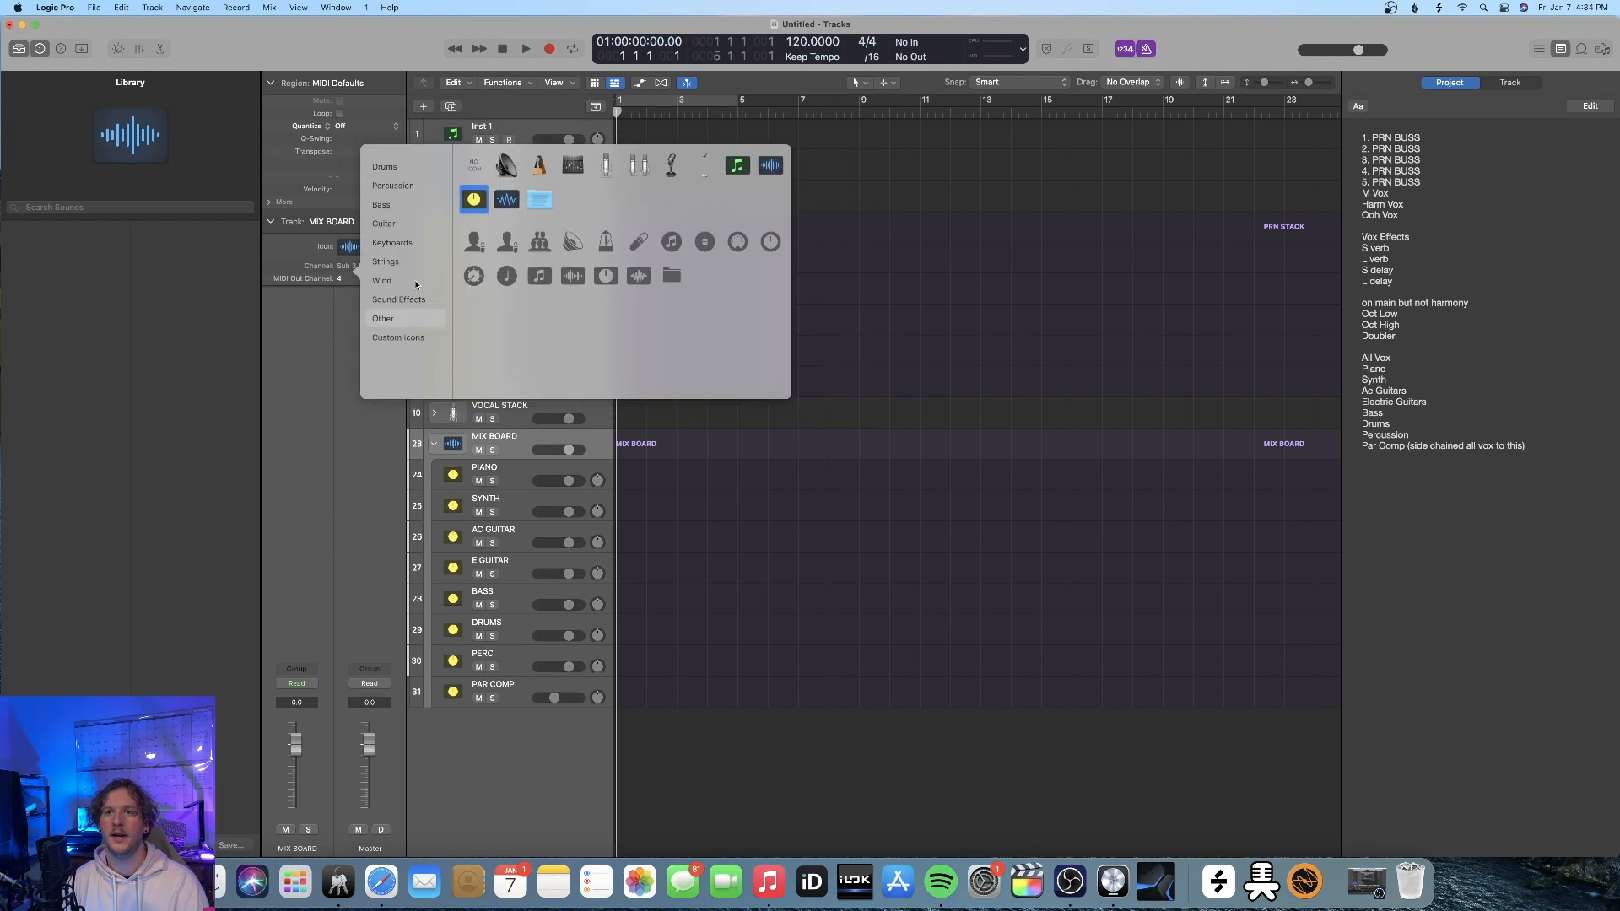
pyautogui.click(540, 200)
pyautogui.click(460, 477)
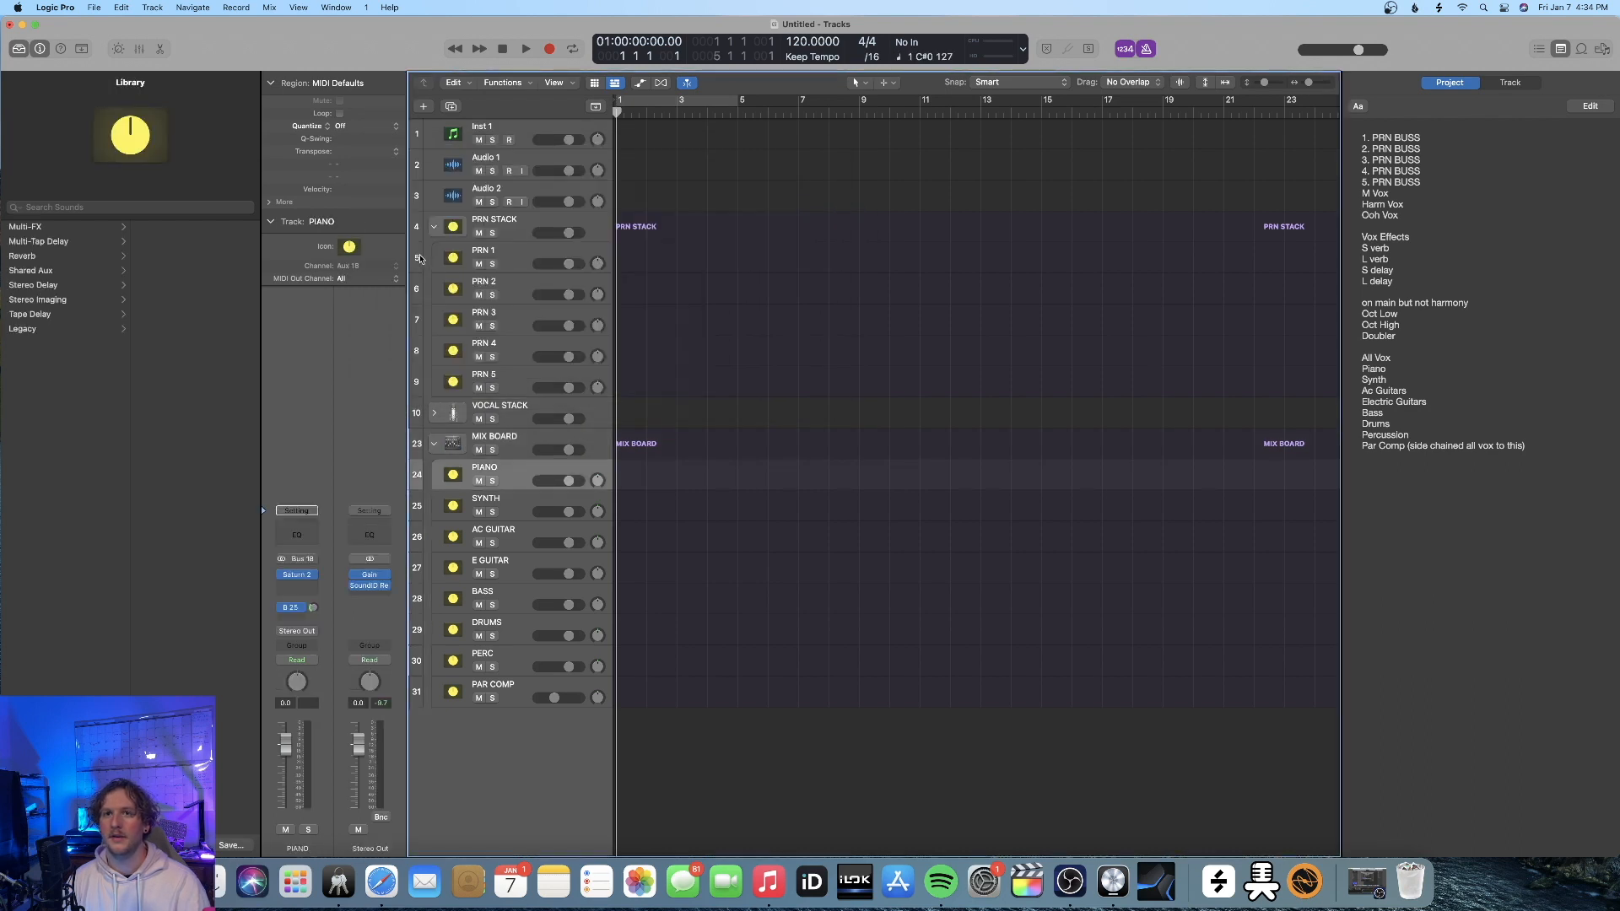
pyautogui.click(348, 246)
pyautogui.click(540, 199)
pyautogui.click(506, 199)
pyautogui.click(348, 247)
pyautogui.click(573, 166)
# Give the SYNTH, AC GUITAR and E GUITAR tracks the mixing console icon
pyautogui.click(460, 508)
pyautogui.click(349, 246)
pyautogui.click(572, 166)
pyautogui.click(460, 539)
pyautogui.click(349, 246)
pyautogui.click(349, 246)
pyautogui.click(573, 165)
pyautogui.click(460, 568)
pyautogui.click(349, 246)
pyautogui.click(573, 165)
# Assign the mixing console icon to the BASS, DRUMS and PERC tracks and the microphone icon to PAR COMP
pyautogui.click(460, 599)
pyautogui.click(460, 630)
pyautogui.click(349, 246)
pyautogui.click(573, 165)
pyautogui.click(460, 662)
pyautogui.click(350, 246)
pyautogui.click(604, 169)
pyautogui.click(573, 166)
pyautogui.click(460, 692)
pyautogui.click(349, 246)
pyautogui.click(603, 173)
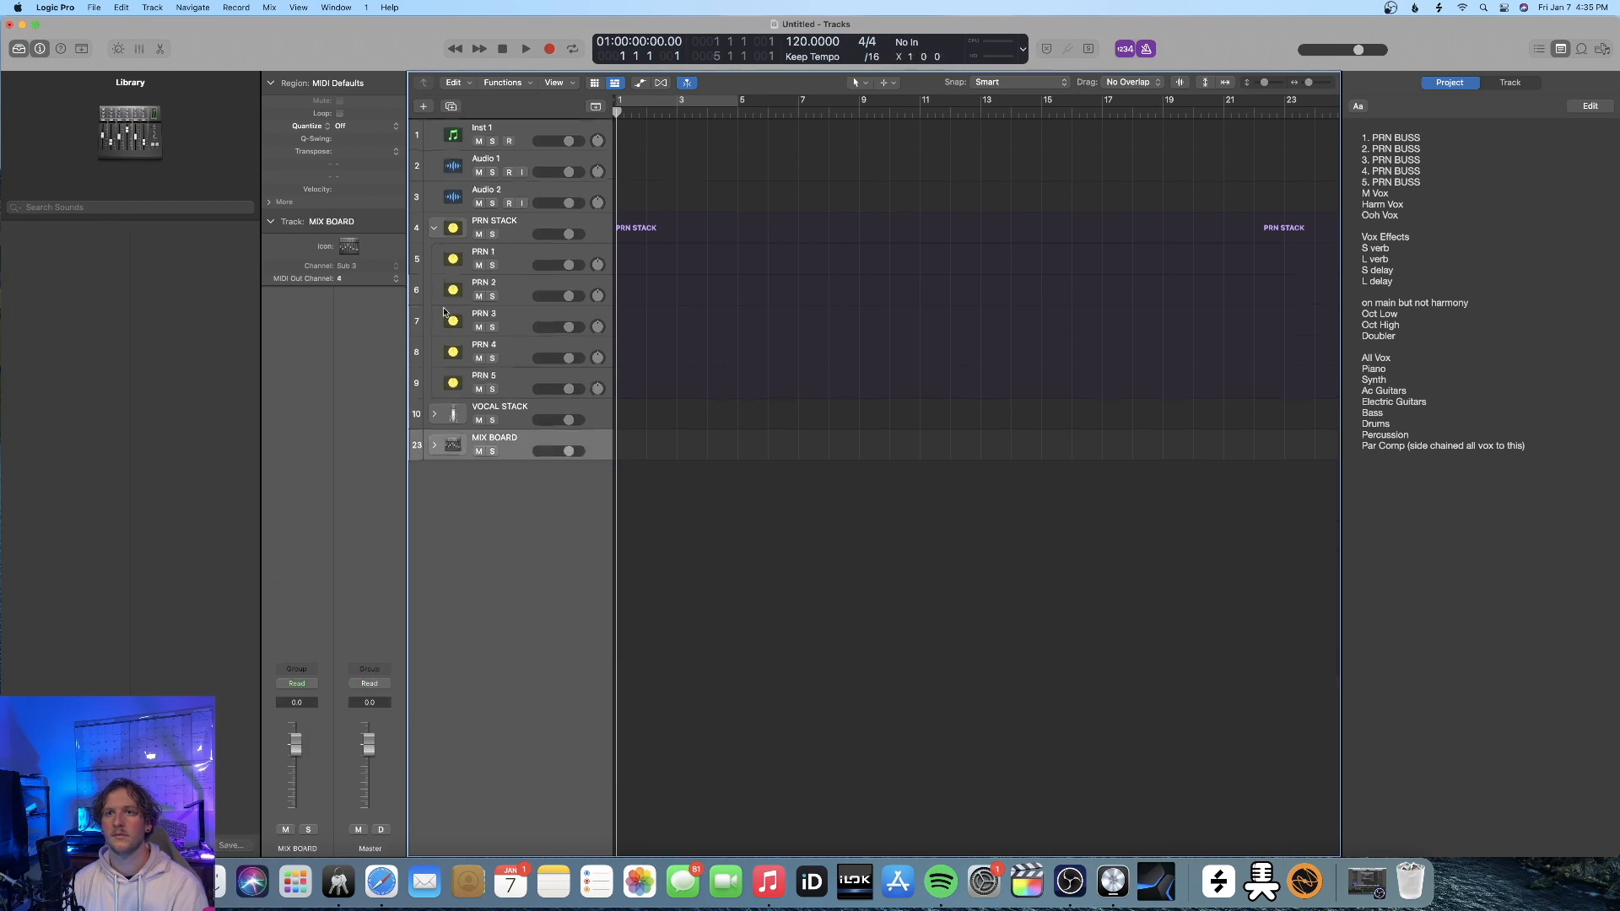
# Undo the MIX BOARD track stack with its icon changes and the edits made before it
pyautogui.press('x')
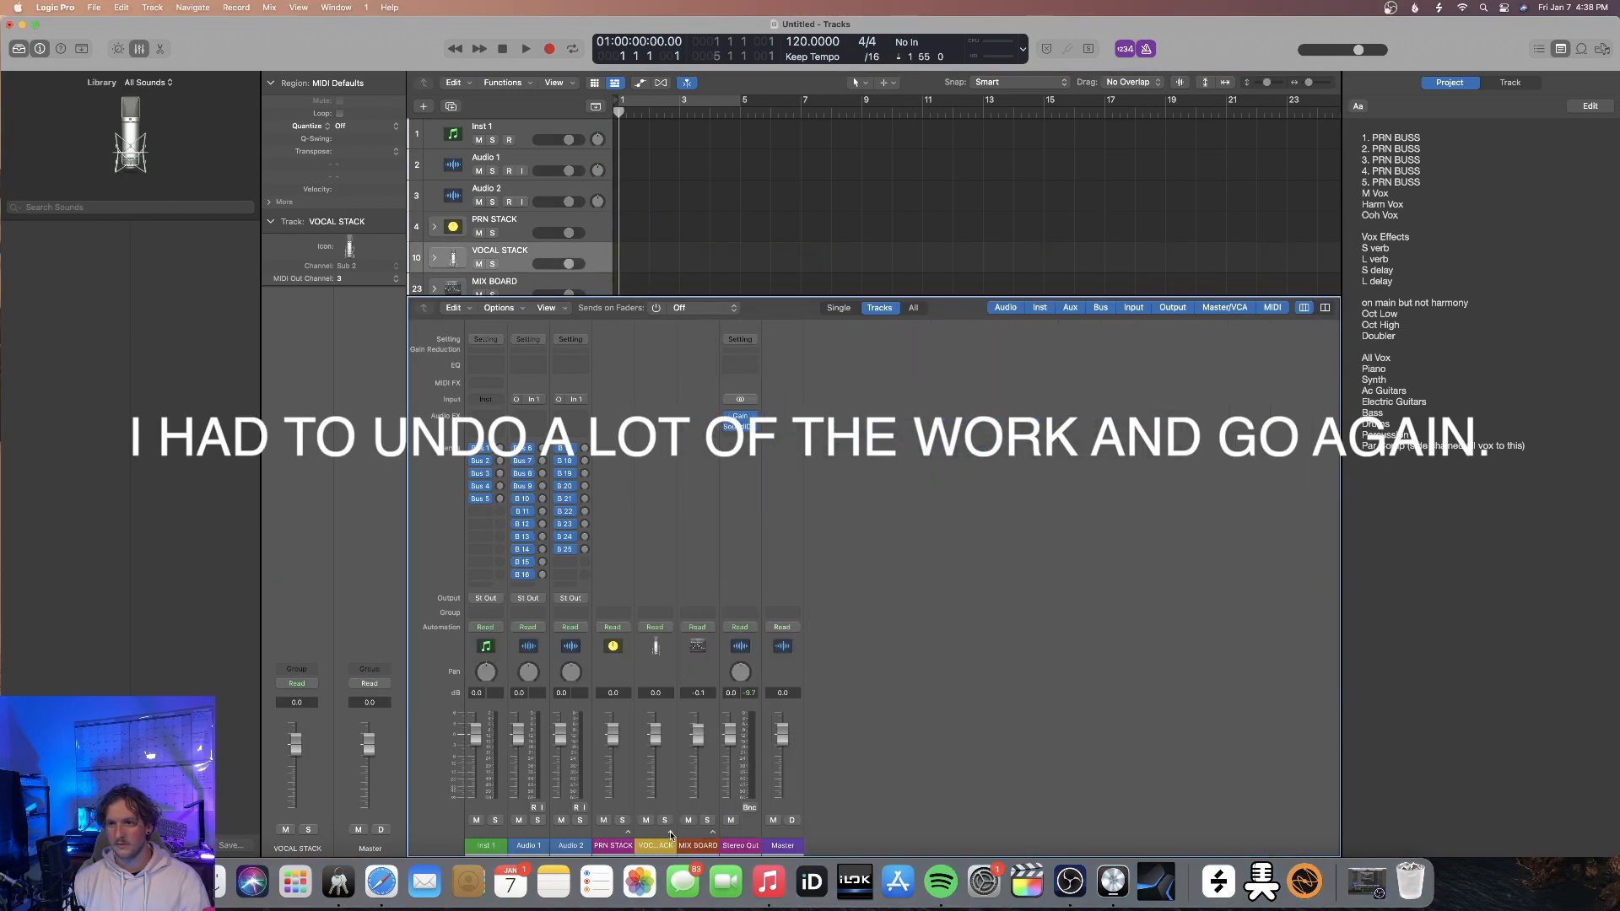
pyautogui.click(713, 833)
pyautogui.click(627, 832)
pyautogui.click(924, 832)
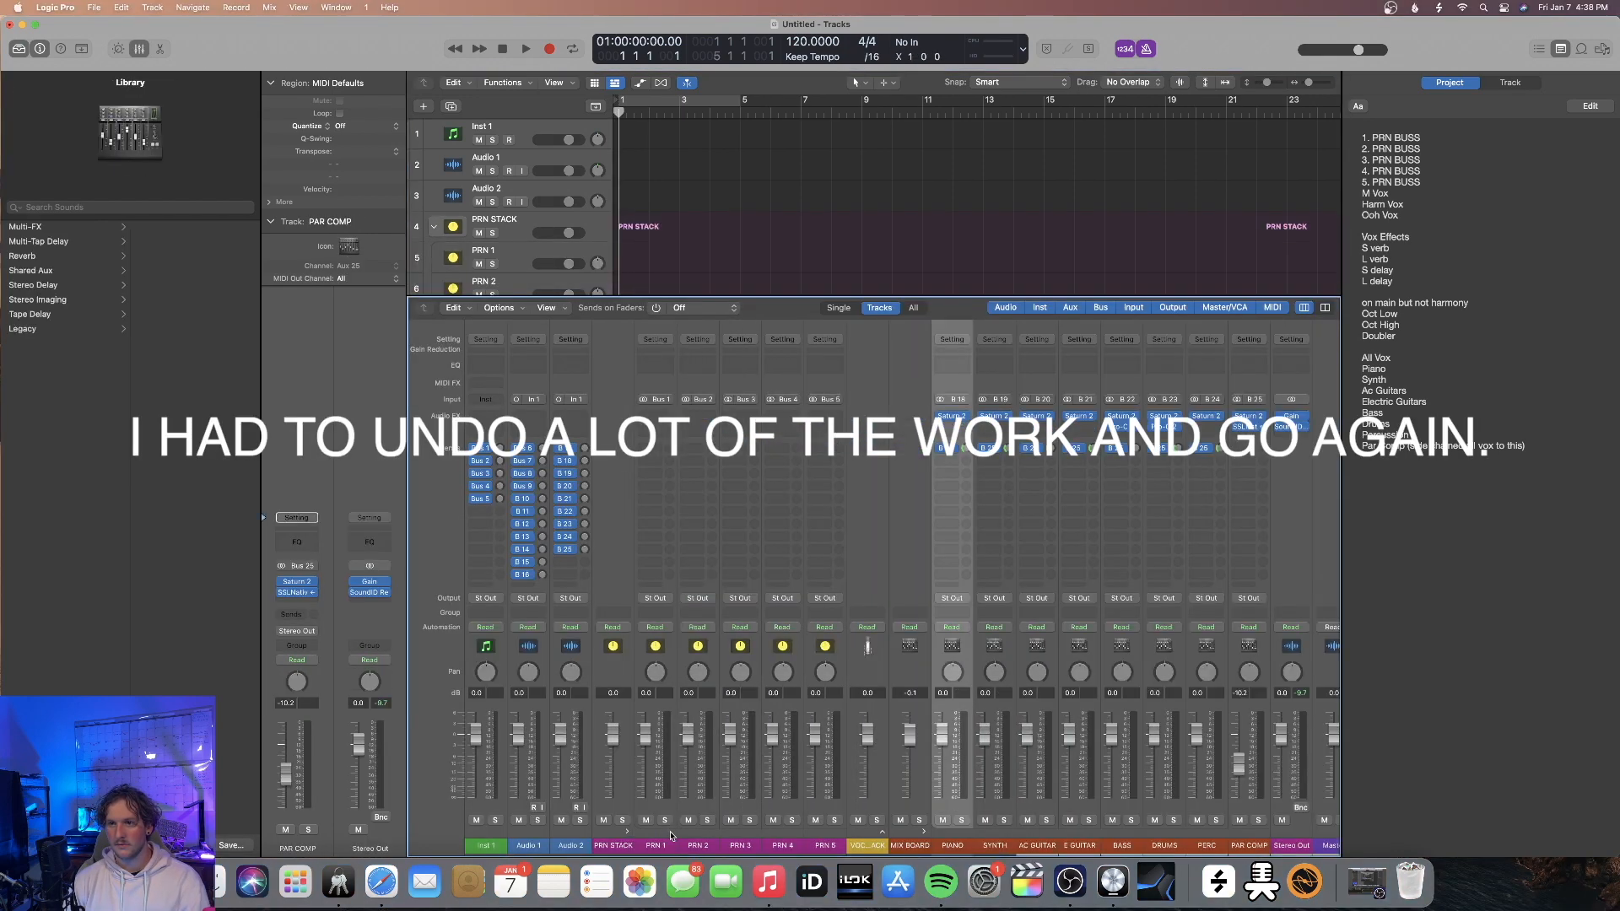
pyautogui.click(924, 832)
pyautogui.press('super+z')
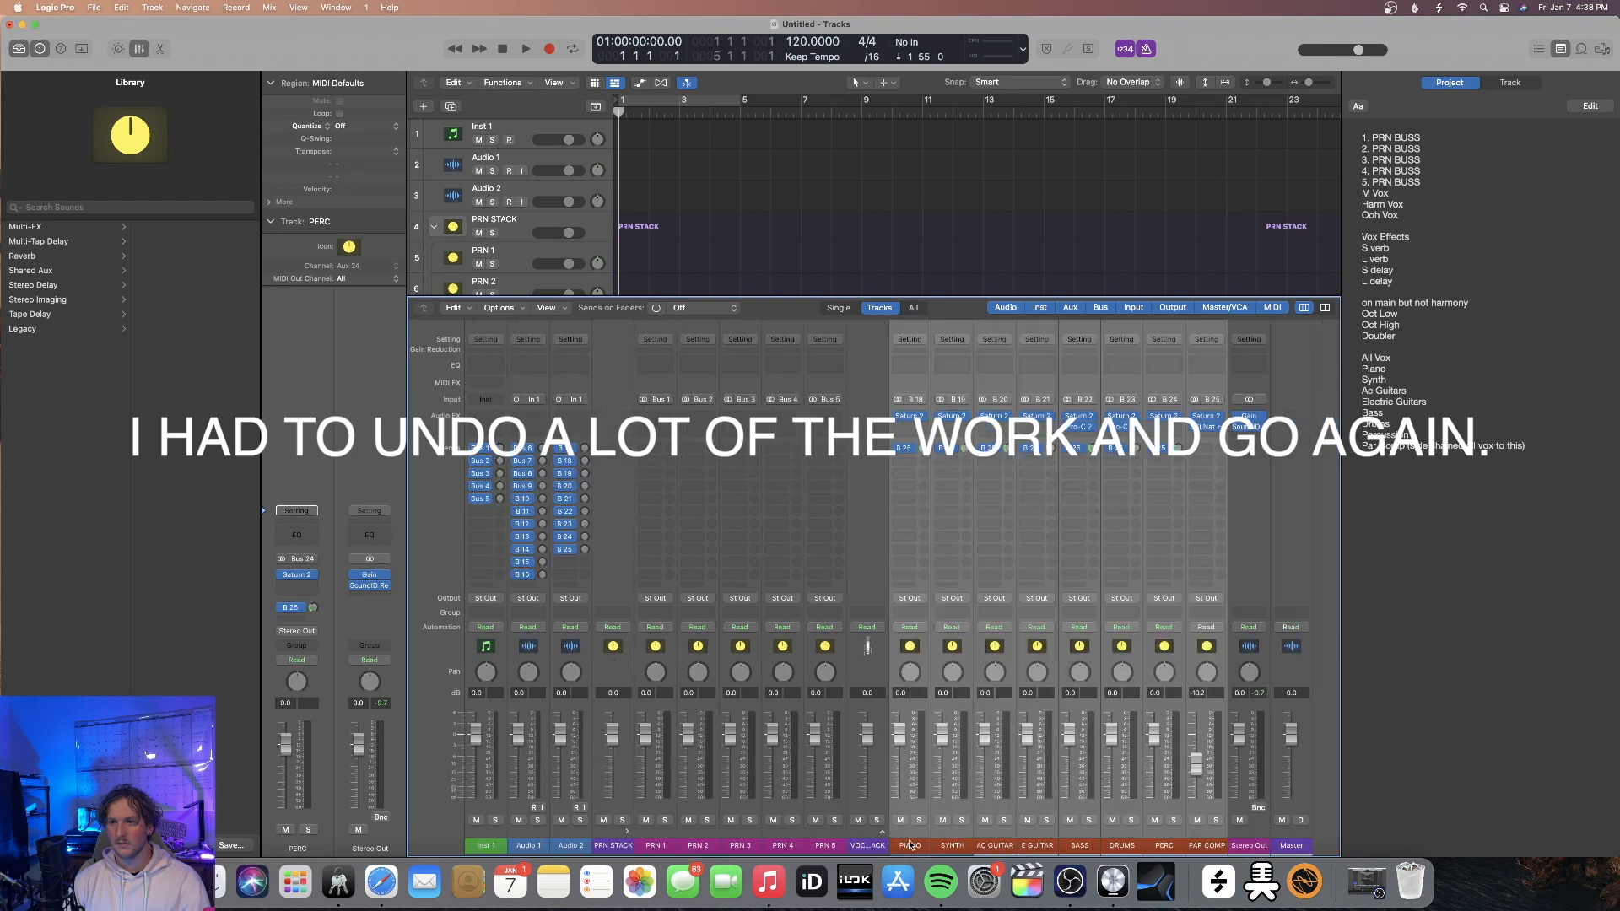
pyautogui.click(910, 845)
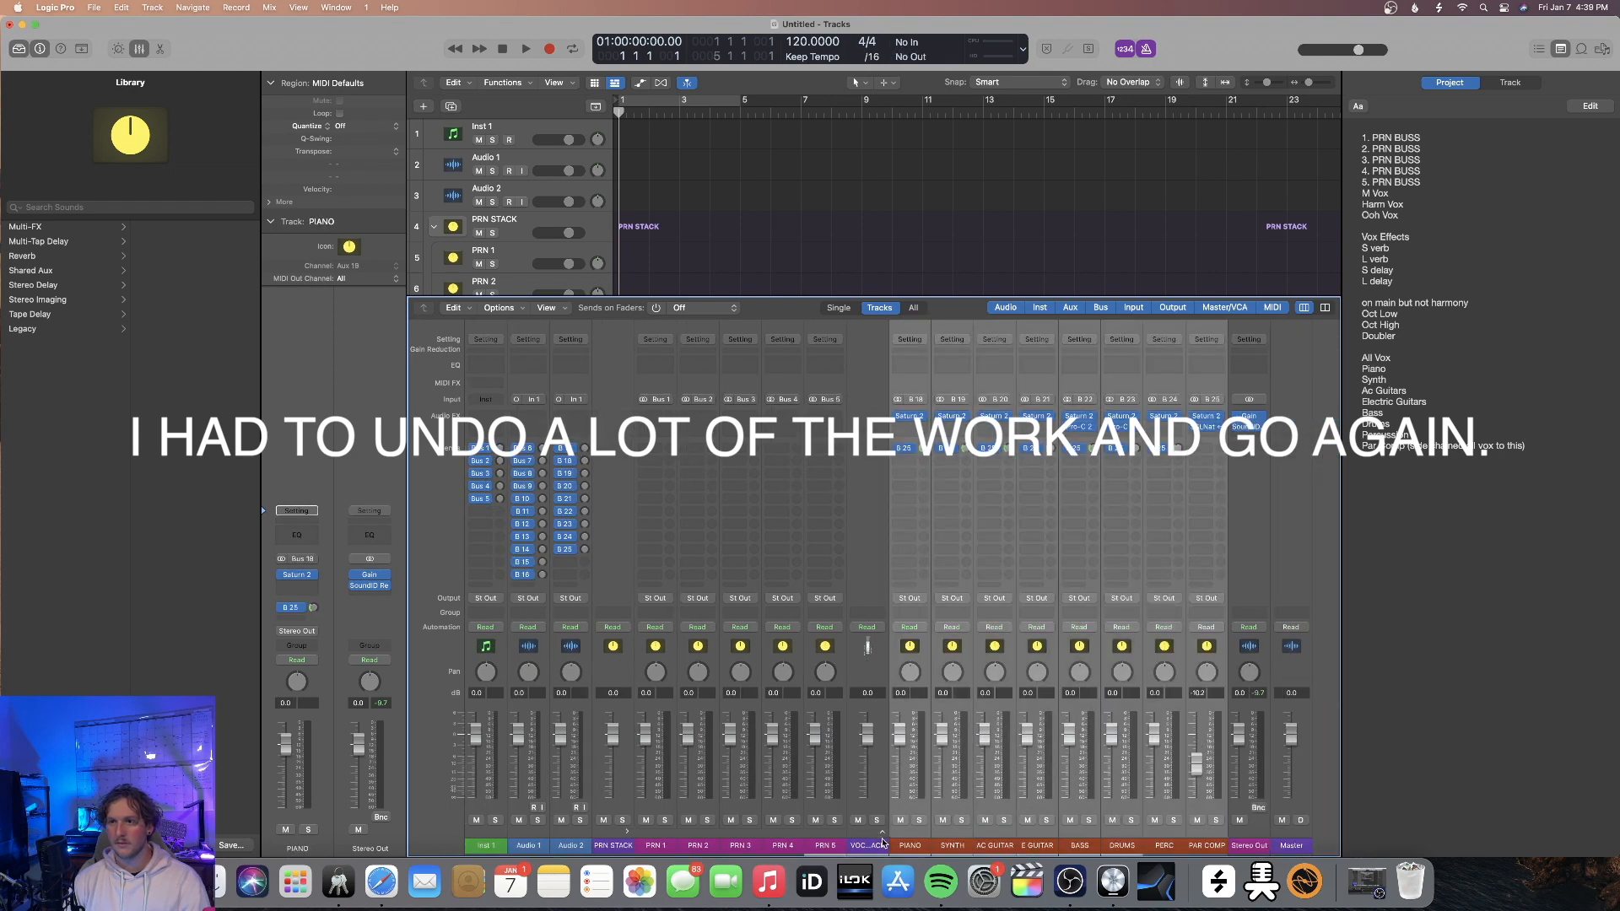
pyautogui.press('super+z')
pyautogui.press('super+z')
pyautogui.press('super+z')
pyautogui.press('super+z')
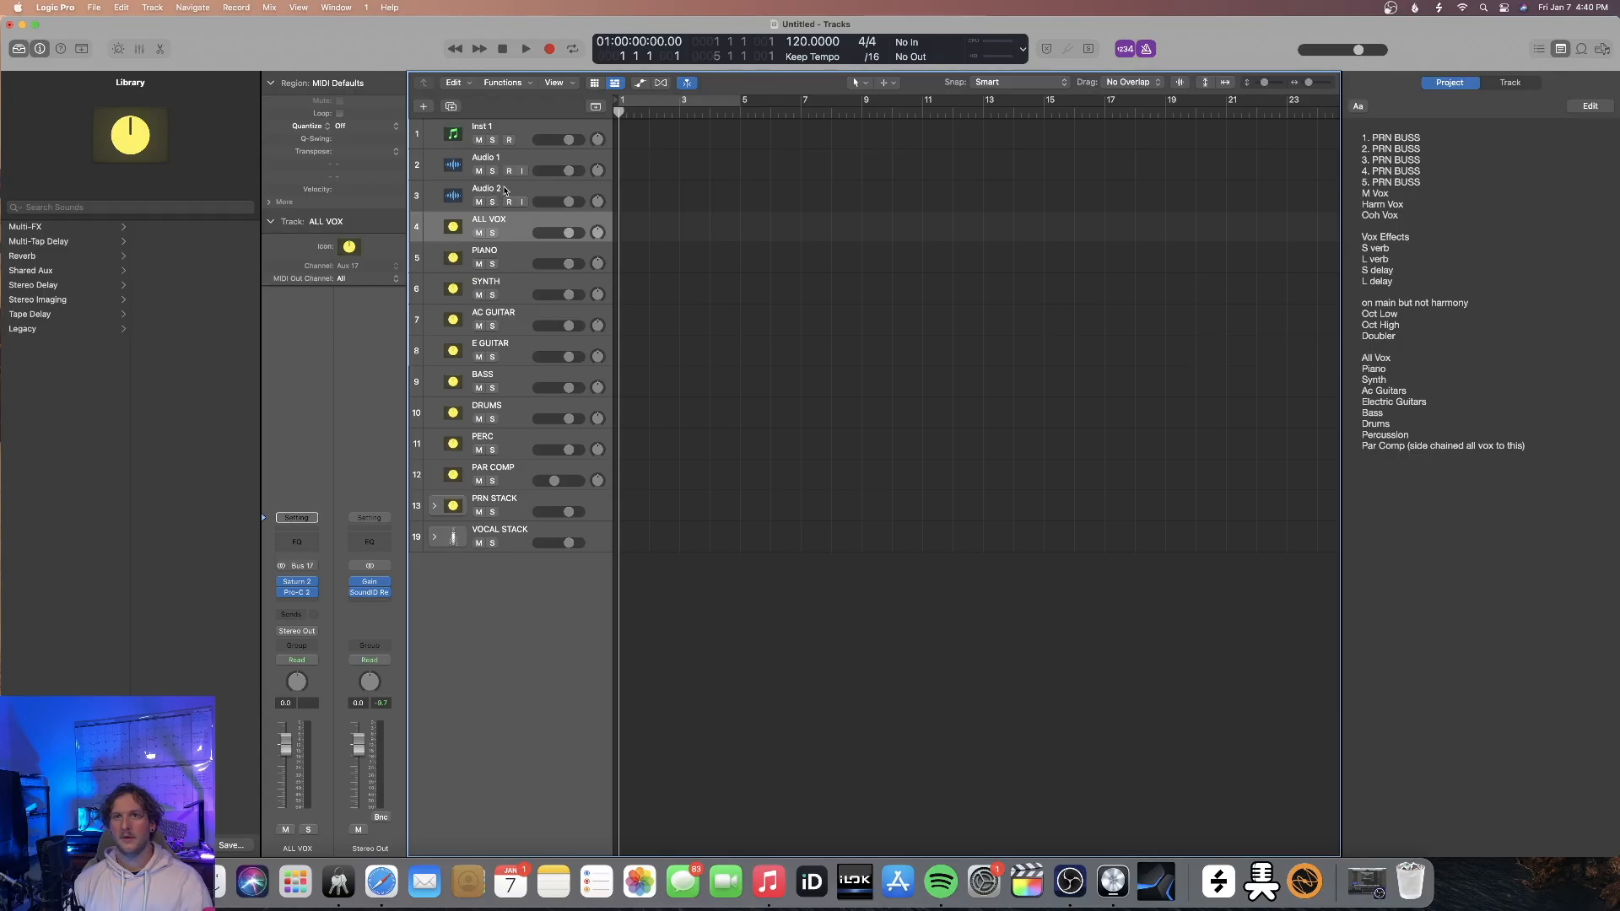
# Group the tracks ALL VOX through PAR COMP into a folder stack named MIX BOARD and place it below VOCAL STACK
pyautogui.click(507, 191)
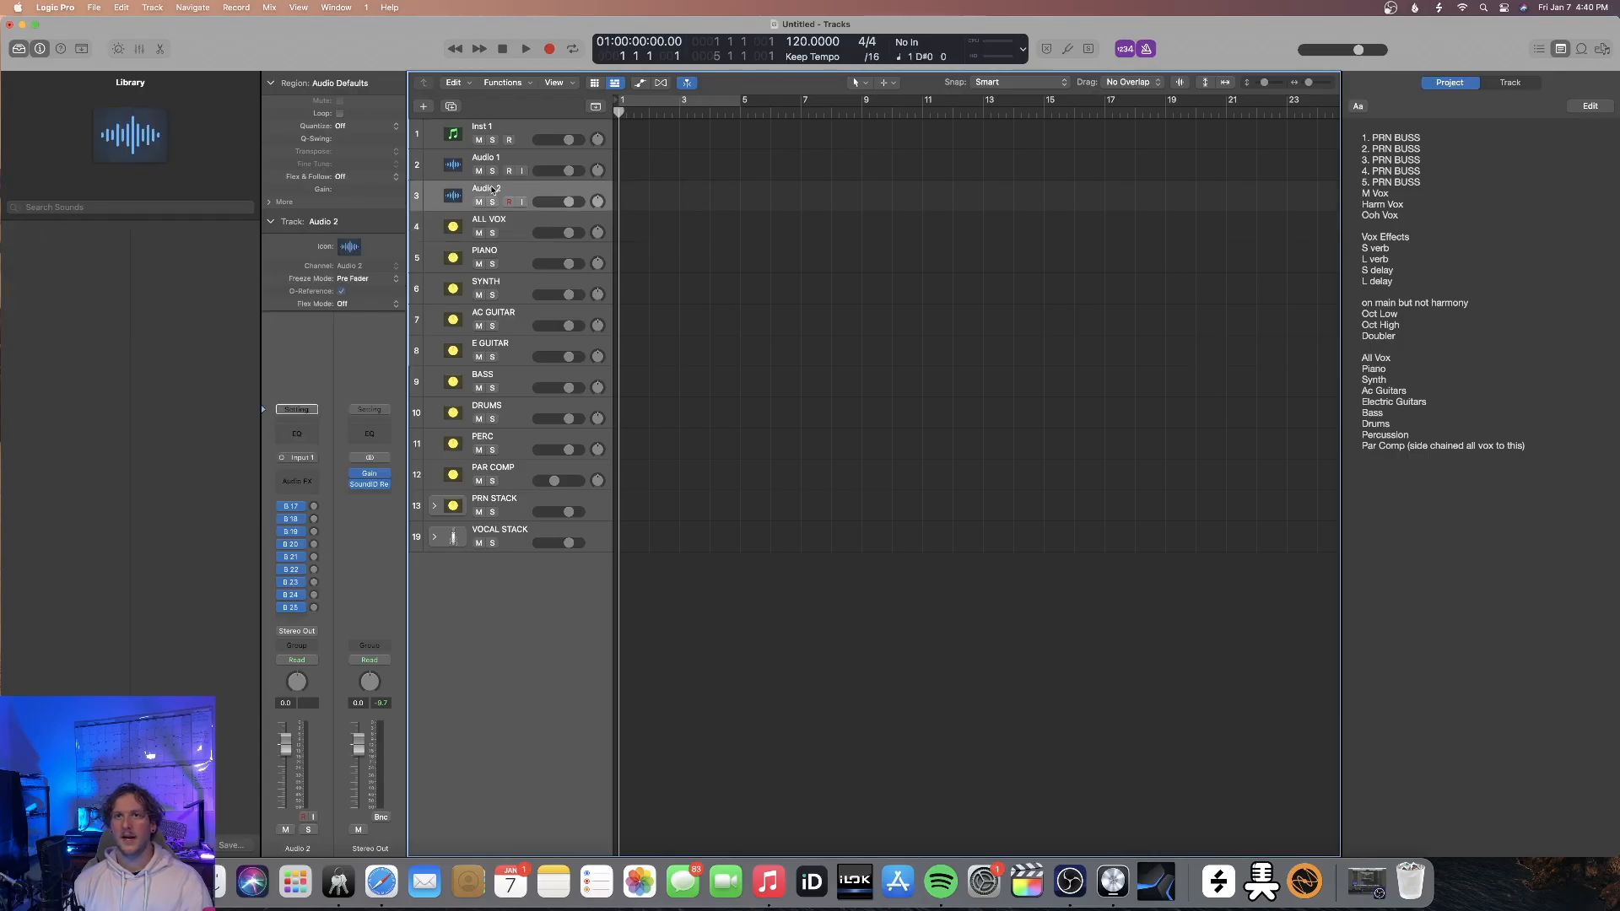
pyautogui.click(509, 229)
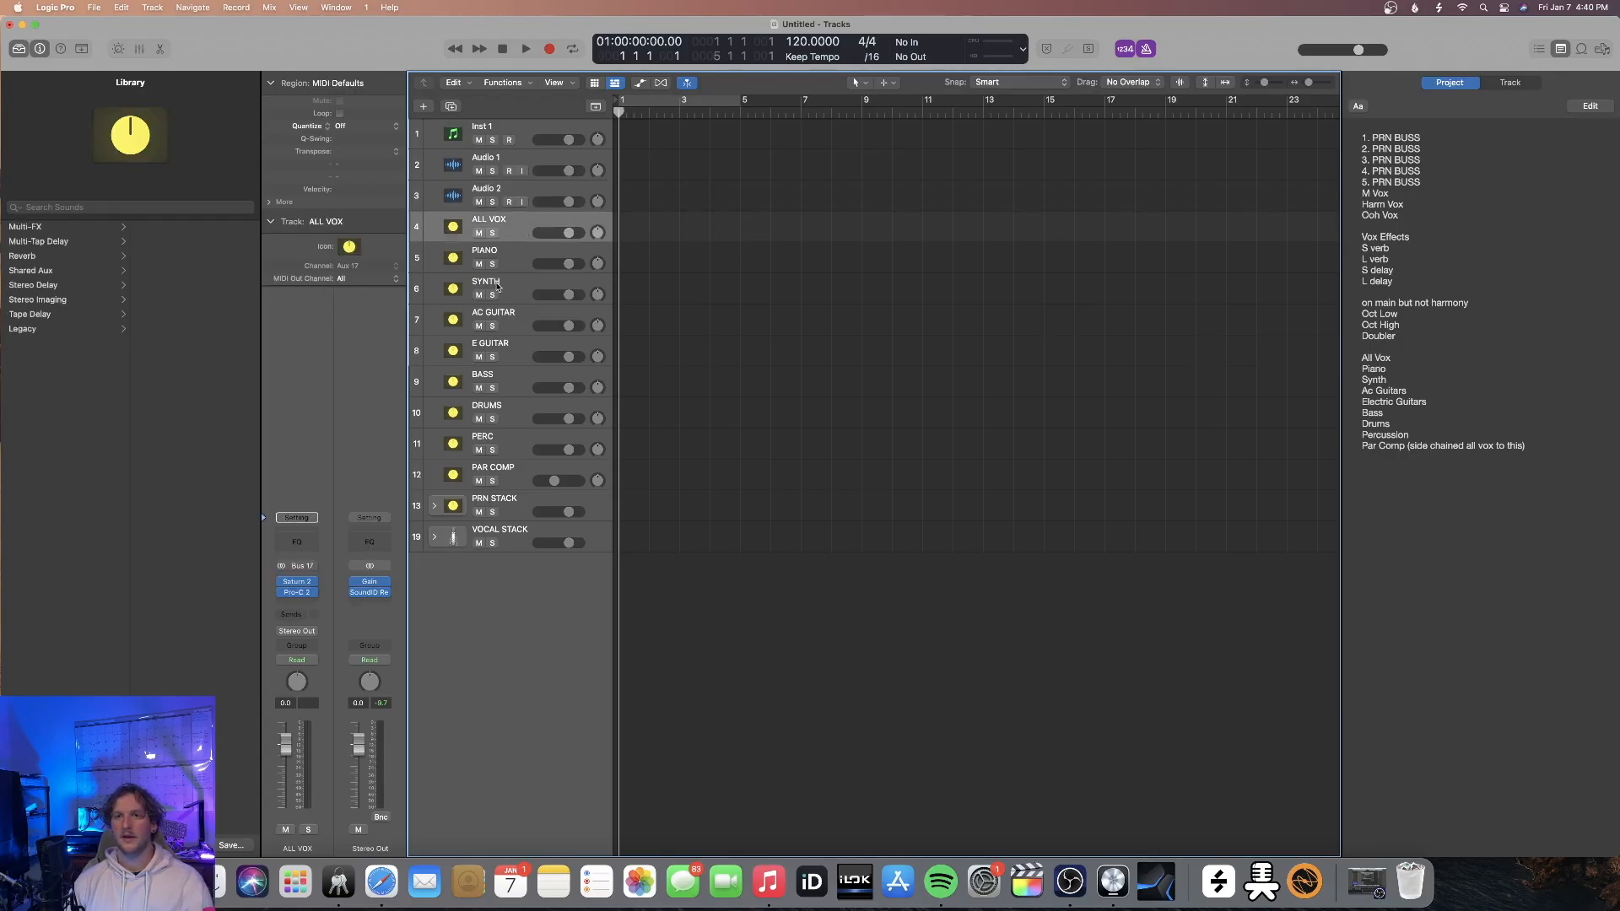
pyautogui.keyDown('shift'); pyautogui.click(515, 476); pyautogui.keyUp('shift')
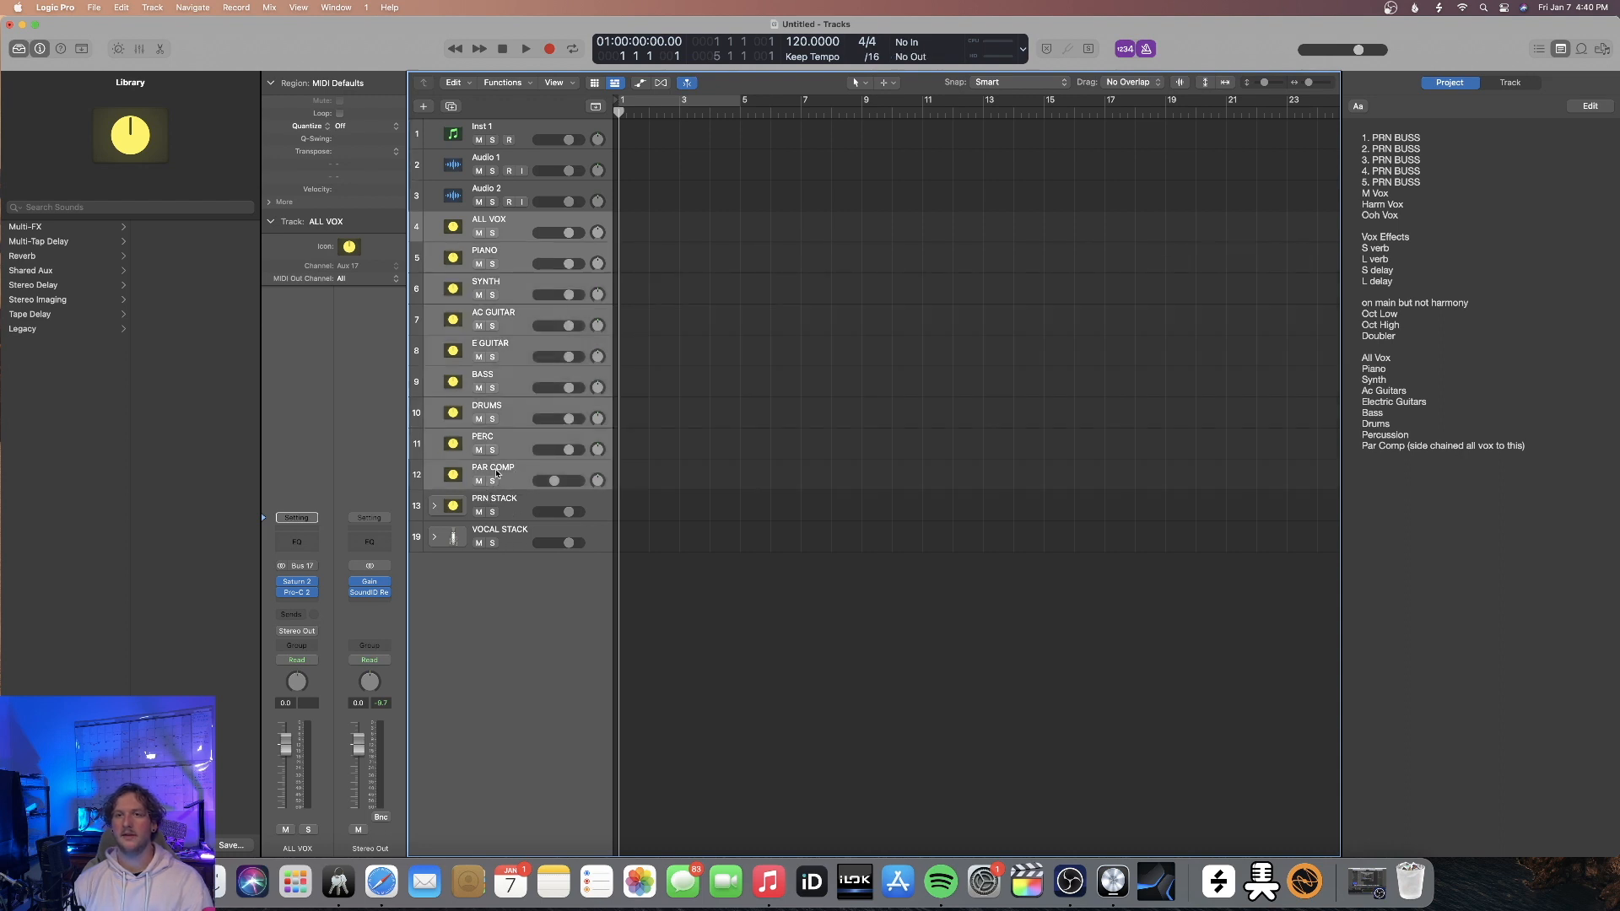
pyautogui.rightClick(504, 225)
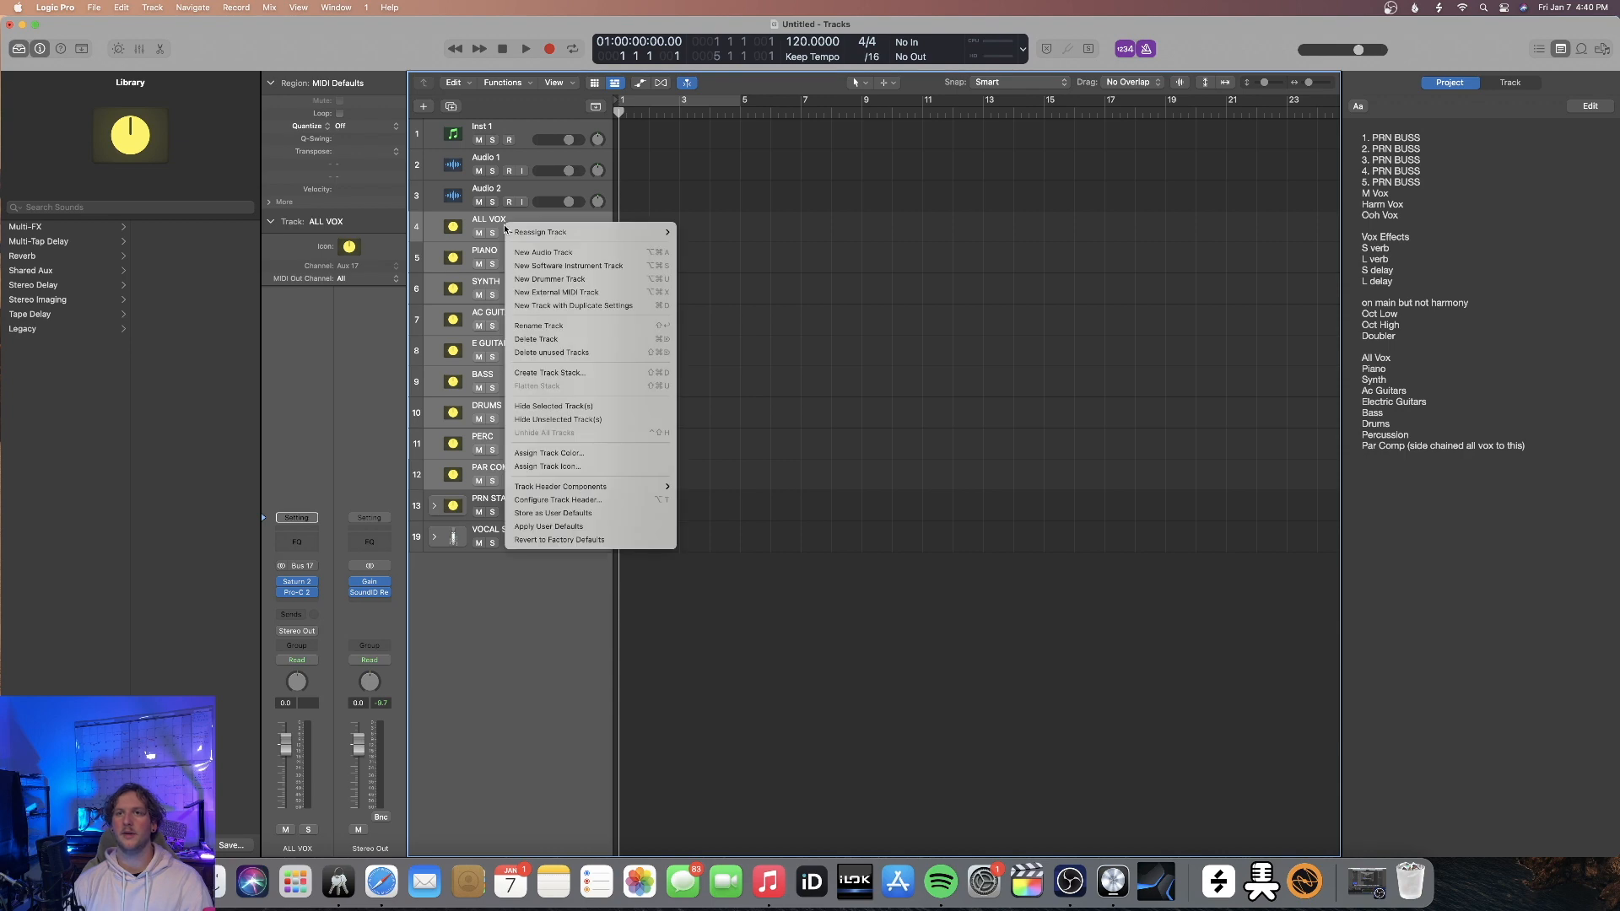
pyautogui.click(551, 372)
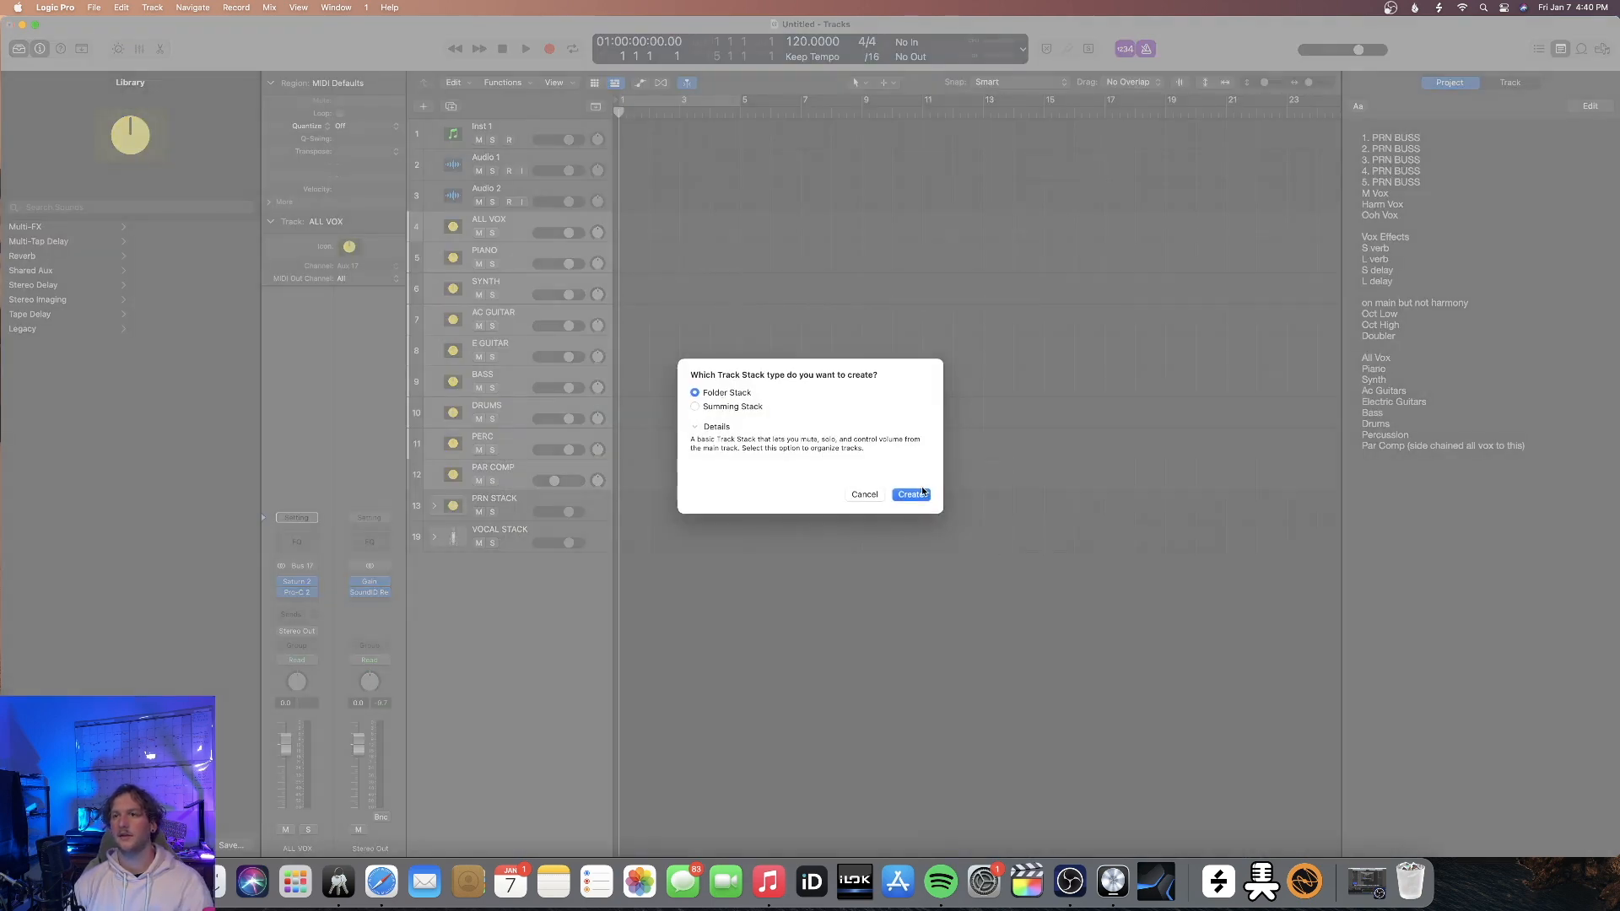
pyautogui.click(911, 495)
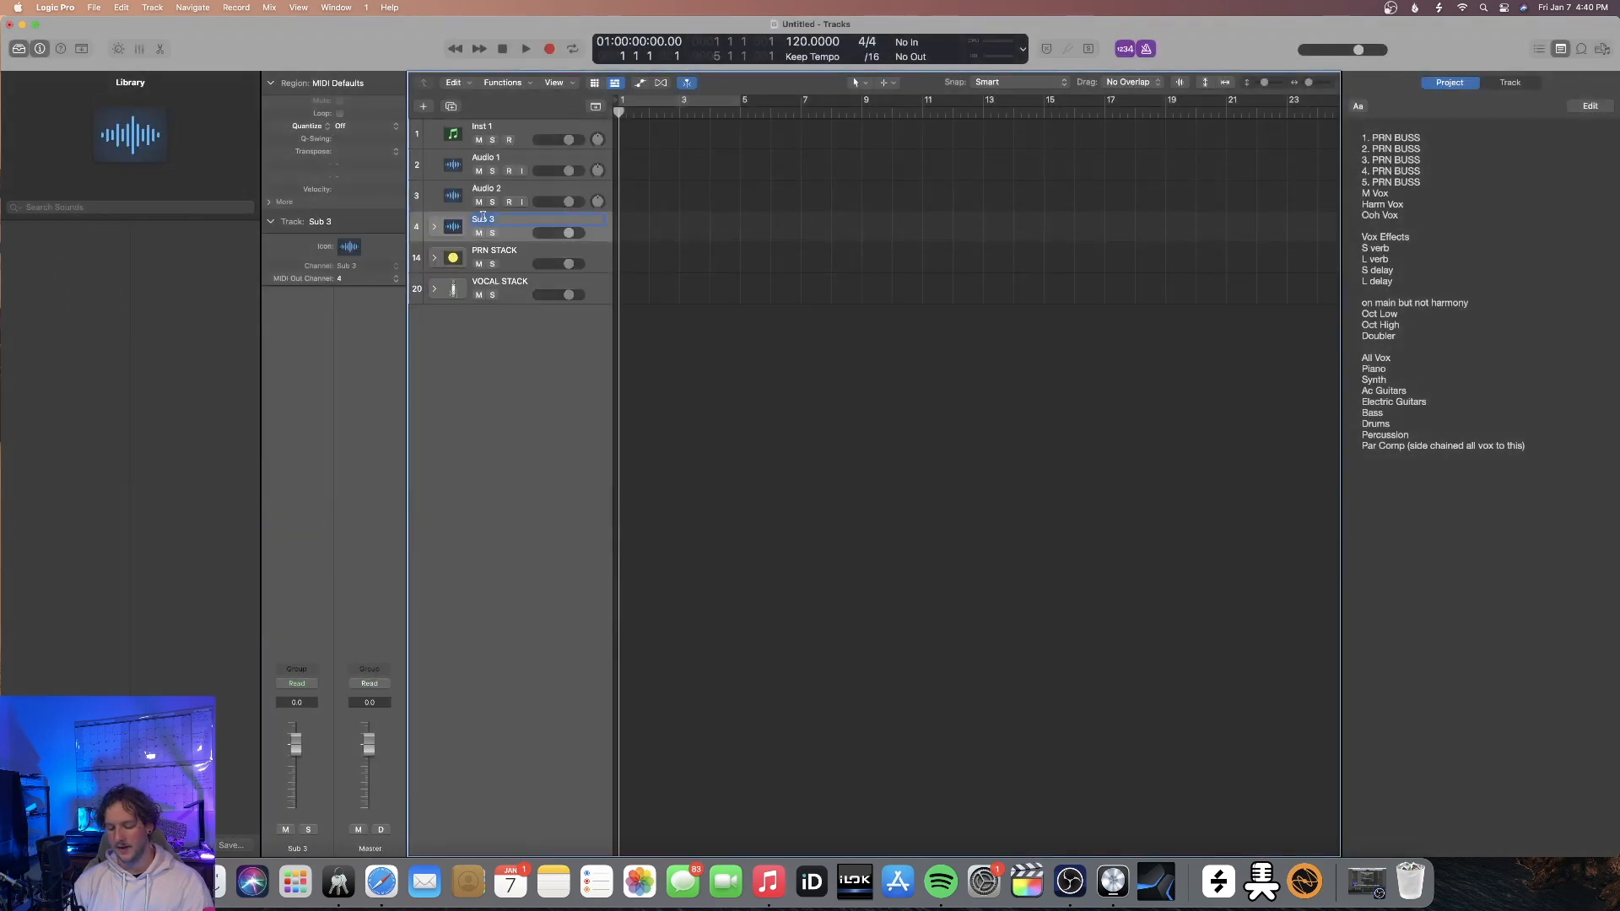
pyautogui.write('MIX BOA')
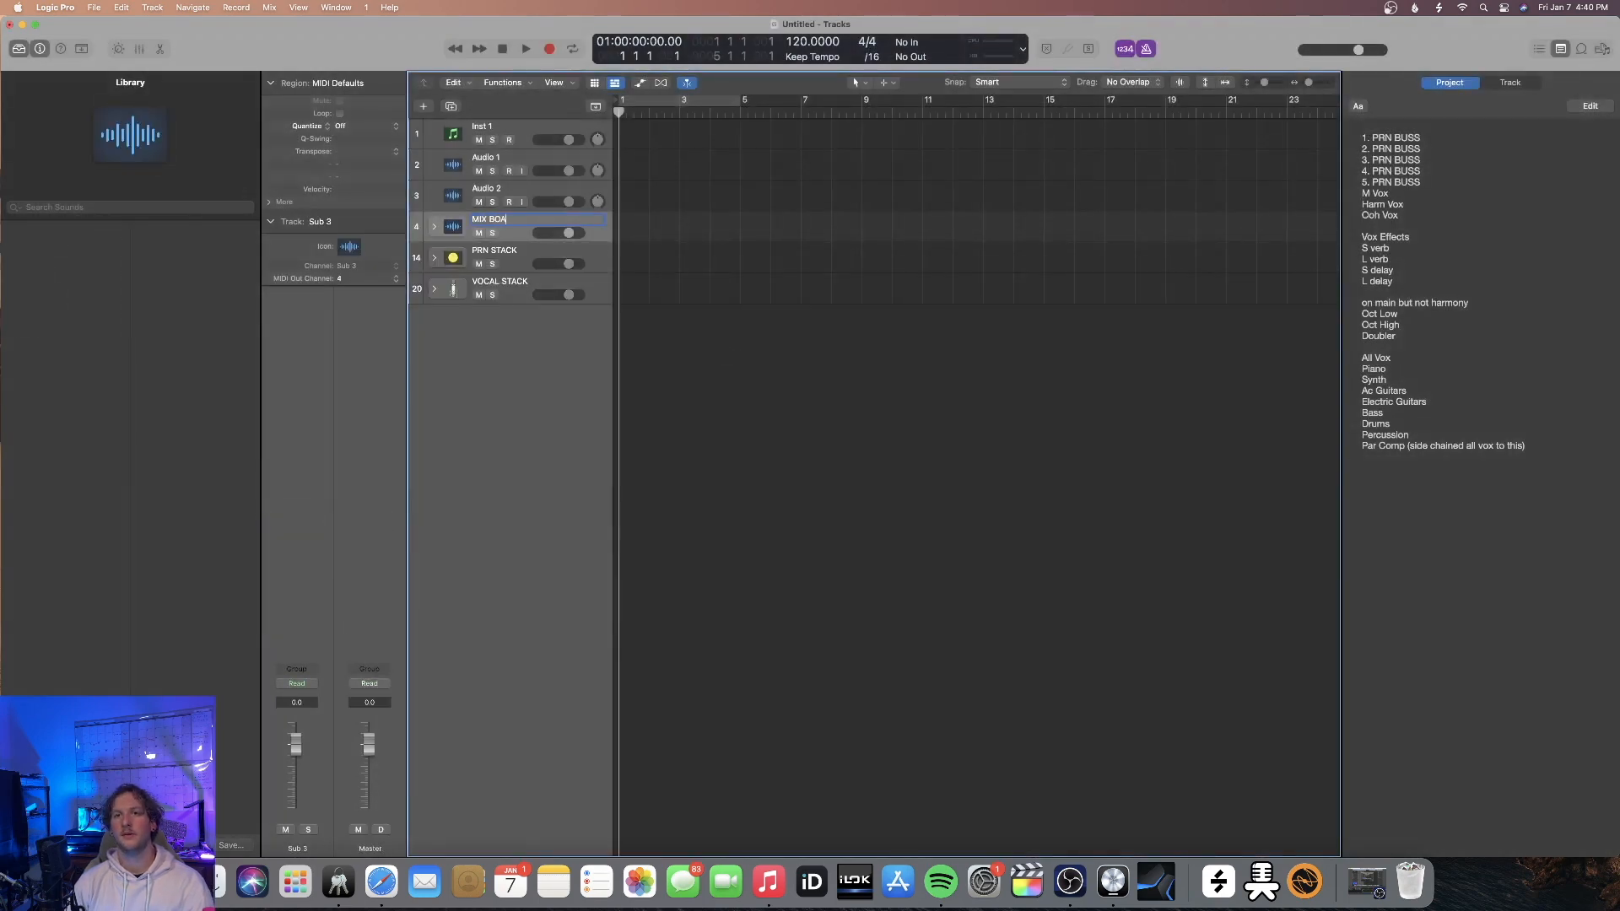
pyautogui.write('RD')
pyautogui.press('Return')
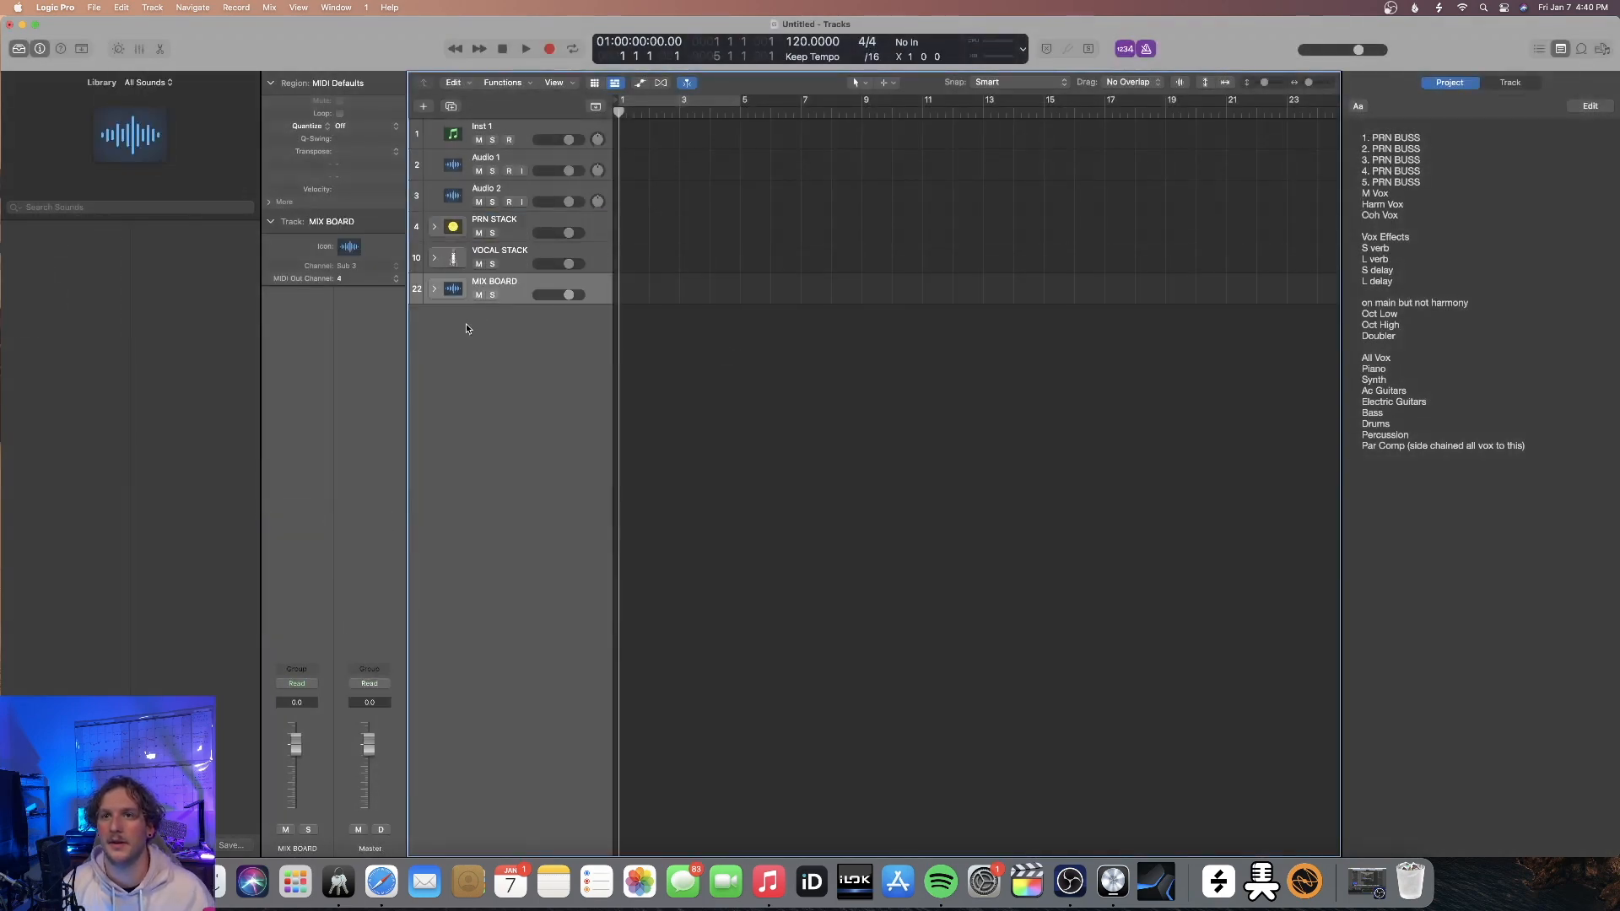
pyautogui.press('x')
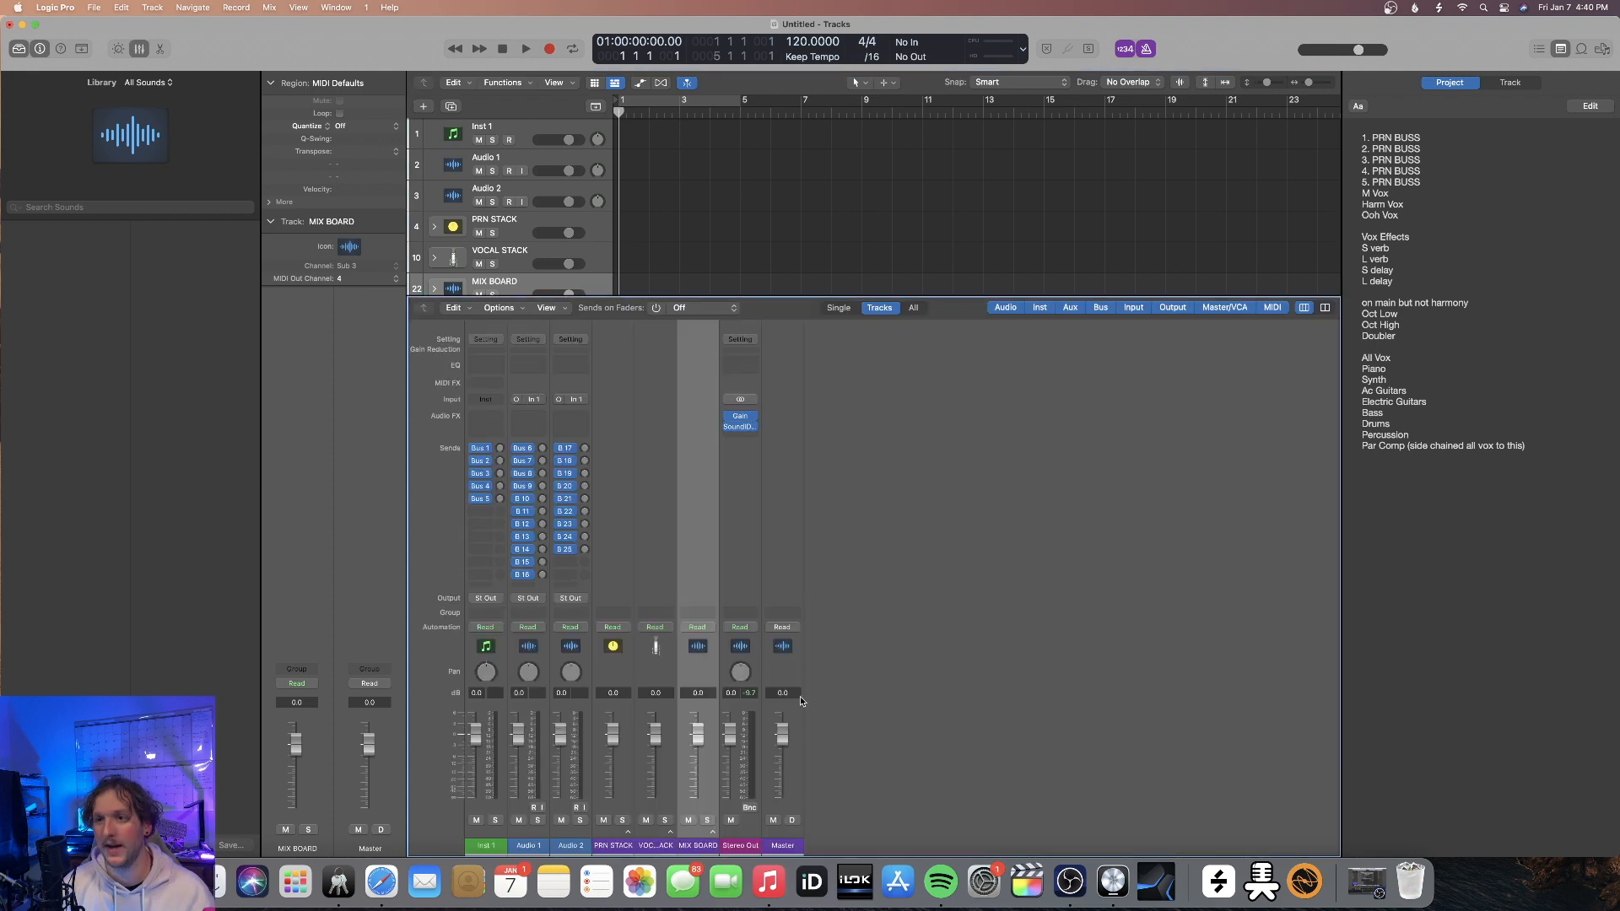
pyautogui.click(713, 833)
pyautogui.click(713, 833)
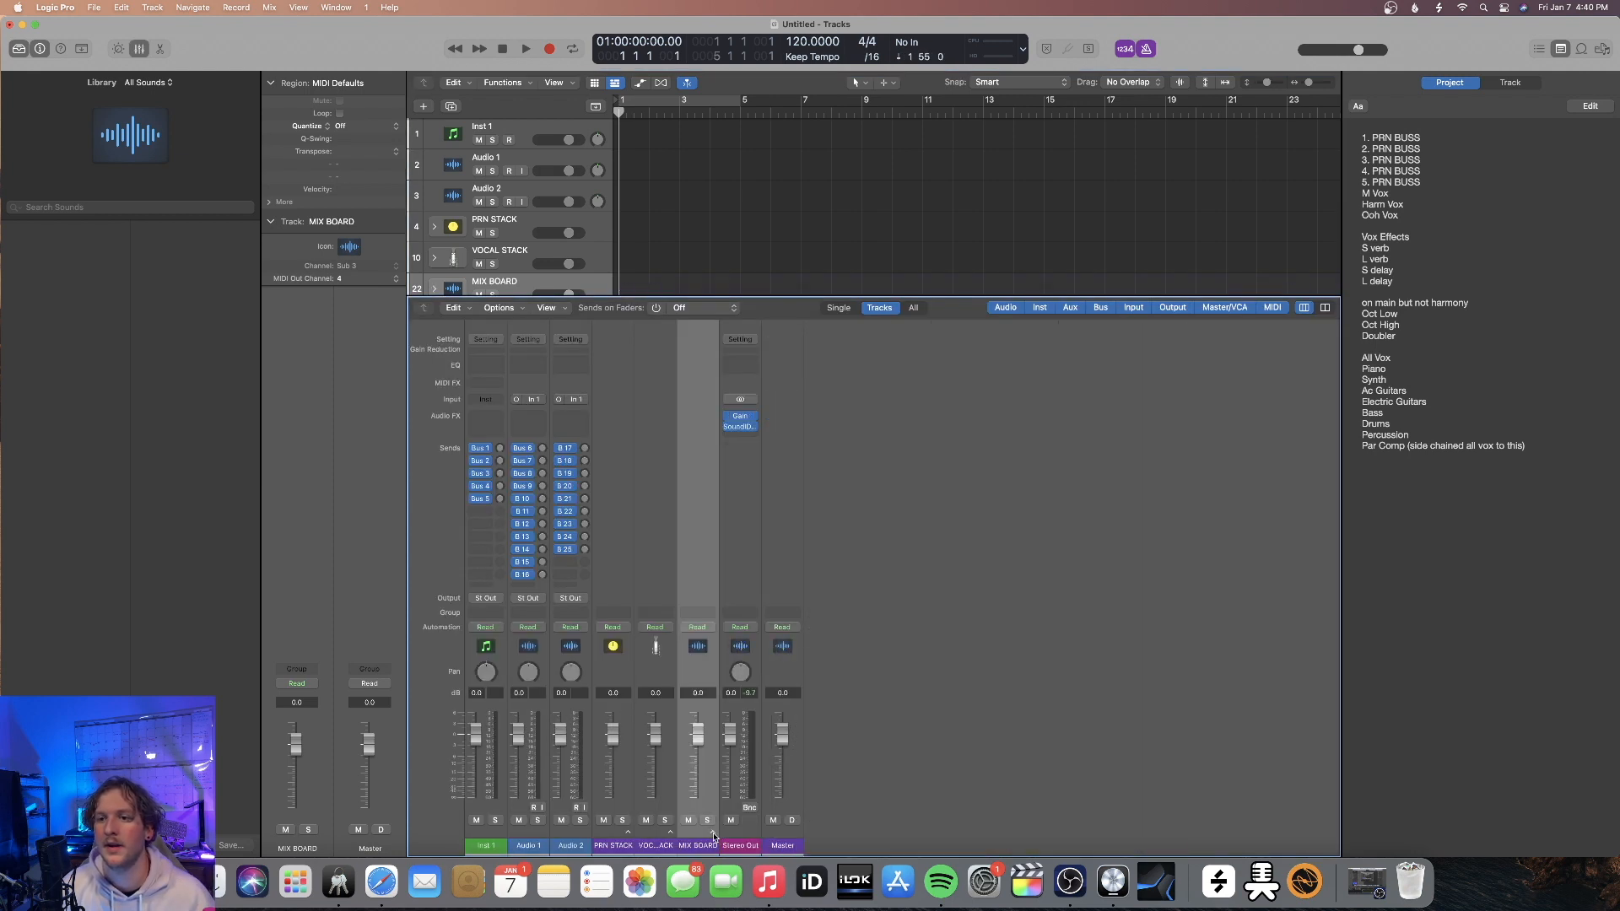
pyautogui.press('x')
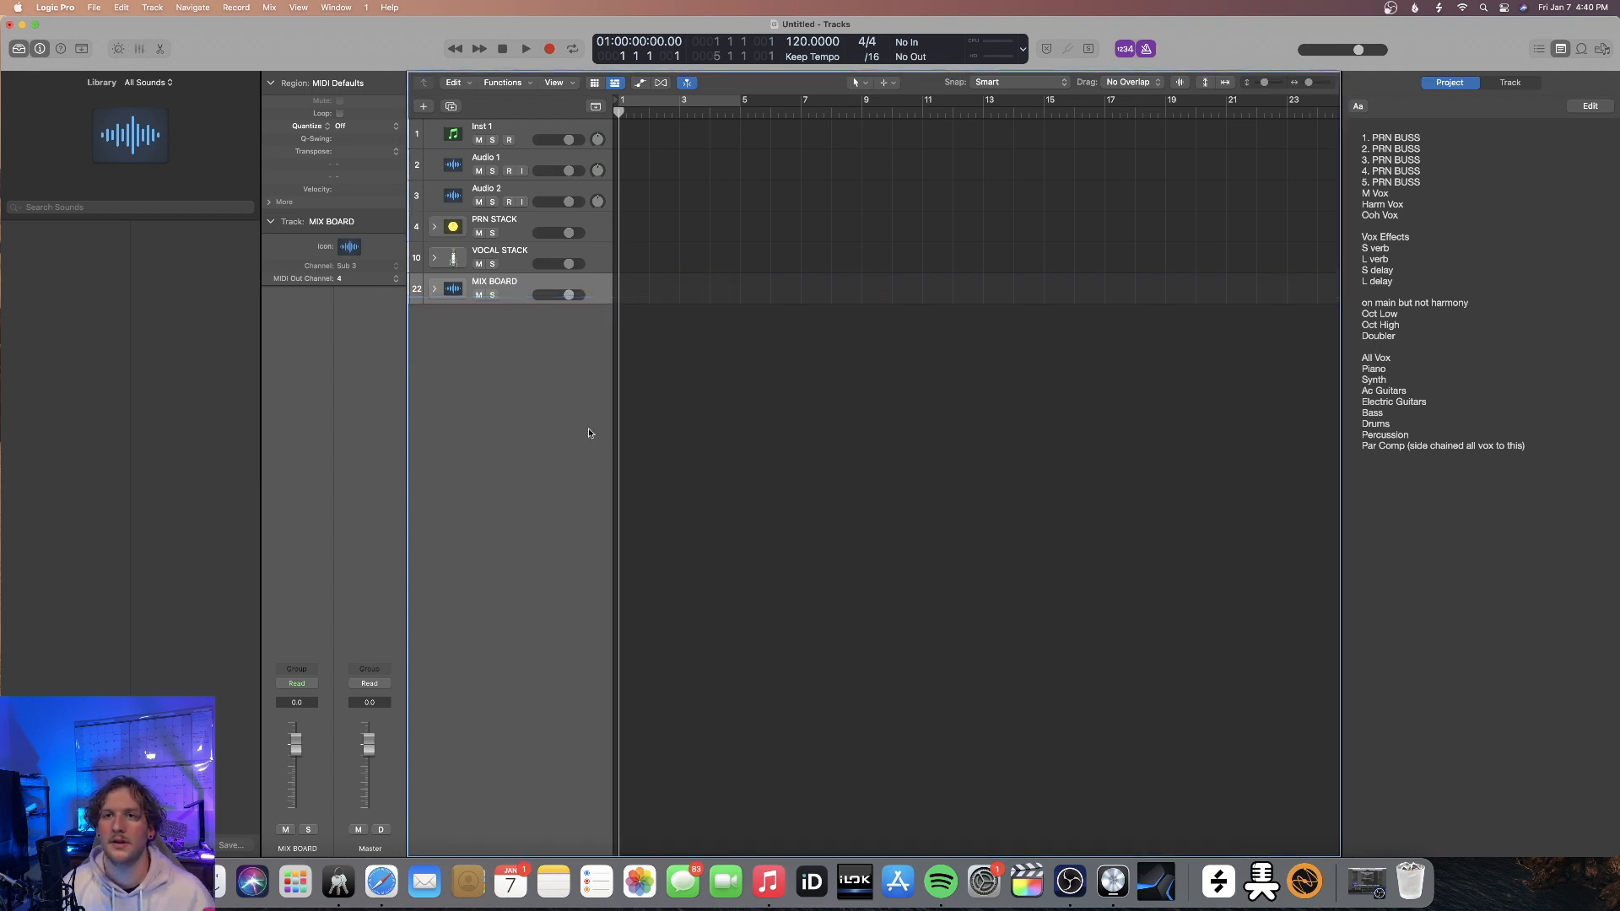
# Expand MIX BOARD and give the stack and its ALL VOX, PIANO, SYNTH and AC GUITAR tracks the mixing console icon
pyautogui.click(435, 290)
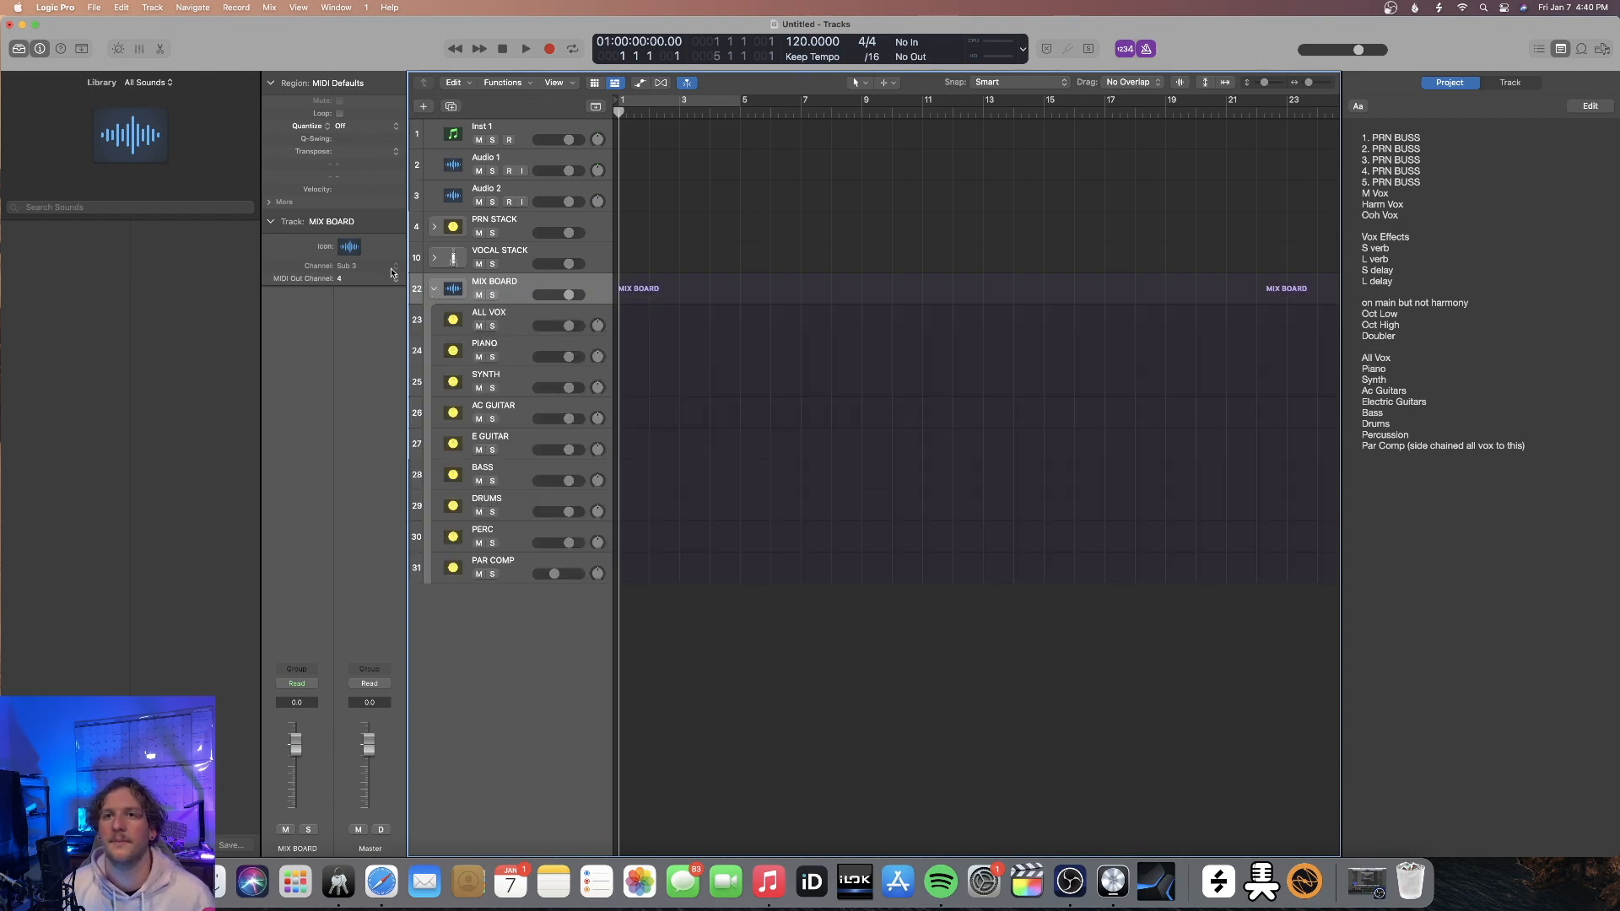
pyautogui.click(439, 355)
pyautogui.click(349, 245)
pyautogui.click(606, 165)
pyautogui.click(573, 165)
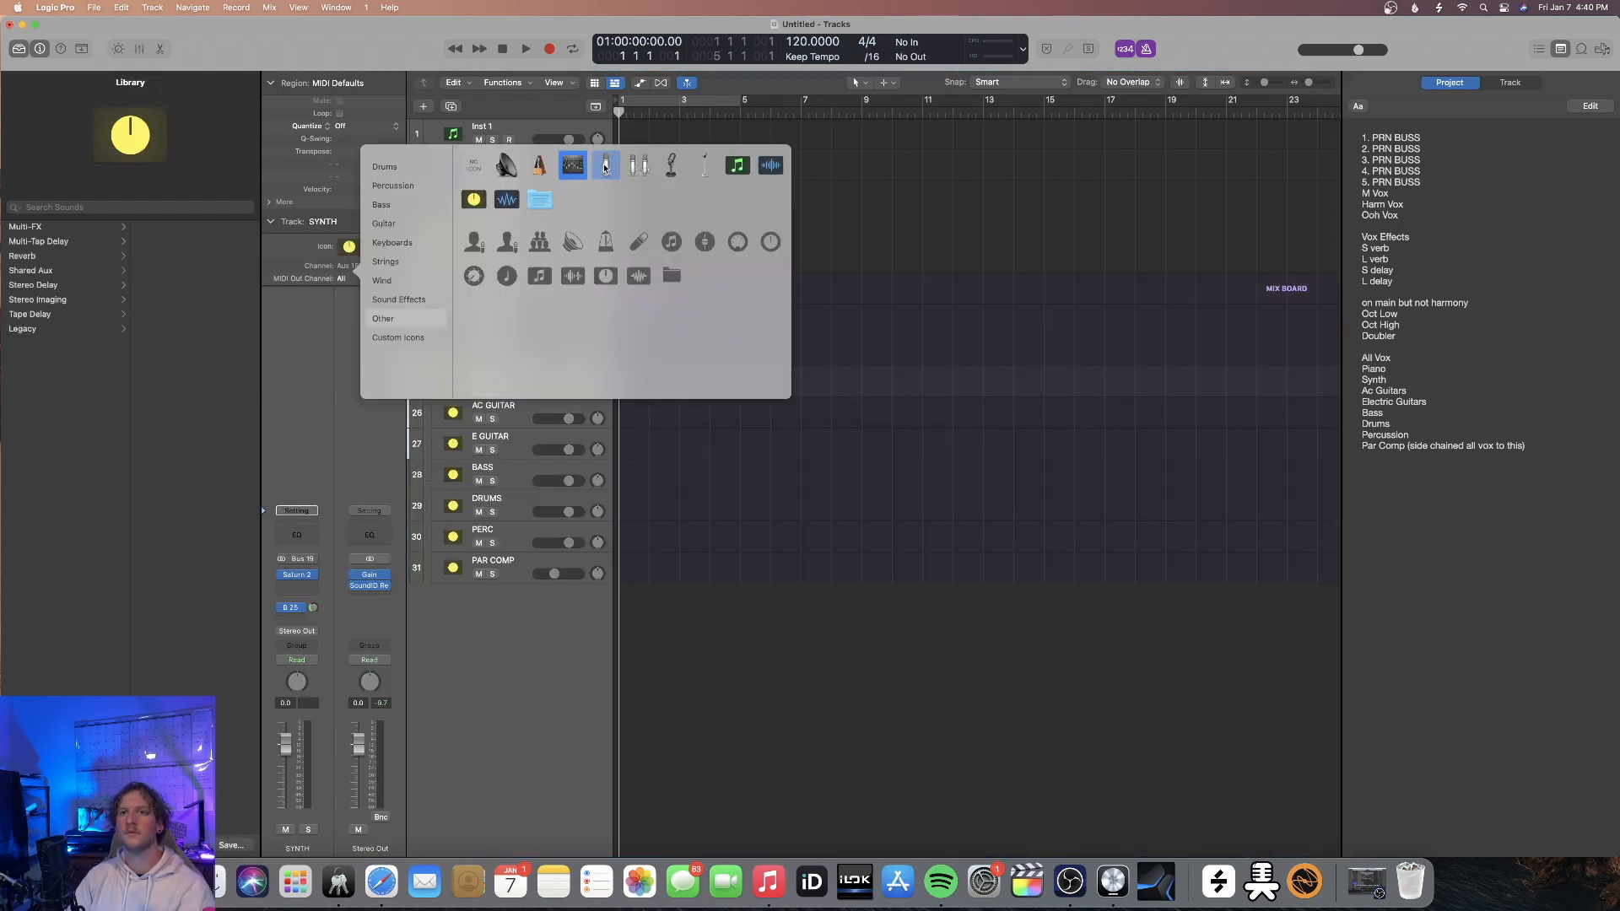
pyautogui.click(438, 416)
pyautogui.click(349, 246)
pyautogui.click(573, 165)
# Change the icons of the E GUITAR and BASS tracks to the mixing console
pyautogui.click(439, 446)
pyautogui.click(349, 246)
pyautogui.click(606, 166)
pyautogui.click(573, 165)
pyautogui.click(439, 478)
pyautogui.click(349, 247)
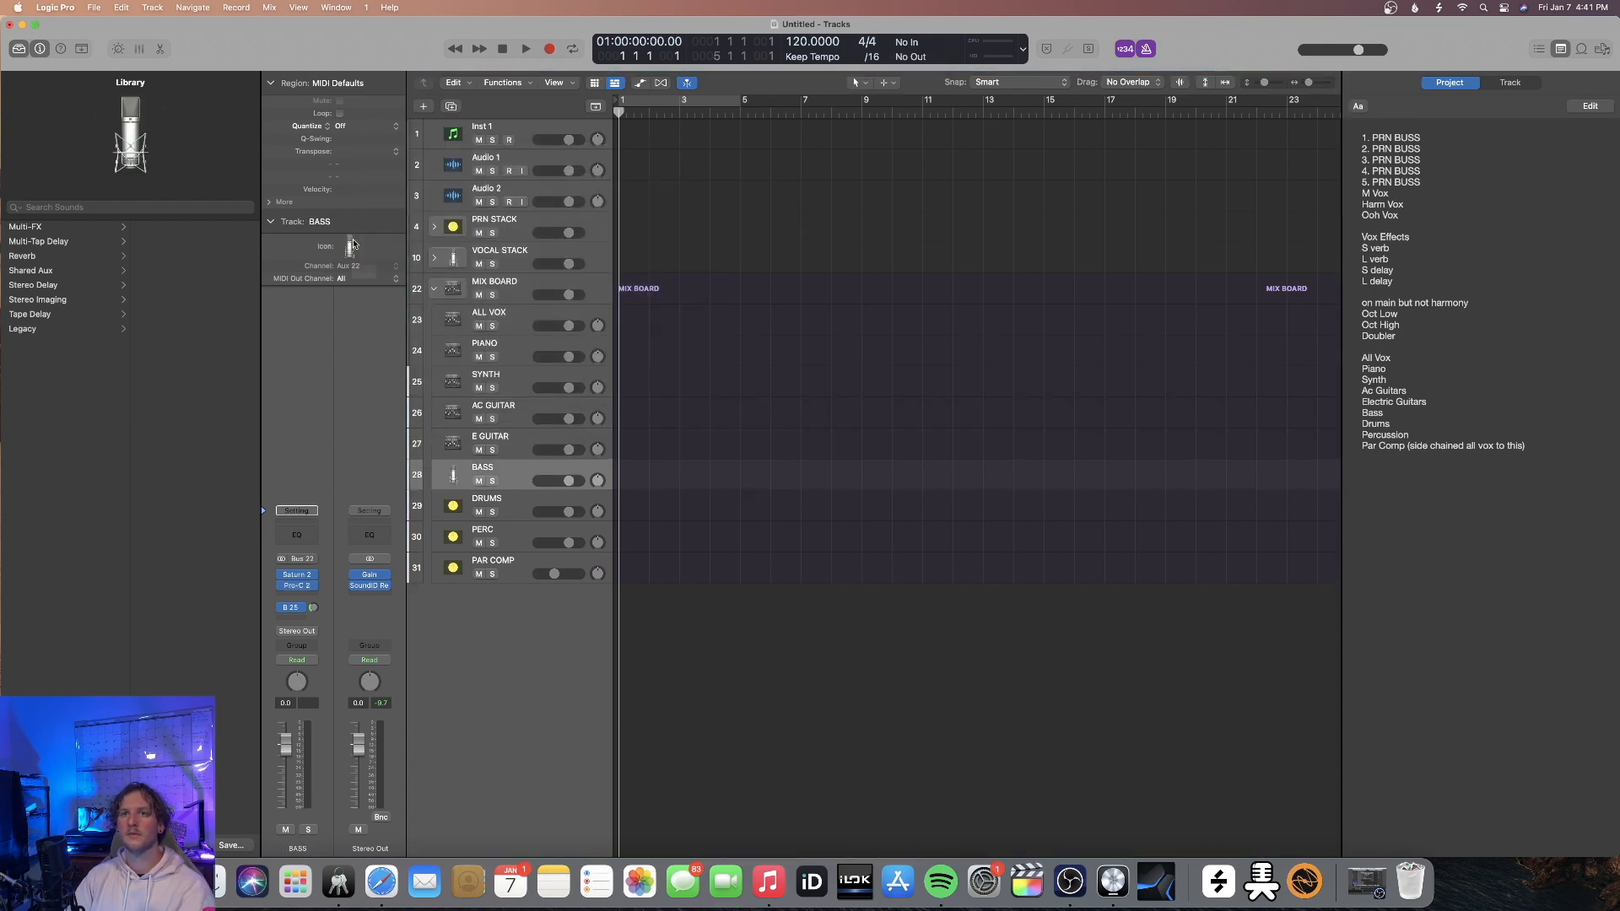
pyautogui.click(573, 165)
# Assign the mixing console icon to DRUMS, PERC and PAR COMP, and collapse the MIX BOARD stack
pyautogui.click(439, 509)
pyautogui.click(349, 247)
pyautogui.click(573, 165)
pyautogui.click(439, 540)
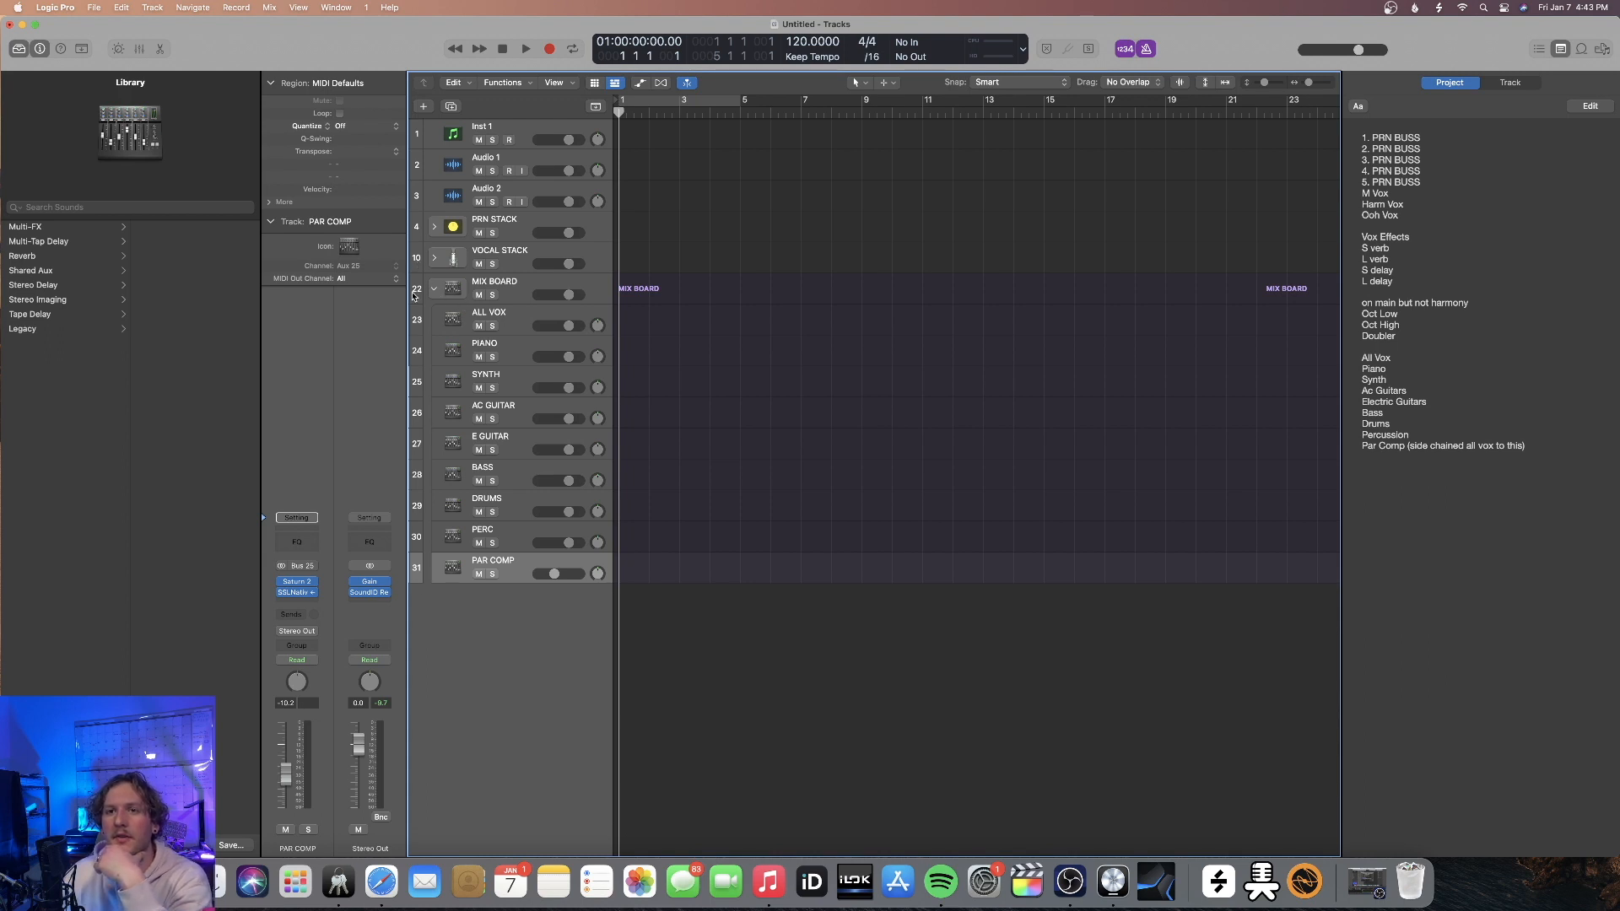
pyautogui.click(432, 290)
# Assign channel strip colors in the mixer: magenta for PRN STACK, yellow shades for the vocal tracks and red-orange for MIX BOARD
pyautogui.press('x')
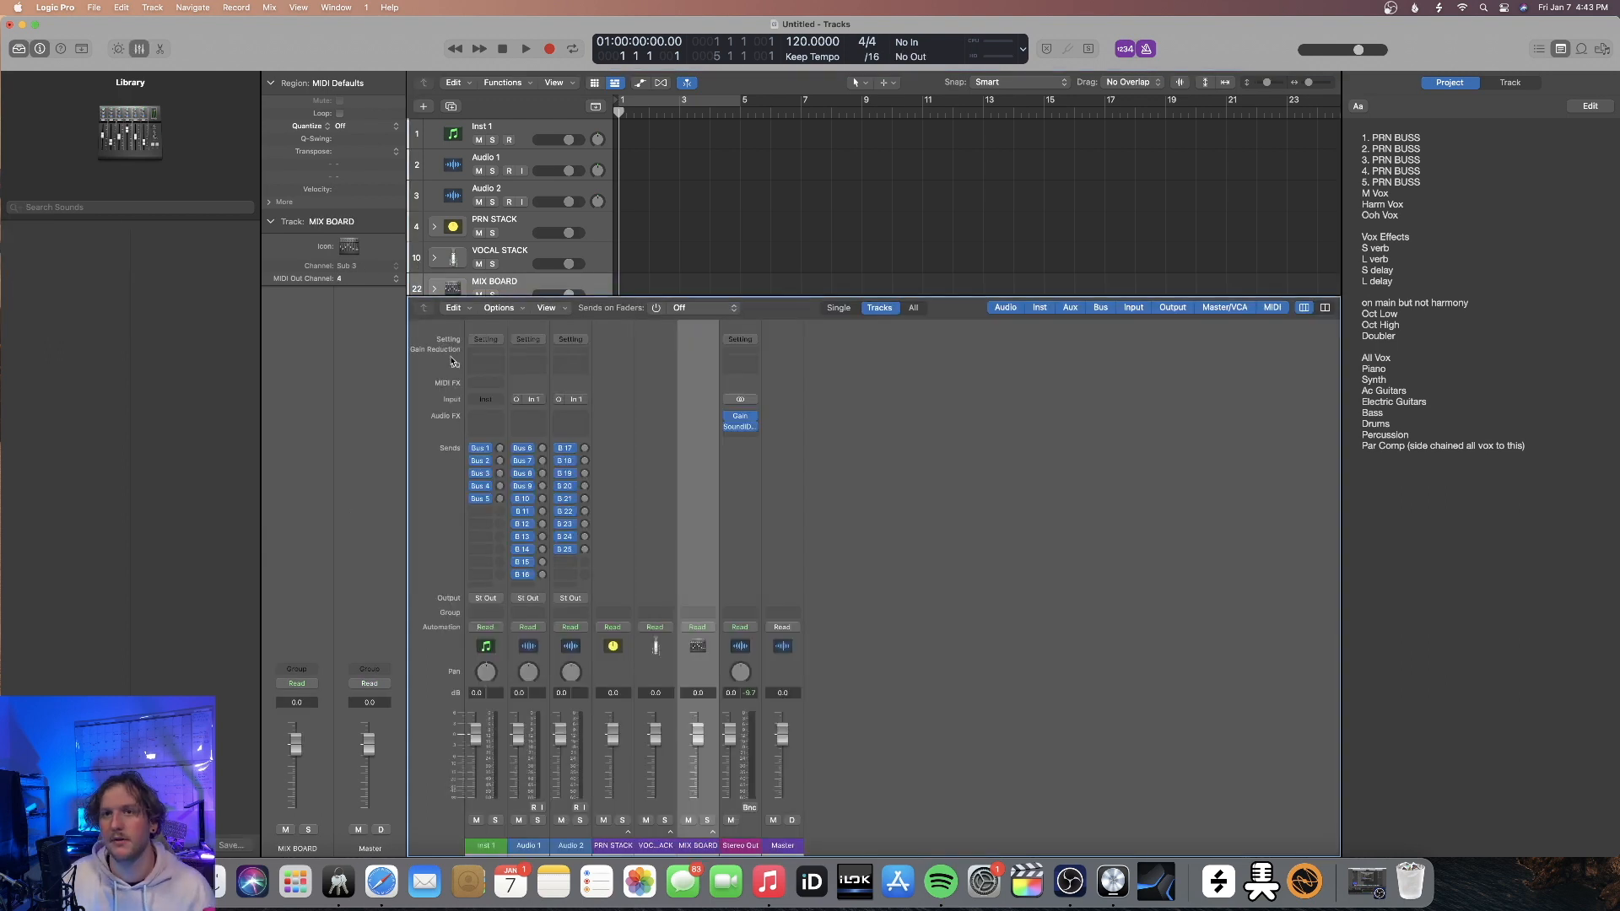
pyautogui.click(757, 781)
pyautogui.rightClick(757, 781)
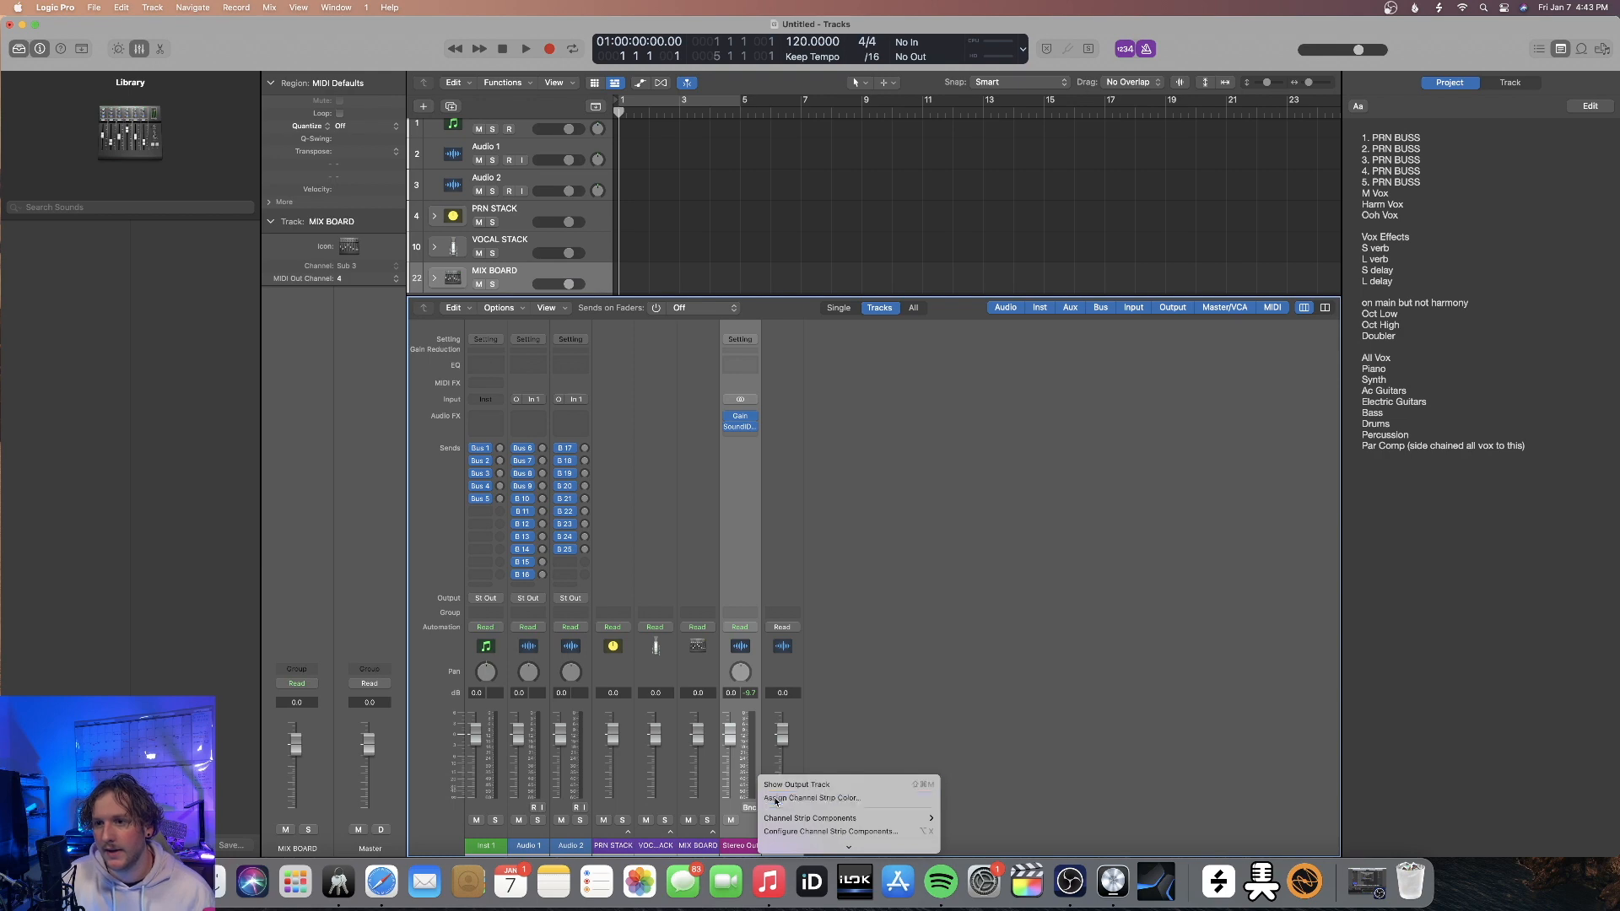
pyautogui.click(773, 799)
pyautogui.click(713, 834)
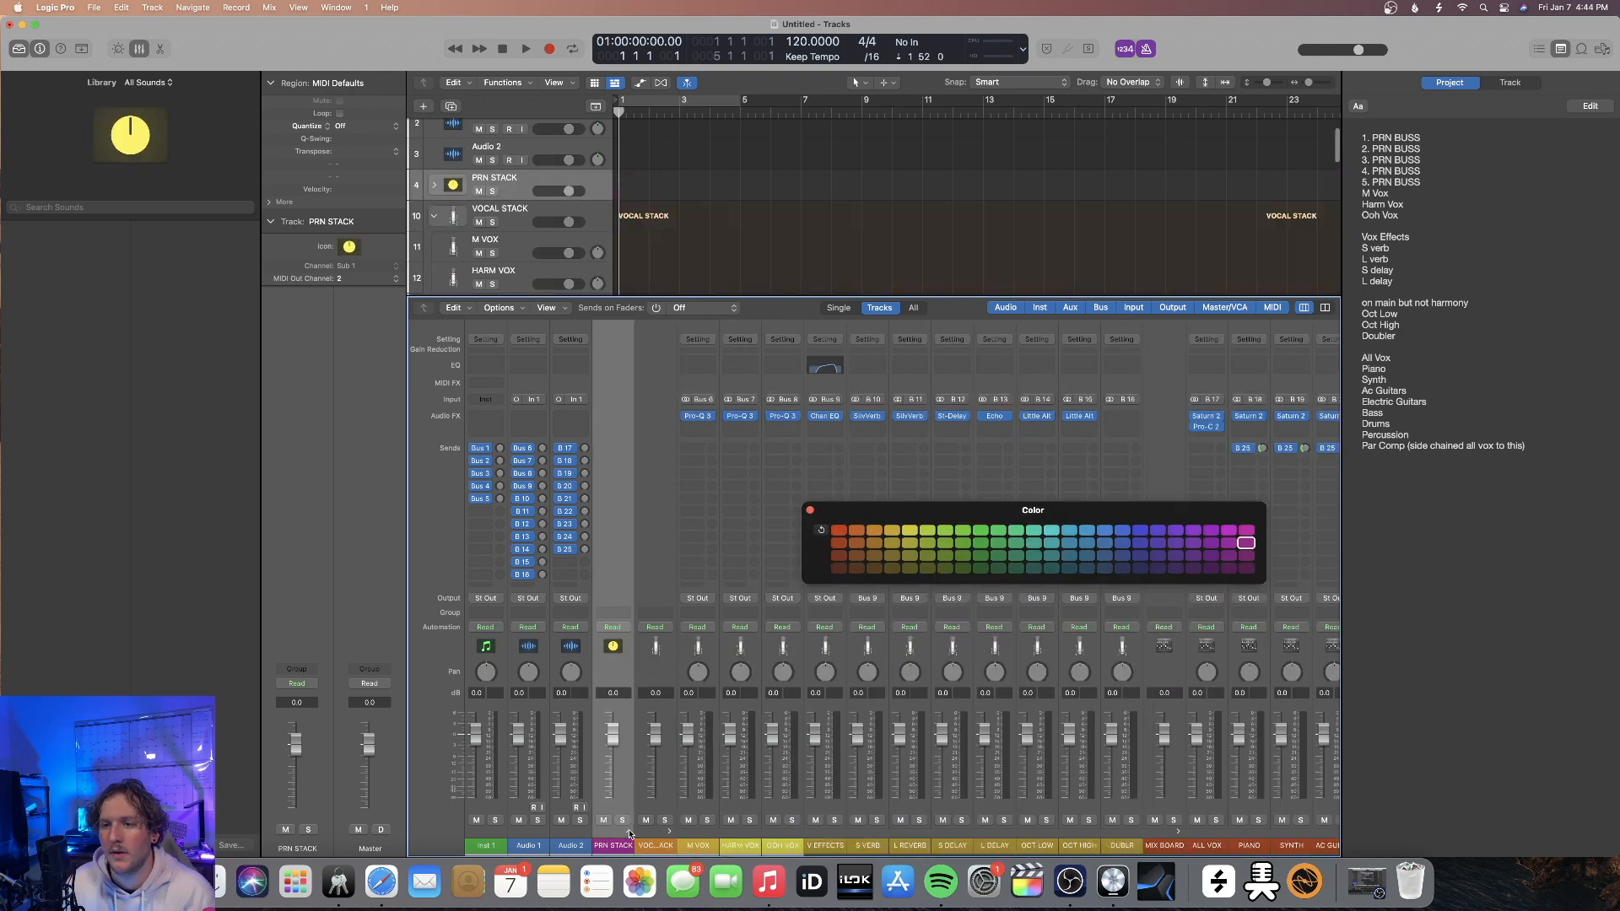
# Color the VOCAL STACK channel strip golden yellow, then collapse the vocal and MIX BOARD stacks and close the color palette
pyautogui.click(662, 847)
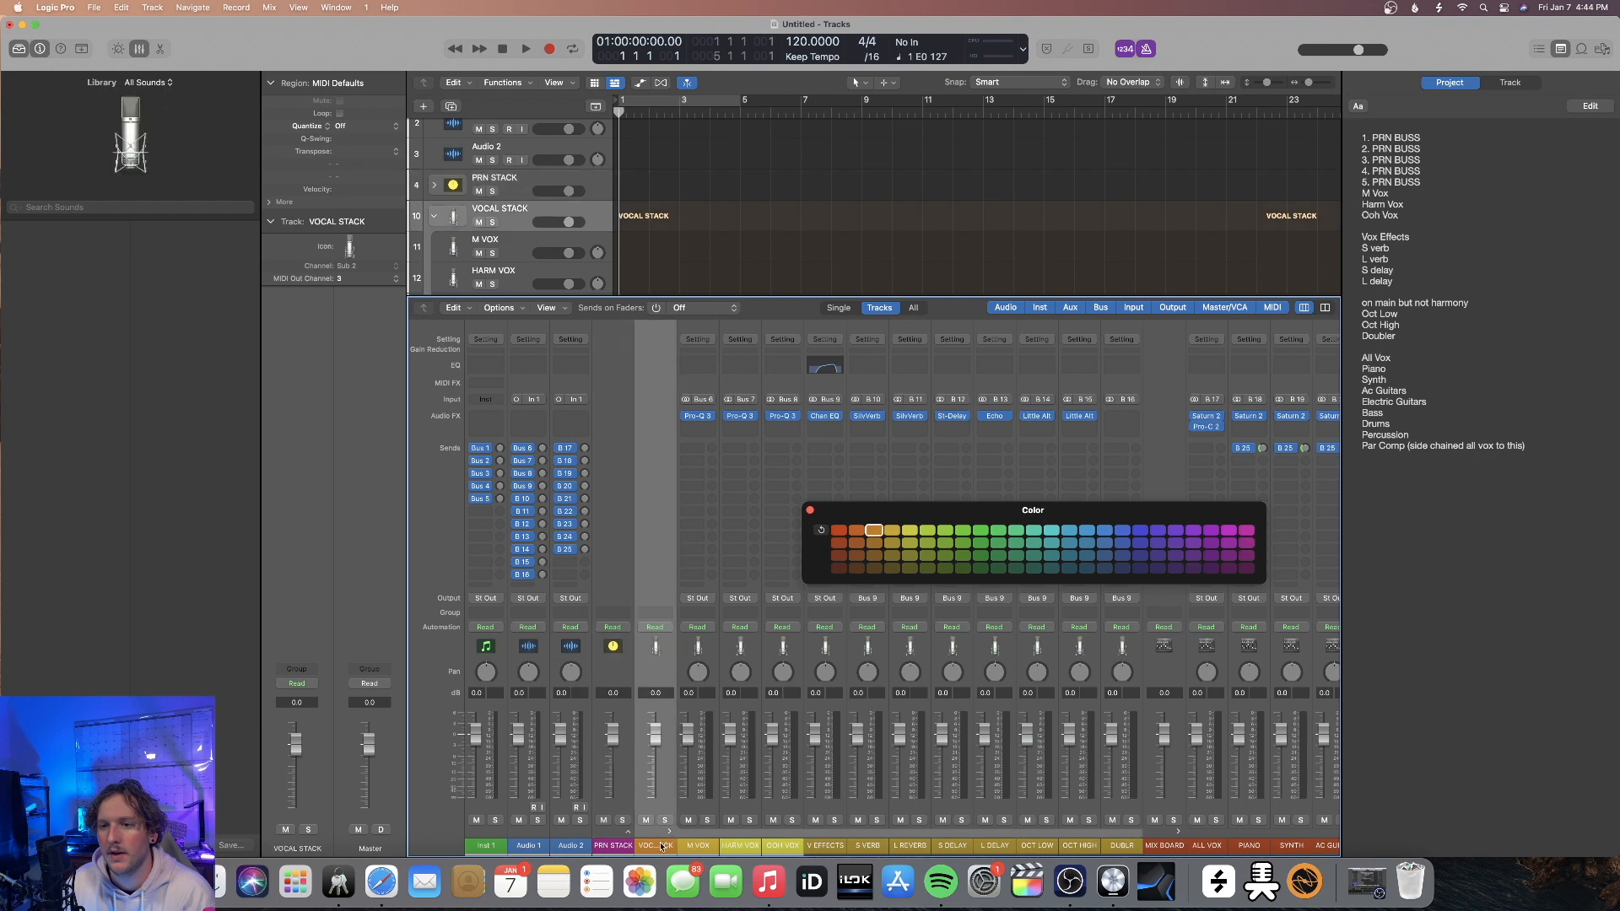
pyautogui.click(892, 530)
pyautogui.click(672, 831)
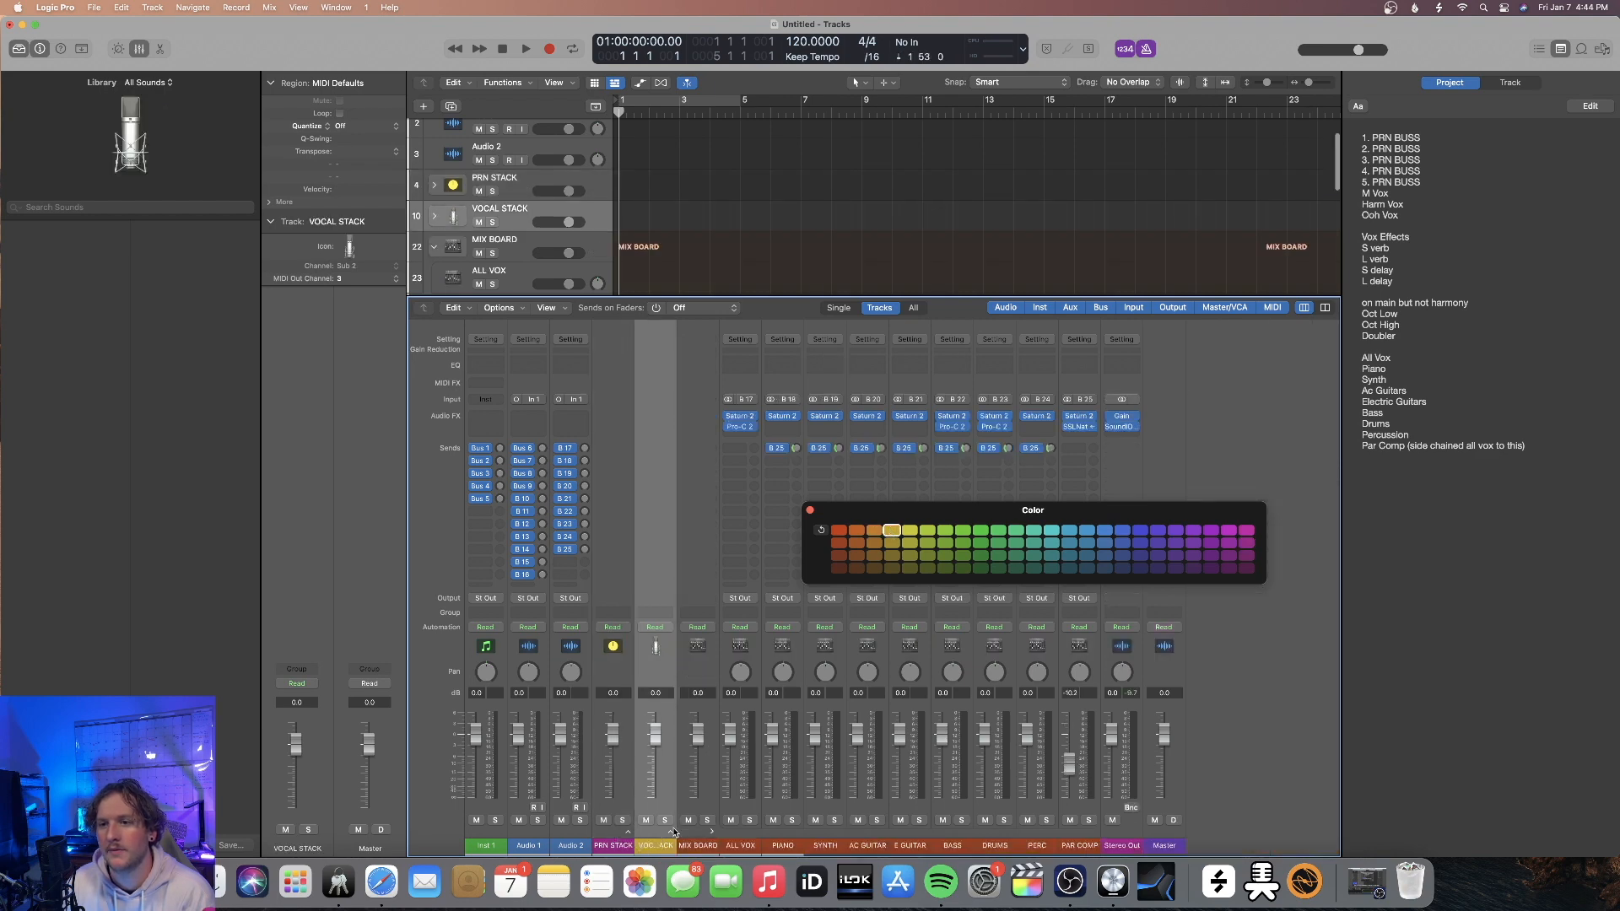
pyautogui.click(711, 832)
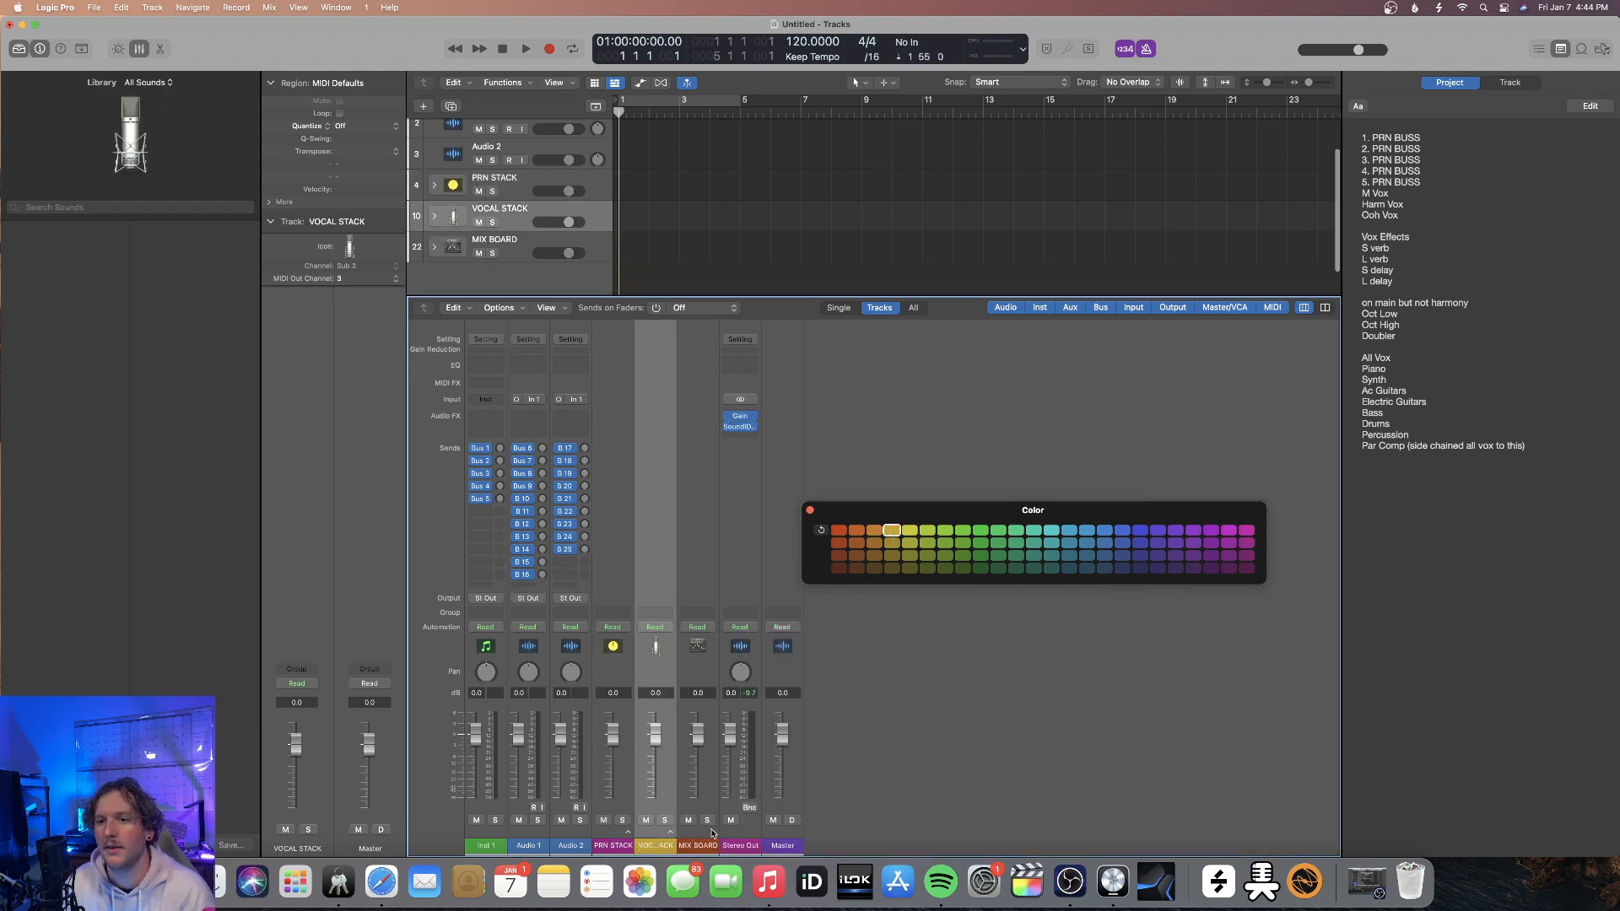
pyautogui.click(811, 512)
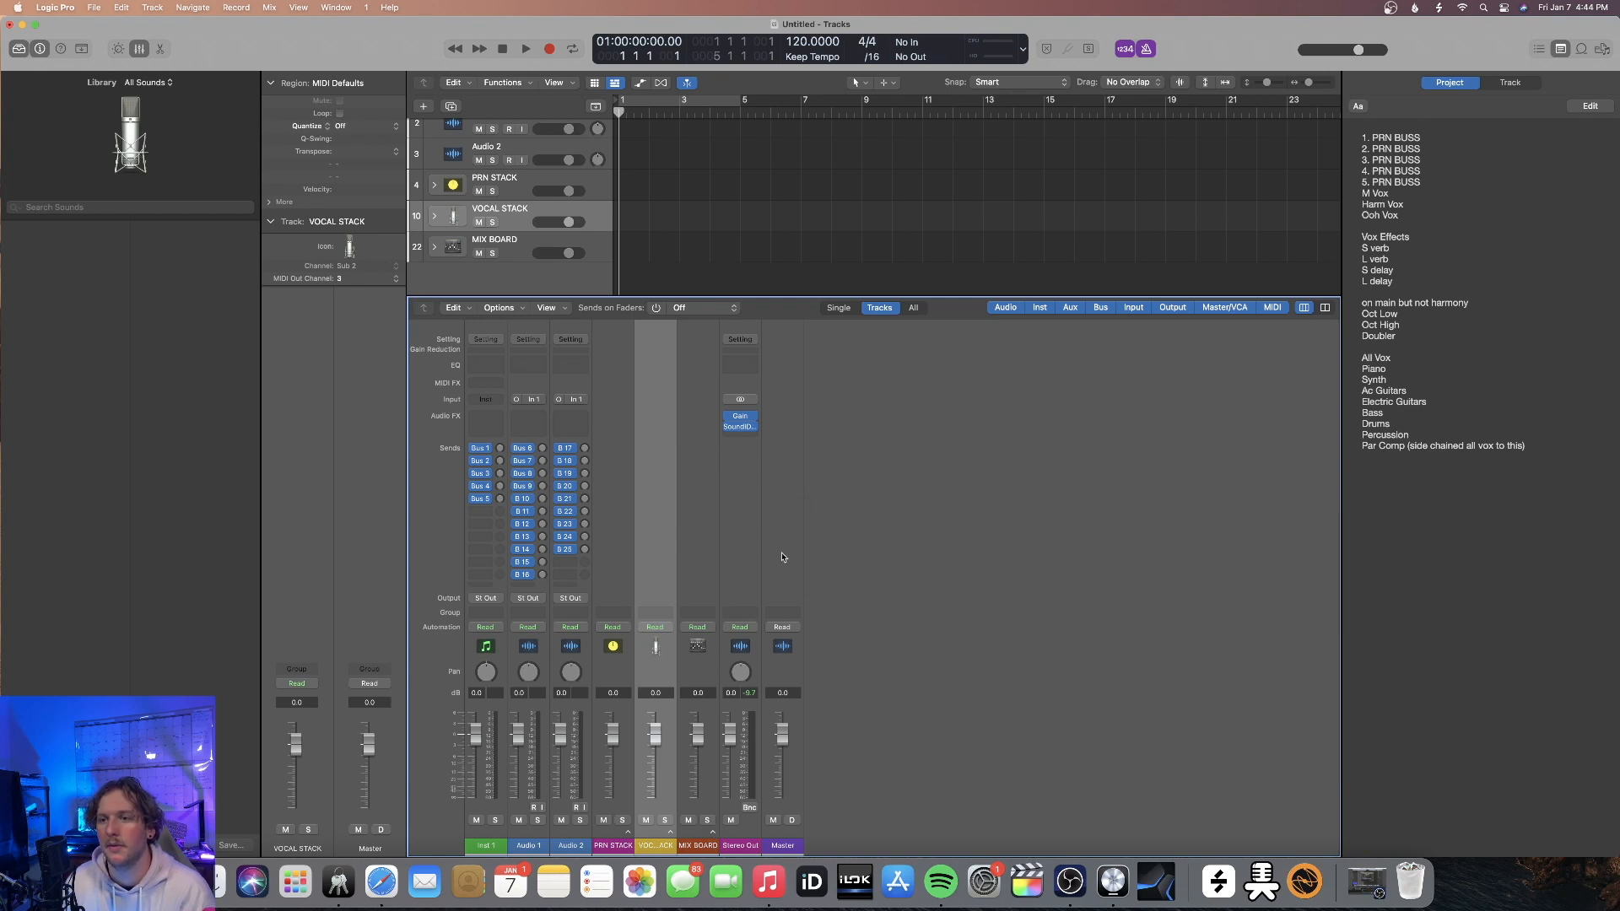
pyautogui.press('x')
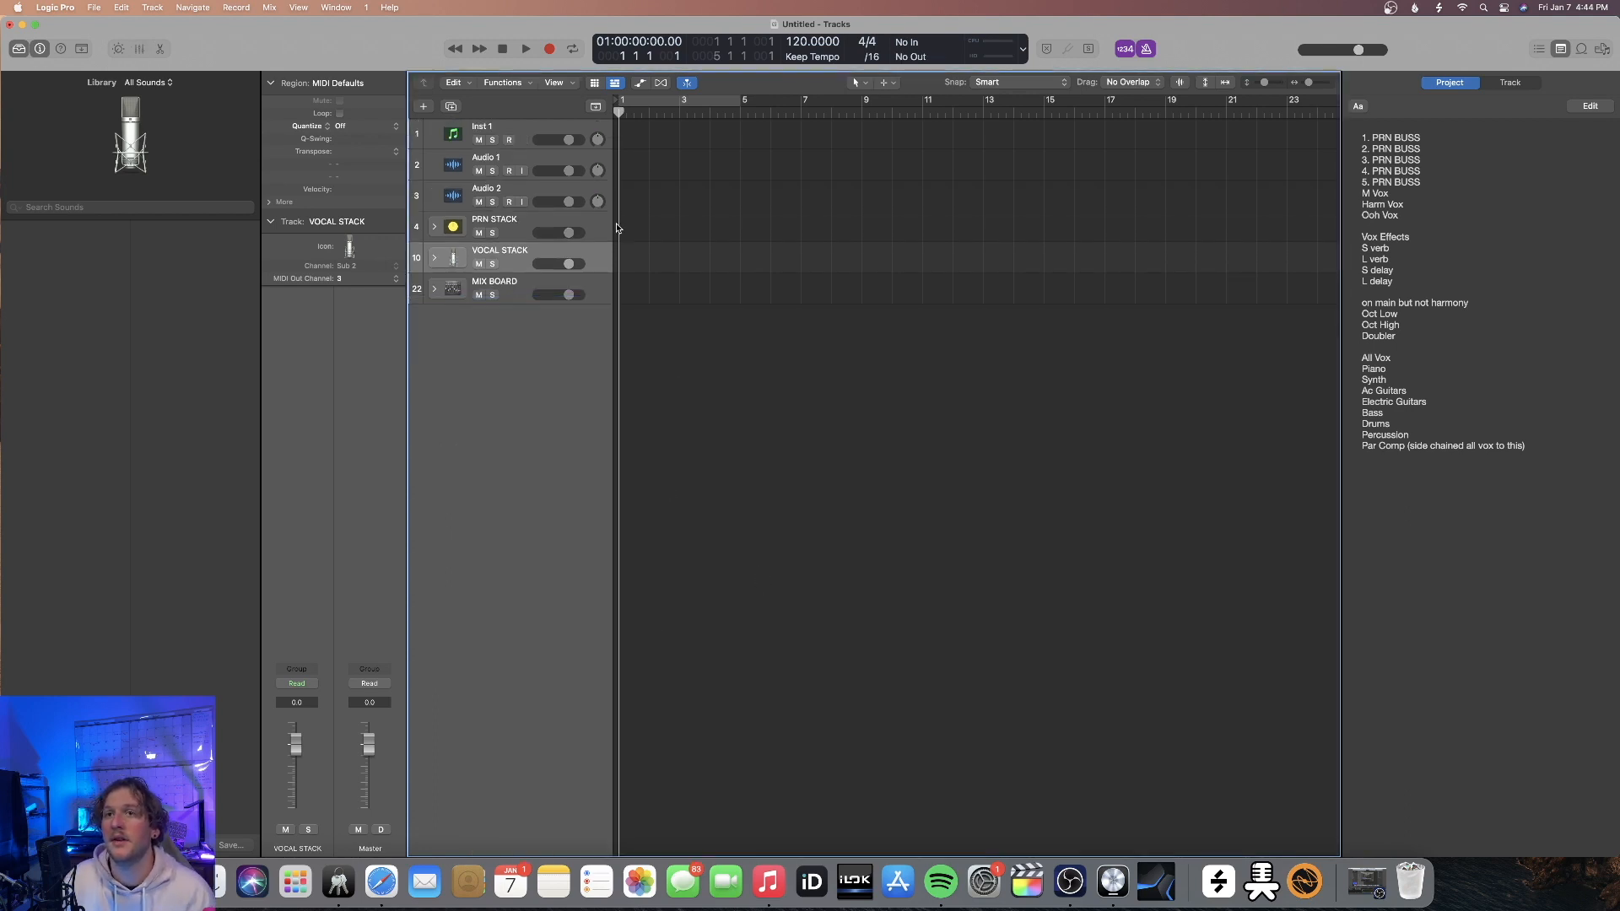
pyautogui.click(641, 85)
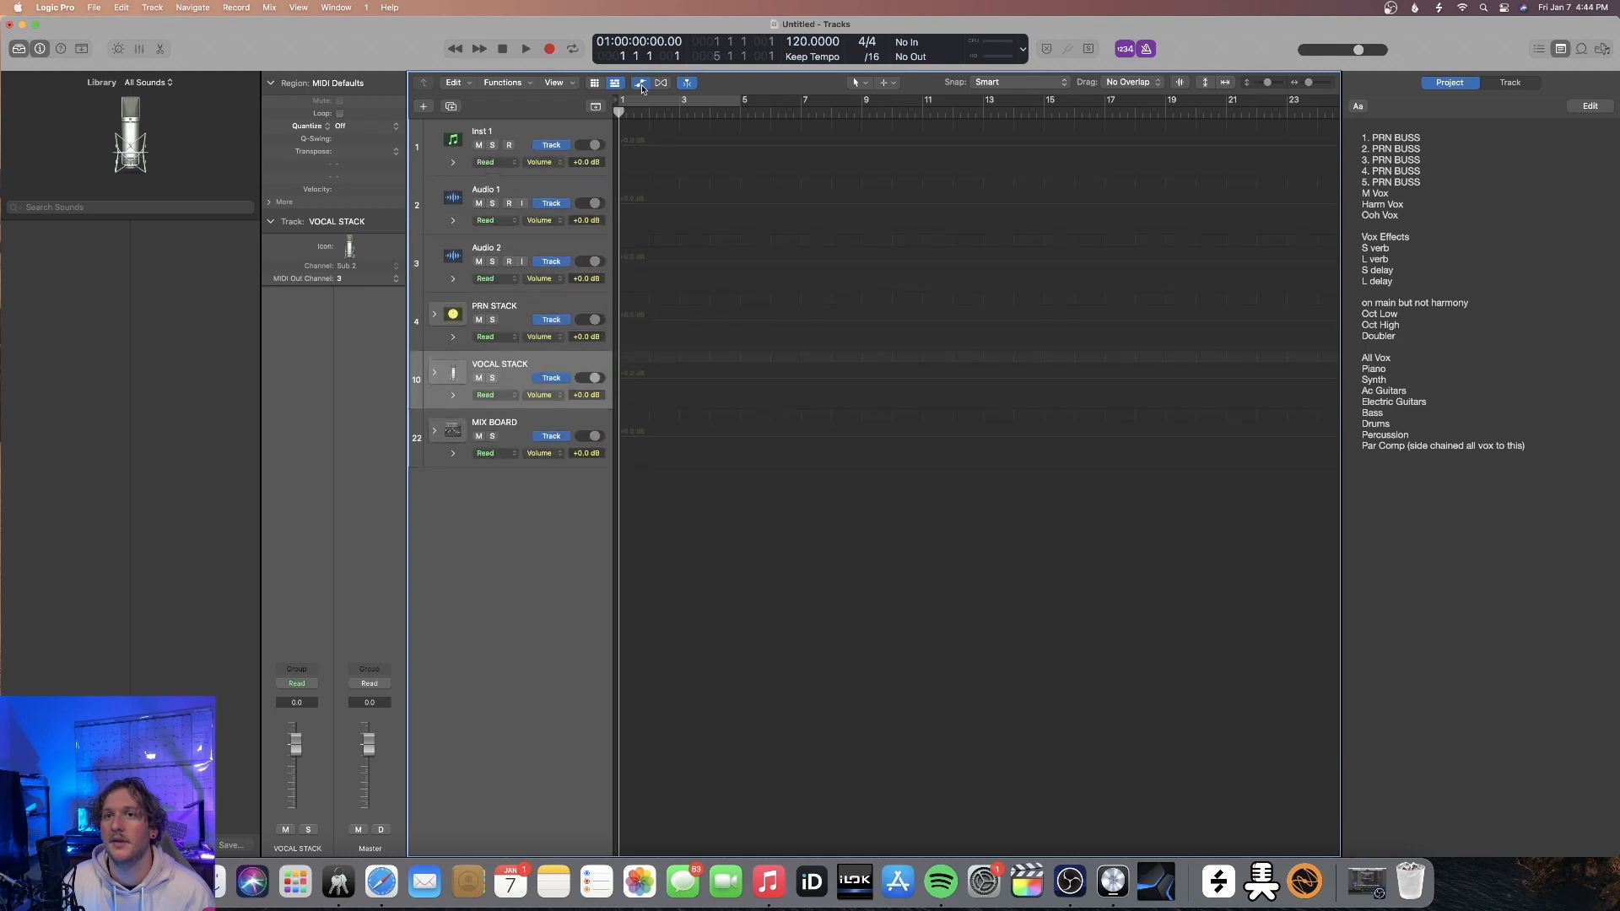
pyautogui.click(641, 85)
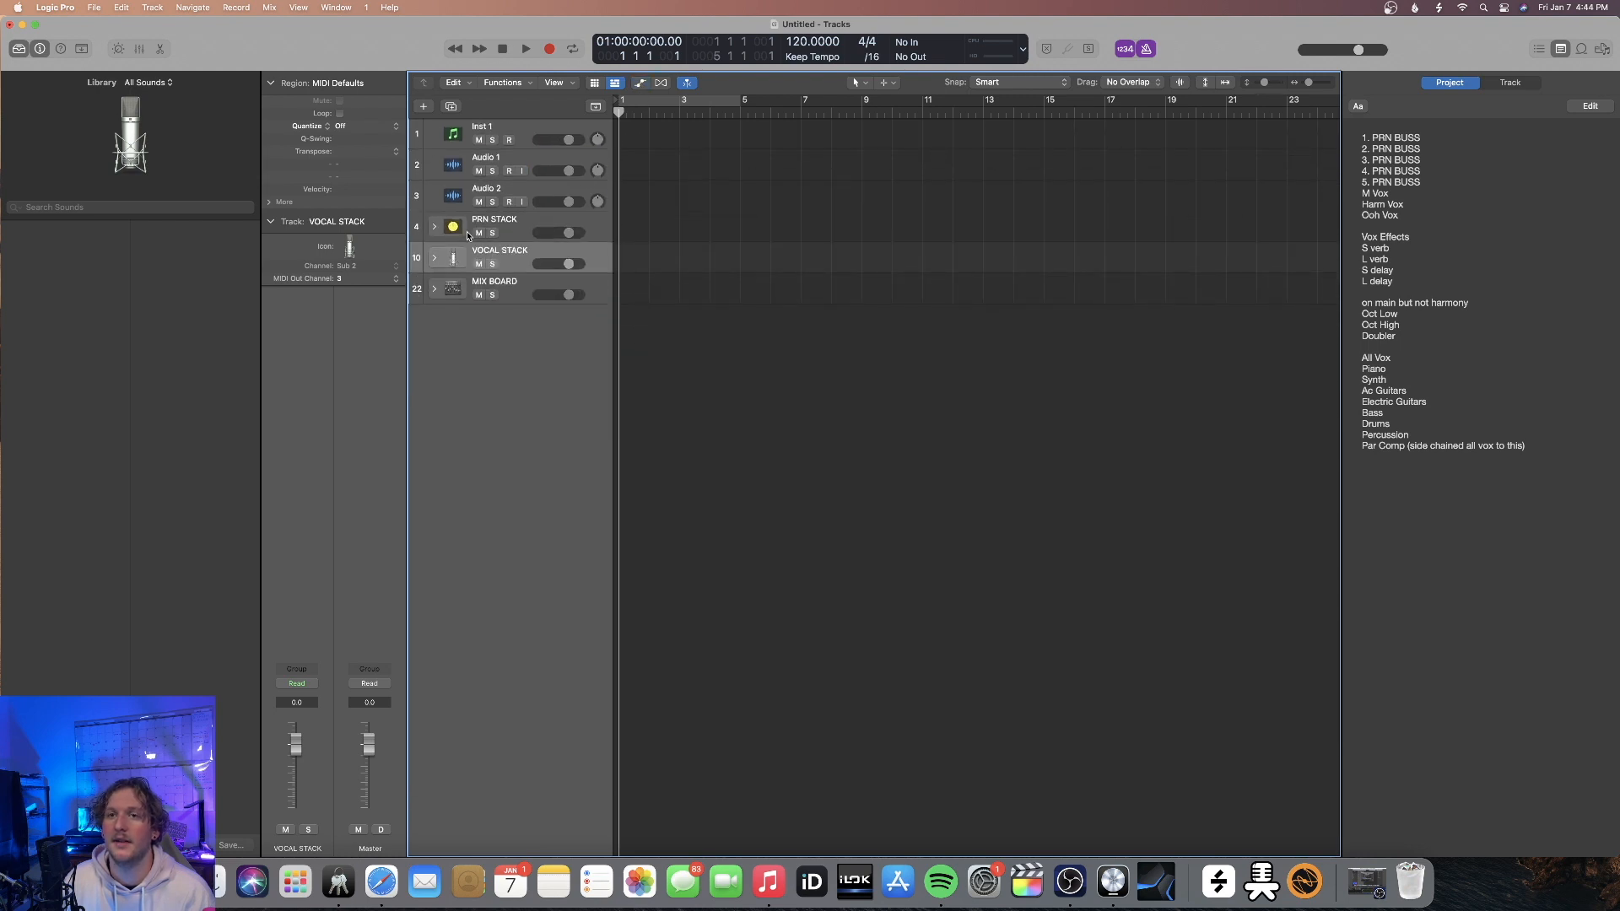
# Route the outputs of M VOX, HARM VOX, OOH VOX and V EFFECTS to Bus 17, the ALL VOX bus
pyautogui.click(435, 227)
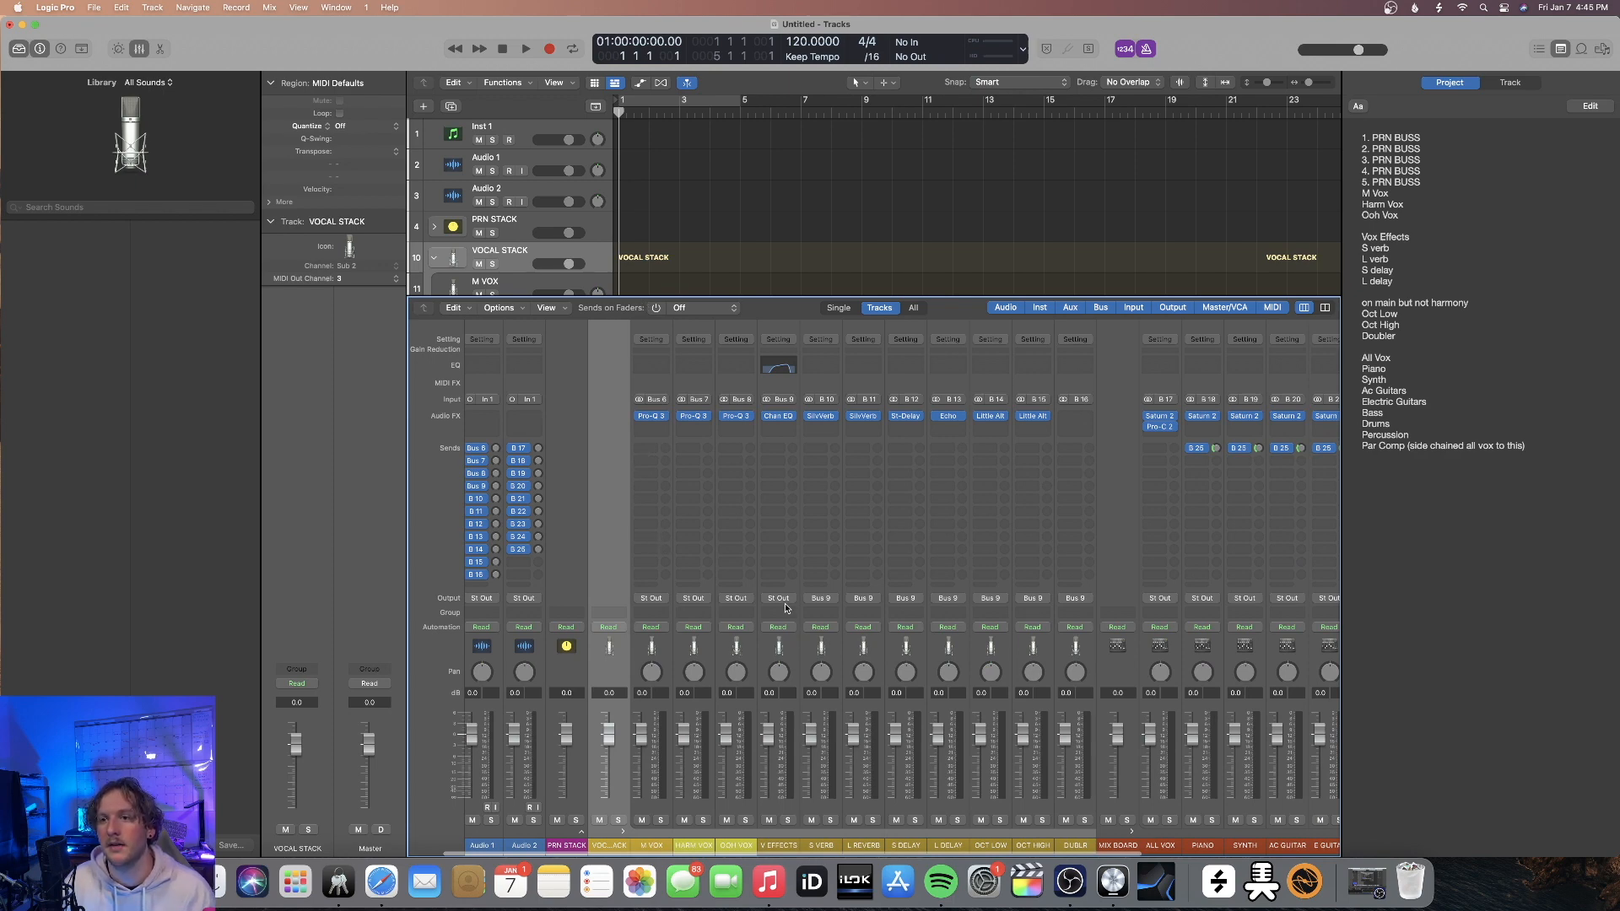
pyautogui.click(664, 601)
pyautogui.click(675, 770)
pyautogui.click(666, 798)
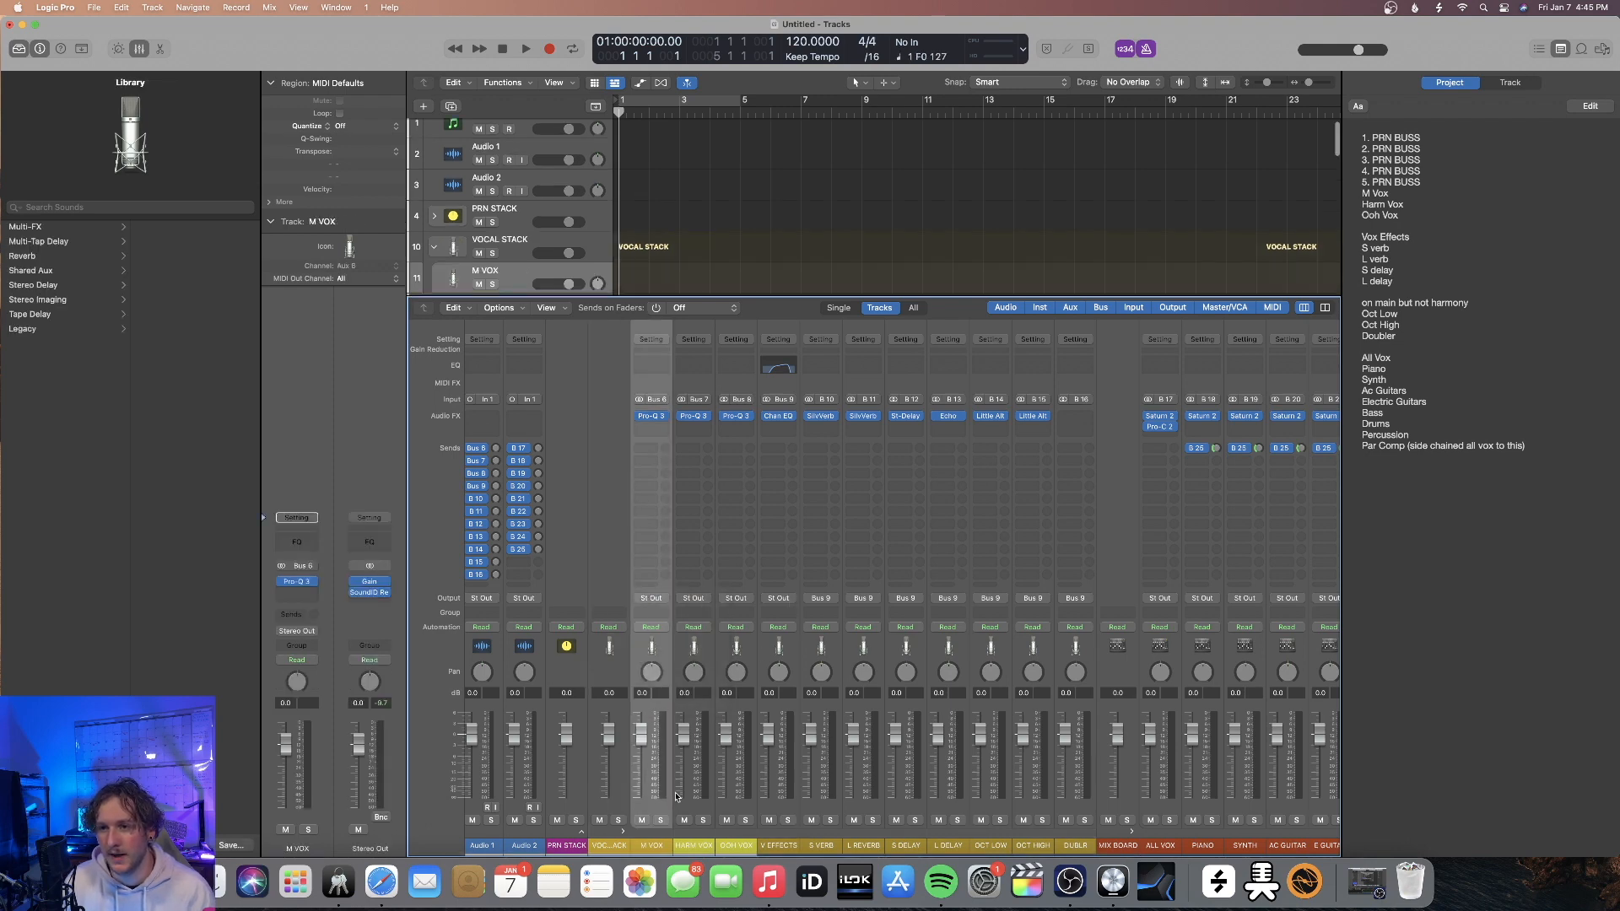
pyautogui.keyDown('shift'); pyautogui.click(778, 794); pyautogui.keyUp('shift')
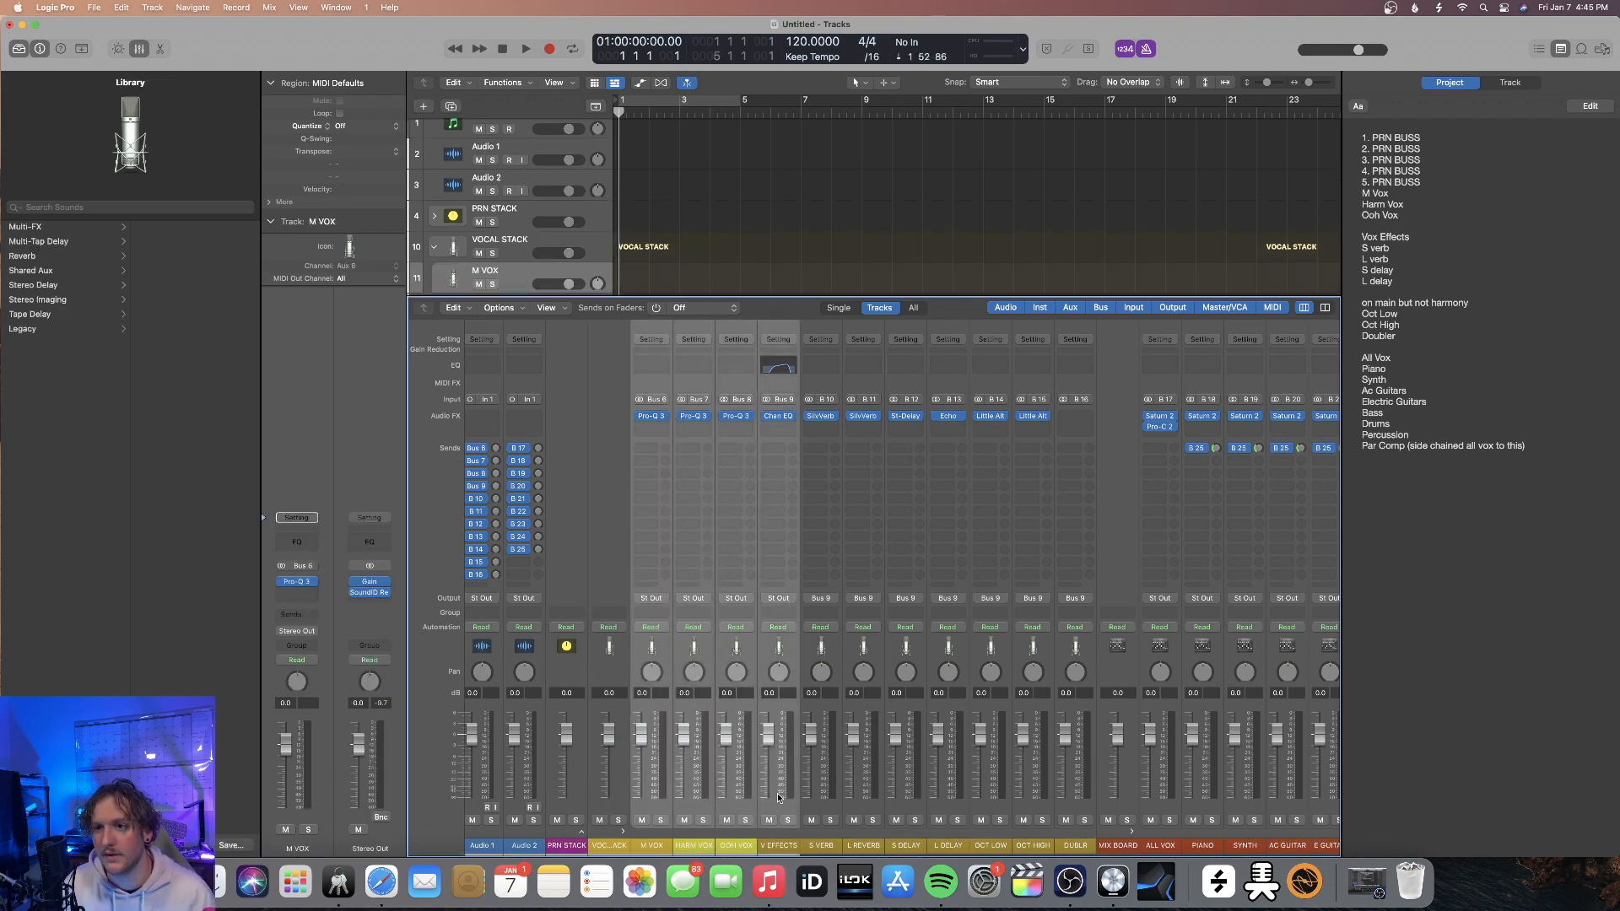
pyautogui.click(747, 599)
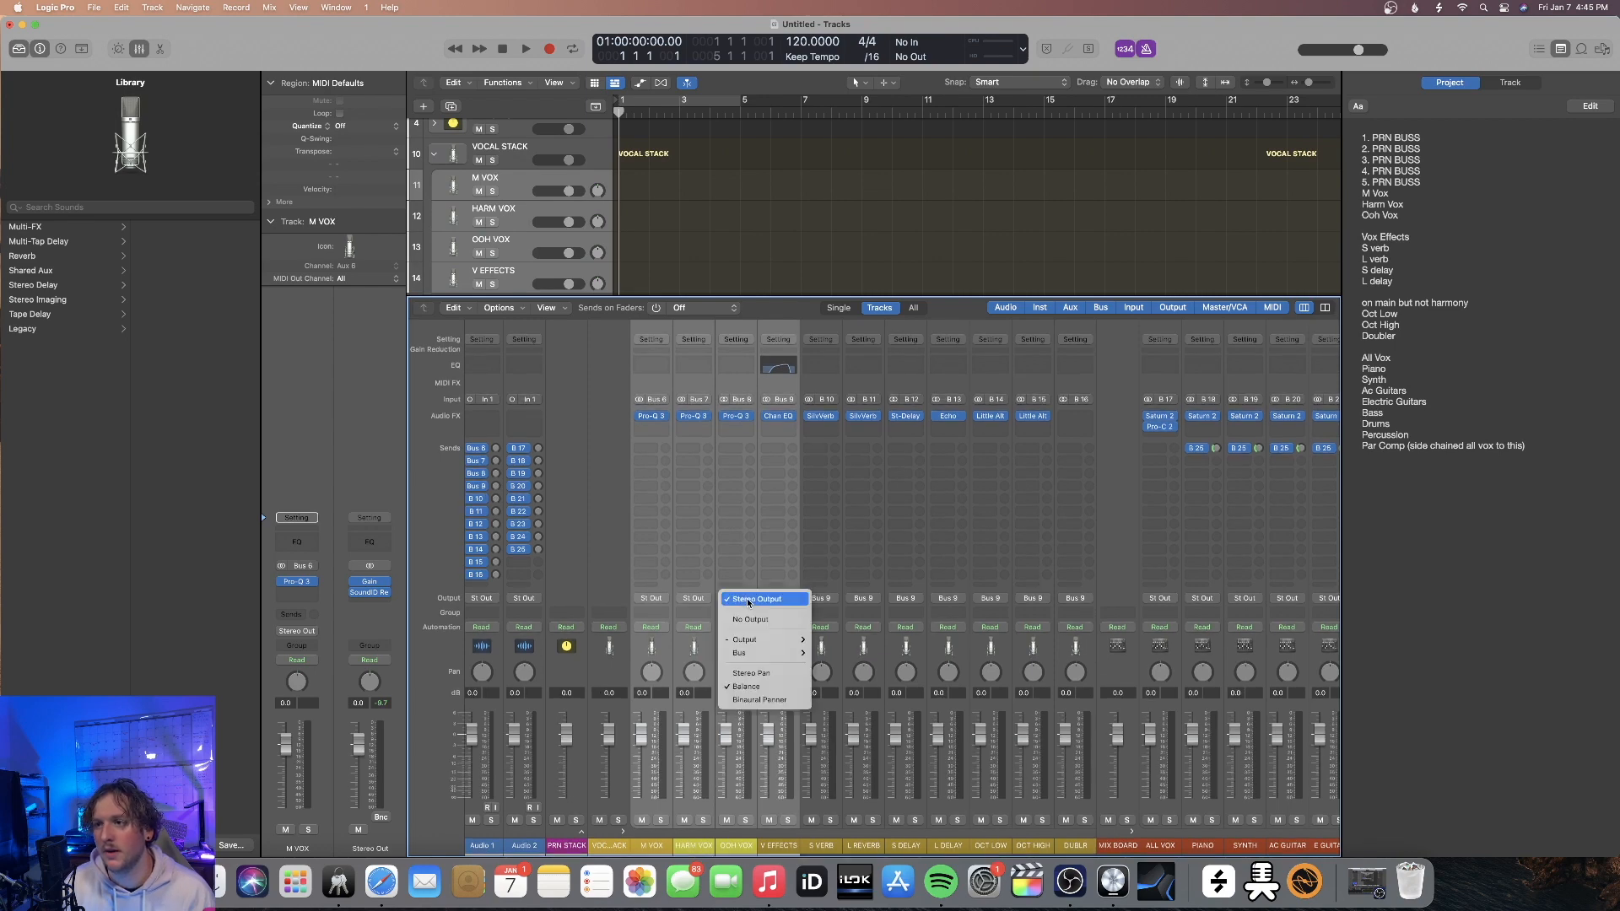
pyautogui.moveTo(759, 653)
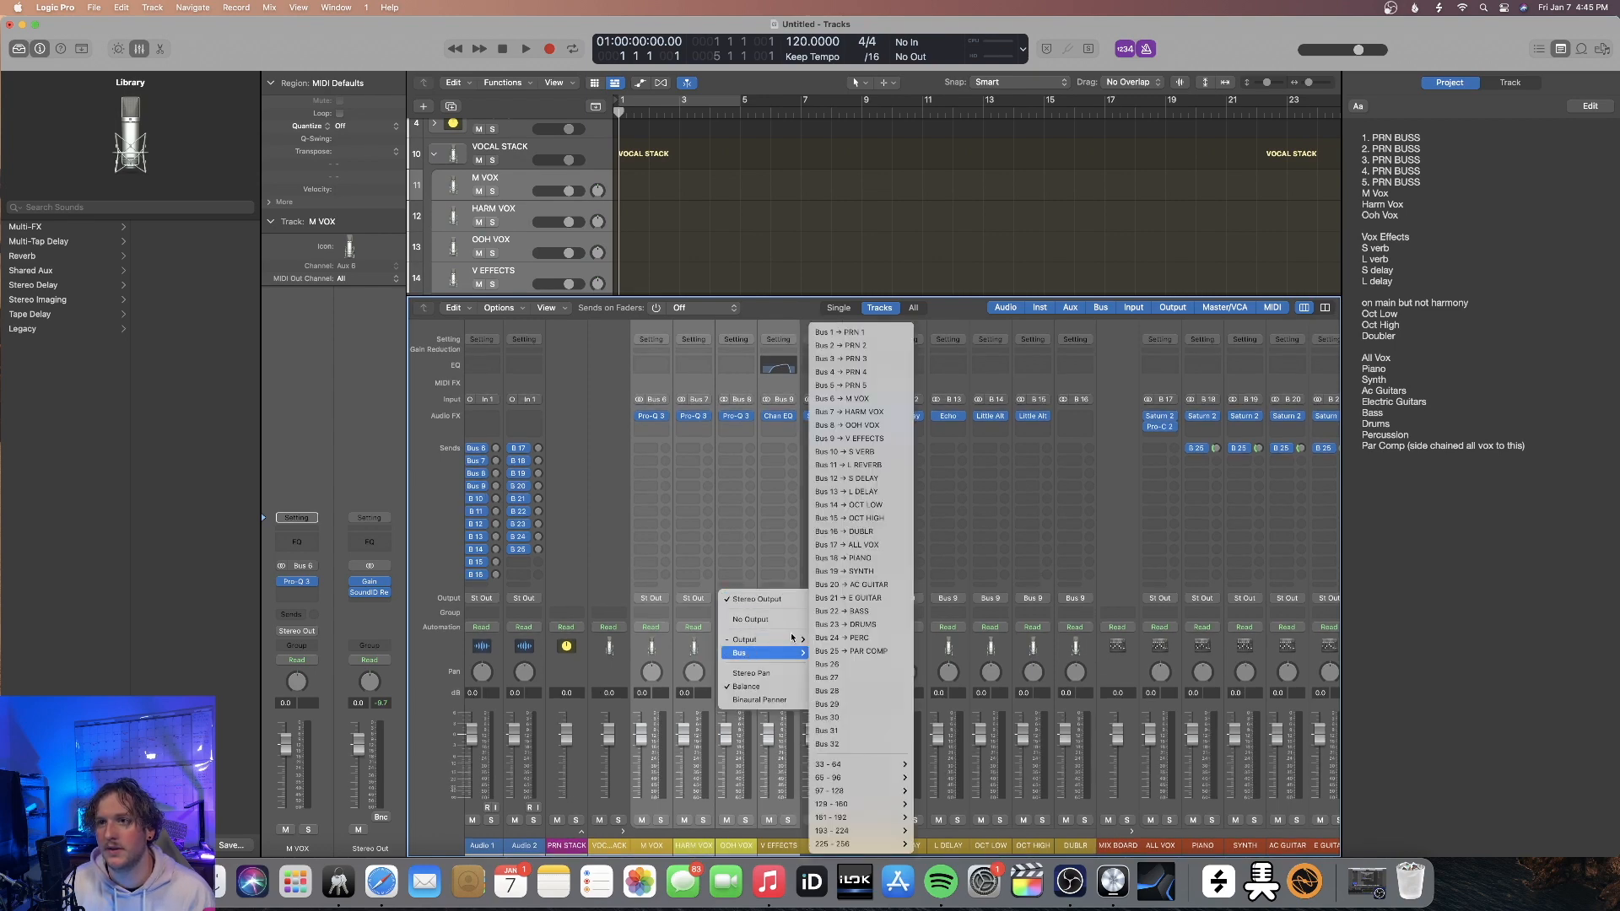
pyautogui.click(862, 548)
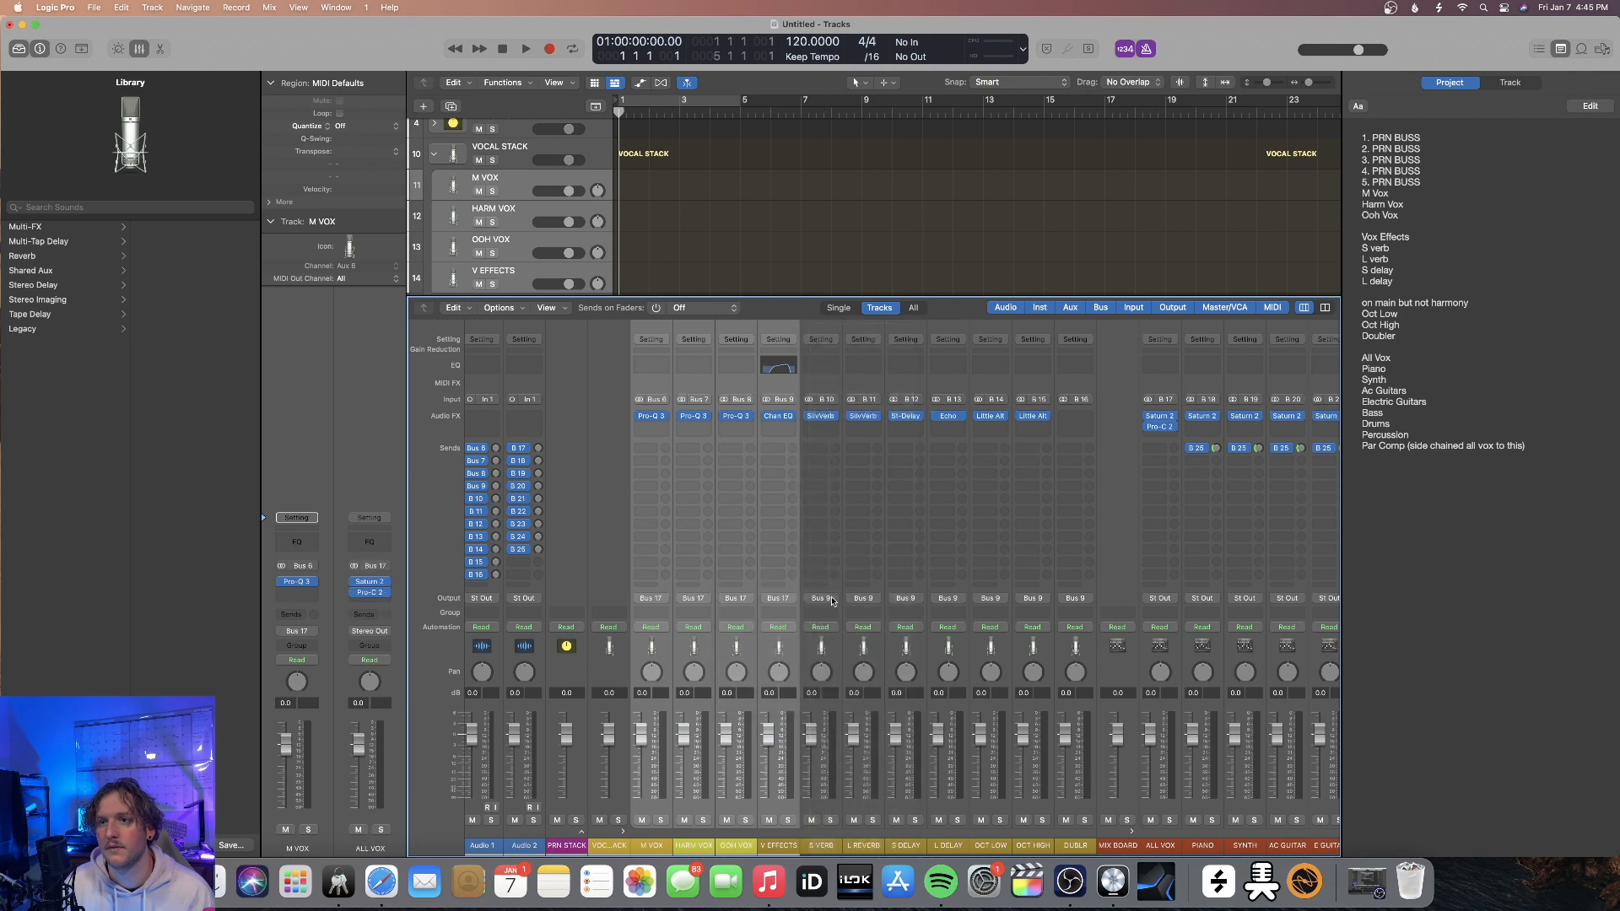
pyautogui.click(797, 654)
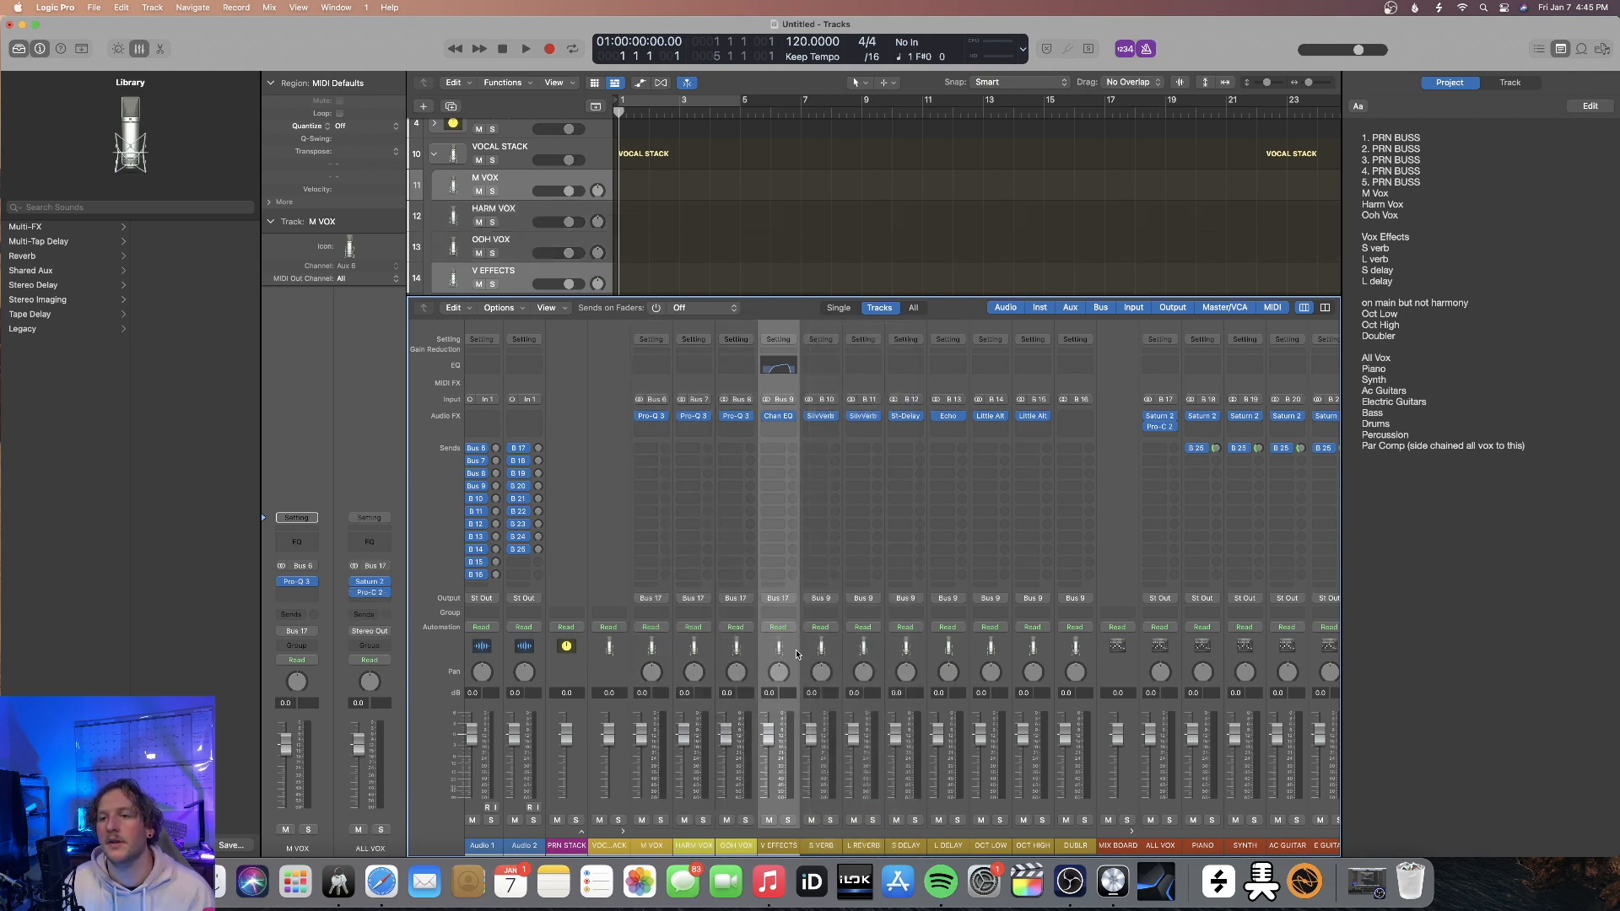
# Switch the pan mode of all channels from ALL VOX through PAR COMP to Stereo Pan
pyautogui.hscroll(5, 885, 664)
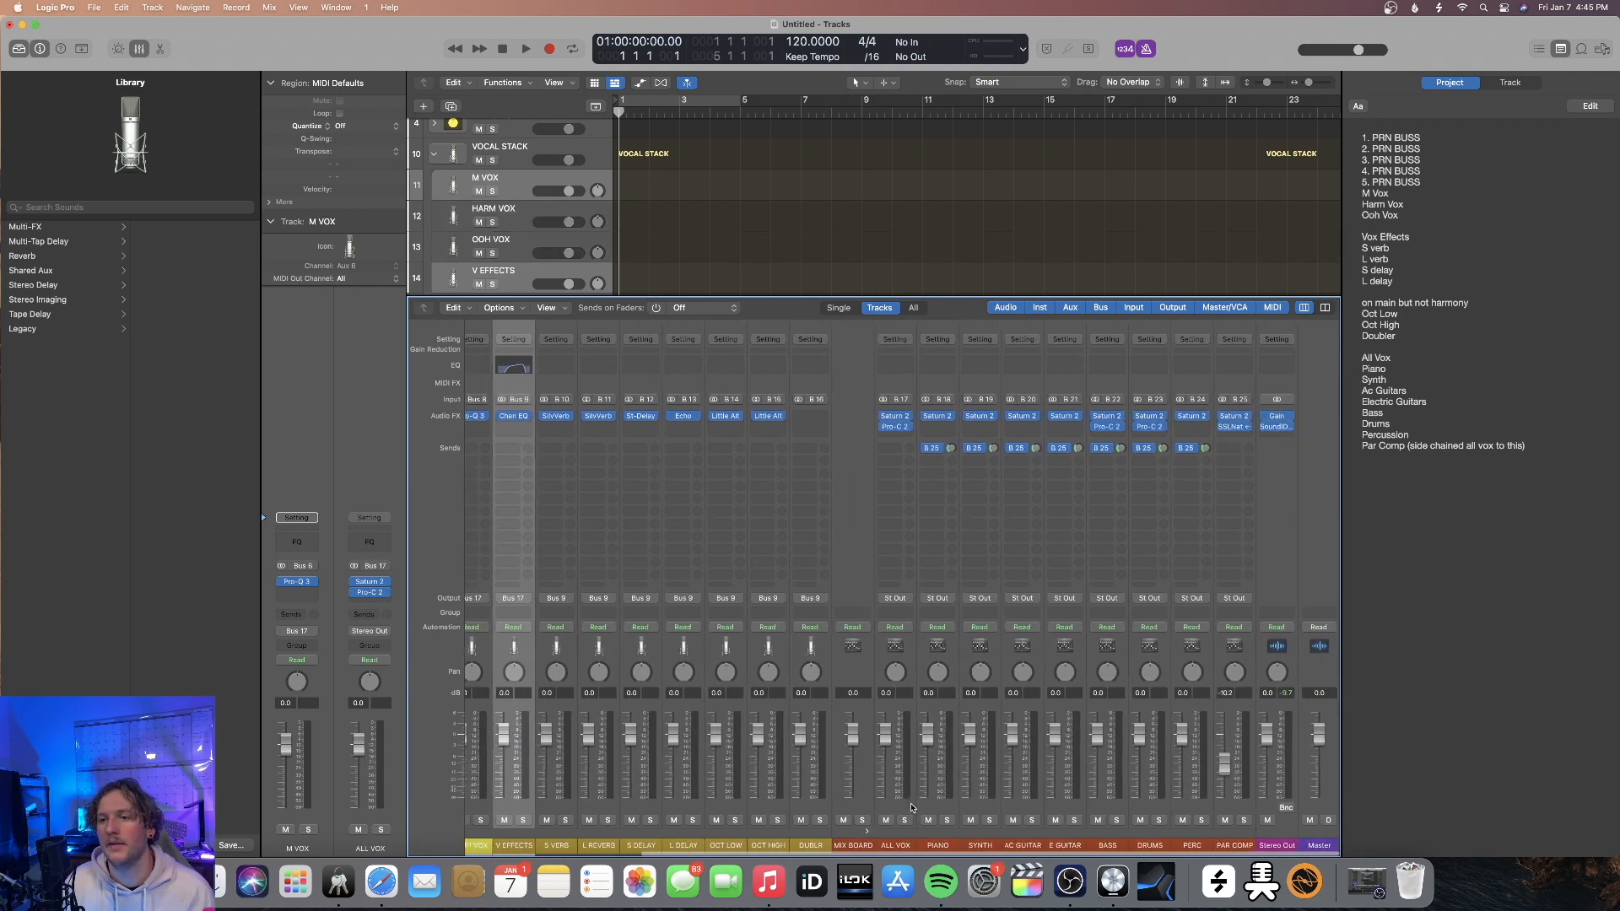
pyautogui.click(909, 800)
pyautogui.keyDown('shift'); pyautogui.click(1251, 803); pyautogui.keyUp('shift')
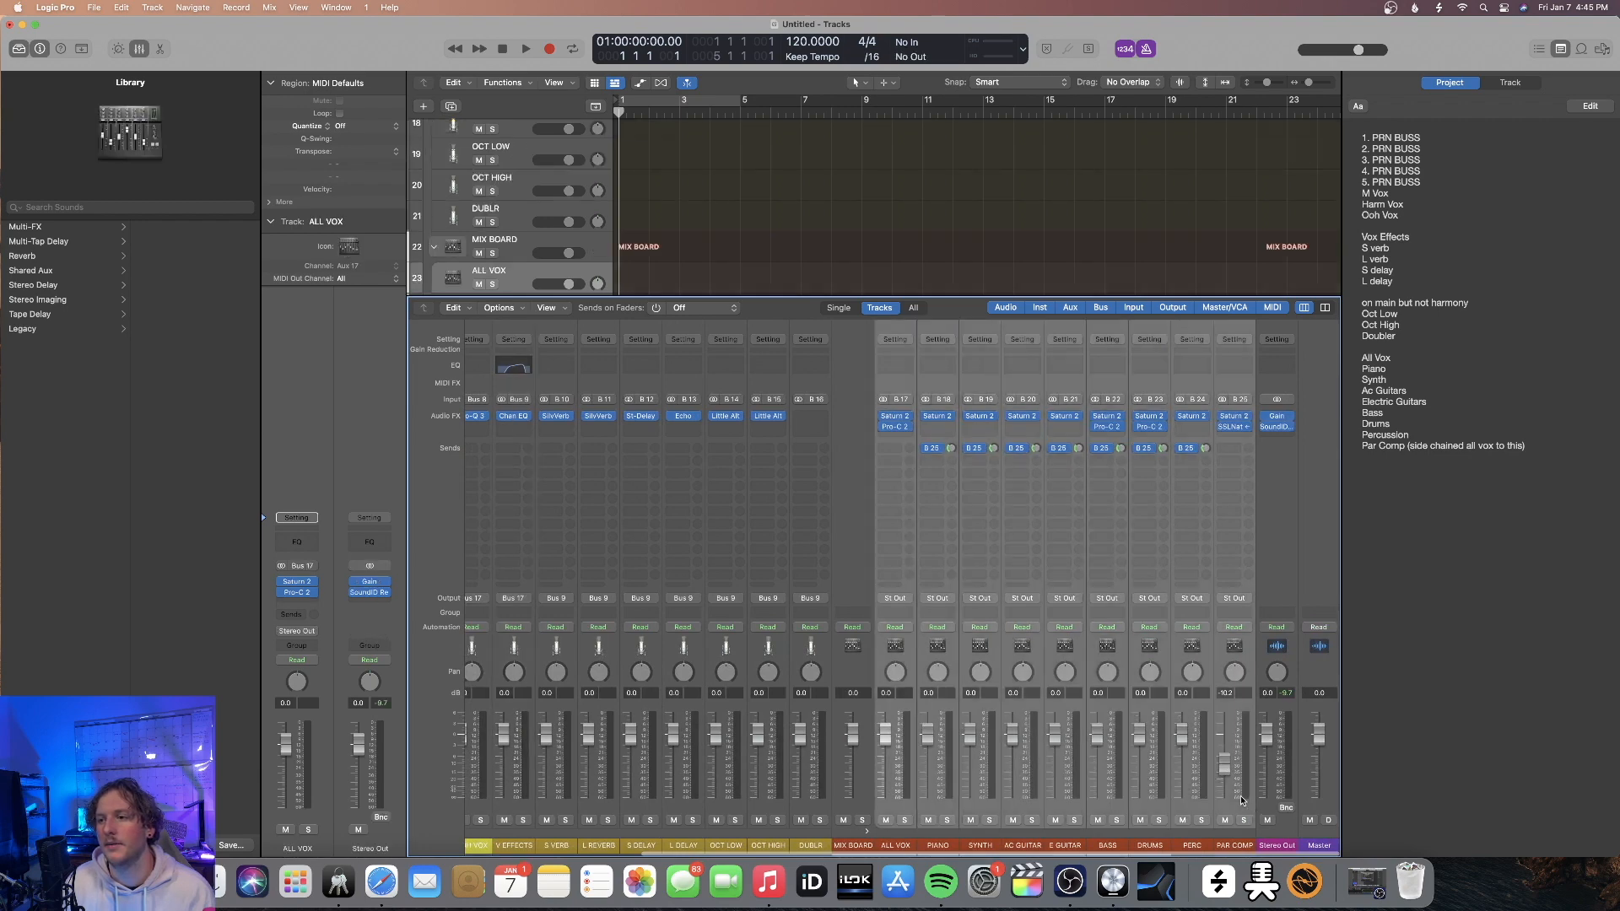
pyautogui.rightClick(892, 674)
pyautogui.click(914, 693)
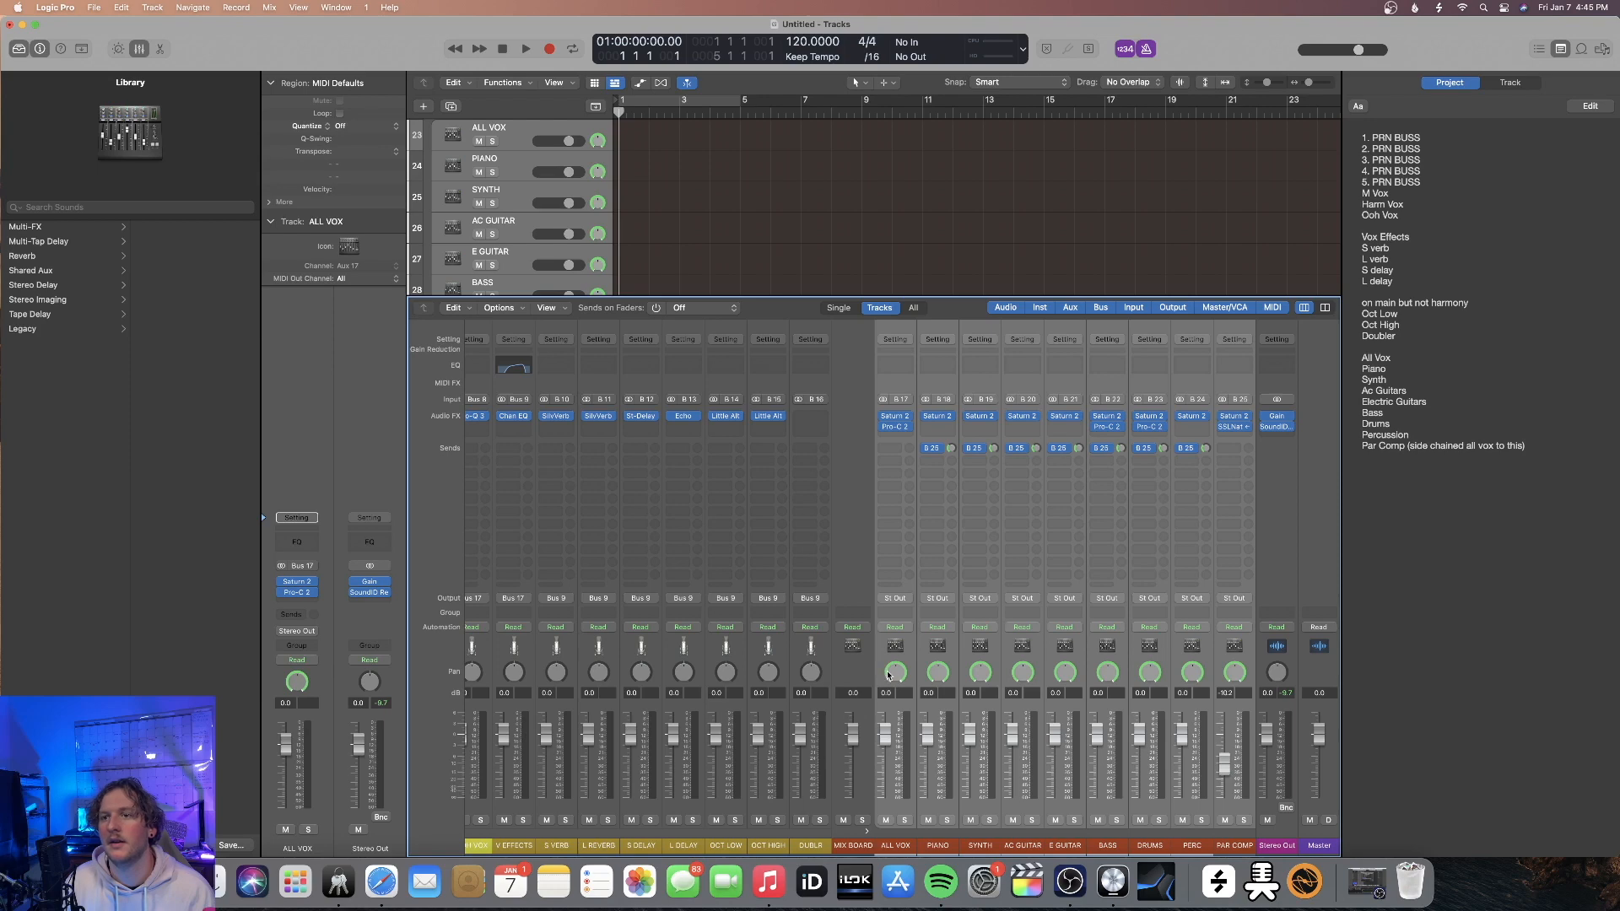
# Review the mixer's channel strips from the vocal tracks through PAR COMP, including the pan mode options of DUBLR
pyautogui.rightClick(811, 672)
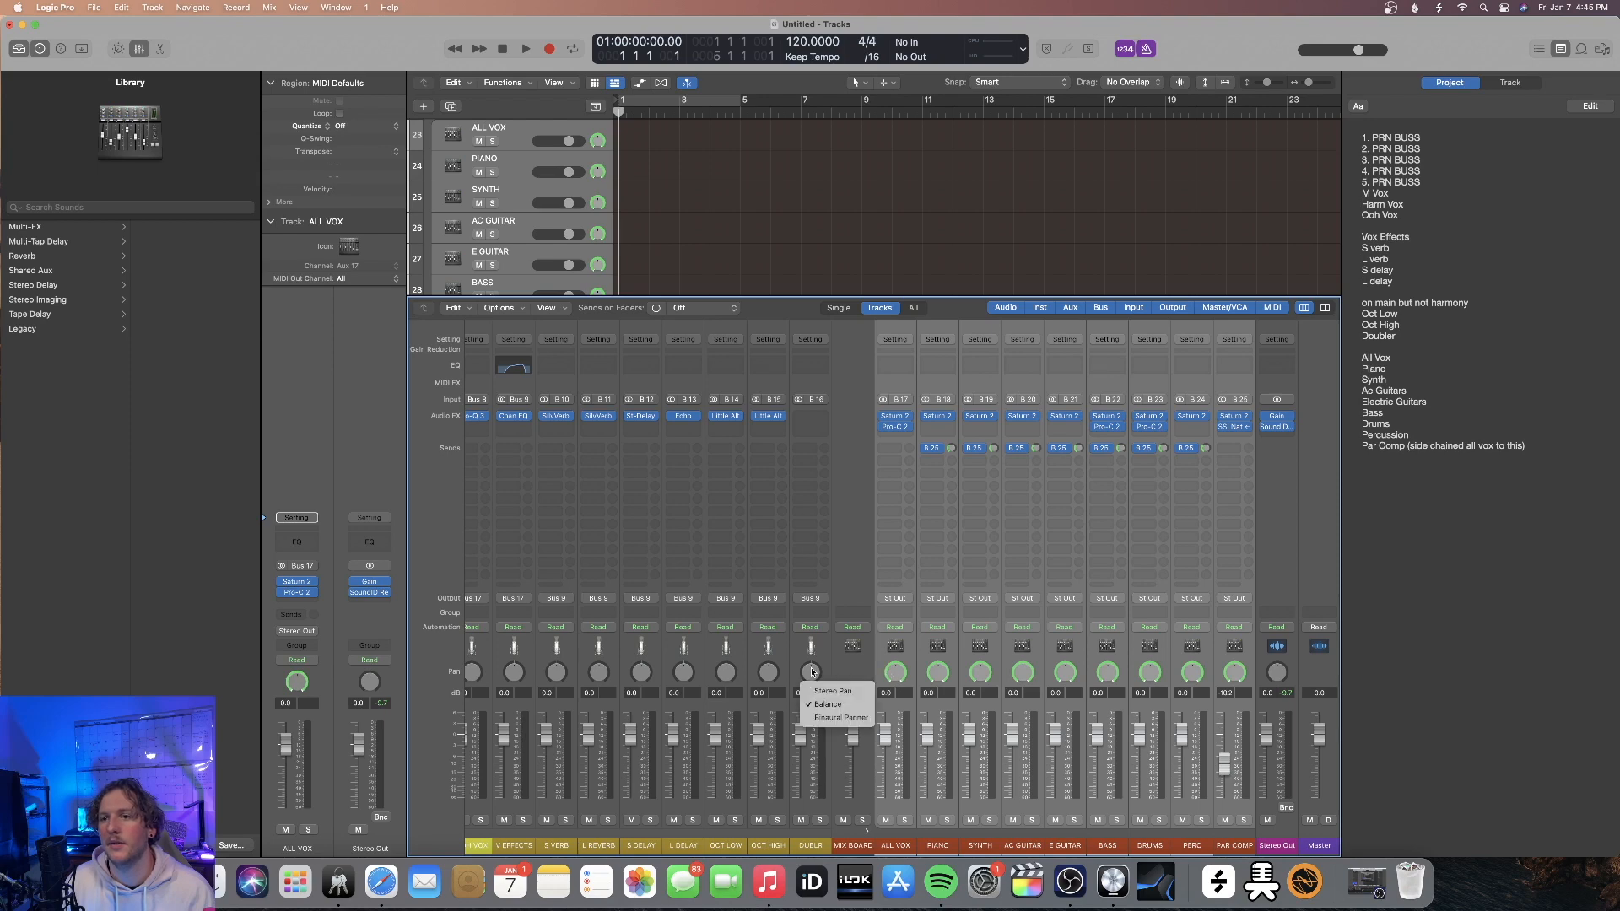
pyautogui.click(864, 672)
pyautogui.hscroll(-5, 861, 671)
pyautogui.hscroll(3, 860, 671)
pyautogui.hscroll(-3, 676, 561)
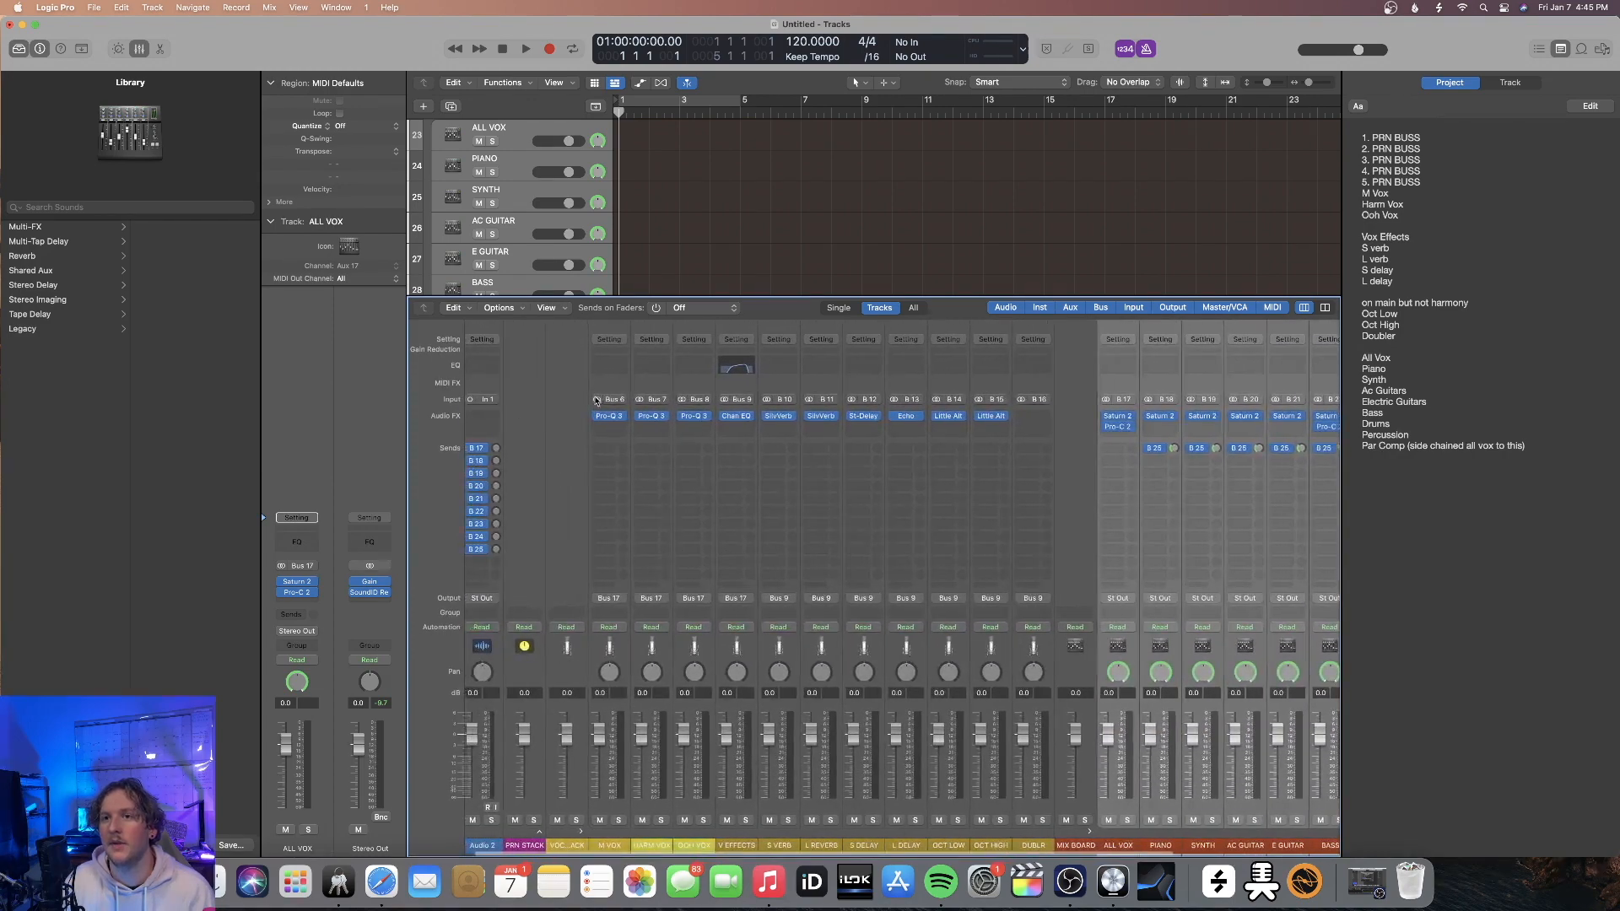
pyautogui.hscroll(5, 1058, 413)
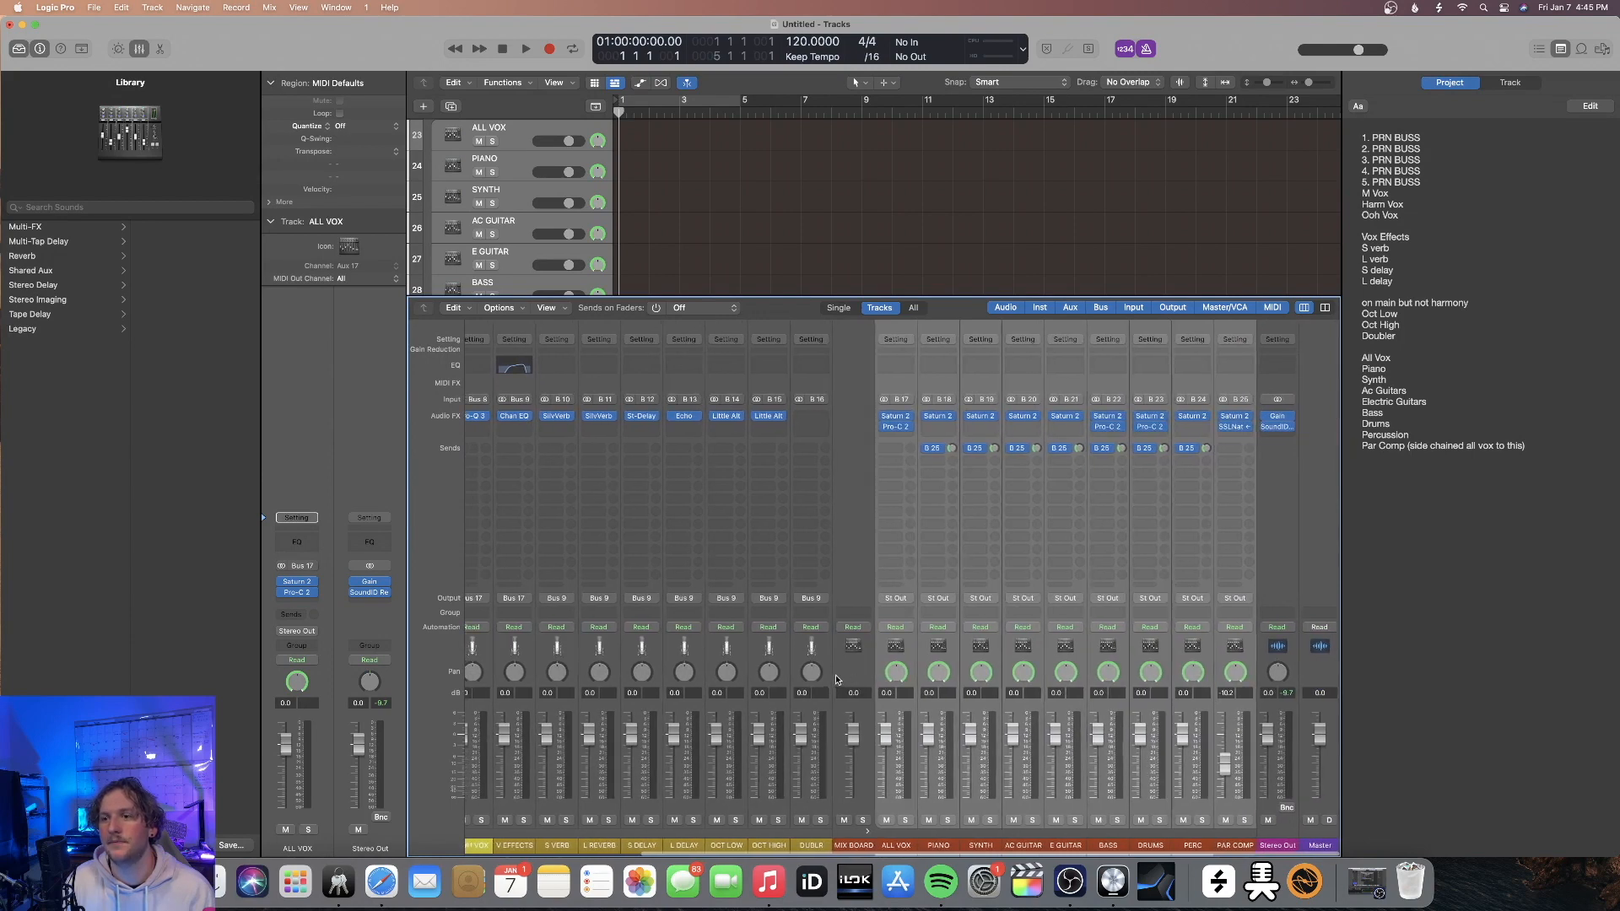
pyautogui.hscroll(-1, 835, 675)
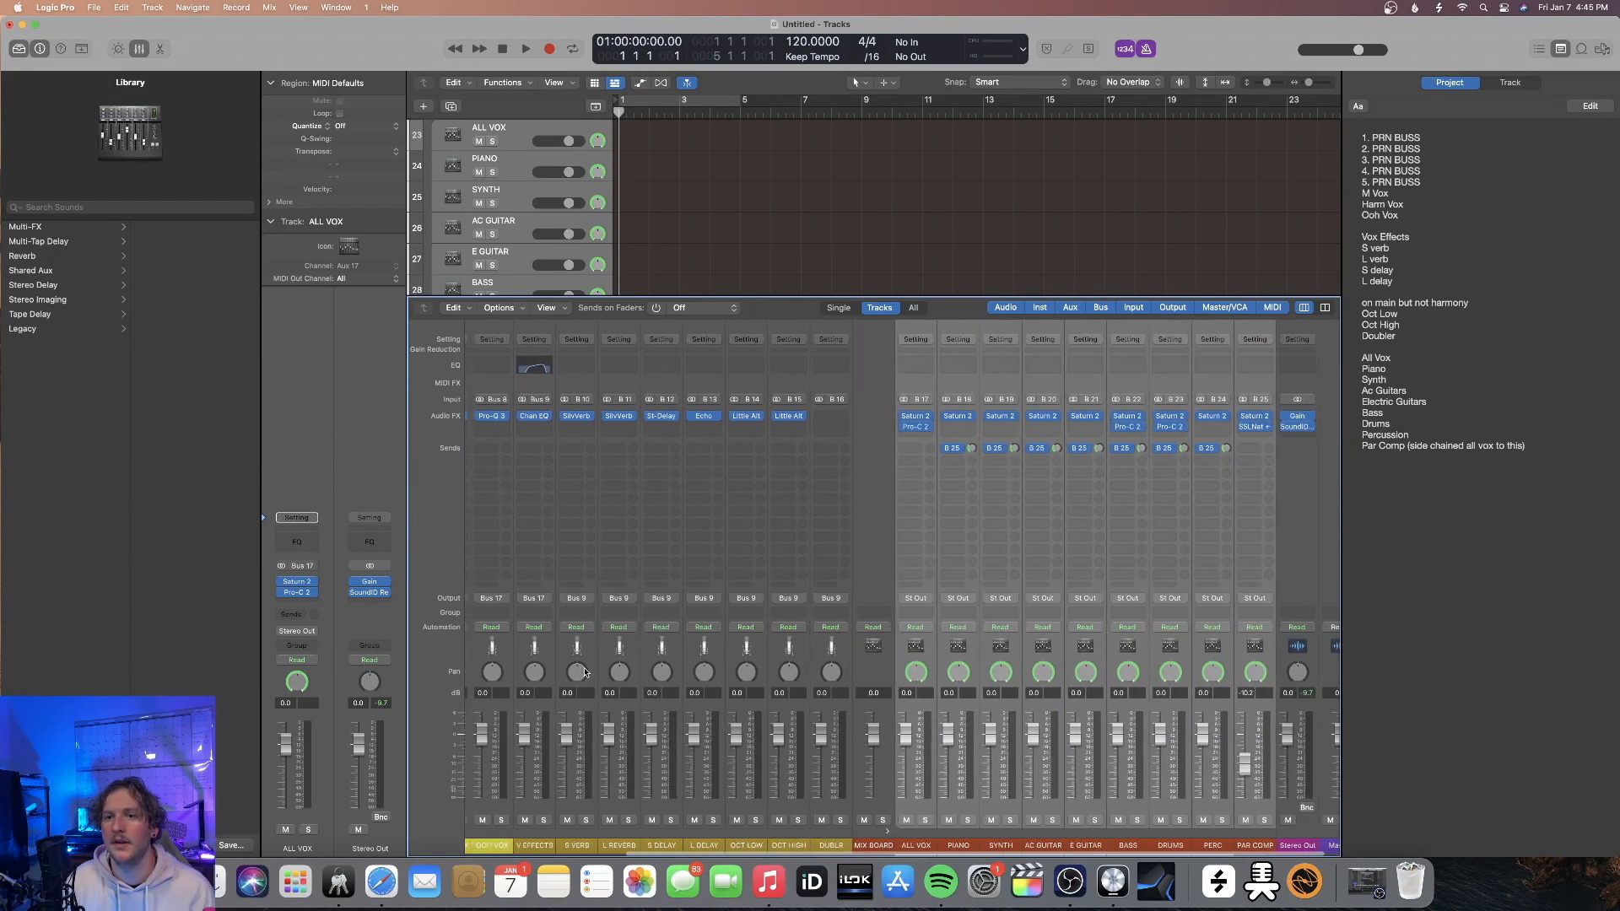
pyautogui.hscroll(-6, 814, 664)
pyautogui.hscroll(-1, 817, 664)
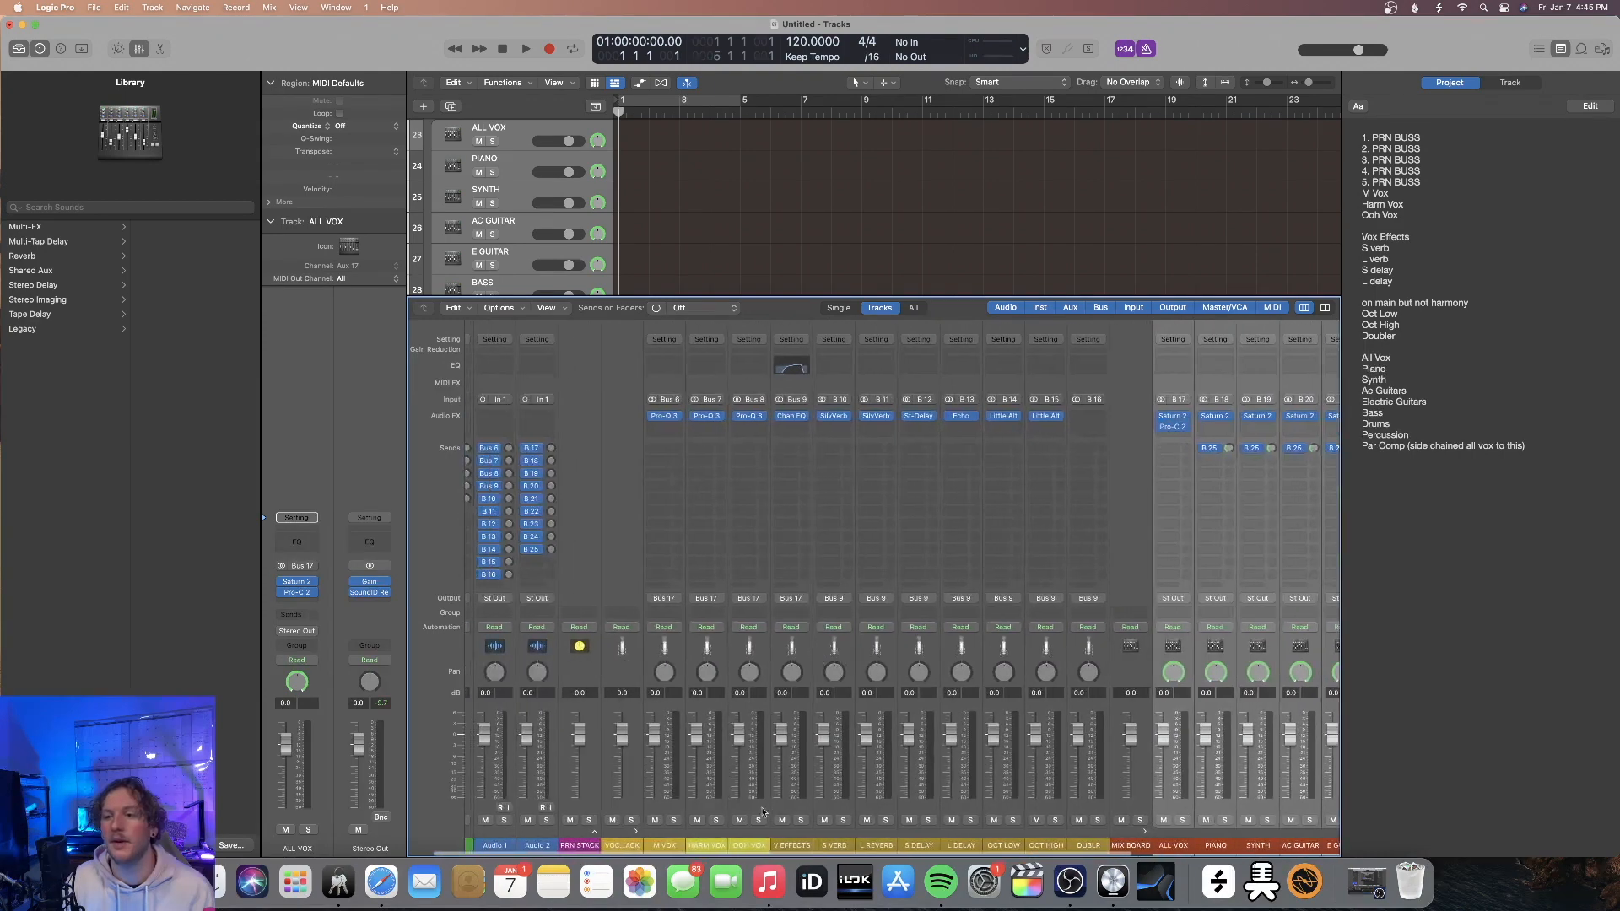
# Collapse the VOCAL STACK and MIX BOARD stacks and expand PRN STACK in the mixer
pyautogui.click(635, 833)
pyautogui.click(713, 833)
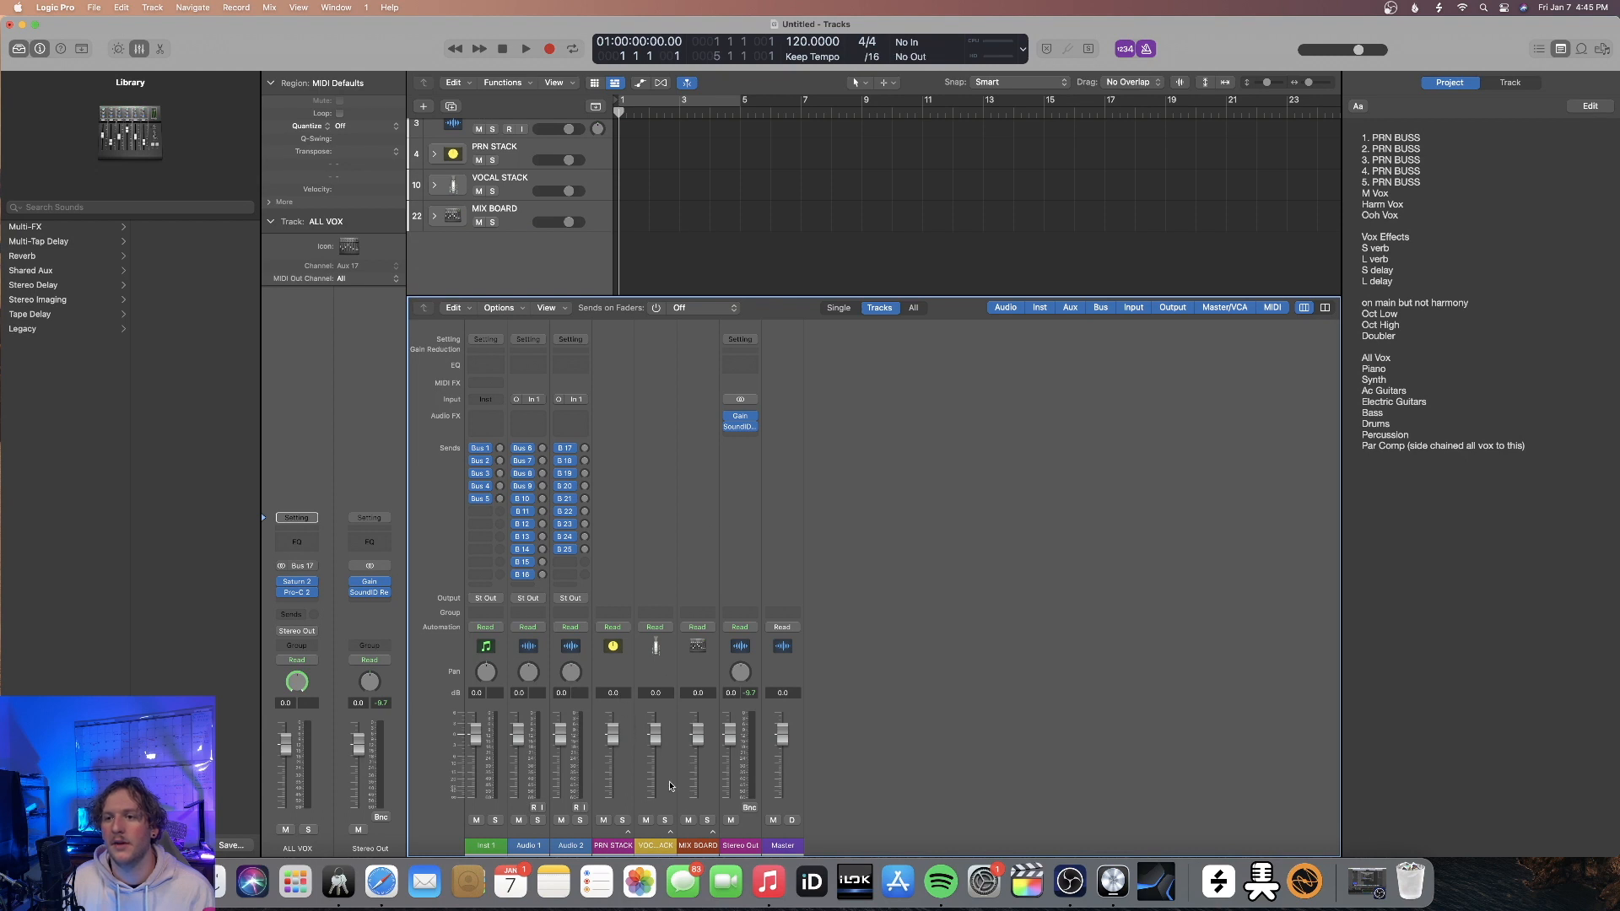
pyautogui.click(624, 833)
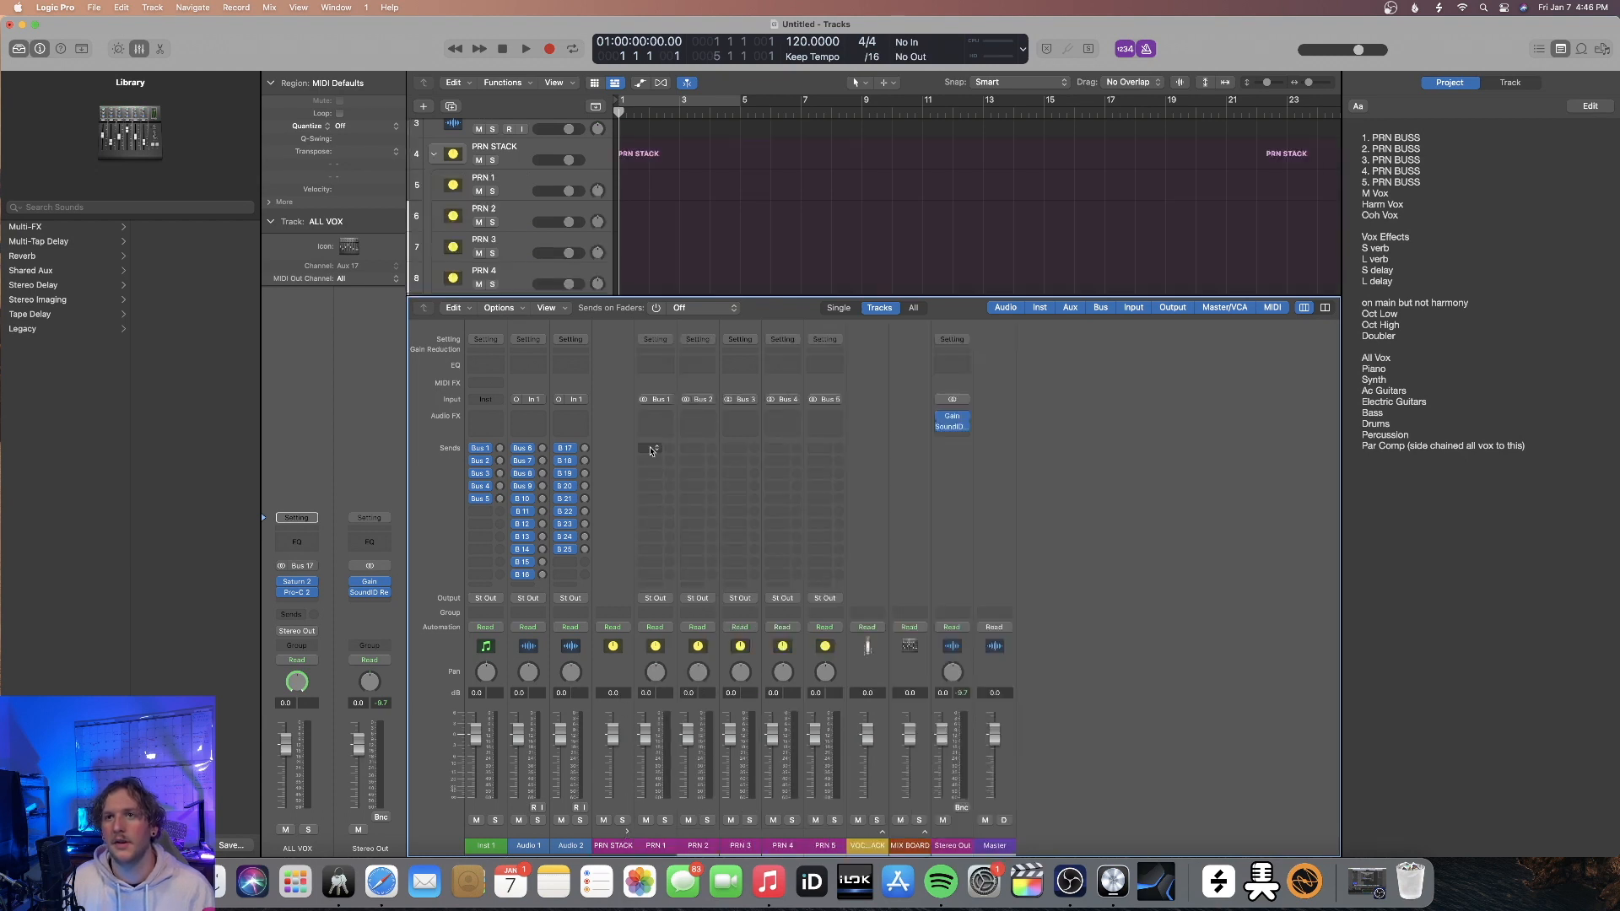
pyautogui.click(673, 599)
pyautogui.click(884, 565)
pyautogui.click(672, 599)
pyautogui.moveTo(663, 653)
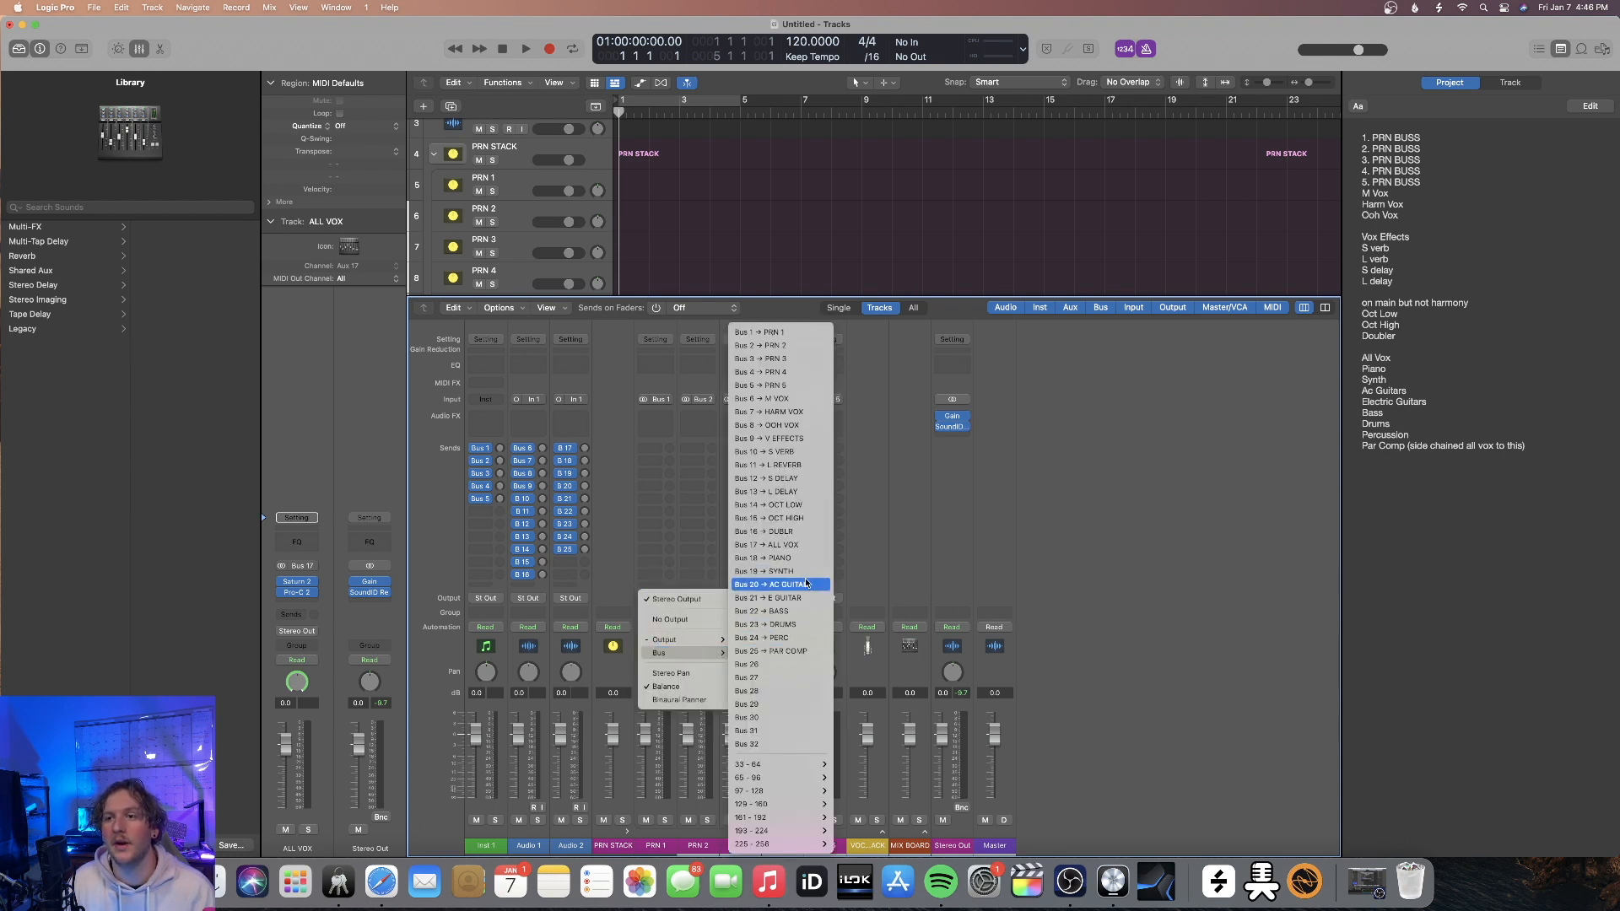
pyautogui.click(630, 531)
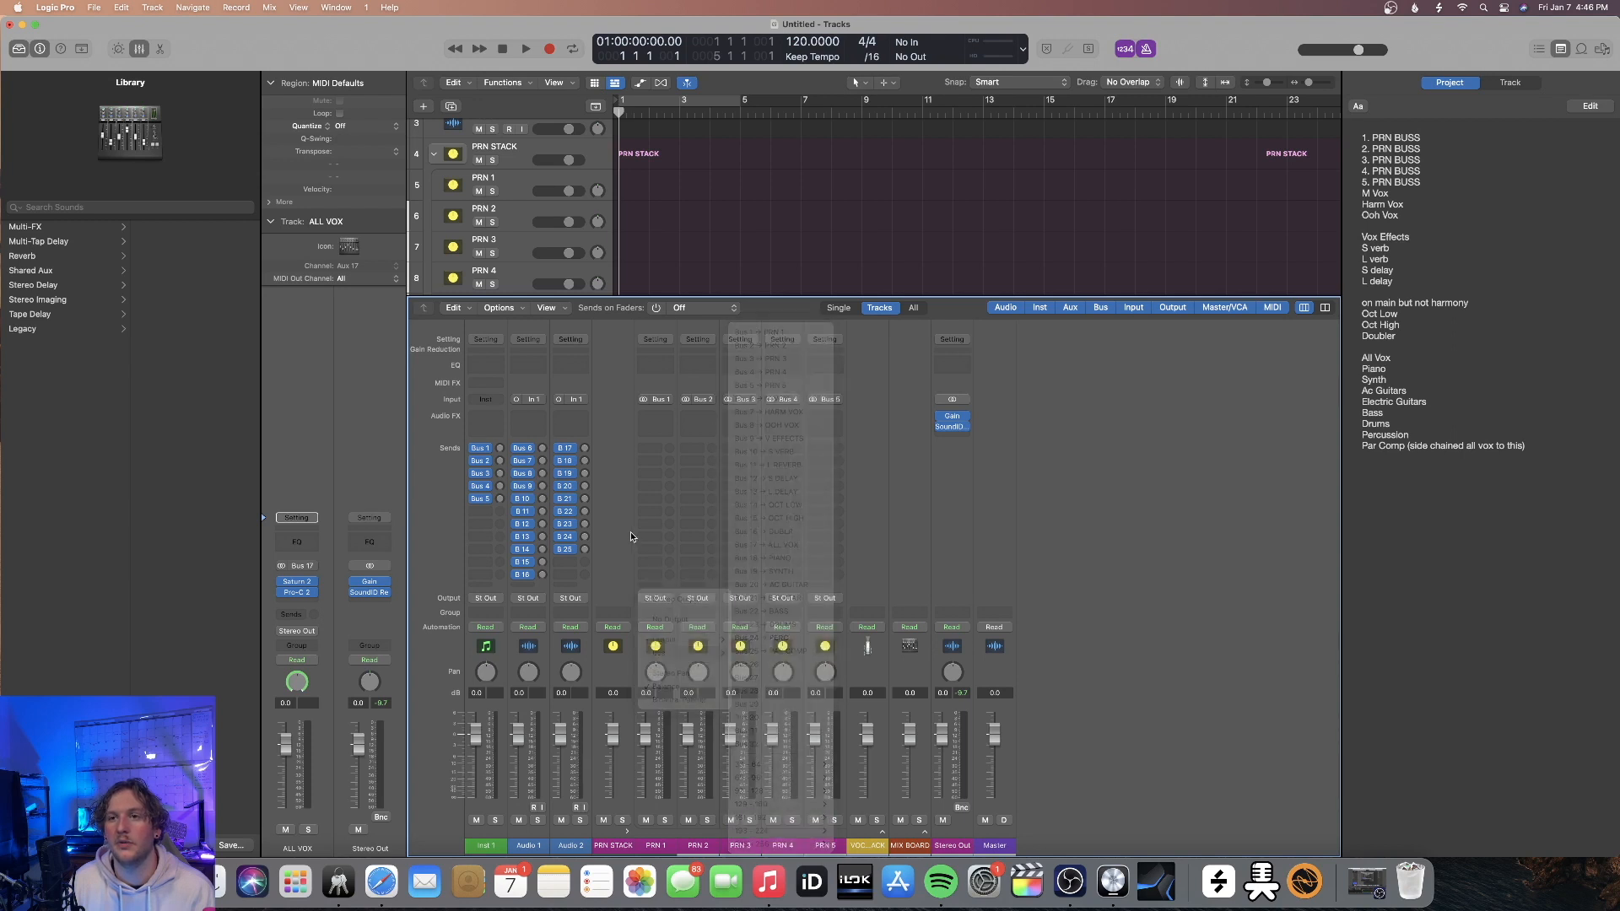
# Insert Amp Designer on the PRN 1 channel and route its output to Bus 19, the SYNTH bus
pyautogui.click(659, 417)
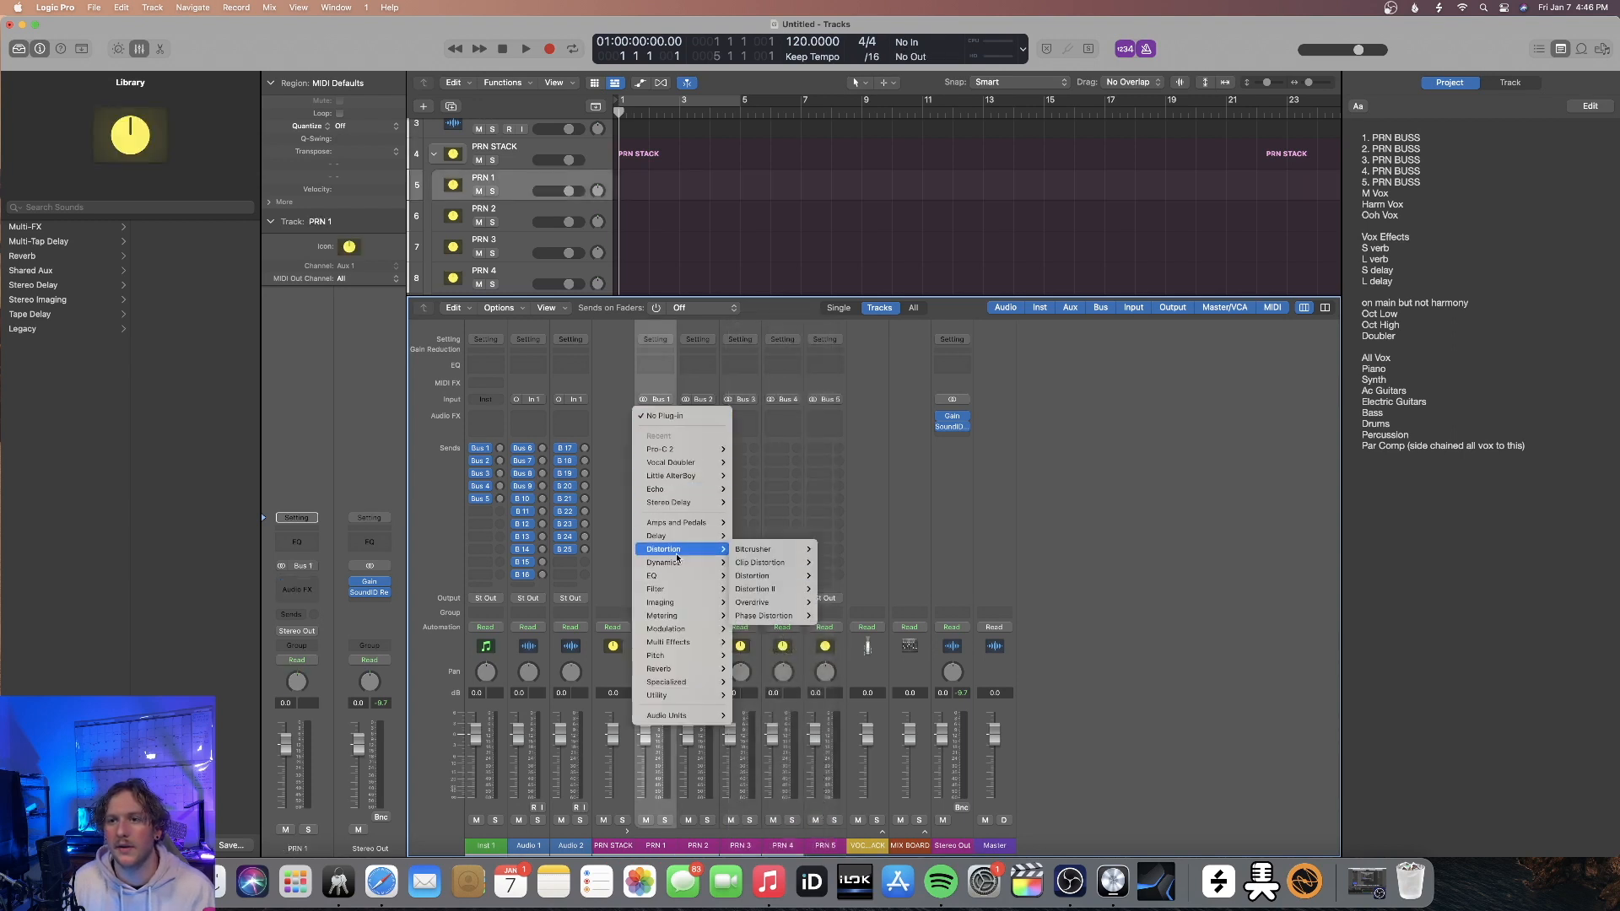
pyautogui.moveTo(694, 526)
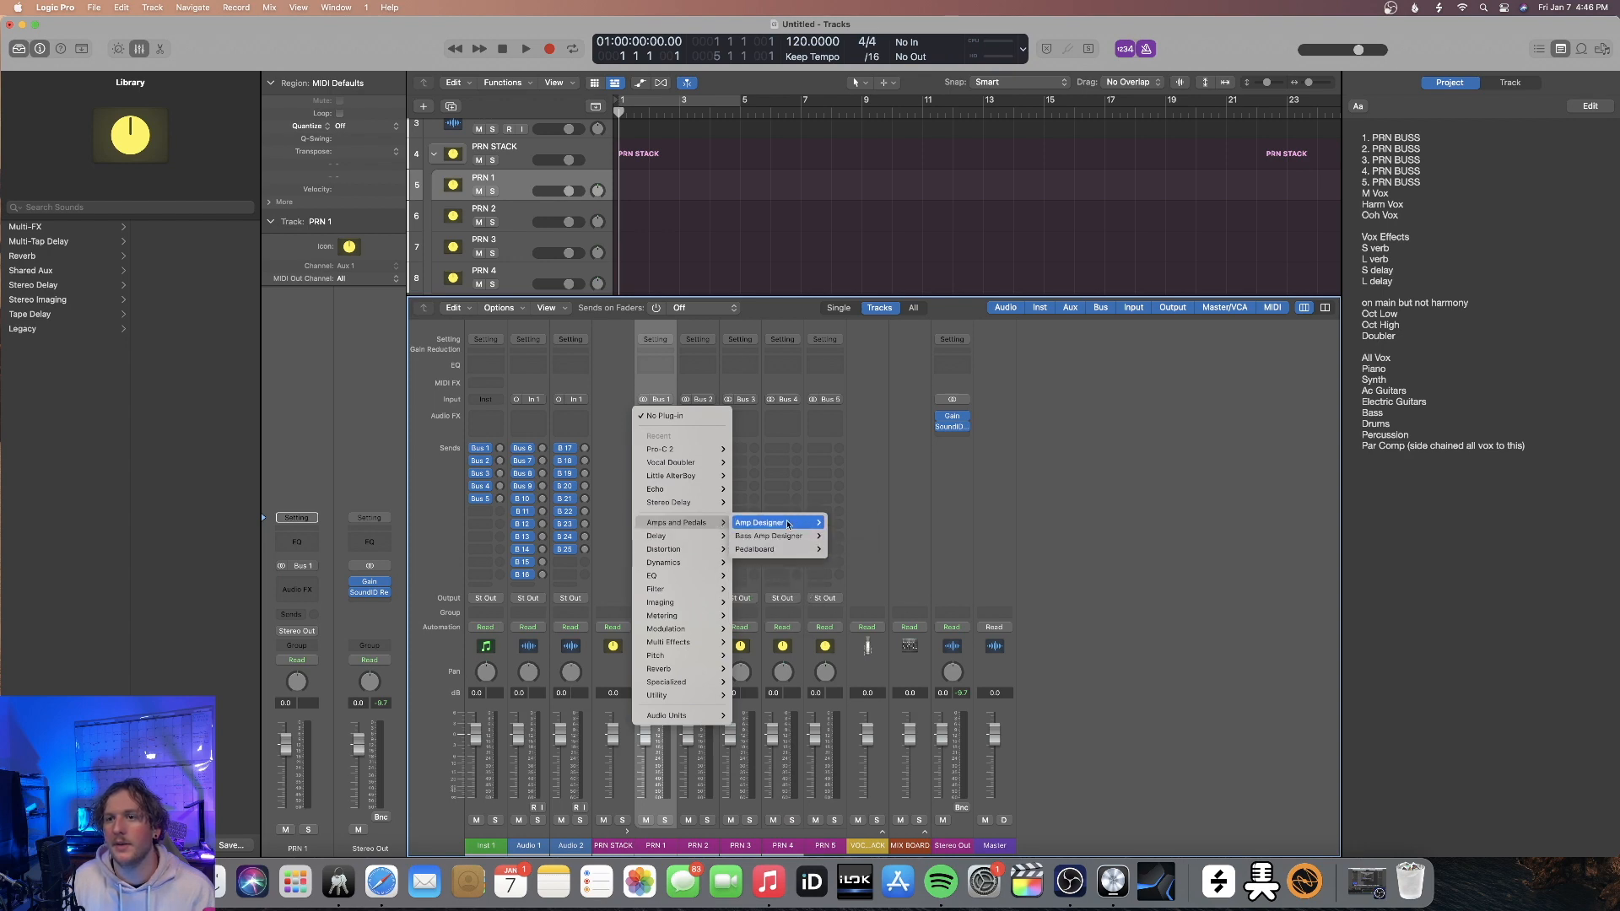
pyautogui.click(823, 526)
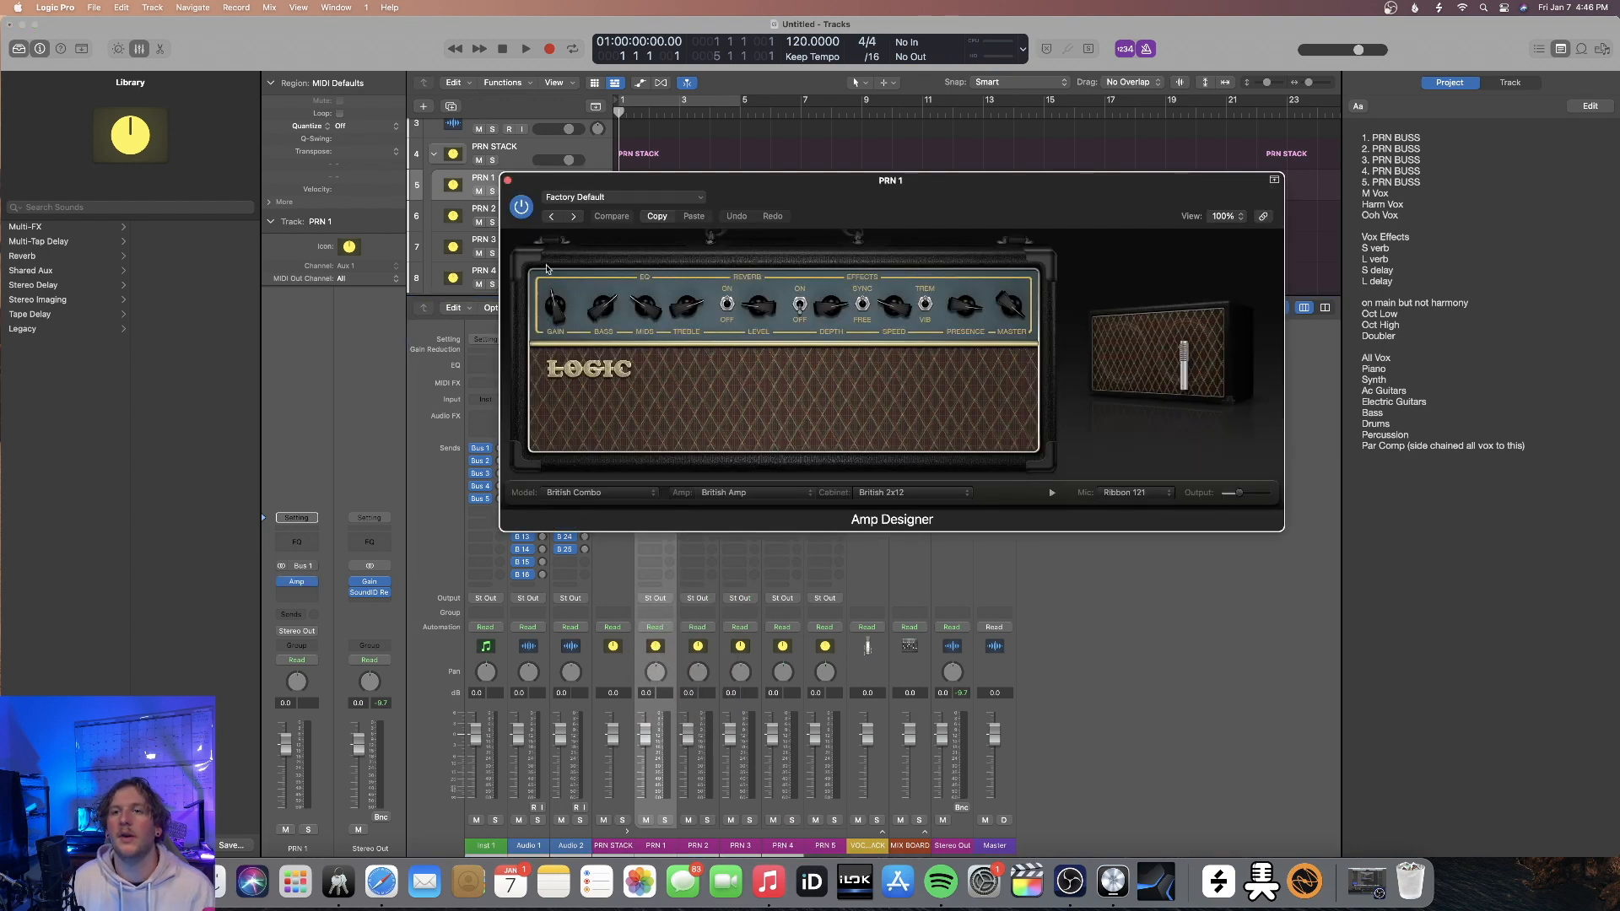
pyautogui.click(508, 181)
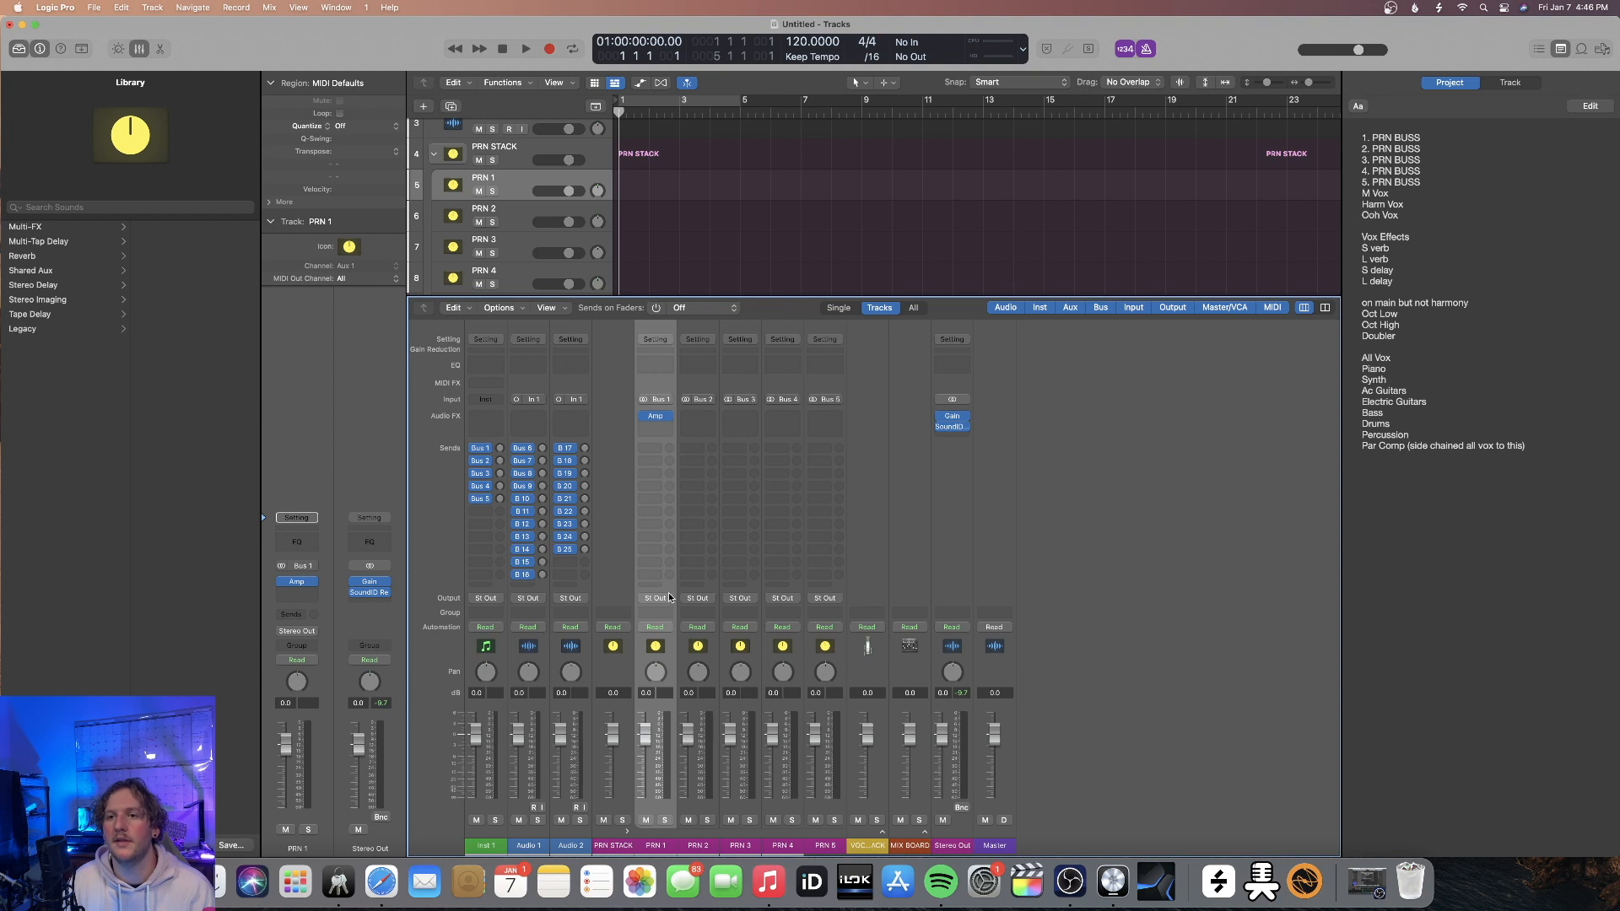
pyautogui.click(669, 598)
pyautogui.moveTo(680, 653)
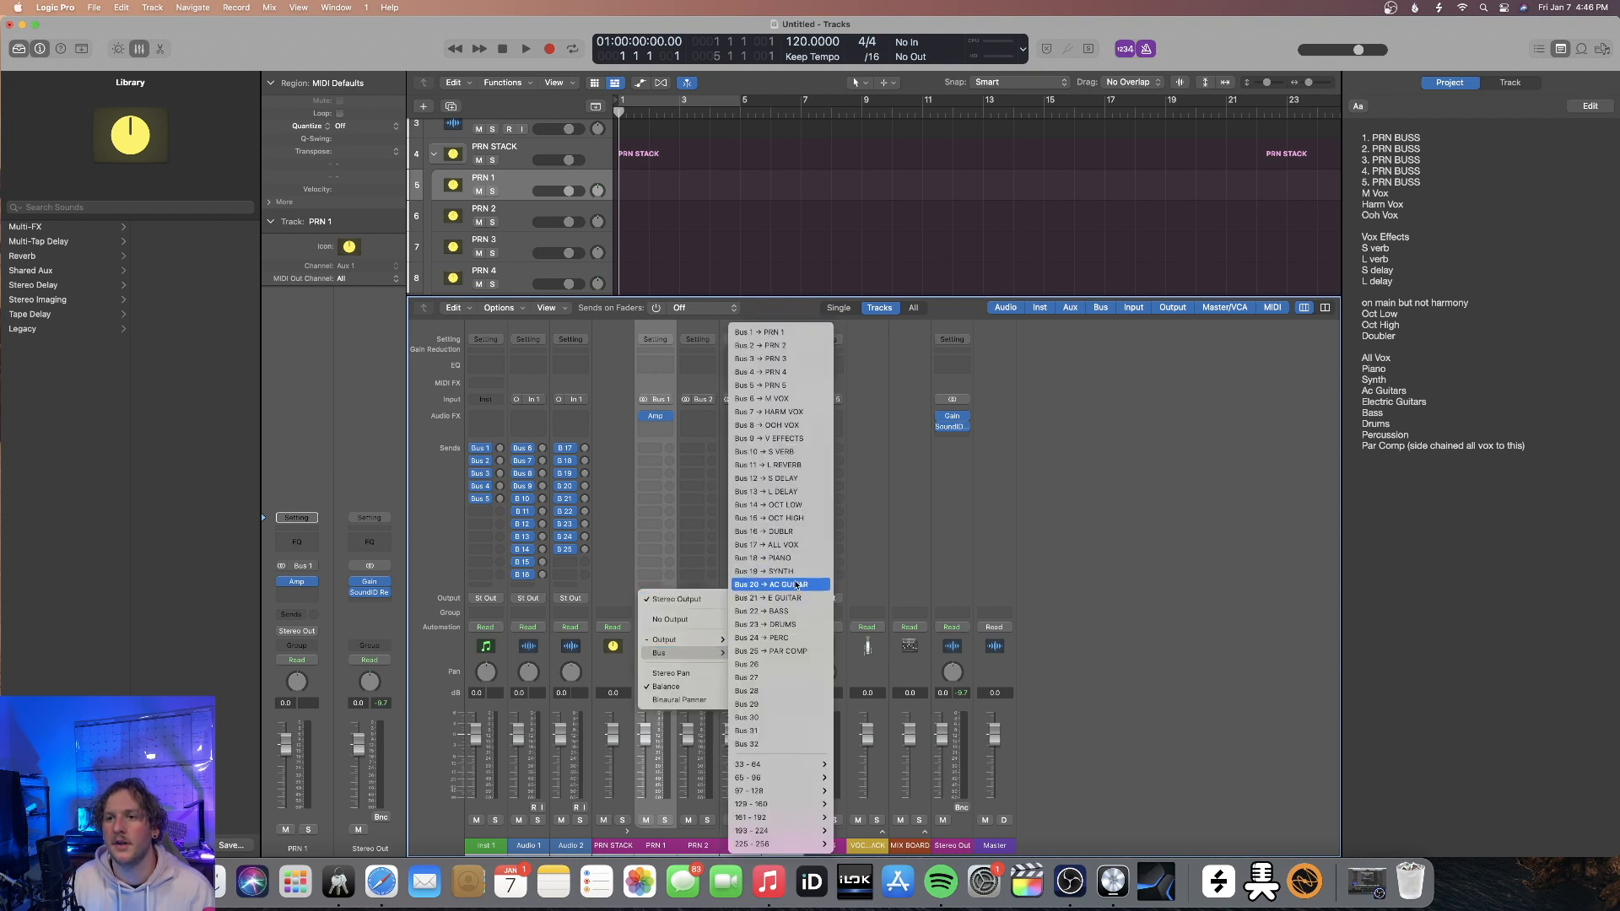
pyautogui.click(768, 571)
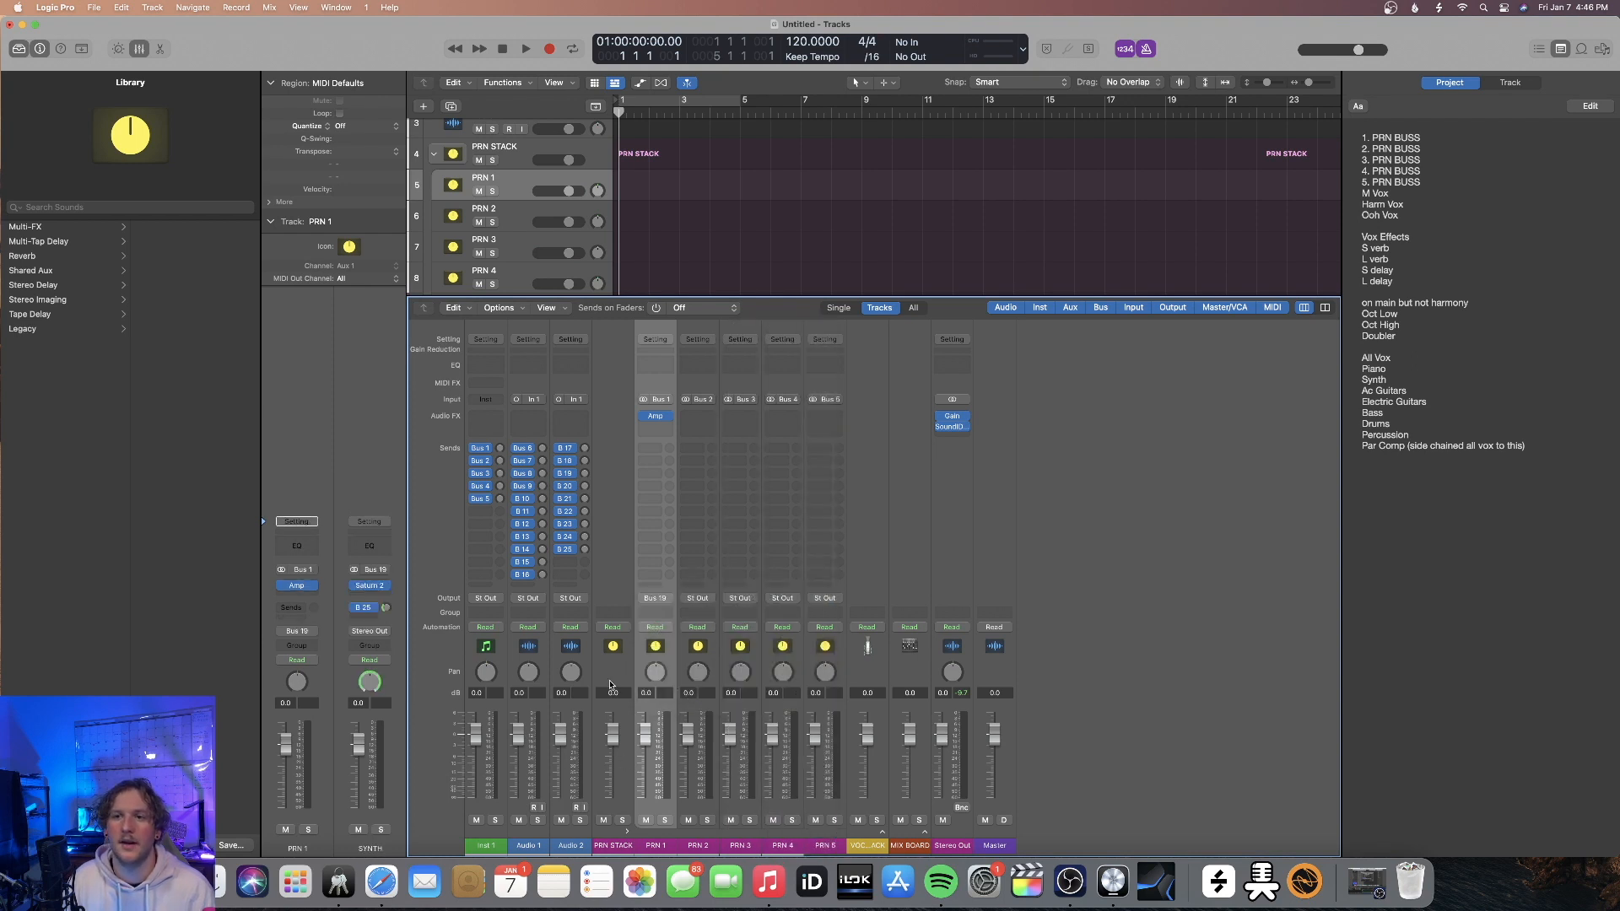
# Leave PRN STACK and MIX BOARD collapsed and hide the mixer
pyautogui.click(627, 832)
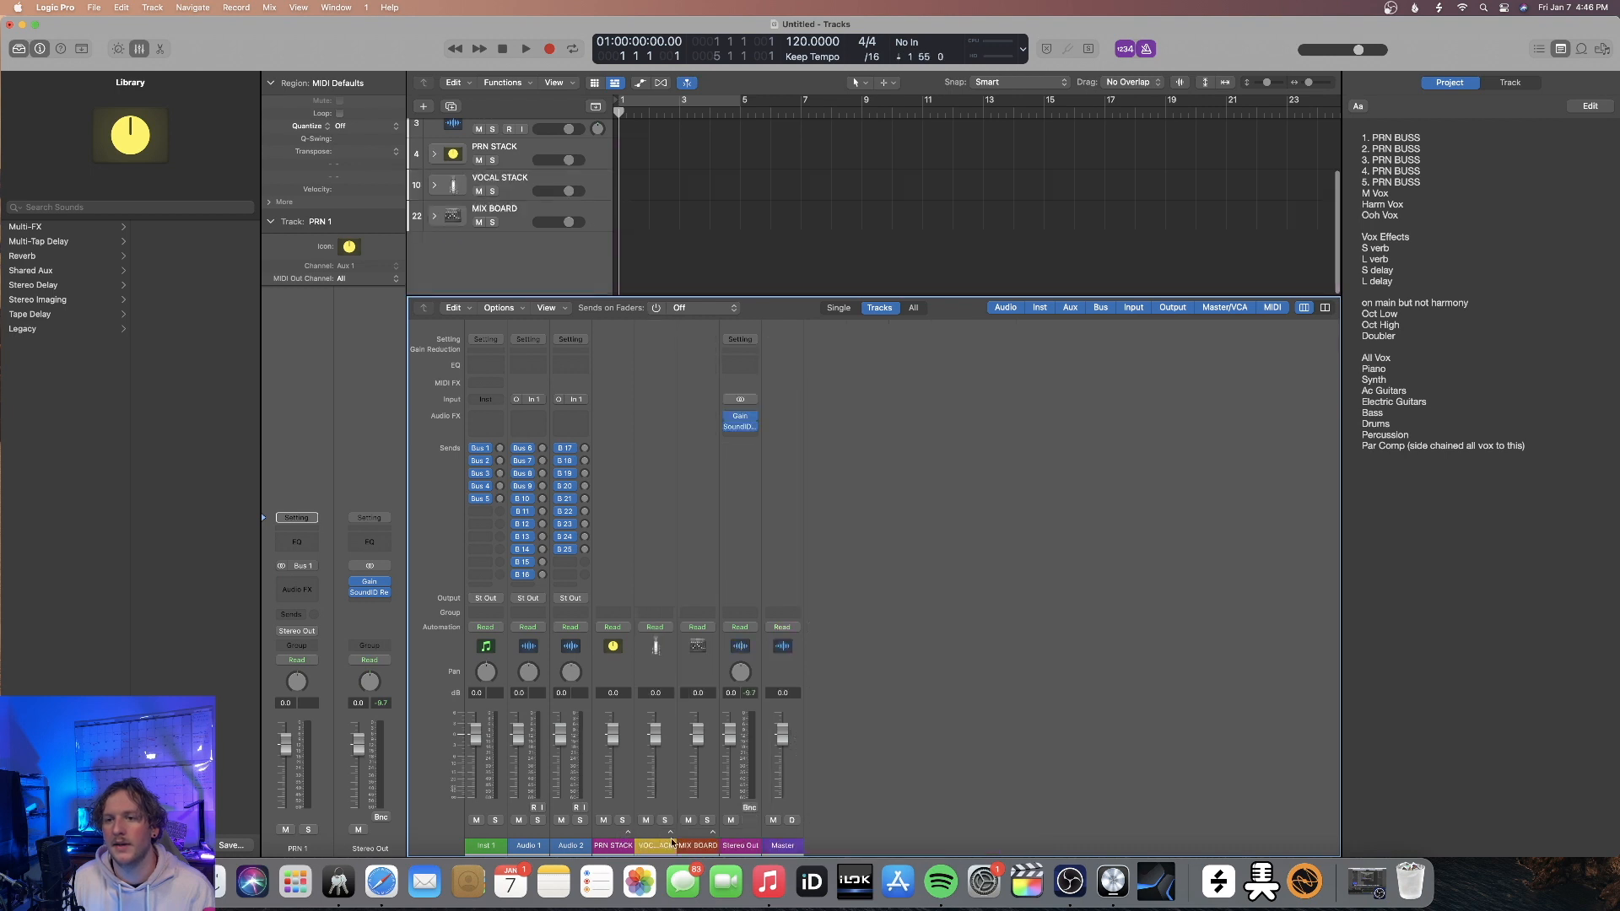
pyautogui.click(713, 832)
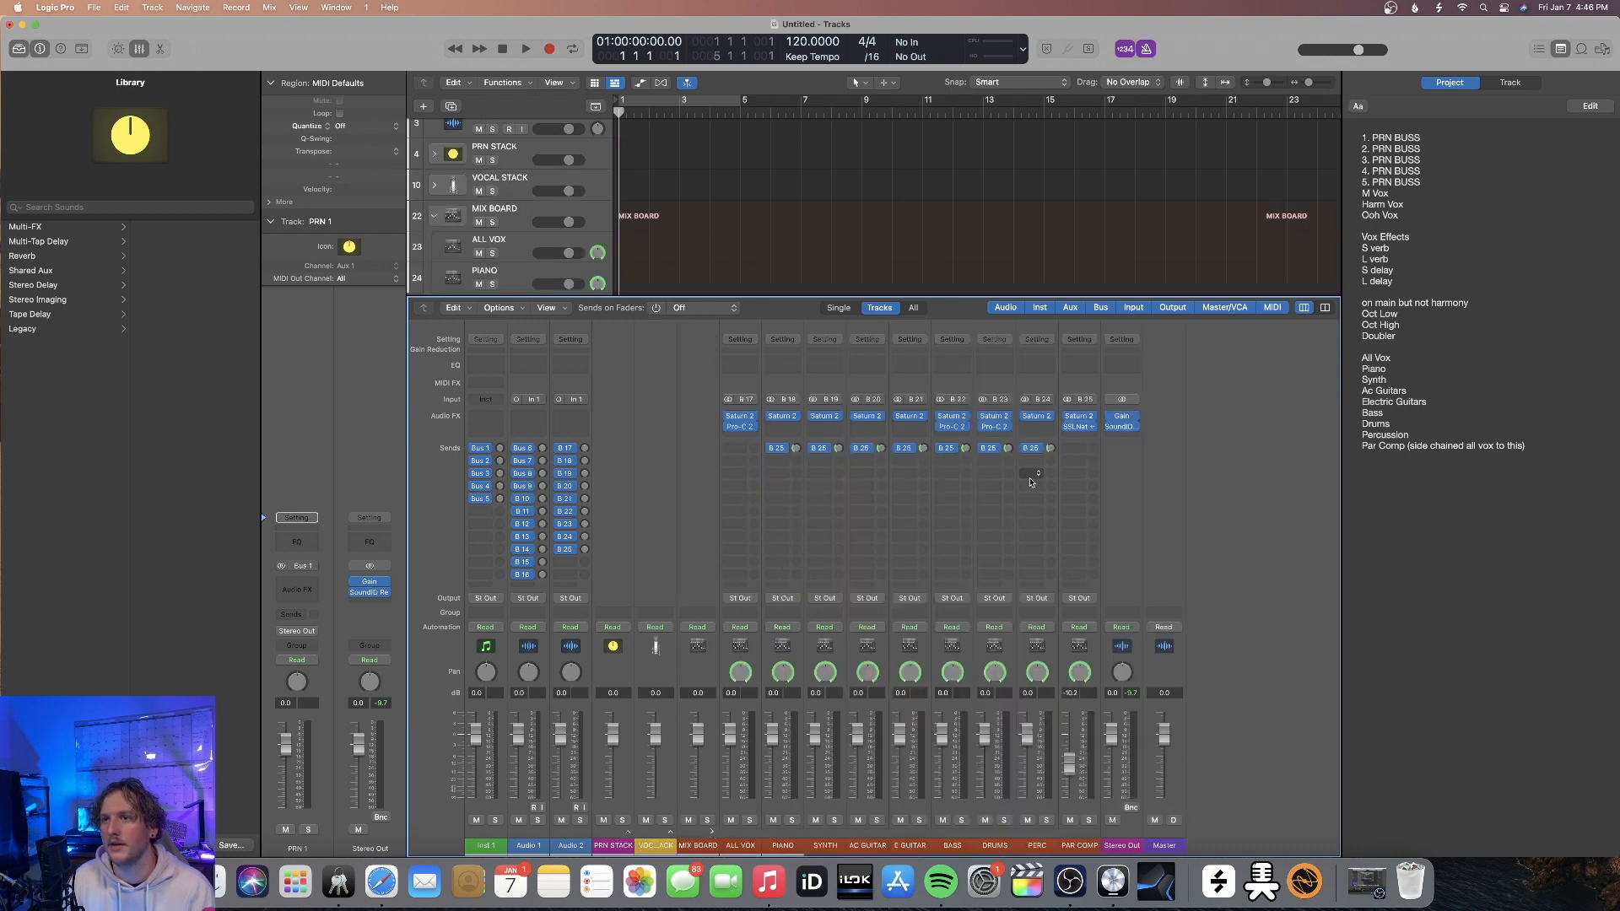
pyautogui.press('x')
pyautogui.click(434, 289)
# Delete the Inst 1, Audio 1 and Audio 2 tracks and create one software instrument track with an empty channel strip
pyautogui.click(523, 190)
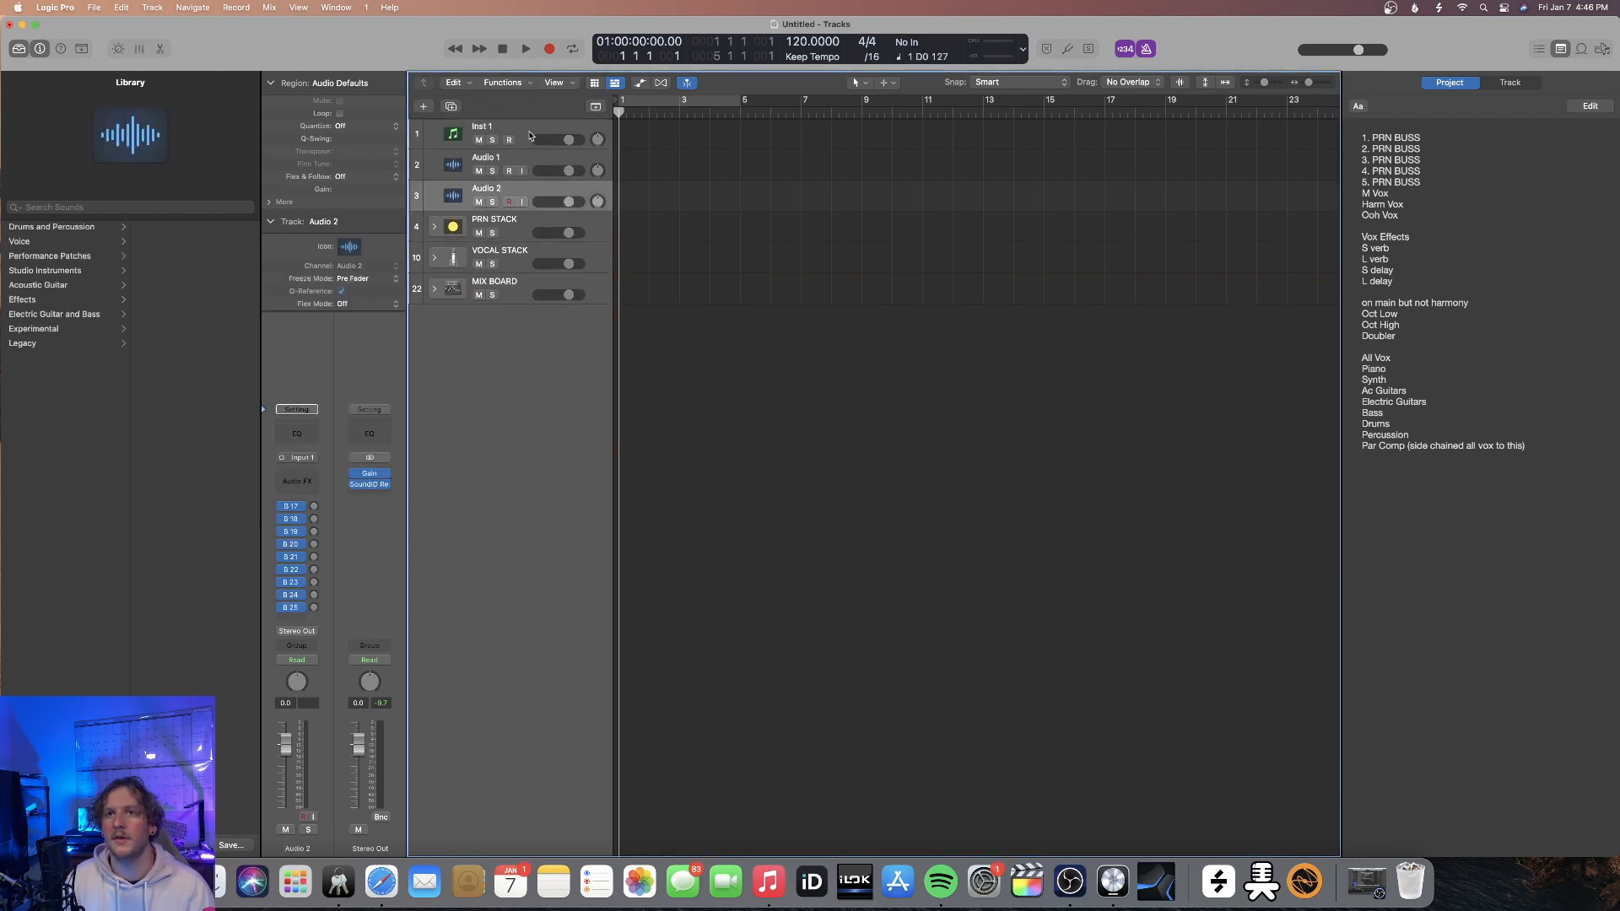
pyautogui.press('super+BackSpace')
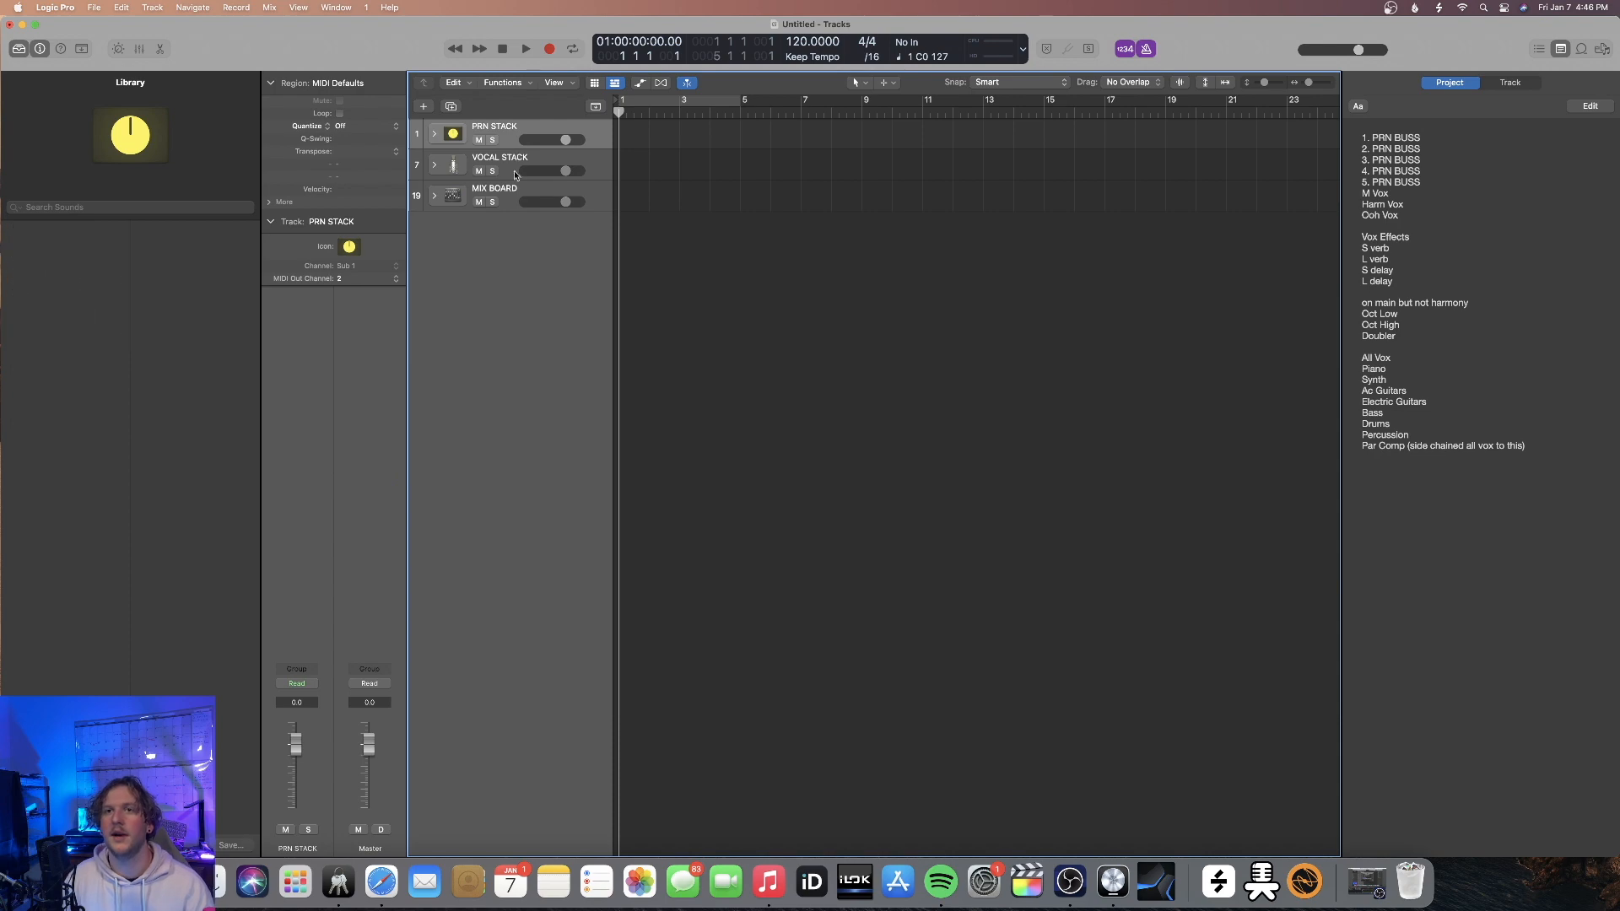
pyautogui.press('alt+super+n')
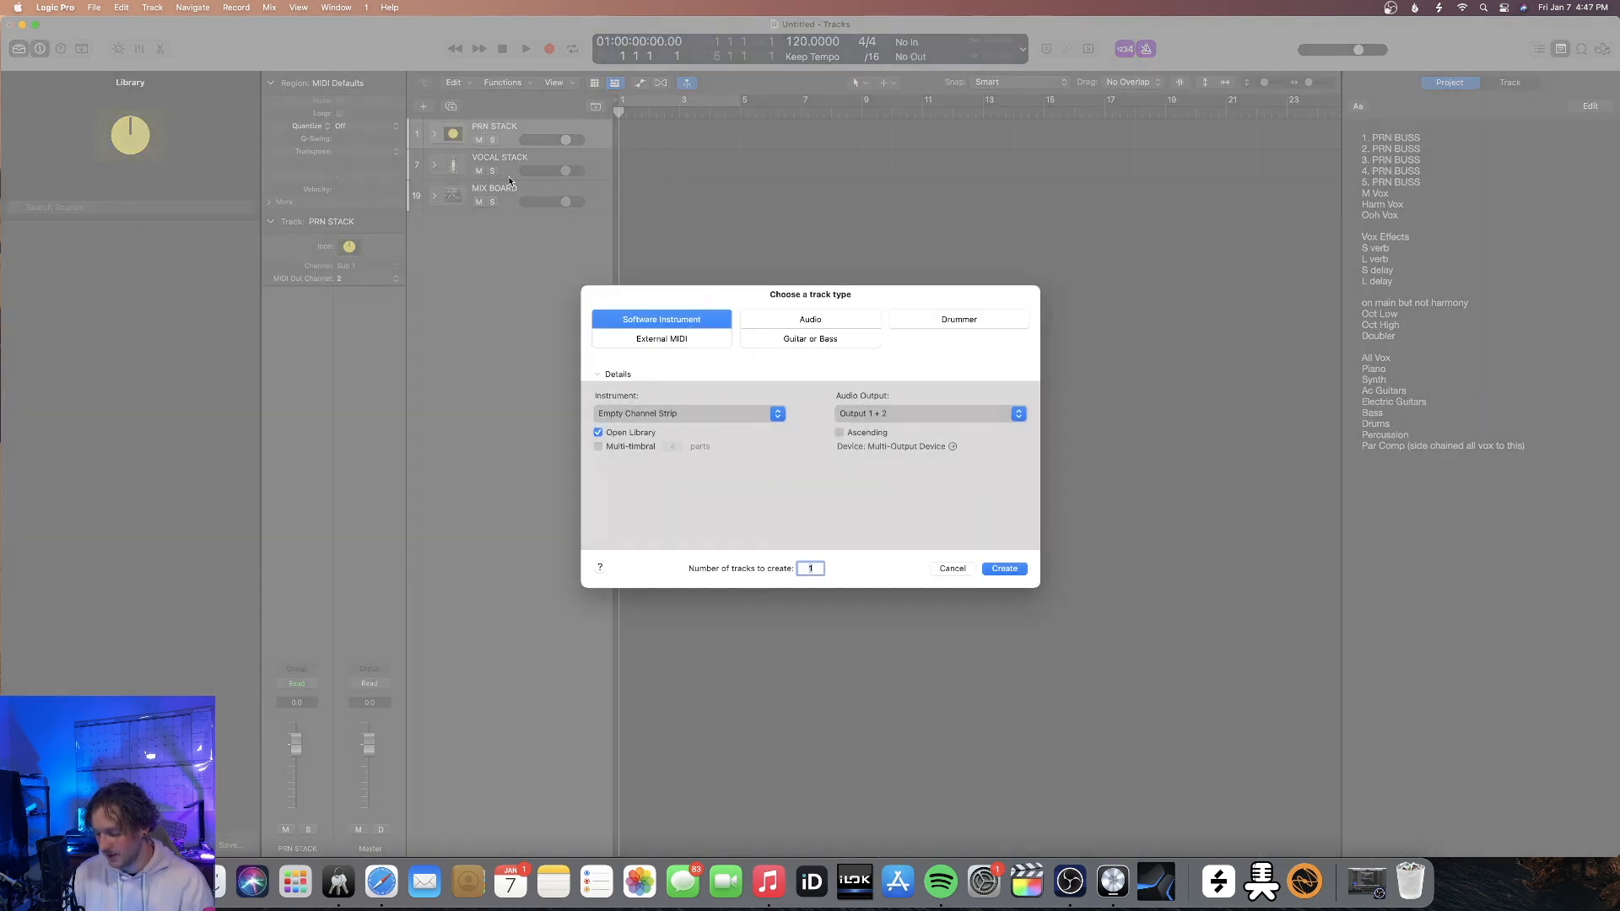
pyautogui.press('Return')
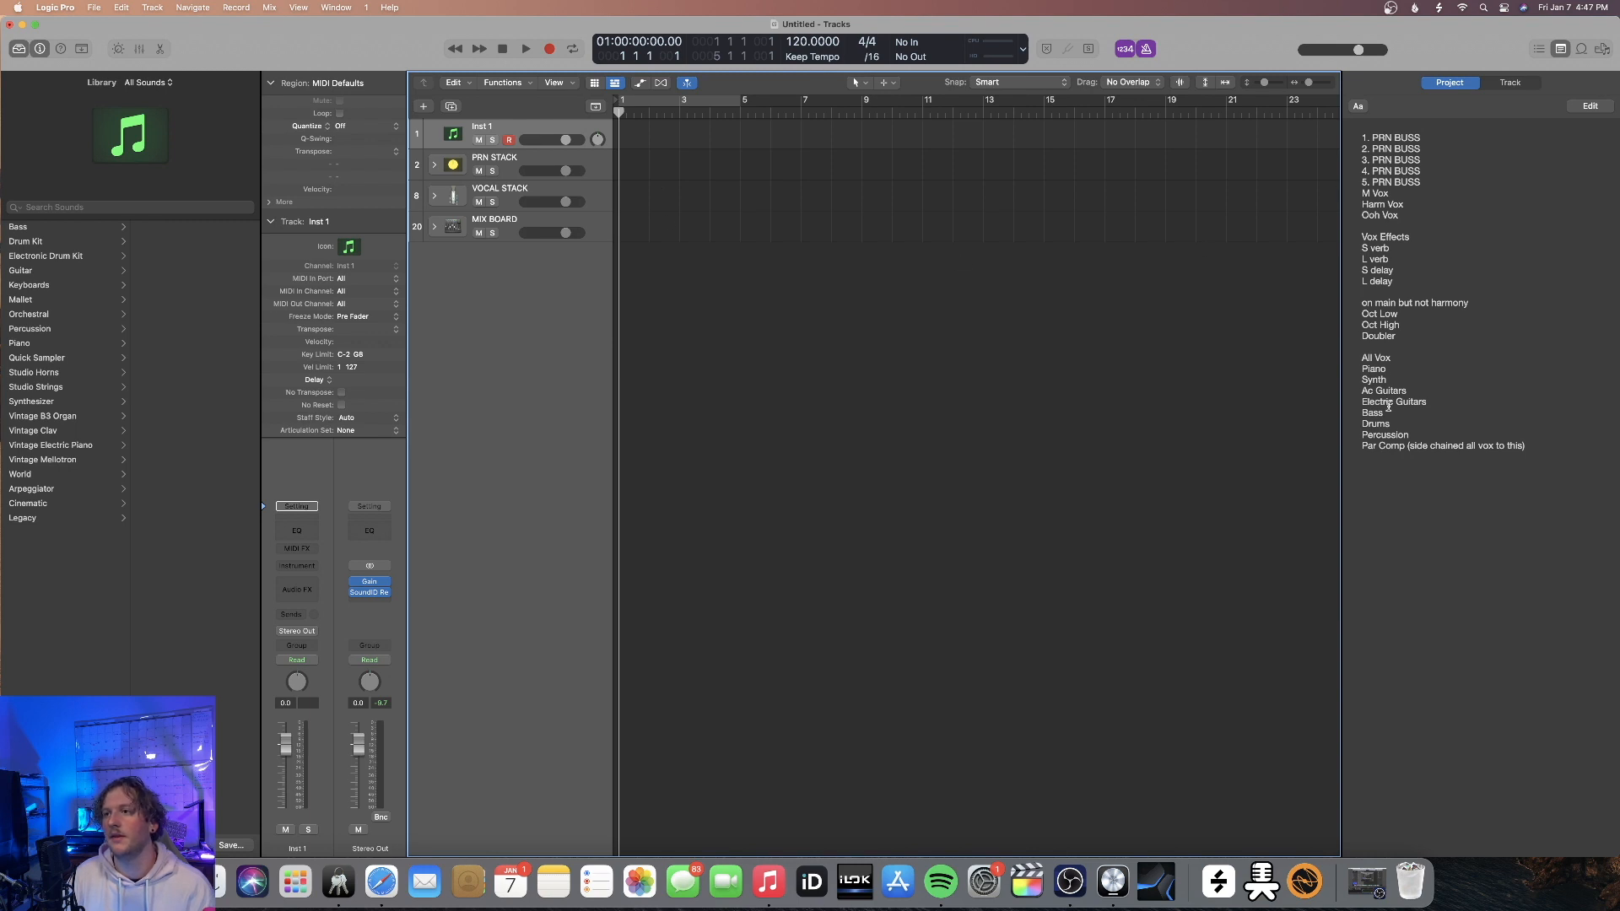
# Show the mixer and check the channels inside MIX BOARD, leaving the stack collapsed
pyautogui.press('x')
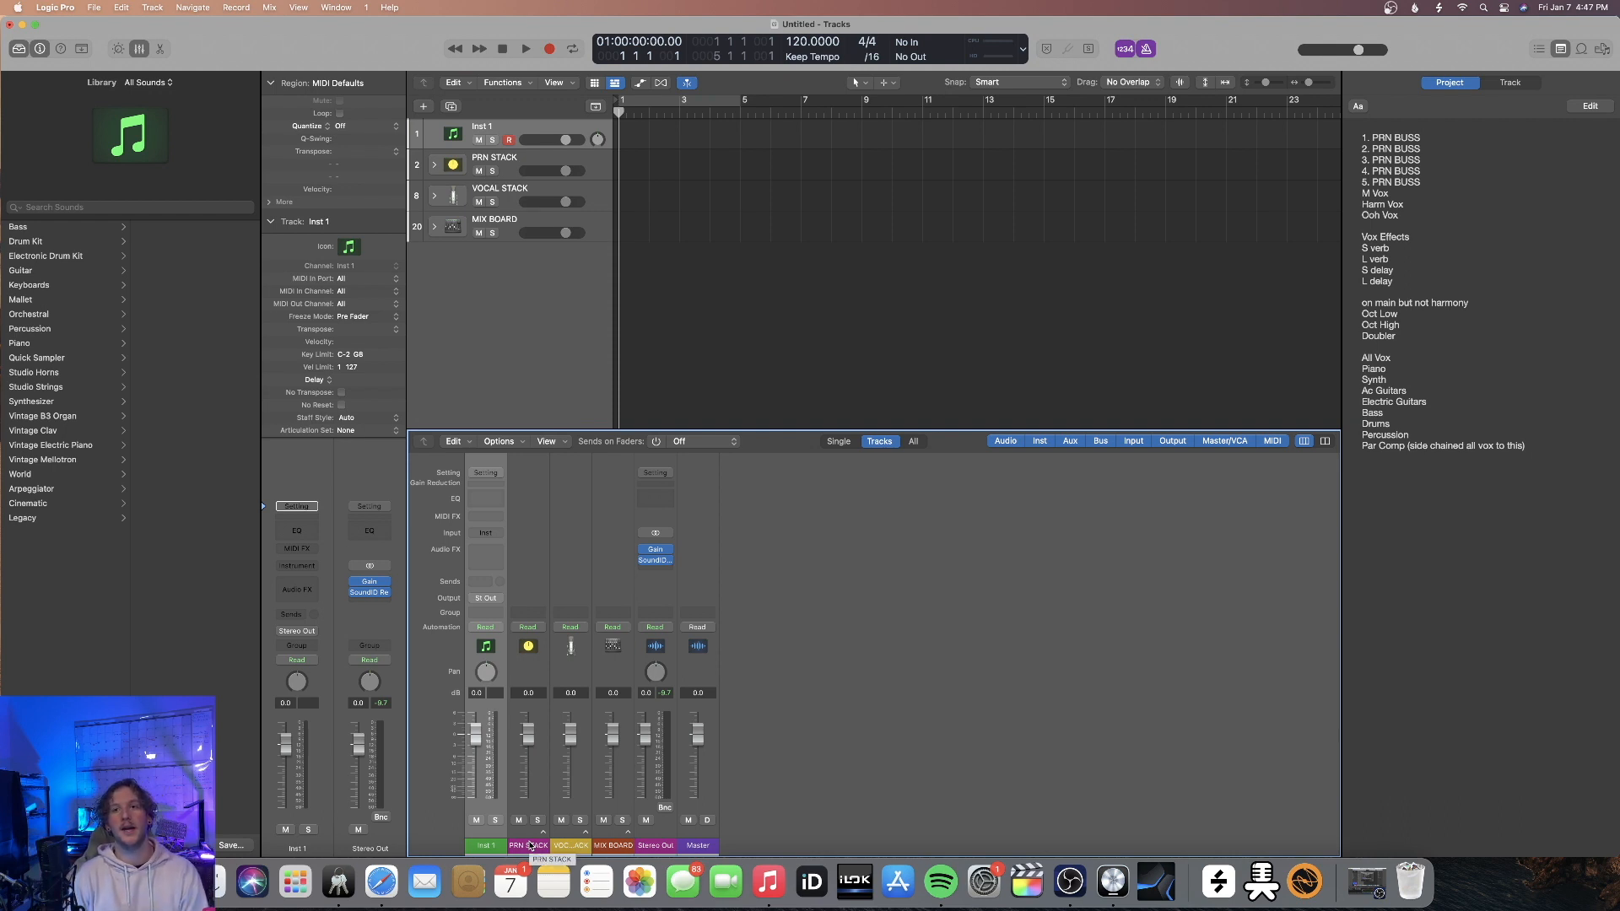
pyautogui.click(628, 834)
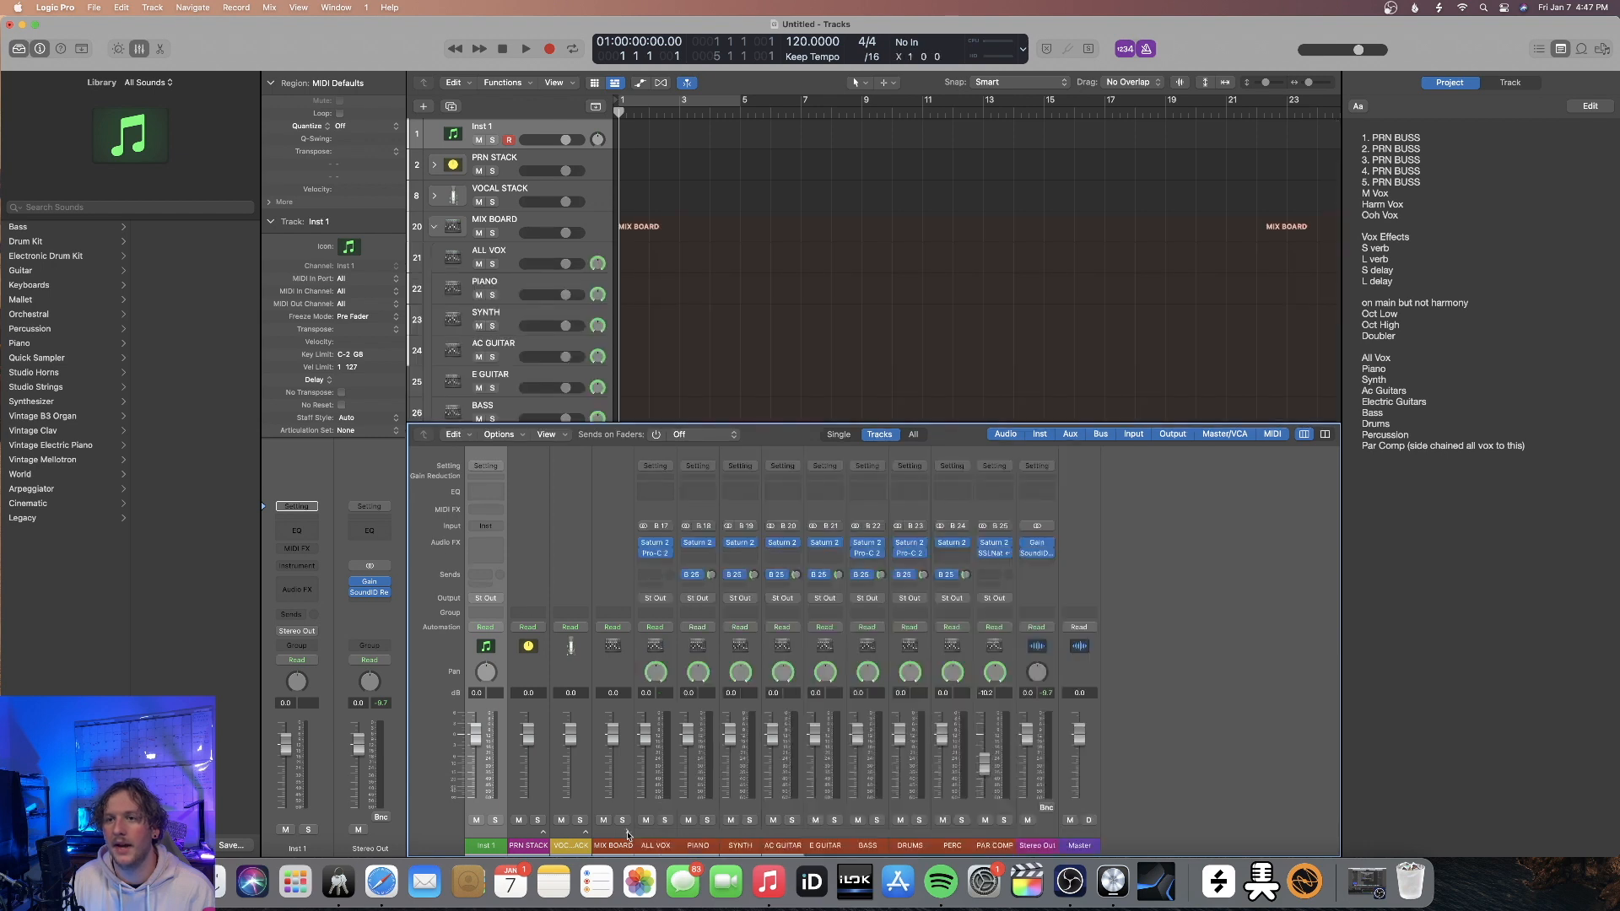
pyautogui.click(625, 830)
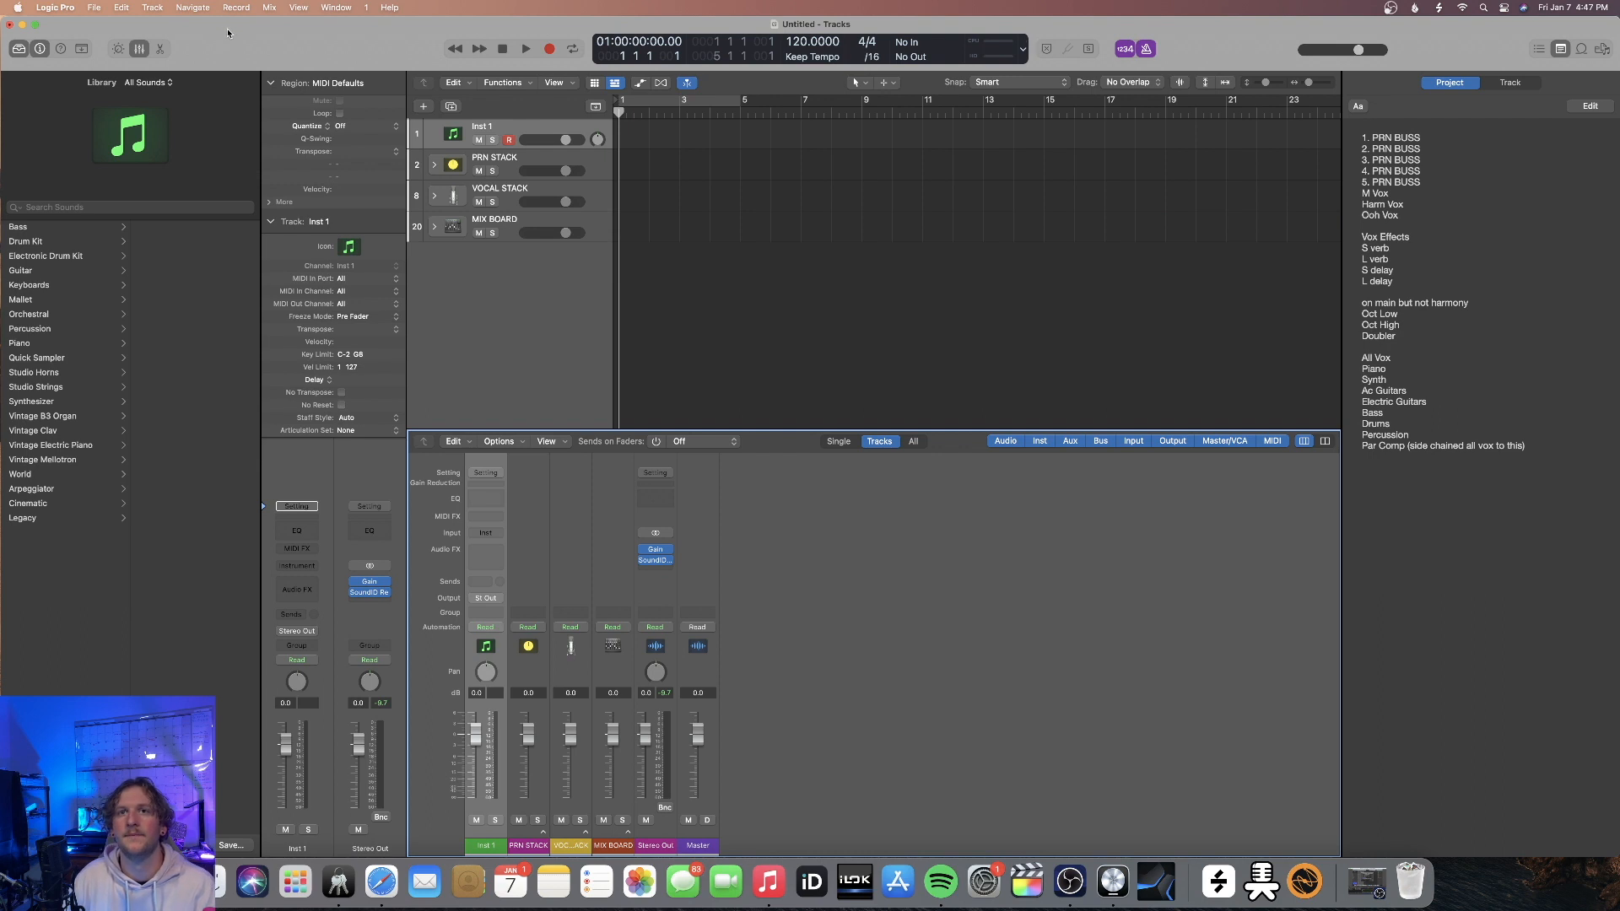
# Save the project as a template named 2022 TEMPLATE in the Project Templates folder
pyautogui.click(94, 7)
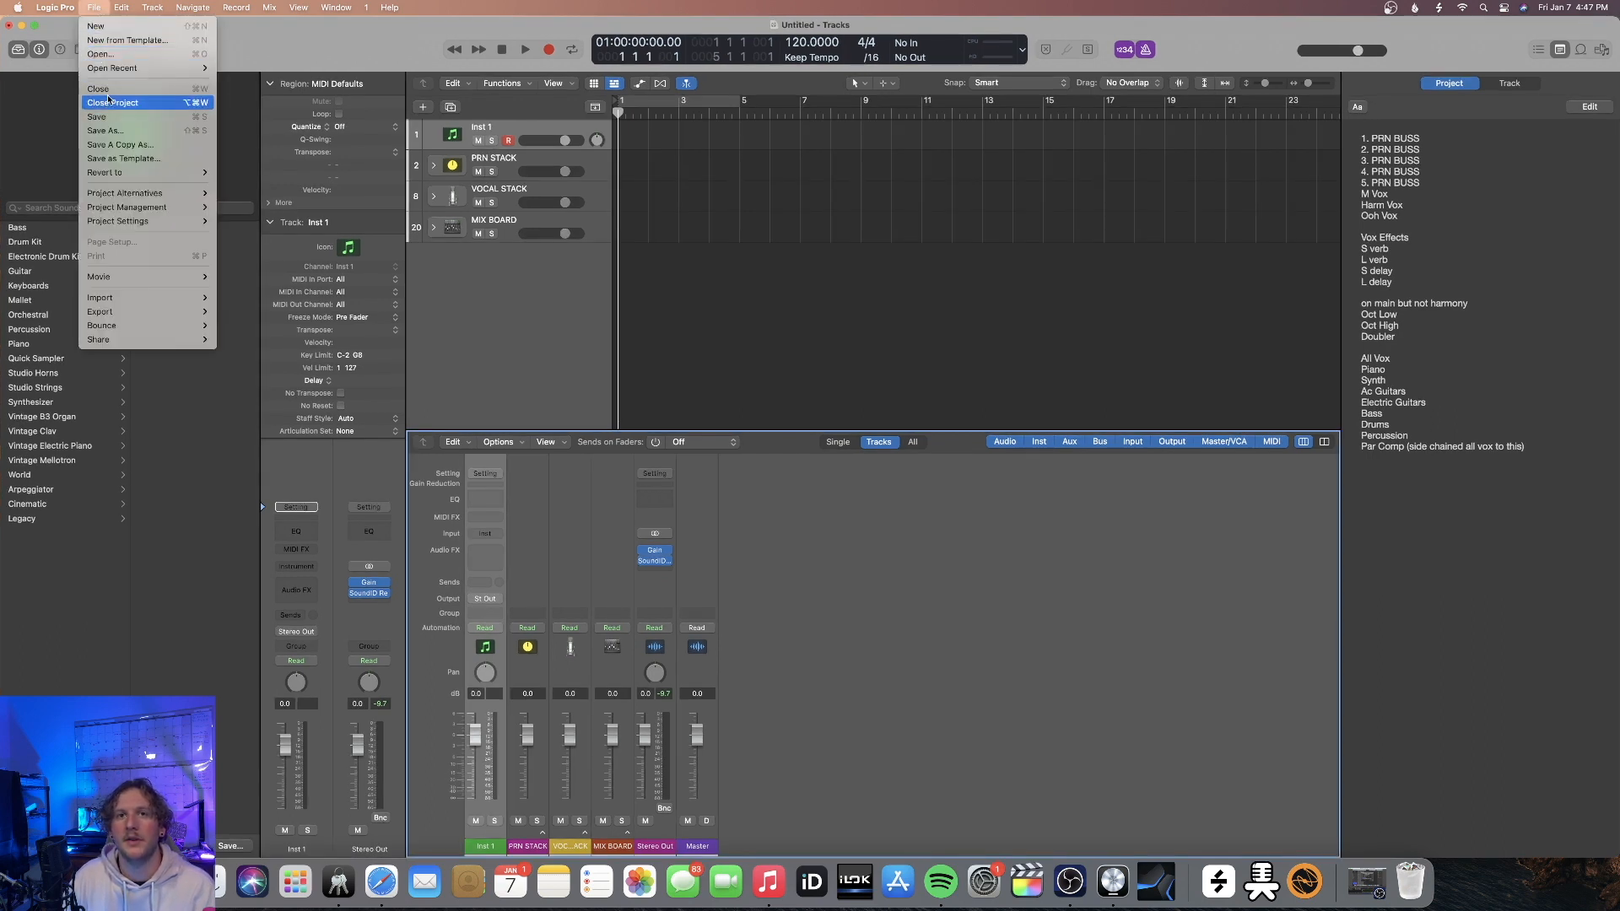
pyautogui.click(157, 159)
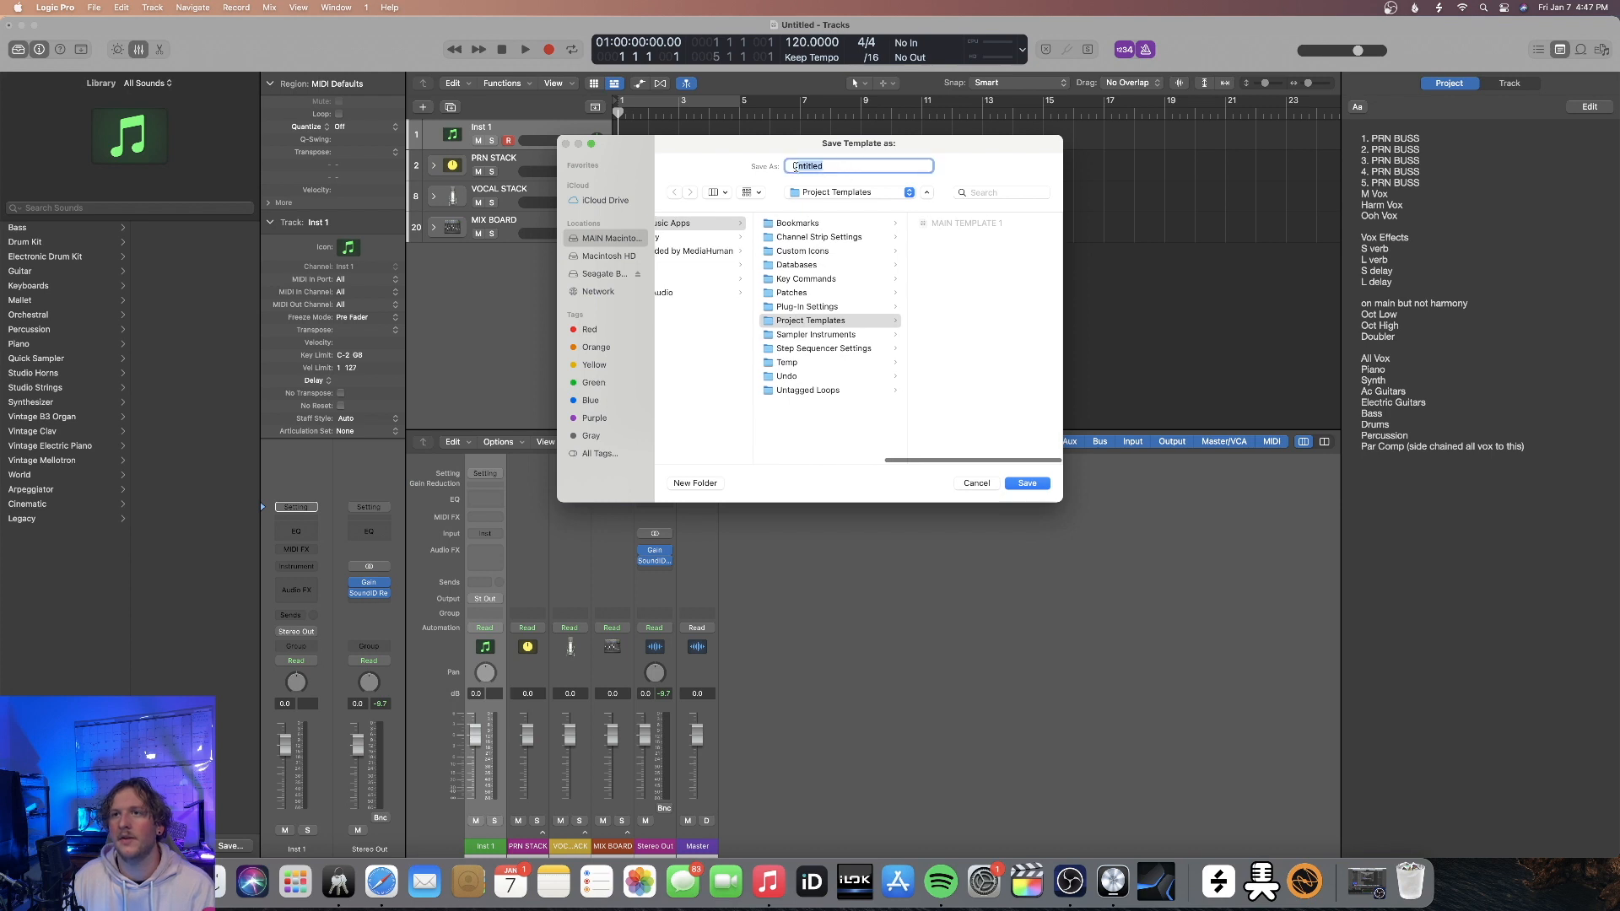
pyautogui.write('2022 M')
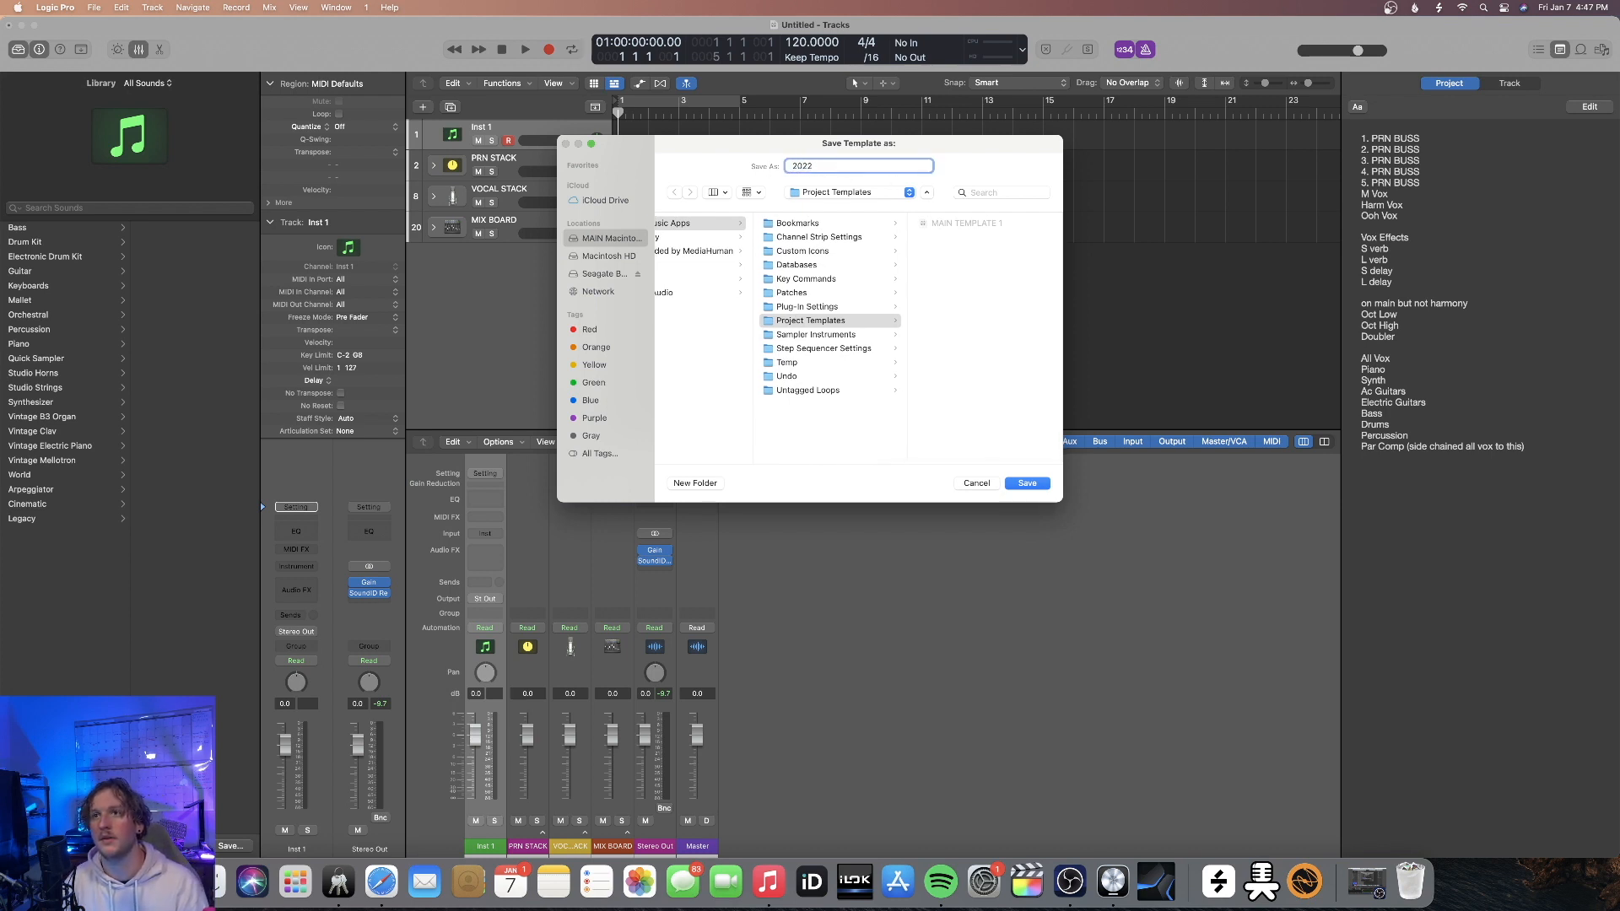
pyautogui.write(' TEMPLATE')
pyautogui.press('Return')
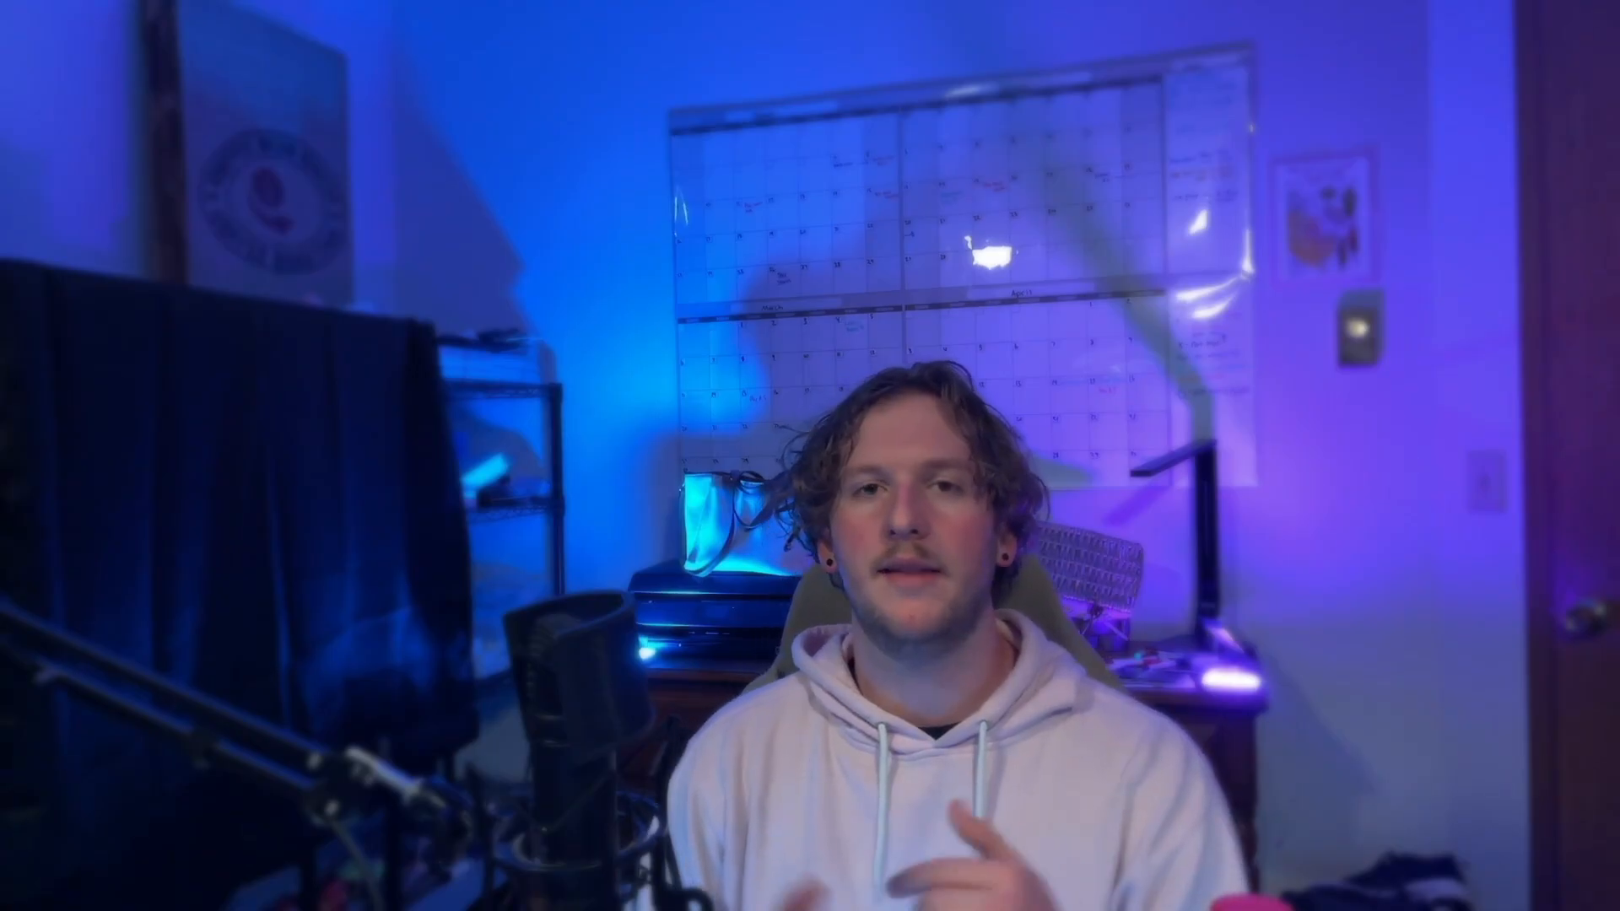